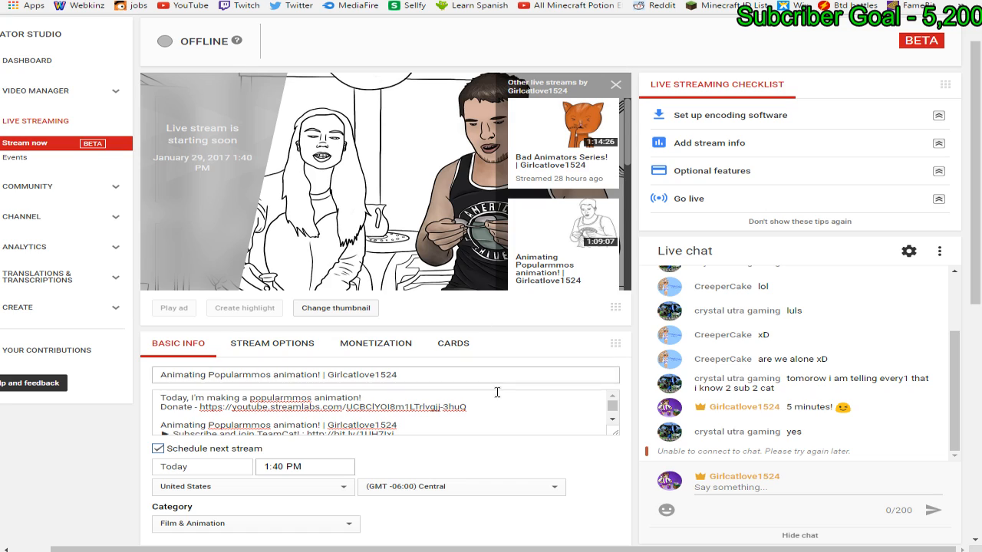
Check the OBS streaming window, minimize it, and mute the player on the live stream's YouTube watch page
{"action": "key", "text": "alt+Tab"}
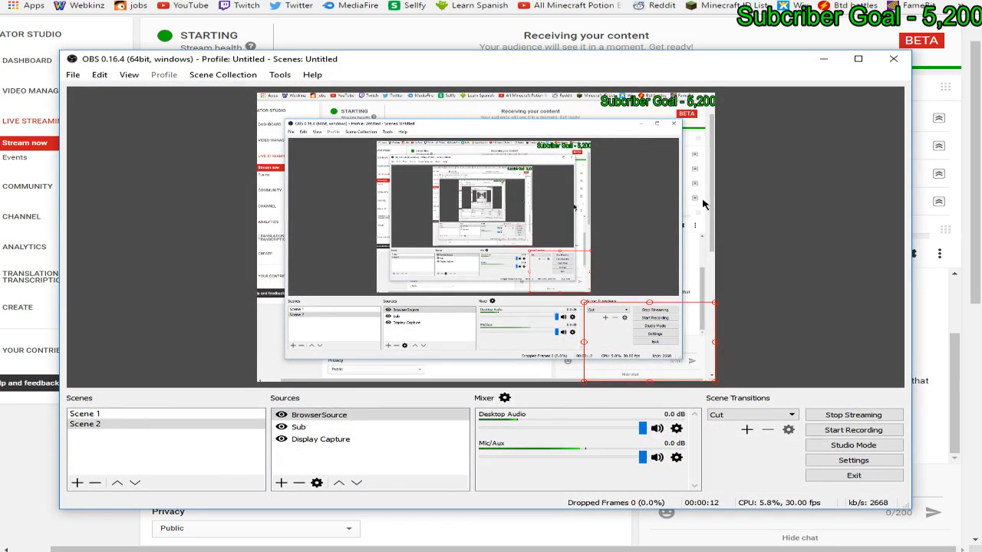
{"action": "left_click", "coordinate": [823, 59]}
{"action": "left_click", "coordinate": [493, 302]}
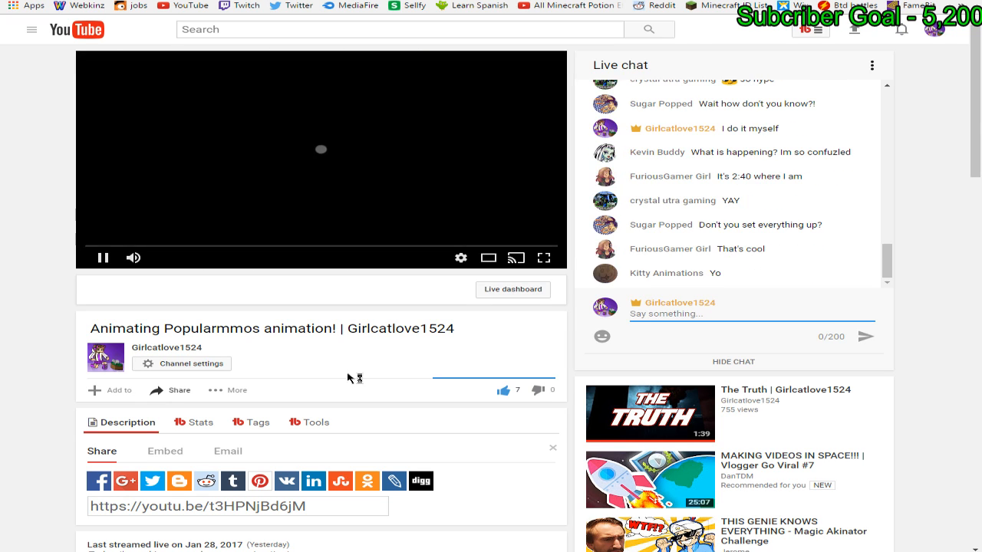
{"action": "left_click", "coordinate": [136, 262]}
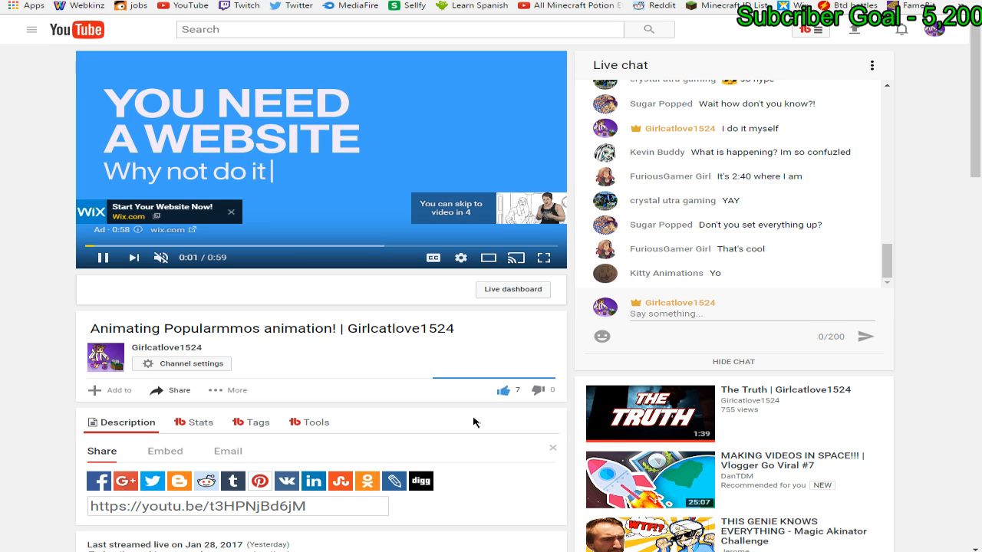
Check the music player's current track and pause the live stream playback on the YouTube watch page
{"action": "key", "text": "alt+Tab"}
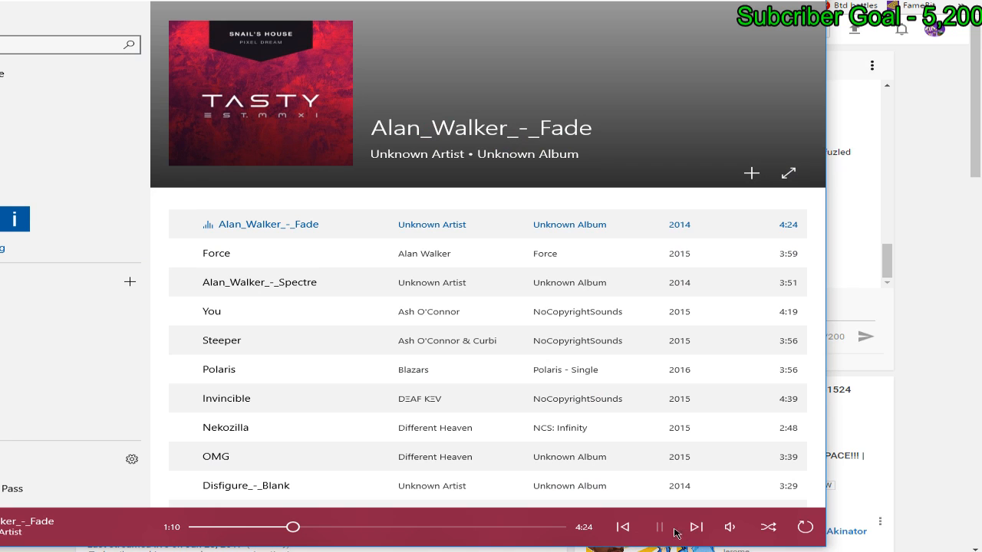
{"action": "key", "text": "alt+Tab"}
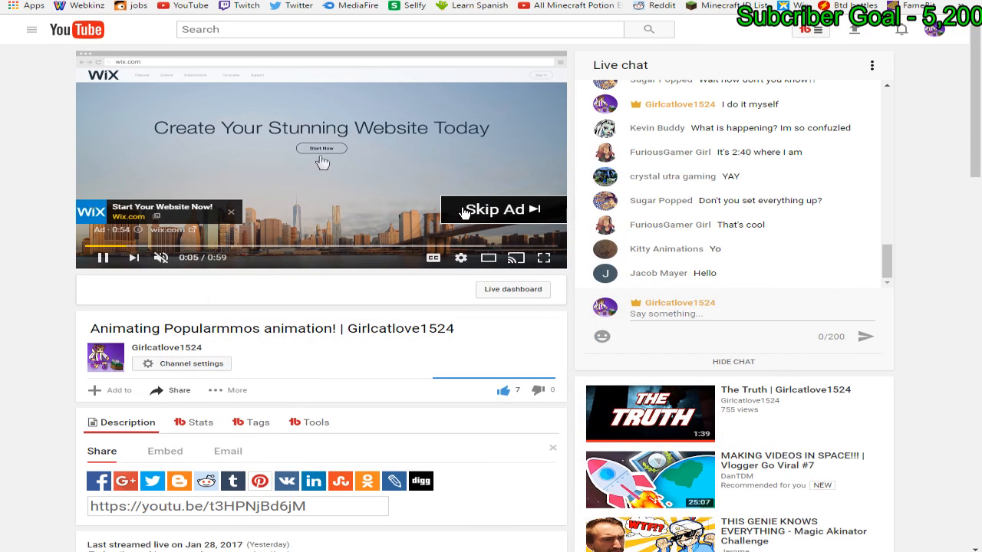
{"action": "left_click", "coordinate": [96, 264]}
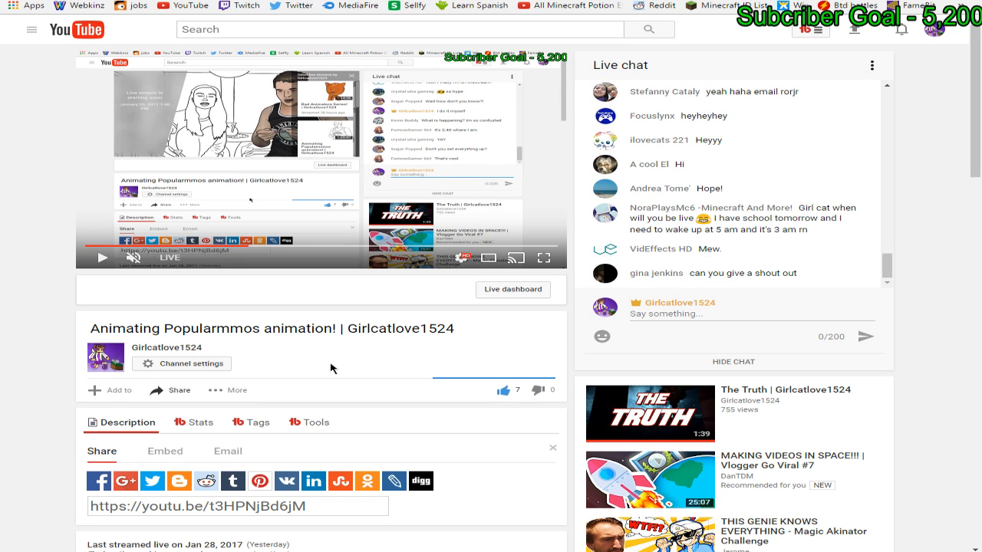
Reload the live stream's watch page after viewing its description, and pause the video playback again
{"action": "scroll", "coordinate": [296, 355], "scroll_direction": "down", "scroll_amount": 3}
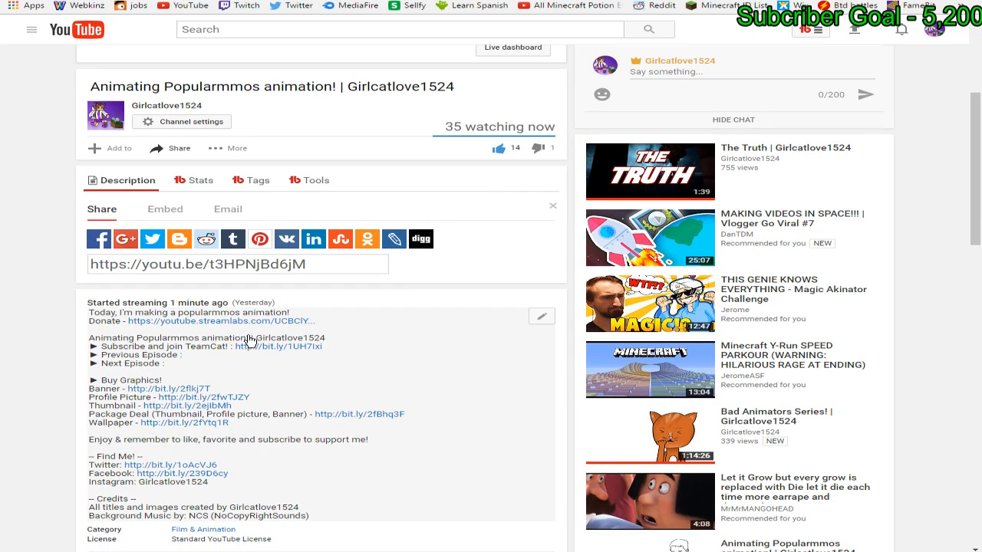
{"action": "key", "text": "F5"}
{"action": "key", "text": "alt+Left"}
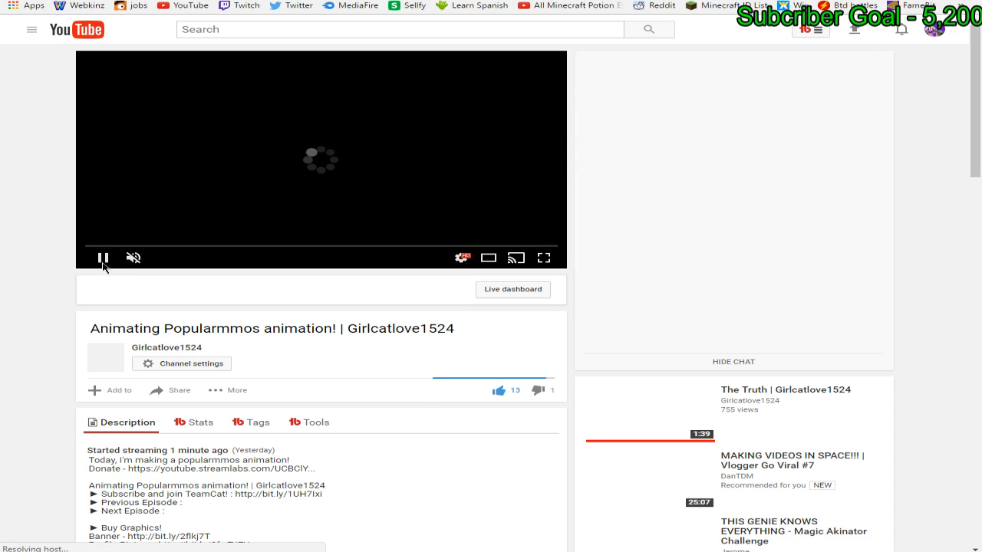
{"action": "left_click", "coordinate": [103, 261]}
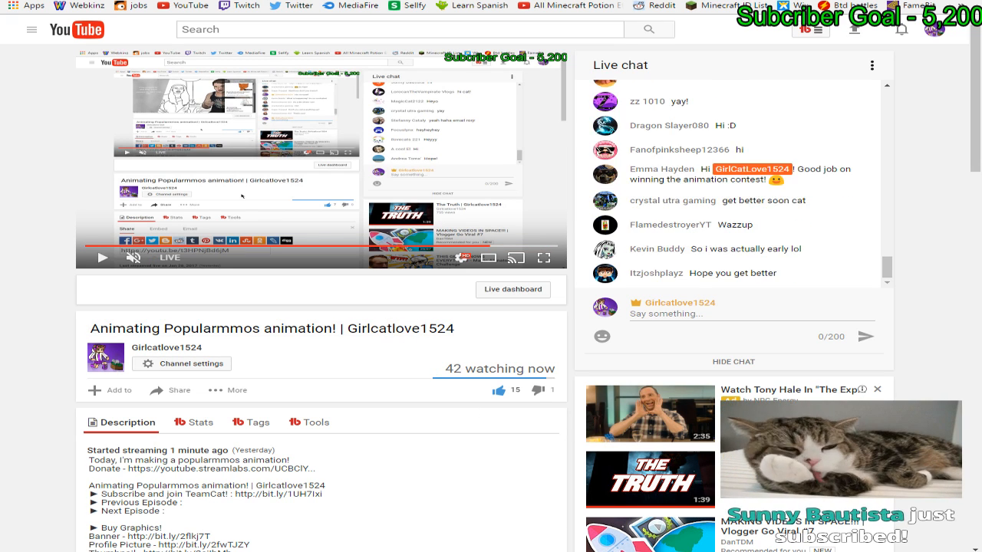
Check the OBS window and retweet the newest mention about the live stream in the Twitter notifications
{"action": "key", "text": "alt+Tab"}
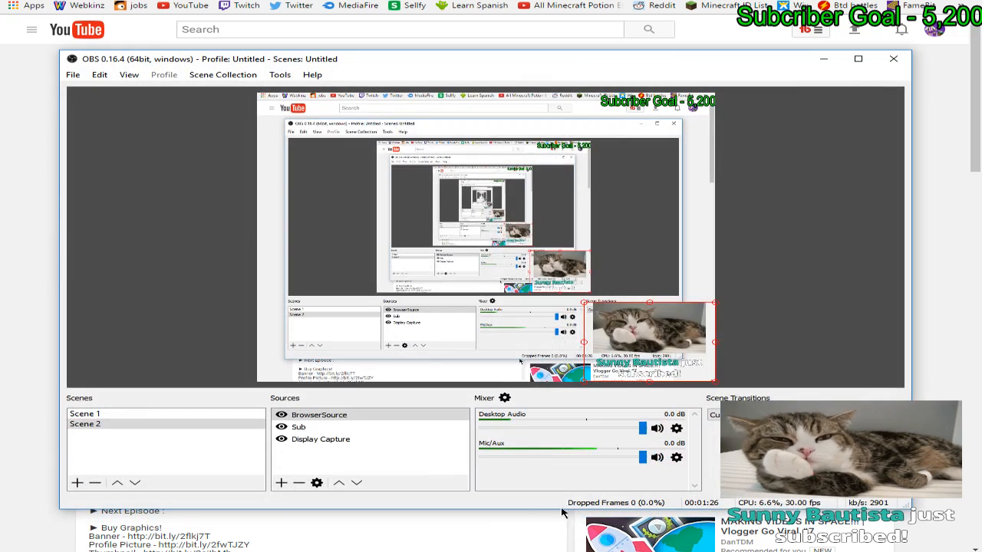
{"action": "left_click", "coordinate": [946, 371]}
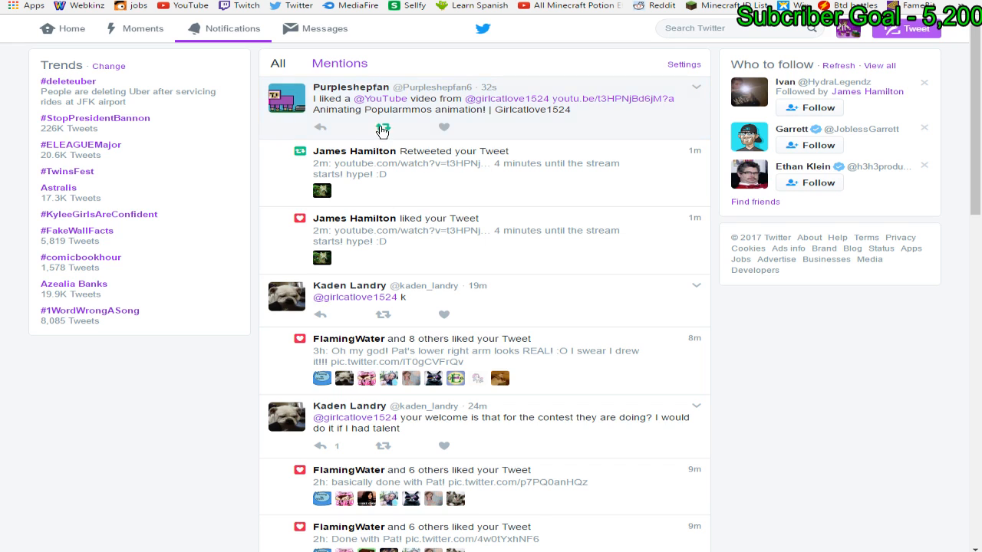
{"action": "left_click", "coordinate": [383, 131]}
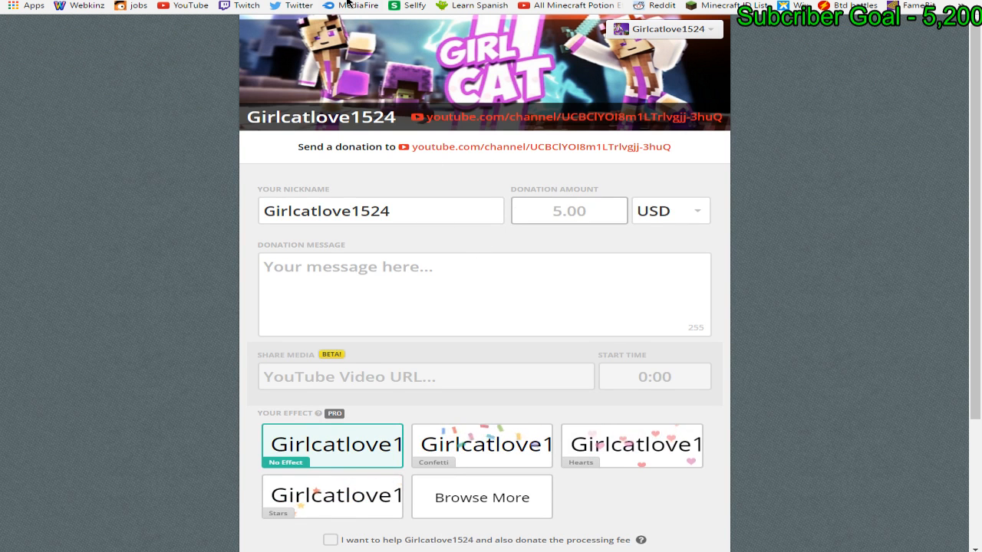
Examine the Streamlabs donation page's nickname, amount, message and effect options without filling them in
{"action": "left_click_drag", "start_coordinate": [432, 215], "coordinate": [208, 197]}
{"action": "left_click", "coordinate": [422, 210]}
{"action": "left_click", "coordinate": [568, 216]}
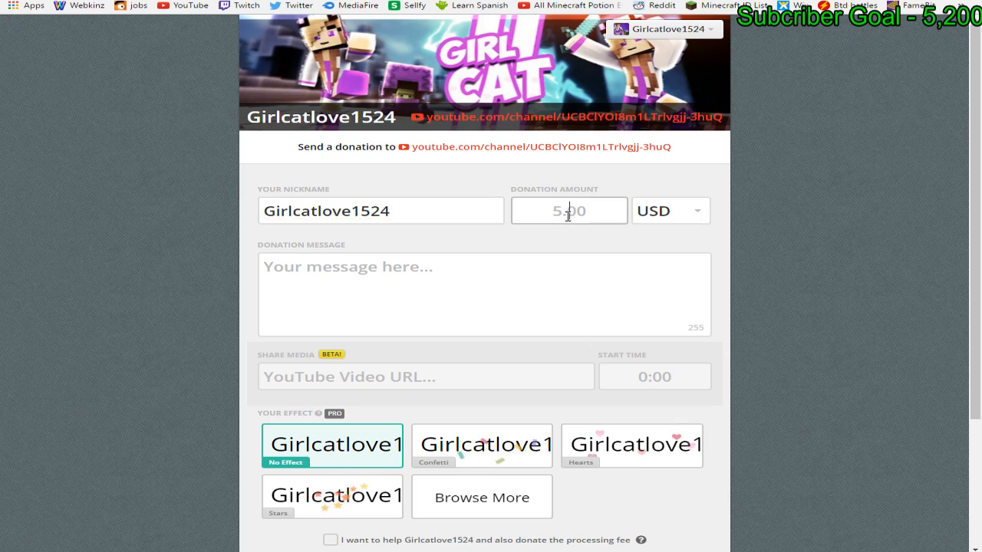
{"action": "scroll", "coordinate": [835, 278], "scroll_direction": "down", "scroll_amount": 3}
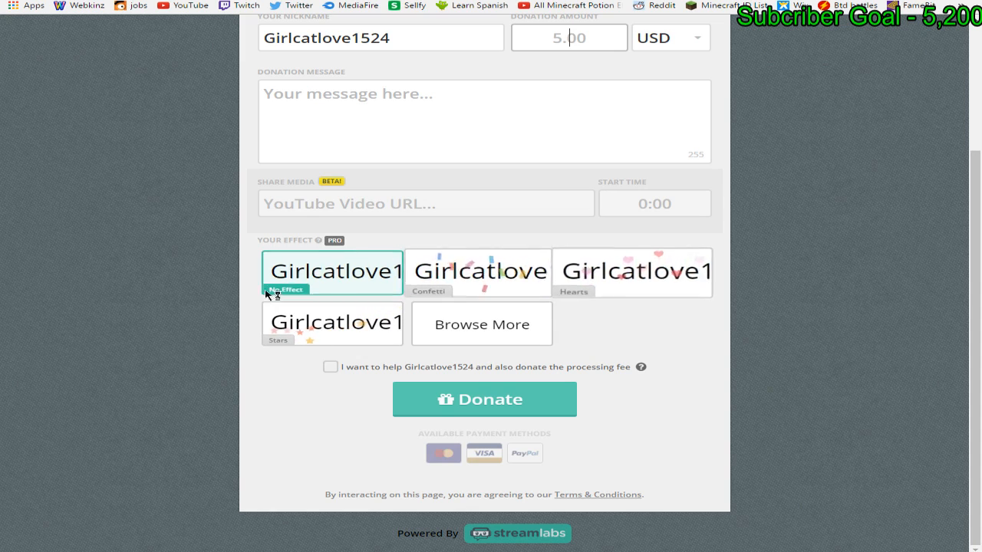
{"action": "scroll", "coordinate": [741, 438], "scroll_direction": "up", "scroll_amount": 3}
{"action": "left_click", "coordinate": [482, 293]}
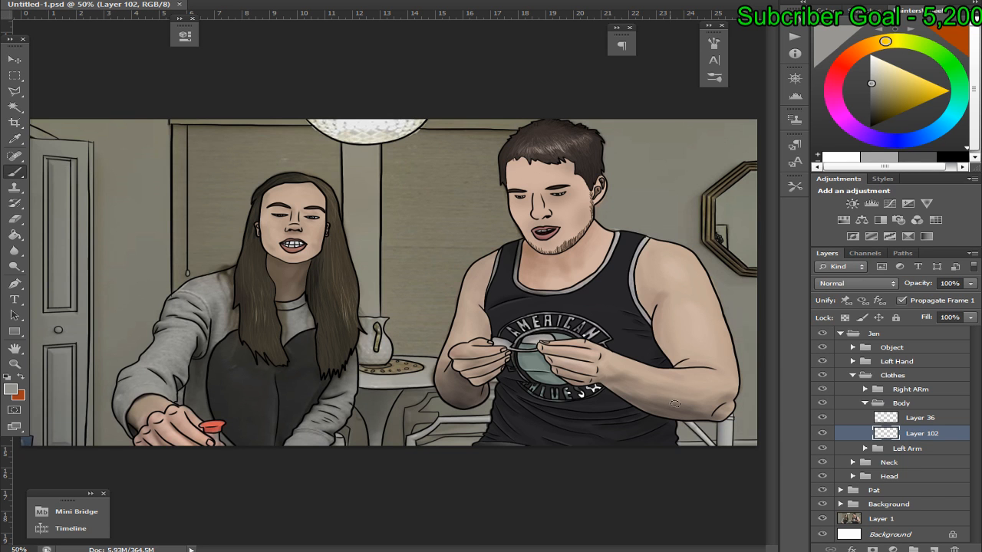
Hide the reference photo on Layer 1 in Photoshop and minimize the OBS window
{"action": "left_click", "coordinate": [822, 518]}
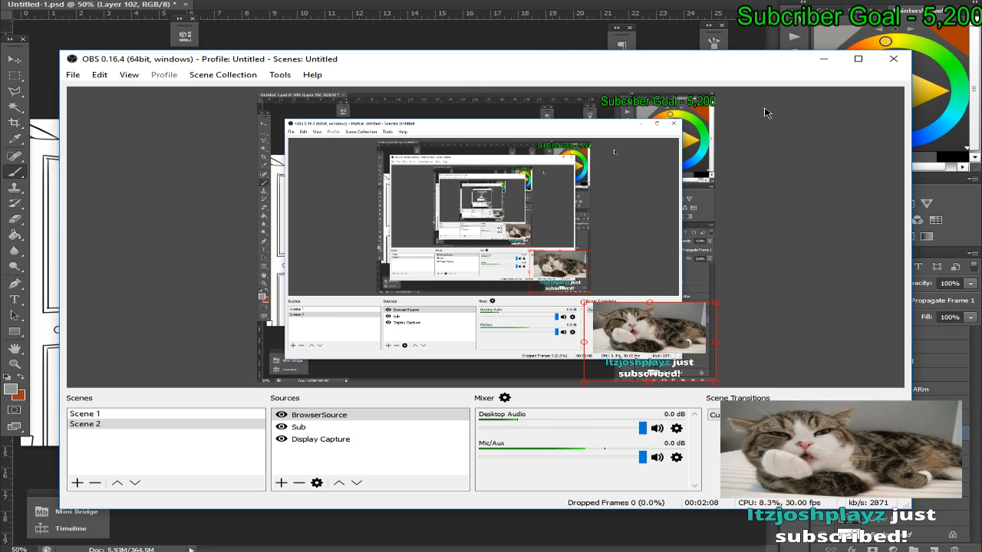
{"action": "left_click", "coordinate": [823, 59]}
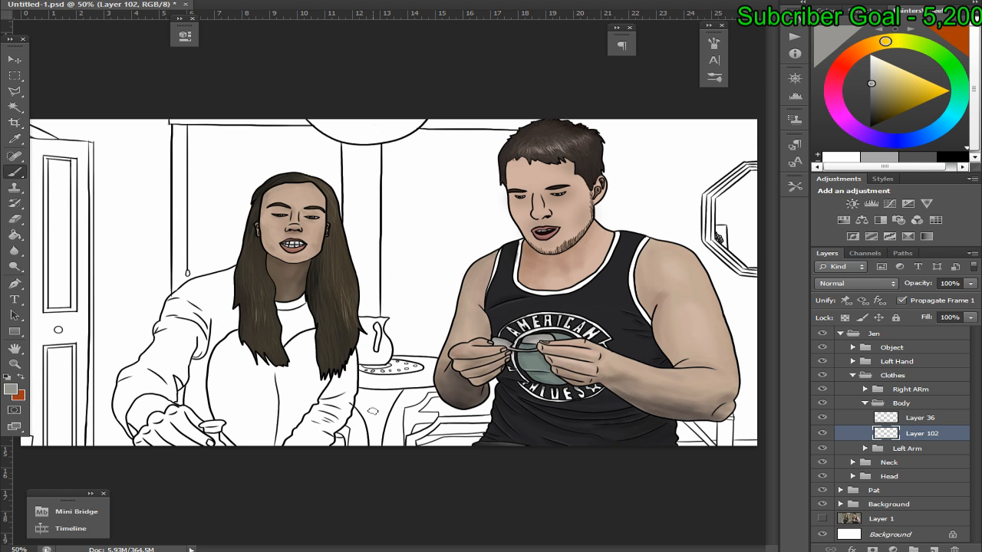
Check the YouTube live chat and the OBS streaming window, and return to the Photoshop drawing
{"action": "key", "text": "alt+Tab"}
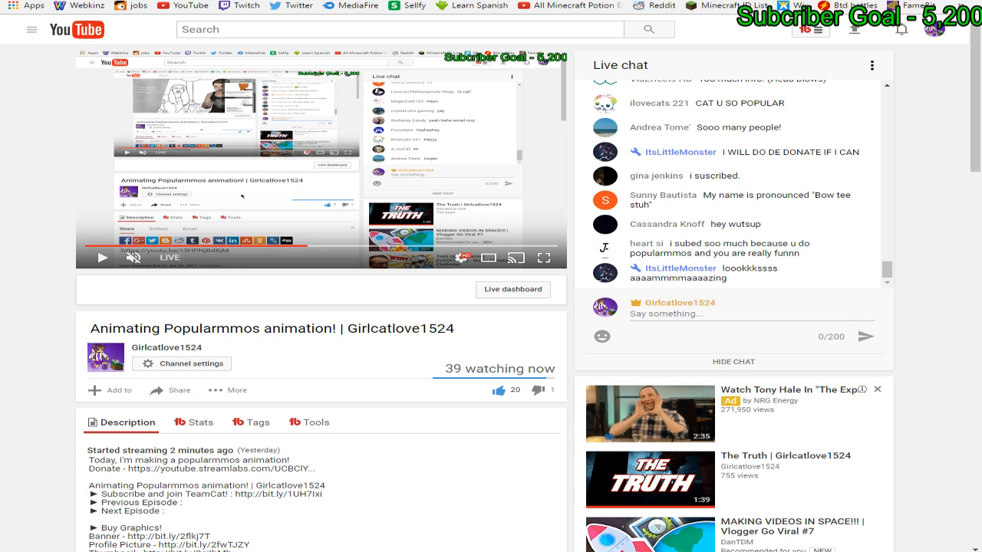
{"action": "mouse_move", "coordinate": [471, 551]}
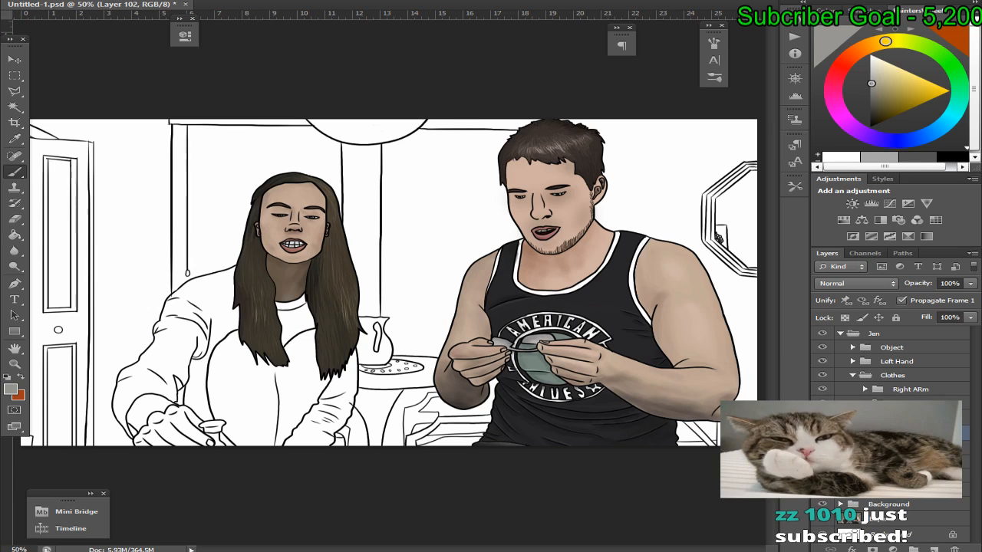
{"action": "left_click", "coordinate": [471, 551]}
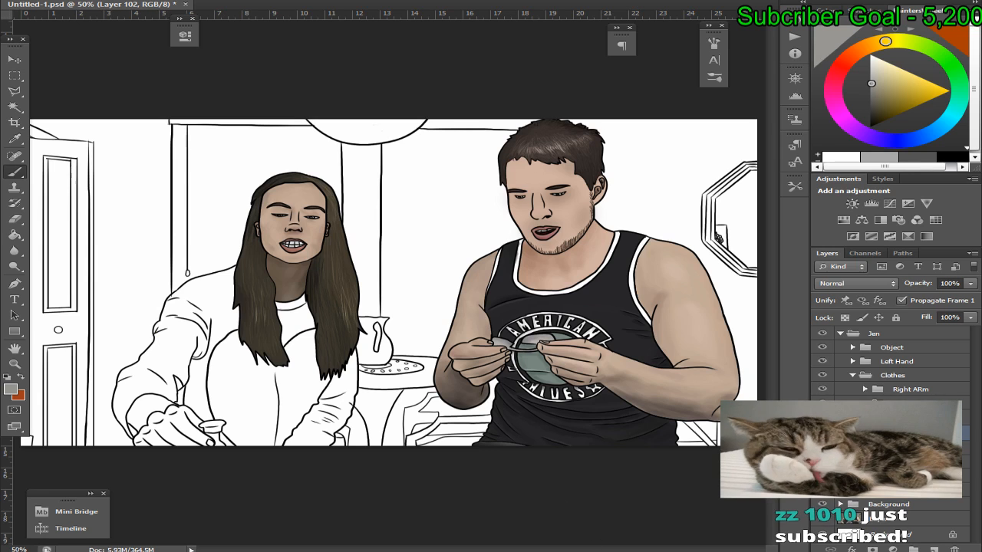
{"action": "key", "text": "alt+Tab"}
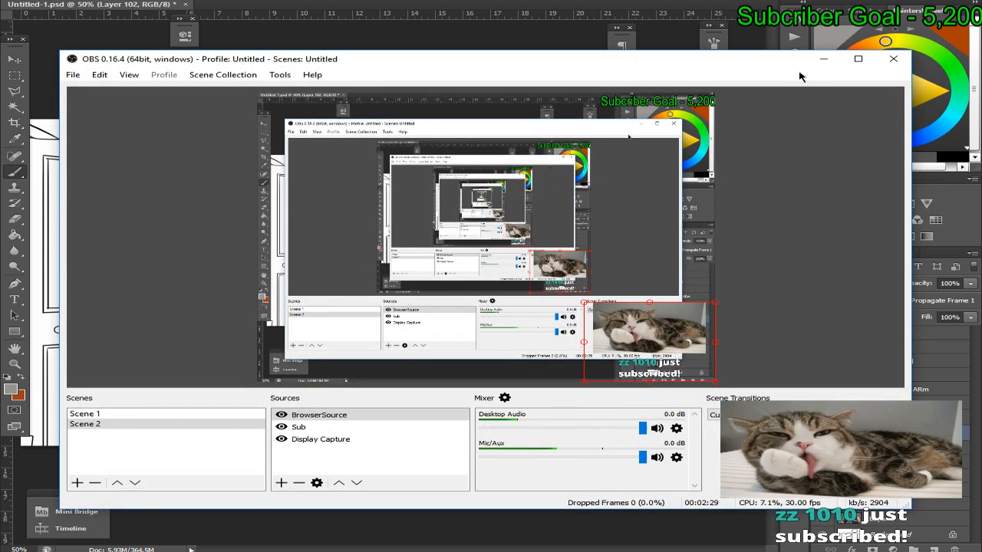
{"action": "left_click", "coordinate": [823, 59]}
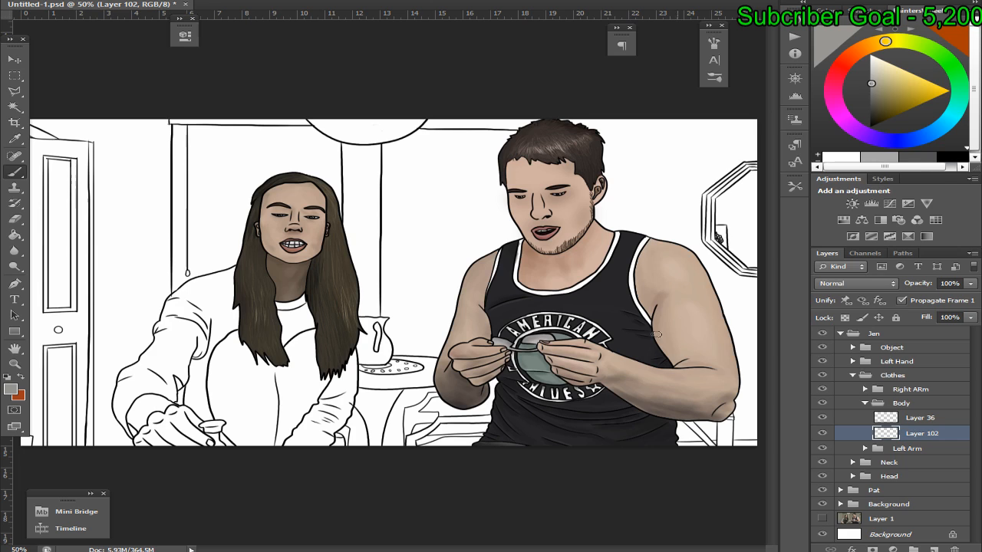
Undo a short test brush stroke on the man's arm and read the new live chat messages
{"action": "mouse_move", "coordinate": [727, 379]}
{"action": "left_mouse_down"}
{"action": "mouse_move", "coordinate": [613, 369]}
{"action": "mouse_move", "coordinate": [645, 420]}
{"action": "mouse_move", "coordinate": [732, 379]}
{"action": "left_mouse_up"}
{"action": "key", "text": "ctrl+z"}
{"action": "key", "text": "alt+Tab"}
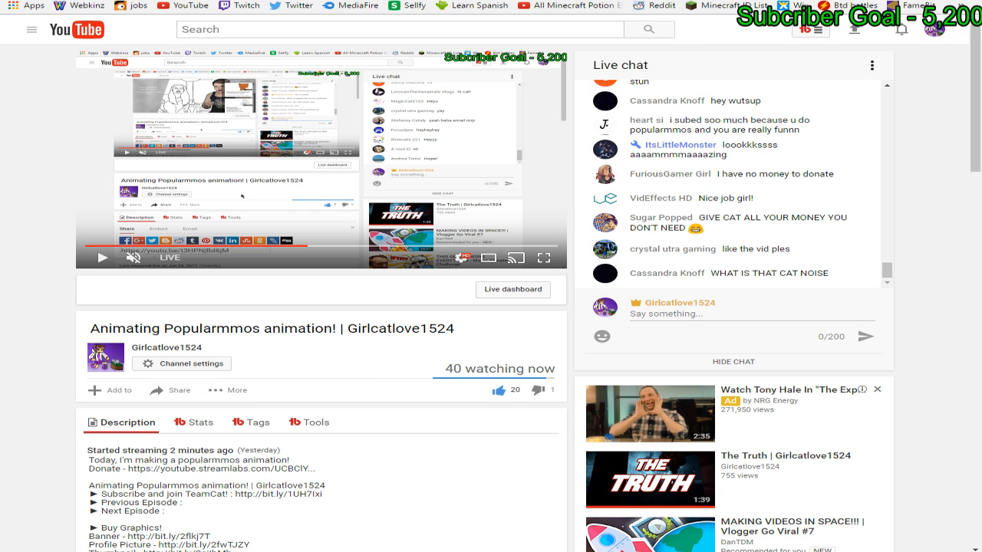
{"action": "mouse_move", "coordinate": [471, 550]}
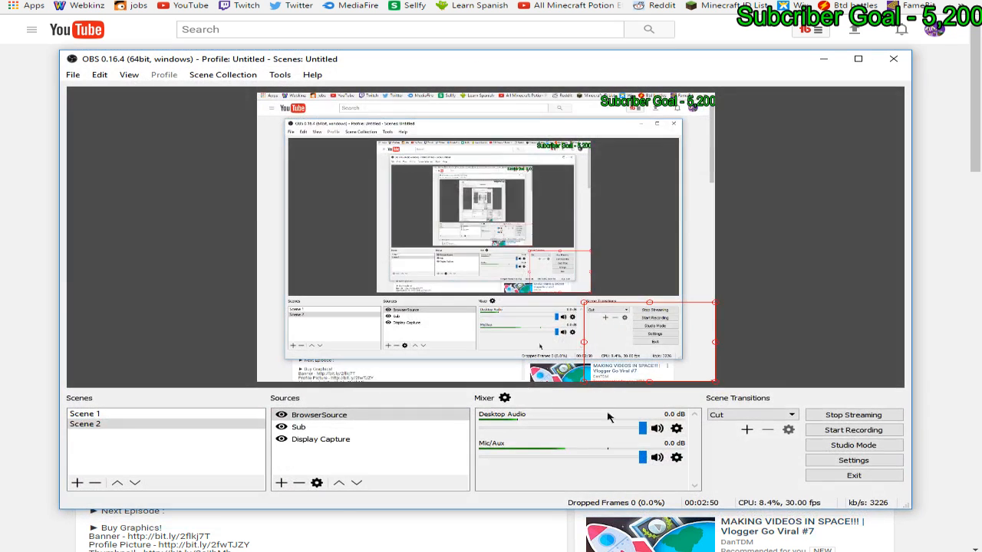
{"action": "left_click", "coordinate": [472, 551]}
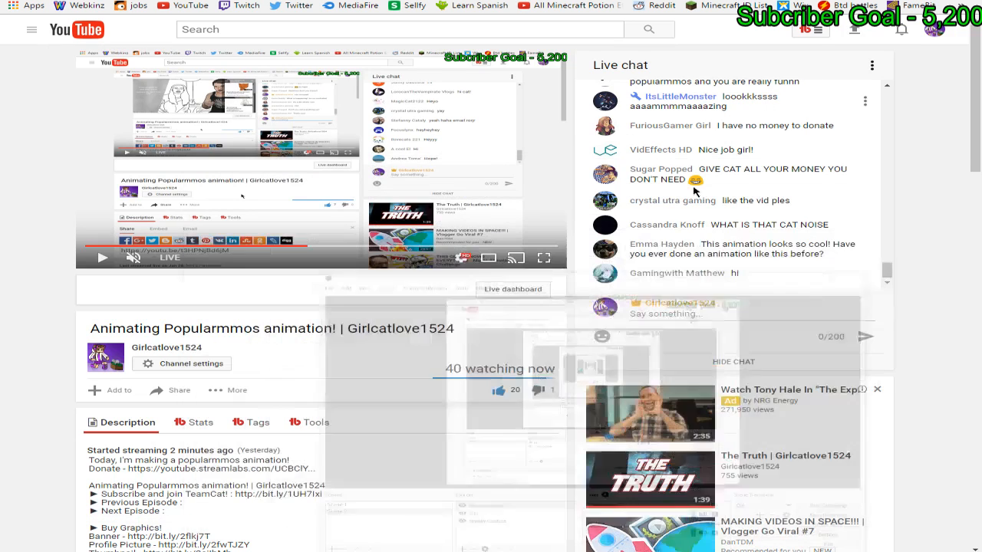
{"action": "left_click", "coordinate": [823, 59]}
{"action": "left_click", "coordinate": [472, 551]}
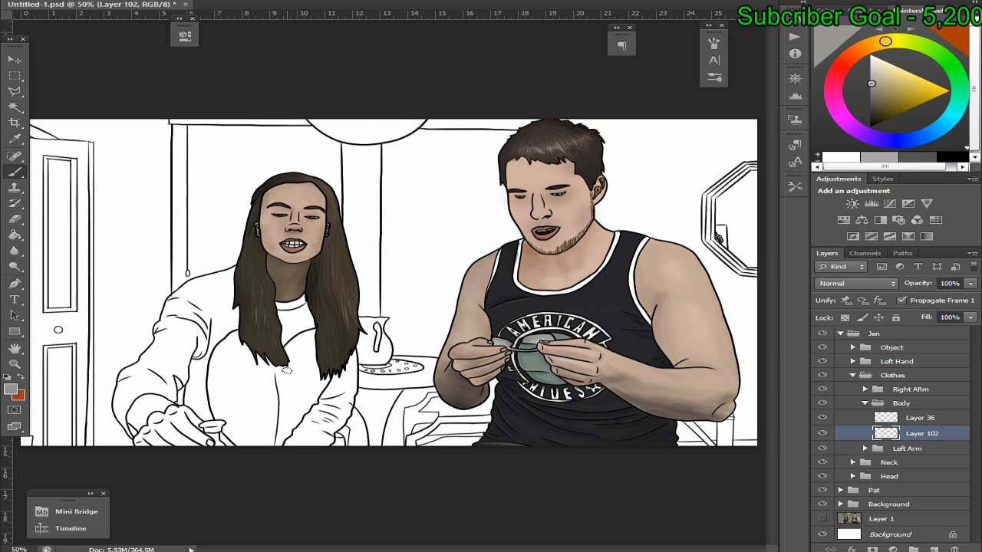
Bring the woman's head and upper body into closer view on the Photoshop canvas
{"action": "key", "text": "ctrl+plus"}
{"action": "key", "text": "ctrl+plus"}
{"action": "key", "text": "ctrl+plus"}
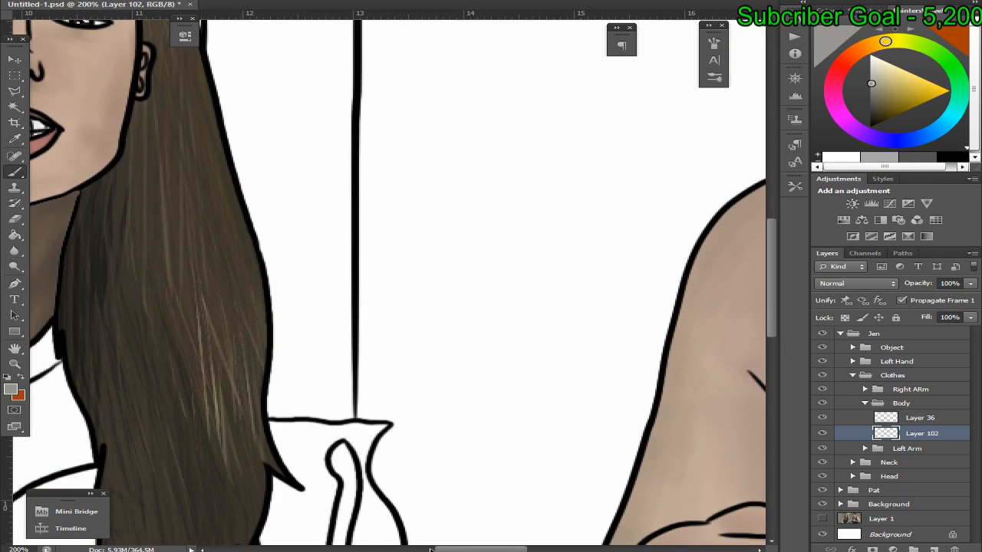
{"action": "left_click_drag", "start_coordinate": [460, 549], "coordinate": [414, 549]}
{"action": "scroll", "coordinate": [420, 529], "scroll_direction": "up", "scroll_amount": 5}
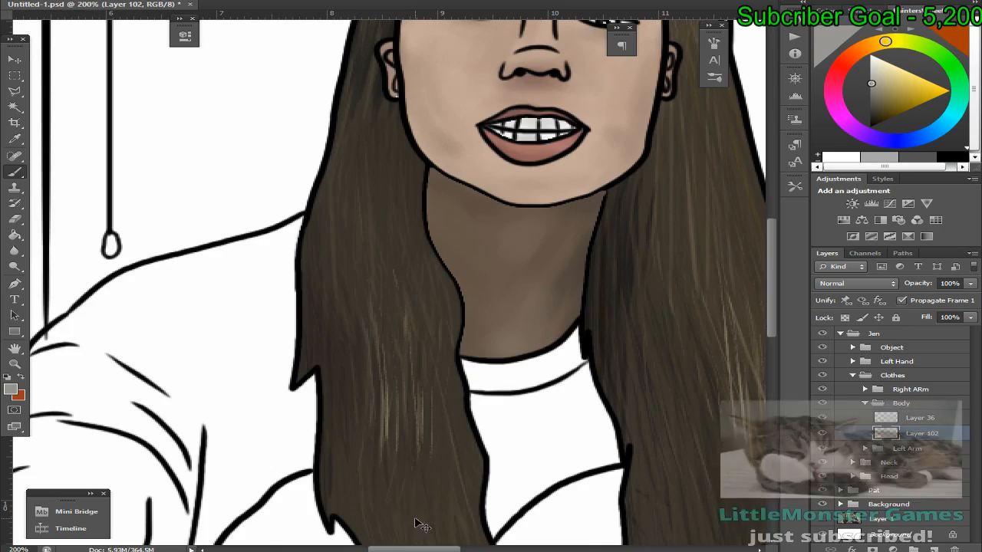
{"action": "key", "text": "ctrl+minus"}
{"action": "key", "text": "ctrl+minus"}
Look at the OBS streaming window and the YouTube live chat again before returning to the drawing
{"action": "key", "text": "alt+Tab"}
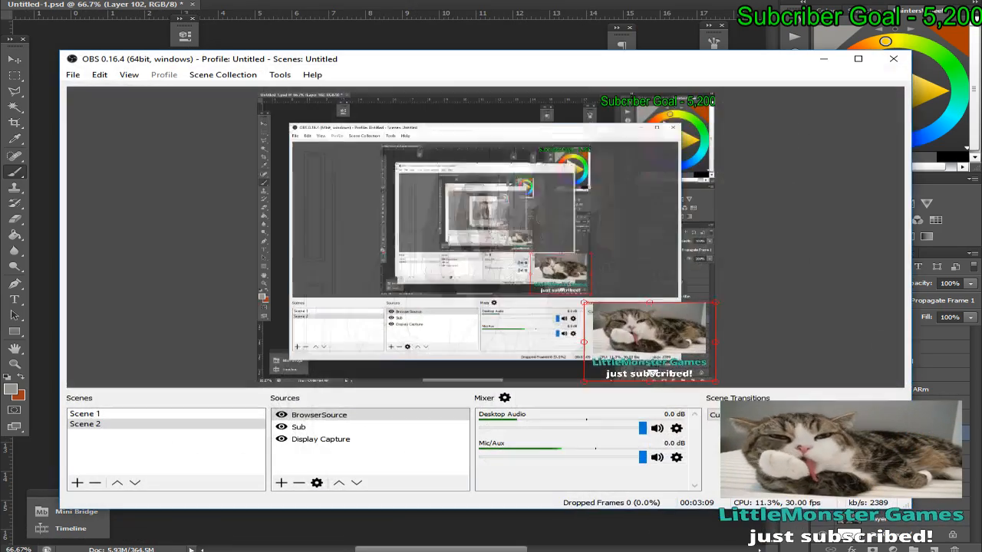
{"action": "left_click", "coordinate": [823, 59]}
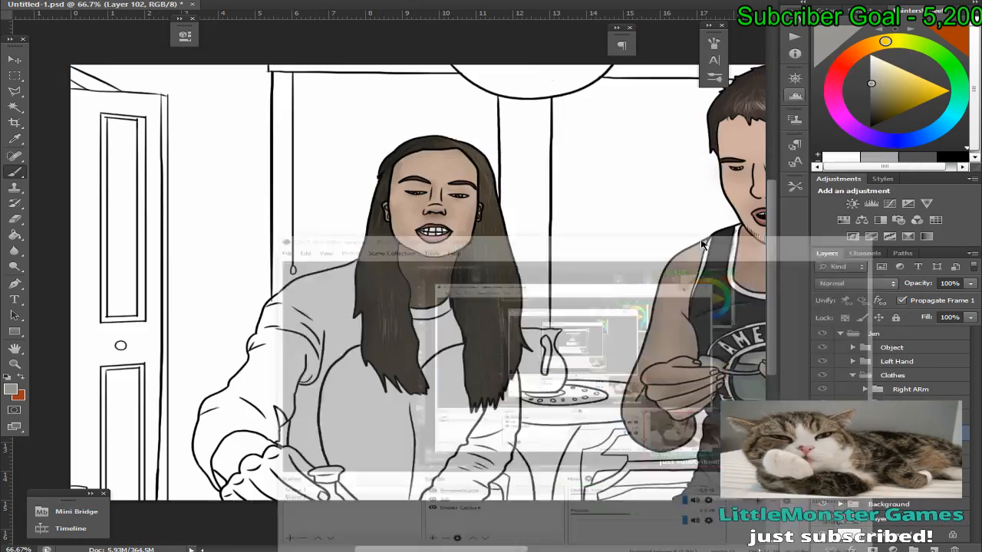
{"action": "key", "text": "alt+Tab"}
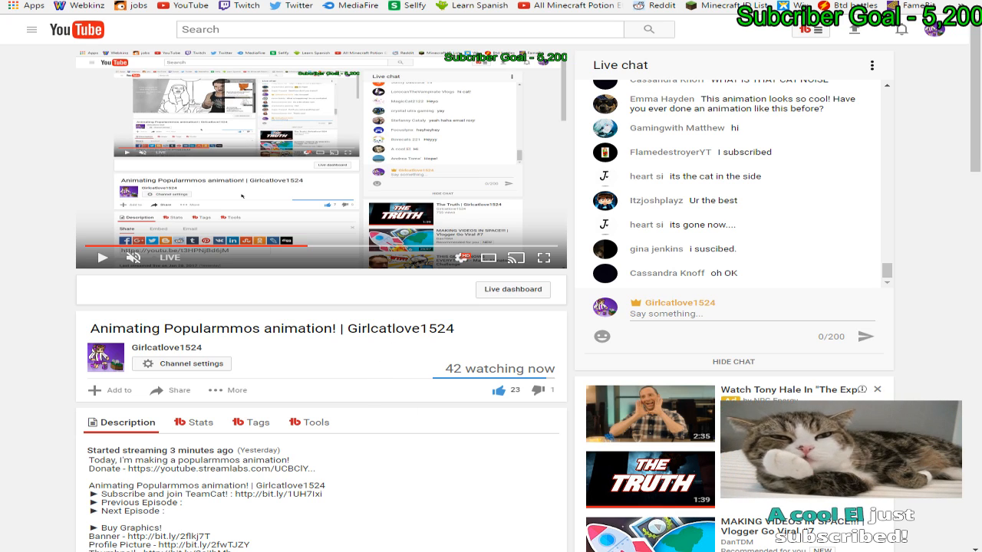
{"action": "key", "text": "alt+Tab"}
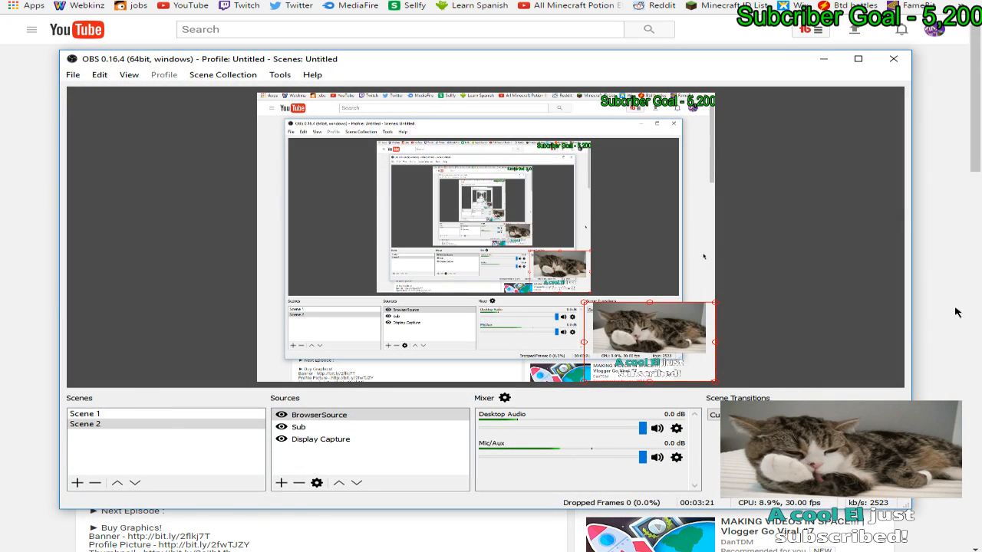
{"action": "left_click", "coordinate": [918, 331]}
{"action": "key", "text": "alt+Tab"}
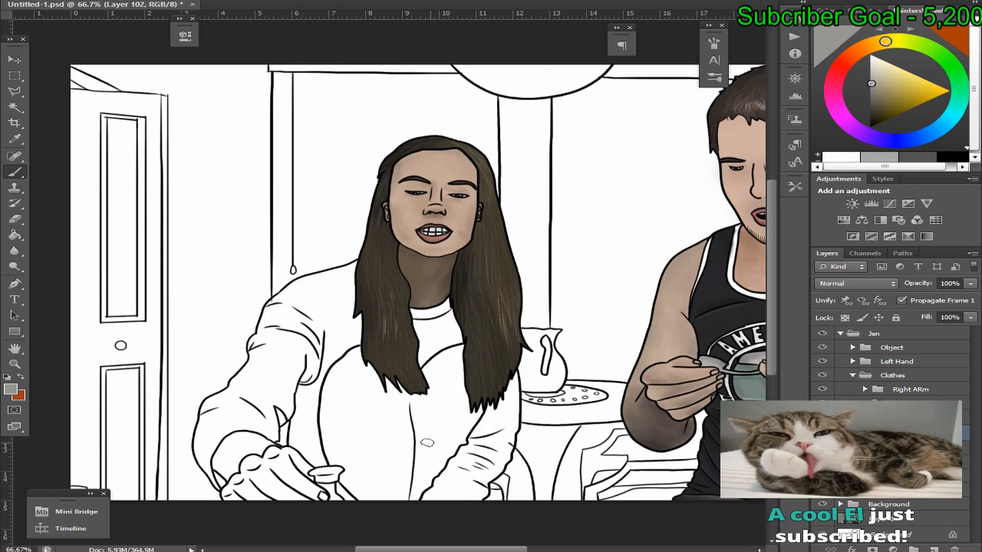
Select the woman's sweater body and outstretched sleeve with the Magic Wand and show the reference photo layer behind the line art
{"action": "key", "text": "ctrl+plus"}
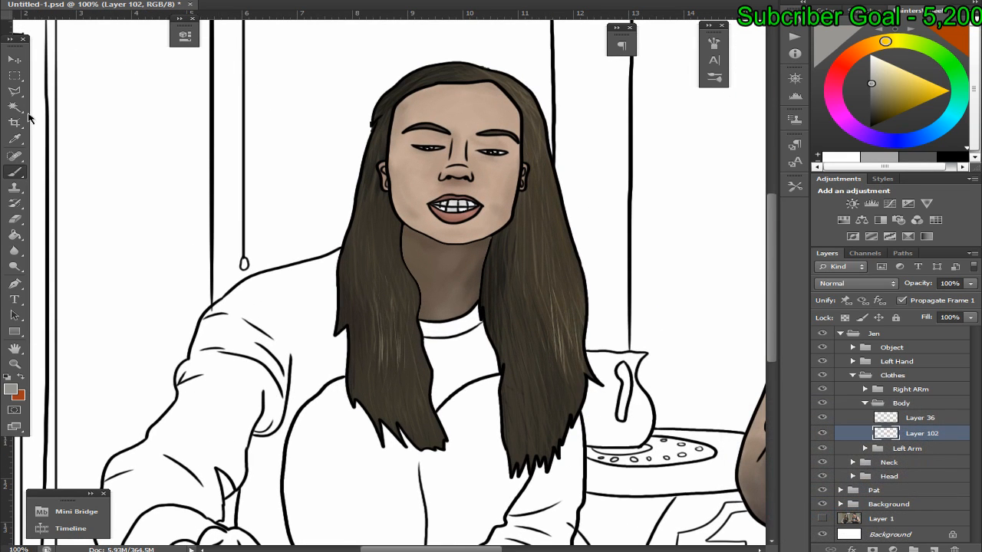
{"action": "key", "text": "w"}
{"action": "scroll", "coordinate": [775, 330], "scroll_direction": "down", "scroll_amount": 2}
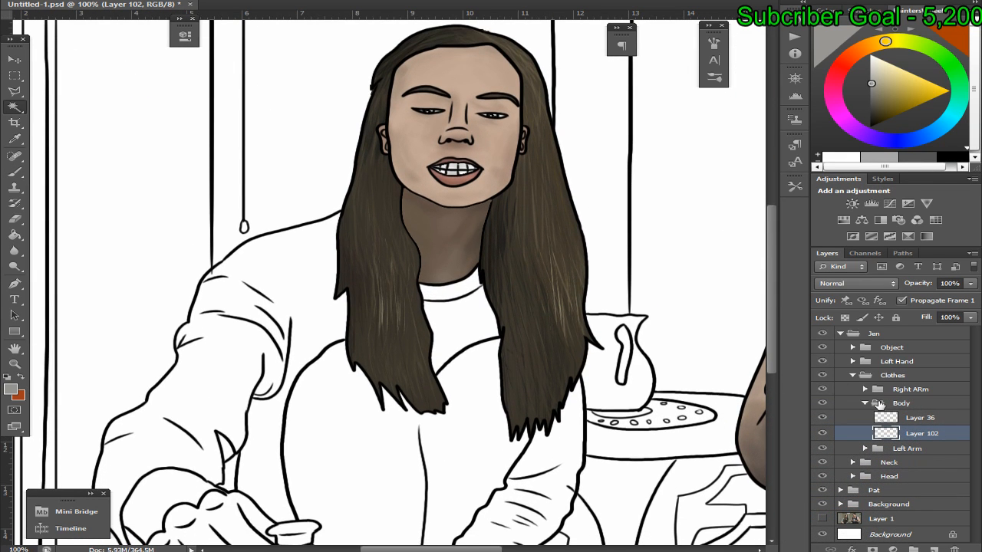
{"action": "left_click", "coordinate": [886, 418], "text": "ctrl"}
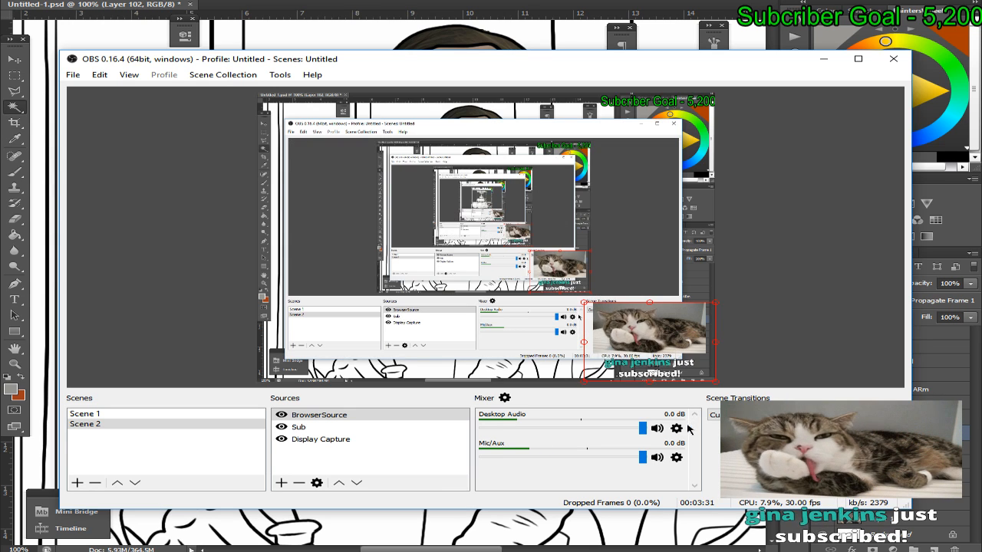
{"action": "left_click", "coordinate": [824, 59]}
{"action": "scroll", "coordinate": [751, 229], "scroll_direction": "down", "scroll_amount": 3}
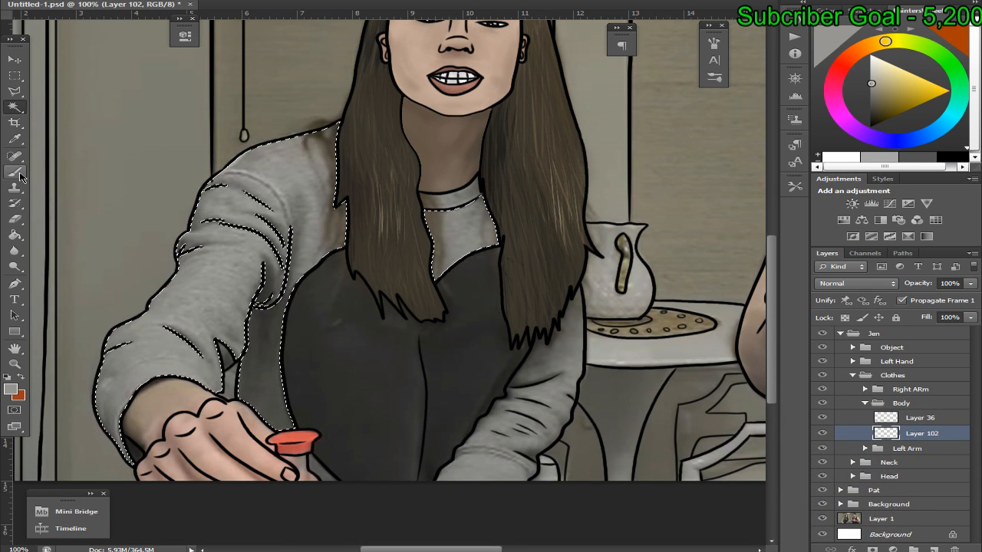
Sample the sweater's grey from the shoulder of the reference photo and fill the selected sweater area on Layer 102
{"action": "right_click", "coordinate": [15, 171]}
{"action": "left_click", "coordinate": [61, 169]}
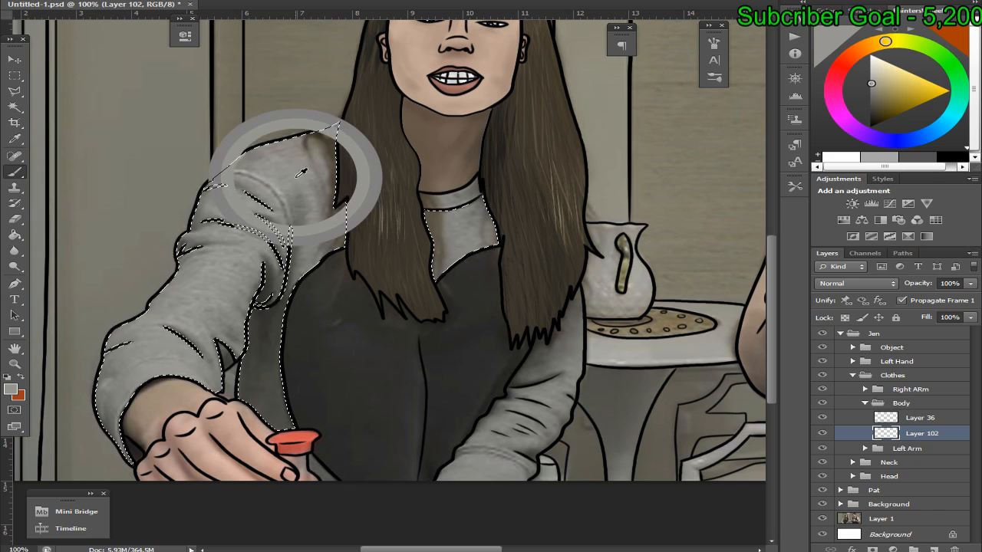
{"action": "left_click", "coordinate": [306, 162], "text": "alt"}
{"action": "key", "text": "g"}
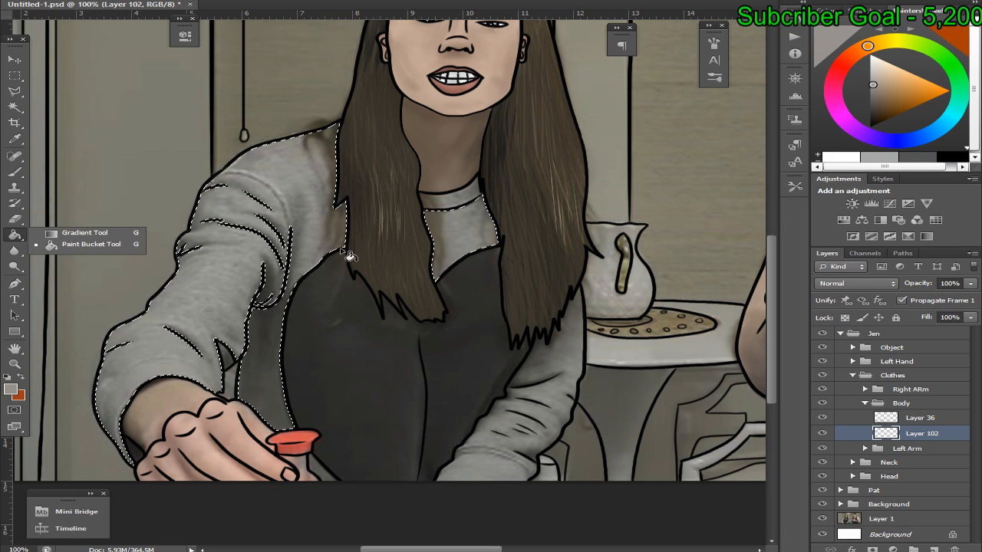
{"action": "left_click", "coordinate": [324, 237]}
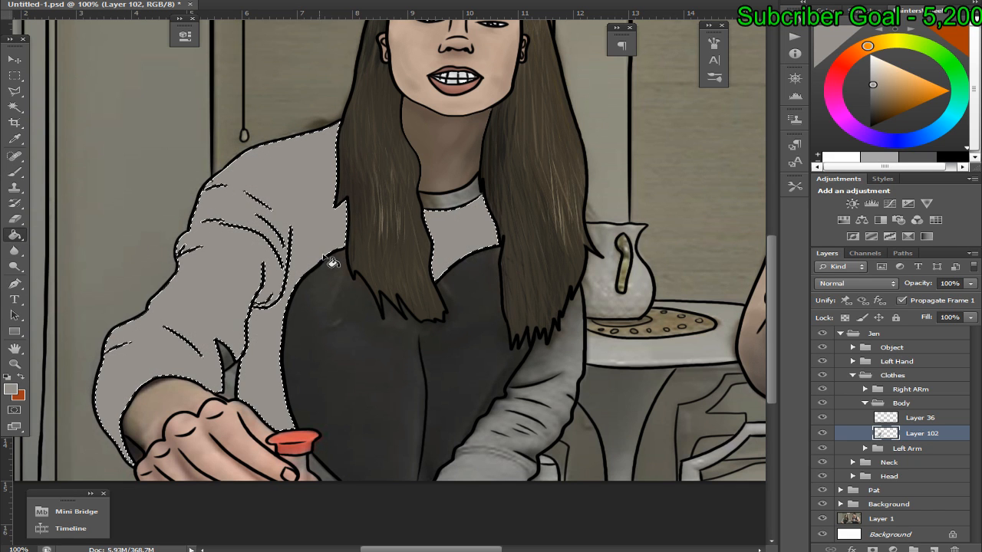
Select the sweater's collar band with the Magic Wand, expand the selection, fill it with the same grey, and deselect
{"action": "left_click", "coordinate": [14, 107]}
{"action": "left_click", "coordinate": [228, 365]}
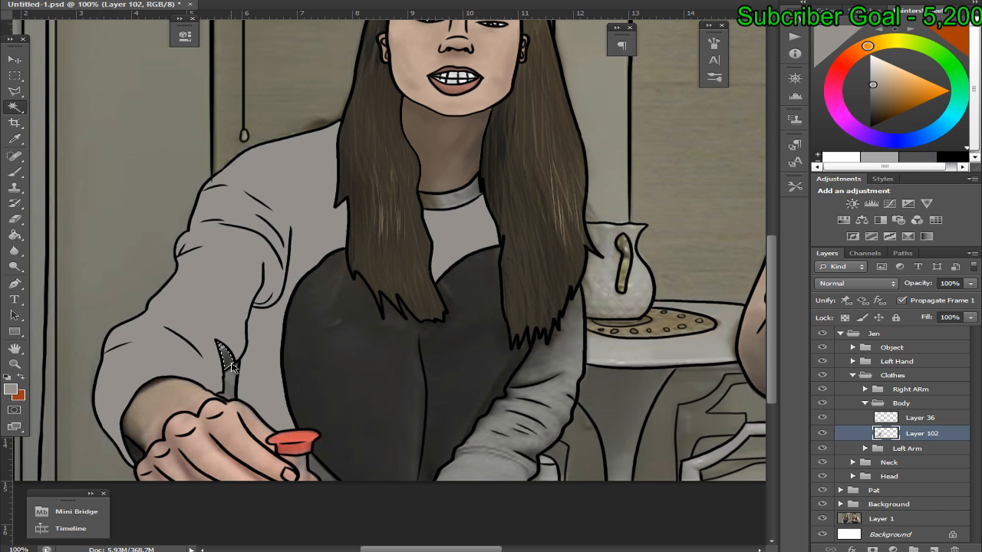
{"action": "left_click", "coordinate": [566, 165]}
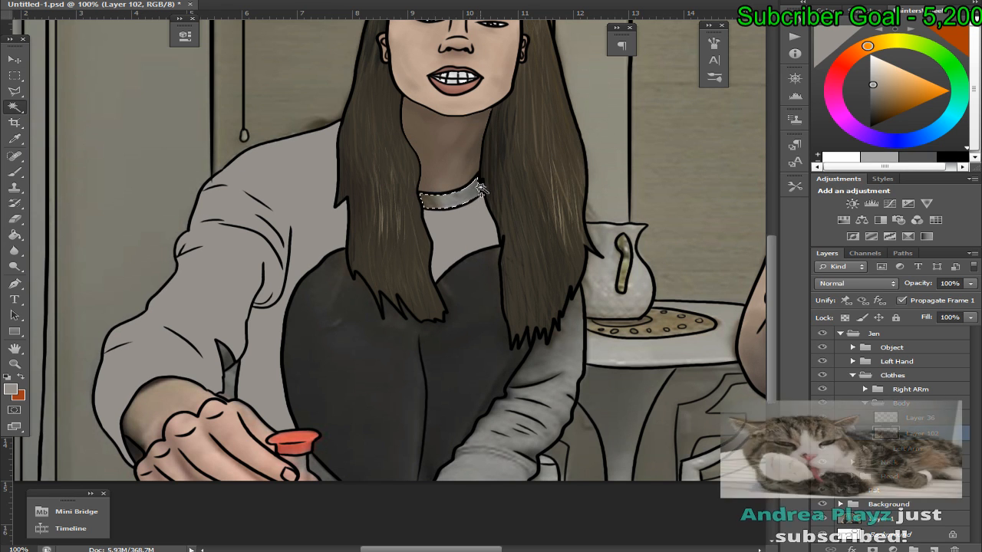
{"action": "key", "text": "alt+Tab"}
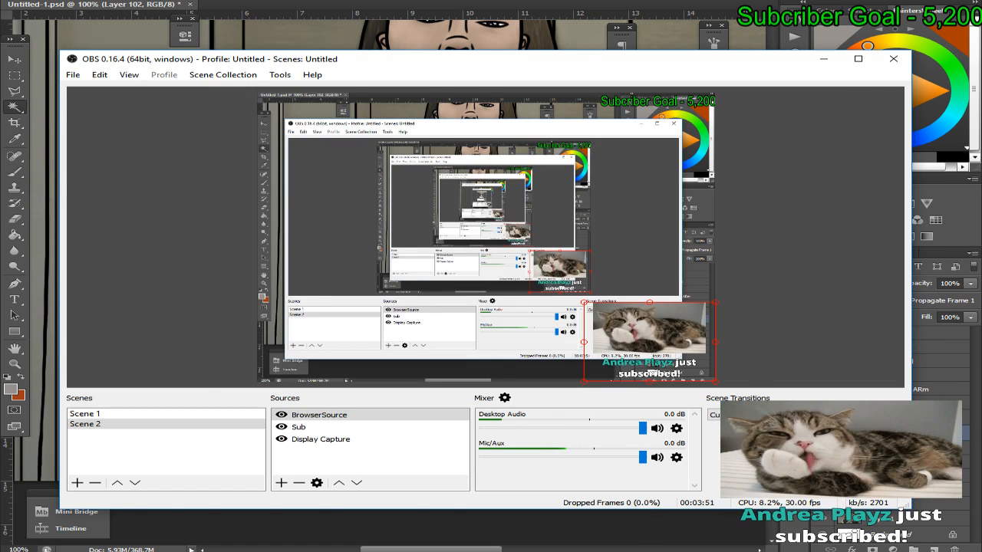
{"action": "key", "text": "alt+Tab"}
{"action": "left_click", "coordinate": [565, 163]}
{"action": "left_click", "coordinate": [13, 227]}
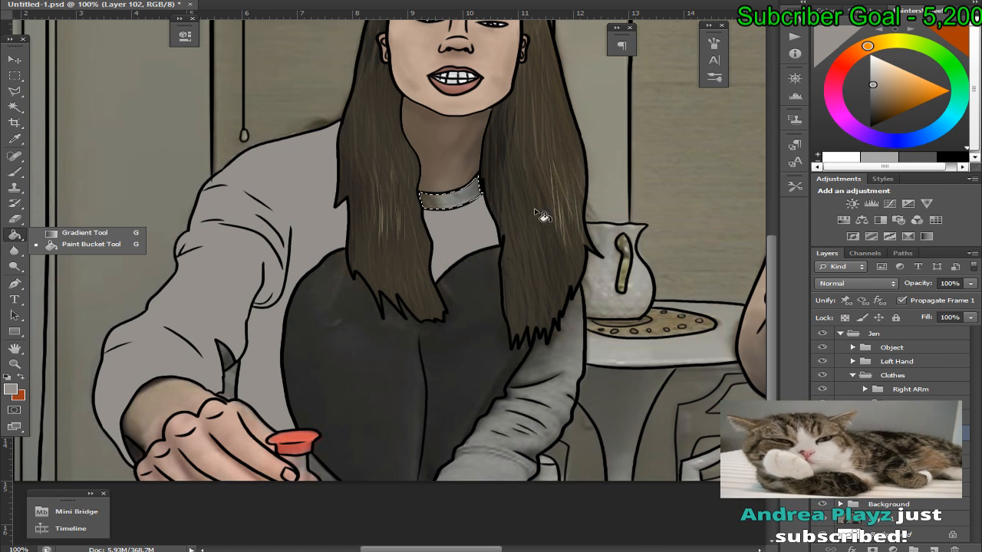
{"action": "left_click", "coordinate": [15, 76]}
{"action": "right_click", "coordinate": [491, 223]}
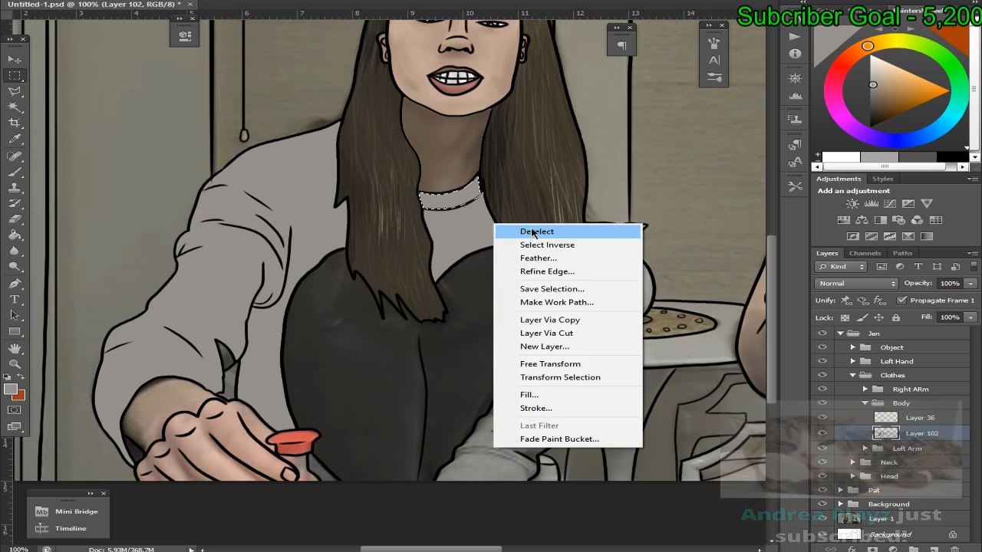
{"action": "left_click", "coordinate": [510, 228]}
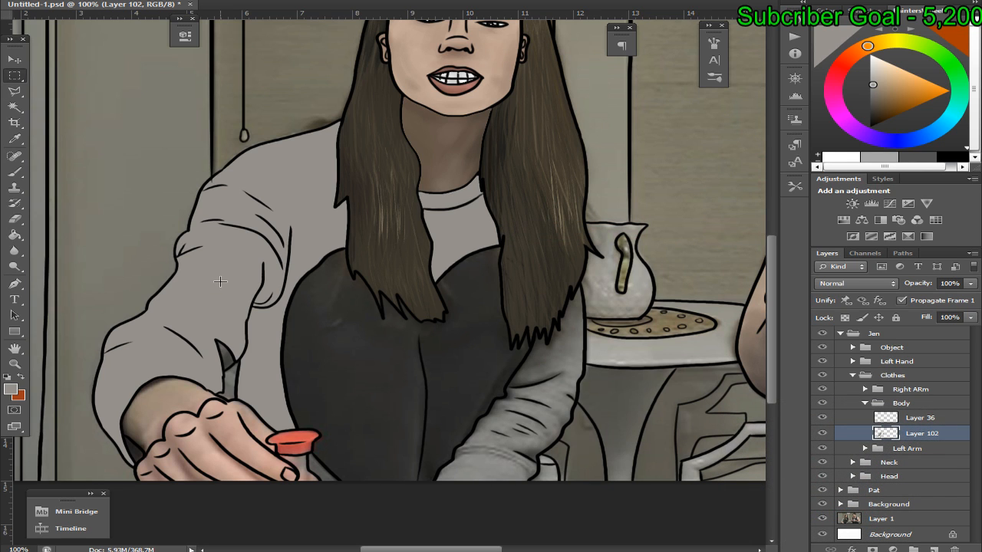
Erase the flat grey over the upper sleeve's folds to expose the photo's fabric shading, and glance at the OBS window
{"action": "left_click", "coordinate": [15, 218]}
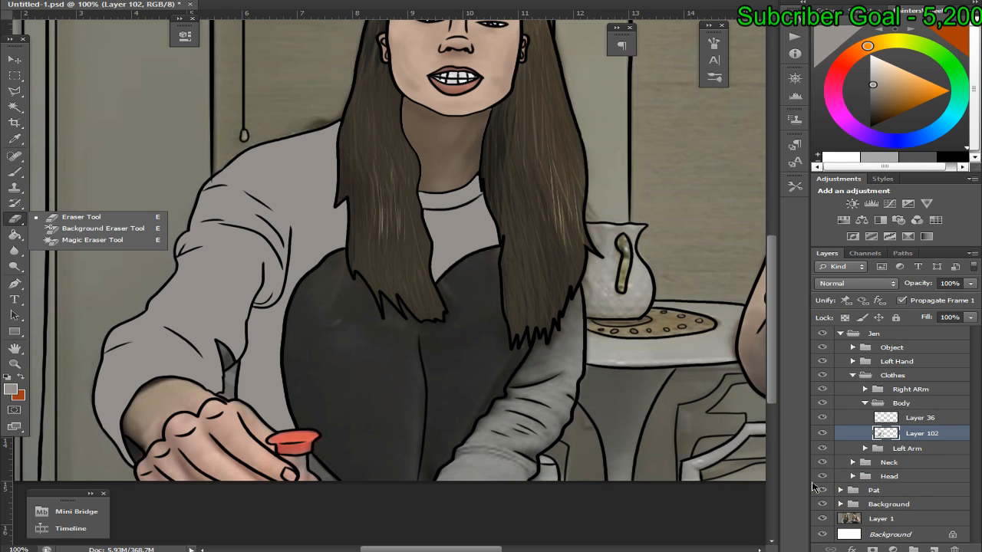
{"action": "left_click", "coordinate": [823, 448]}
{"action": "double_click", "coordinate": [823, 448]}
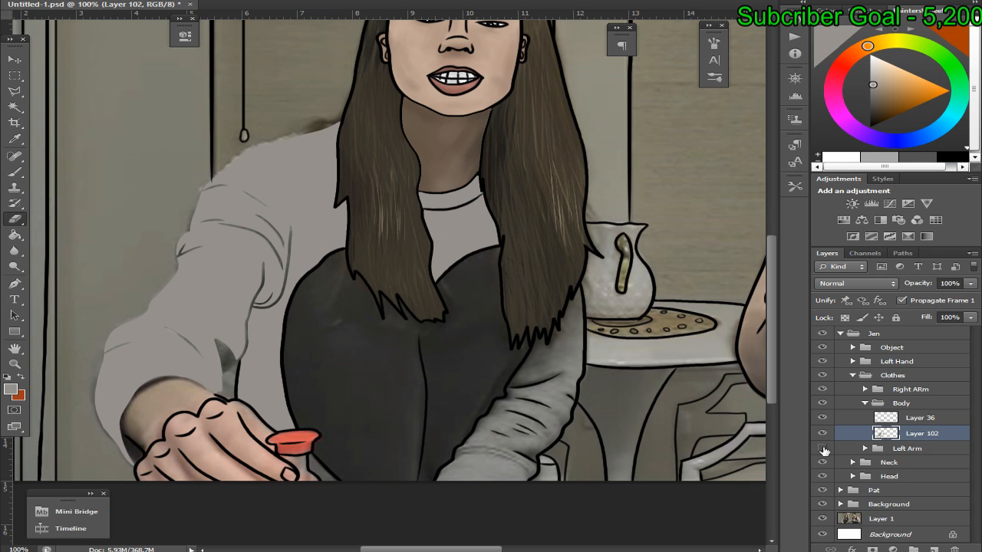
{"action": "left_click", "coordinate": [822, 449]}
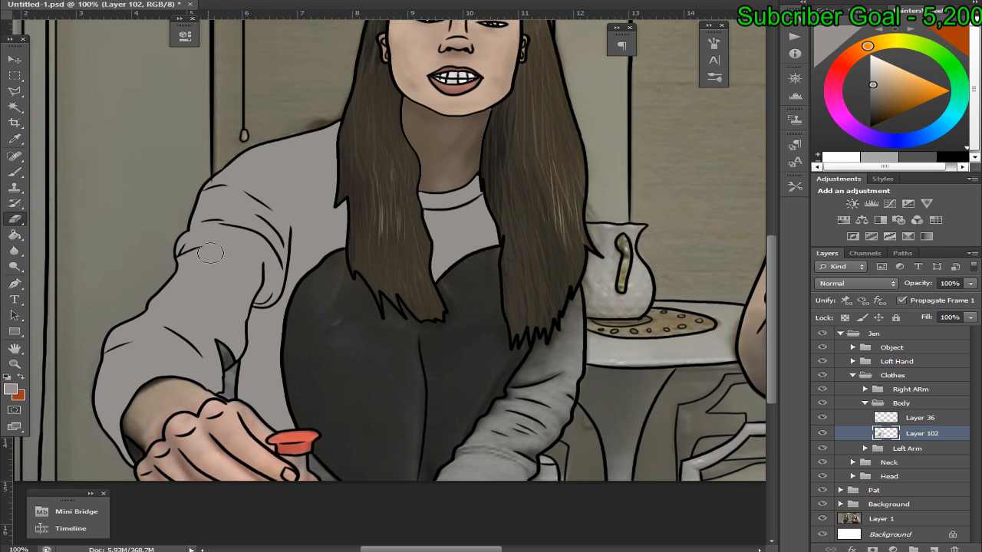
{"action": "mouse_move", "coordinate": [278, 235]}
{"action": "left_mouse_down"}
{"action": "mouse_move", "coordinate": [242, 202]}
{"action": "mouse_move", "coordinate": [185, 190]}
{"action": "left_mouse_up"}
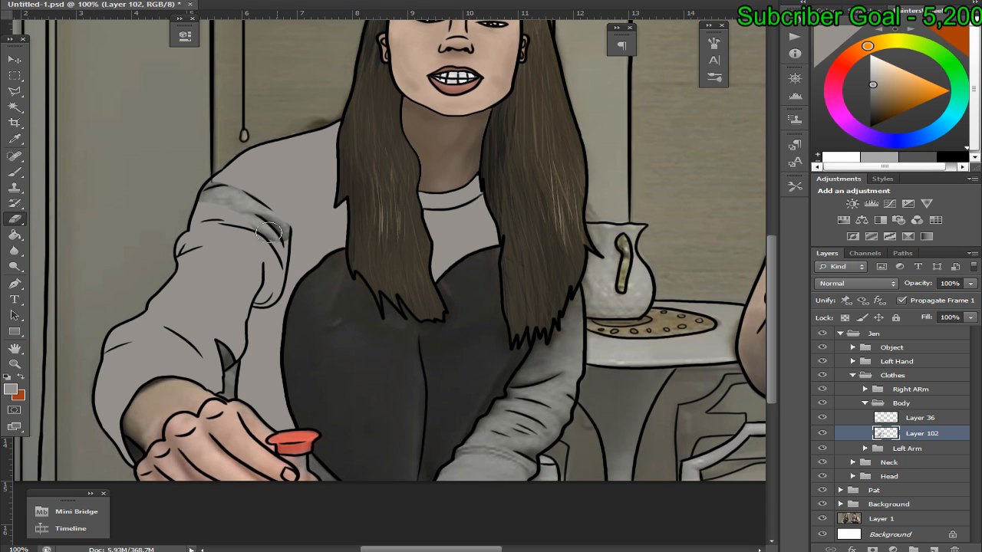
{"action": "mouse_move", "coordinate": [268, 233]}
{"action": "left_mouse_down"}
{"action": "mouse_move", "coordinate": [187, 241]}
{"action": "mouse_move", "coordinate": [209, 215]}
{"action": "mouse_move", "coordinate": [227, 230]}
{"action": "mouse_move", "coordinate": [238, 266]}
{"action": "mouse_move", "coordinate": [258, 262]}
{"action": "mouse_move", "coordinate": [251, 232]}
{"action": "mouse_move", "coordinate": [284, 254]}
{"action": "left_mouse_up"}
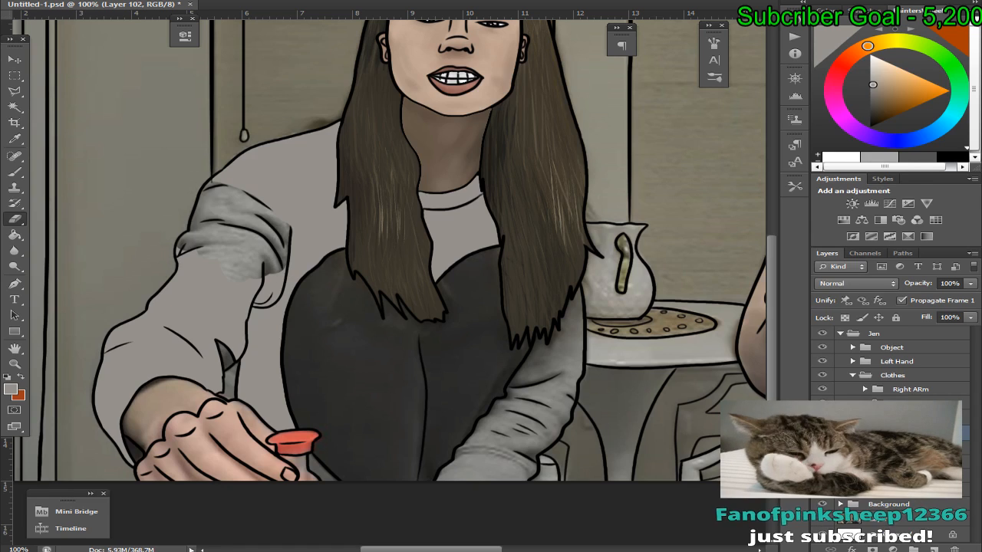
{"action": "key", "text": "alt+Tab"}
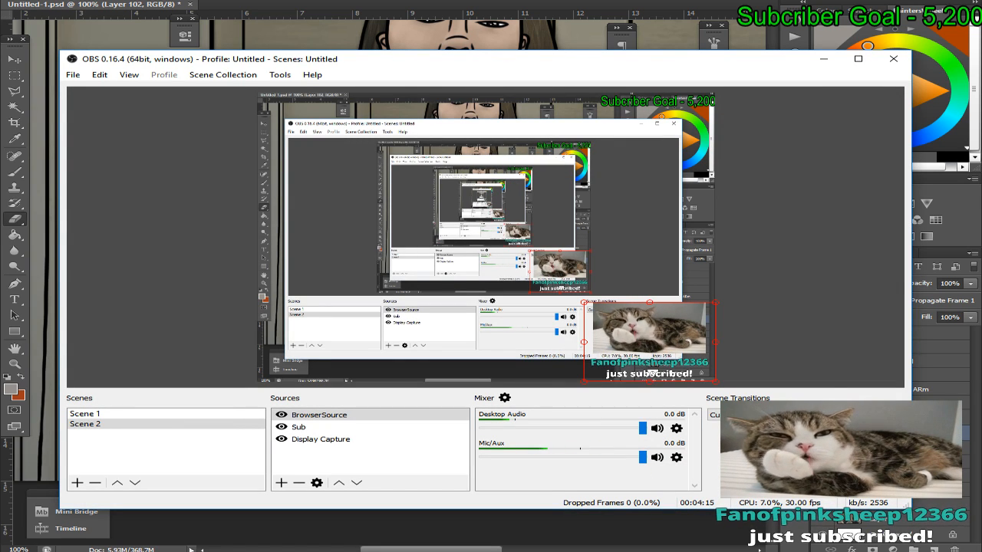
{"action": "key", "text": "alt+Tab"}
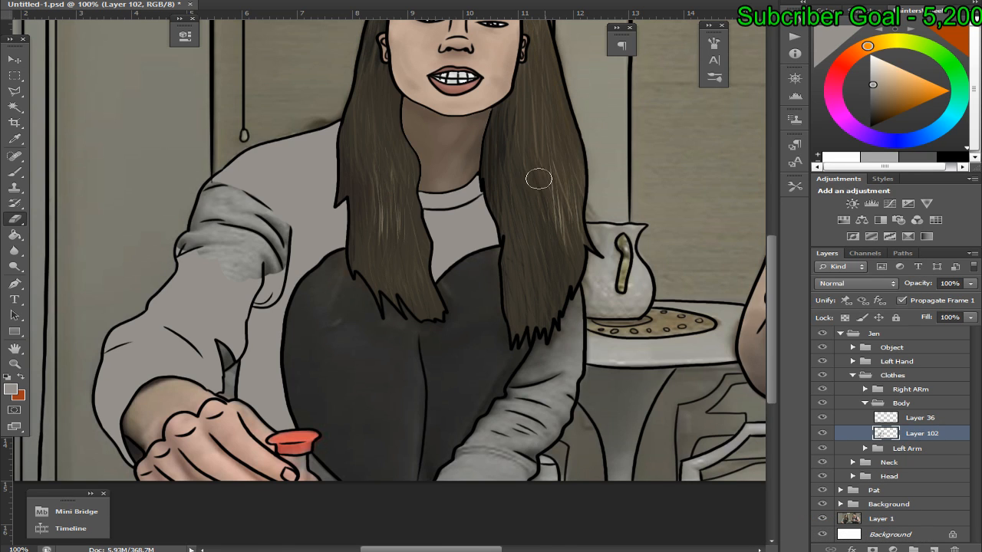
Erase the grey fill along the forearm's outer edge down to the cuff, and check the OBS streaming window
{"action": "mouse_move", "coordinate": [183, 253]}
{"action": "left_mouse_down"}
{"action": "mouse_move", "coordinate": [115, 366]}
{"action": "mouse_move", "coordinate": [101, 372]}
{"action": "mouse_move", "coordinate": [98, 361]}
{"action": "mouse_move", "coordinate": [104, 346]}
{"action": "mouse_move", "coordinate": [118, 461]}
{"action": "left_mouse_up"}
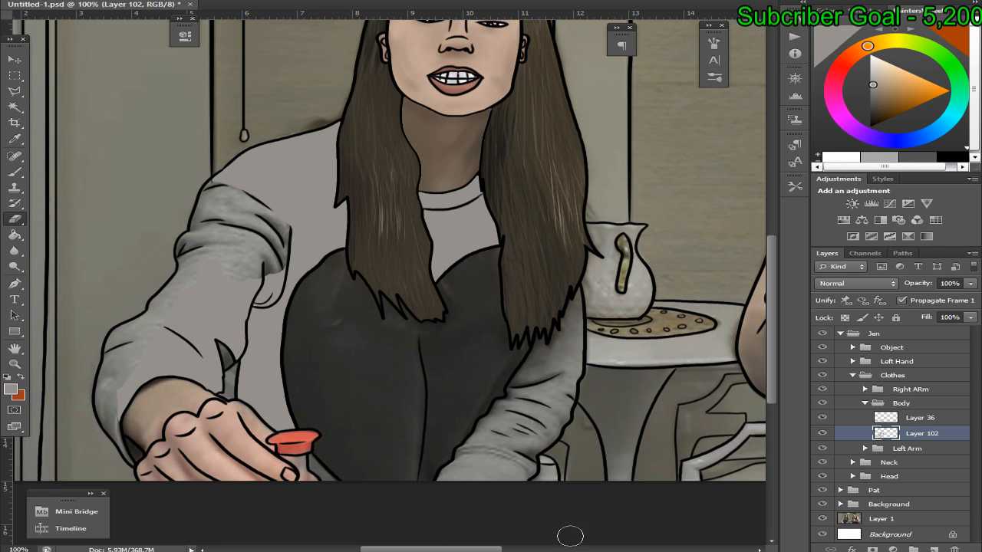
{"action": "key", "text": "alt+Tab"}
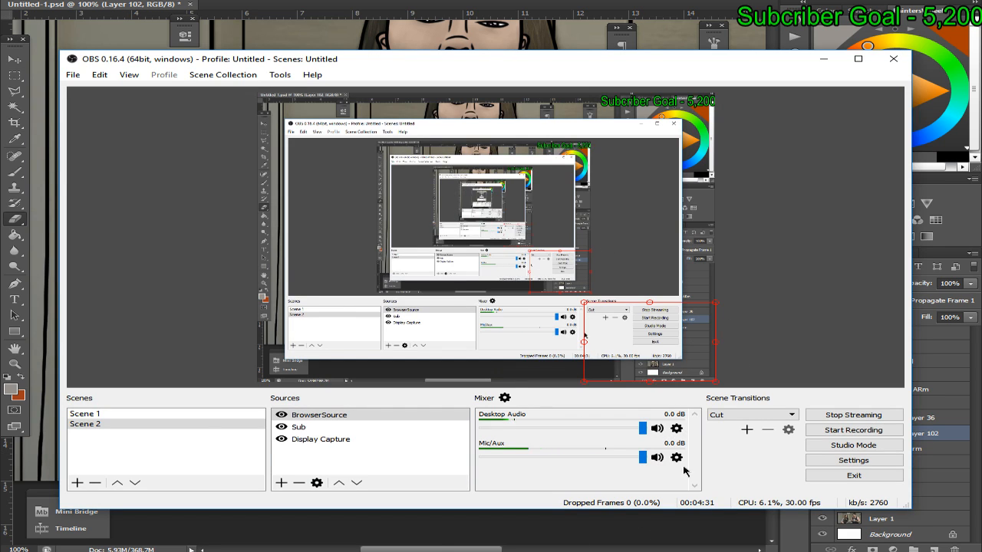
{"action": "left_click", "coordinate": [234, 461]}
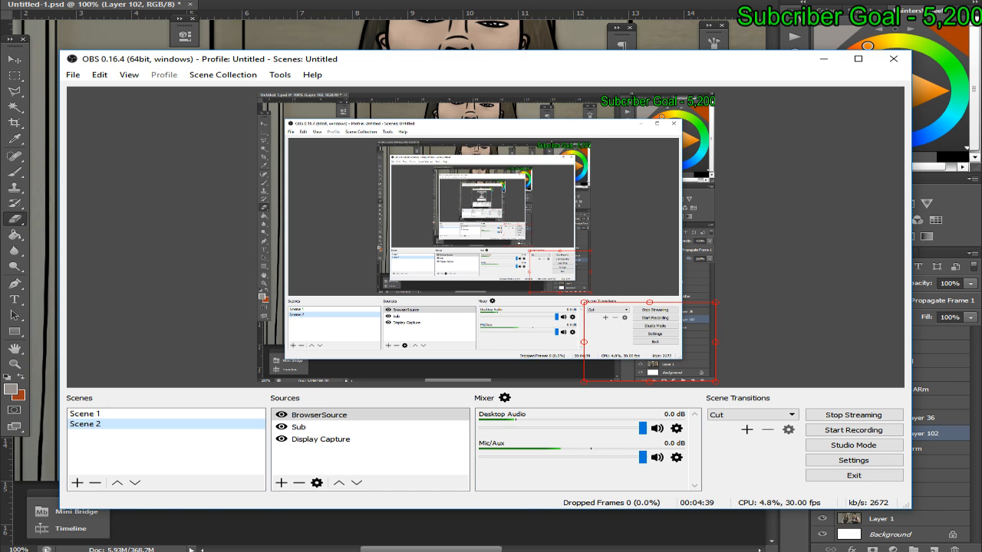
{"action": "key", "text": "alt+Tab"}
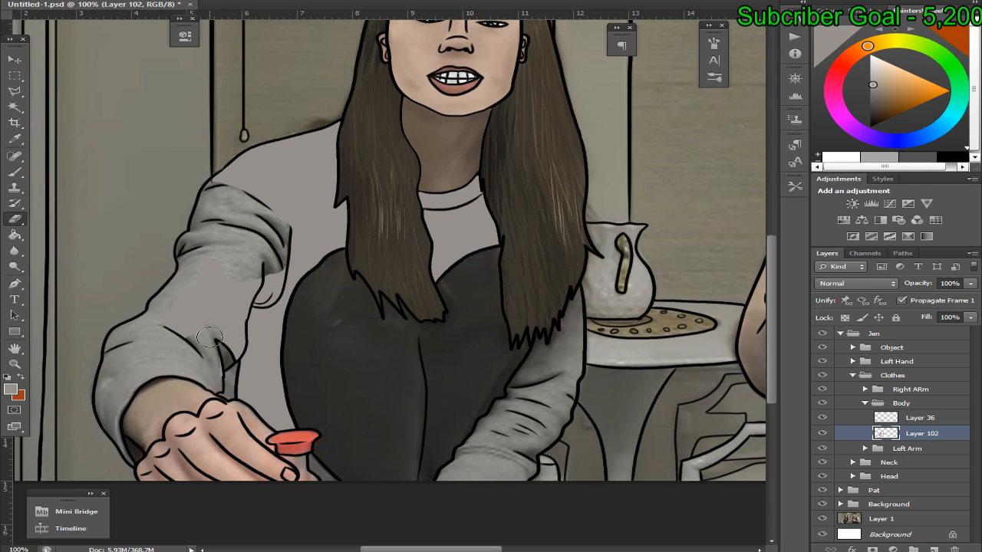
Erase the remaining grey fill around the inner forearm and elbow folds, undoing the last stray stroke
{"action": "left_click_drag", "start_coordinate": [209, 337], "coordinate": [215, 369]}
{"action": "mouse_move", "coordinate": [203, 329]}
{"action": "left_mouse_down"}
{"action": "mouse_move", "coordinate": [169, 343]}
{"action": "mouse_move", "coordinate": [180, 319]}
{"action": "mouse_move", "coordinate": [202, 317]}
{"action": "mouse_move", "coordinate": [230, 270]}
{"action": "mouse_move", "coordinate": [249, 273]}
{"action": "mouse_move", "coordinate": [255, 296]}
{"action": "mouse_move", "coordinate": [256, 273]}
{"action": "mouse_move", "coordinate": [266, 334]}
{"action": "mouse_move", "coordinate": [244, 333]}
{"action": "mouse_move", "coordinate": [236, 277]}
{"action": "mouse_move", "coordinate": [224, 309]}
{"action": "mouse_move", "coordinate": [247, 273]}
{"action": "mouse_move", "coordinate": [234, 345]}
{"action": "left_mouse_up"}
{"action": "key", "text": "ctrl+z"}
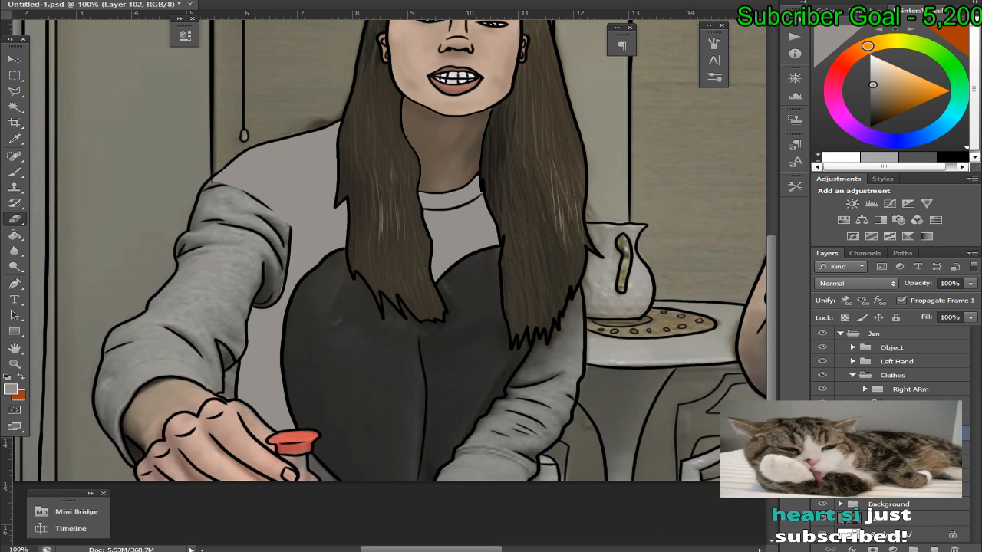
{"action": "key", "text": "alt+Tab"}
{"action": "key", "text": "alt+Tab"}
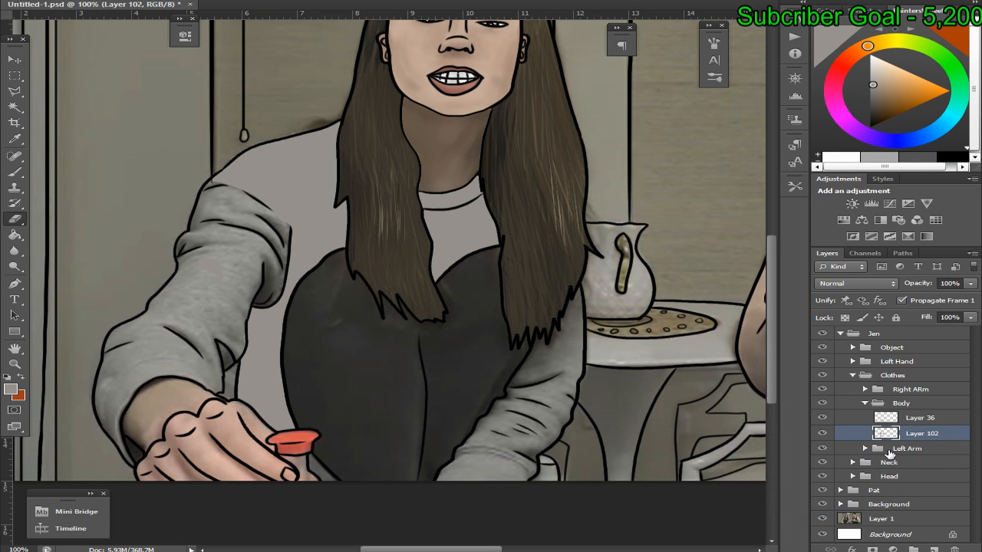
Select the dark garment area below the woman's hair with the Magic Wand and expand the selection by 1 pixel
{"action": "right_click", "coordinate": [14, 106]}
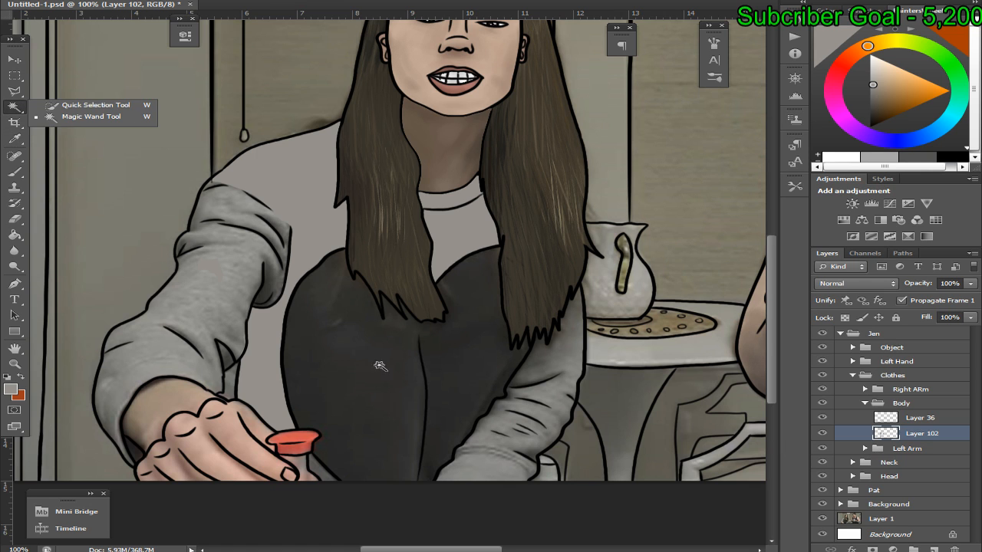
{"action": "left_click", "coordinate": [76, 116]}
{"action": "left_click", "coordinate": [390, 350]}
{"action": "key", "text": "alt+s"}
{"action": "type", "text": "me1"}
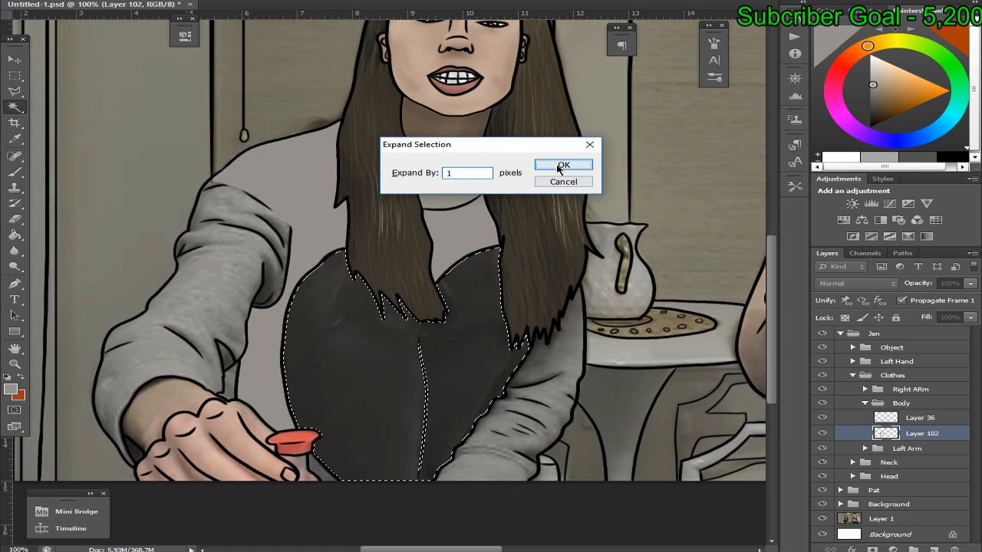
{"action": "left_click", "coordinate": [561, 162]}
Sample the dark grey from the photo's garment, fill the selected area on Layer 102 with it, and deselect
{"action": "right_click", "coordinate": [15, 218]}
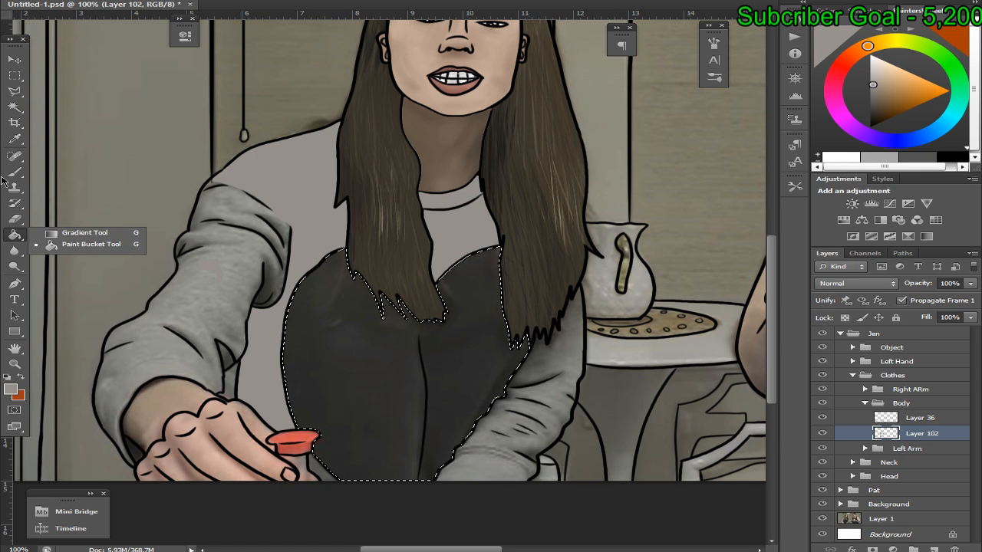
{"action": "key", "text": "i"}
{"action": "left_click", "coordinate": [360, 388]}
{"action": "mouse_move", "coordinate": [363, 385]}
{"action": "left_mouse_down"}
{"action": "mouse_move", "coordinate": [385, 368]}
{"action": "mouse_move", "coordinate": [366, 354]}
{"action": "left_mouse_up"}
{"action": "key", "text": "g"}
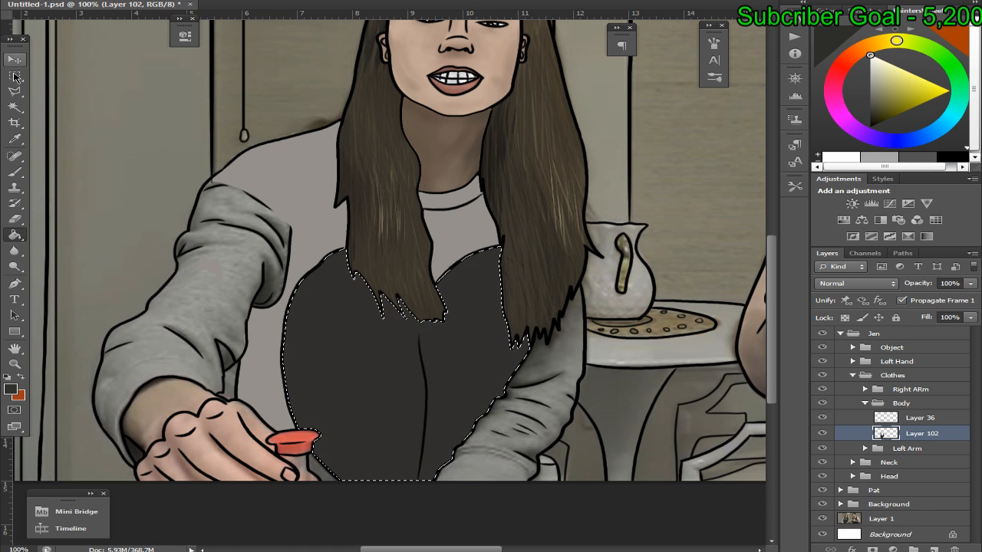
{"action": "left_click", "coordinate": [14, 75]}
{"action": "right_click", "coordinate": [492, 278]}
{"action": "left_click", "coordinate": [535, 286]}
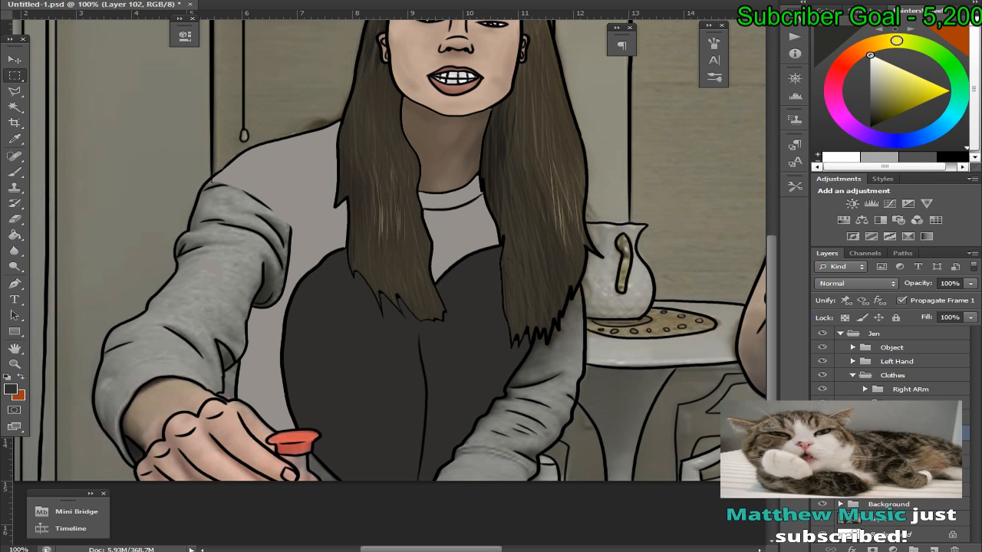
Switch to the web browser and open the bookmarked live subscriber count page for the channel
{"action": "key", "text": "alt+Tab"}
{"action": "key", "text": "alt+Tab"}
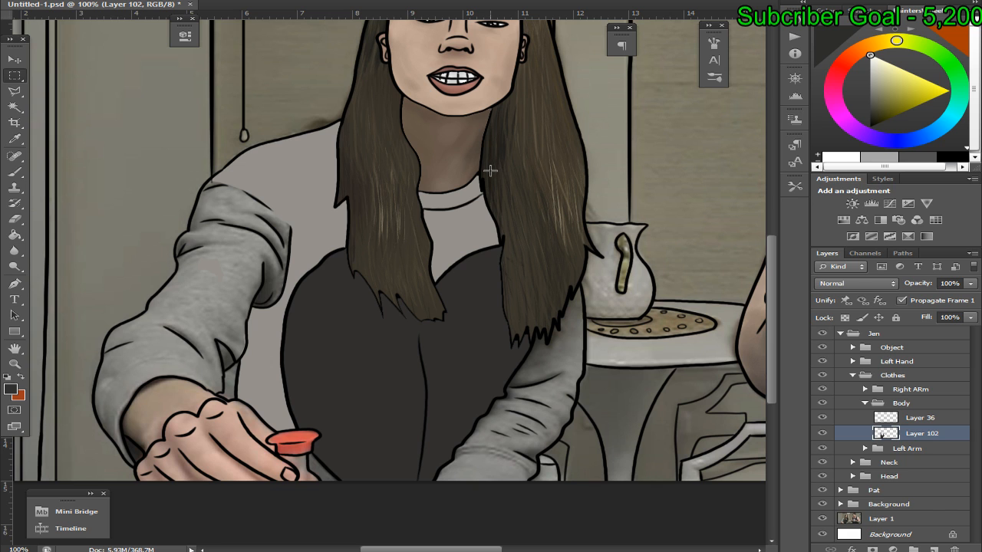
{"action": "key", "text": "alt+Tab"}
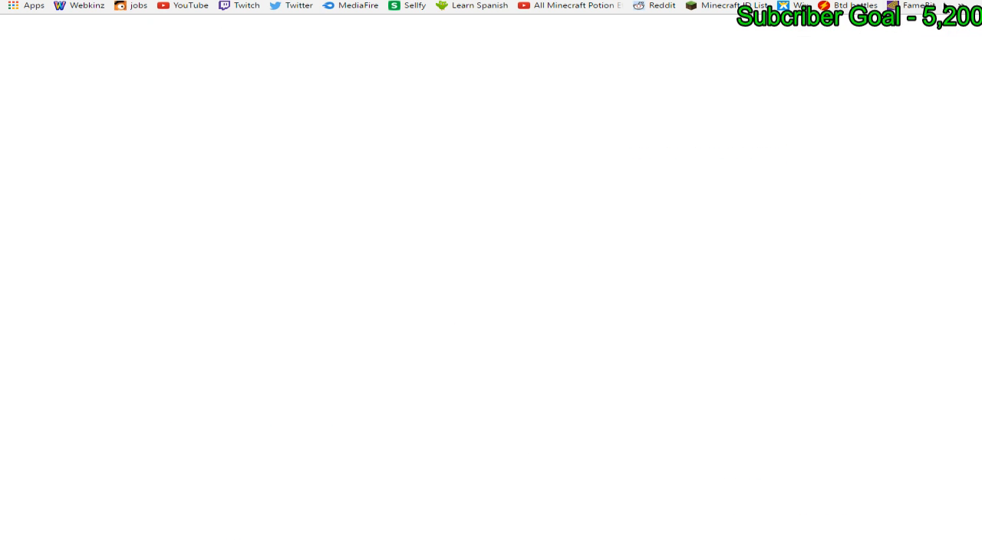
{"action": "left_click", "coordinate": [961, 5]}
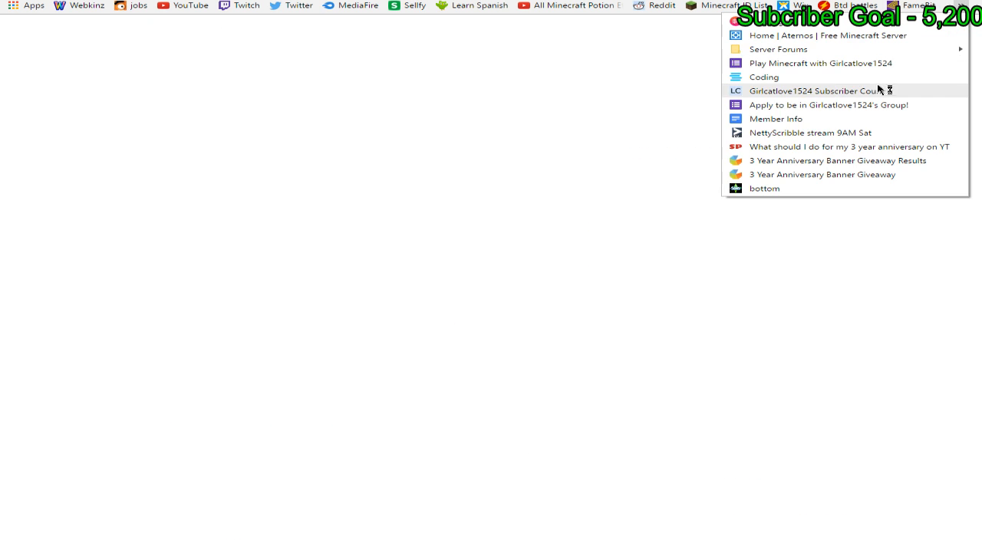
{"action": "left_click", "coordinate": [832, 92]}
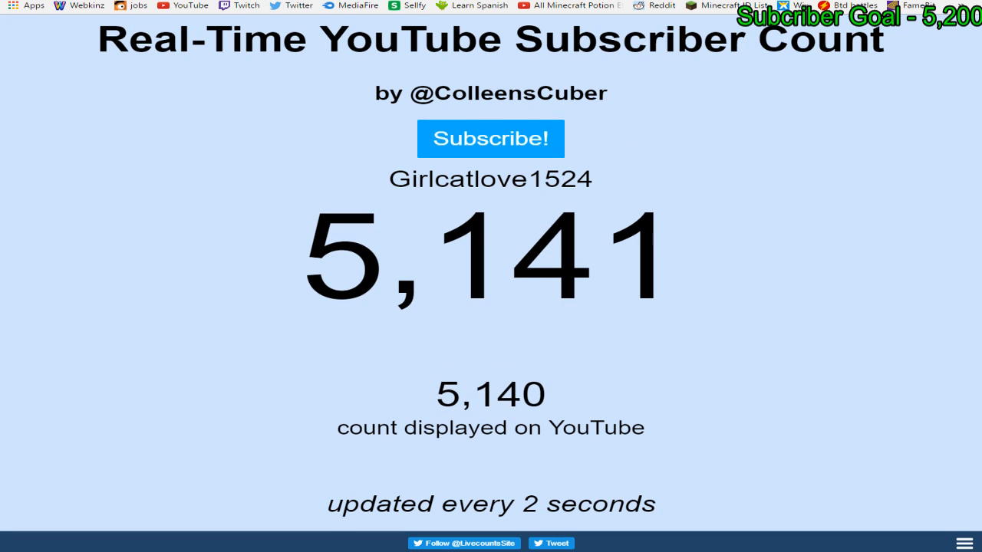
View the live chat on the stream's YouTube page and return to the drawing in Photoshop
{"action": "key", "text": "ctrl+Tab"}
{"action": "key", "text": "ctrl+Tab"}
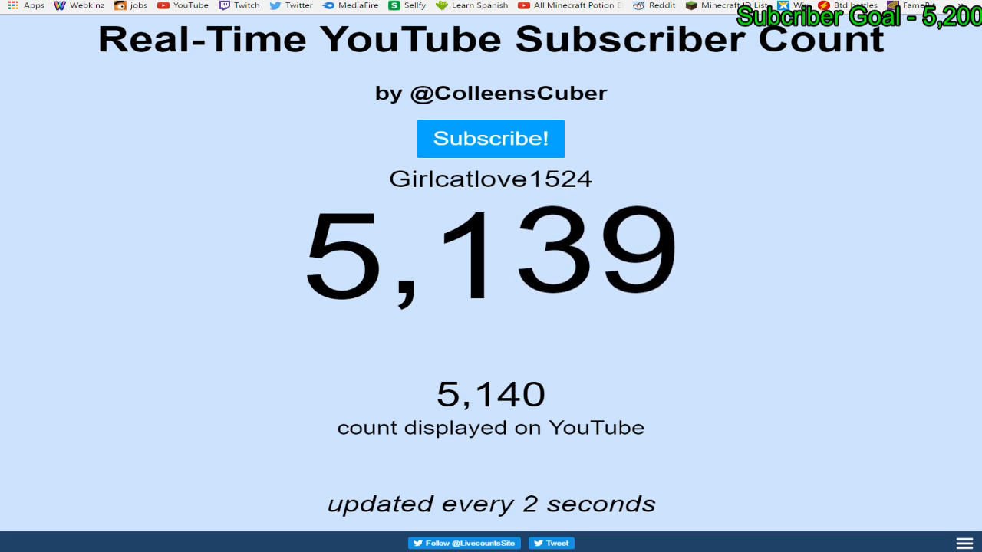
{"action": "key", "text": "ctrl+Tab"}
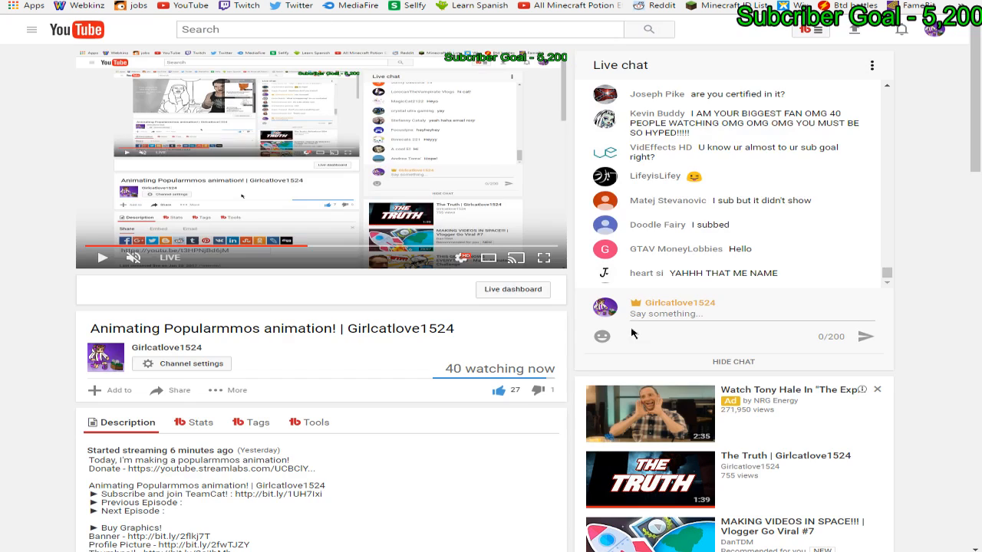
{"action": "key", "text": "alt+Tab"}
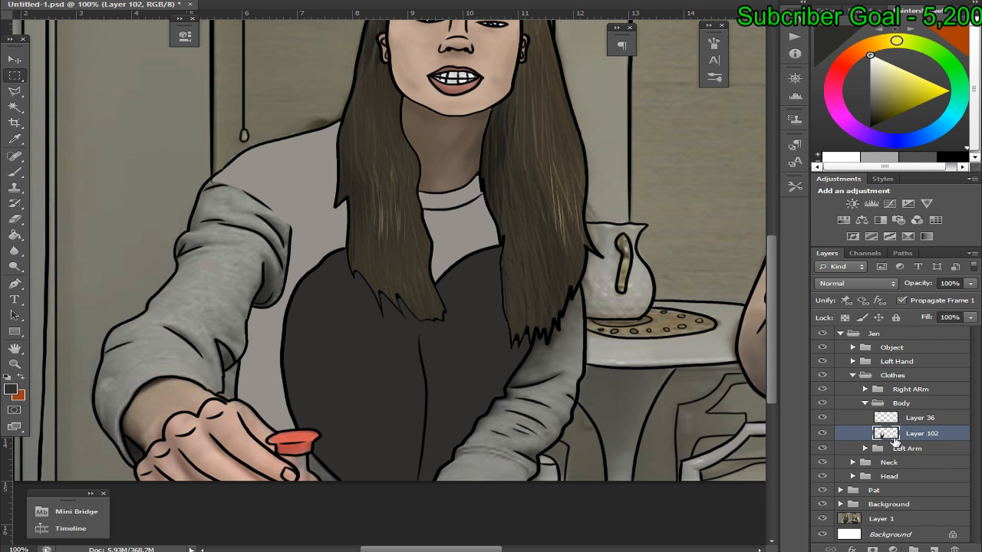
Add a new layer clipped to Layer 102 and hide Layer 102 to expose the photo's dark garment
{"action": "key", "text": "ctrl+shift+alt+n"}
{"action": "key", "text": "ctrl+alt+g"}
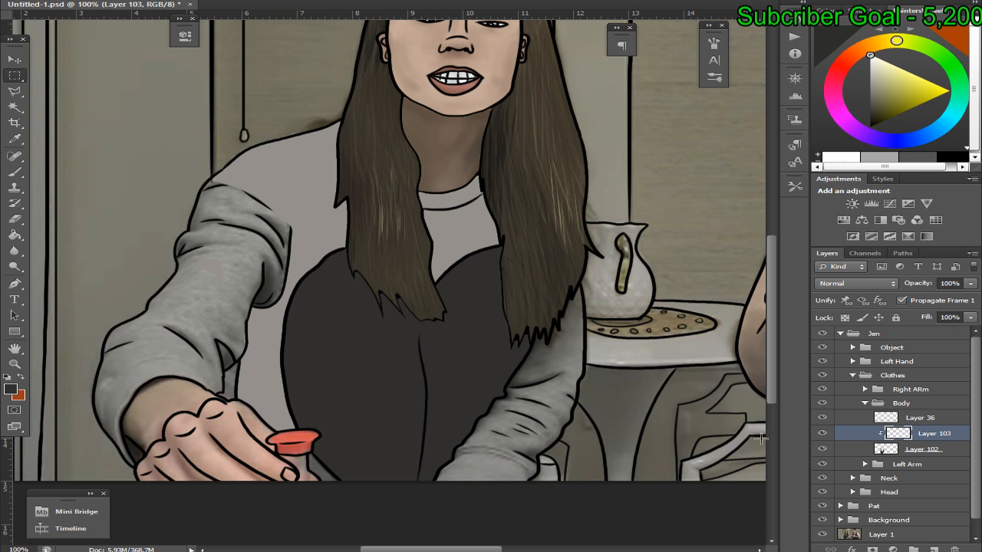
{"action": "scroll", "coordinate": [822, 449], "scroll_direction": "down", "scroll_amount": 1}
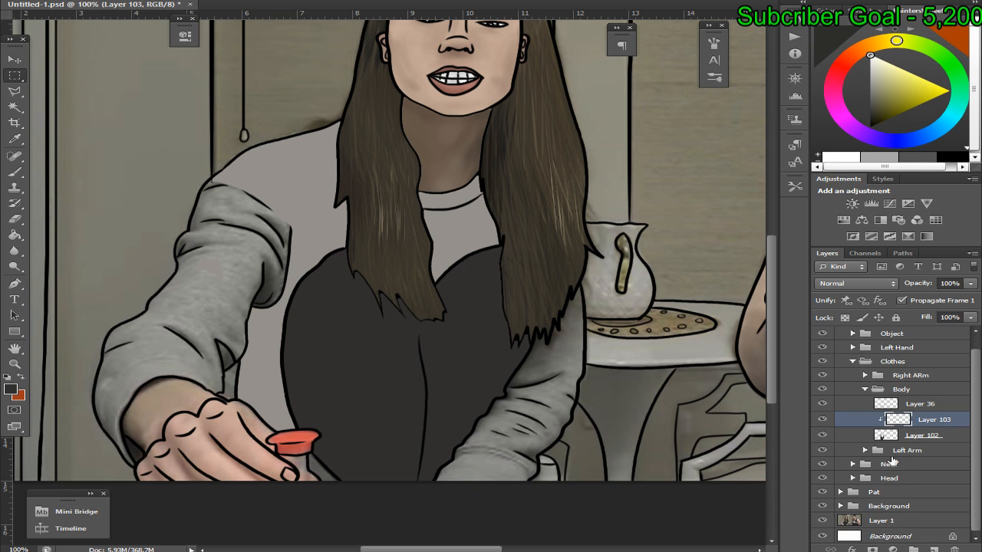
{"action": "left_click", "coordinate": [822, 434]}
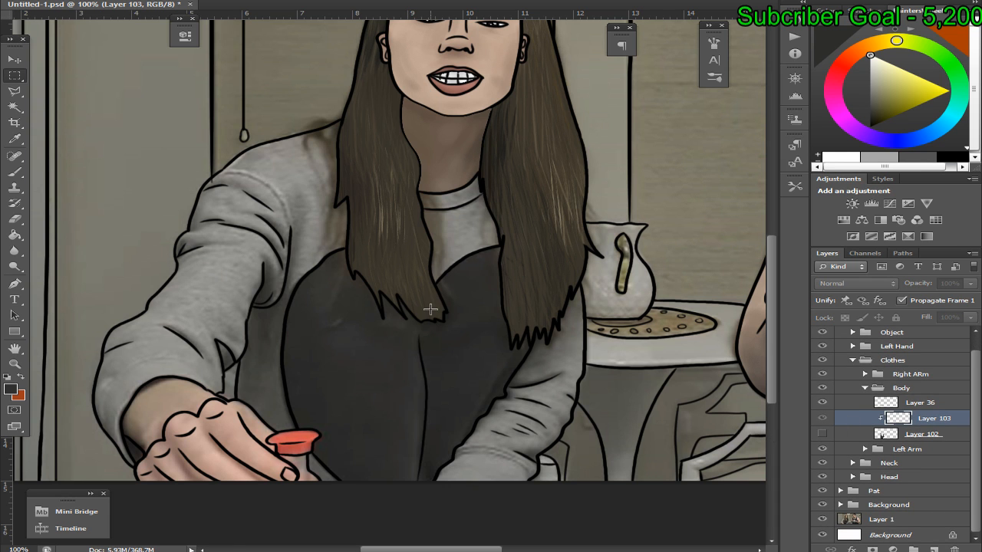
{"action": "scroll", "coordinate": [430, 310], "scroll_direction": "up", "scroll_amount": 2}
{"action": "scroll", "coordinate": [430, 309], "scroll_direction": "down", "scroll_amount": 2}
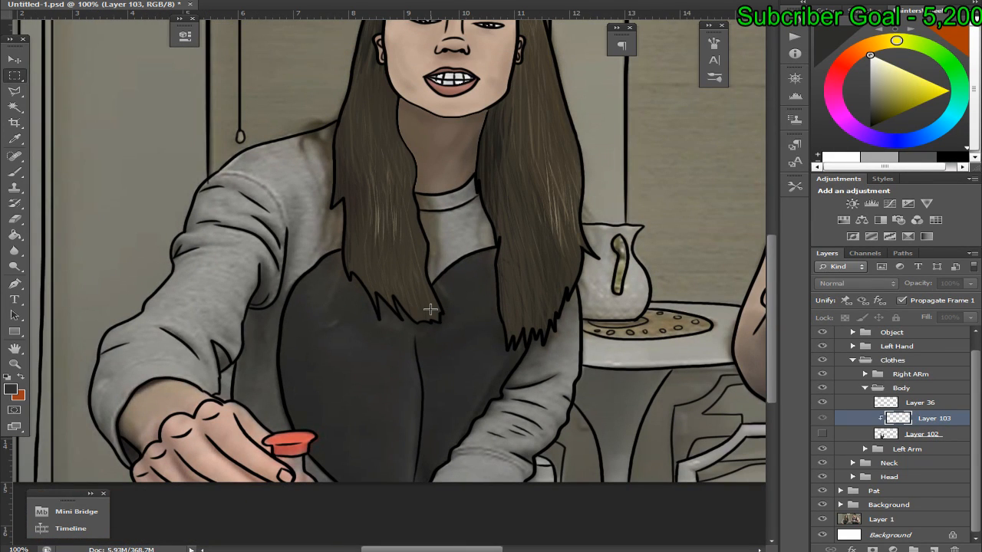
Activate the Brush tool and choose a textured brush preset for shading
{"action": "left_click", "coordinate": [14, 171]}
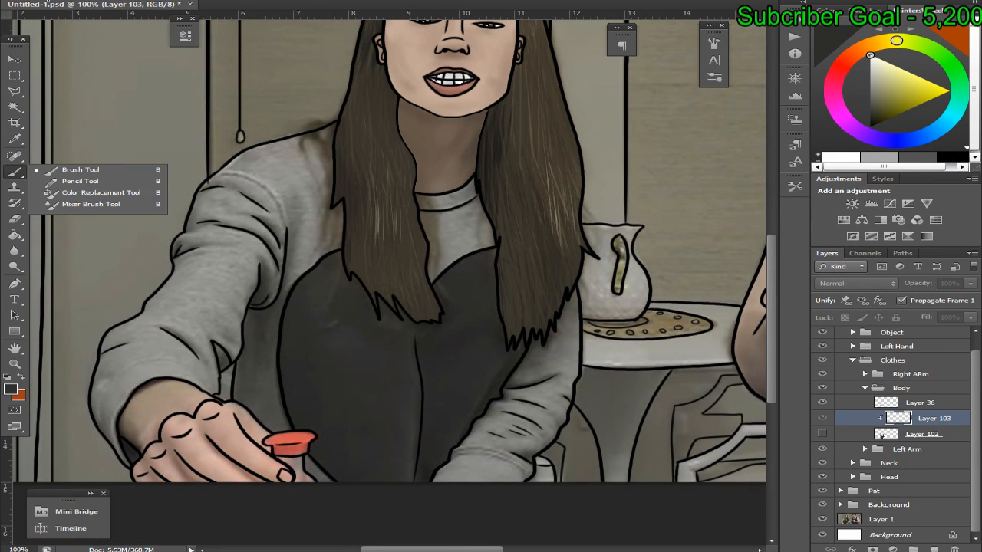
{"action": "left_click", "coordinate": [48, 1]}
{"action": "left_click", "coordinate": [22, 0]}
{"action": "left_click", "coordinate": [22, 1]}
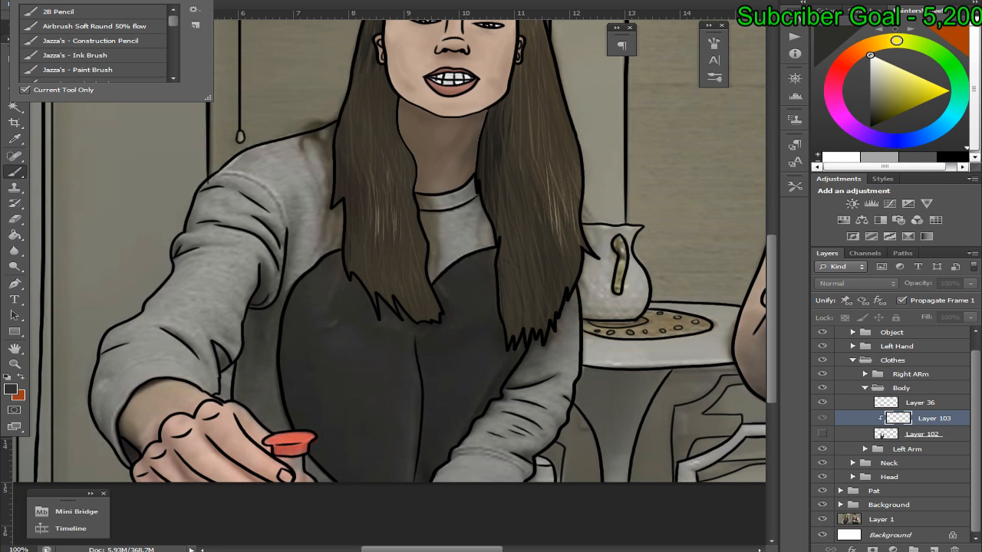
{"action": "scroll", "coordinate": [92, 46], "scroll_direction": "down", "scroll_amount": 2}
{"action": "left_click", "coordinate": [71, 18]}
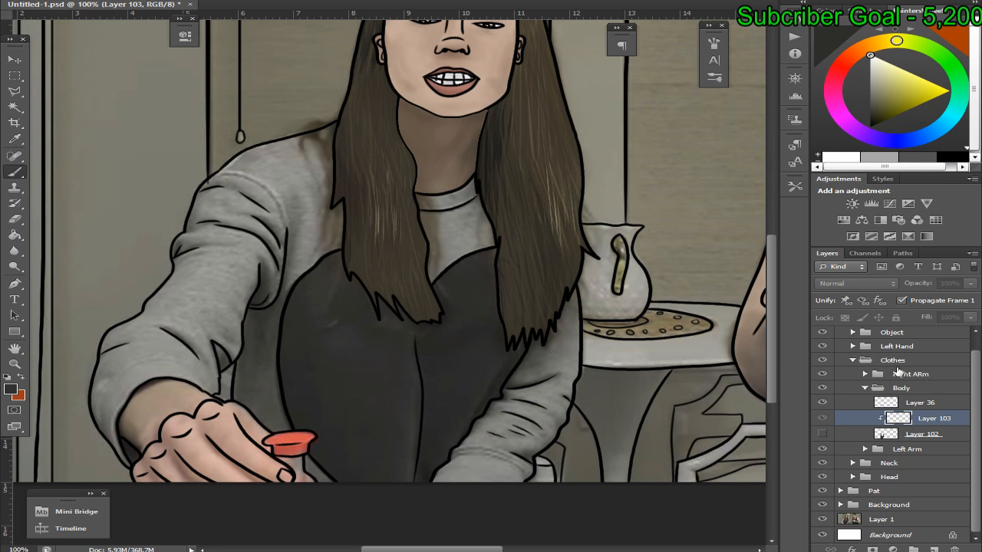
Zoom the drawing to 200% and check the new subscriber alert in OBS before returning to Photoshop
{"action": "key", "text": "ctrl+plus"}
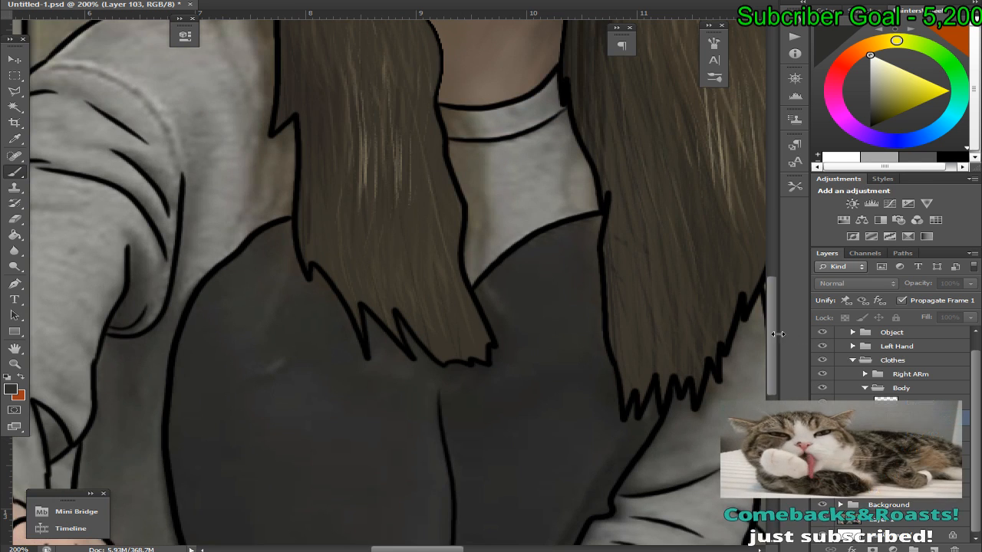
{"action": "key", "text": "alt+Tab"}
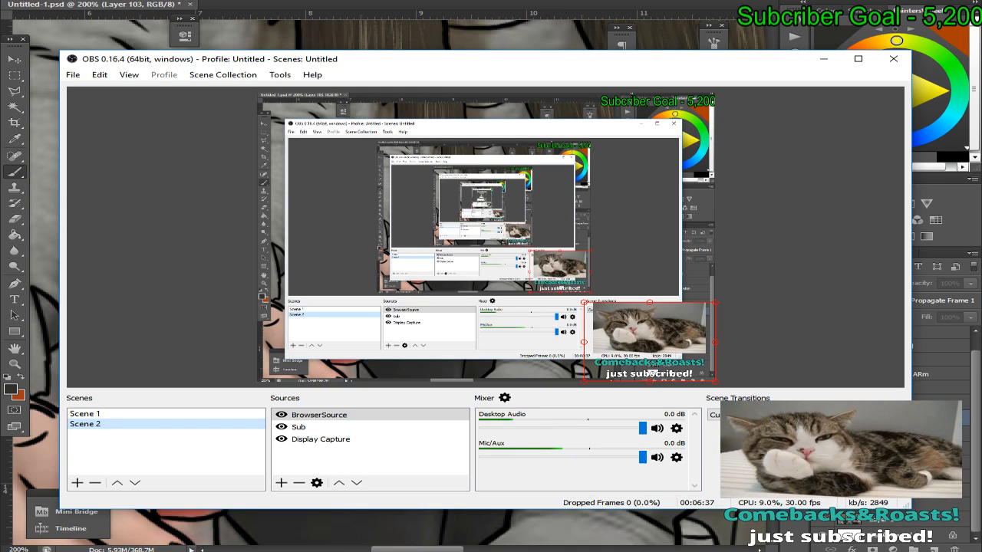
{"action": "key", "text": "alt+Tab"}
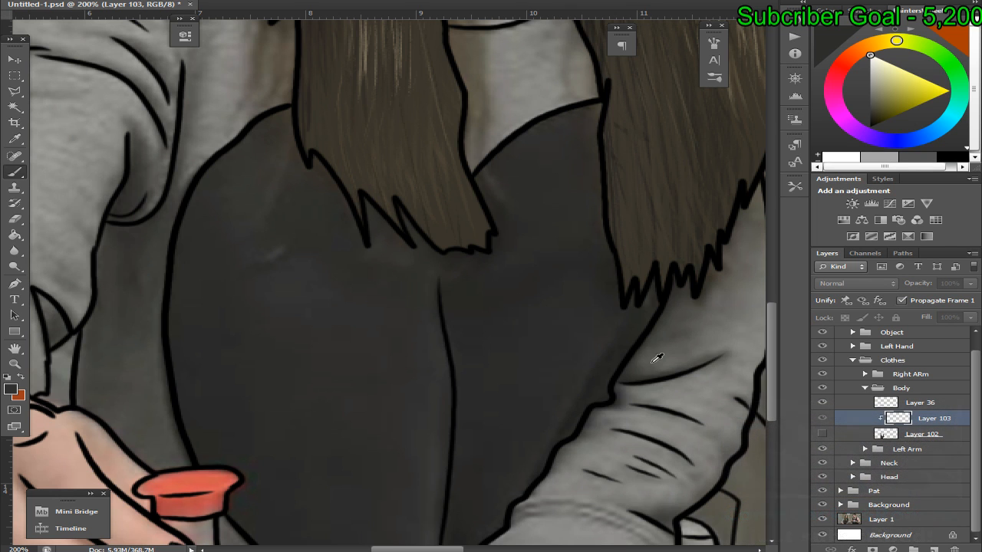
Sample dark tones from the photo and shade the garment's edge beside the grey sleeve on Layer 103
{"action": "left_click", "coordinate": [629, 336], "text": "alt"}
{"action": "mouse_move", "coordinate": [629, 336]}
{"action": "left_mouse_down"}
{"action": "mouse_move", "coordinate": [626, 292]}
{"action": "mouse_move", "coordinate": [596, 346]}
{"action": "mouse_move", "coordinate": [625, 305]}
{"action": "mouse_move", "coordinate": [609, 331]}
{"action": "mouse_move", "coordinate": [519, 436]}
{"action": "mouse_move", "coordinate": [510, 529]}
{"action": "left_mouse_up"}
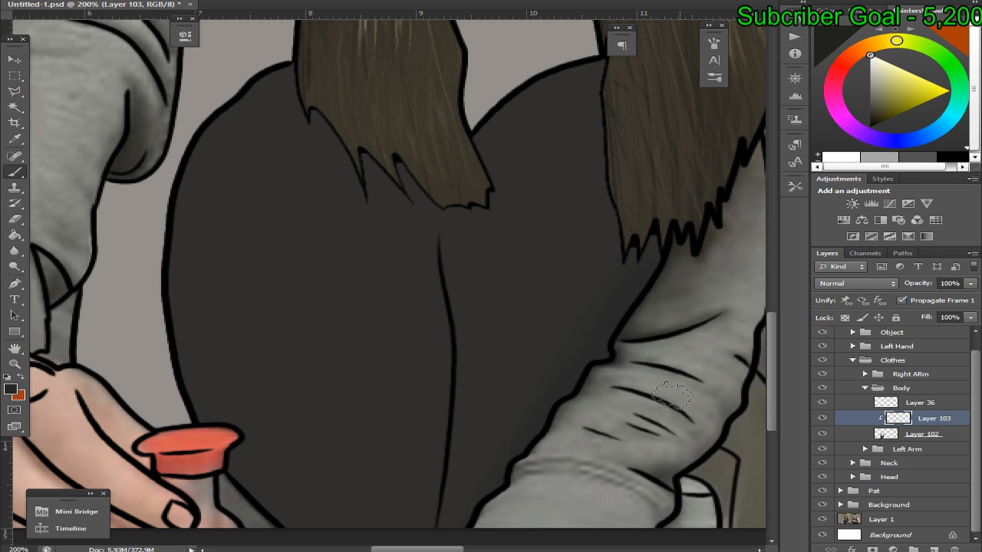
{"action": "mouse_move", "coordinate": [669, 398]}
{"action": "left_mouse_down"}
{"action": "mouse_move", "coordinate": [643, 369]}
{"action": "mouse_move", "coordinate": [679, 318]}
{"action": "left_mouse_up"}
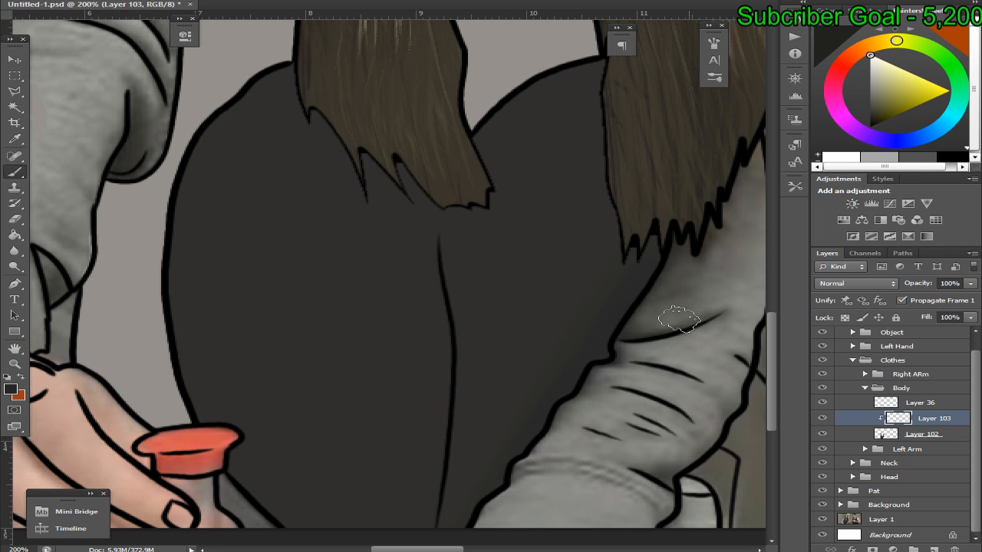
{"action": "left_click", "coordinate": [820, 434]}
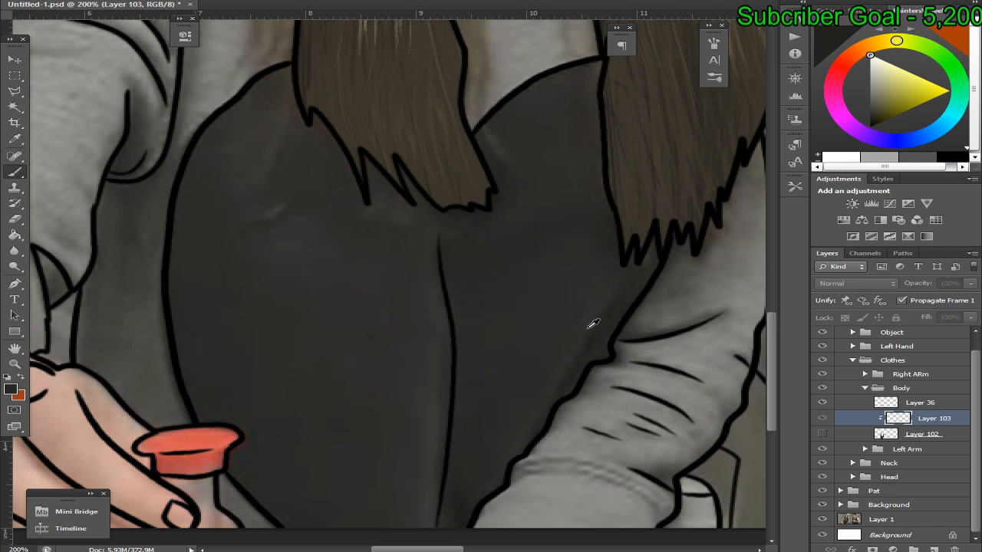
{"action": "left_click", "coordinate": [585, 332], "text": "alt"}
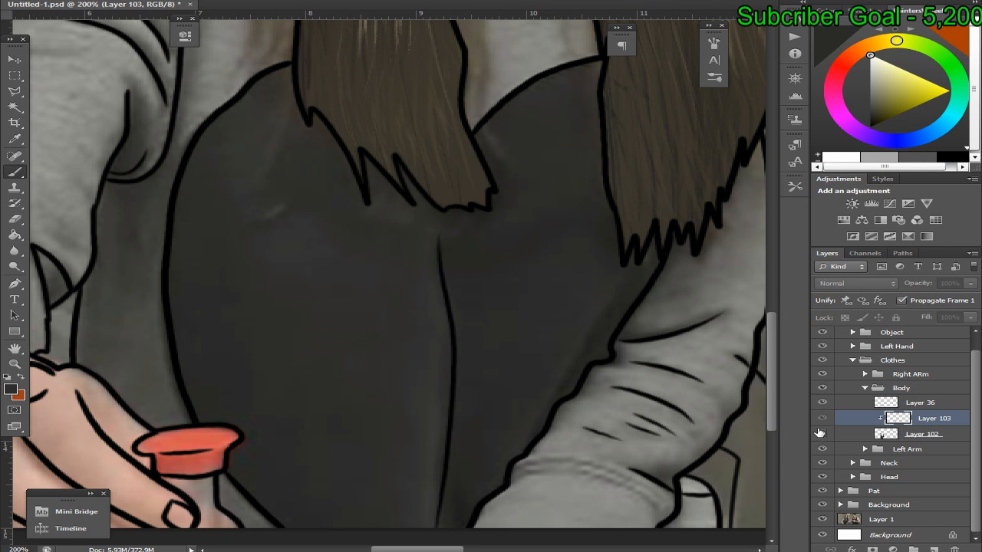
{"action": "left_click", "coordinate": [821, 418]}
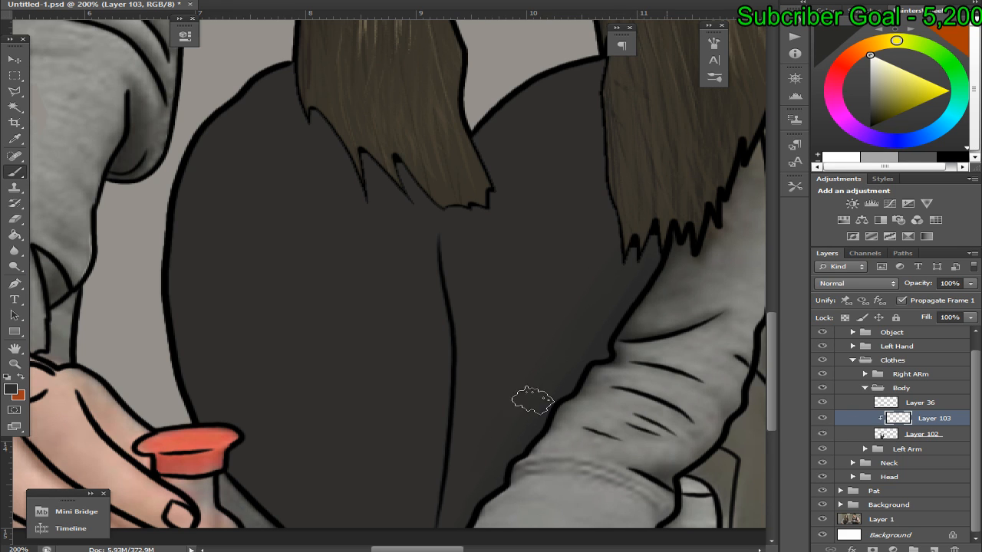
Shade the dark garment just beside the top of its central crease on Layer 103, comparing with the photo underneath
{"action": "left_click", "coordinate": [822, 433]}
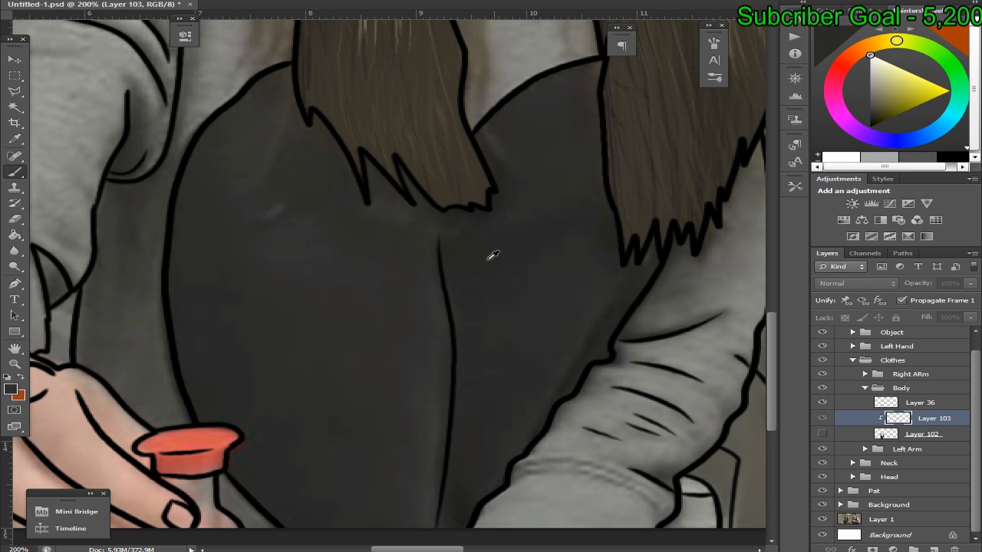
{"action": "left_click", "coordinate": [821, 433]}
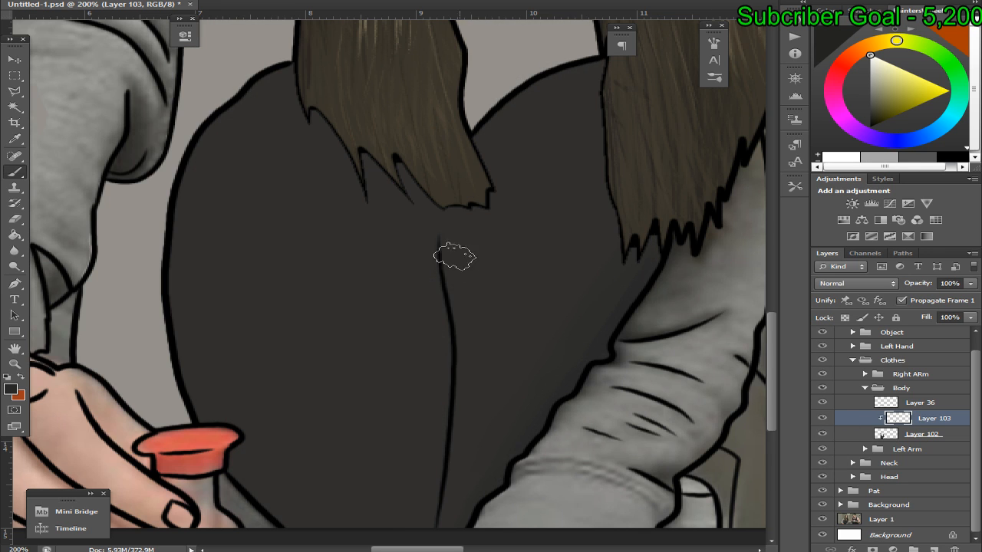
{"action": "mouse_move", "coordinate": [454, 257]}
{"action": "left_mouse_down"}
{"action": "mouse_move", "coordinate": [557, 230]}
{"action": "mouse_move", "coordinate": [552, 250]}
{"action": "mouse_move", "coordinate": [528, 266]}
{"action": "left_mouse_up"}
{"action": "left_click", "coordinate": [822, 434]}
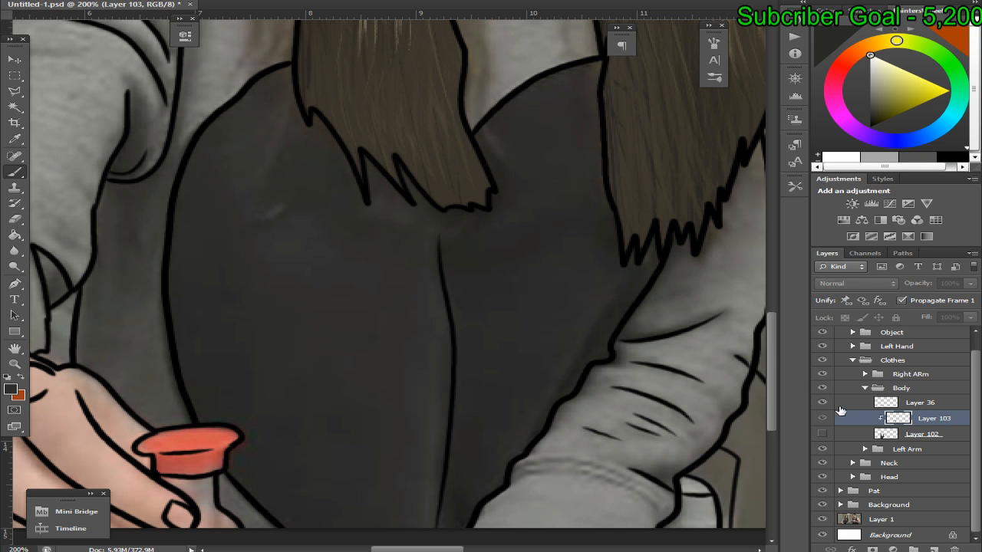
{"action": "left_click", "coordinate": [822, 434]}
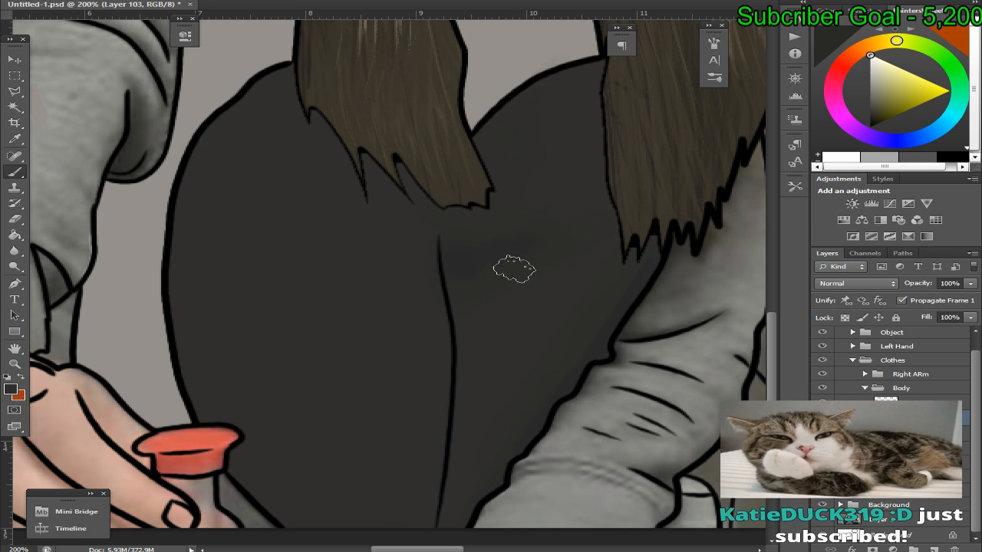
Check the new subscriber alert in OBS and the YouTube live chat, and return to the drawing
{"action": "key", "text": "alt+Tab"}
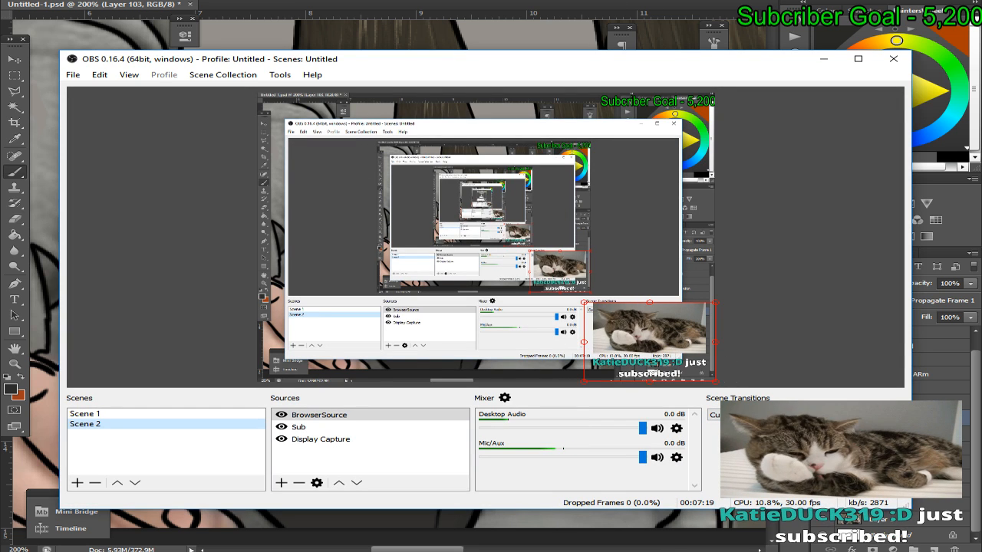
{"action": "key", "text": "alt+Tab"}
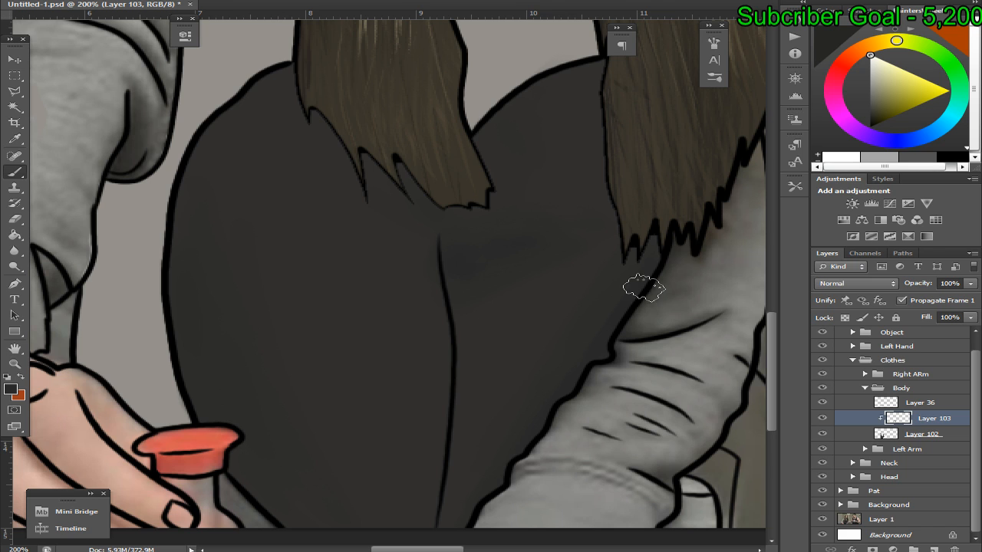
{"action": "left_click_drag", "start_coordinate": [773, 360], "coordinate": [770, 374]}
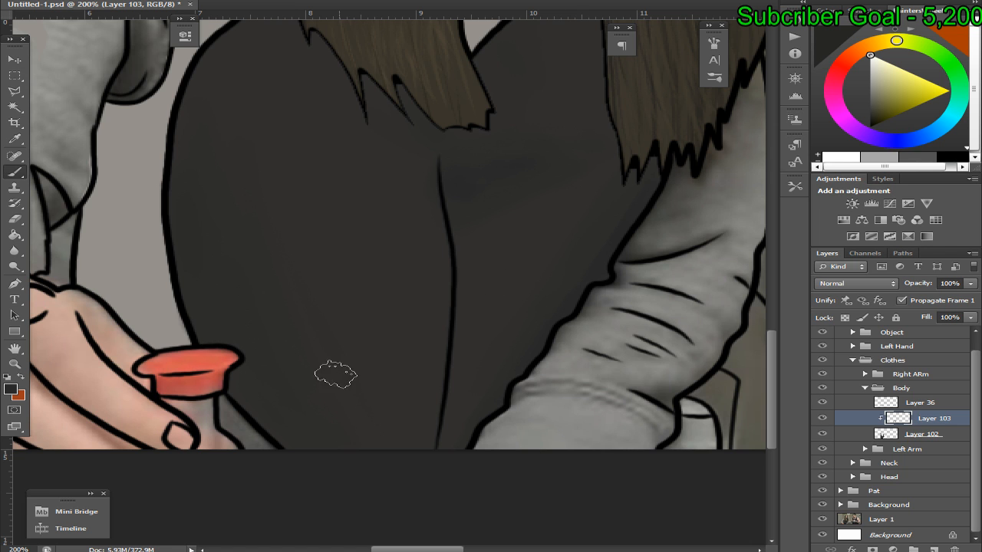
{"action": "key", "text": "alt+Tab"}
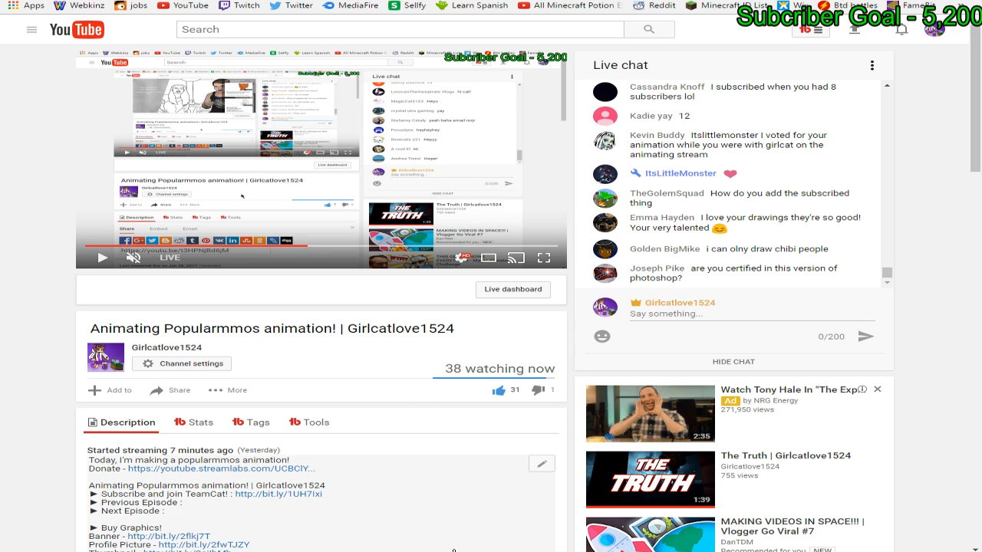
{"action": "key", "text": "alt+Tab"}
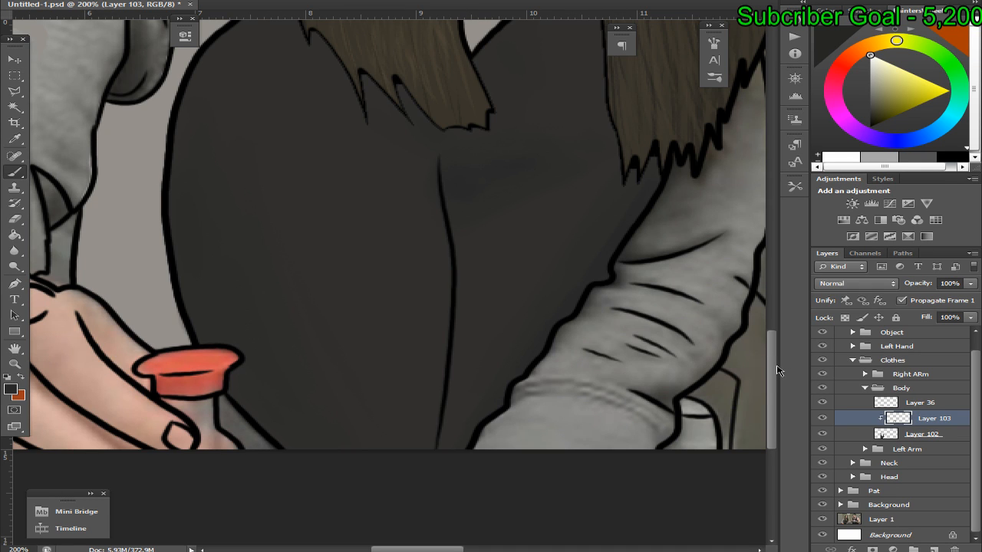
{"action": "scroll", "coordinate": [777, 370], "scroll_direction": "up", "scroll_amount": 2}
{"action": "key", "text": "alt+Tab"}
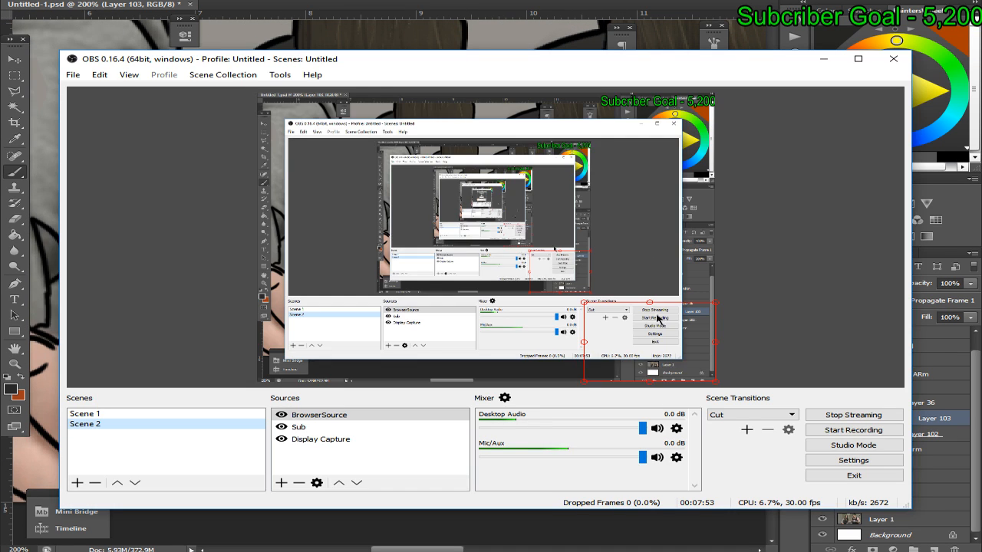
{"action": "key", "text": "alt+Tab"}
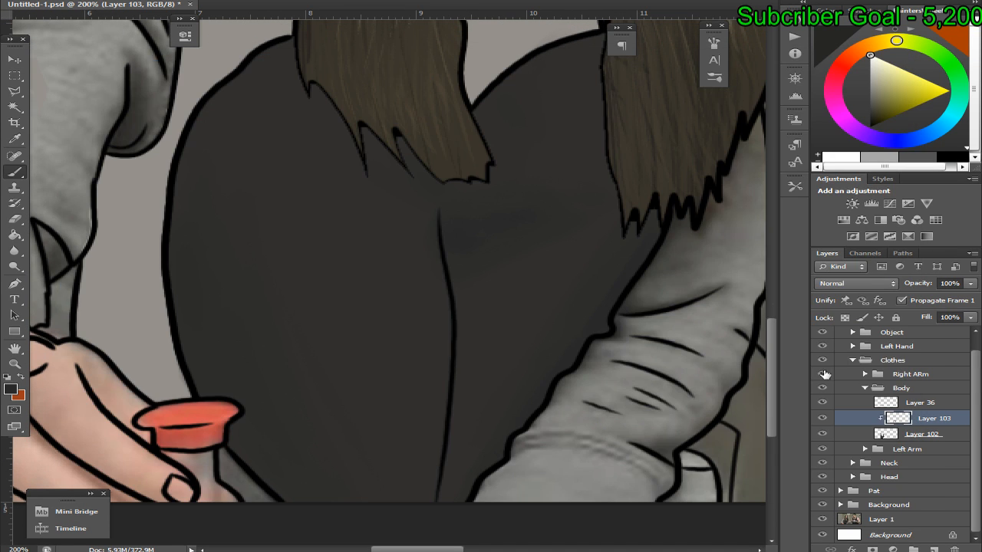
Sample tones from the photo with Layer 102 hidden and shade the left half of the dark garment on Layer 103
{"action": "left_click", "coordinate": [823, 436]}
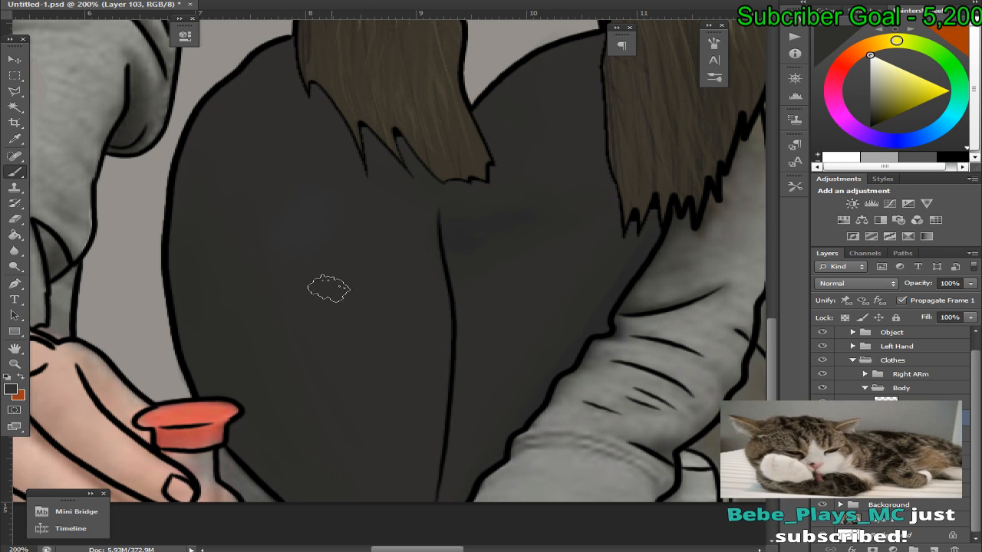
{"action": "key", "text": "alt+Tab"}
{"action": "key", "text": "alt+Tab"}
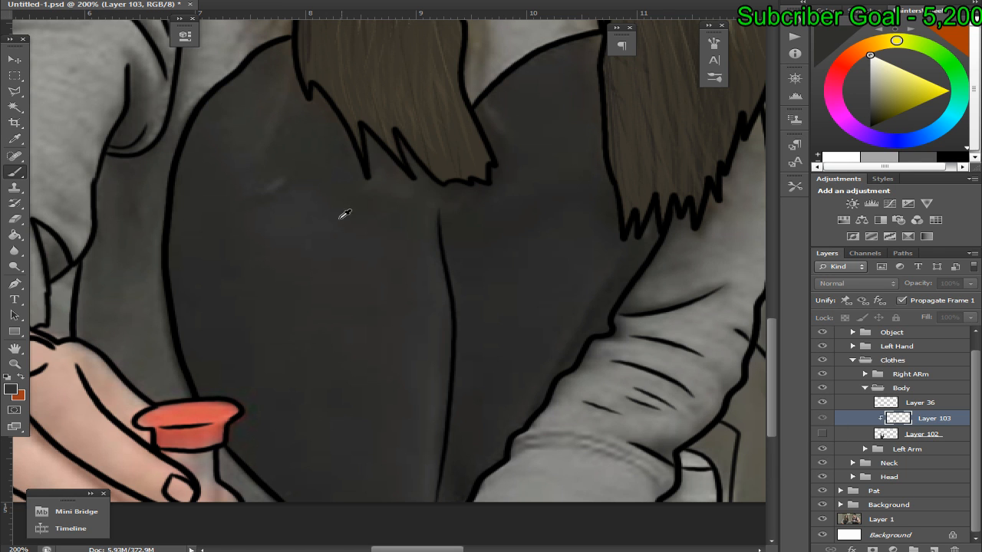
{"action": "left_click", "coordinate": [314, 140], "text": "alt"}
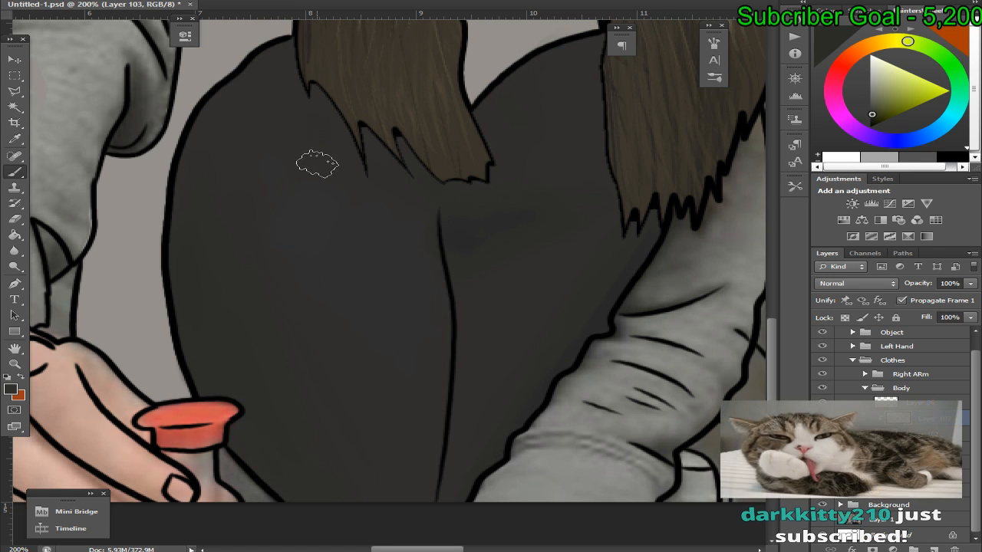
Check the new subscriber alert in OBS and return to the drawing in Photoshop
{"action": "key", "text": "alt+Tab"}
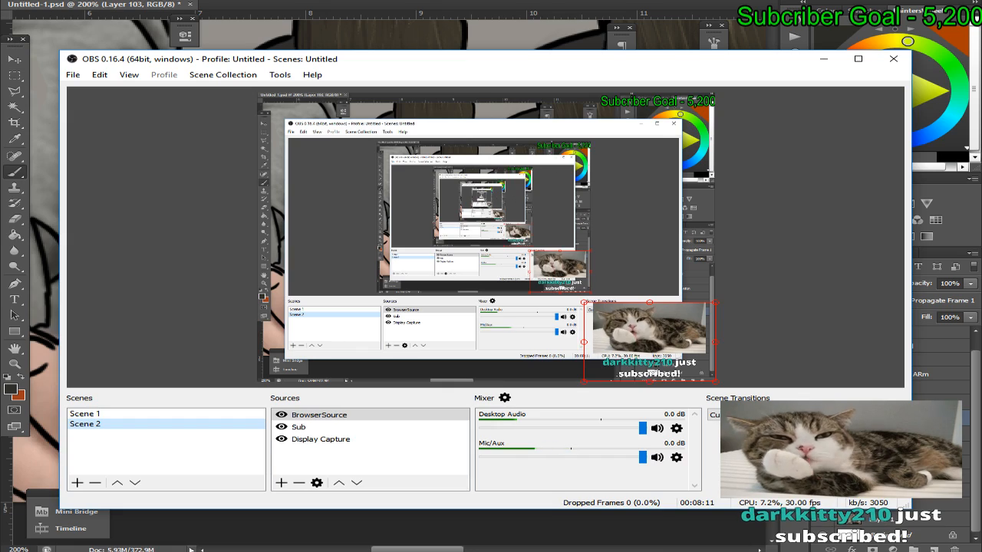
{"action": "key", "text": "alt+Tab"}
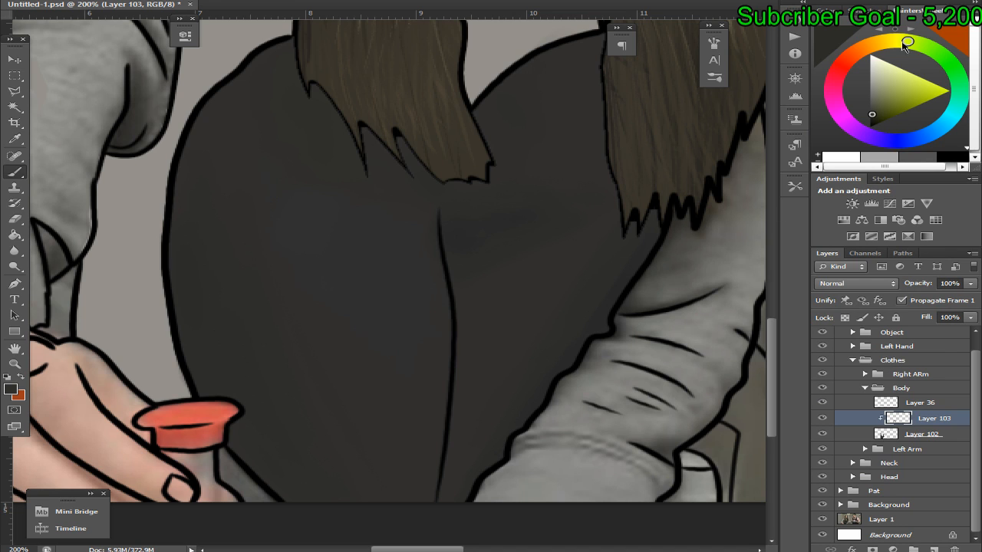
Sample dark tones from the photo with Layer 102 hidden and refine the dark garment's shading on Layer 103
{"action": "left_click_drag", "start_coordinate": [872, 116], "coordinate": [869, 123]}
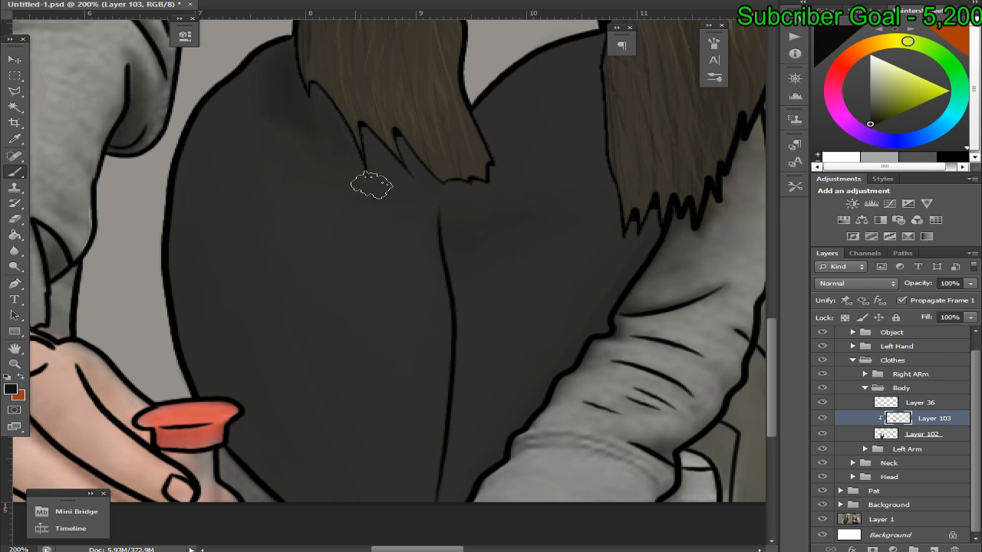
{"action": "left_click", "coordinate": [574, 322], "text": "alt"}
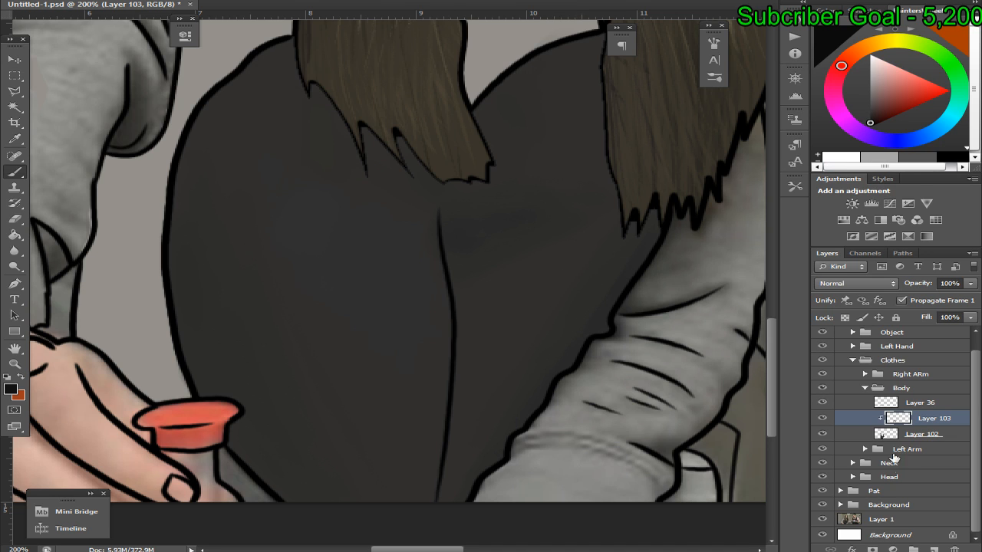
{"action": "left_click", "coordinate": [822, 434]}
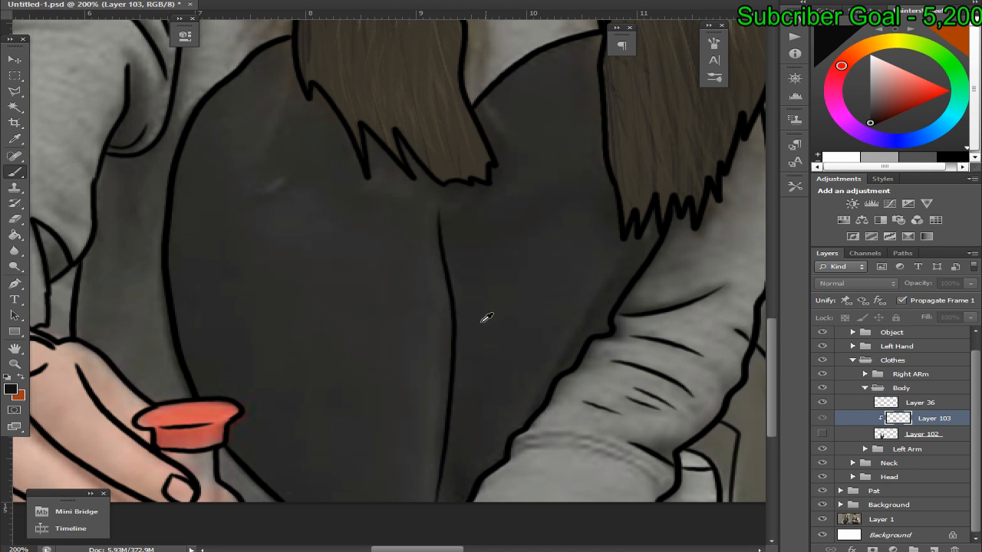
{"action": "left_click", "coordinate": [441, 276], "text": "alt"}
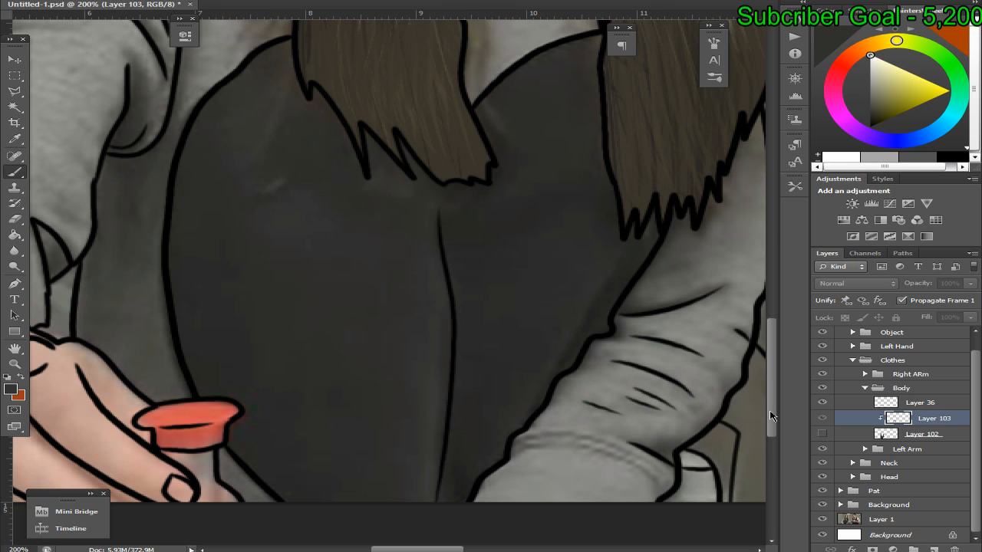
{"action": "left_click", "coordinate": [822, 434]}
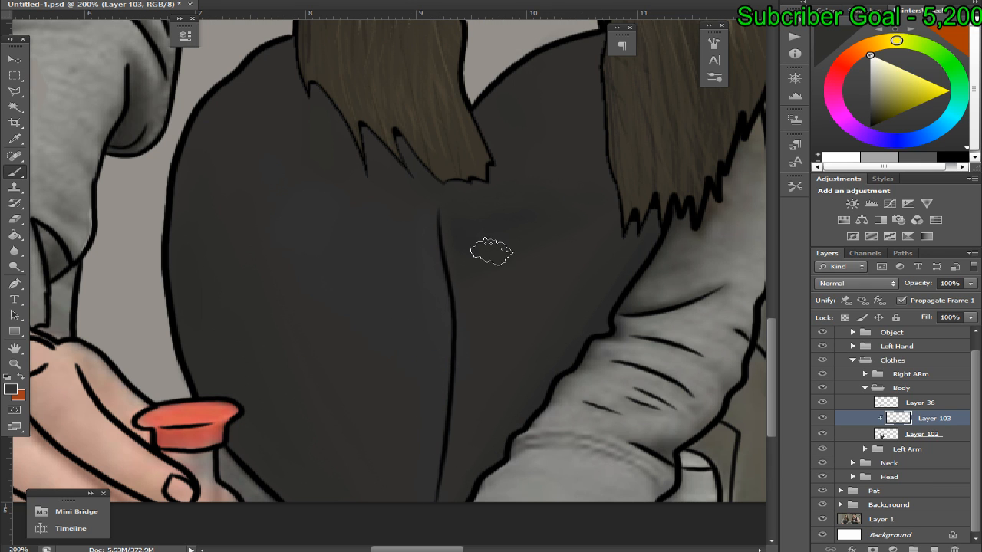
View the whole drawing, check the new subscriber alert in OBS, and return to Photoshop
{"action": "scroll", "coordinate": [489, 230], "scroll_direction": "down", "scroll_amount": 5}
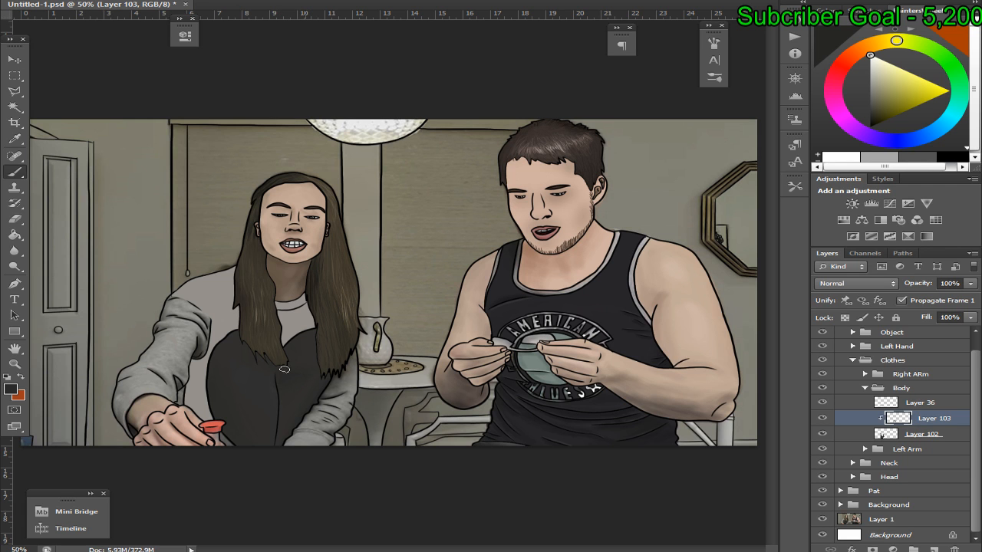
{"action": "left_click", "coordinate": [661, 549]}
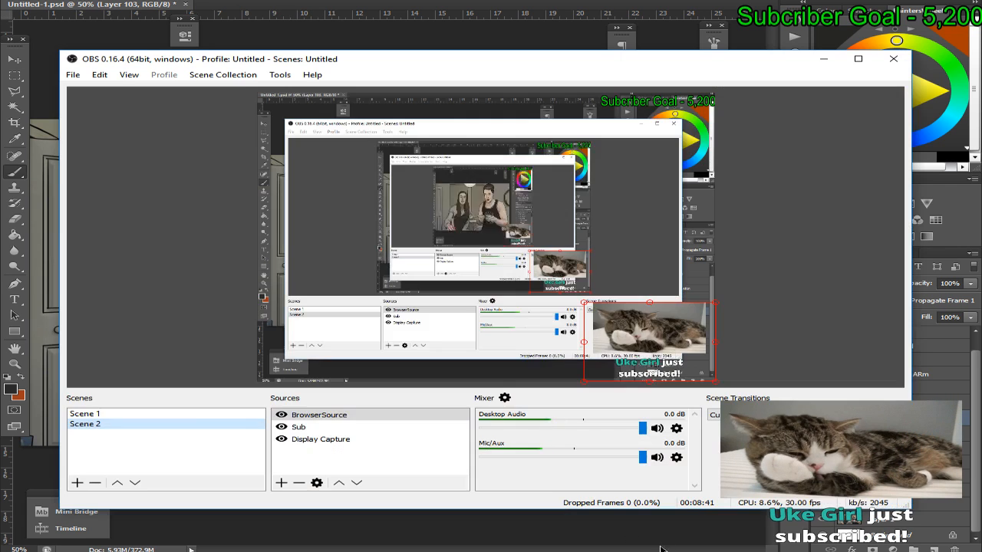
{"action": "left_click", "coordinate": [661, 549]}
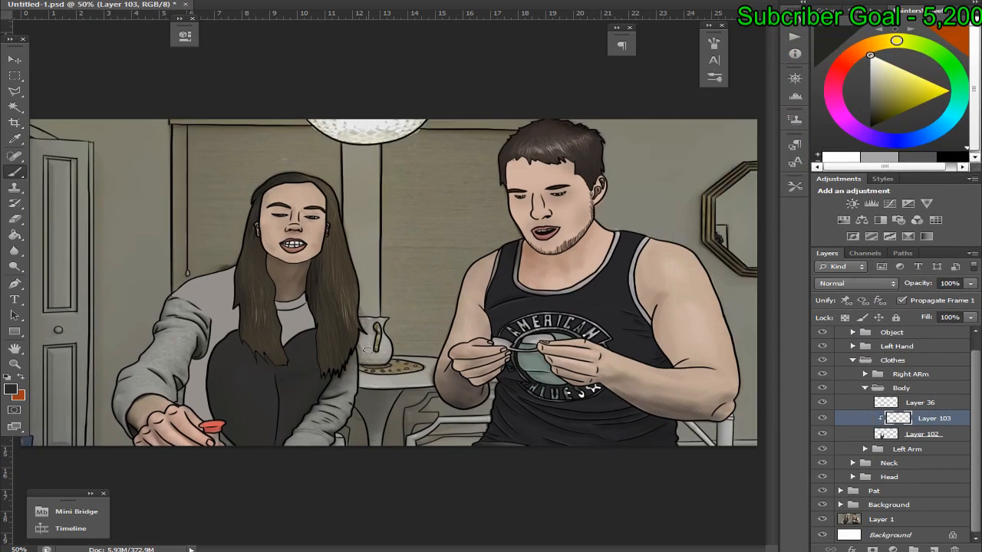
Sample a grey from the photo with Layer 102 hidden and shade the shirt between the sleeve seam and the hair on Layer 103
{"action": "key", "text": "ctrl+plus"}
{"action": "key", "text": "ctrl+plus"}
{"action": "key", "text": "ctrl+plus"}
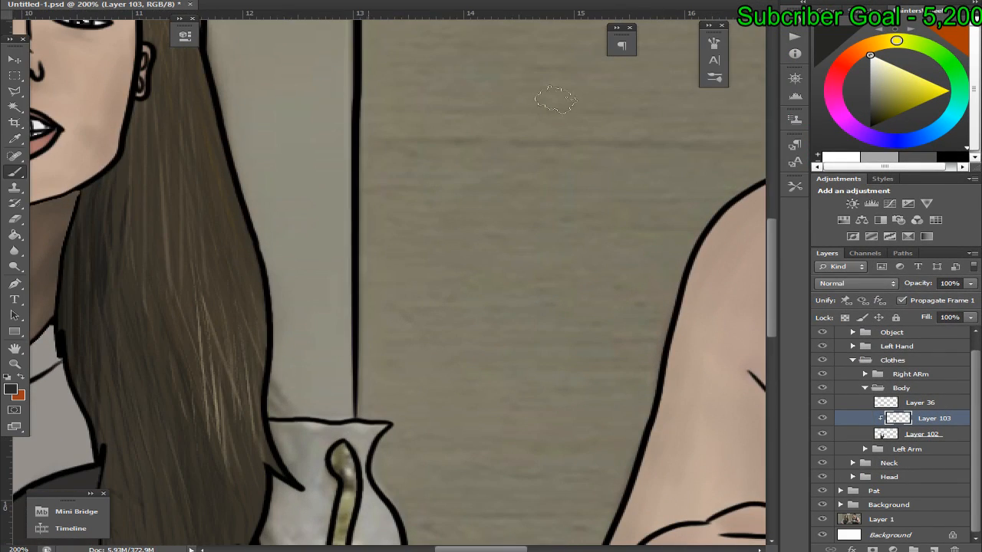
{"action": "left_click_drag", "start_coordinate": [153, 306], "coordinate": [790, 295]}
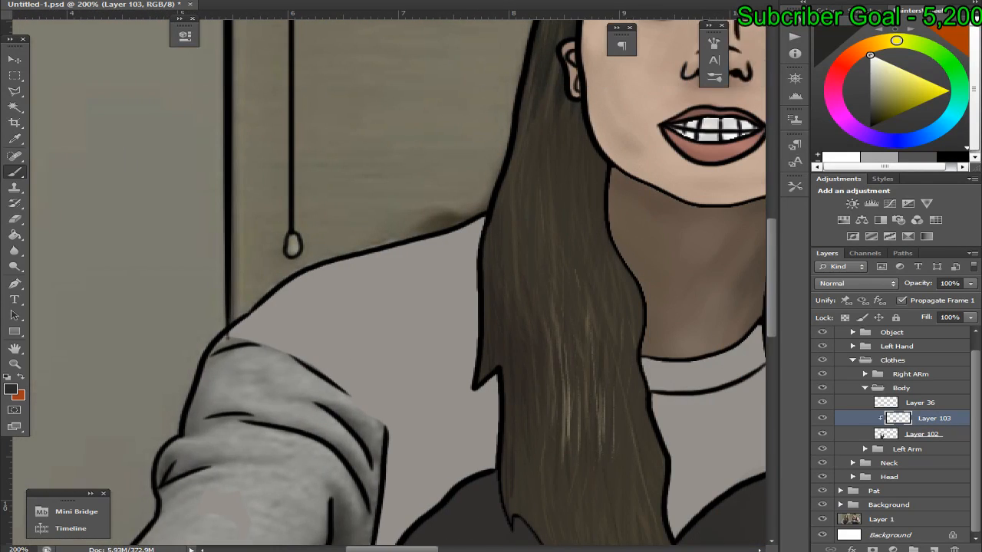
{"action": "left_click_drag", "start_coordinate": [825, 443], "coordinate": [817, 373]}
{"action": "left_click", "coordinate": [822, 434]}
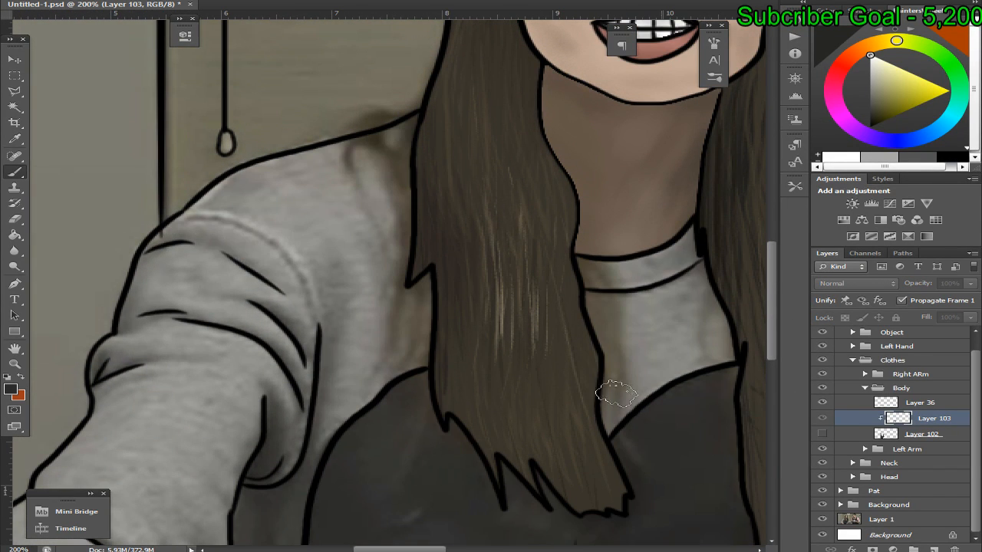
{"action": "left_click", "coordinate": [338, 287], "text": "alt"}
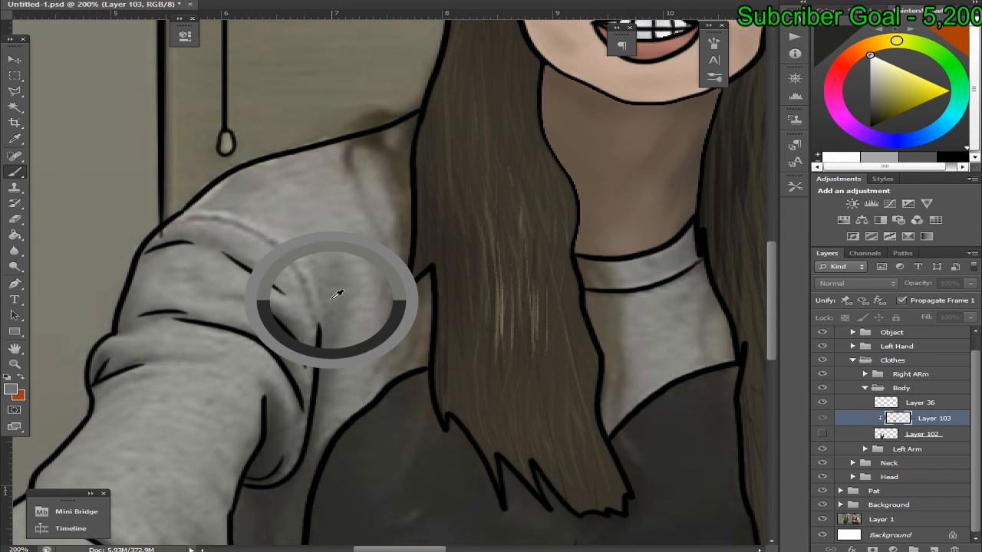
{"action": "left_click", "coordinate": [822, 434]}
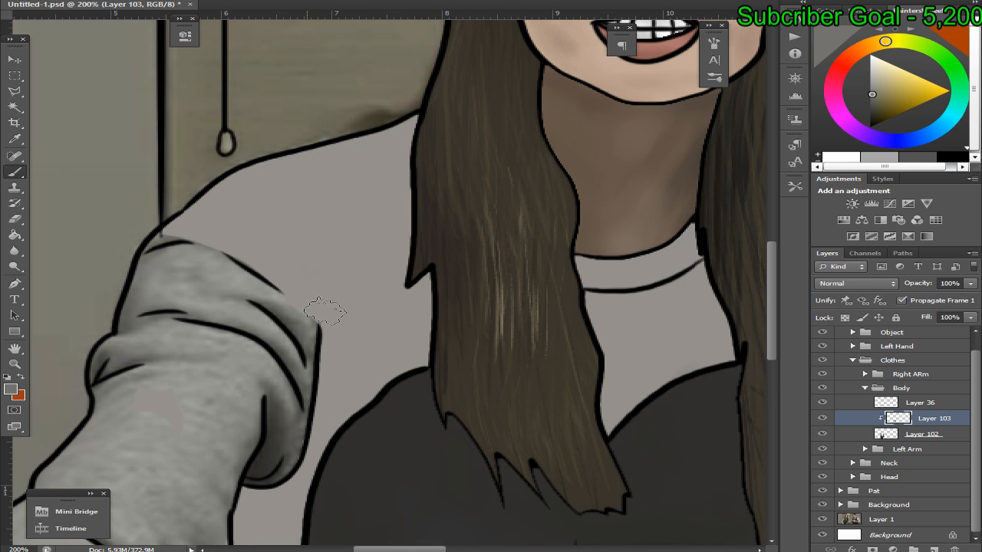
{"action": "mouse_move", "coordinate": [326, 261]}
{"action": "left_mouse_down"}
{"action": "mouse_move", "coordinate": [338, 355]}
{"action": "mouse_move", "coordinate": [327, 449]}
{"action": "mouse_move", "coordinate": [339, 281]}
{"action": "left_mouse_up"}
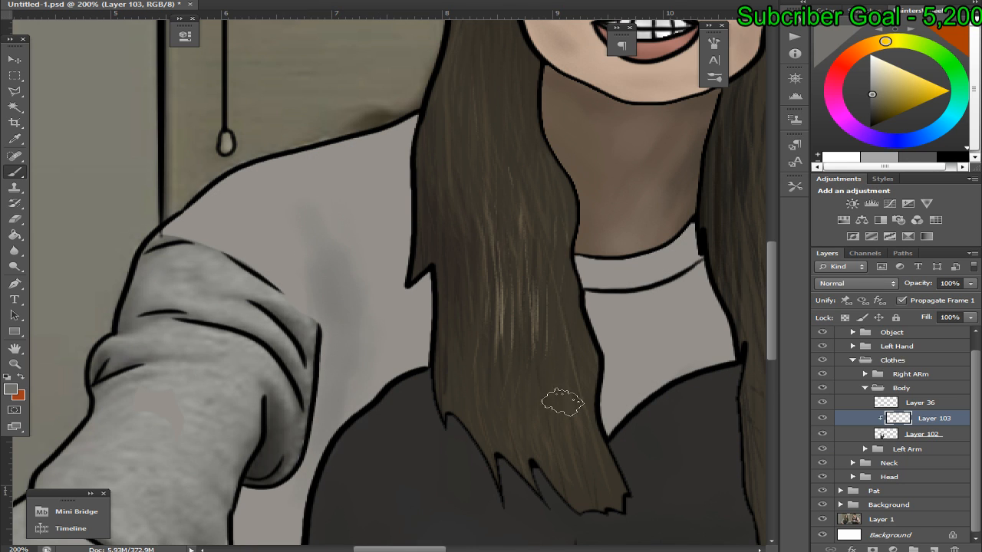
Sample a darker grey from the photo and shade the shirt strip between the forearm and the dark garment on Layer 103
{"action": "left_click", "coordinate": [824, 434]}
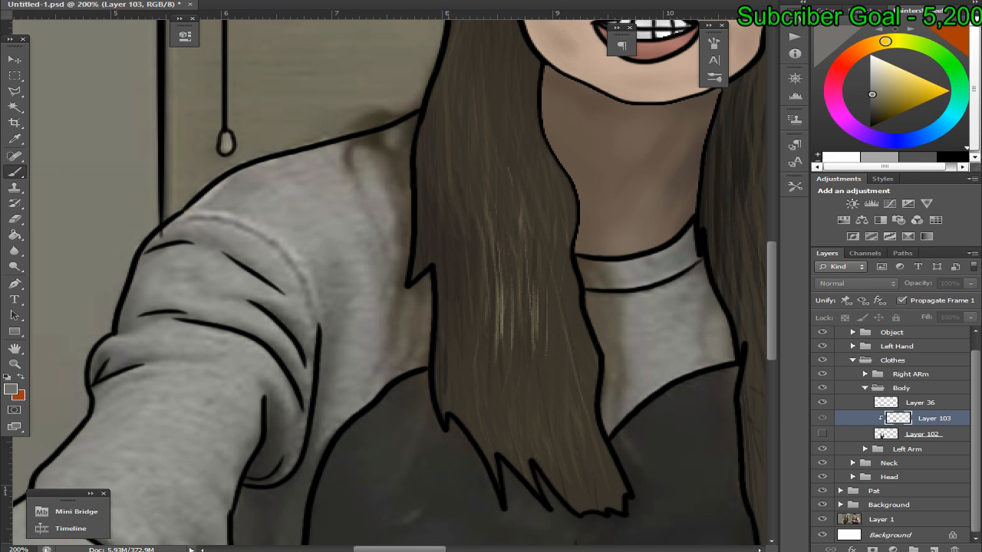
{"action": "scroll", "coordinate": [775, 306], "scroll_direction": "left", "scroll_amount": 3}
{"action": "scroll", "coordinate": [774, 307], "scroll_direction": "down", "scroll_amount": 6}
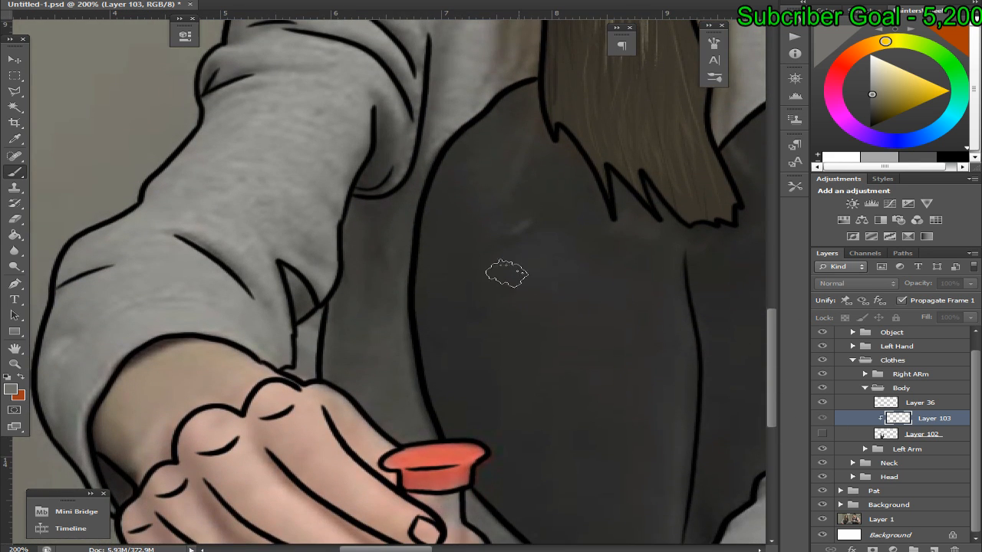
{"action": "left_click", "coordinate": [385, 219], "text": "alt"}
{"action": "left_click", "coordinate": [822, 434]}
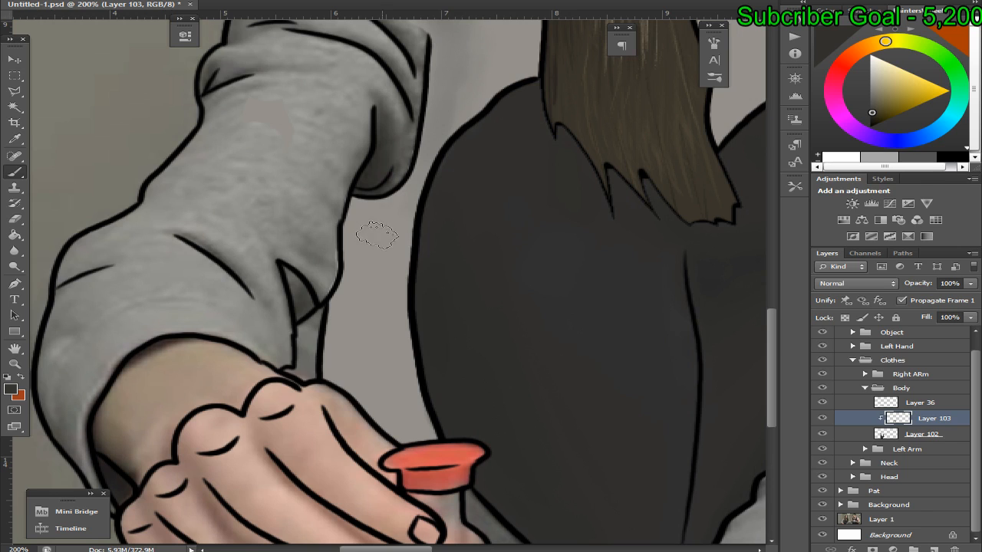
{"action": "mouse_move", "coordinate": [376, 235]}
{"action": "left_mouse_down"}
{"action": "mouse_move", "coordinate": [382, 264]}
{"action": "mouse_move", "coordinate": [369, 221]}
{"action": "mouse_move", "coordinate": [395, 194]}
{"action": "mouse_move", "coordinate": [400, 214]}
{"action": "mouse_move", "coordinate": [406, 205]}
{"action": "mouse_move", "coordinate": [399, 276]}
{"action": "mouse_move", "coordinate": [362, 294]}
{"action": "mouse_move", "coordinate": [371, 285]}
{"action": "mouse_move", "coordinate": [383, 310]}
{"action": "mouse_move", "coordinate": [398, 237]}
{"action": "left_mouse_up"}
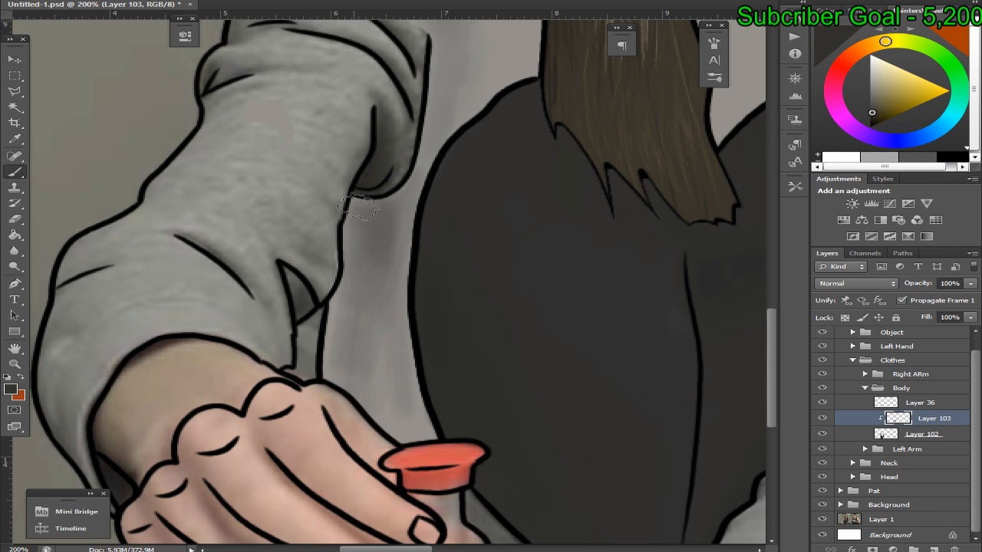
{"action": "mouse_move", "coordinate": [358, 207]}
{"action": "left_mouse_down"}
{"action": "mouse_move", "coordinate": [346, 285]}
{"action": "mouse_move", "coordinate": [355, 327]}
{"action": "left_mouse_up"}
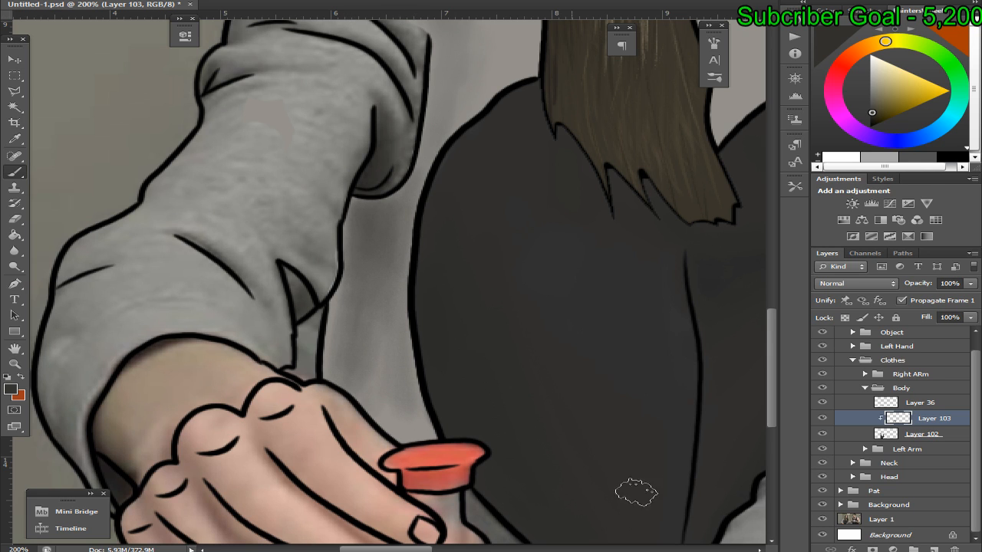
Sample a tone from the photo and shade the small shirt area beside the red bottle cap on Layer 103
{"action": "left_click", "coordinate": [822, 433]}
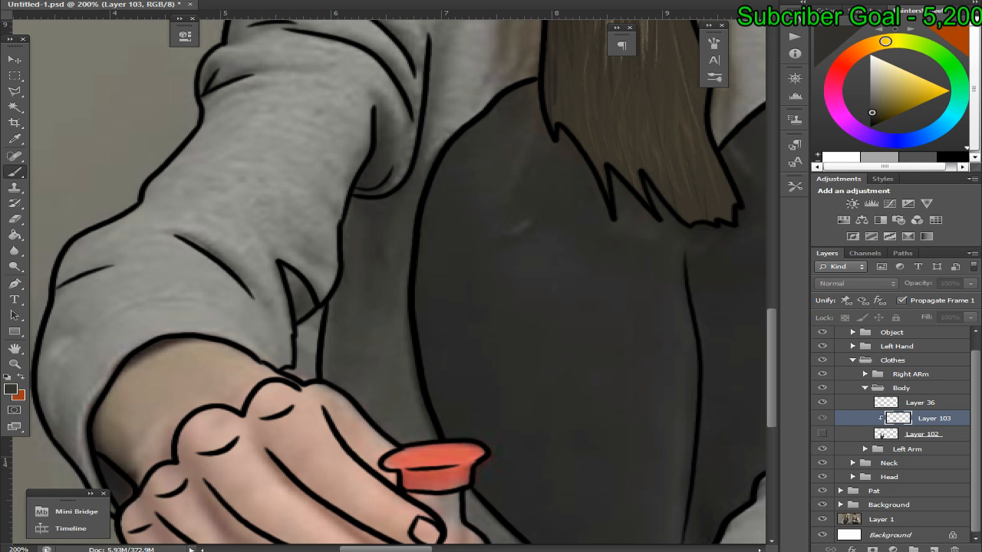
{"action": "scroll", "coordinate": [750, 374], "scroll_direction": "right", "scroll_amount": 5}
{"action": "scroll", "coordinate": [750, 374], "scroll_direction": "down", "scroll_amount": 4}
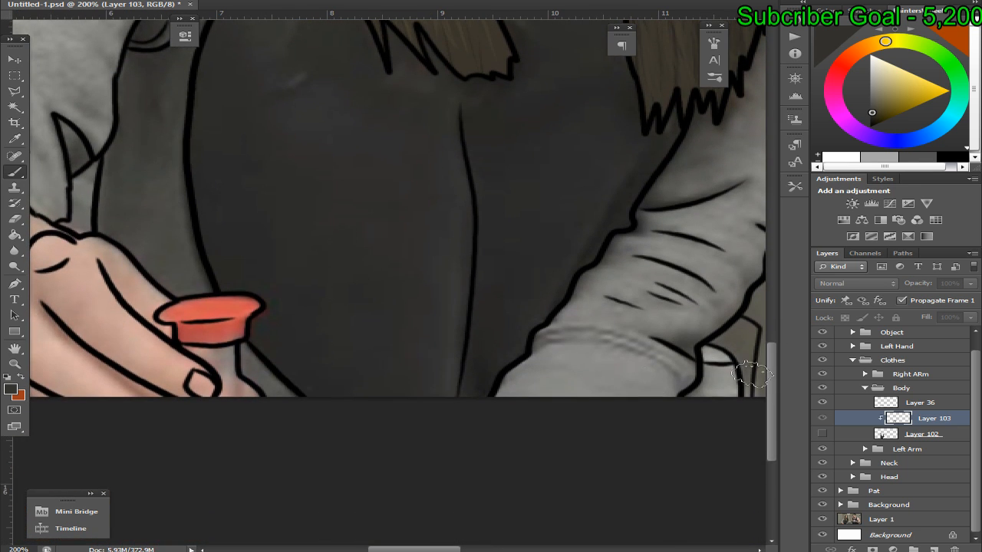
{"action": "left_click", "coordinate": [272, 373], "text": "alt"}
{"action": "left_click", "coordinate": [823, 434]}
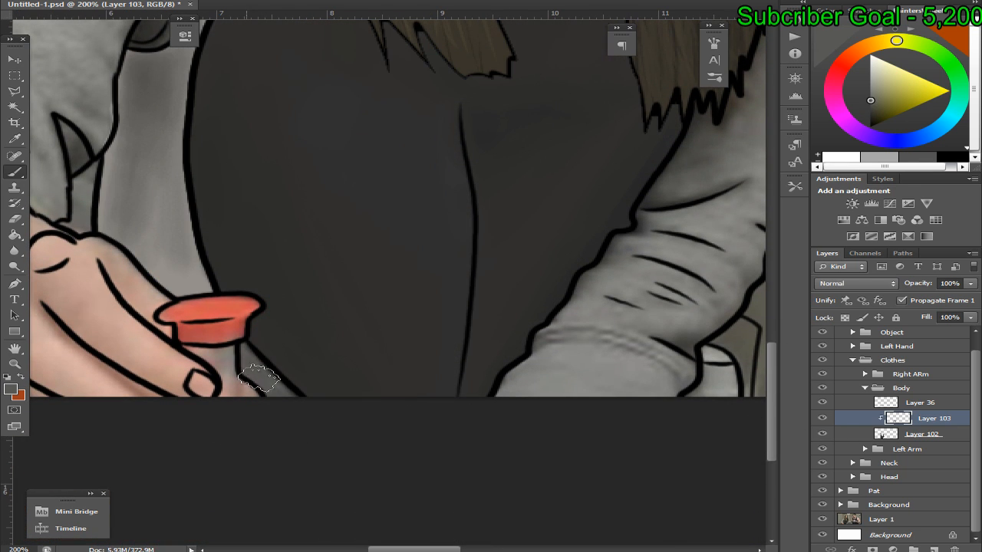
Sample a grey-brown from the photo's collar and shade the shirt's collar and chest between the hair strands on Layer 103
{"action": "left_click_drag", "start_coordinate": [770, 366], "coordinate": [770, 278]}
{"action": "left_click", "coordinate": [822, 433]}
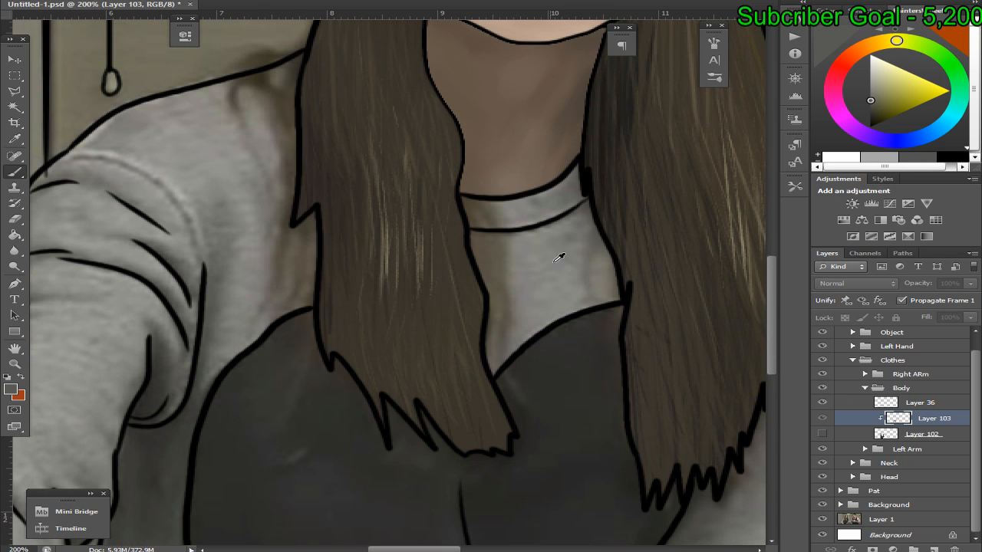
{"action": "left_click", "coordinate": [571, 190], "text": "alt"}
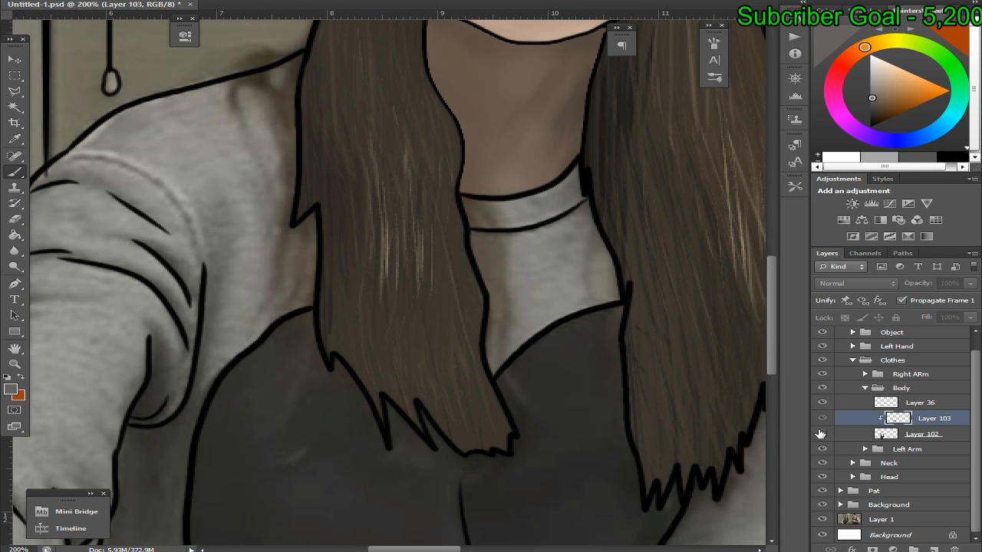
{"action": "left_click", "coordinate": [821, 433]}
{"action": "left_click_drag", "start_coordinate": [585, 198], "coordinate": [569, 193]}
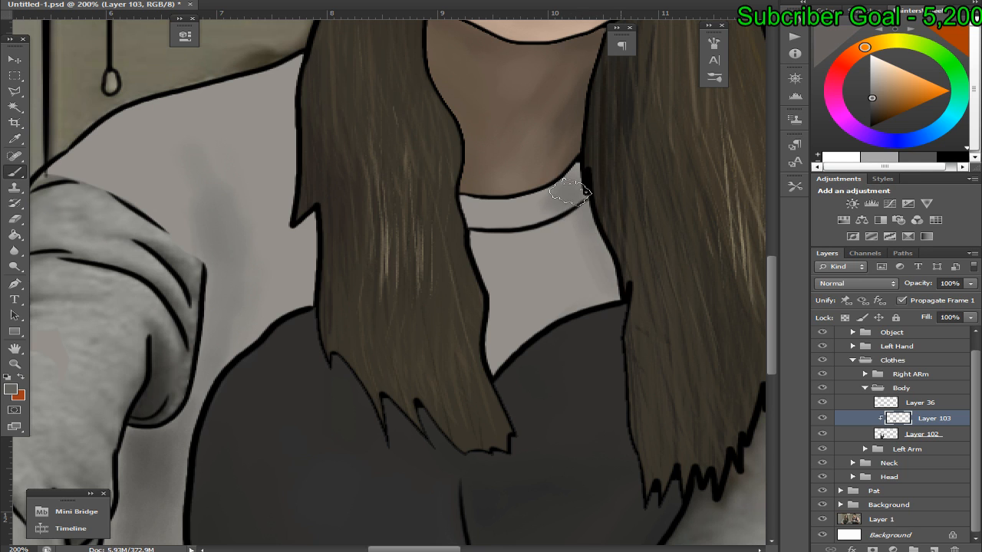
{"action": "mouse_move", "coordinate": [463, 206]}
{"action": "left_mouse_down"}
{"action": "mouse_move", "coordinate": [506, 338]}
{"action": "mouse_move", "coordinate": [494, 228]}
{"action": "left_mouse_up"}
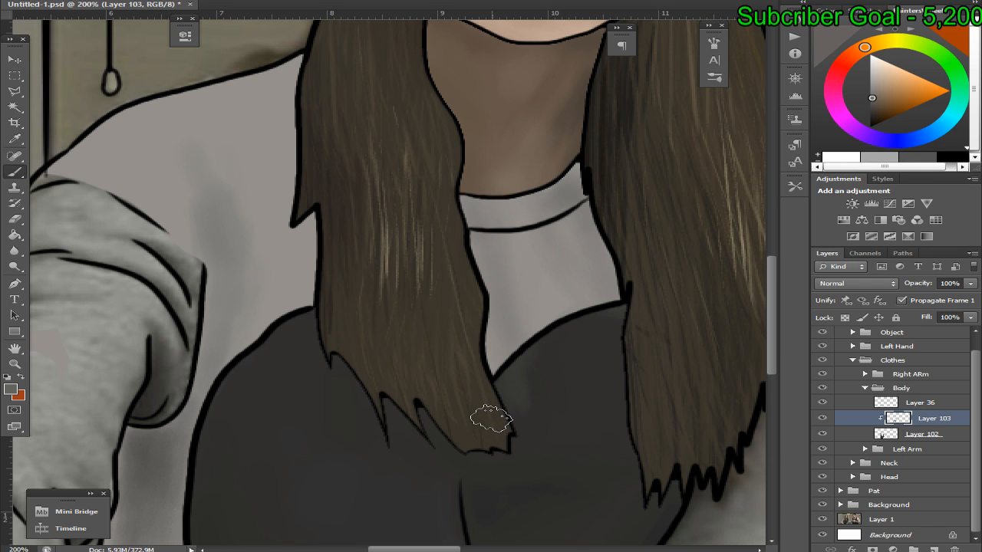
{"action": "left_click_drag", "start_coordinate": [489, 418], "coordinate": [498, 459]}
Sample a grey from the photo with Layer 102 hidden and deepen the shirt shading beside the sleeve seam on Layer 103
{"action": "scroll", "coordinate": [429, 533], "scroll_direction": "left", "scroll_amount": 3}
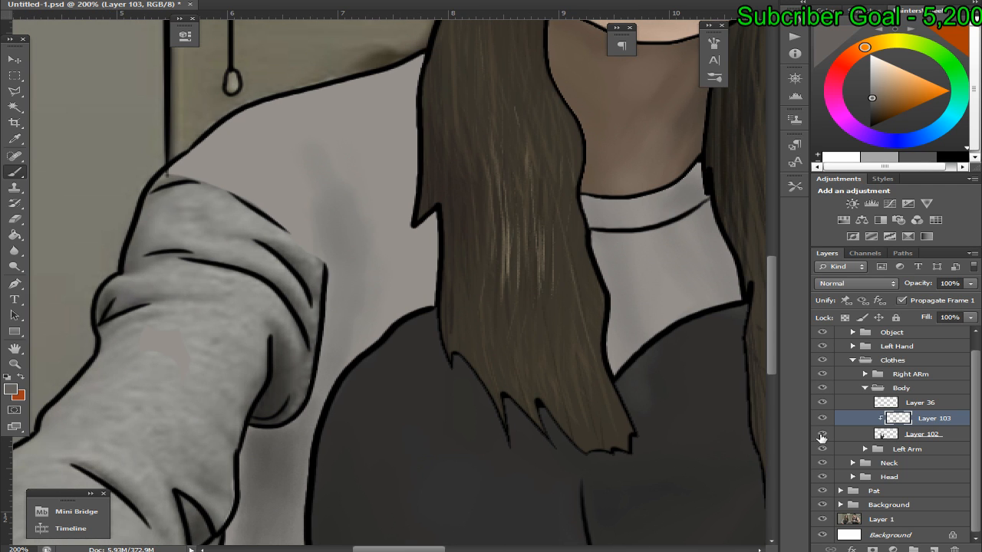
{"action": "left_click", "coordinate": [822, 434]}
{"action": "left_click", "coordinate": [340, 212], "text": "alt"}
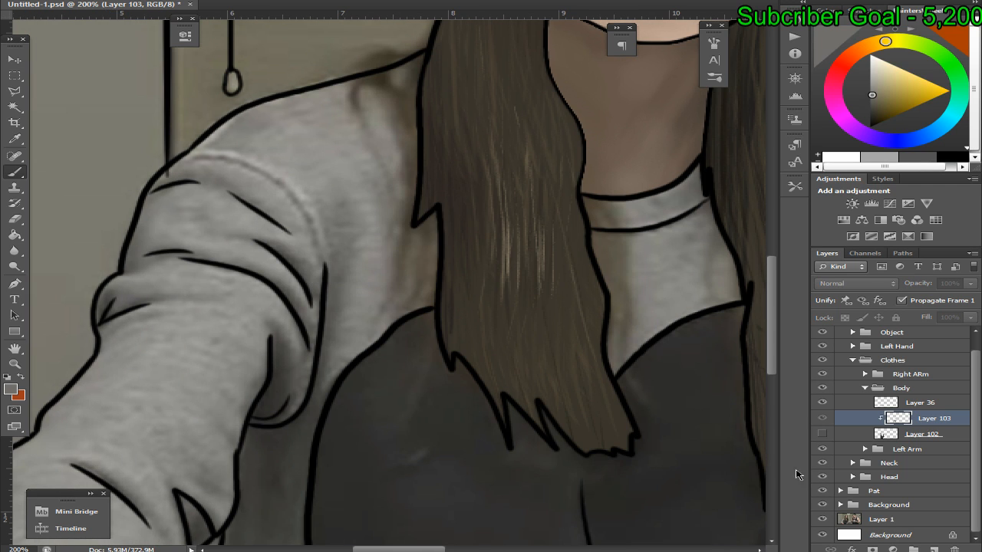
{"action": "left_click", "coordinate": [821, 432]}
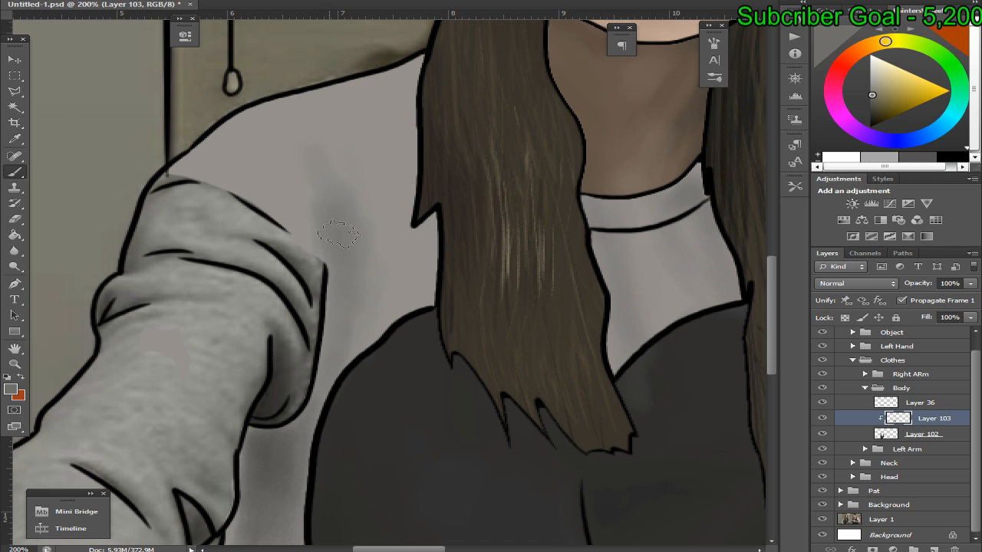
Sample a grey from the shoulder in the photo and shade the shirt along the shoulder's upper edge on Layer 103
{"action": "left_click", "coordinate": [822, 435]}
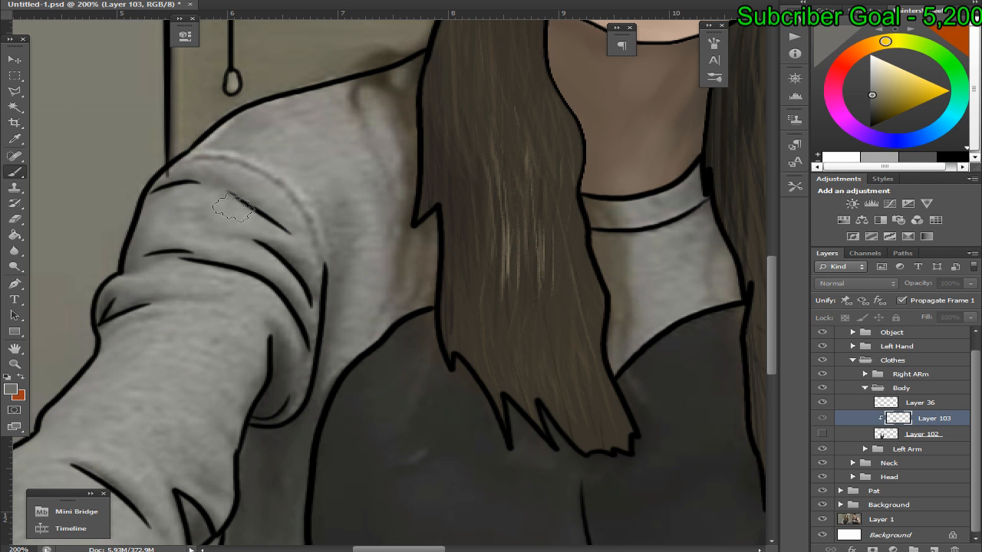
{"action": "scroll", "coordinate": [771, 314], "scroll_direction": "up", "scroll_amount": 2}
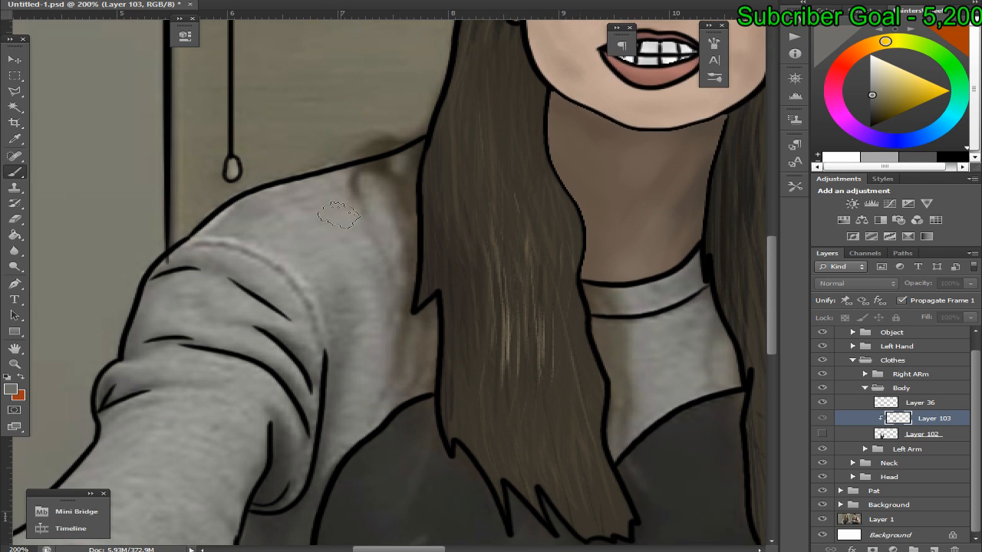
{"action": "left_click", "coordinate": [257, 207], "text": "alt"}
{"action": "left_click", "coordinate": [822, 434]}
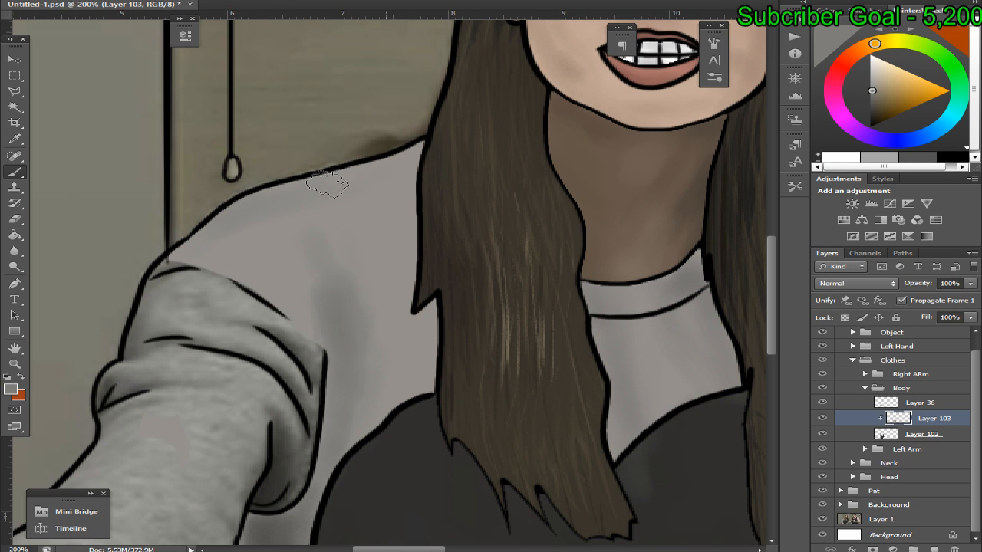
Shade the shirt beside the hair with a lighter photo grey and the collar's edge with a grey sampled from the shirt on Layer 103
{"action": "left_click", "coordinate": [822, 434]}
{"action": "left_click", "coordinate": [392, 215], "text": "alt"}
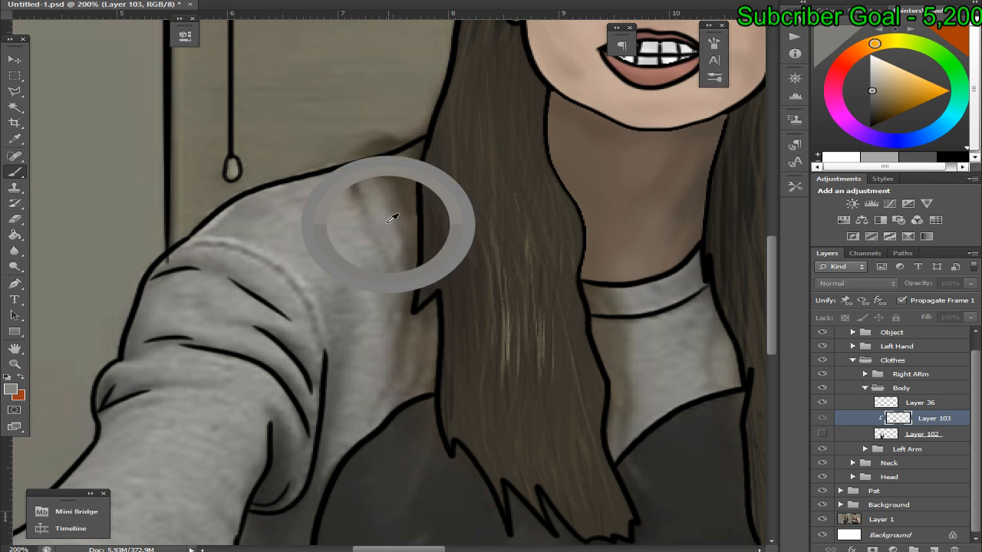
{"action": "left_click", "coordinate": [822, 434]}
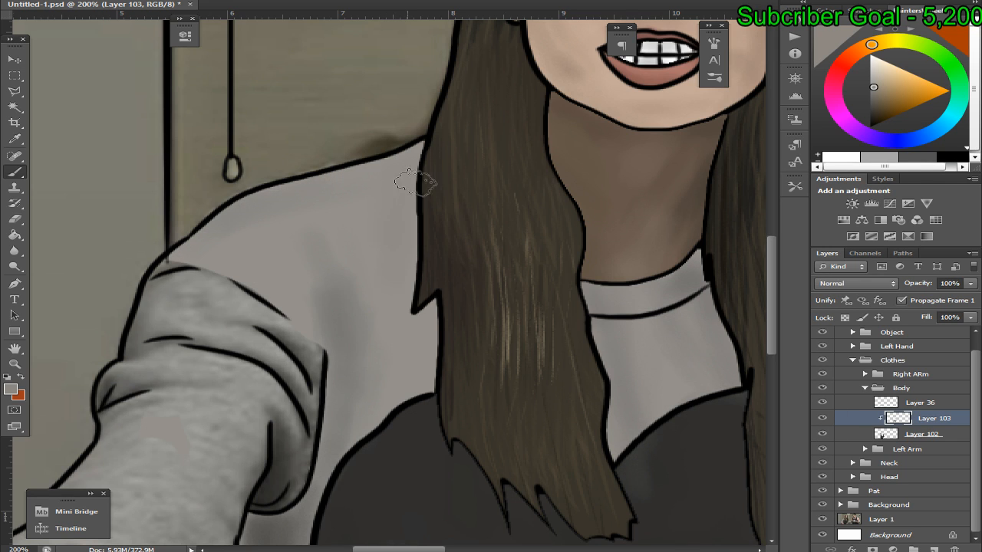
{"action": "left_click", "coordinate": [352, 314], "text": "alt"}
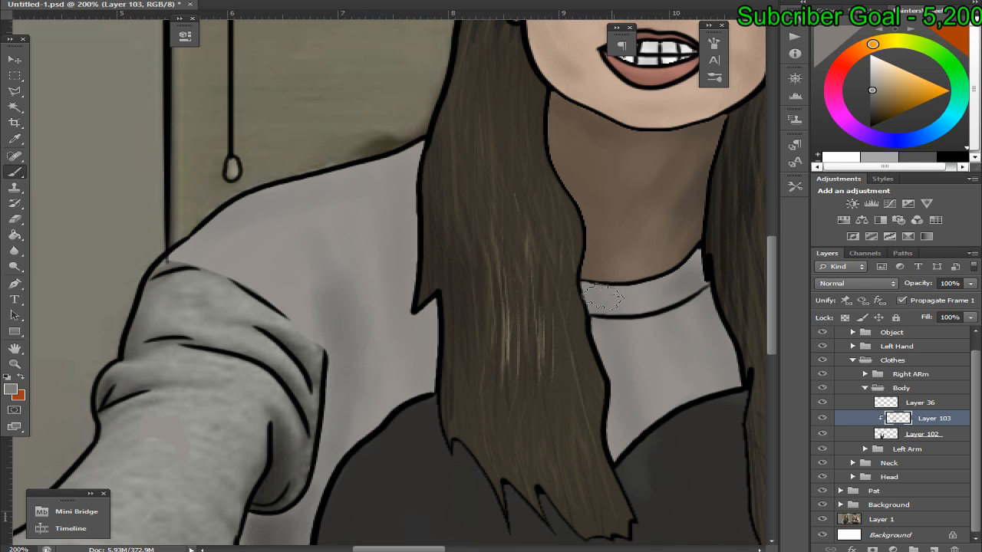
{"action": "left_click_drag", "start_coordinate": [595, 293], "coordinate": [591, 296]}
Hide the photo on Layer 1 and erase the stray grey patch on the outstretched sleeve from Layer 102
{"action": "scroll", "coordinate": [617, 377], "scroll_direction": "down", "scroll_amount": 10}
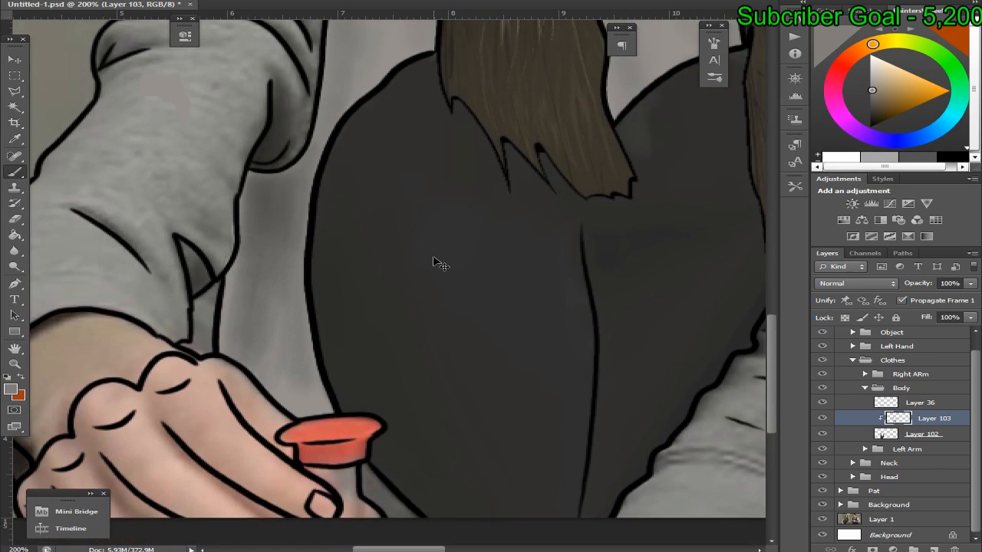
{"action": "scroll", "coordinate": [435, 257], "scroll_direction": "down", "scroll_amount": 5}
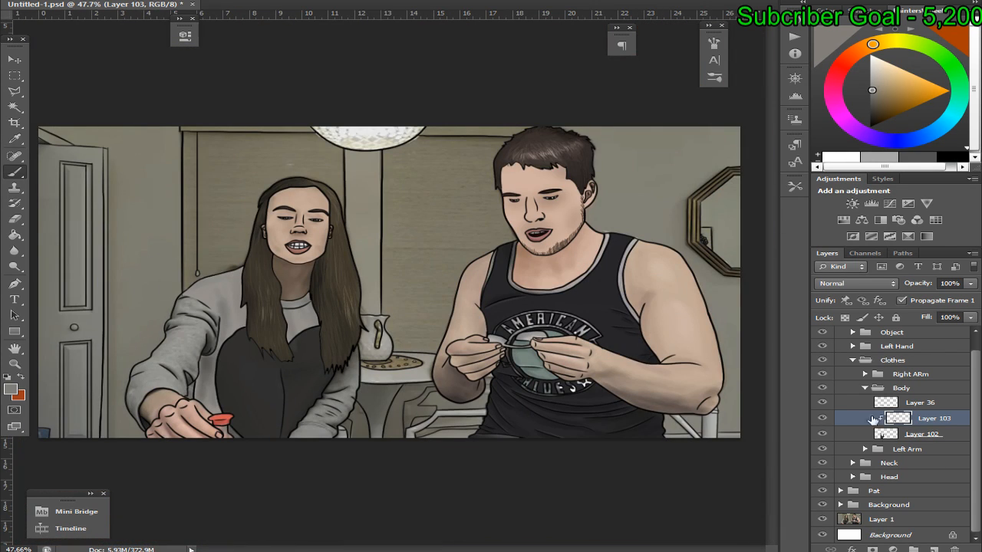
{"action": "left_click", "coordinate": [822, 520]}
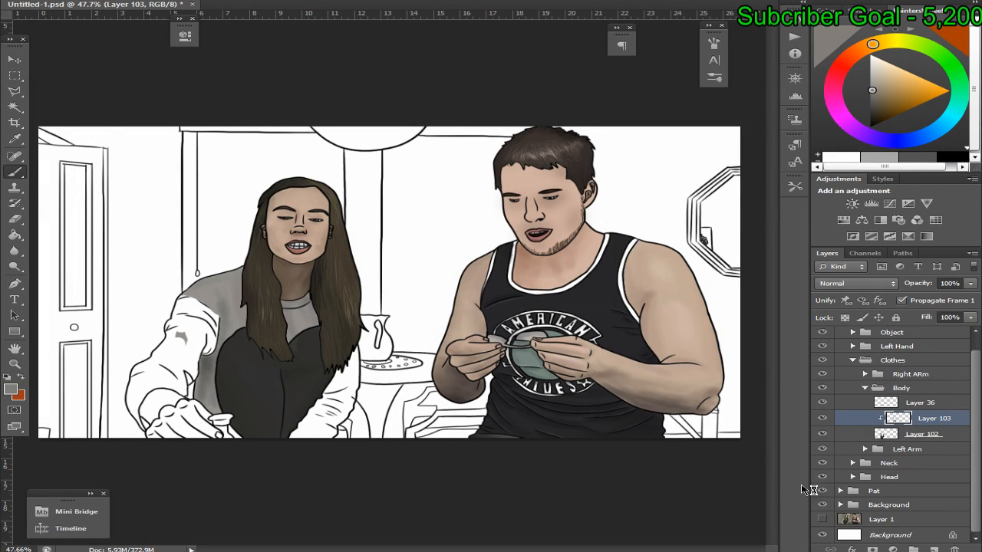
{"action": "left_click", "coordinate": [920, 435]}
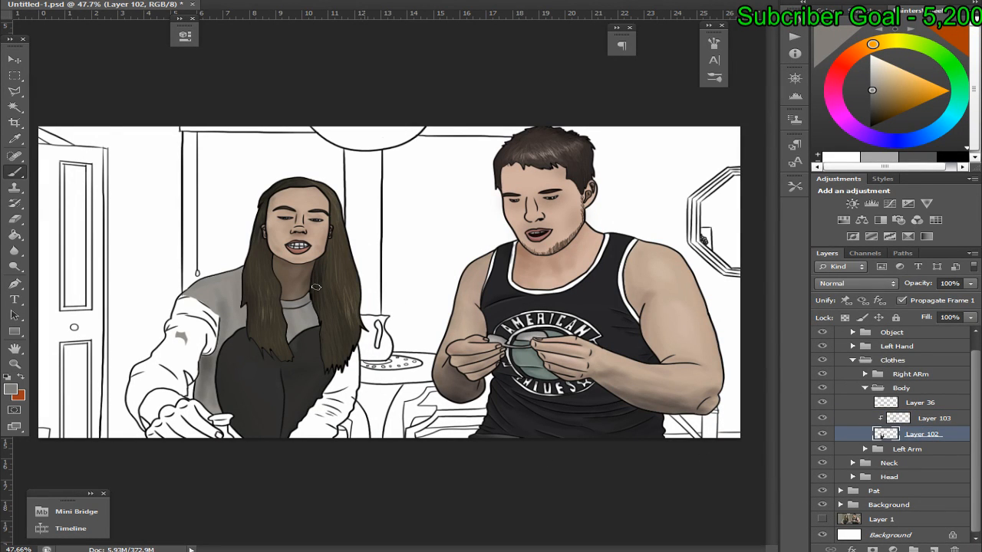
{"action": "left_click", "coordinate": [13, 224]}
{"action": "left_click", "coordinate": [187, 343]}
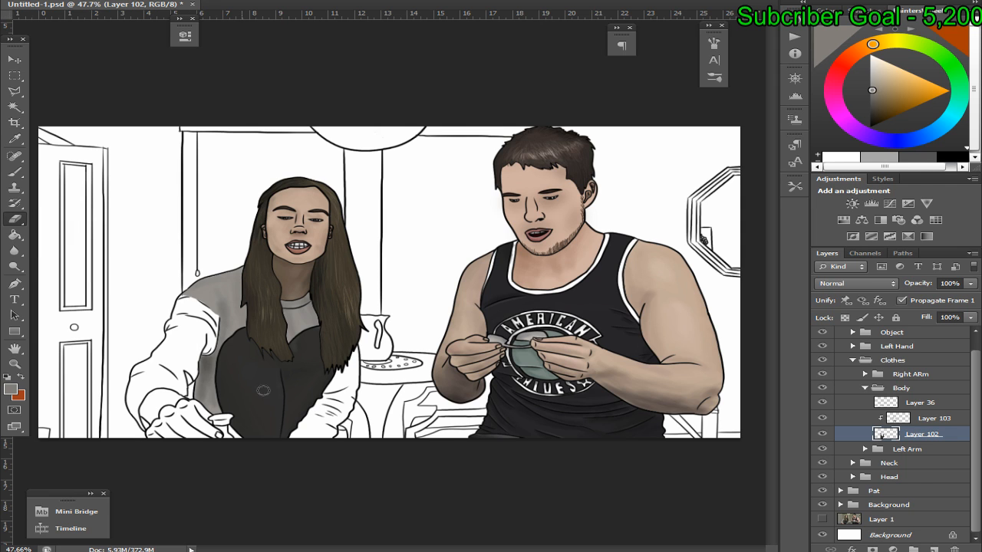
{"action": "key", "text": "alt+Tab"}
{"action": "key", "text": "alt+Tab"}
{"action": "key", "text": "ctrl+plus"}
{"action": "key", "text": "ctrl+plus"}
{"action": "key", "text": "ctrl+plus"}
{"action": "key", "text": "ctrl+plus"}
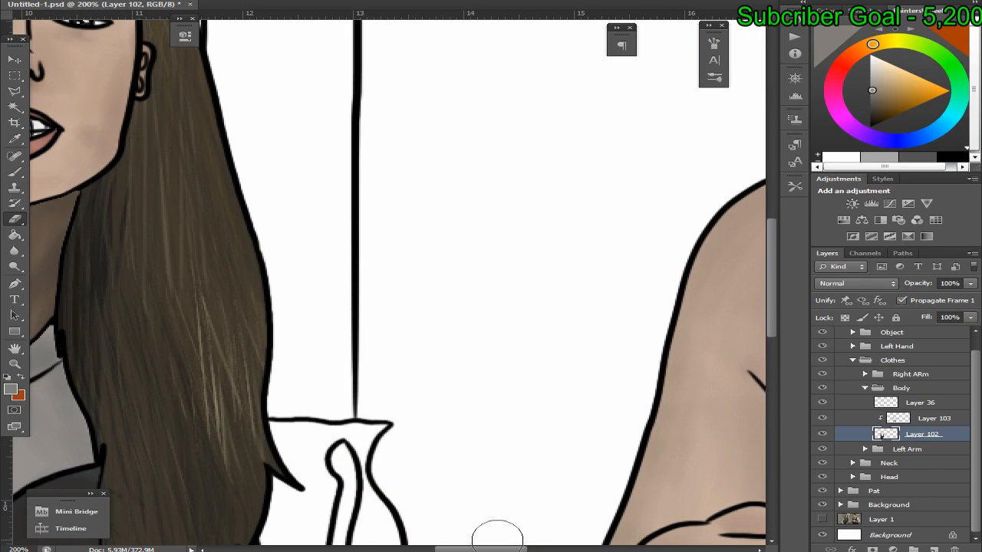
{"action": "mouse_move", "coordinate": [496, 549]}
{"action": "left_mouse_down"}
{"action": "mouse_move", "coordinate": [480, 549]}
{"action": "mouse_move", "coordinate": [497, 549]}
{"action": "left_mouse_up"}
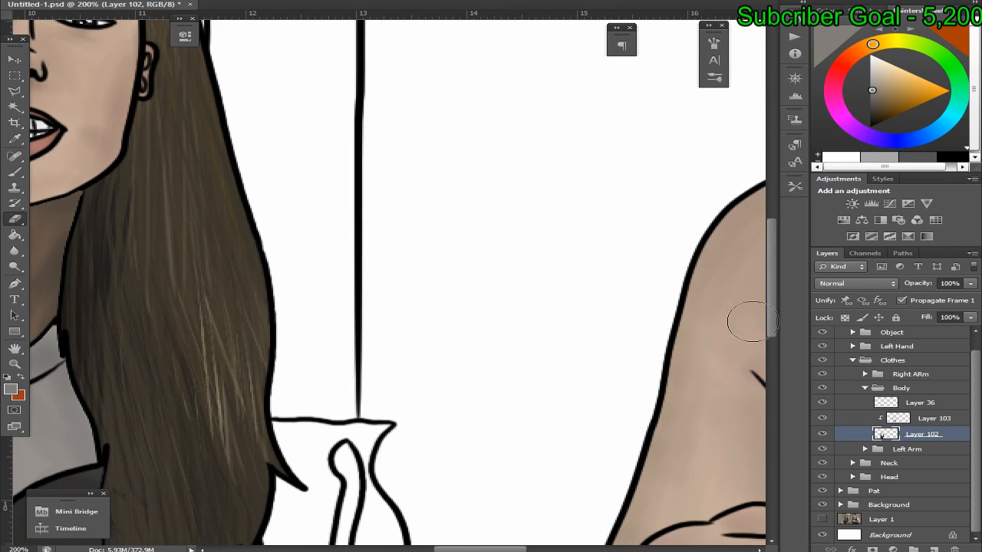
{"action": "mouse_move", "coordinate": [777, 302]}
{"action": "left_mouse_down"}
{"action": "mouse_move", "coordinate": [777, 335]}
{"action": "mouse_move", "coordinate": [777, 316]}
{"action": "left_mouse_up"}
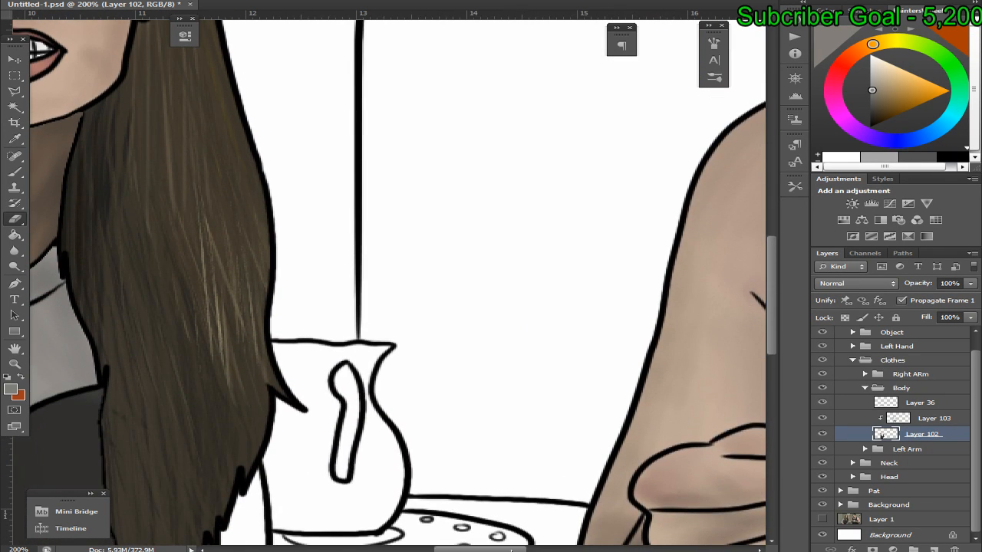
{"action": "left_click_drag", "start_coordinate": [511, 550], "coordinate": [420, 550]}
{"action": "left_click_drag", "start_coordinate": [773, 300], "coordinate": [773, 315]}
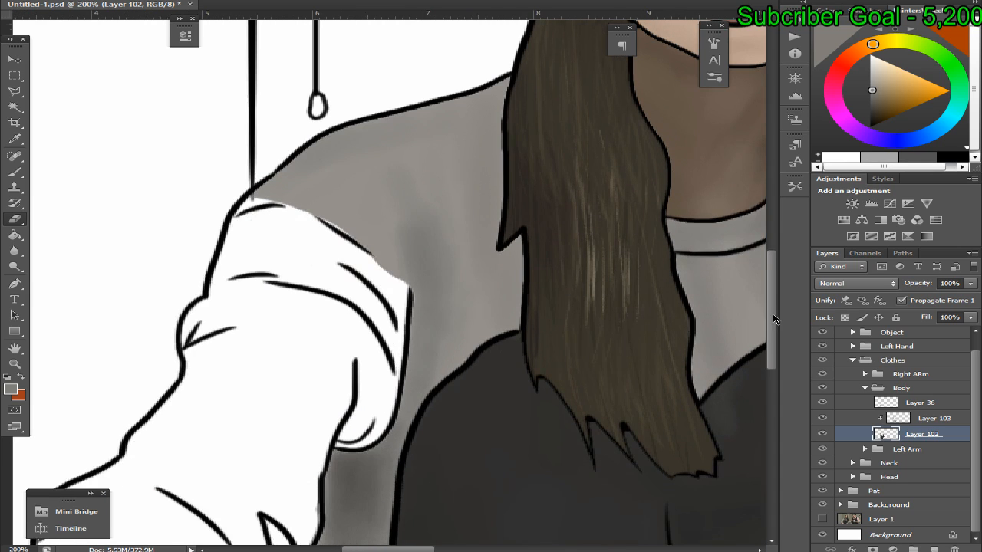
Collapse the Body group and create a new layer below Layer 35 in the Left Arm group
{"action": "left_click", "coordinate": [864, 388]}
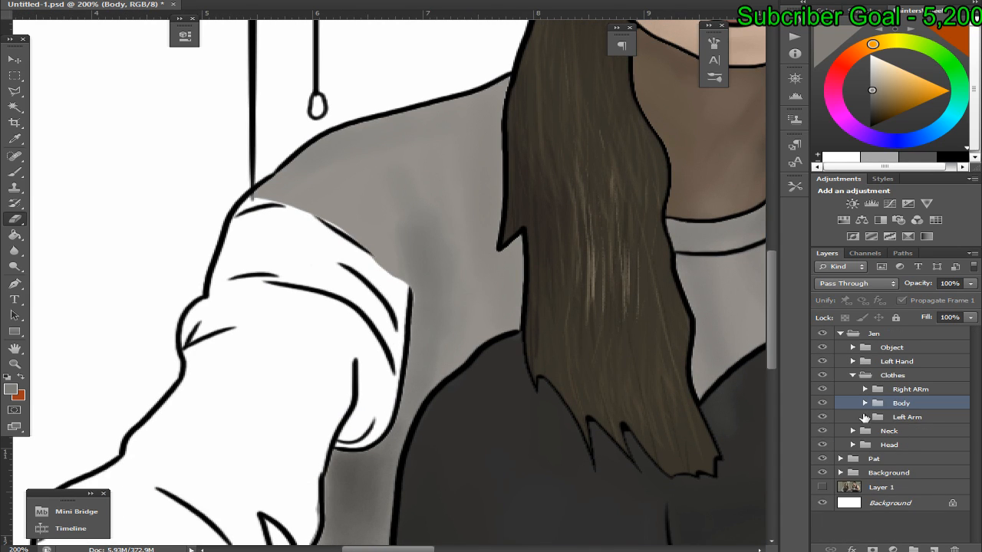
{"action": "left_click", "coordinate": [864, 416]}
{"action": "left_click", "coordinate": [899, 432]}
{"action": "left_click", "coordinate": [934, 549], "text": "ctrl"}
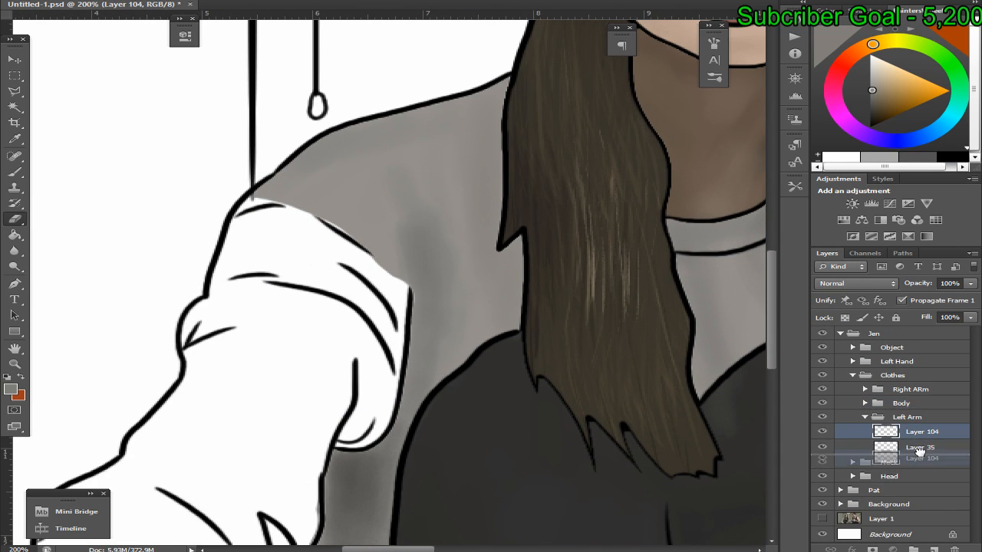
Show the photo on Layer 1 and sample the outstretched sleeve's grey with the Eyedropper for the Paint Bucket fill
{"action": "scroll", "coordinate": [572, 387], "scroll_direction": "down", "scroll_amount": 3}
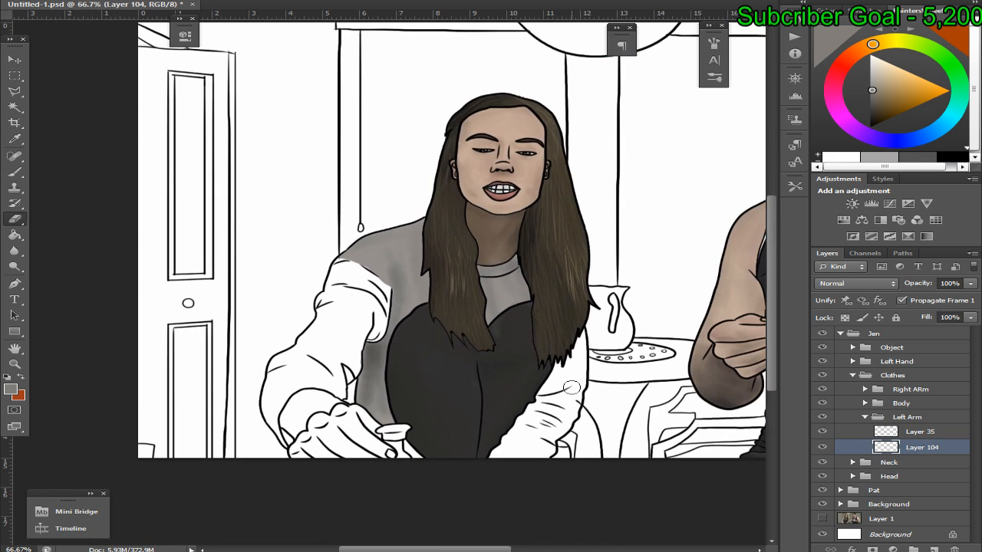
{"action": "left_click", "coordinate": [822, 519]}
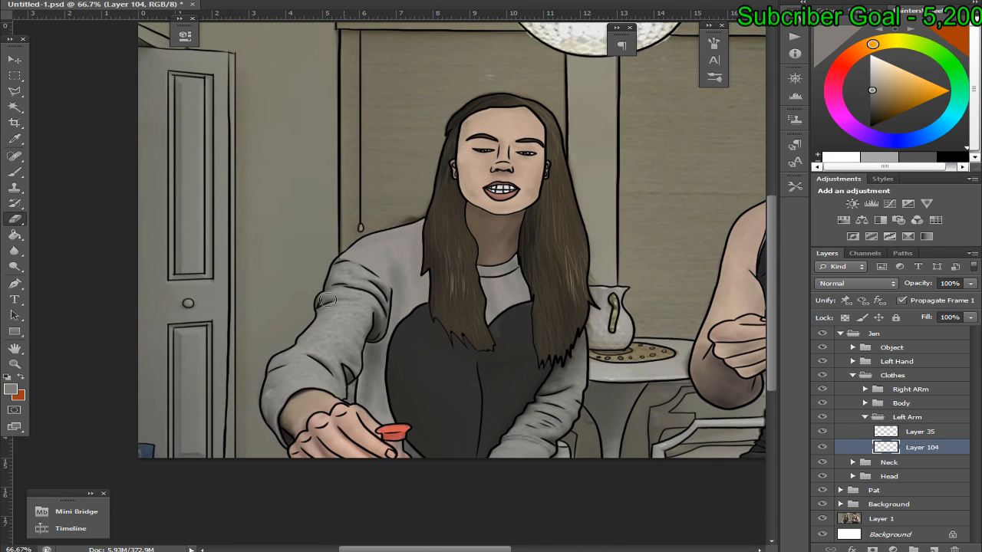
{"action": "right_click", "coordinate": [15, 139]}
{"action": "left_click", "coordinate": [76, 137]}
{"action": "left_click", "coordinate": [344, 313]}
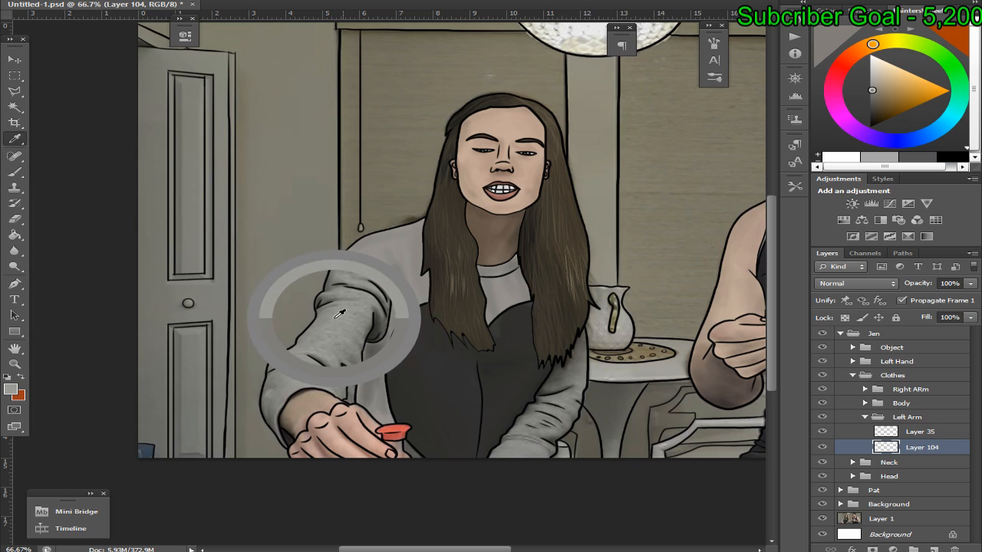
{"action": "right_click", "coordinate": [14, 235]}
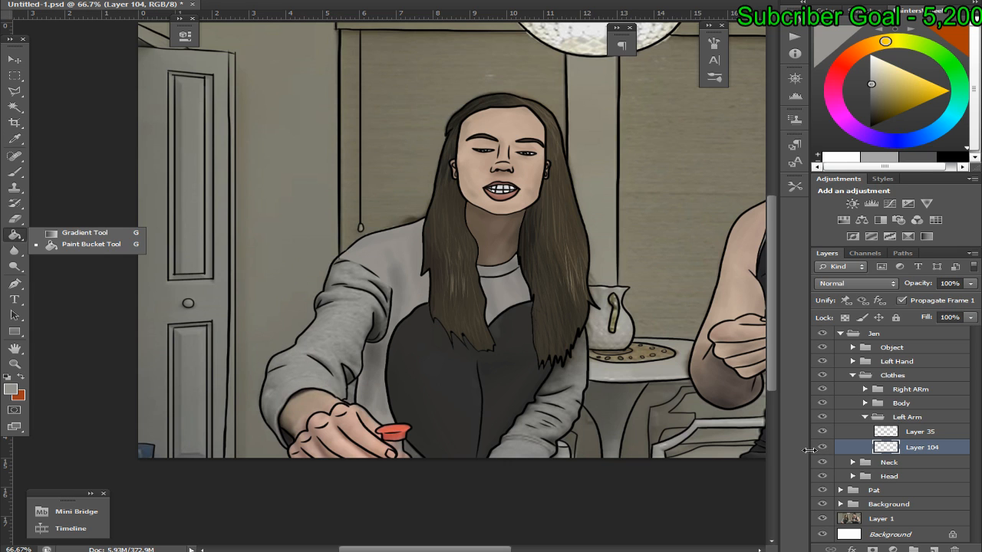
Hide the photo, select the outstretched sleeve's white areas with the Magic Wand and expand the selection by 1 pixel twice
{"action": "left_click", "coordinate": [822, 518]}
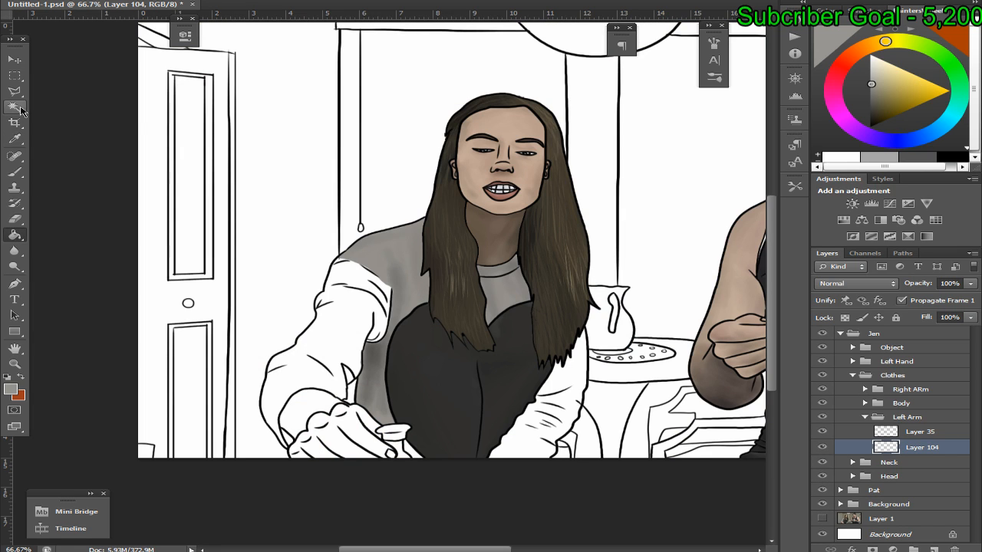
{"action": "right_click", "coordinate": [15, 106]}
{"action": "left_click", "coordinate": [356, 329]}
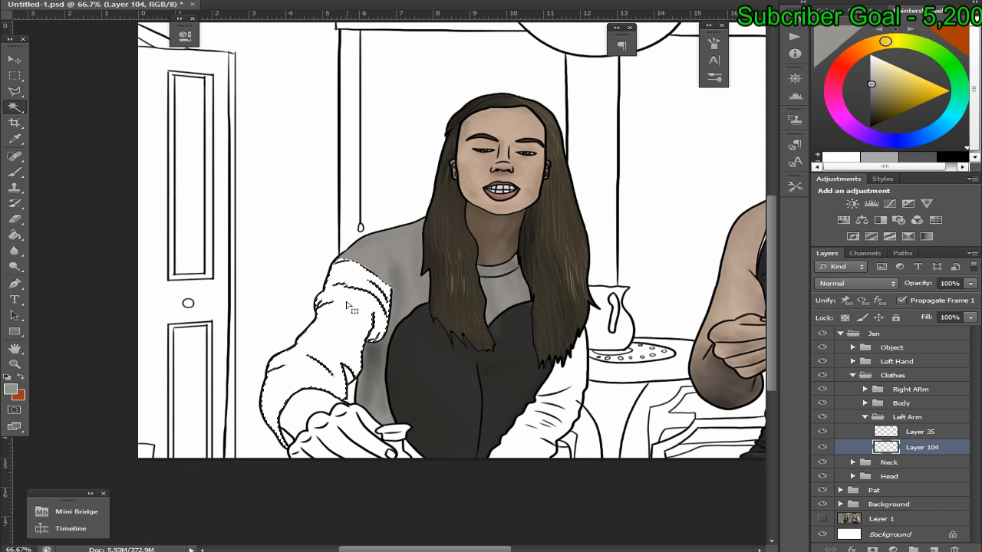
{"action": "key", "text": "alt+s"}
{"action": "key", "text": "m"}
{"action": "key", "text": "e"}
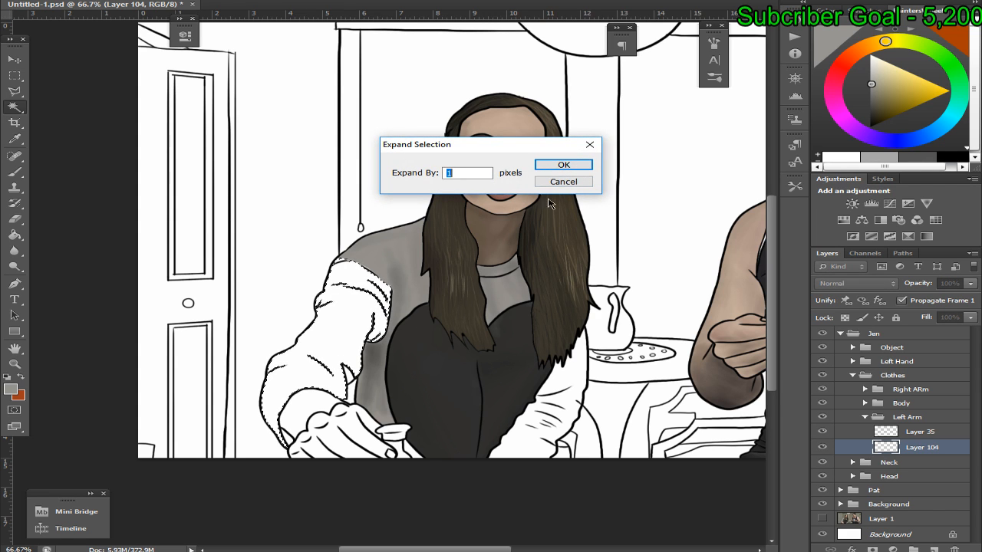
{"action": "key", "text": "Return"}
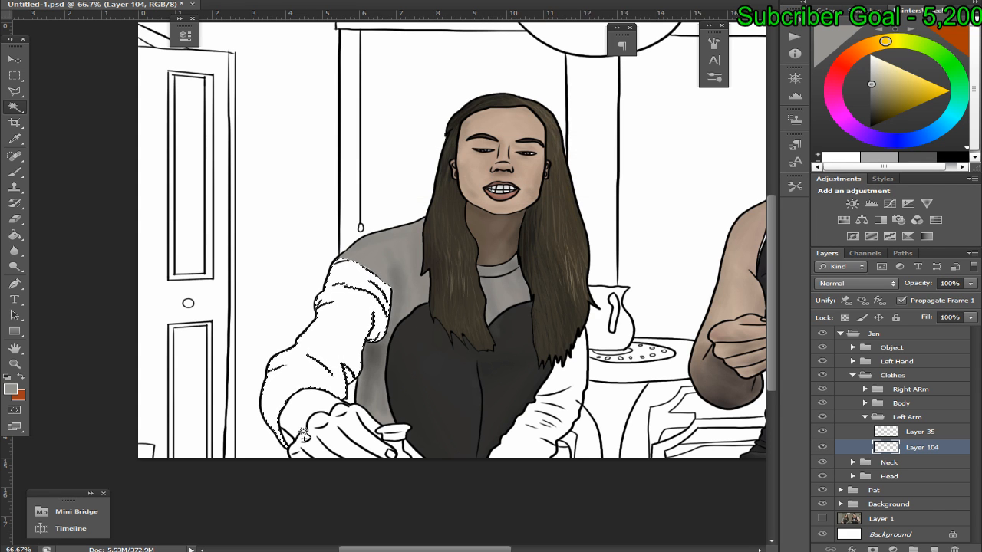
{"action": "key", "text": "alt+s"}
{"action": "key", "text": "m"}
{"action": "key", "text": "e"}
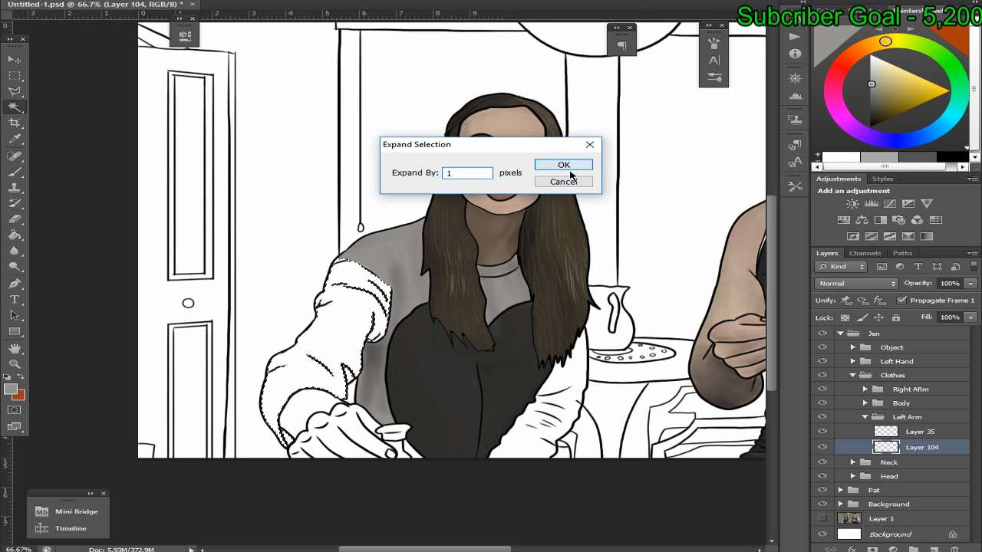
{"action": "key", "text": "Return"}
Fill the selected sleeve with the sampled grey on Layer 104 and deselect it
{"action": "left_click", "coordinate": [14, 235]}
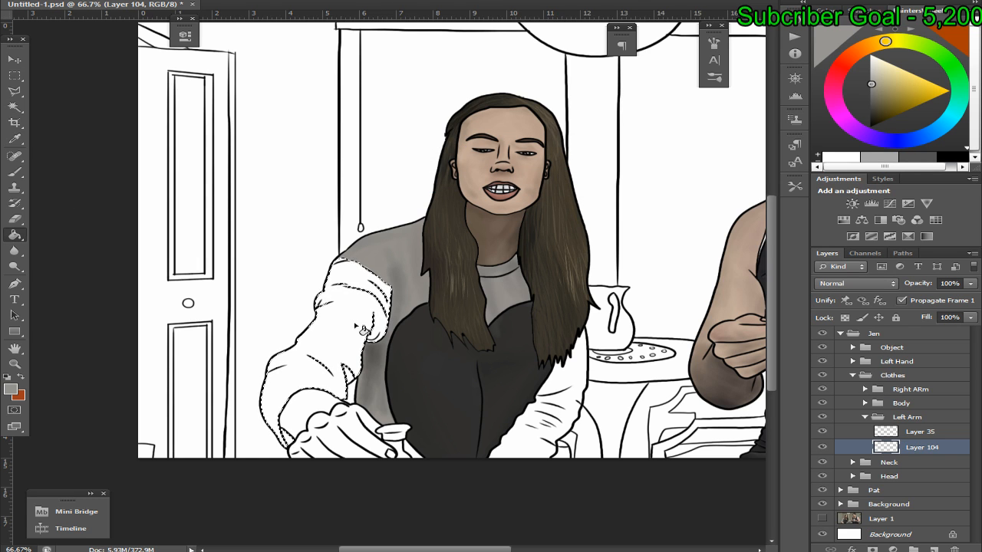
{"action": "left_click", "coordinate": [7, 74]}
{"action": "right_click", "coordinate": [326, 218]}
{"action": "left_click", "coordinate": [341, 225]}
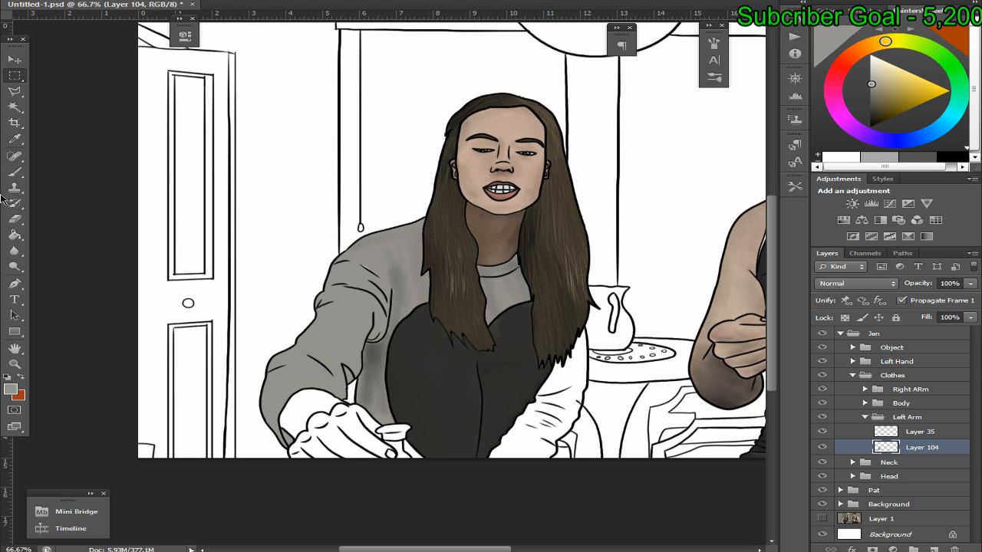
Add a new layer clipped to Layer 104 for brush shading and show the photo on Layer 1 again
{"action": "left_click", "coordinate": [14, 171]}
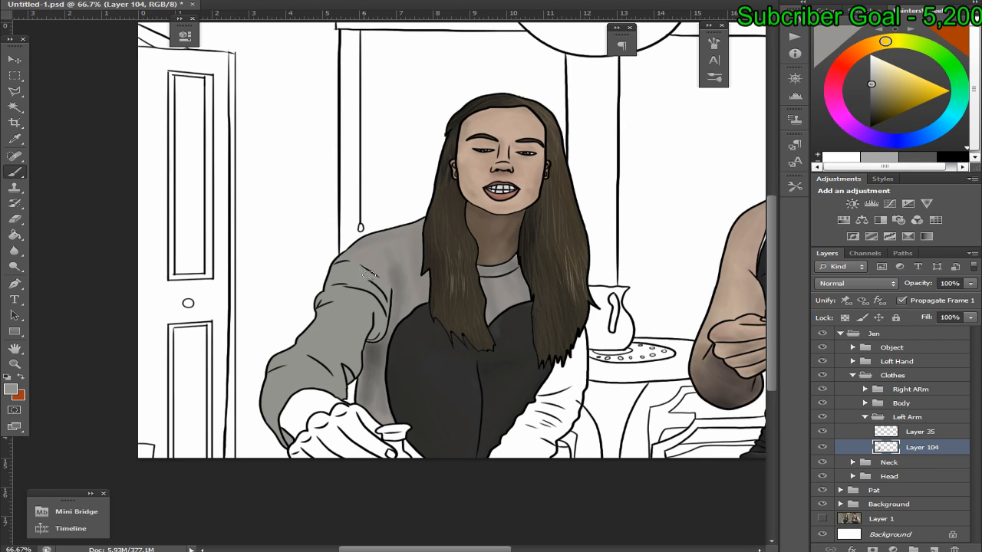
{"action": "left_click", "coordinate": [936, 546]}
{"action": "key", "text": "ctrl+alt+g"}
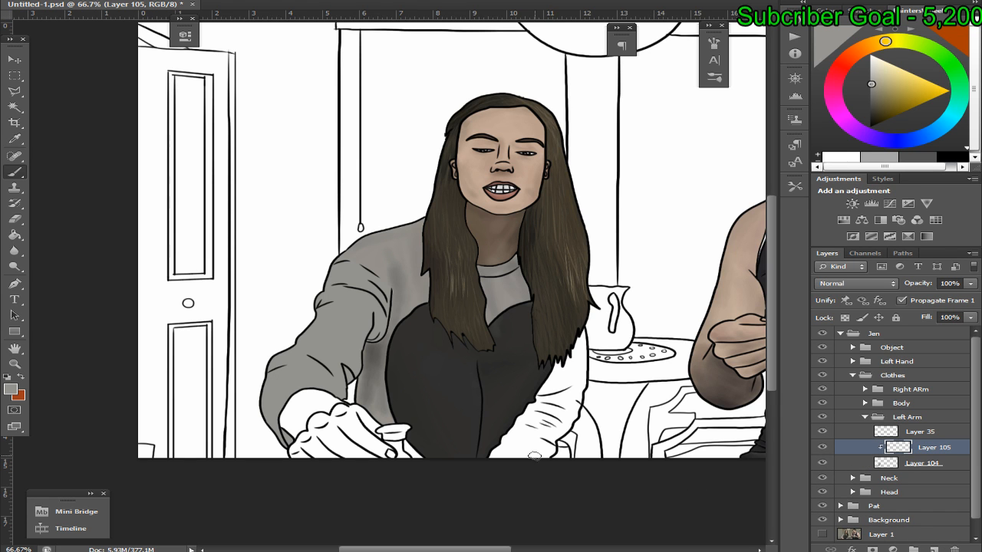
{"action": "scroll", "coordinate": [534, 455], "scroll_direction": "up", "scroll_amount": 2}
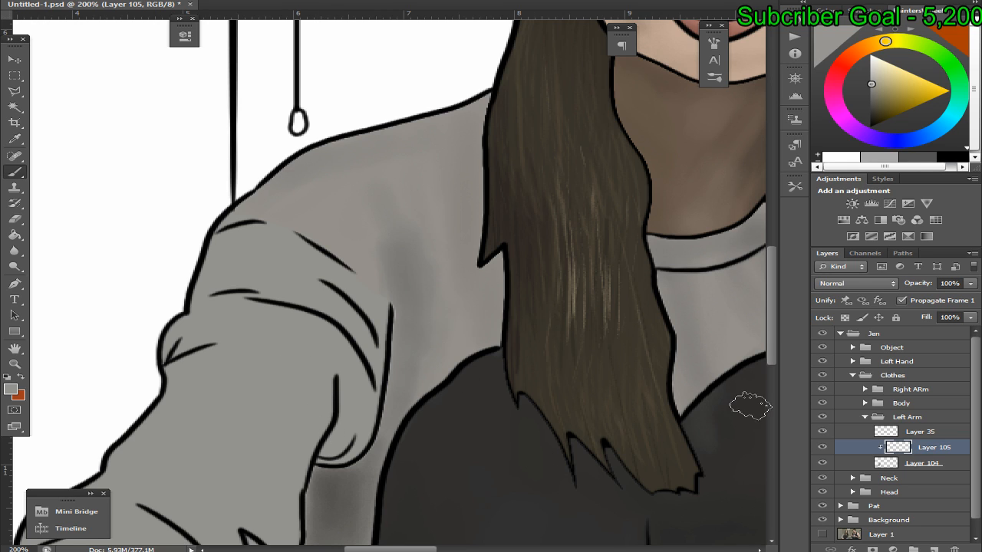
{"action": "left_click", "coordinate": [822, 535]}
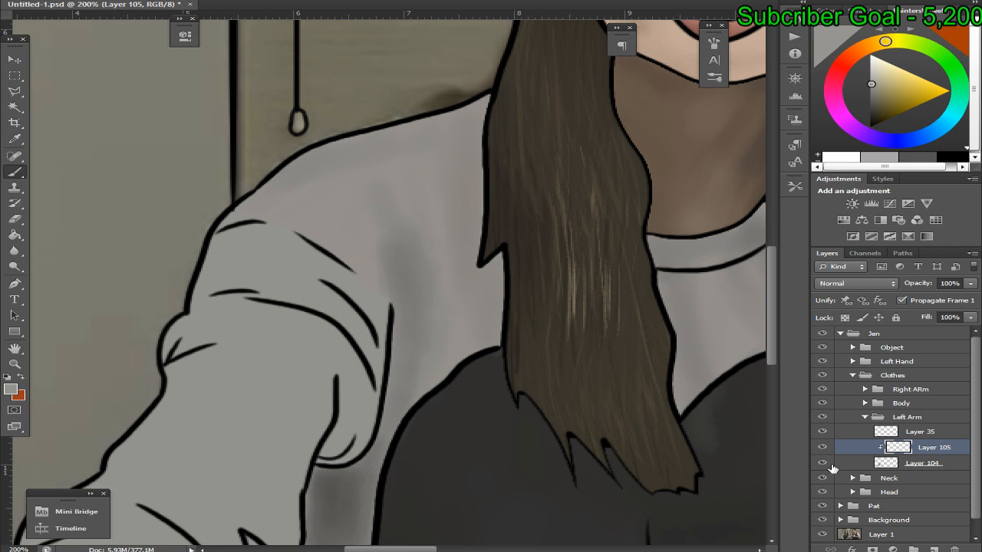
Sample the photo's dark grey and brush shading on Layer 105 along the upper sleeve's armpit-side folds and the small outer-edge bulge
{"action": "left_click", "coordinate": [822, 447]}
{"action": "left_click", "coordinate": [349, 307], "text": "alt"}
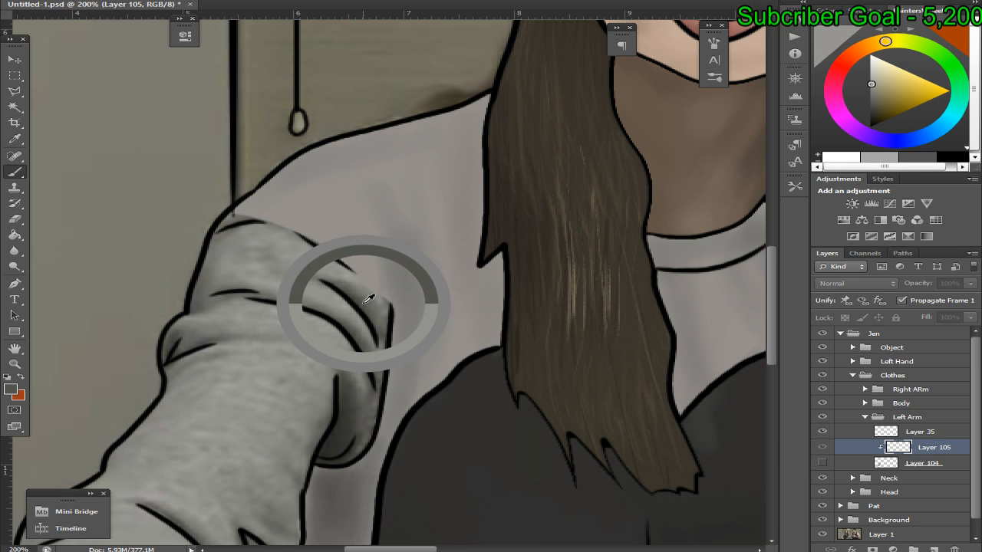
{"action": "left_click", "coordinate": [821, 463]}
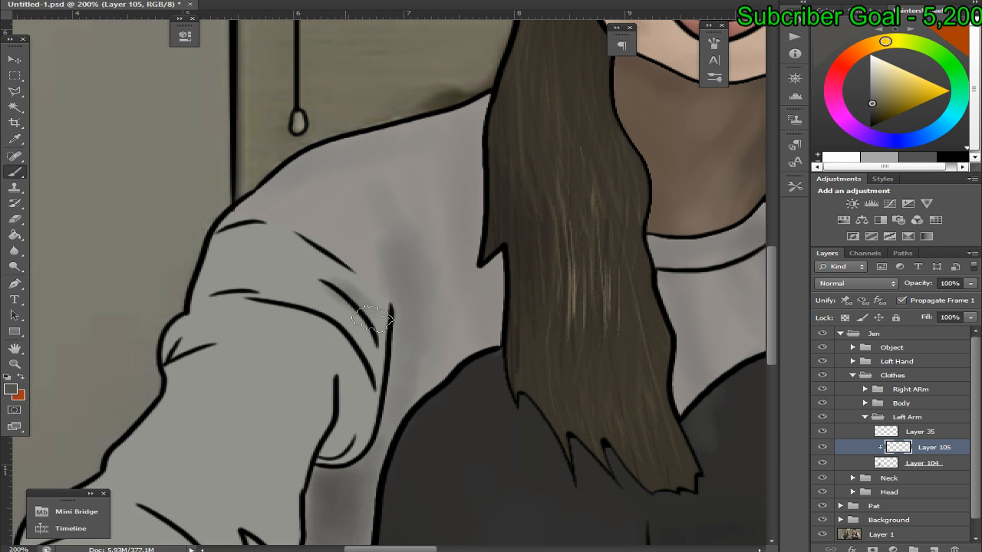
{"action": "mouse_move", "coordinate": [376, 333]}
{"action": "left_mouse_down"}
{"action": "mouse_move", "coordinate": [326, 273]}
{"action": "mouse_move", "coordinate": [347, 303]}
{"action": "mouse_move", "coordinate": [387, 330]}
{"action": "mouse_move", "coordinate": [390, 320]}
{"action": "left_mouse_up"}
{"action": "left_click", "coordinate": [821, 462]}
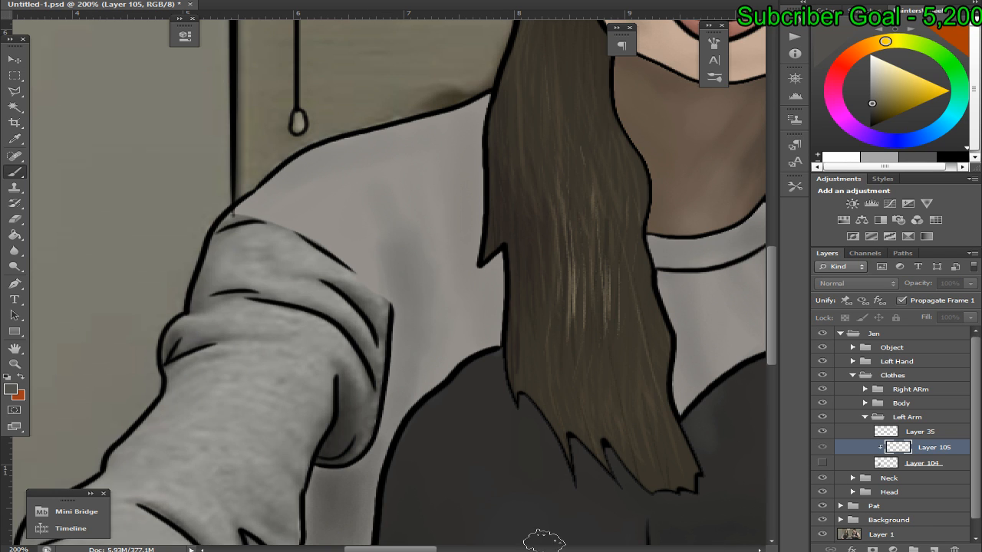
{"action": "left_click_drag", "start_coordinate": [399, 540], "coordinate": [490, 540]}
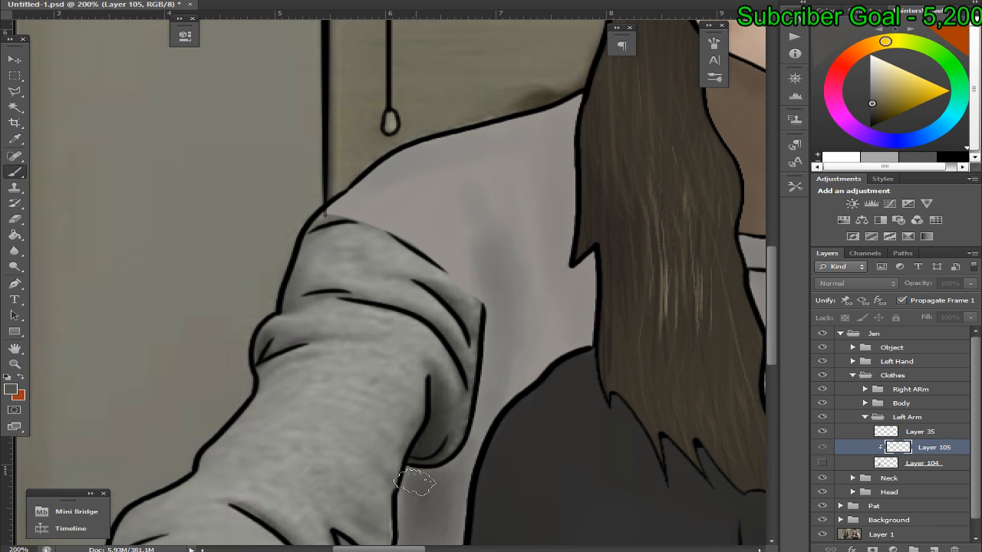
{"action": "left_click", "coordinate": [821, 462]}
{"action": "mouse_move", "coordinate": [259, 339]}
{"action": "left_mouse_down"}
{"action": "mouse_move", "coordinate": [291, 337]}
{"action": "mouse_move", "coordinate": [272, 348]}
{"action": "mouse_move", "coordinate": [257, 333]}
{"action": "left_mouse_up"}
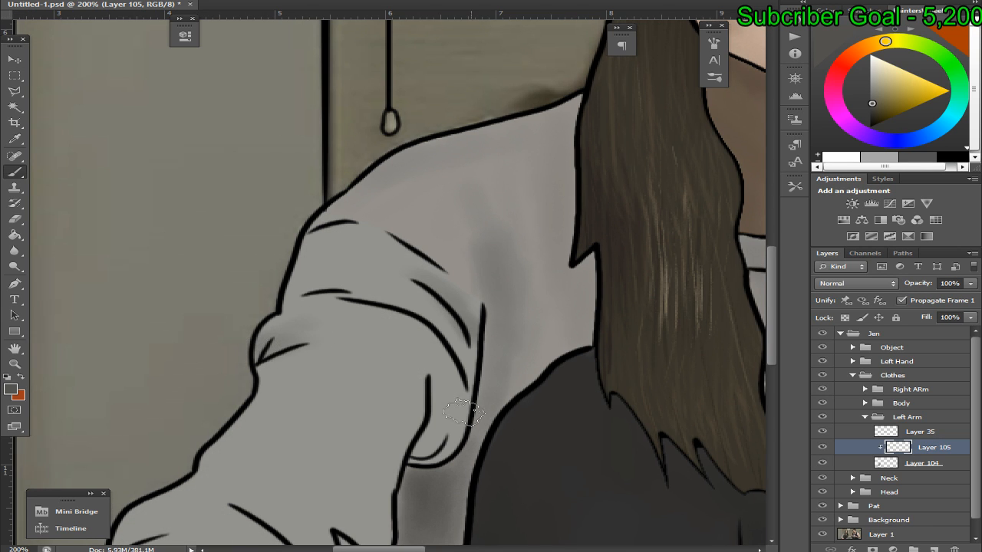
Paint dark shading inside the hanging fold on the underside of the sleeve at the elbow, using the photo as reference
{"action": "left_click", "coordinate": [821, 463]}
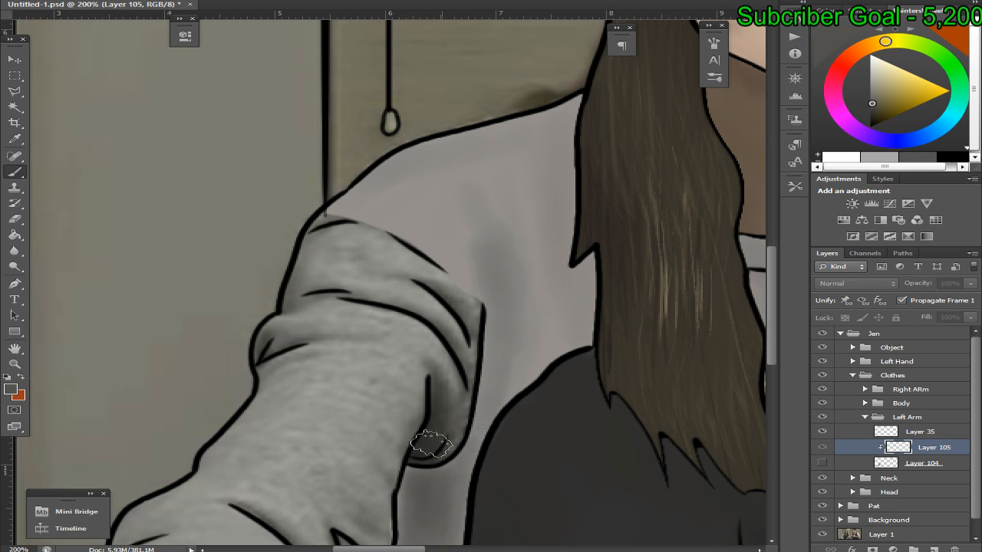
{"action": "left_click", "coordinate": [821, 462]}
{"action": "mouse_move", "coordinate": [428, 437]}
{"action": "left_mouse_down"}
{"action": "mouse_move", "coordinate": [439, 448]}
{"action": "mouse_move", "coordinate": [444, 411]}
{"action": "mouse_move", "coordinate": [433, 399]}
{"action": "left_mouse_up"}
{"action": "mouse_move", "coordinate": [424, 440]}
{"action": "left_mouse_down"}
{"action": "mouse_move", "coordinate": [439, 407]}
{"action": "mouse_move", "coordinate": [443, 428]}
{"action": "mouse_move", "coordinate": [441, 411]}
{"action": "mouse_move", "coordinate": [452, 454]}
{"action": "left_mouse_up"}
Sample greys from the photo's folds and brush soft shading beside the armpit-side creases and the upper sleeve's outer folds
{"action": "left_click", "coordinate": [821, 463]}
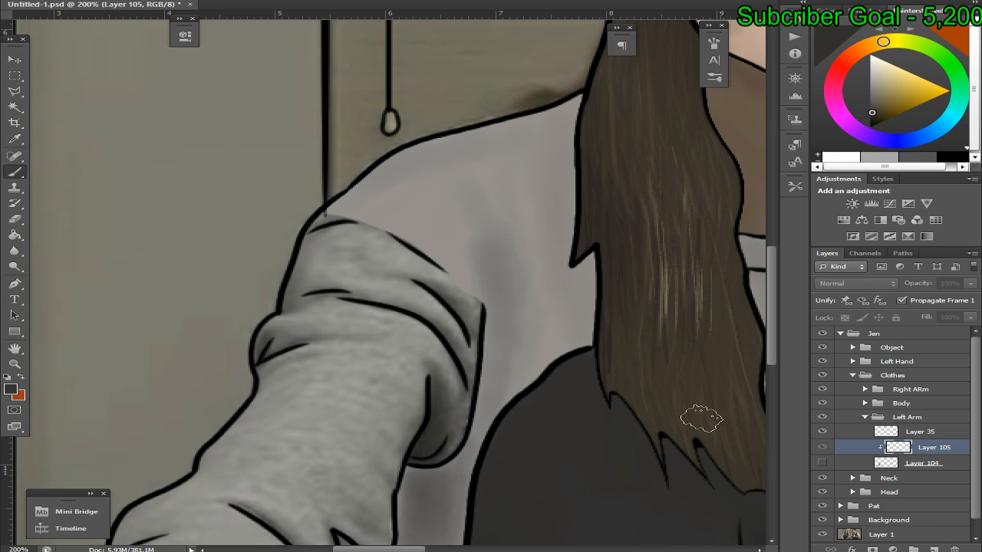
{"action": "left_click", "coordinate": [462, 342], "text": "alt"}
{"action": "left_click", "coordinate": [822, 463]}
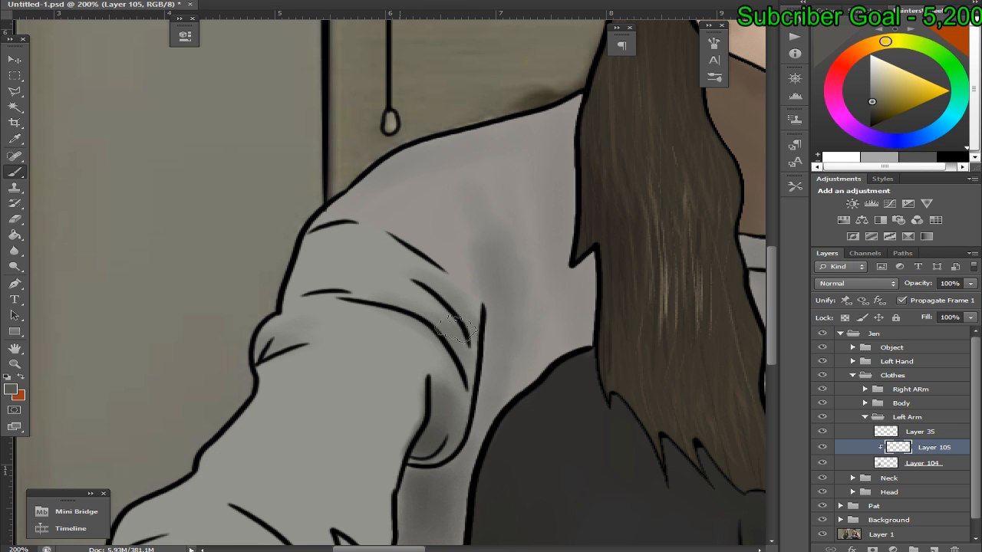
{"action": "left_click", "coordinate": [822, 464]}
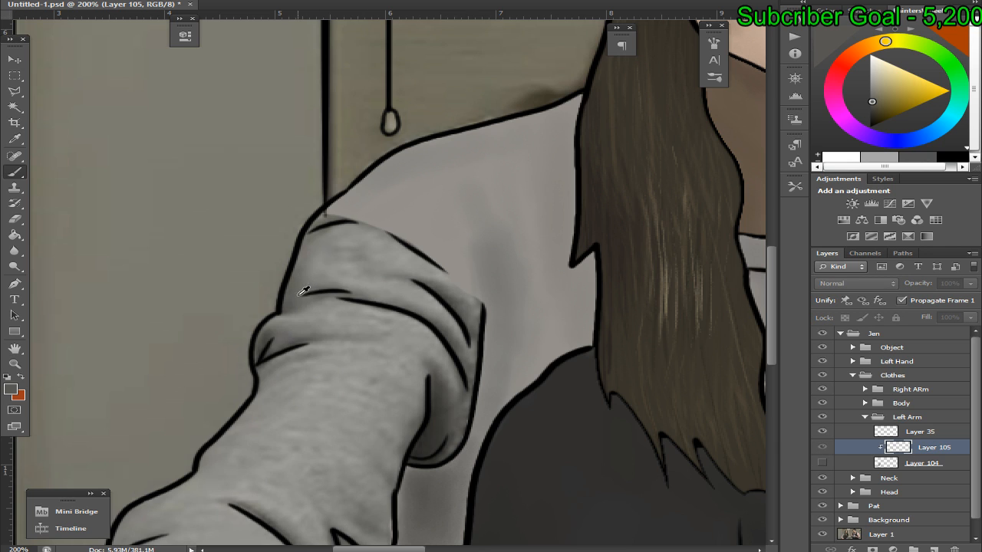
{"action": "left_click", "coordinate": [303, 290], "text": "alt"}
{"action": "left_click", "coordinate": [821, 463]}
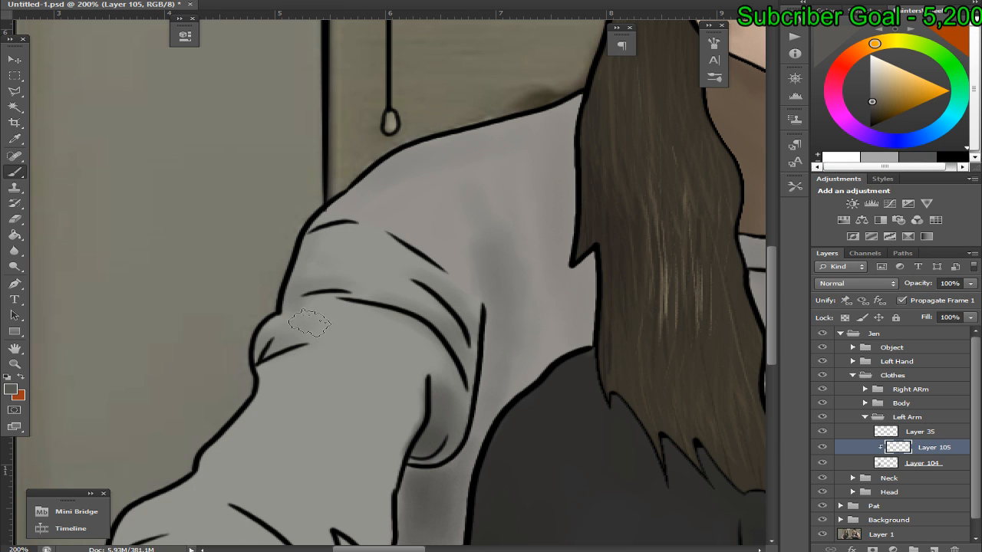
{"action": "mouse_move", "coordinate": [309, 324]}
{"action": "left_mouse_down"}
{"action": "mouse_move", "coordinate": [283, 306]}
{"action": "mouse_move", "coordinate": [316, 286]}
{"action": "mouse_move", "coordinate": [337, 290]}
{"action": "mouse_move", "coordinate": [295, 270]}
{"action": "mouse_move", "coordinate": [306, 238]}
{"action": "left_mouse_up"}
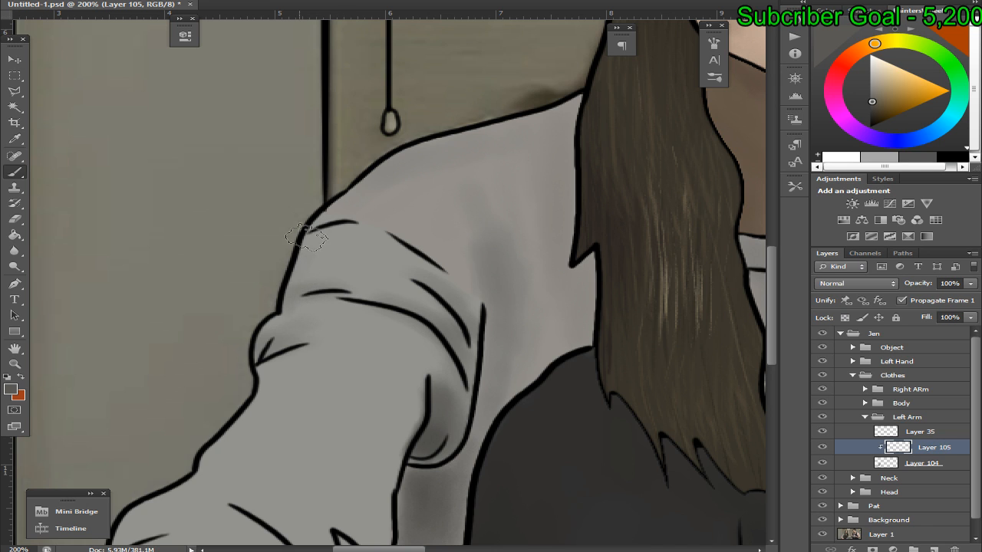
Sample greys from the photo near the shoulder seam and shade the top section of the sleeve just below it
{"action": "left_click", "coordinate": [821, 463]}
{"action": "left_click", "coordinate": [310, 219], "text": "alt"}
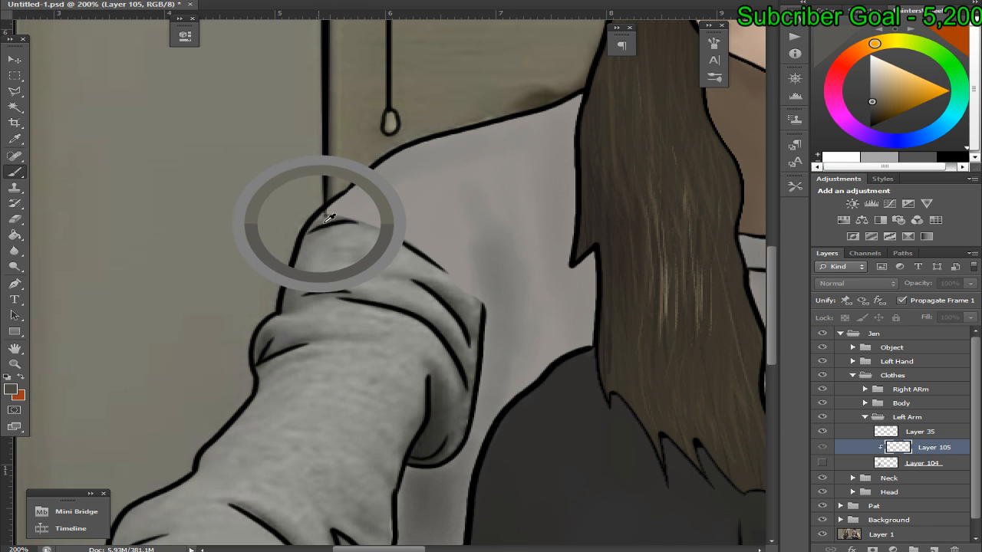
{"action": "left_click", "coordinate": [822, 463]}
{"action": "mouse_move", "coordinate": [330, 222]}
{"action": "left_mouse_down"}
{"action": "mouse_move", "coordinate": [345, 224]}
{"action": "mouse_move", "coordinate": [331, 215]}
{"action": "mouse_move", "coordinate": [305, 258]}
{"action": "mouse_move", "coordinate": [345, 224]}
{"action": "mouse_move", "coordinate": [299, 224]}
{"action": "mouse_move", "coordinate": [303, 244]}
{"action": "left_mouse_up"}
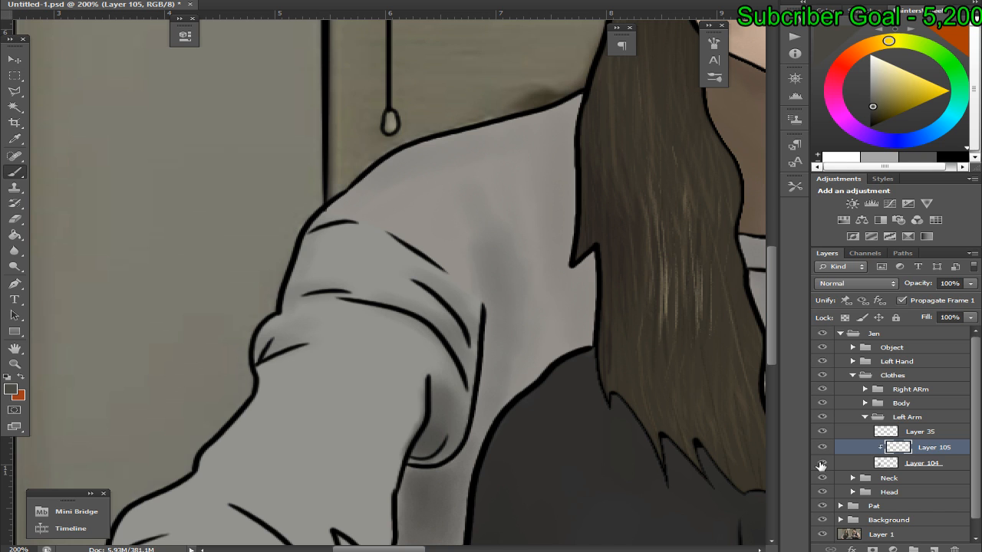
{"action": "left_click", "coordinate": [822, 463]}
{"action": "left_click_drag", "start_coordinate": [365, 250], "coordinate": [406, 270]}
{"action": "left_click", "coordinate": [821, 447]}
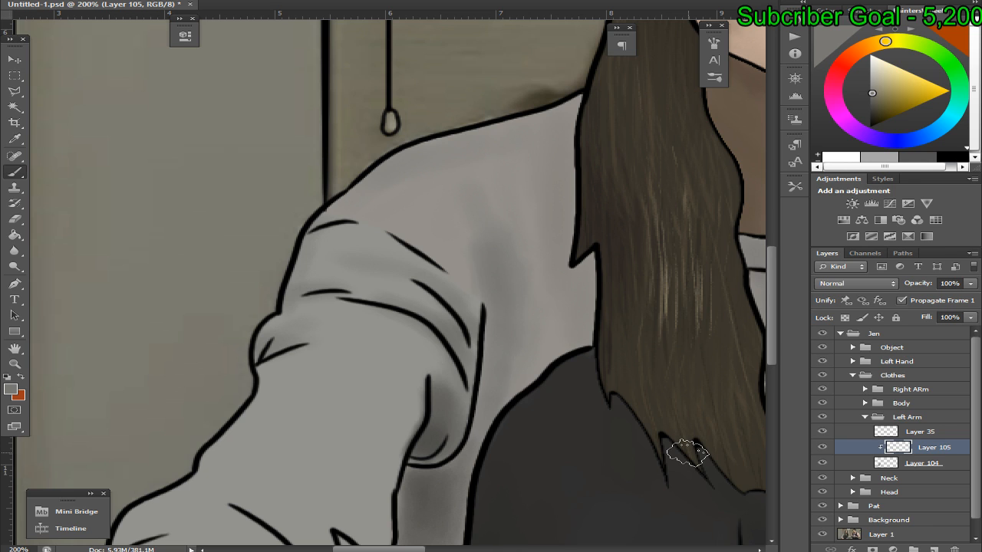
Sample the crease's grey from the photo and shade along the short crease at the sleeve's outer edge near the elbow
{"action": "scroll", "coordinate": [776, 302], "scroll_direction": "down", "scroll_amount": 3}
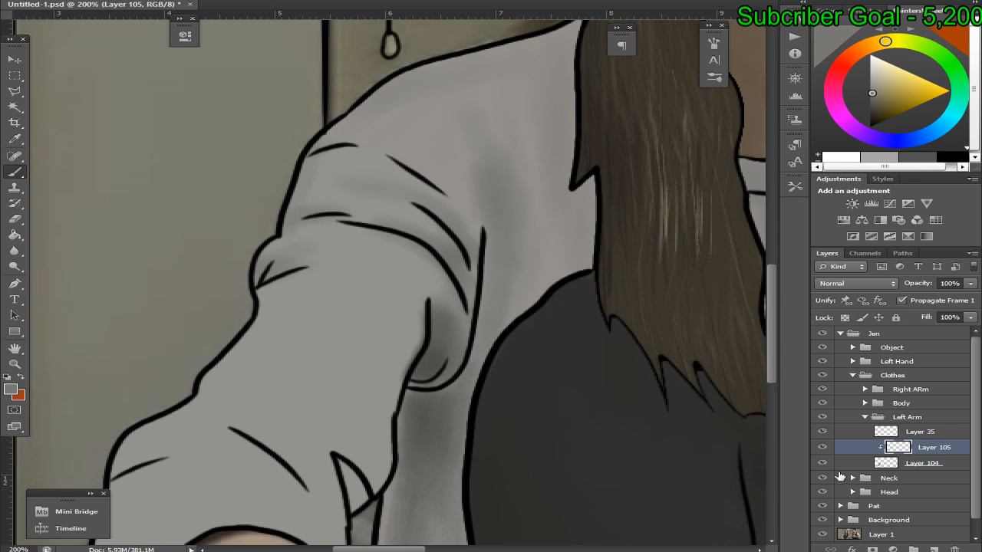
{"action": "left_click", "coordinate": [822, 462]}
{"action": "left_click", "coordinate": [342, 257], "text": "alt"}
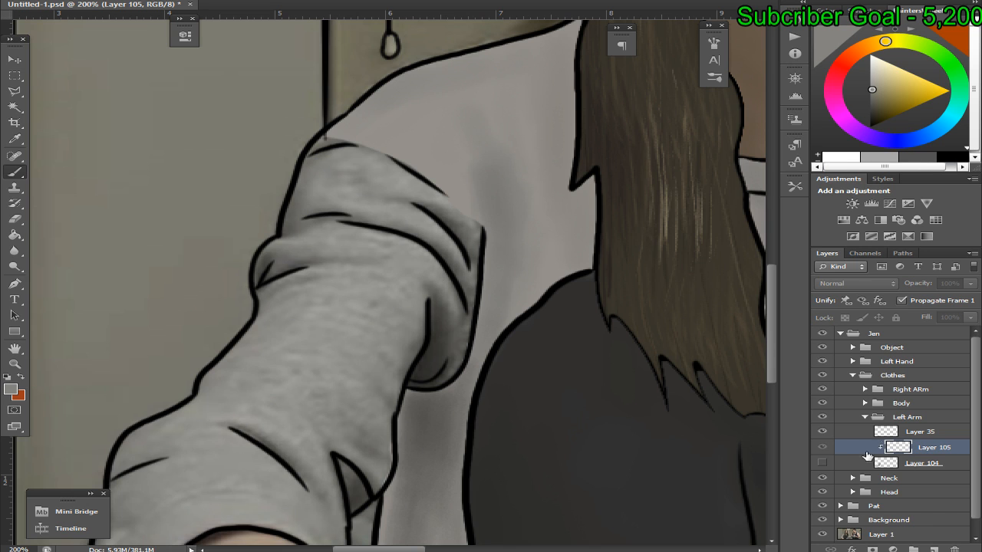
{"action": "left_click", "coordinate": [310, 262], "text": "alt"}
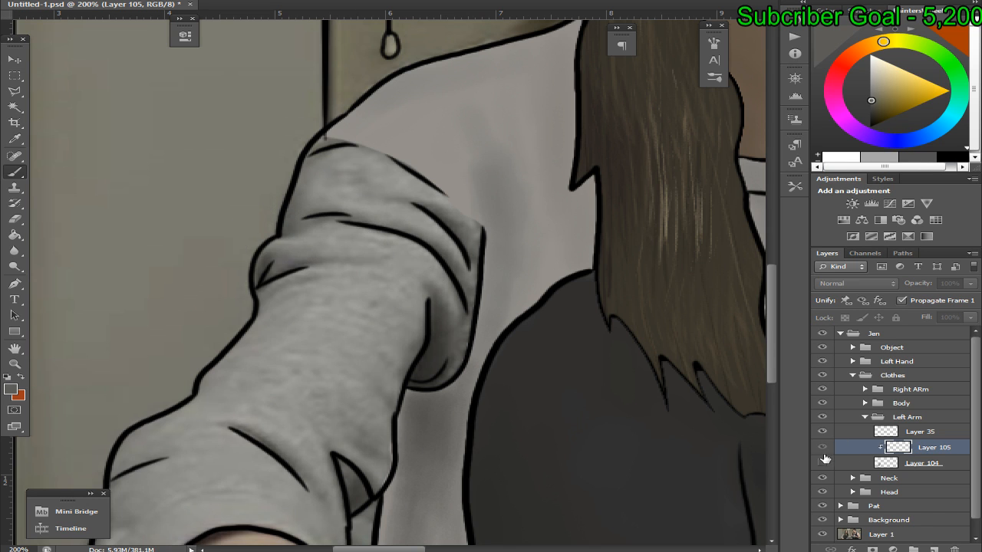
{"action": "left_click", "coordinate": [821, 463]}
{"action": "left_click_drag", "start_coordinate": [272, 278], "coordinate": [311, 261]}
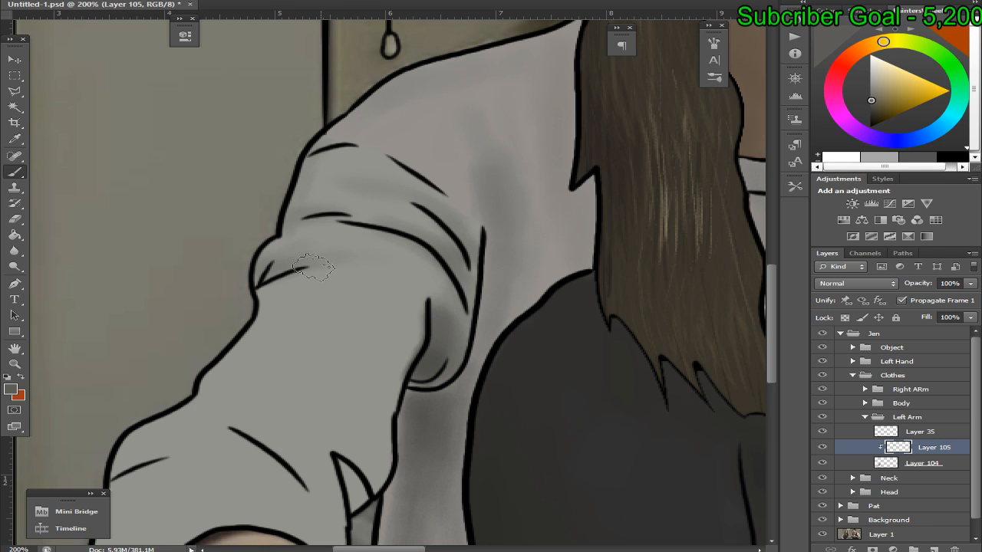
Sample the light warm grey at the forearm's outer edge in the photo and brush it along that edge
{"action": "scroll", "coordinate": [747, 349], "scroll_direction": "down", "scroll_amount": 2}
{"action": "left_click", "coordinate": [821, 462]}
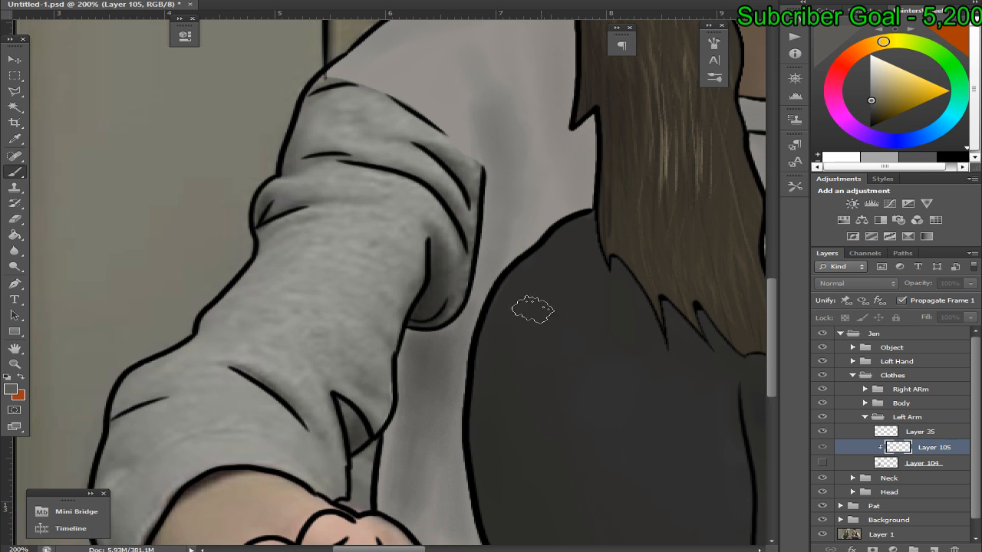
{"action": "left_click", "coordinate": [228, 276], "text": "alt"}
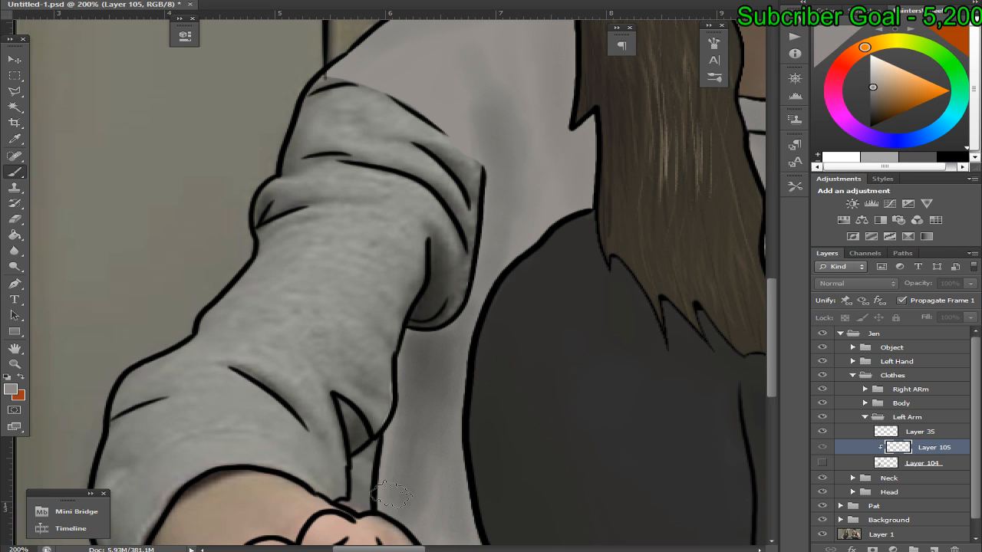
{"action": "scroll", "coordinate": [390, 495], "scroll_direction": "left", "scroll_amount": 3}
{"action": "left_click", "coordinate": [821, 462]}
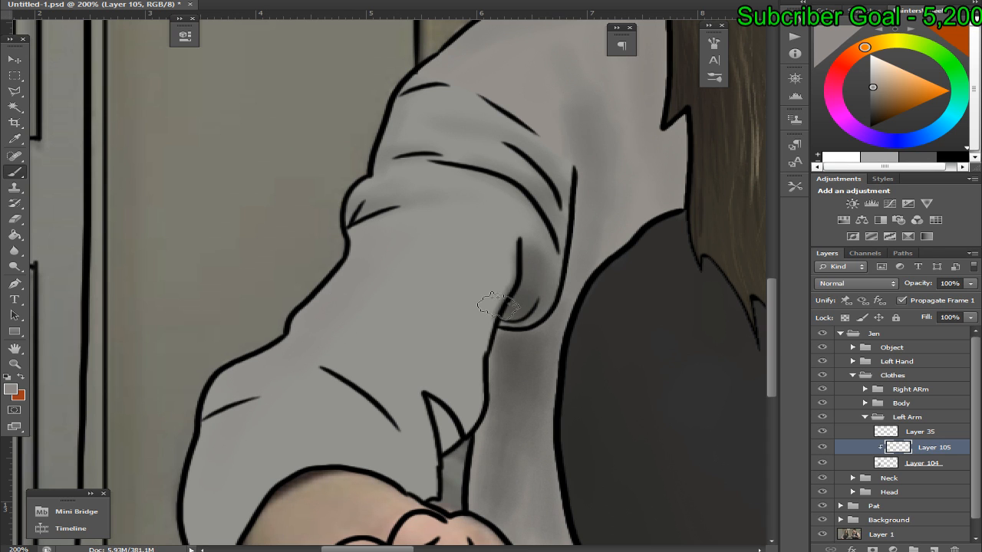
Sample dark tones from the photo and shade the small triangular fold near the wrist and the sleeve area just above it
{"action": "scroll", "coordinate": [774, 366], "scroll_direction": "down", "scroll_amount": 2}
{"action": "left_click", "coordinate": [821, 462]}
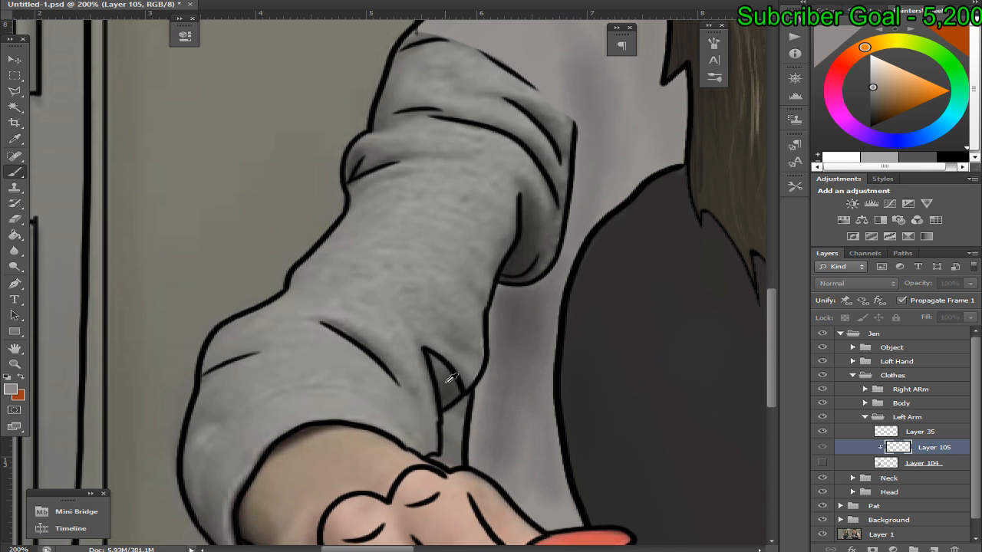
{"action": "mouse_move", "coordinate": [439, 369]}
{"action": "left_mouse_down"}
{"action": "mouse_move", "coordinate": [460, 395]}
{"action": "mouse_move", "coordinate": [445, 431]}
{"action": "left_mouse_up"}
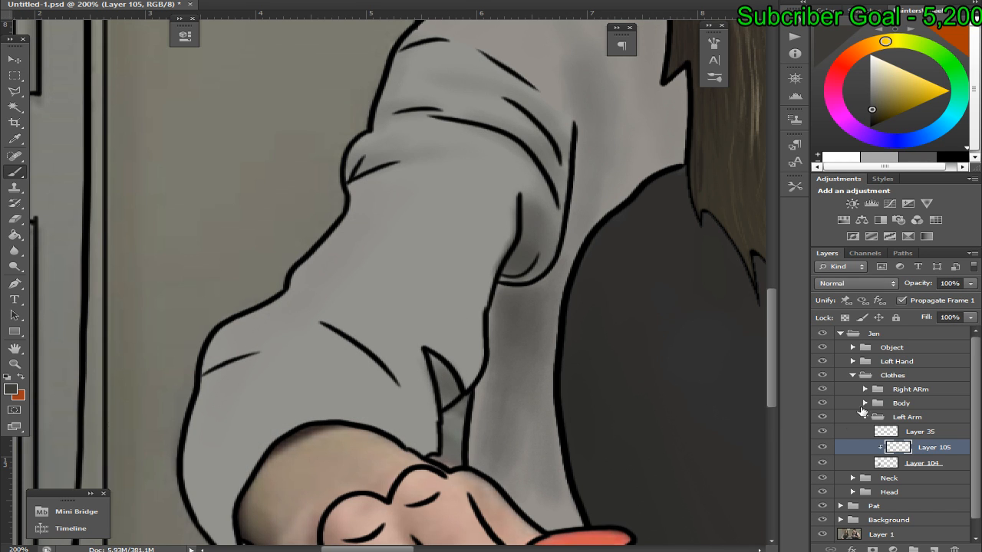
{"action": "left_click", "coordinate": [440, 343], "text": "alt"}
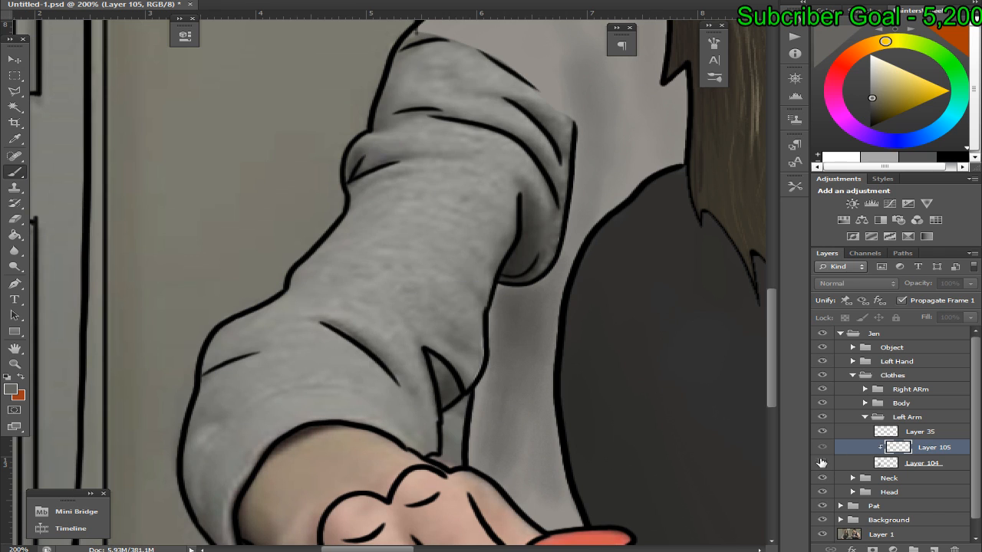
{"action": "mouse_move", "coordinate": [445, 347]}
{"action": "left_mouse_down"}
{"action": "mouse_move", "coordinate": [488, 375]}
{"action": "mouse_move", "coordinate": [467, 344]}
{"action": "mouse_move", "coordinate": [476, 374]}
{"action": "mouse_move", "coordinate": [464, 398]}
{"action": "mouse_move", "coordinate": [467, 339]}
{"action": "left_mouse_up"}
Sample a grey beside the forearm's long diagonal crease in the photo and brush shading along that crease
{"action": "left_click", "coordinate": [822, 447]}
{"action": "left_click", "coordinate": [352, 330], "text": "alt"}
{"action": "left_click", "coordinate": [822, 447]}
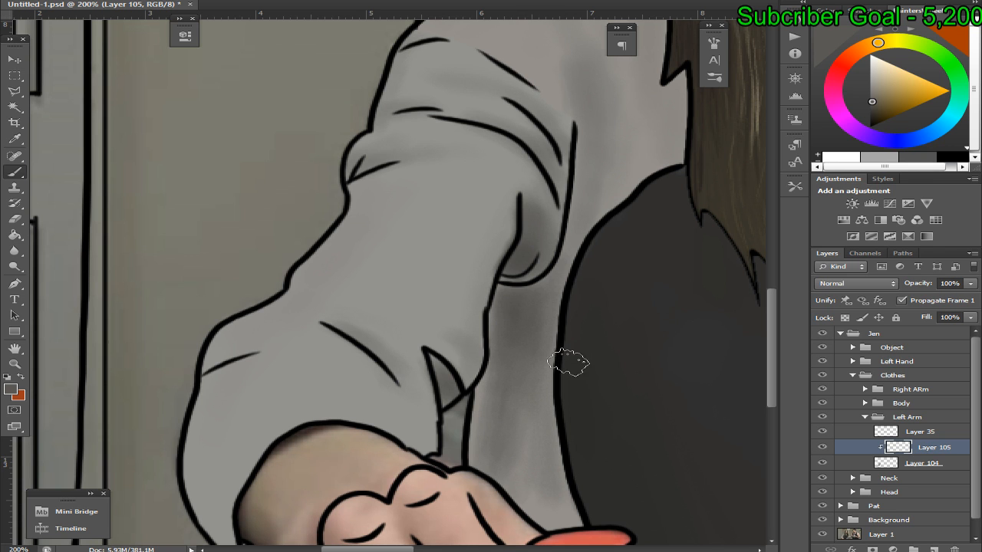
Sample the near-black tone from the photo and paint the inside of the cuff opening beneath the wrist
{"action": "scroll", "coordinate": [772, 341], "scroll_direction": "down", "scroll_amount": 5}
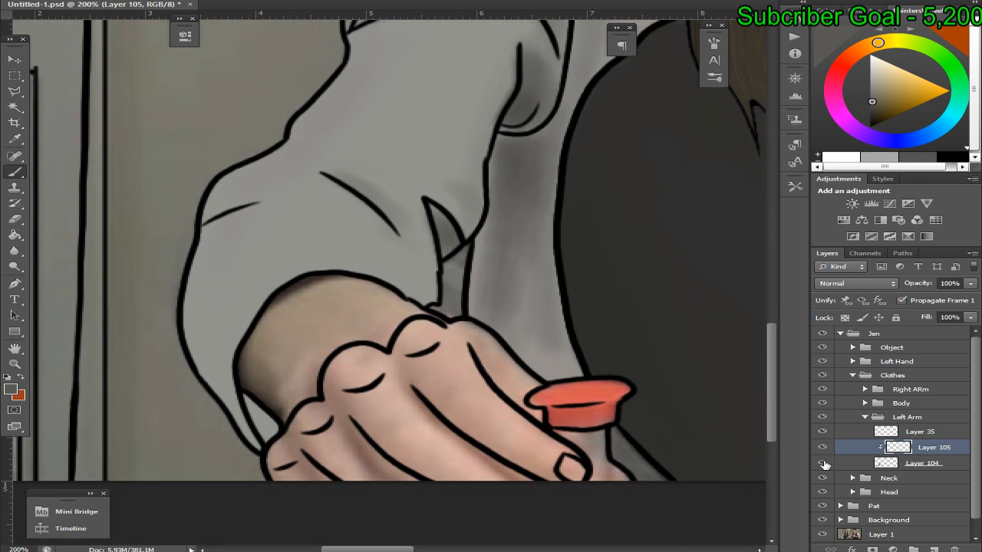
{"action": "left_click", "coordinate": [823, 463]}
{"action": "left_click", "coordinate": [262, 414], "text": "alt"}
{"action": "left_click", "coordinate": [821, 462]}
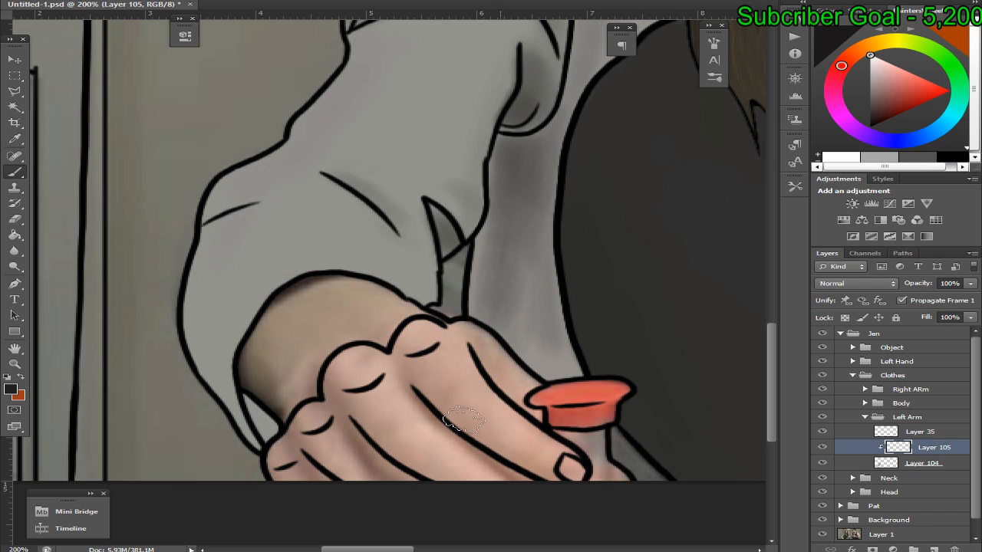
{"action": "mouse_move", "coordinate": [277, 450]}
{"action": "left_mouse_down"}
{"action": "mouse_move", "coordinate": [282, 426]}
{"action": "mouse_move", "coordinate": [249, 381]}
{"action": "mouse_move", "coordinate": [253, 406]}
{"action": "left_mouse_up"}
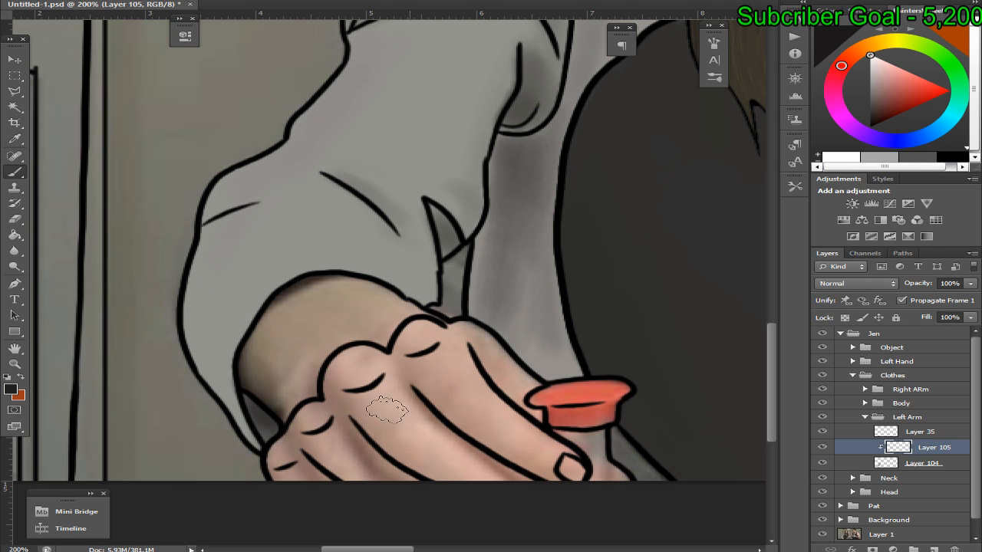
Sample the cuff's darker grey from the photo and shade the lower cuff around the wrist opening
{"action": "left_click", "coordinate": [821, 462]}
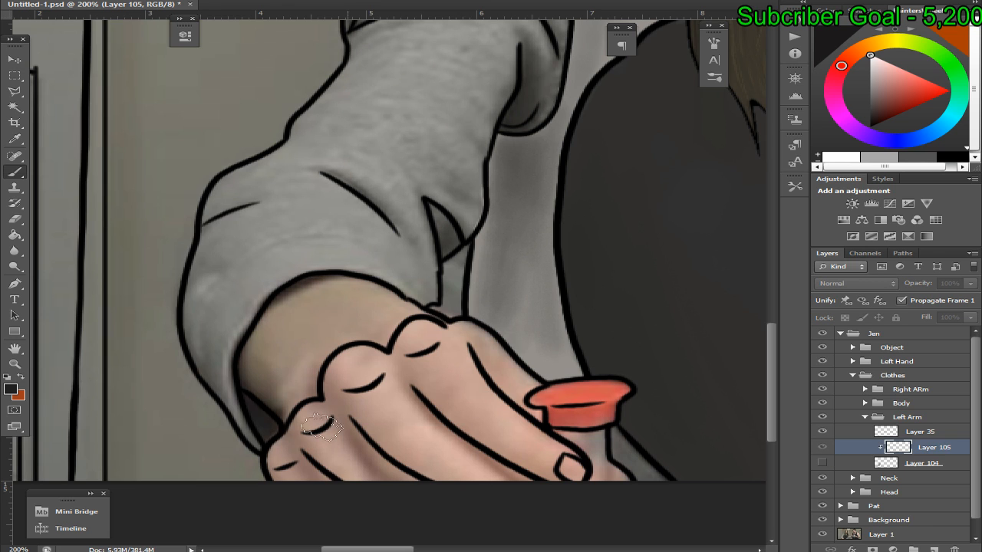
{"action": "left_click", "coordinate": [210, 361], "text": "alt"}
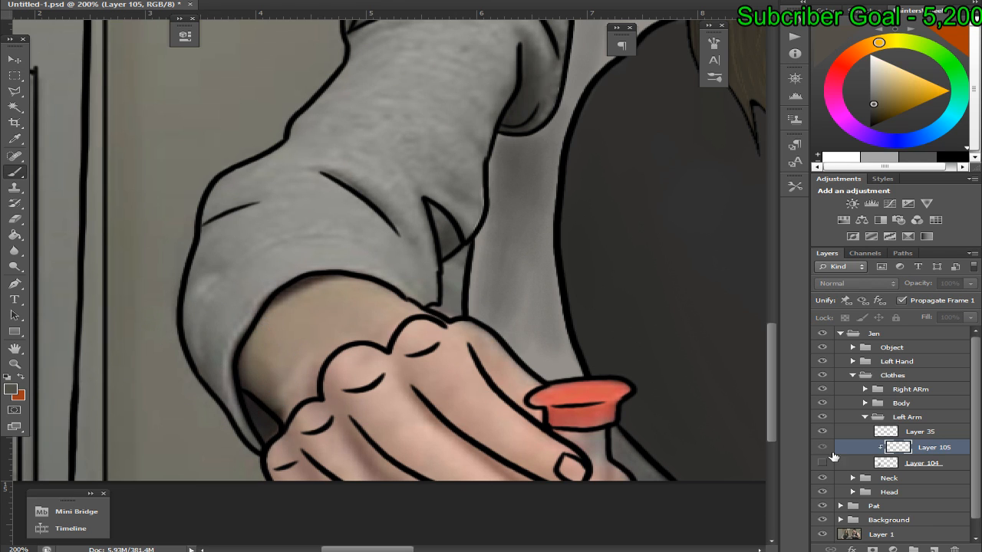
{"action": "left_click", "coordinate": [821, 463]}
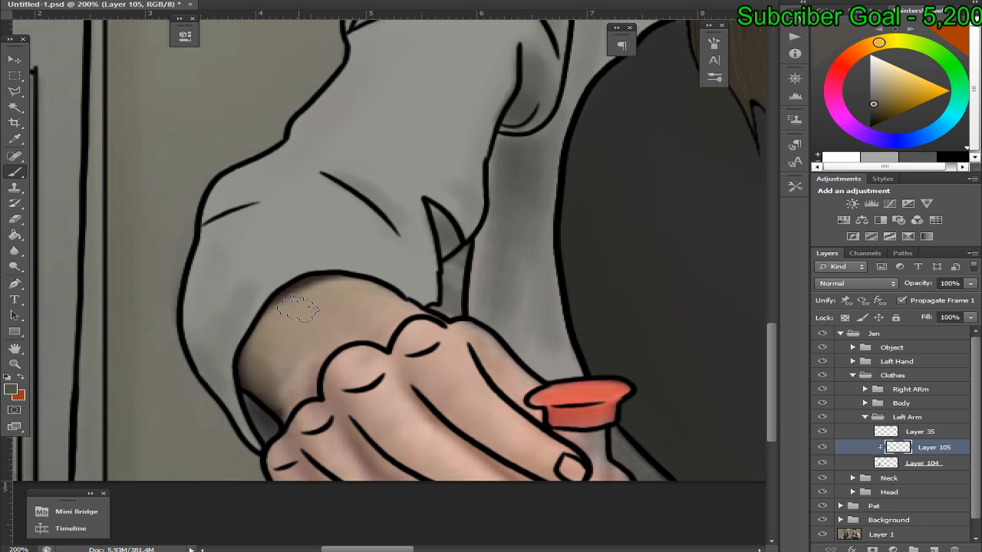
Sample a mid grey from the photo, reselect Layer 105 and brush shading on the cuff's outer edge below the short crease
{"action": "left_click", "coordinate": [821, 462]}
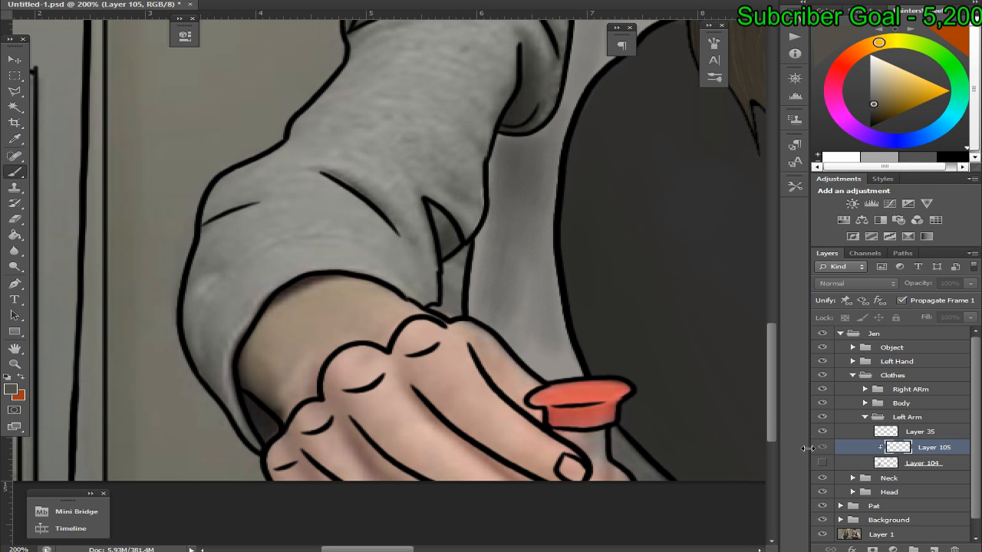
{"action": "left_click", "coordinate": [933, 447], "text": "ctrl"}
{"action": "left_click", "coordinate": [821, 463]}
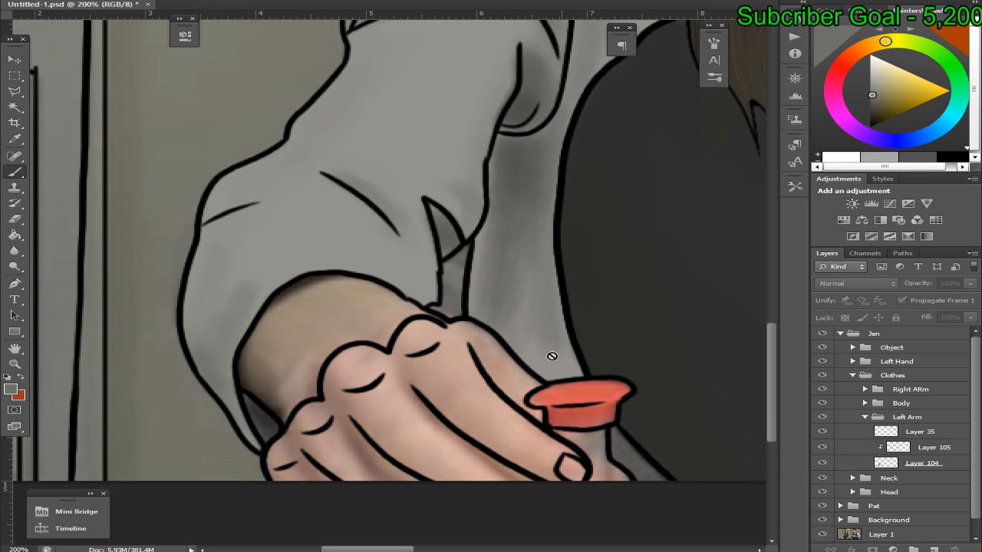
{"action": "left_click", "coordinate": [937, 449]}
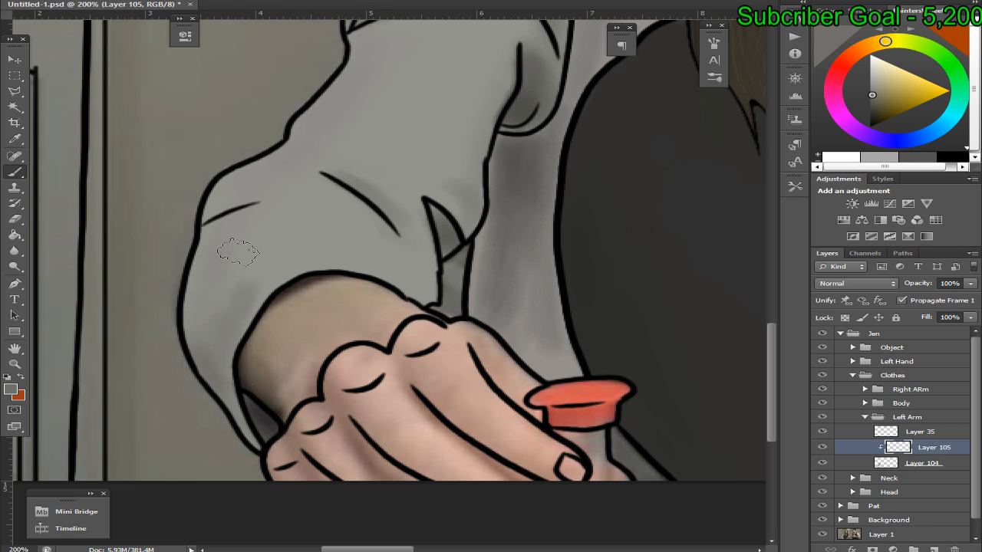
{"action": "left_click_drag", "start_coordinate": [191, 267], "coordinate": [216, 262]}
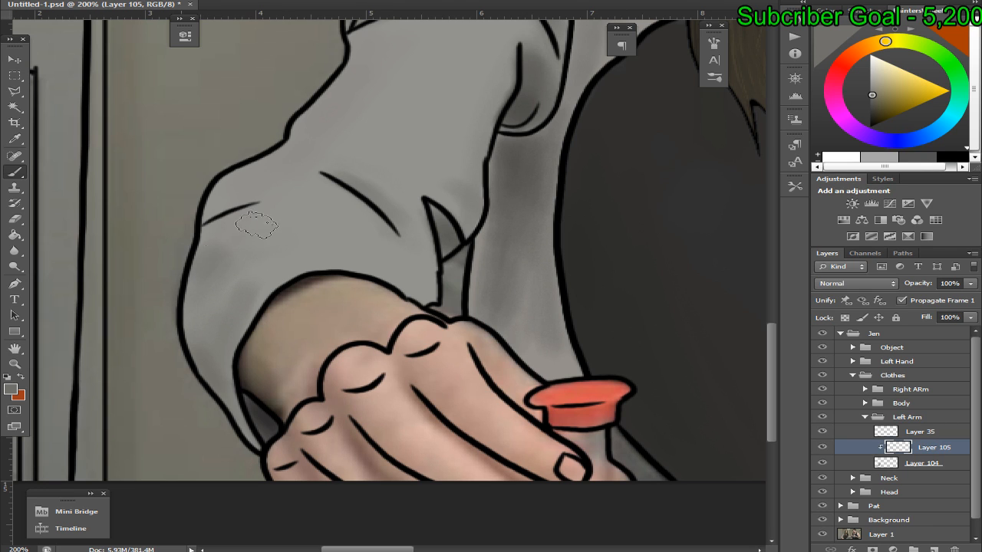
Sample greys from the photo's cuff and forearm with the flat colour hidden, and brush them softly over the upper forearm on Layer 105
{"action": "left_click", "coordinate": [821, 462]}
{"action": "left_click", "coordinate": [219, 192], "text": "alt"}
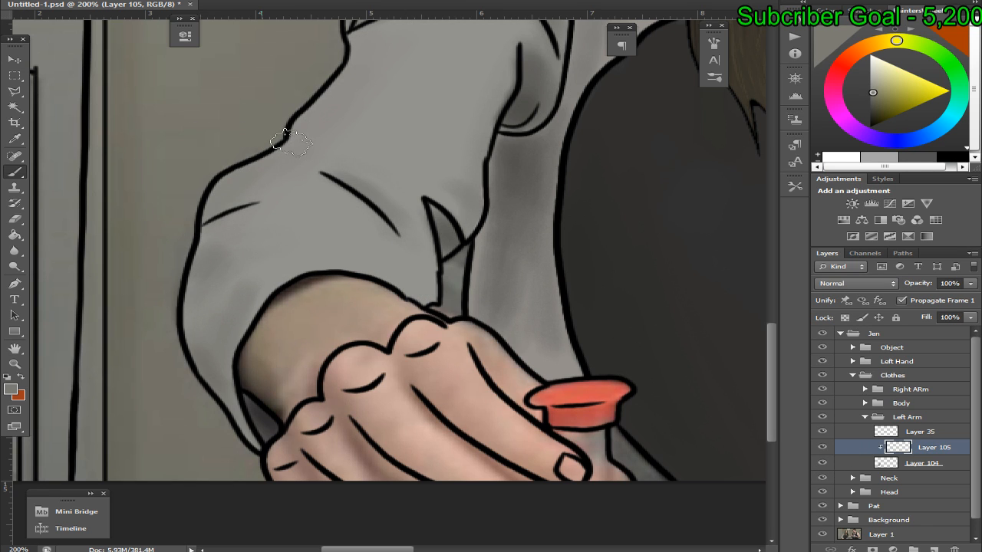
{"action": "scroll", "coordinate": [756, 379], "scroll_direction": "up", "scroll_amount": 2}
{"action": "left_click", "coordinate": [821, 448]}
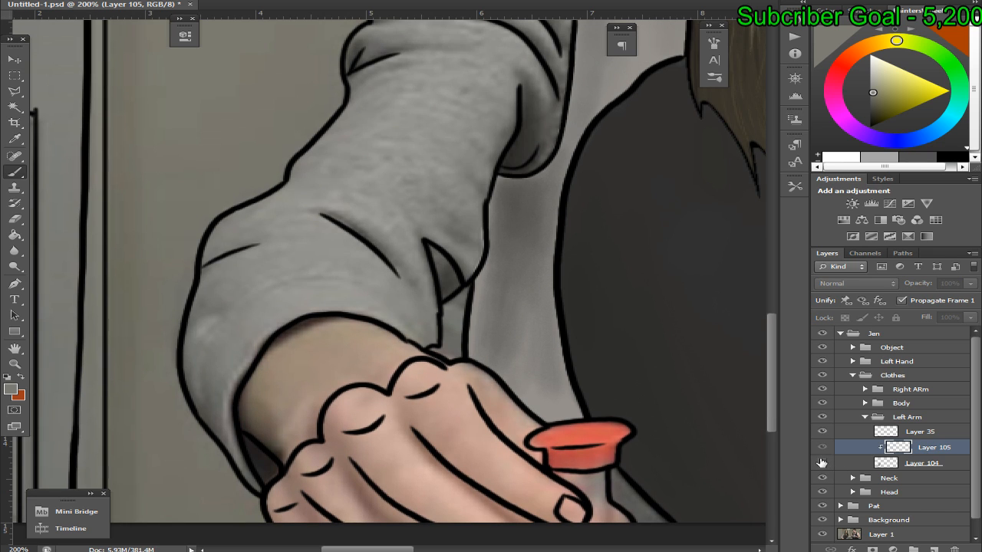
{"action": "left_click", "coordinate": [316, 162], "text": "alt"}
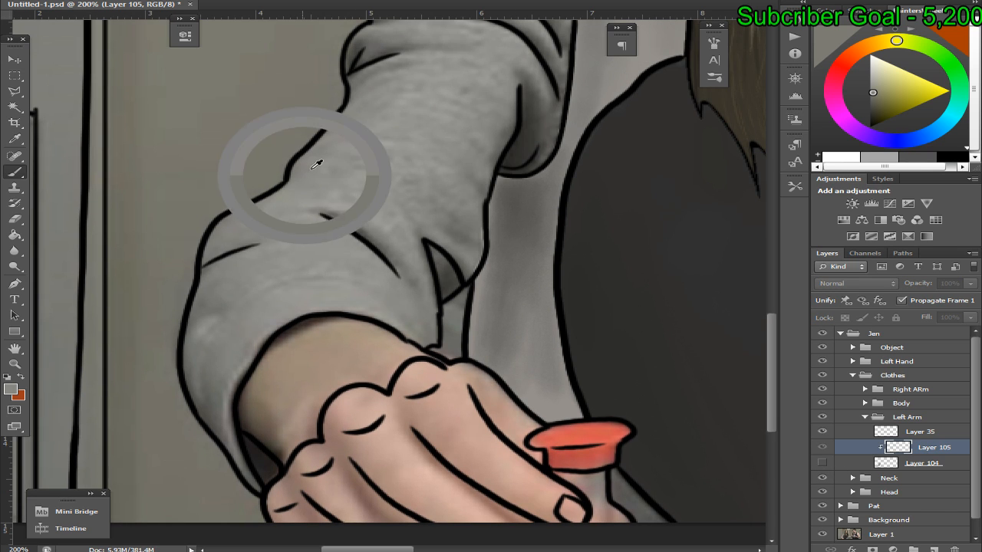
{"action": "left_click", "coordinate": [821, 462]}
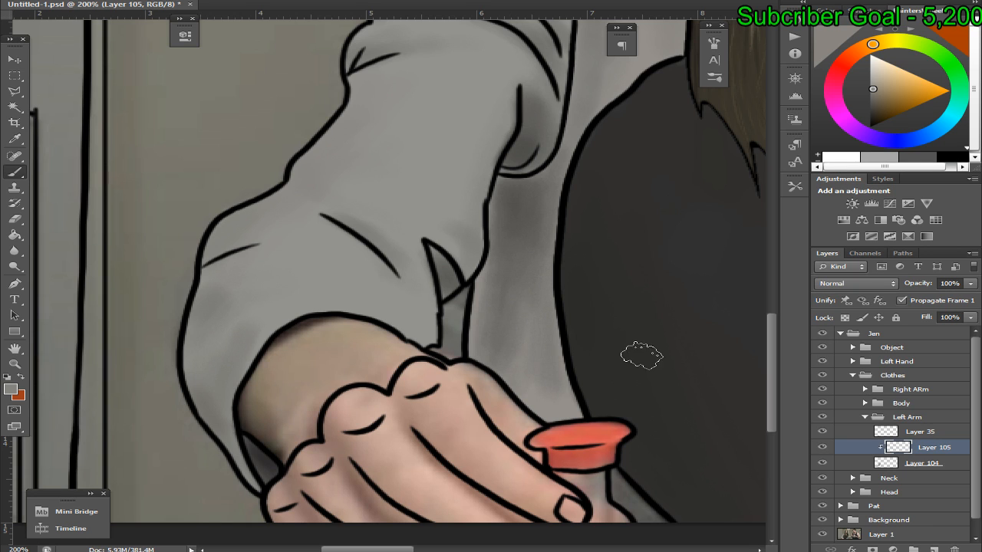
Sample a grey from the photo between the long diagonal crease and the sleeve's pointed fold, and blend it into the forearm
{"action": "left_click", "coordinate": [821, 448]}
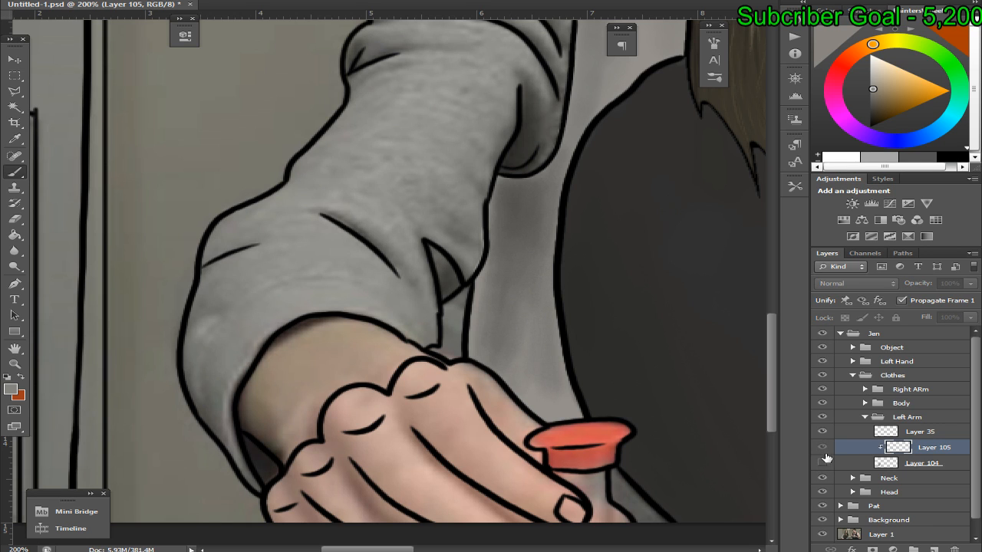
{"action": "left_click", "coordinate": [438, 201], "text": "alt"}
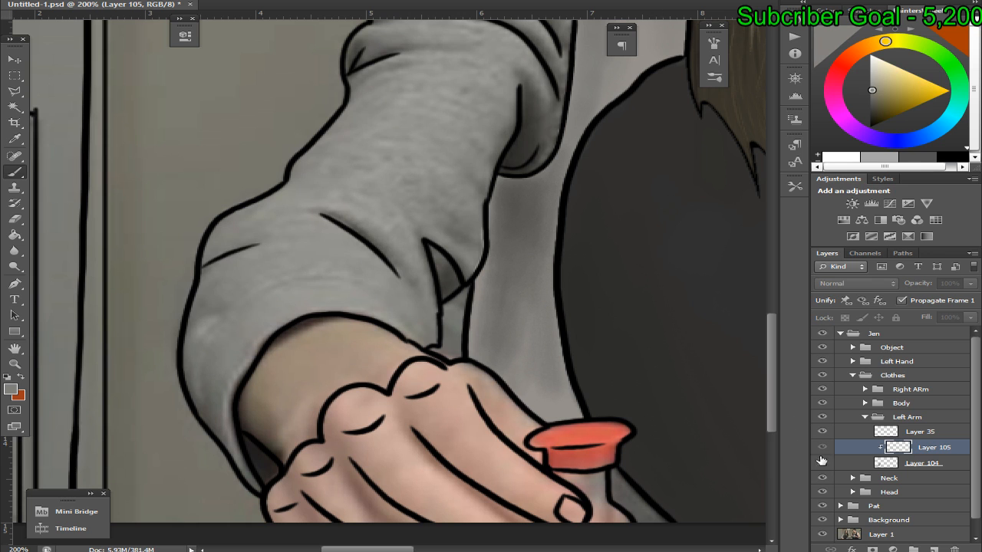
{"action": "left_click", "coordinate": [821, 448]}
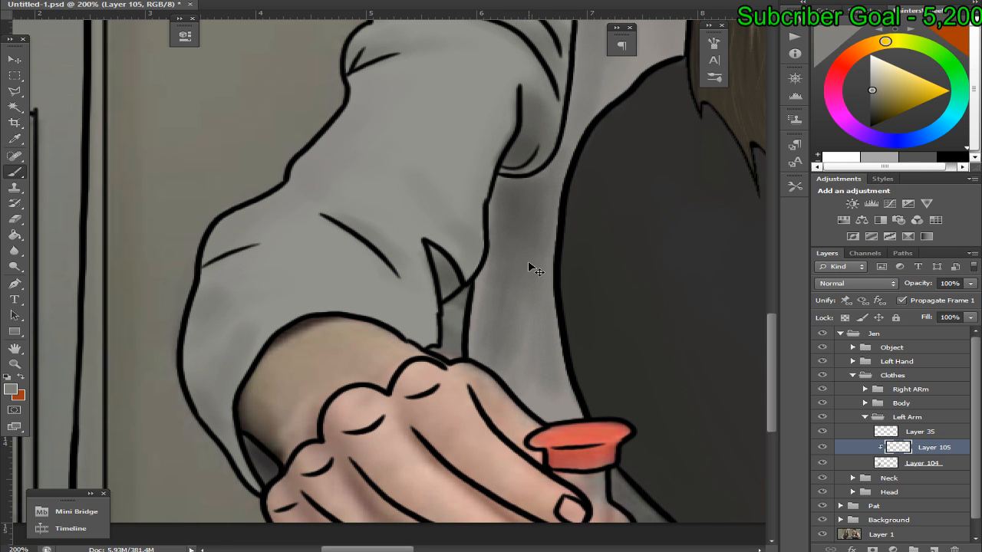
Hide the Layer 1 photo, collapse the Left Arm group and open the Right ARm group for the uncoloured sleeve
{"action": "key", "text": "ctrl+0"}
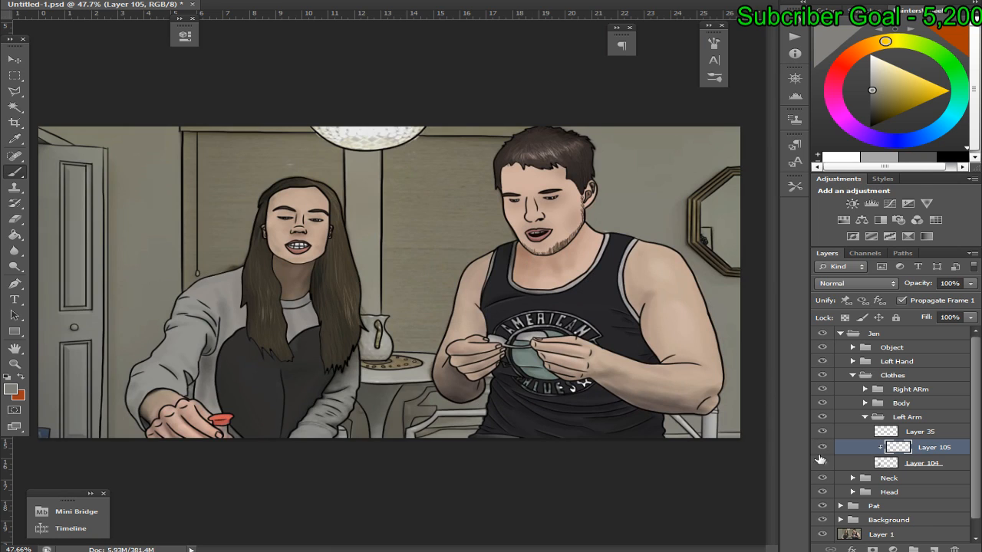
{"action": "left_click", "coordinate": [823, 534]}
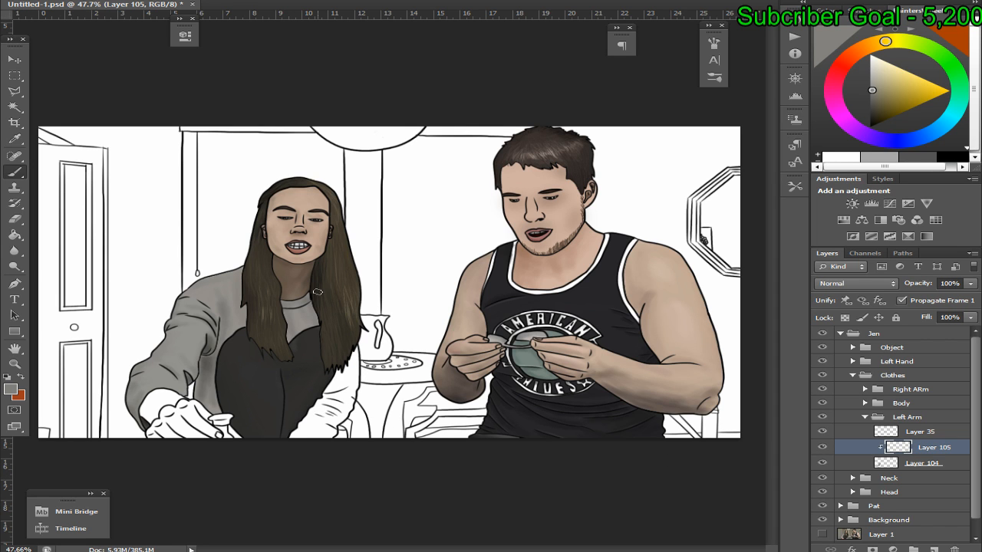
{"action": "scroll", "coordinate": [317, 292], "scroll_direction": "up", "scroll_amount": 5}
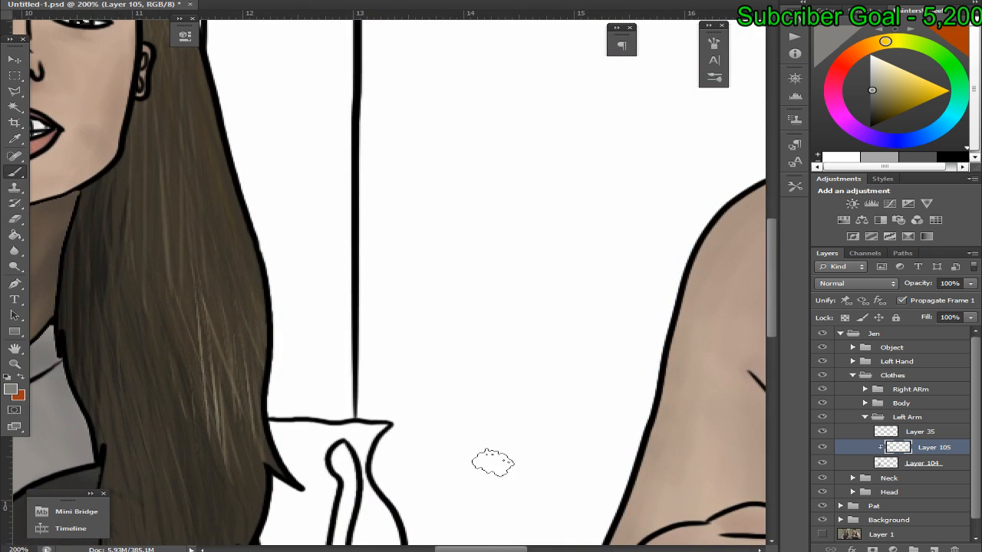
{"action": "scroll", "coordinate": [490, 529], "scroll_direction": "left", "scroll_amount": 5}
{"action": "left_click_drag", "start_coordinate": [772, 322], "coordinate": [483, 549]}
{"action": "left_click", "coordinate": [869, 418]}
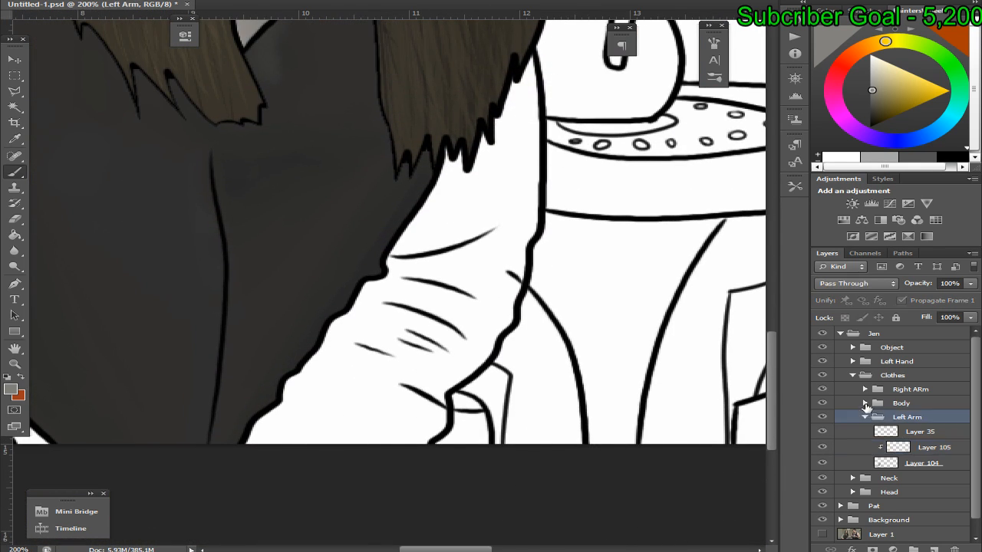
{"action": "left_click", "coordinate": [865, 389]}
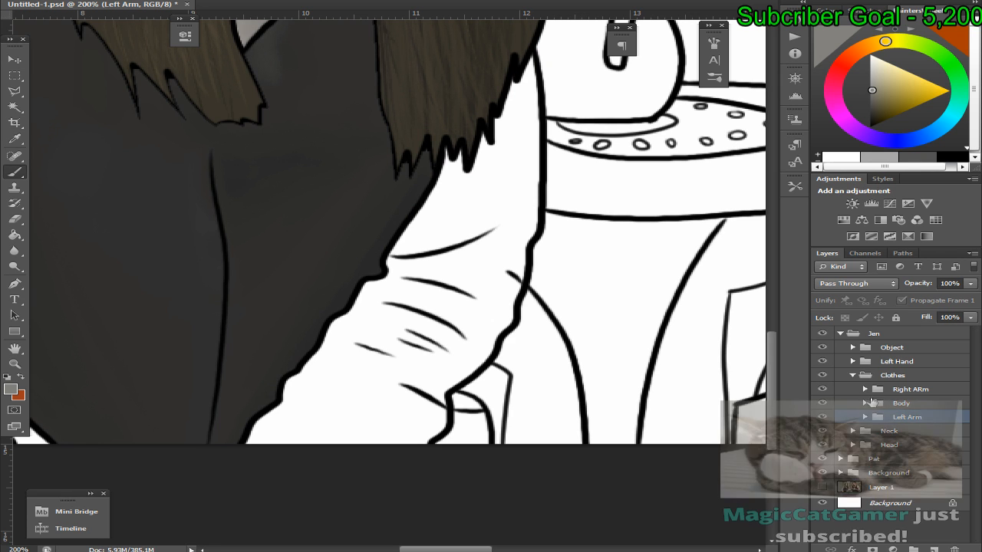
Check the stream preview in OBS and return to Photoshop
{"action": "key", "text": "alt+Tab"}
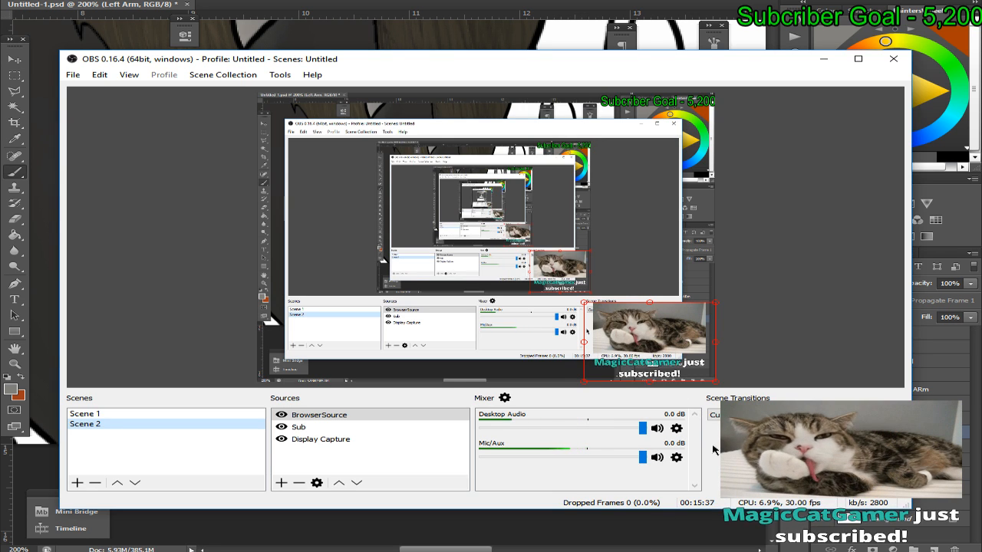
{"action": "key", "text": "alt+Tab"}
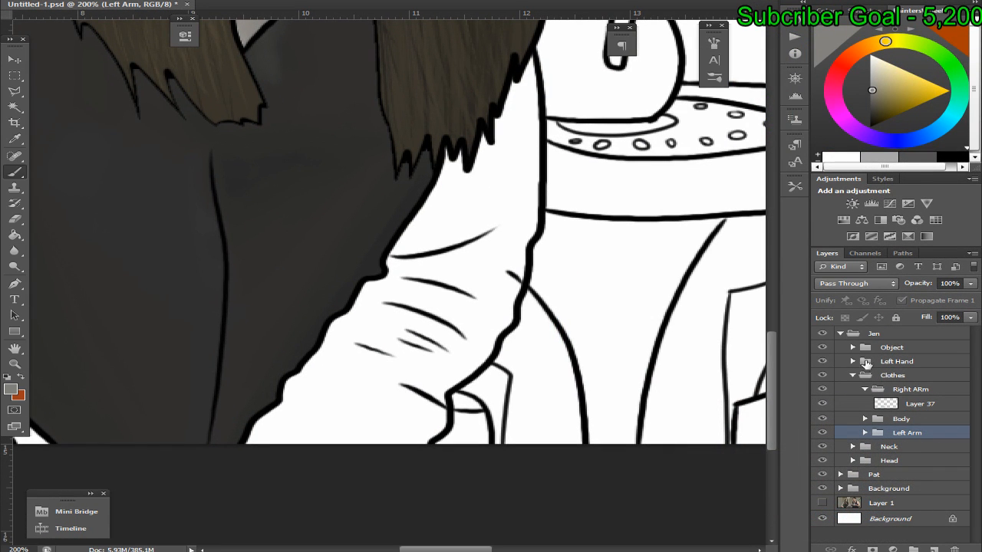
Add a new layer beneath Layer 37 in the Right ARm group, show the photo again and sample a grey from its sleeve
{"action": "left_click", "coordinate": [897, 406]}
{"action": "left_click", "coordinate": [933, 549]}
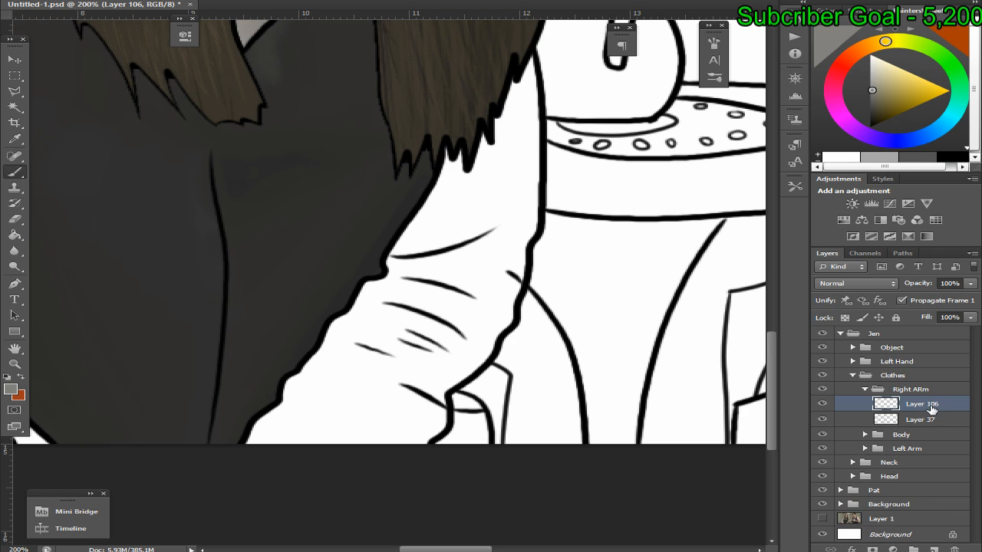
{"action": "left_click_drag", "start_coordinate": [924, 405], "coordinate": [929, 428]}
{"action": "left_click", "coordinate": [823, 519]}
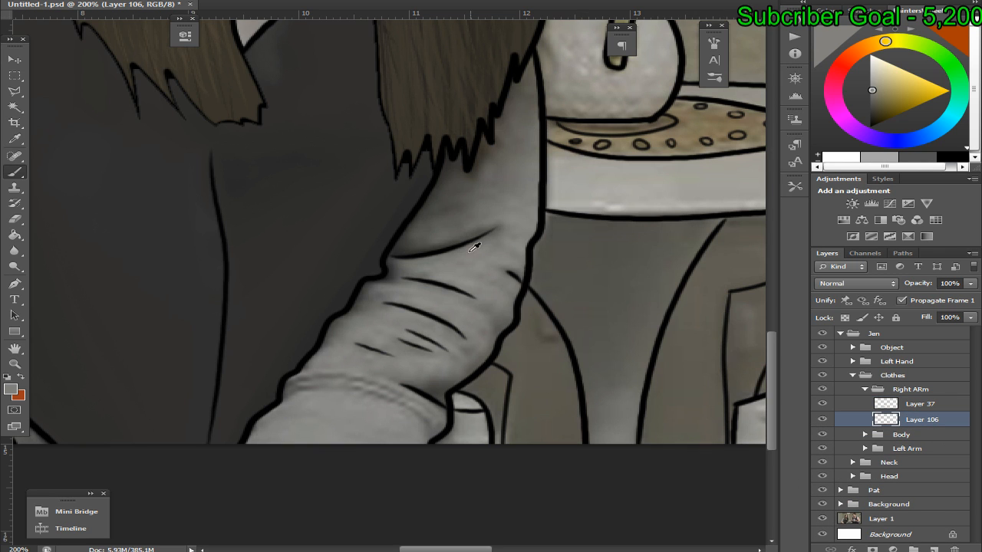
{"action": "left_click", "coordinate": [520, 190]}
Select the whole right sleeve with the Magic Wand, including the areas around the creases, and expand the selection into the outlines
{"action": "right_click", "coordinate": [14, 105]}
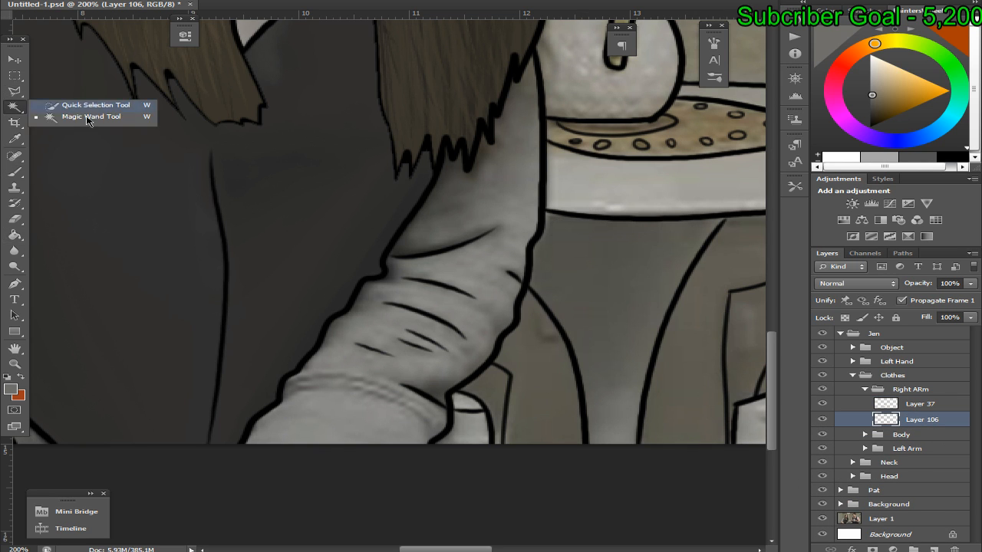
{"action": "left_click", "coordinate": [88, 119]}
{"action": "left_click", "coordinate": [531, 184]}
{"action": "left_click", "coordinate": [455, 219], "text": "shift"}
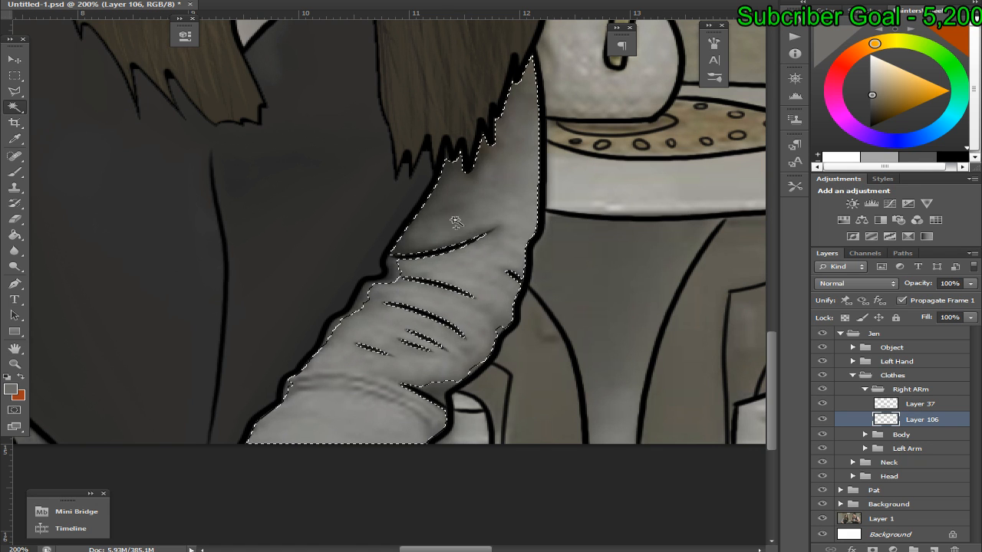
{"action": "left_click", "coordinate": [448, 286], "text": "shift"}
{"action": "left_click", "coordinate": [468, 403], "text": "shift"}
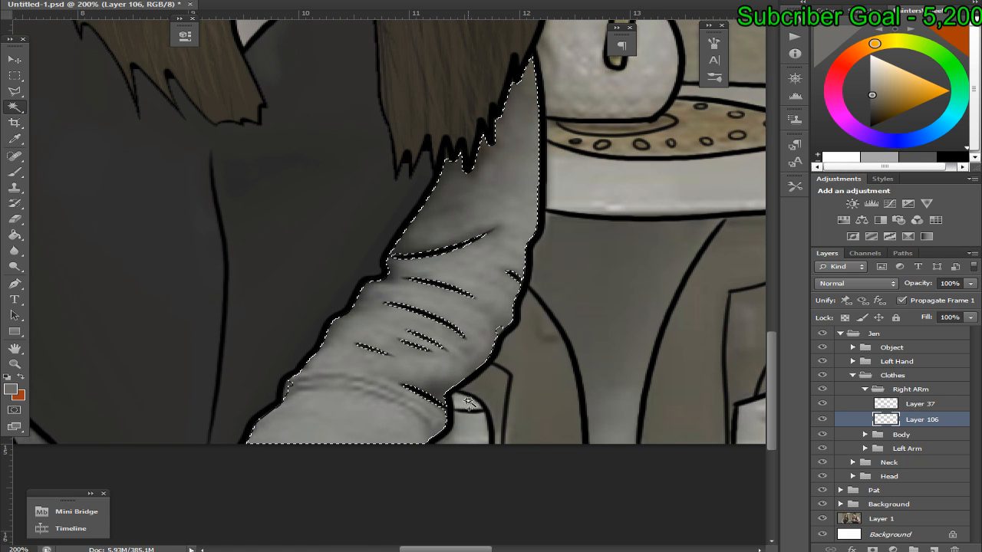
{"action": "left_click", "coordinate": [562, 162]}
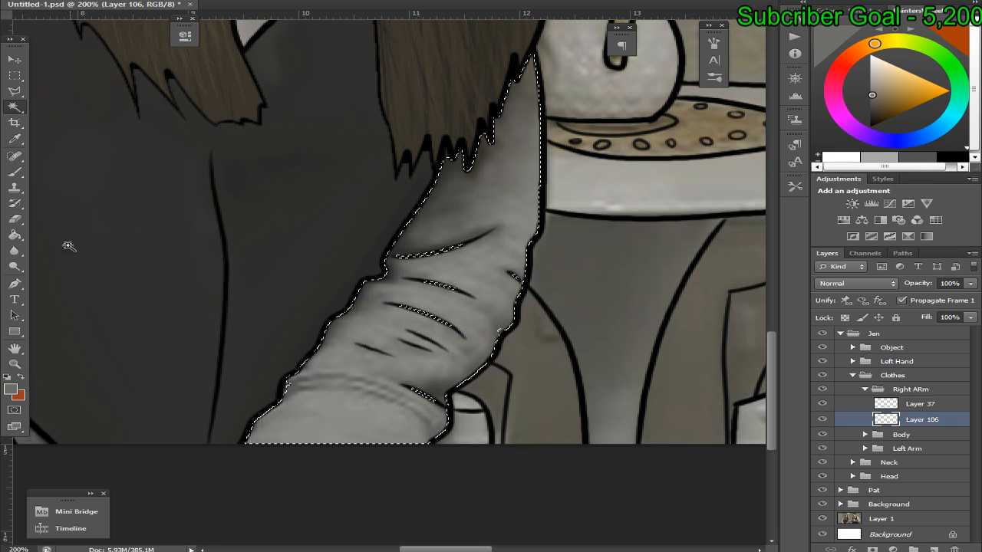
{"action": "left_click", "coordinate": [509, 343]}
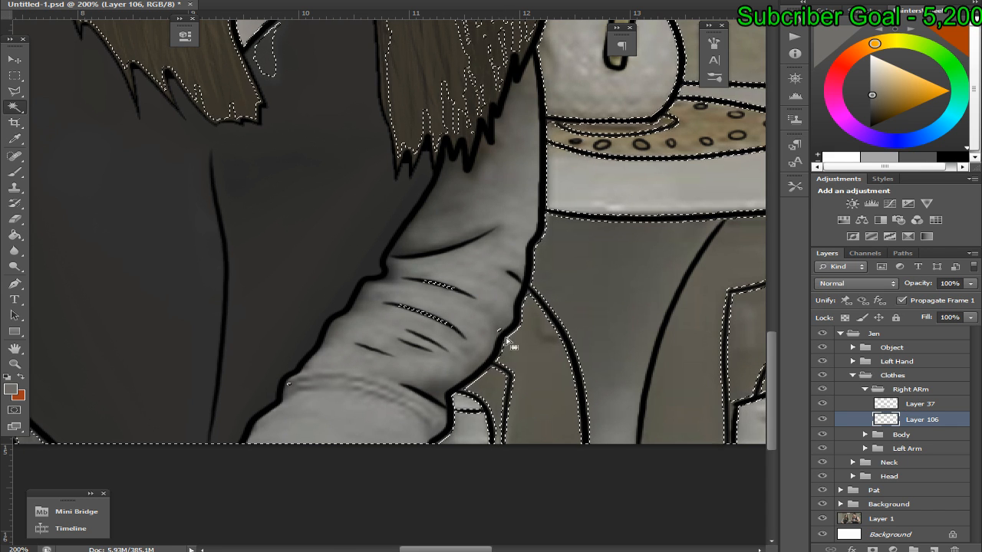
{"action": "key", "text": "ctrl+z"}
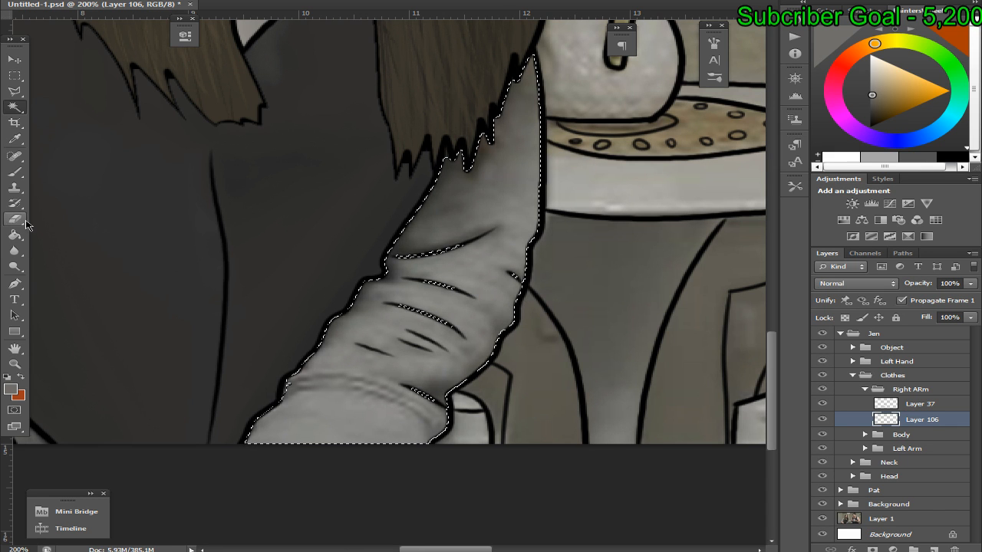
Fill the selected sleeve with the sampled grey on Layer 106 and clear the selection
{"action": "left_click", "coordinate": [14, 235]}
{"action": "left_click", "coordinate": [489, 329]}
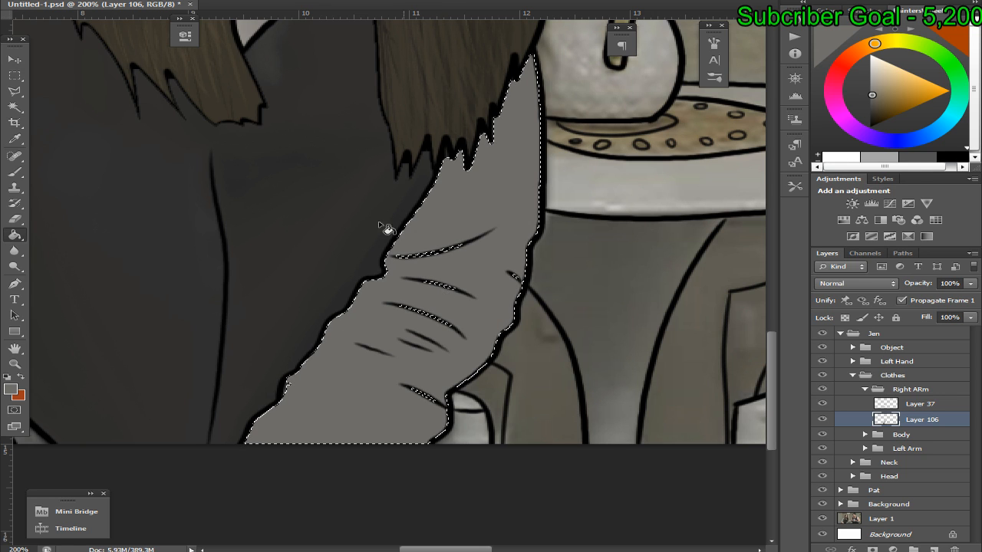
{"action": "left_click", "coordinate": [14, 75]}
{"action": "right_click", "coordinate": [338, 169]}
{"action": "left_click", "coordinate": [398, 176]}
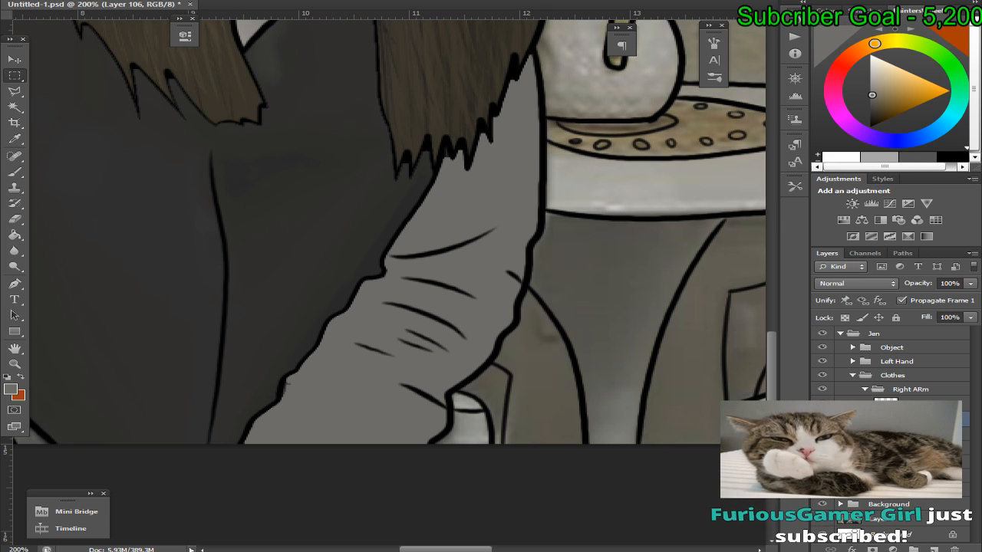
{"action": "key", "text": "alt+Tab"}
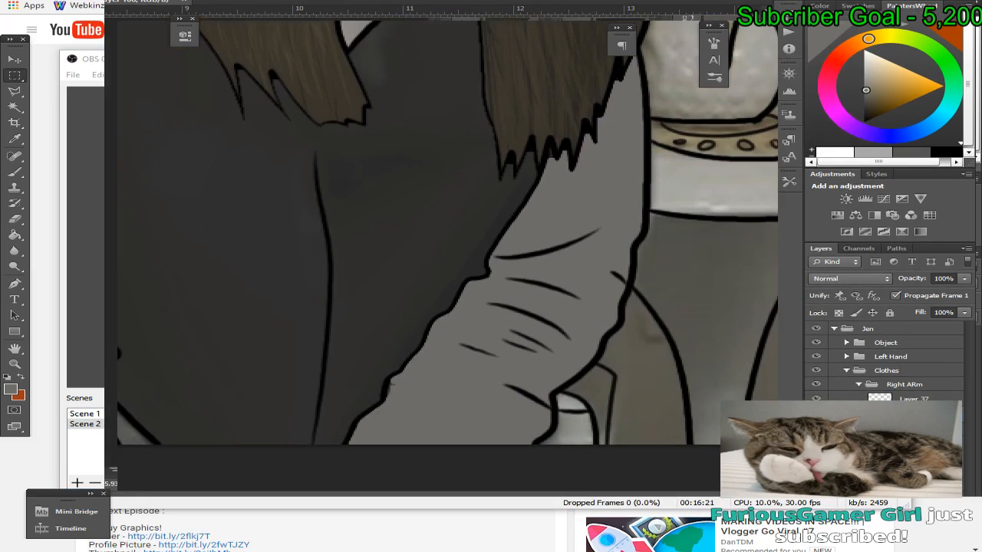
{"action": "key", "text": "alt+Tab"}
{"action": "key", "text": "super+Up"}
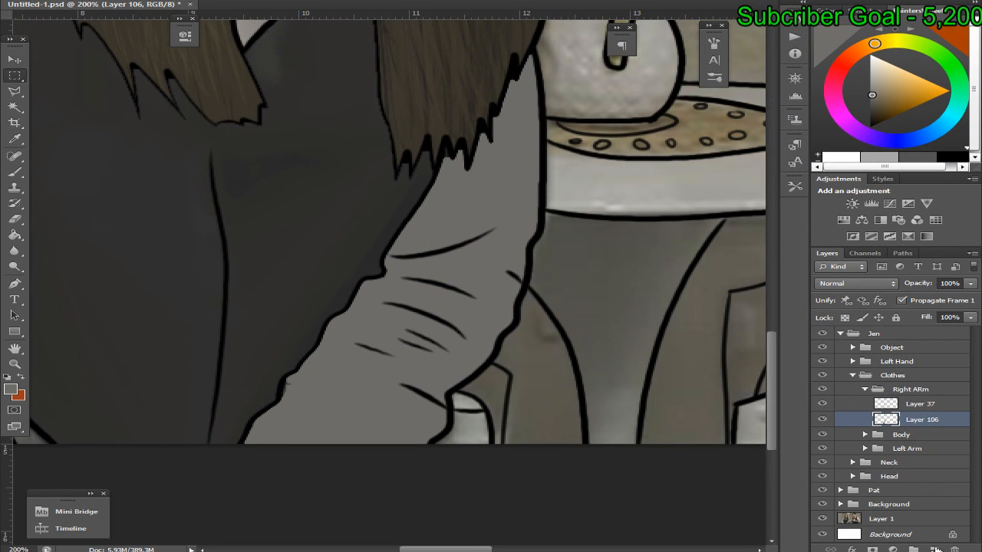
Add a new layer clipped to Layer 106, hide the flat grey to expose the photo's sleeve and switch to the Brush tool
{"action": "left_click", "coordinate": [935, 549]}
{"action": "left_click", "coordinate": [851, 427], "text": "alt"}
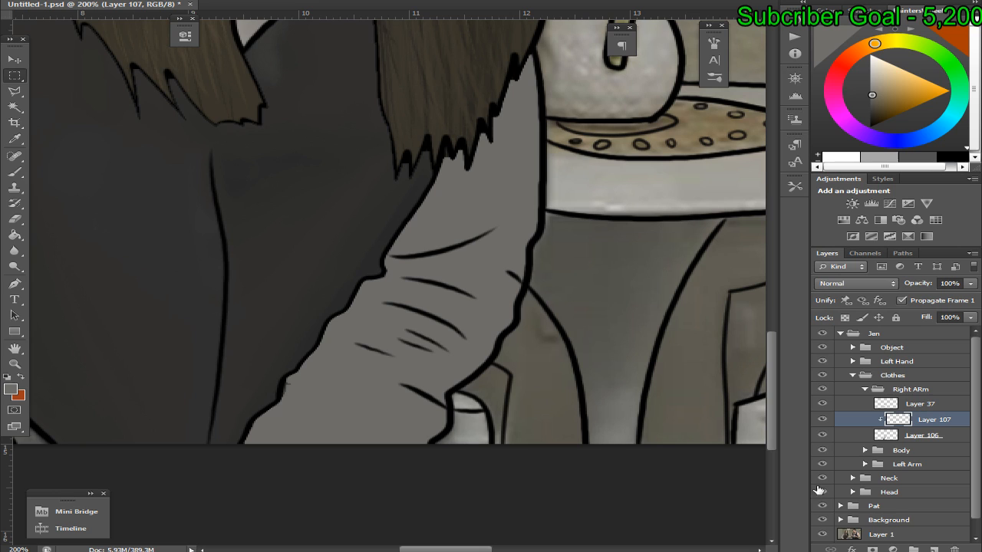
{"action": "left_click", "coordinate": [822, 435]}
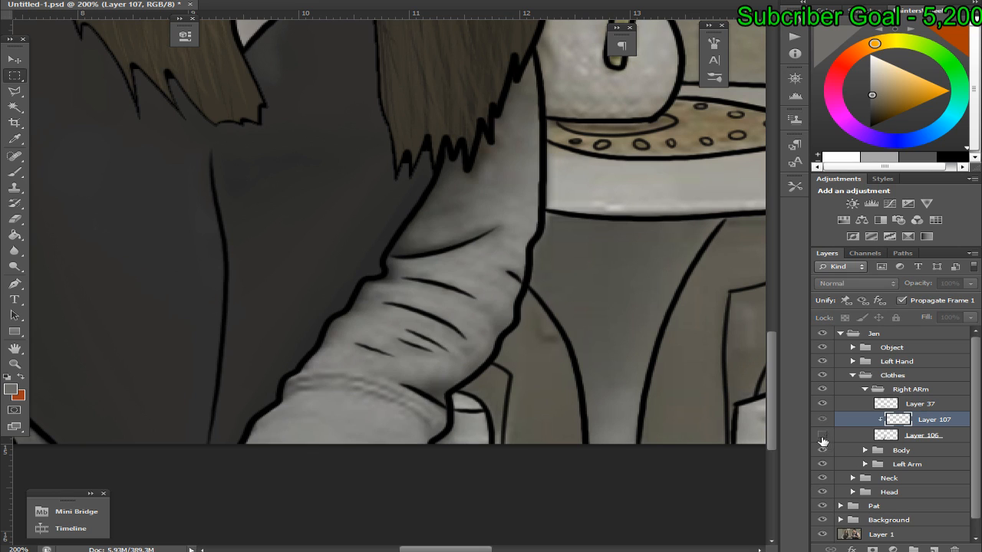
{"action": "left_click", "coordinate": [15, 171]}
{"action": "right_click", "coordinate": [15, 171]}
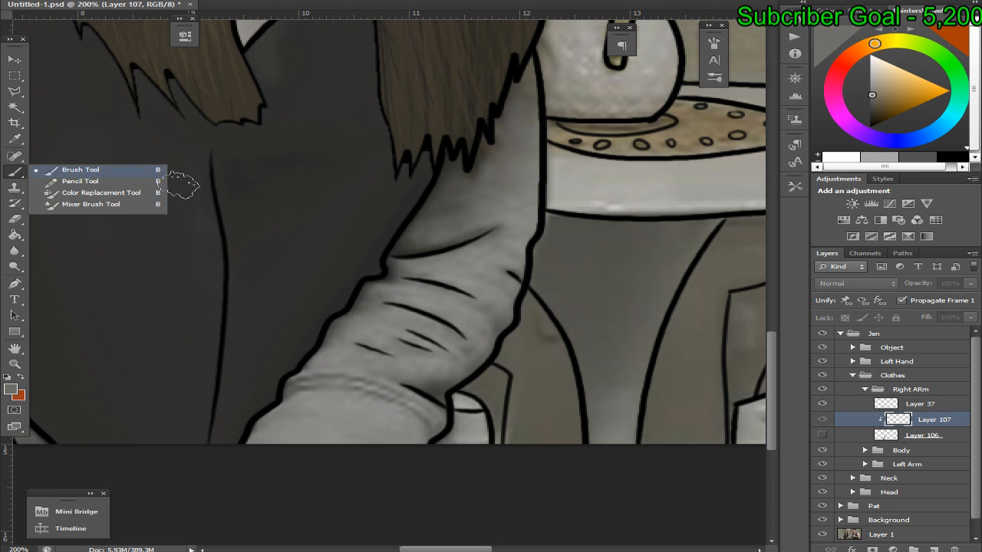
Sample a near-black tone from the photo and brush soft shading above the sleeve's uppermost crease with the flat grey shown again
{"action": "left_click", "coordinate": [593, 336], "text": "alt"}
{"action": "left_click", "coordinate": [822, 434]}
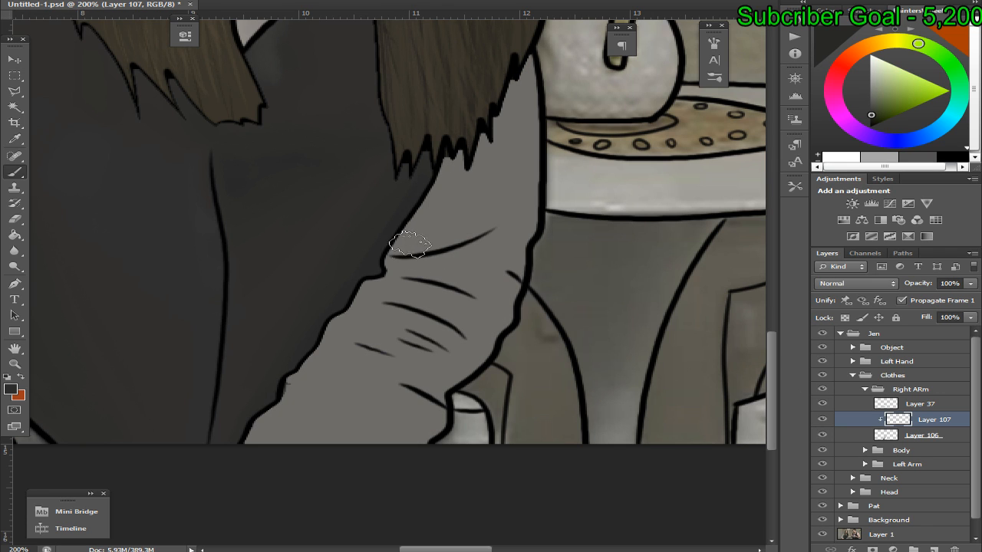
{"action": "mouse_move", "coordinate": [383, 253]}
{"action": "left_mouse_down"}
{"action": "mouse_move", "coordinate": [489, 224]}
{"action": "mouse_move", "coordinate": [401, 252]}
{"action": "mouse_move", "coordinate": [460, 212]}
{"action": "mouse_move", "coordinate": [395, 259]}
{"action": "mouse_move", "coordinate": [390, 245]}
{"action": "mouse_move", "coordinate": [376, 248]}
{"action": "left_mouse_up"}
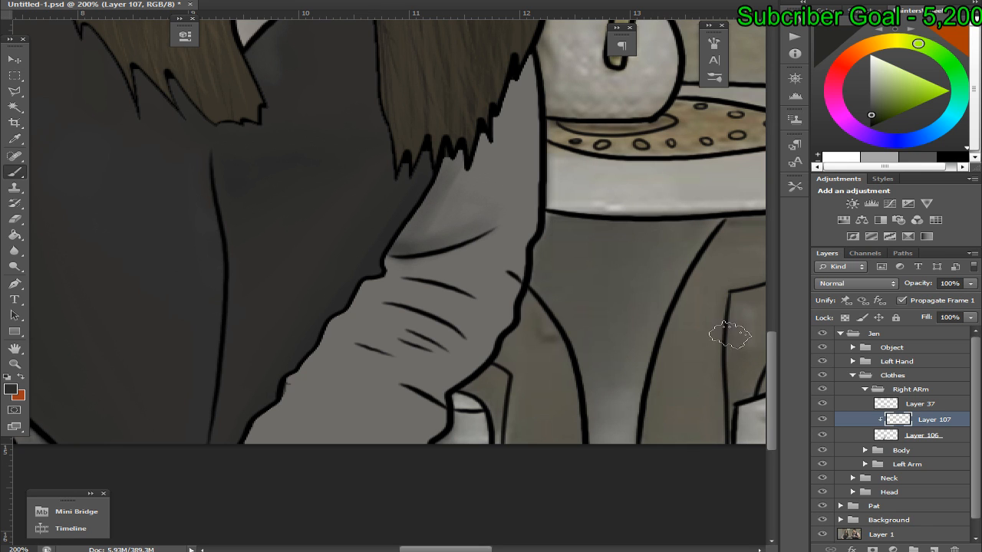
Compare with the photo and shade the sleeve's inner edge below the uppermost crease and the area beside the lowest crease
{"action": "left_click", "coordinate": [822, 435]}
{"action": "left_click", "coordinate": [822, 434]}
{"action": "left_click_drag", "start_coordinate": [379, 247], "coordinate": [375, 275]}
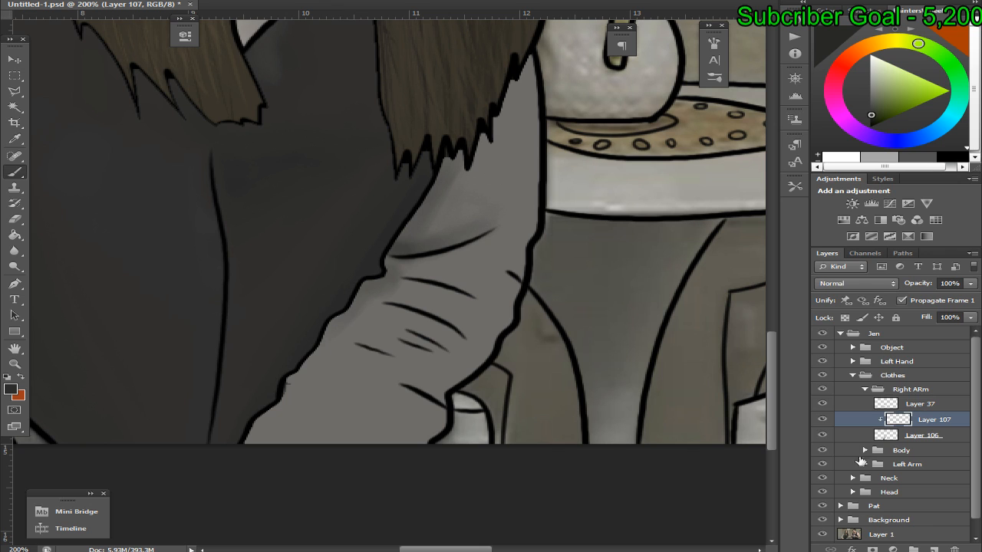
{"action": "left_click", "coordinate": [822, 435]}
{"action": "left_click", "coordinate": [822, 435]}
{"action": "mouse_move", "coordinate": [450, 401]}
{"action": "left_mouse_down"}
{"action": "mouse_move", "coordinate": [432, 401]}
{"action": "mouse_move", "coordinate": [479, 368]}
{"action": "left_mouse_up"}
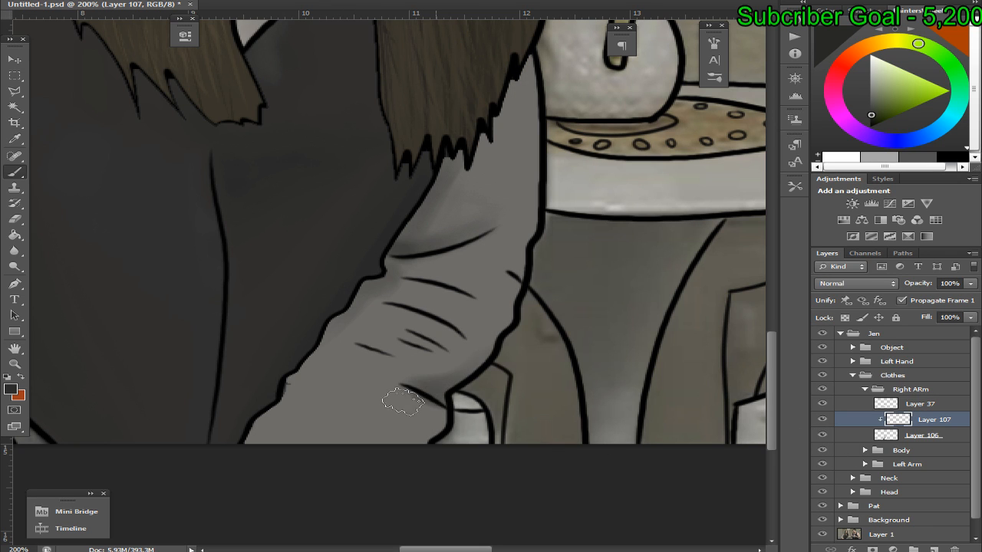
Sample a mid grey from the photo and brush shading along the sleeve's outer edge above the lowest crease
{"action": "left_click", "coordinate": [822, 435]}
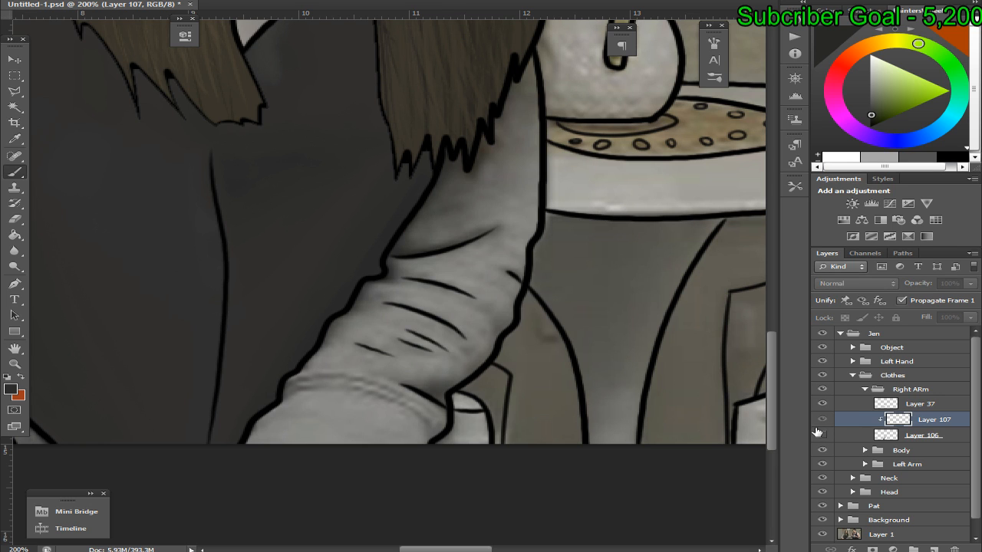
{"action": "left_click", "coordinate": [822, 435]}
{"action": "left_click", "coordinate": [493, 336], "text": "alt"}
{"action": "mouse_move", "coordinate": [493, 336]}
{"action": "left_mouse_down"}
{"action": "mouse_move", "coordinate": [504, 324]}
{"action": "mouse_move", "coordinate": [506, 340]}
{"action": "mouse_move", "coordinate": [465, 378]}
{"action": "left_mouse_up"}
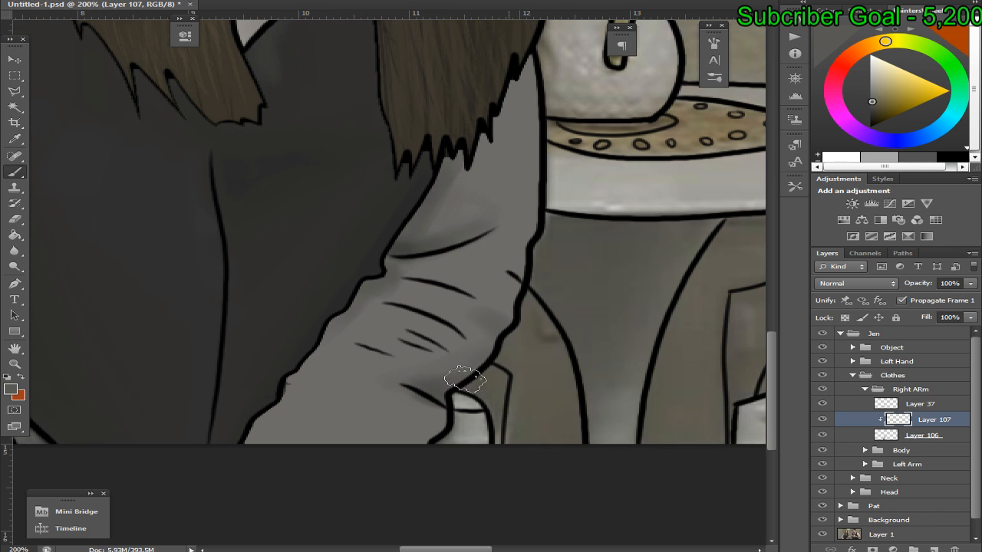
Compare with the photo and brush a touch of dark shading onto the sleeve just beneath the hair tips
{"action": "left_click", "coordinate": [822, 434]}
{"action": "left_click", "coordinate": [822, 434]}
{"action": "left_click", "coordinate": [823, 434]}
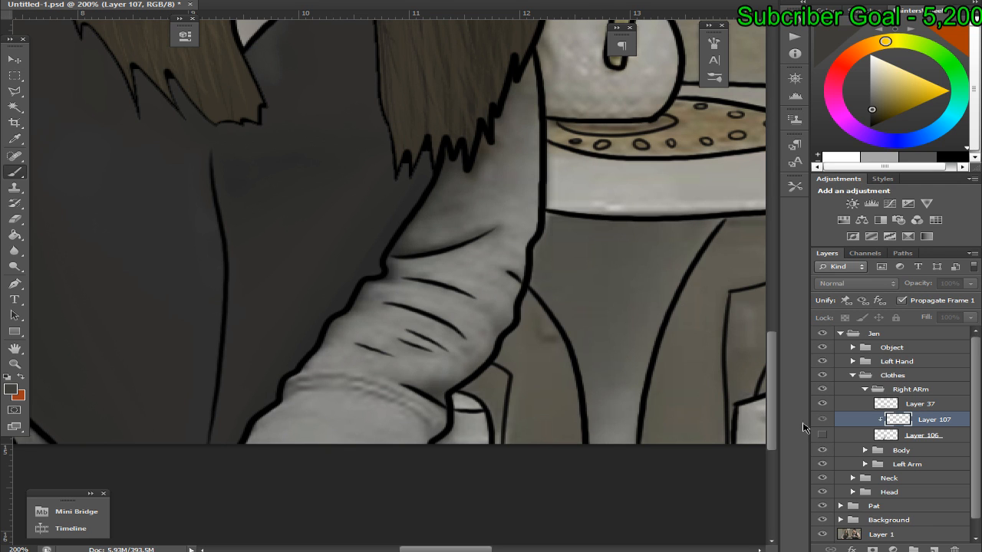
{"action": "left_click", "coordinate": [822, 434]}
{"action": "mouse_move", "coordinate": [462, 151]}
{"action": "left_mouse_down"}
{"action": "mouse_move", "coordinate": [496, 115]}
{"action": "mouse_move", "coordinate": [484, 137]}
{"action": "mouse_move", "coordinate": [494, 95]}
{"action": "mouse_move", "coordinate": [492, 115]}
{"action": "mouse_move", "coordinate": [516, 80]}
{"action": "mouse_move", "coordinate": [466, 158]}
{"action": "left_mouse_up"}
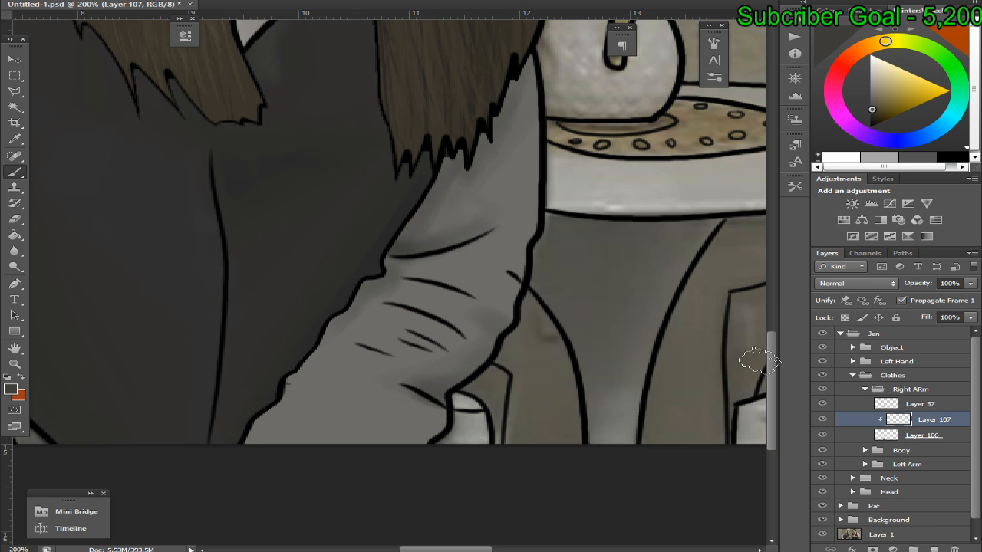
Sample a mid grey from the photo near the small creases for shading the sleeve and show the flat grey again
{"action": "left_click", "coordinate": [822, 435]}
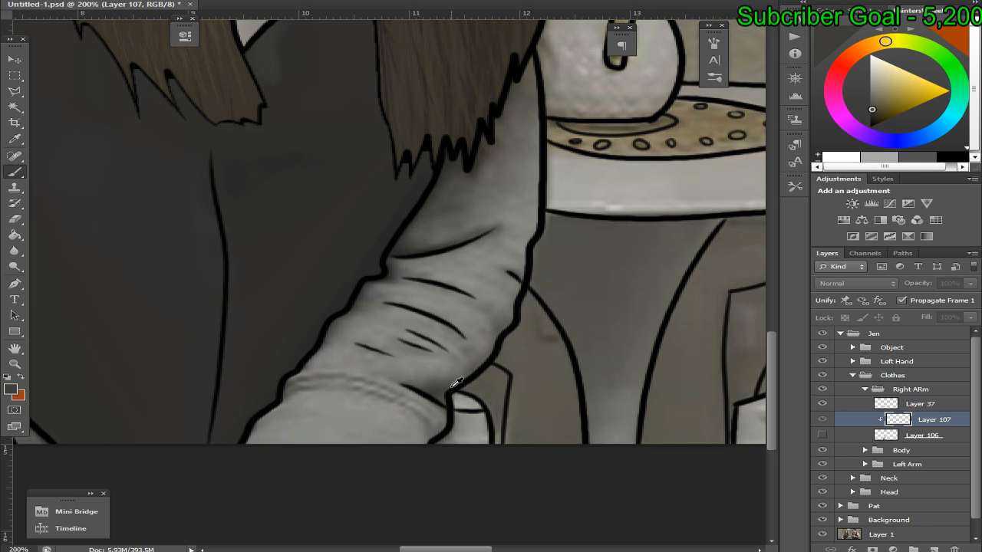
{"action": "left_click", "coordinate": [475, 343], "text": "alt"}
{"action": "left_click", "coordinate": [824, 435]}
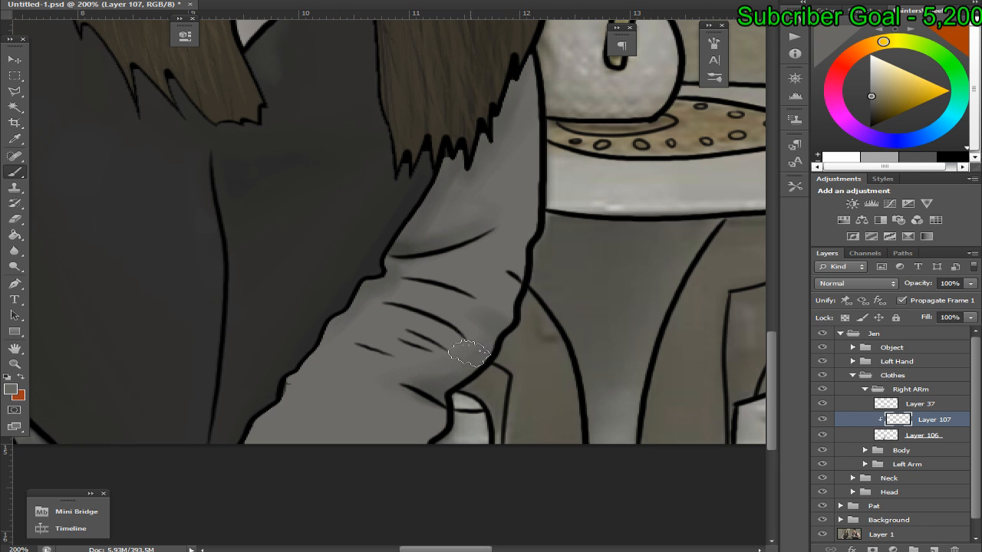
Hide the flat grey and sample a lighter grey from the photo just below the sleeve's uppermost crease
{"action": "left_click", "coordinate": [823, 435]}
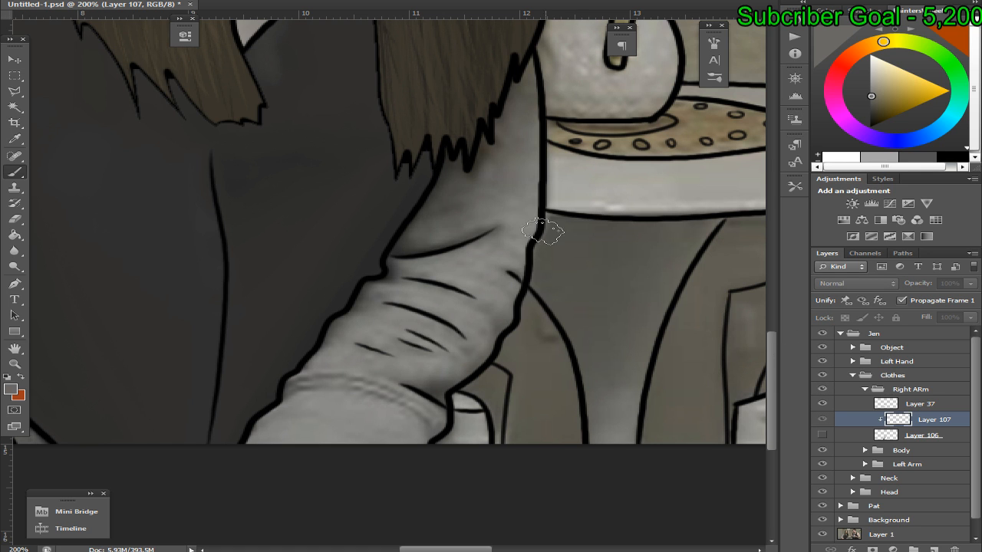
{"action": "left_click", "coordinate": [502, 249], "text": "alt"}
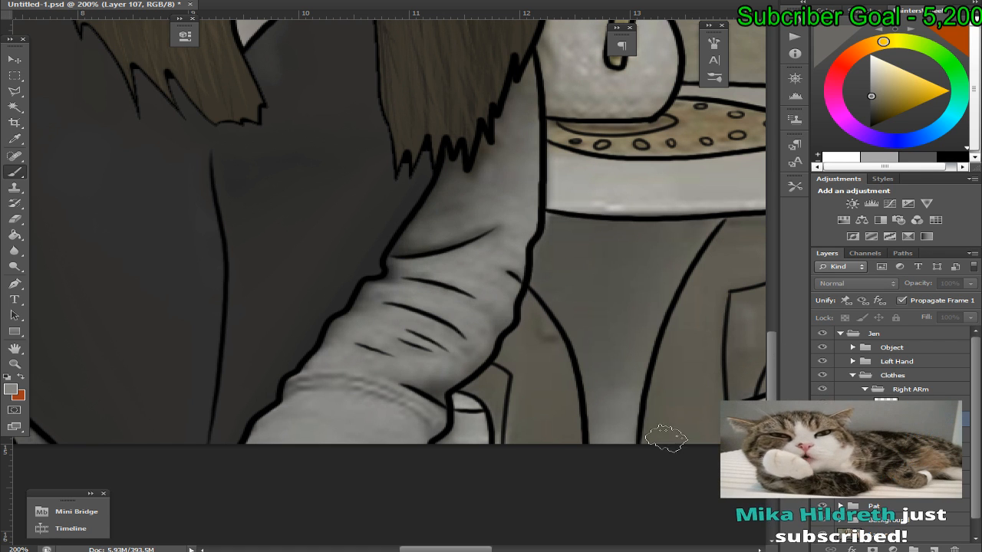
Switch to OBS to check the stream preview and return to Photoshop
{"action": "key", "text": "alt+Tab"}
{"action": "key", "text": "alt+Tab"}
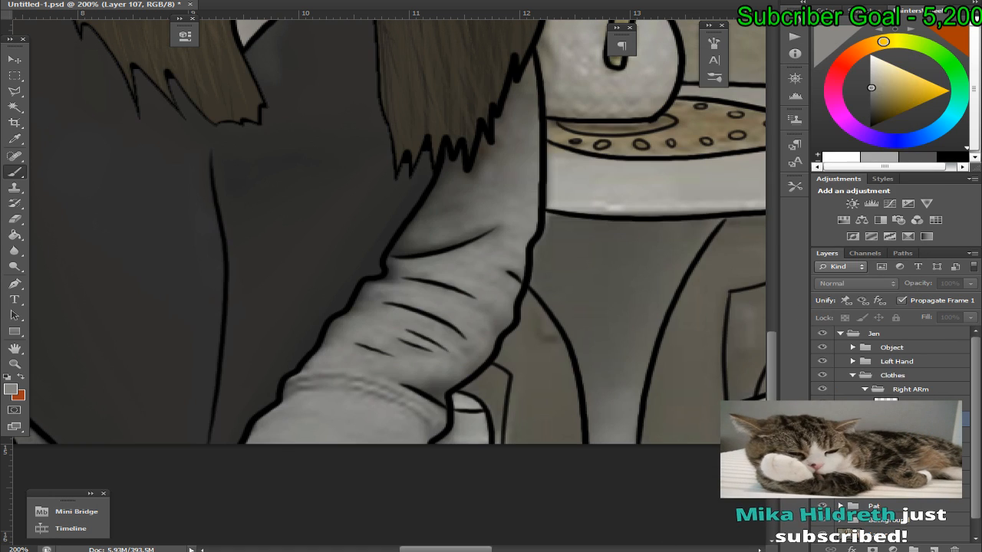
{"action": "key", "text": "alt+Tab"}
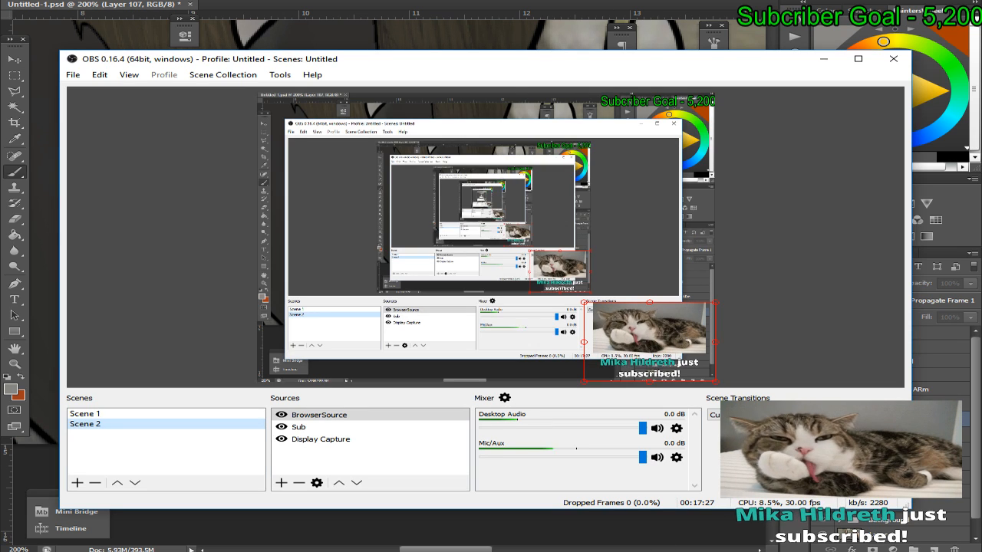
{"action": "key", "text": "alt+Tab"}
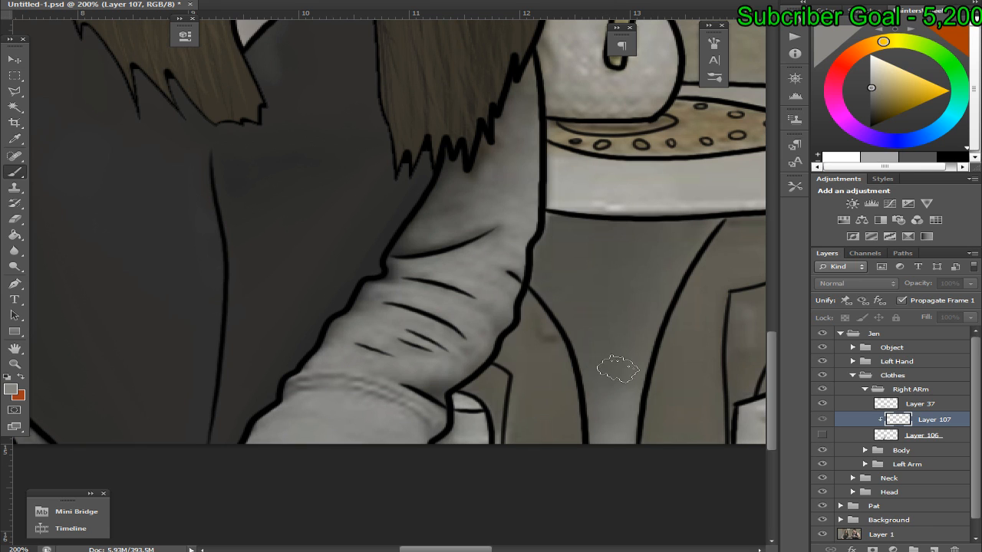
Compare with the photo and brush light grey highlights below the uppermost crease and toward the sleeve's outer edge
{"action": "left_click", "coordinate": [821, 437]}
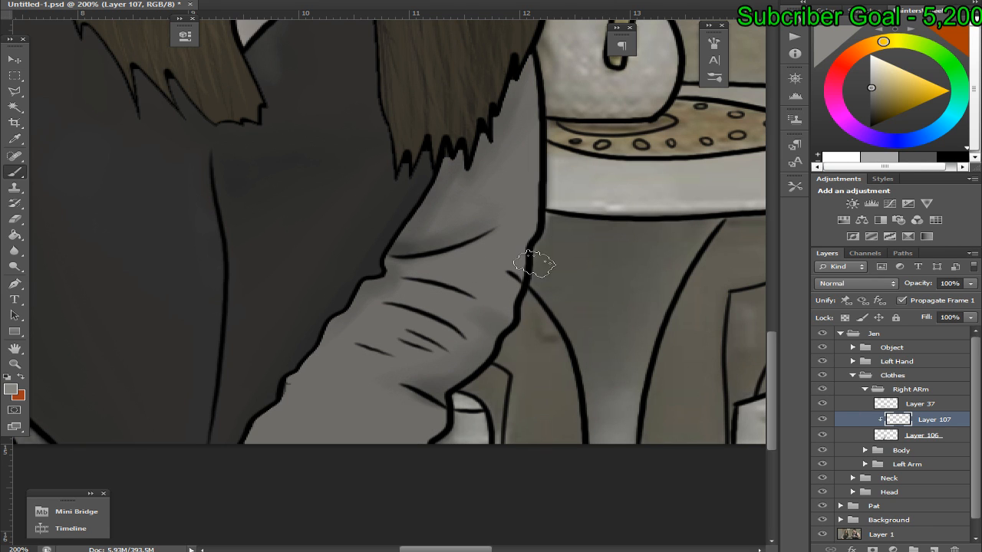
{"action": "left_click", "coordinate": [821, 436]}
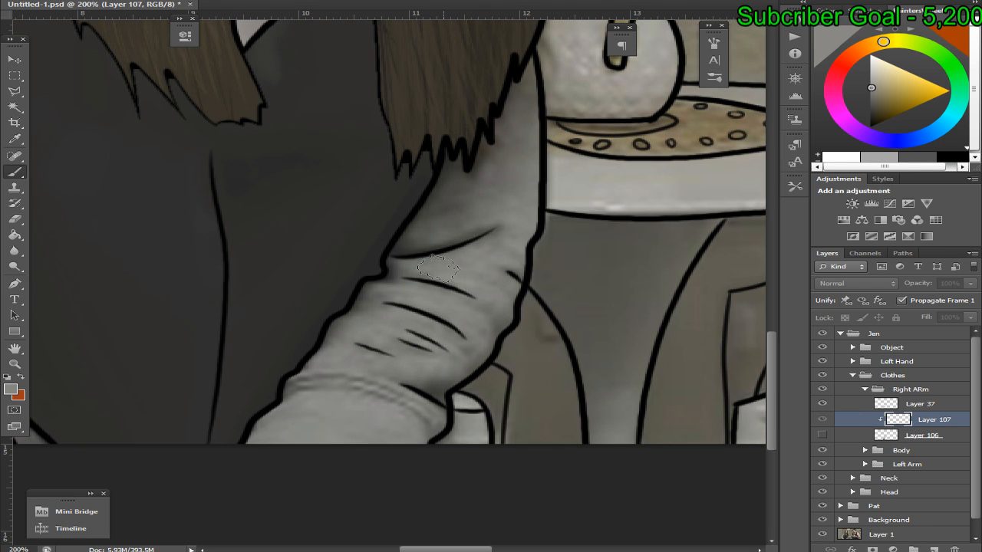
{"action": "left_click", "coordinate": [821, 435]}
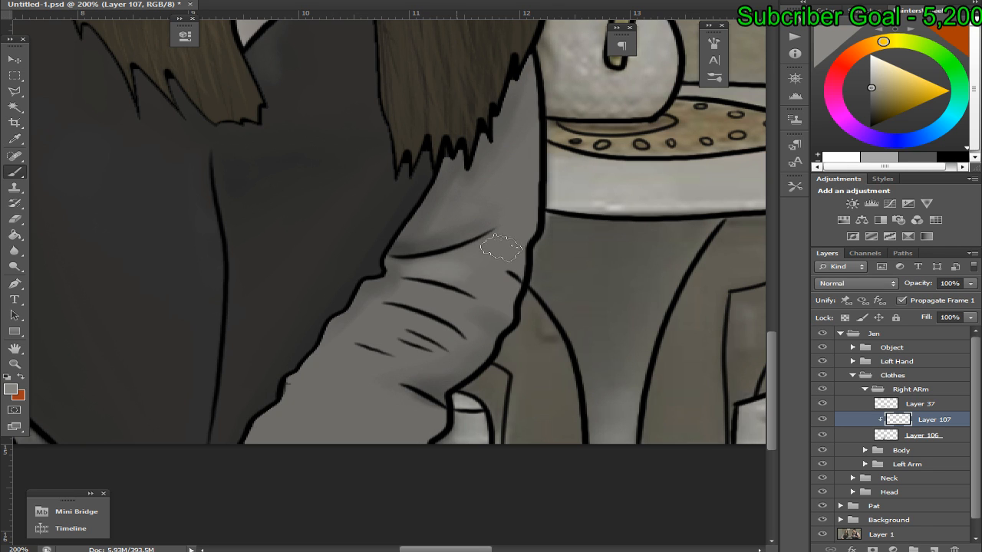
{"action": "left_click", "coordinate": [821, 419]}
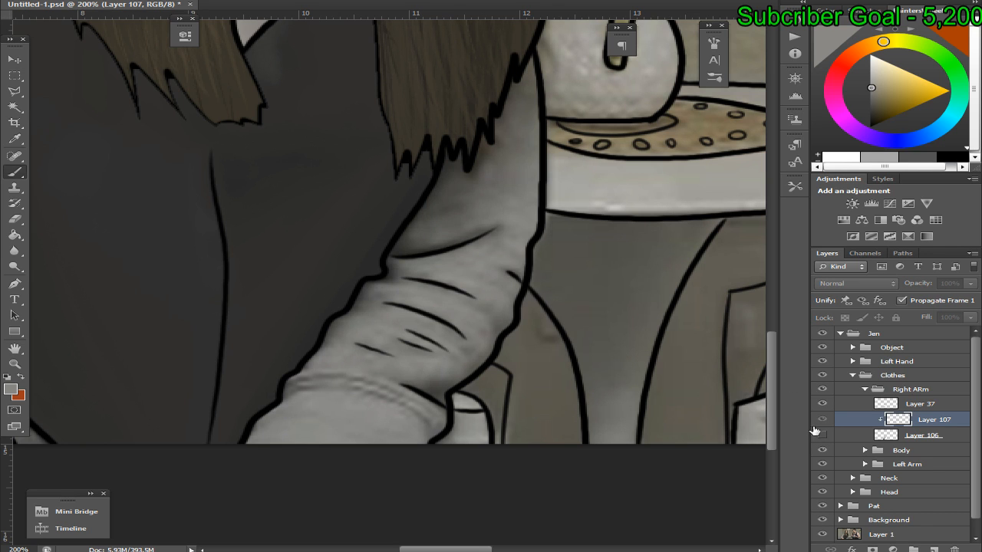
{"action": "left_click", "coordinate": [821, 435]}
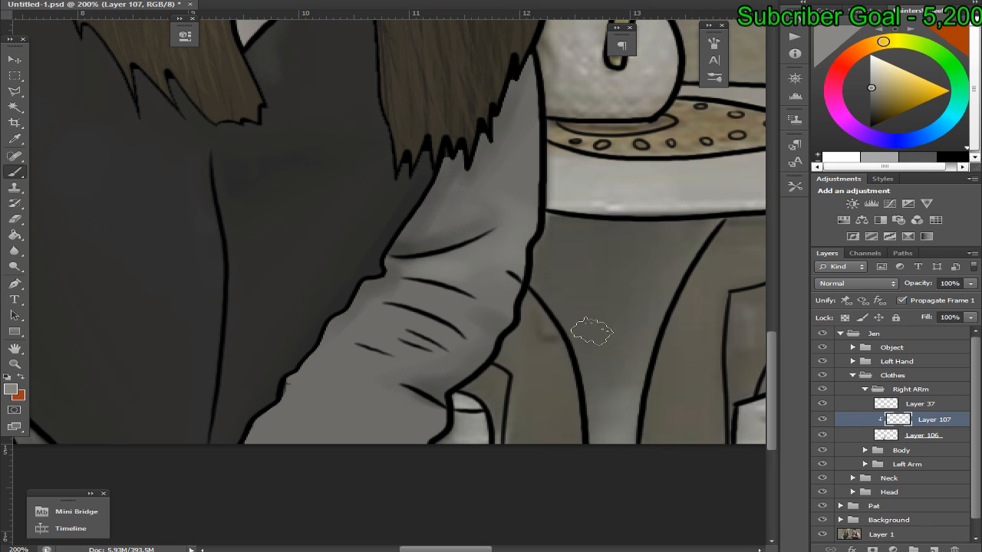
Sample a light grey from the photo and brush soft highlights on the lower sleeve and among the small creases
{"action": "left_click", "coordinate": [822, 435]}
{"action": "left_click", "coordinate": [822, 436]}
{"action": "left_click", "coordinate": [822, 435]}
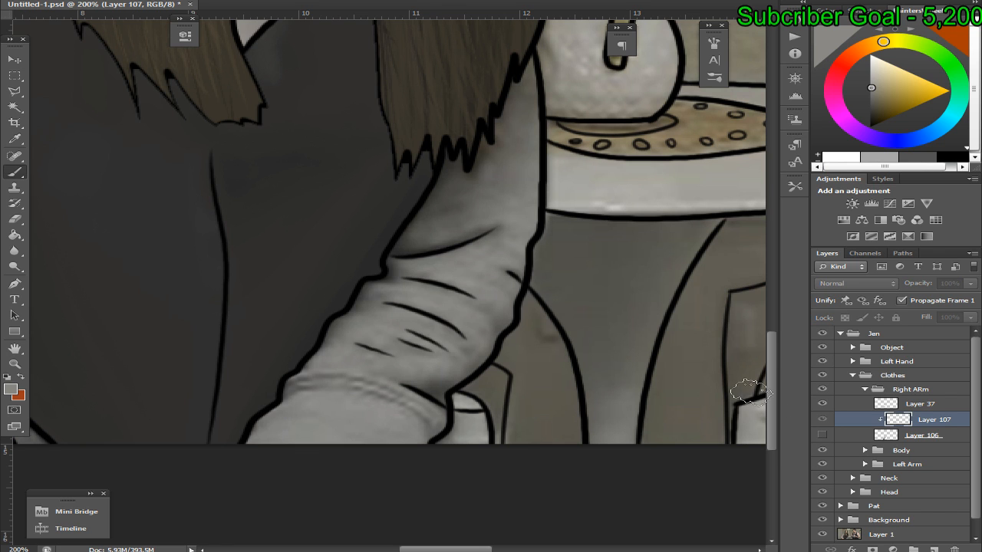
{"action": "mouse_move", "coordinate": [373, 324]}
{"action": "left_mouse_down"}
{"action": "mouse_move", "coordinate": [306, 351]}
{"action": "mouse_move", "coordinate": [344, 373]}
{"action": "mouse_move", "coordinate": [371, 410]}
{"action": "mouse_move", "coordinate": [379, 403]}
{"action": "left_mouse_up"}
{"action": "left_click", "coordinate": [822, 434]}
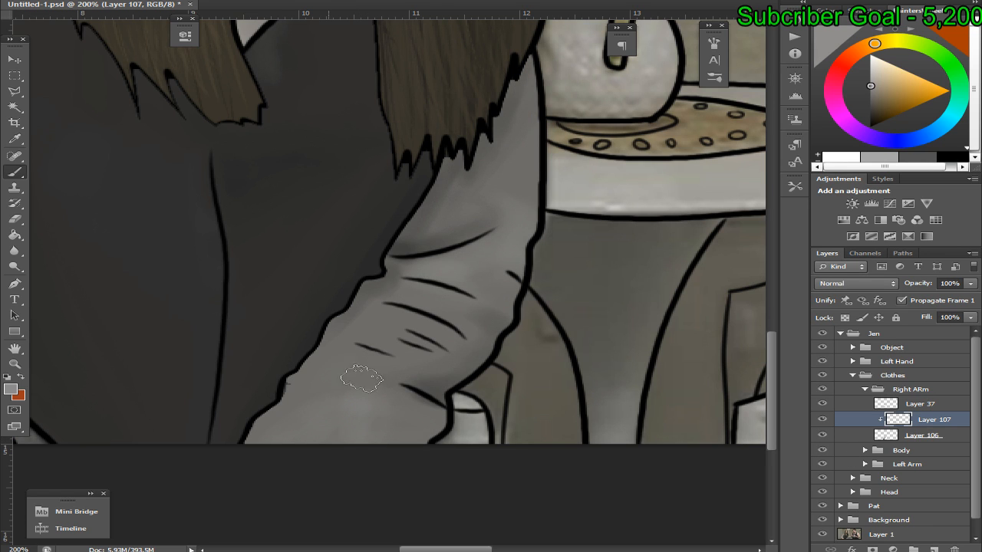
{"action": "mouse_move", "coordinate": [413, 336]}
{"action": "left_mouse_down"}
{"action": "mouse_move", "coordinate": [445, 343]}
{"action": "mouse_move", "coordinate": [407, 373]}
{"action": "mouse_move", "coordinate": [372, 354]}
{"action": "mouse_move", "coordinate": [436, 361]}
{"action": "mouse_move", "coordinate": [358, 356]}
{"action": "mouse_move", "coordinate": [442, 353]}
{"action": "left_mouse_up"}
Keep Layer 107 active, compare with the photo and sample a mid grey beside the sleeve's middle creases
{"action": "left_click", "coordinate": [840, 438]}
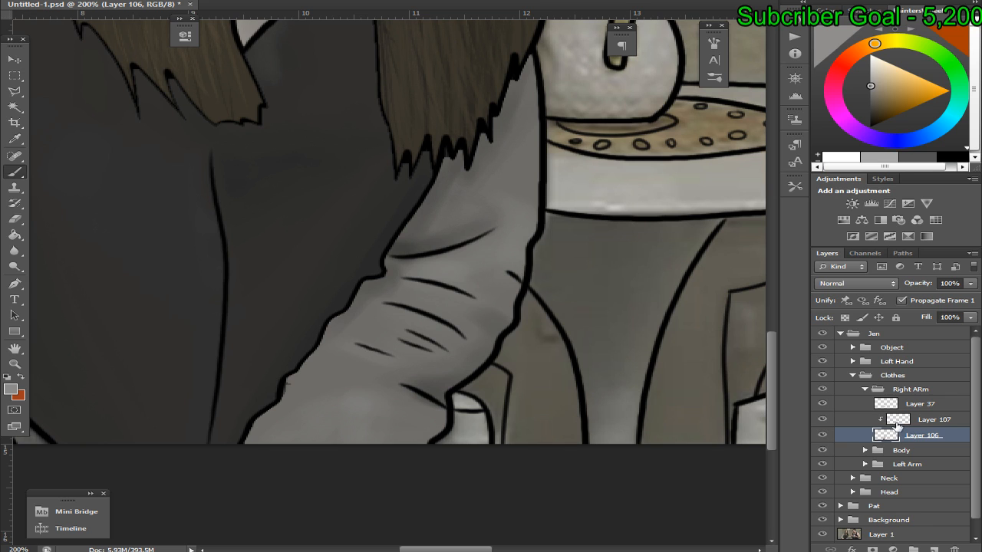
{"action": "key", "text": "ctrl+z"}
{"action": "left_click", "coordinate": [823, 437]}
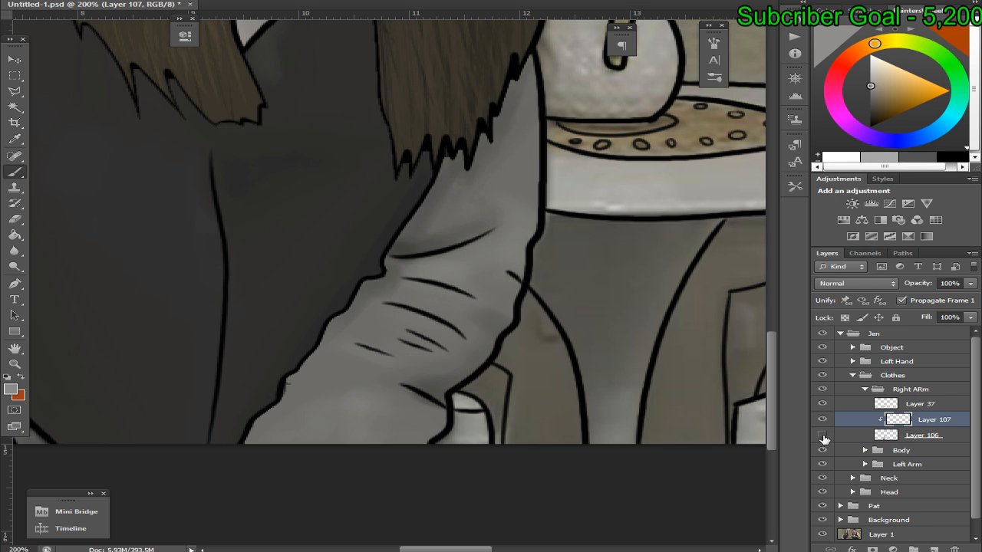
{"action": "left_click", "coordinate": [822, 435]}
{"action": "left_click", "coordinate": [822, 420]}
{"action": "left_click", "coordinate": [822, 434]}
{"action": "left_click", "coordinate": [479, 307], "text": "alt"}
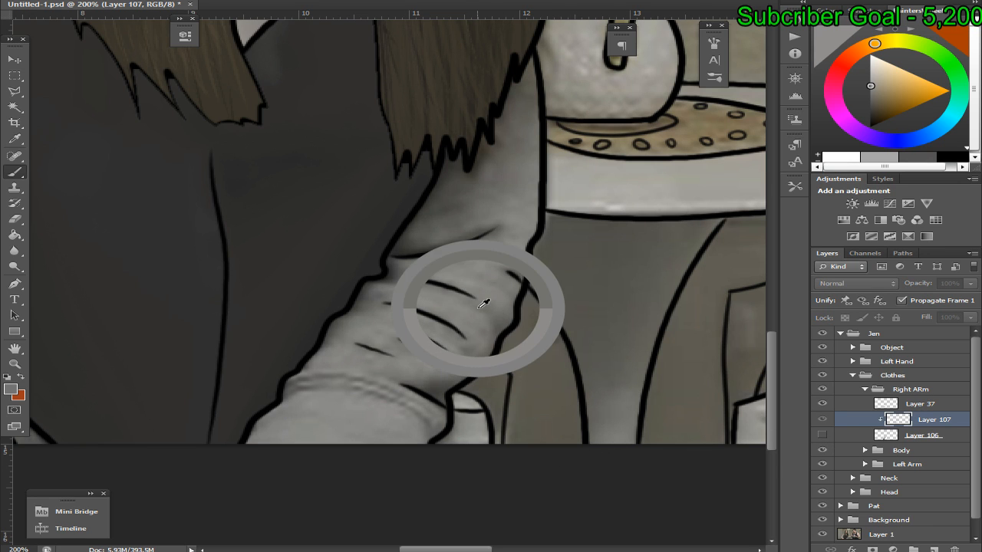
{"action": "left_click", "coordinate": [531, 312], "text": "alt"}
{"action": "left_click", "coordinate": [822, 434]}
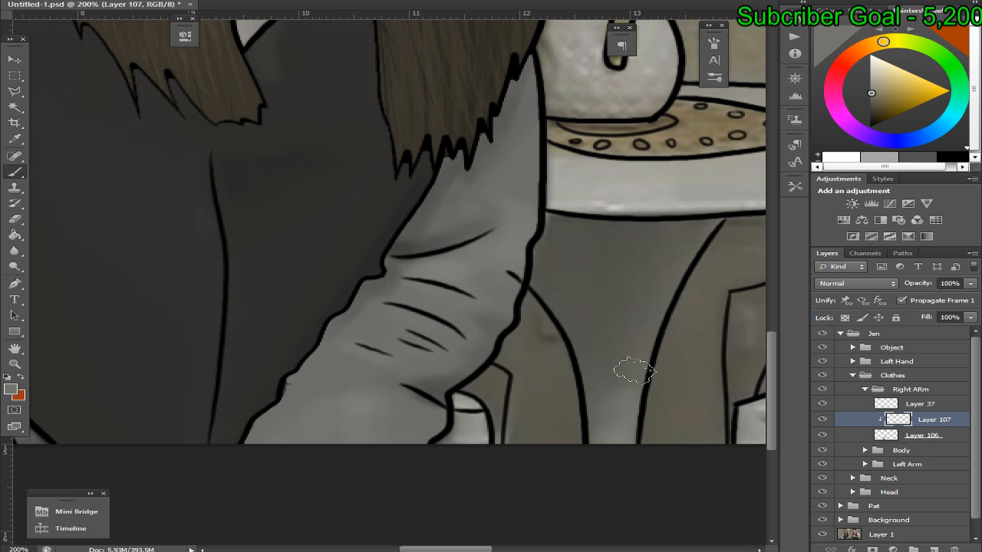
Sample a darker grey from the photo's cuff seam and add a new layer above Layer 107 with the flat grey shown
{"action": "left_click", "coordinate": [822, 435]}
{"action": "left_click", "coordinate": [822, 435]}
{"action": "left_click", "coordinate": [822, 435]}
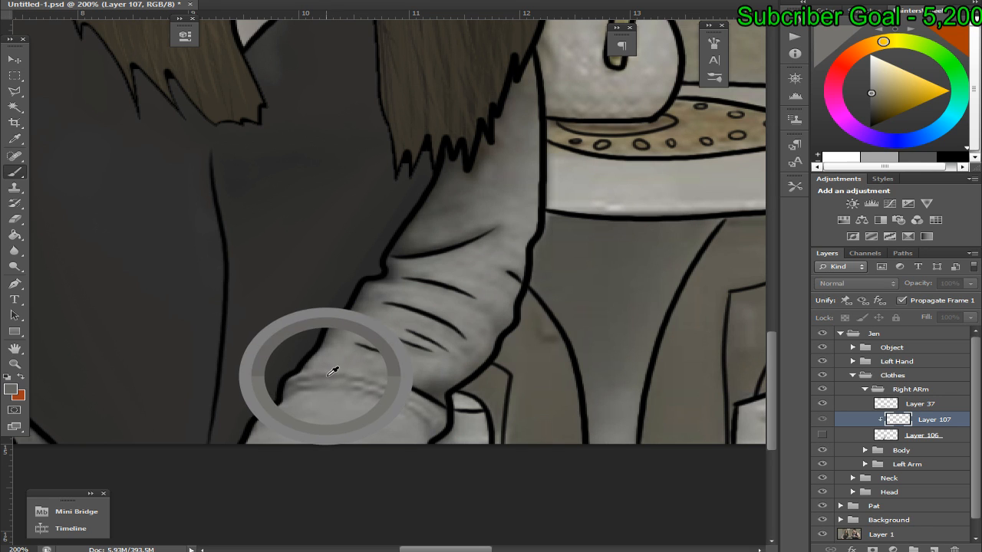
{"action": "left_click", "coordinate": [933, 549]}
{"action": "left_click", "coordinate": [822, 450]}
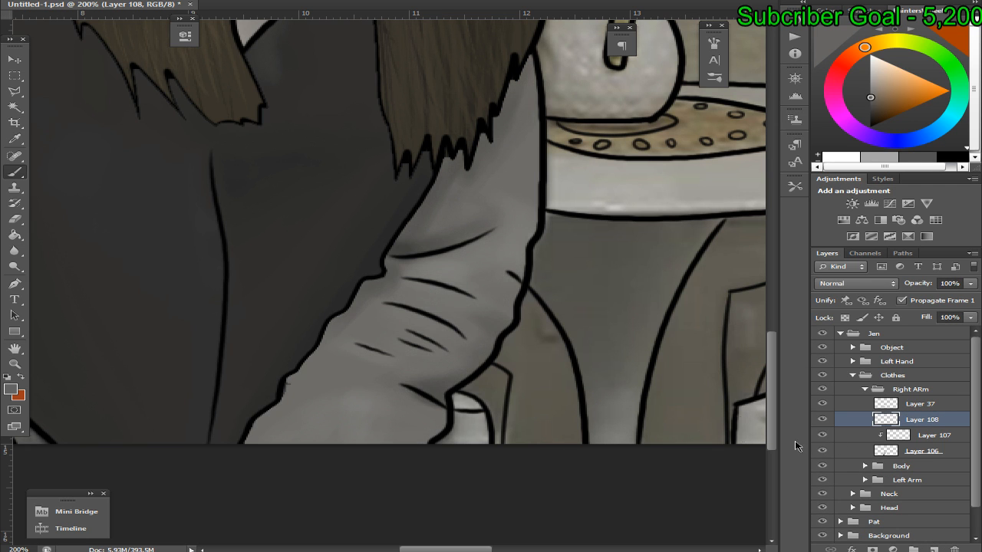
Choose the 33 px hard round brush preset and reduce its size
{"action": "left_click", "coordinate": [33, 0]}
{"action": "left_click", "coordinate": [55, 0]}
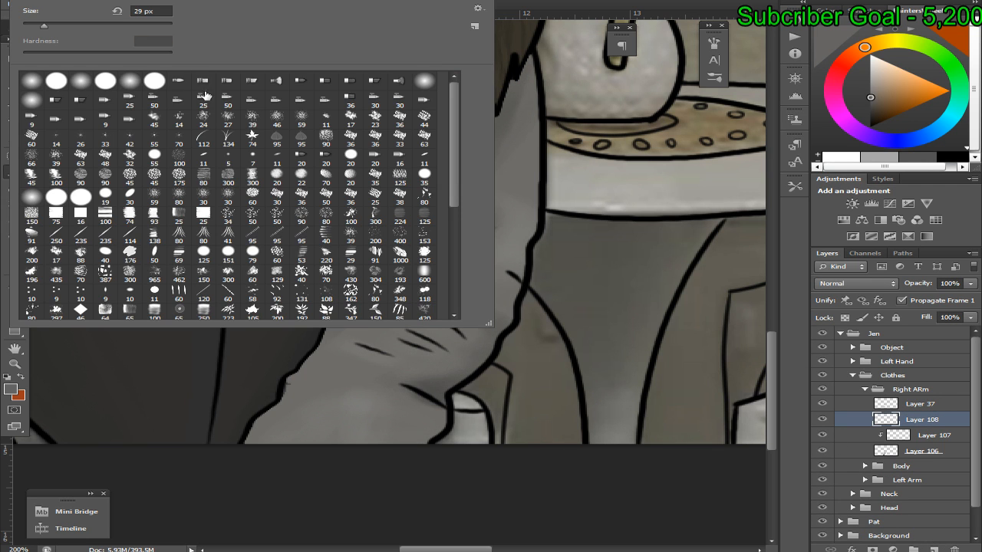
{"action": "scroll", "coordinate": [453, 181], "scroll_direction": "down", "scroll_amount": 10}
{"action": "left_click", "coordinate": [31, 309]}
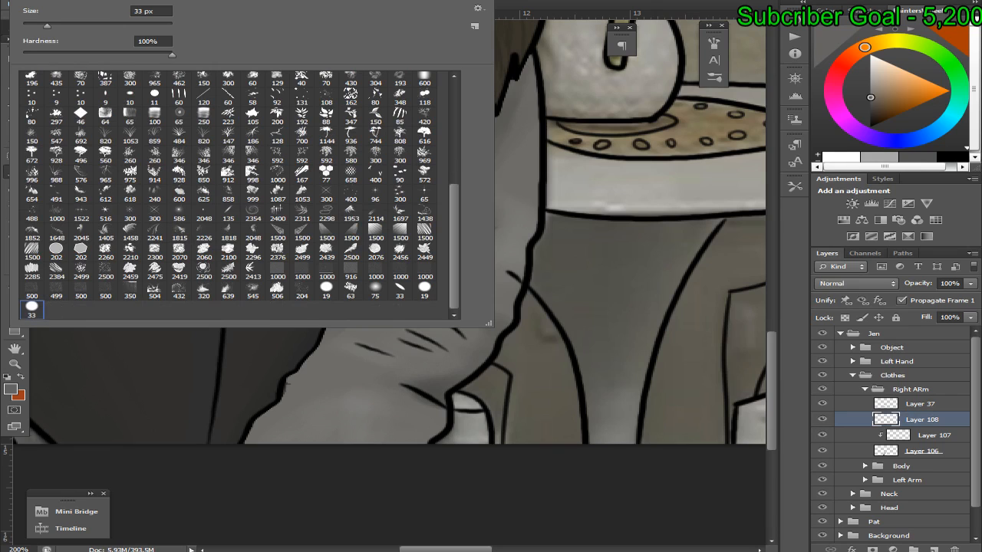
{"action": "left_click_drag", "start_coordinate": [47, 24], "coordinate": [40, 25]}
{"action": "key", "text": "Return"}
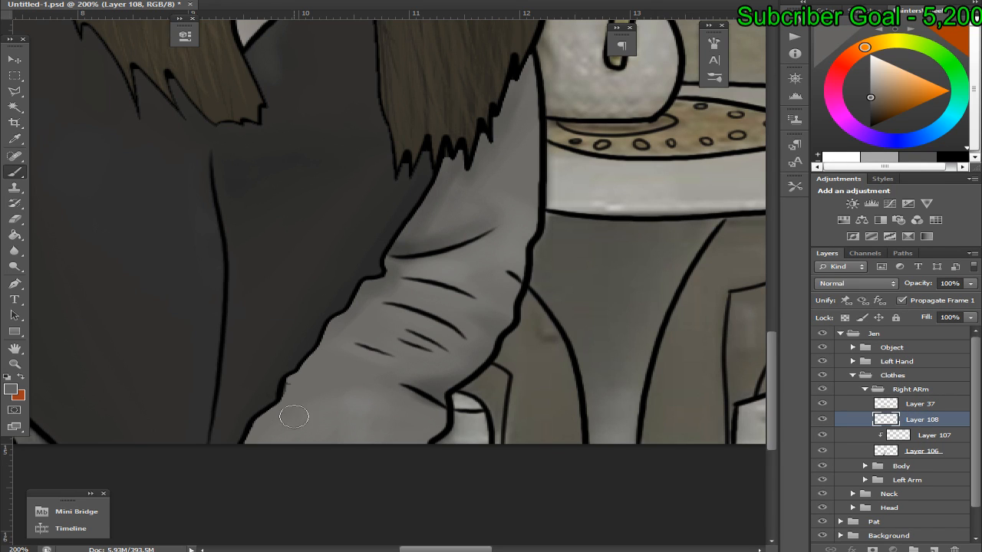
{"action": "left_click", "coordinate": [823, 452]}
{"action": "left_click", "coordinate": [823, 452]}
{"action": "mouse_move", "coordinate": [285, 383]}
{"action": "left_mouse_down"}
{"action": "mouse_move", "coordinate": [372, 387]}
{"action": "mouse_move", "coordinate": [446, 422]}
{"action": "left_mouse_up"}
{"action": "key", "text": "ctrl+z"}
{"action": "mouse_move", "coordinate": [292, 383]}
{"action": "left_mouse_down"}
{"action": "mouse_move", "coordinate": [353, 388]}
{"action": "mouse_move", "coordinate": [438, 434]}
{"action": "left_mouse_up"}
{"action": "key", "text": "ctrl+z"}
{"action": "mouse_move", "coordinate": [291, 383]}
{"action": "left_mouse_down"}
{"action": "mouse_move", "coordinate": [397, 392]}
{"action": "mouse_move", "coordinate": [442, 419]}
{"action": "mouse_move", "coordinate": [376, 393]}
{"action": "mouse_move", "coordinate": [445, 417]}
{"action": "left_mouse_up"}
{"action": "key", "text": "ctrl+z"}
Brush two curved grey seam lines across the sleeve's cuff on Layer 108 and save the drawing
{"action": "mouse_move", "coordinate": [918, 419]}
{"action": "left_mouse_down"}
{"action": "mouse_move", "coordinate": [923, 460]}
{"action": "mouse_move", "coordinate": [921, 416]}
{"action": "left_mouse_up"}
{"action": "left_click_drag", "start_coordinate": [286, 384], "coordinate": [430, 410]}
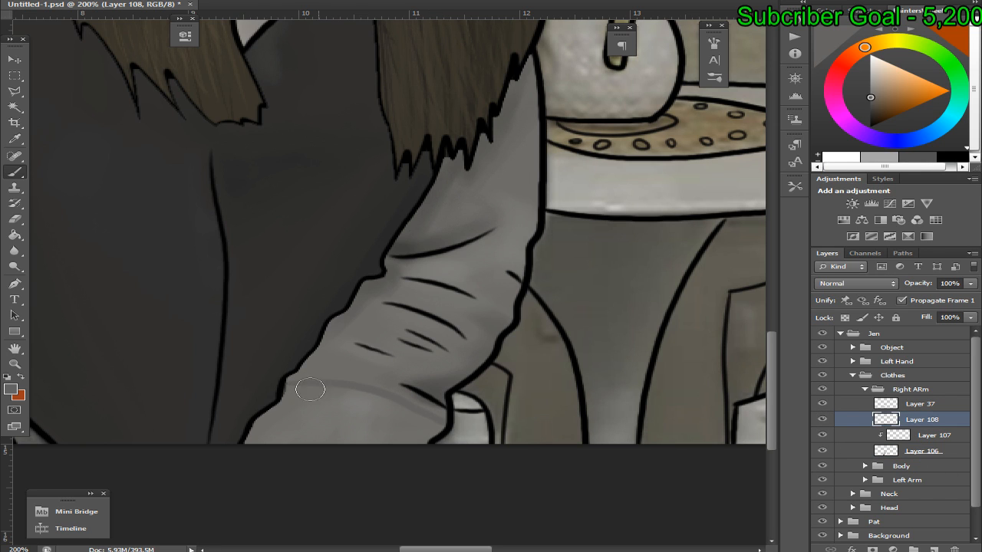
{"action": "mouse_move", "coordinate": [281, 391]}
{"action": "left_mouse_down"}
{"action": "mouse_move", "coordinate": [446, 437]}
{"action": "mouse_move", "coordinate": [418, 434]}
{"action": "mouse_move", "coordinate": [445, 460]}
{"action": "left_mouse_up"}
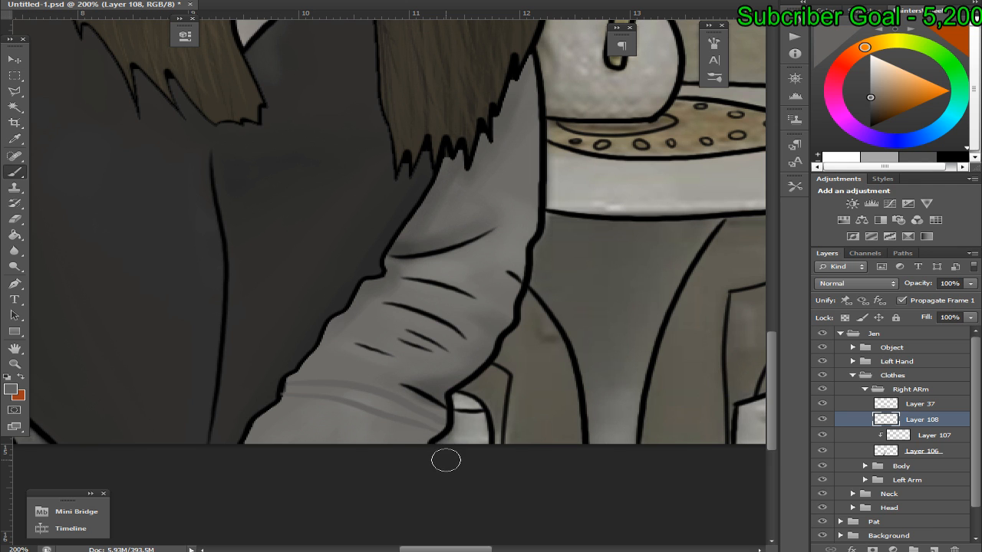
{"action": "key", "text": "ctrl+0"}
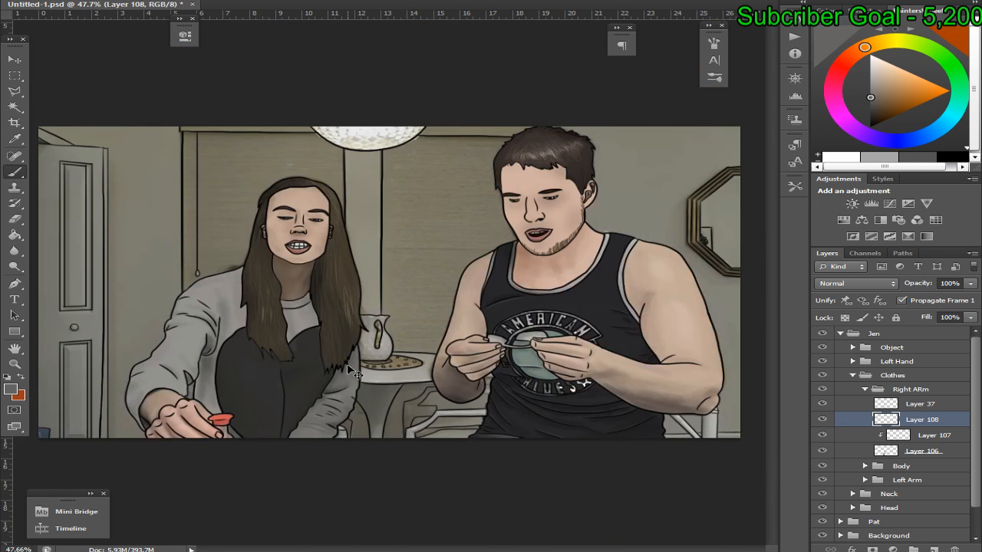
{"action": "key", "text": "ctrl+s"}
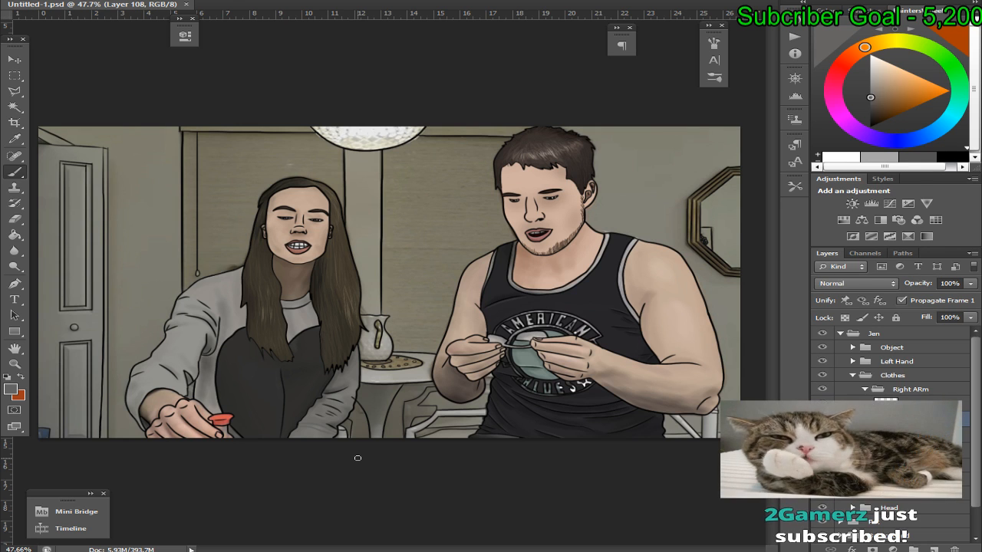
Check the stream preview in OBS again and return to the drawing in Photoshop
{"action": "key", "text": "alt+Tab"}
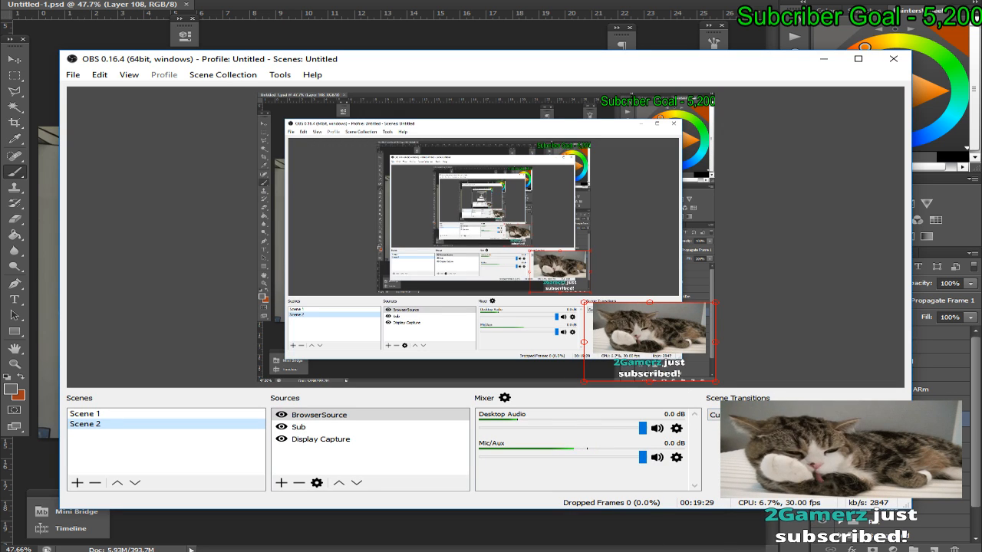
{"action": "key", "text": "alt+Tab"}
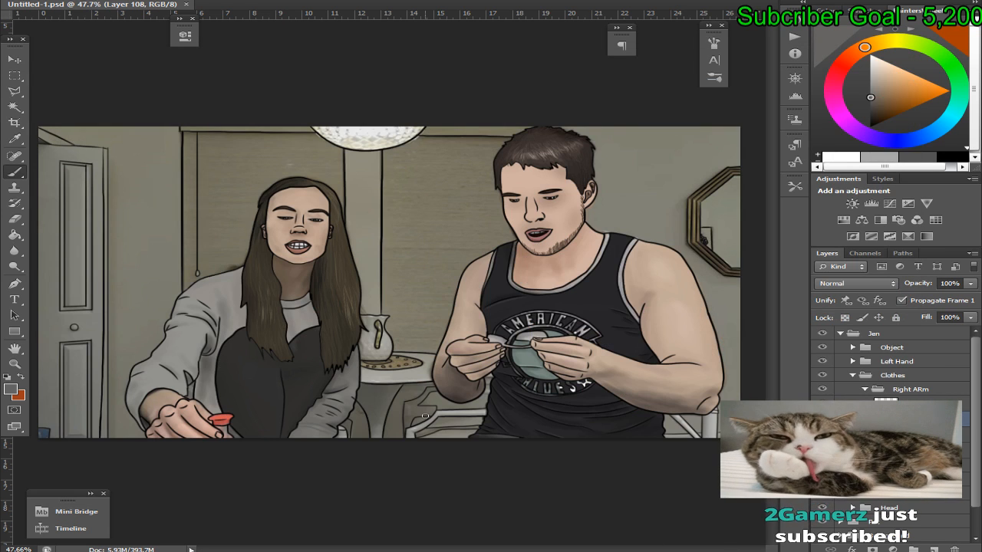
Hide the photo on Layer 1 and inspect the coloured figures against the white background
{"action": "scroll", "coordinate": [949, 518], "scroll_direction": "down", "scroll_amount": 2}
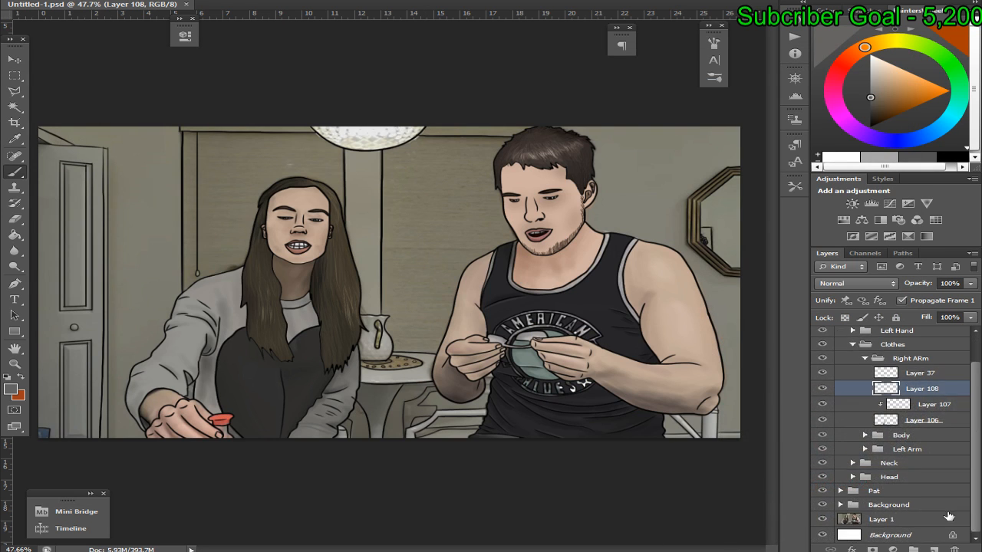
{"action": "left_click", "coordinate": [823, 520]}
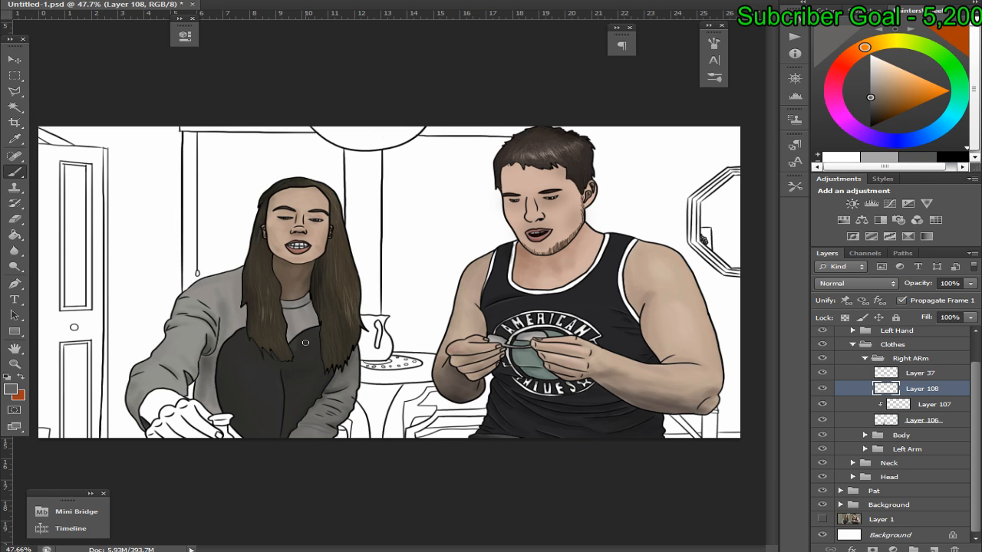
{"action": "key", "text": "ctrl+1"}
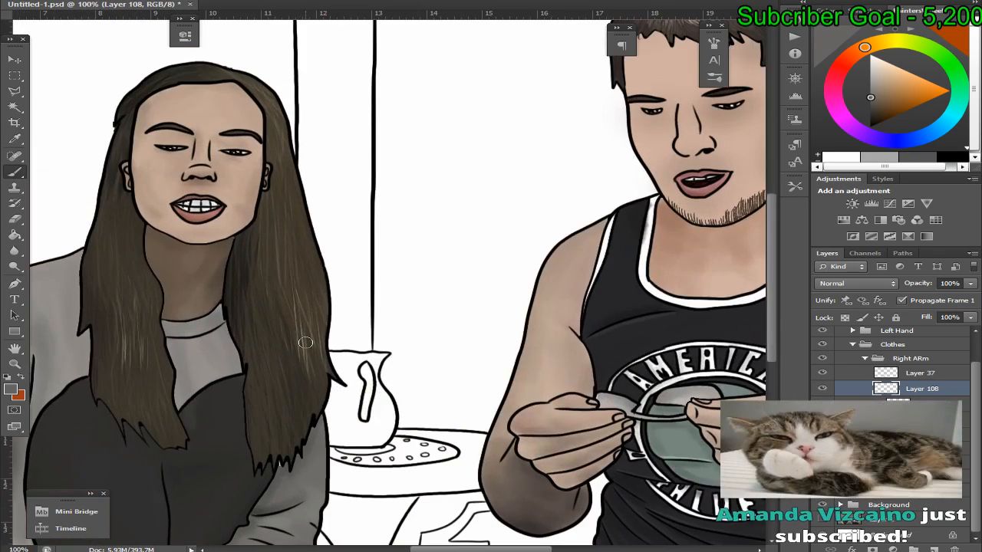
{"action": "key", "text": "alt+Tab"}
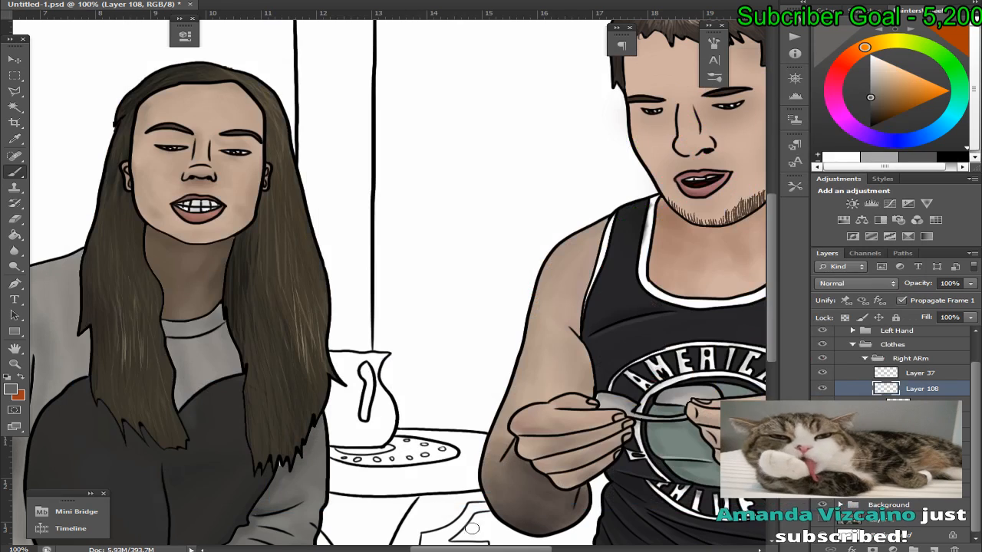
Collapse the Right ARm layer group and bring the woman's uncoloured hand at the drawing's lower edge into close view
{"action": "scroll", "coordinate": [316, 441], "scroll_direction": "left", "scroll_amount": 10}
{"action": "scroll", "coordinate": [315, 441], "scroll_direction": "down", "scroll_amount": 4}
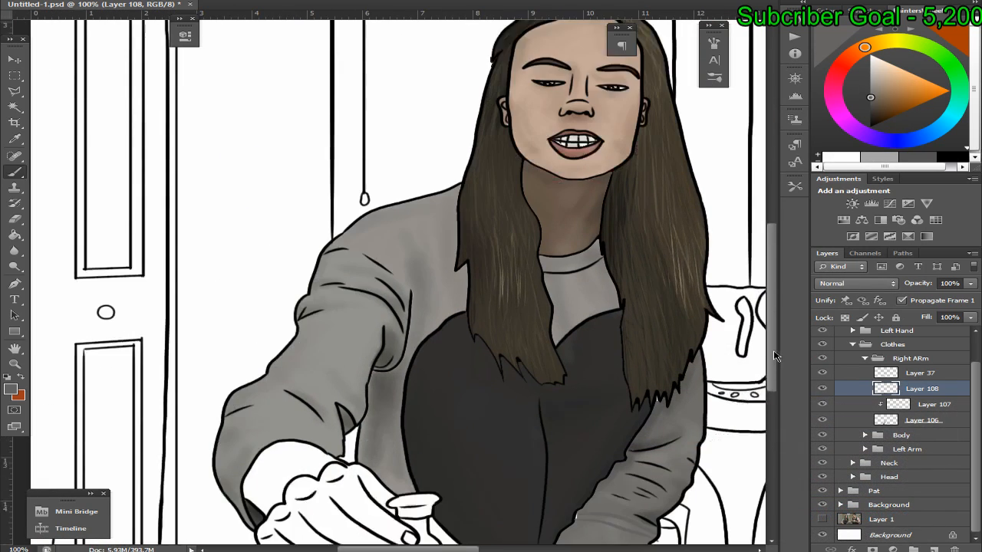
{"action": "key", "text": "ctrl+minus"}
{"action": "key", "text": "ctrl+plus"}
{"action": "key", "text": "ctrl+plus"}
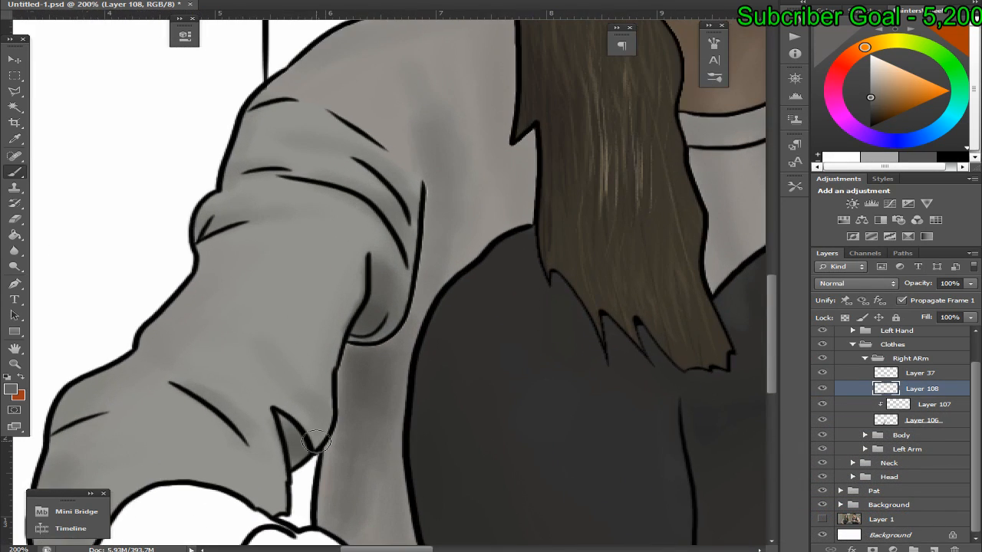
{"action": "left_click_drag", "start_coordinate": [770, 310], "coordinate": [770, 368]}
{"action": "left_click", "coordinate": [865, 358]}
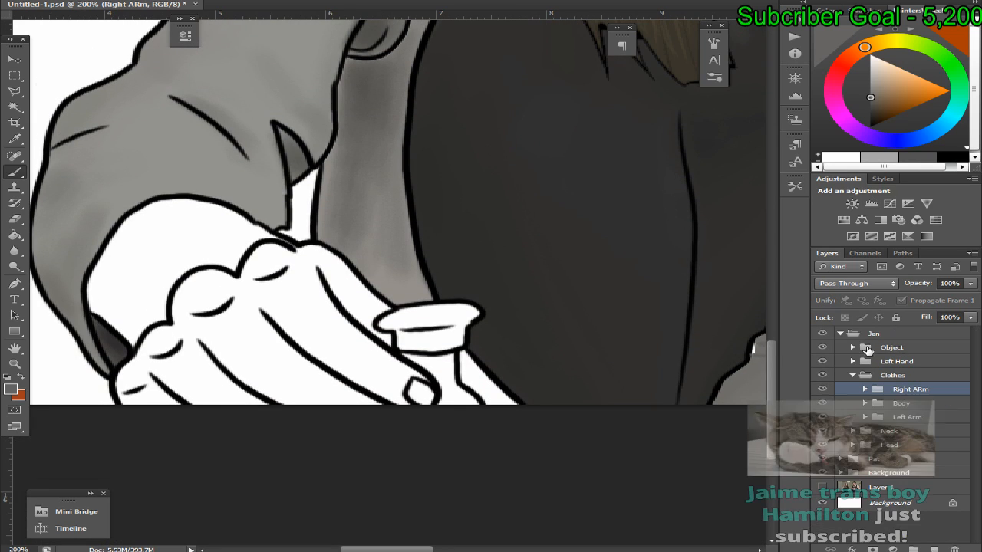
Look at the stream preview in OBS and switch back to the drawing in Photoshop
{"action": "key", "text": "alt+Tab"}
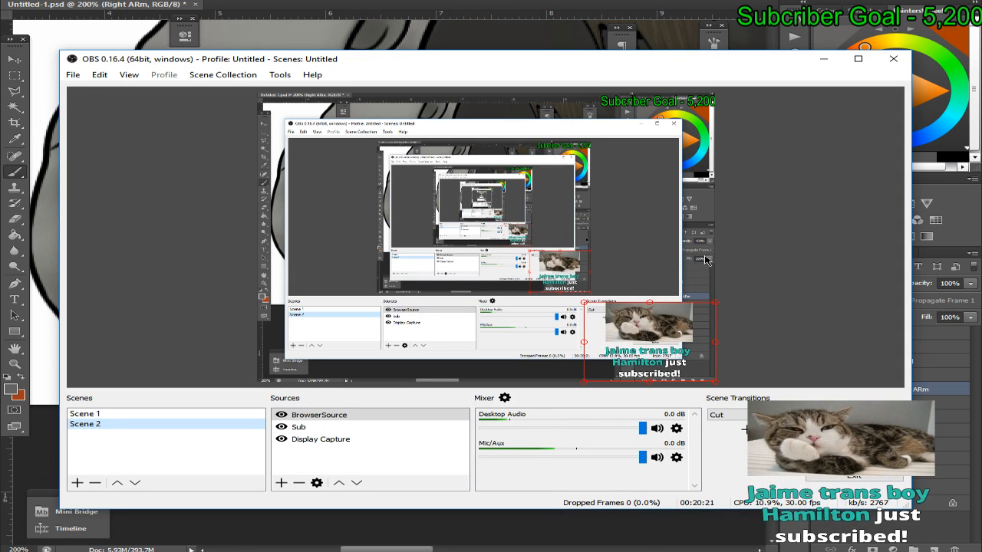
{"action": "key", "text": "alt+Tab"}
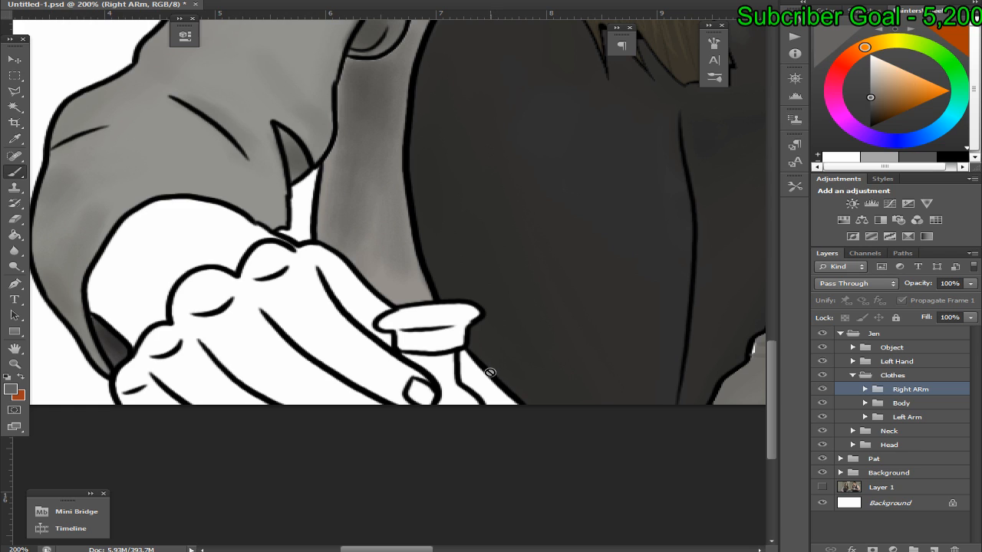
Collapse the Clothes group and add a new layer beneath Layer 38 in the Left Hand group
{"action": "left_click", "coordinate": [852, 376]}
{"action": "left_click", "coordinate": [853, 362]}
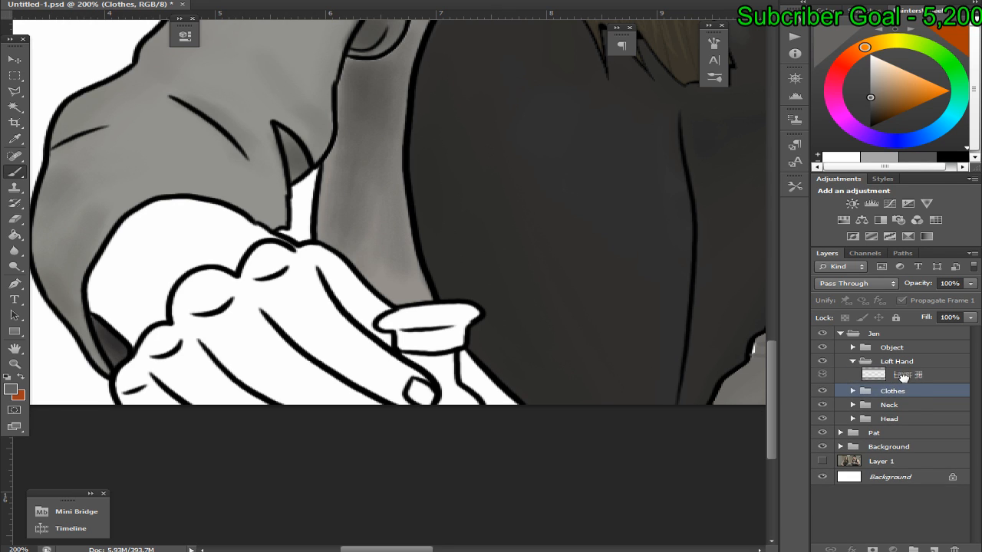
{"action": "left_click", "coordinate": [907, 375]}
{"action": "left_click", "coordinate": [931, 549]}
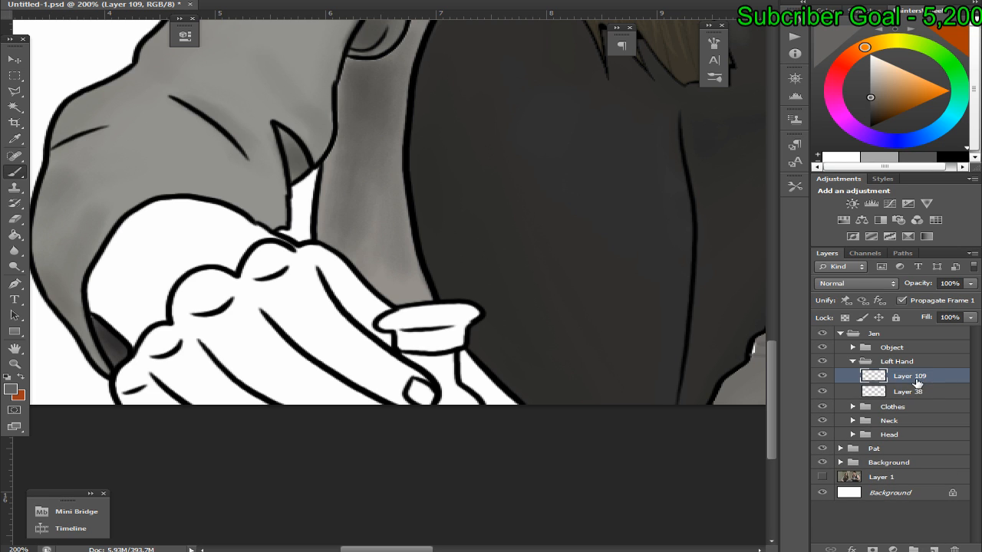
{"action": "left_click_drag", "start_coordinate": [917, 383], "coordinate": [912, 397]}
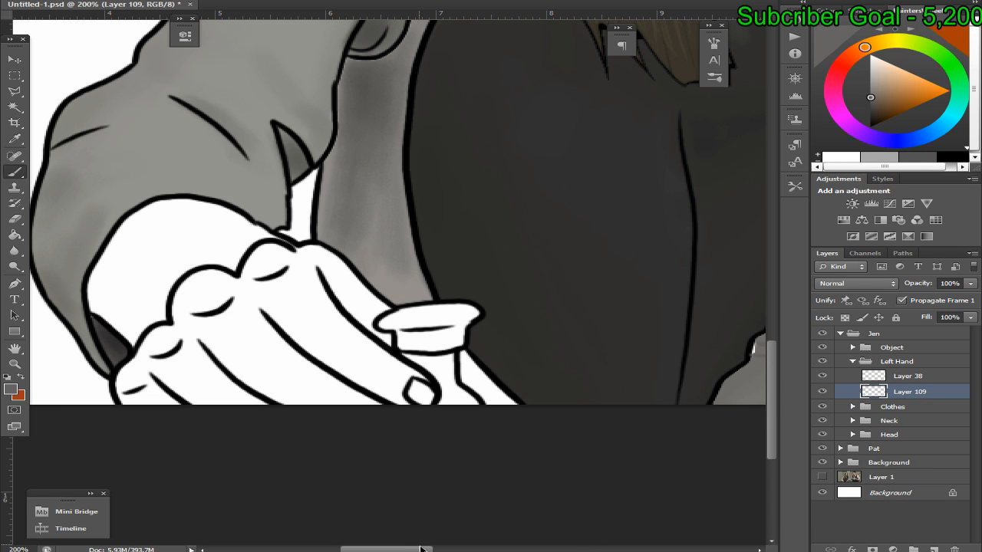
Paint over the small white gap at the cuff's edge on Layer 106 with sampled sleeve grey, then collapse the clothes groups and reselect Layer 109
{"action": "left_click_drag", "start_coordinate": [421, 549], "coordinate": [469, 549]}
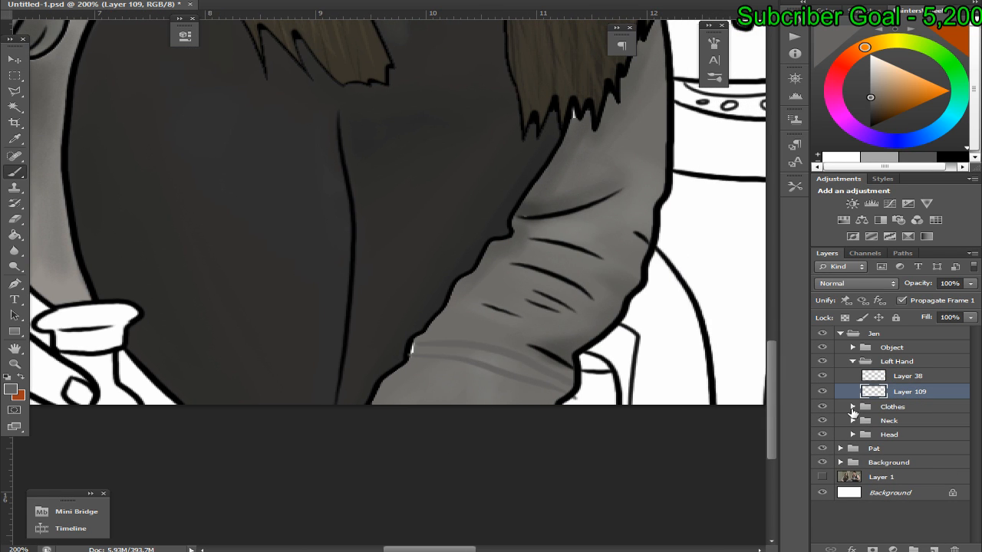
{"action": "left_click", "coordinate": [852, 407]}
{"action": "left_click", "coordinate": [864, 421]}
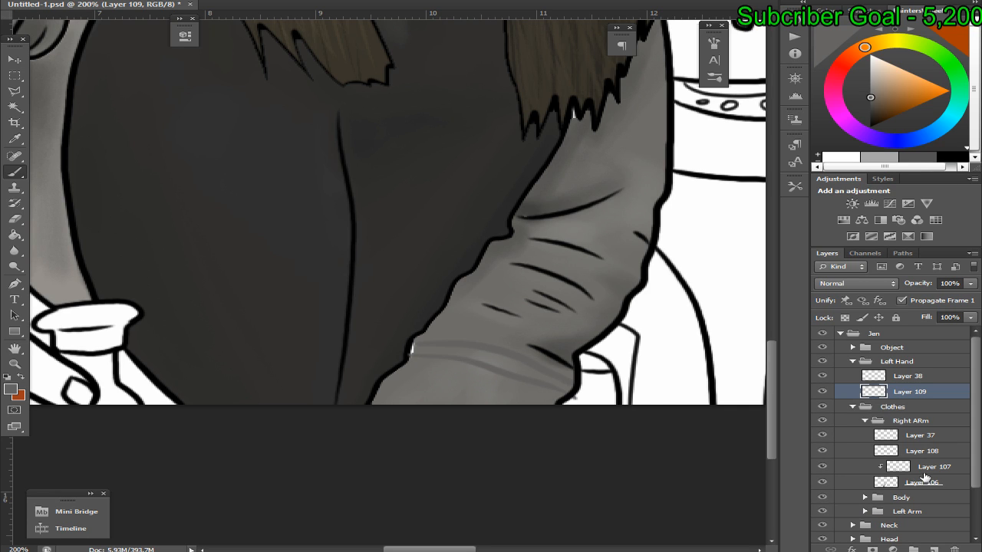
{"action": "left_click", "coordinate": [928, 480]}
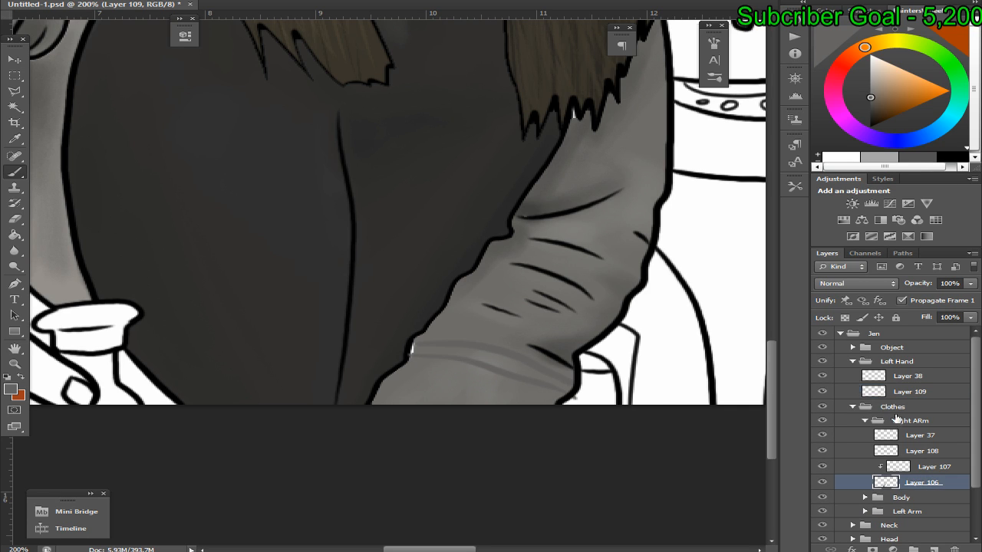
{"action": "left_click", "coordinate": [511, 286], "text": "alt"}
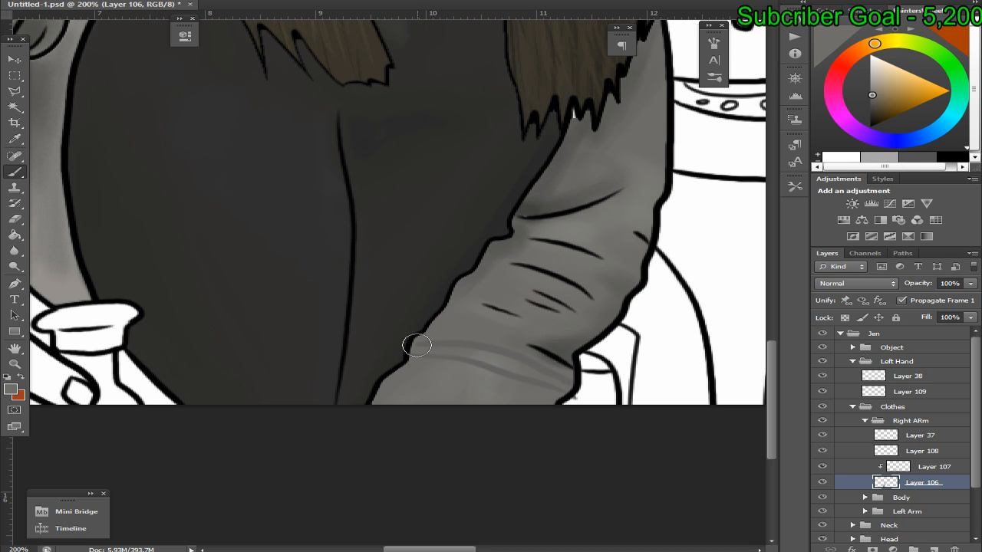
{"action": "left_click", "coordinate": [865, 422]}
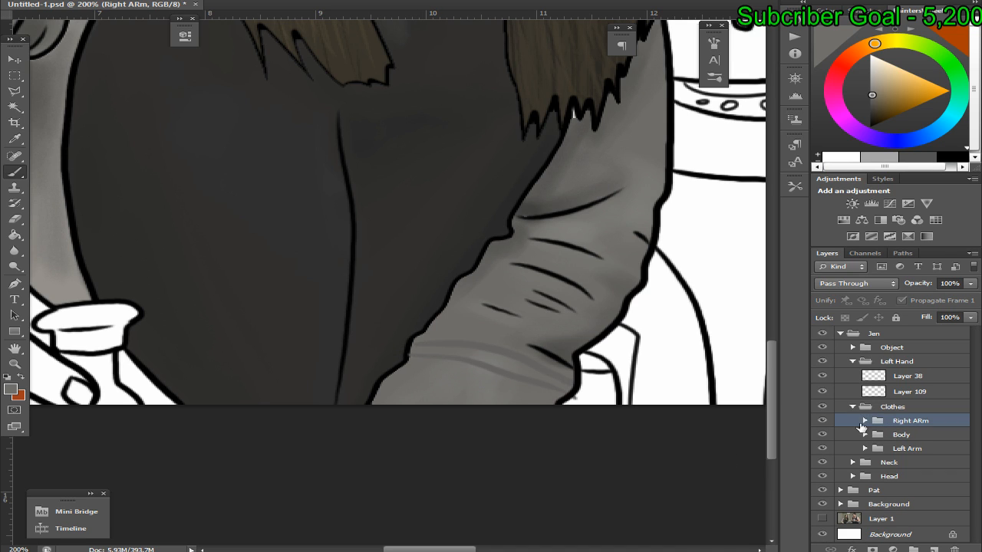
{"action": "left_click", "coordinate": [855, 409]}
{"action": "left_click", "coordinate": [905, 391]}
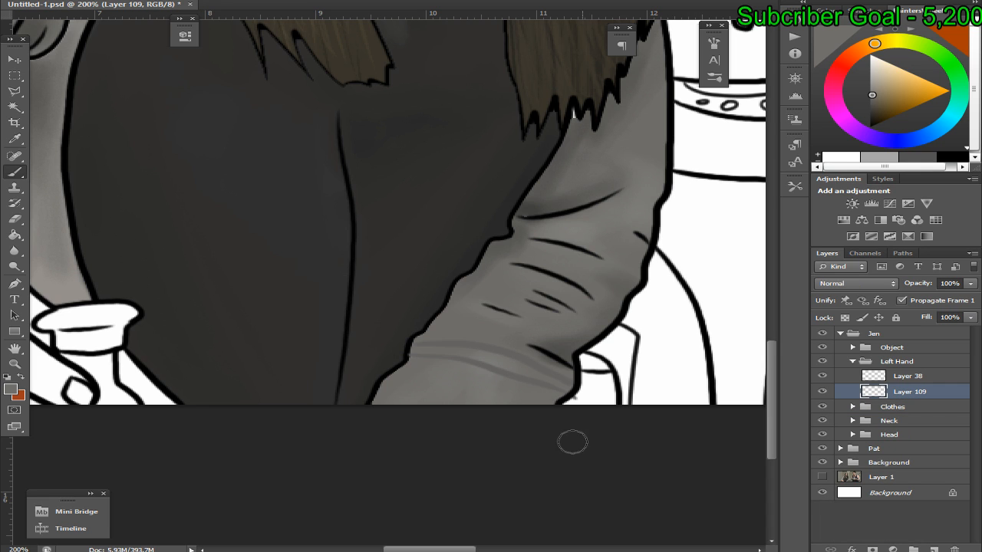
Sample the light skin colour of the hand from the photo on Layer 1 and hide the photo again
{"action": "left_click_drag", "start_coordinate": [443, 549], "coordinate": [396, 550]}
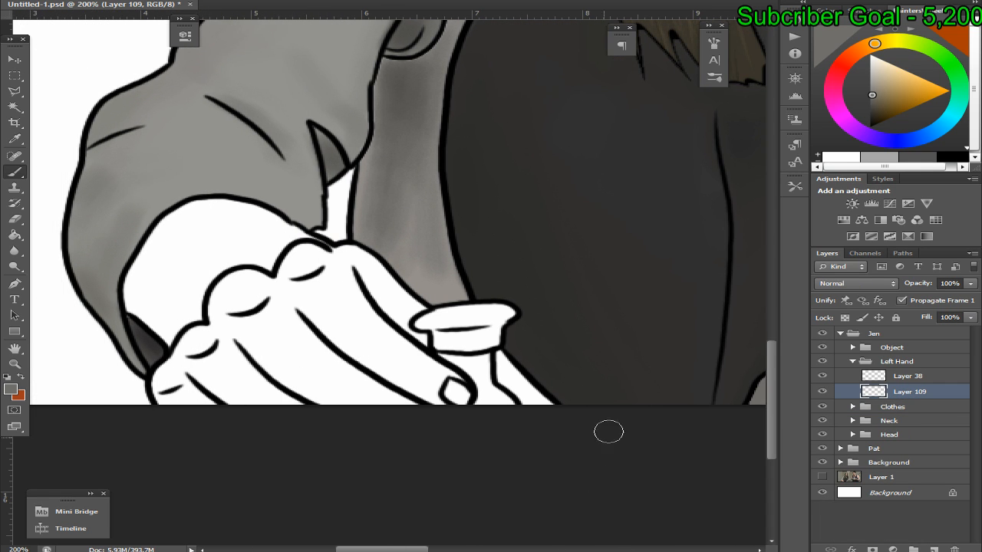
{"action": "left_click", "coordinate": [822, 476]}
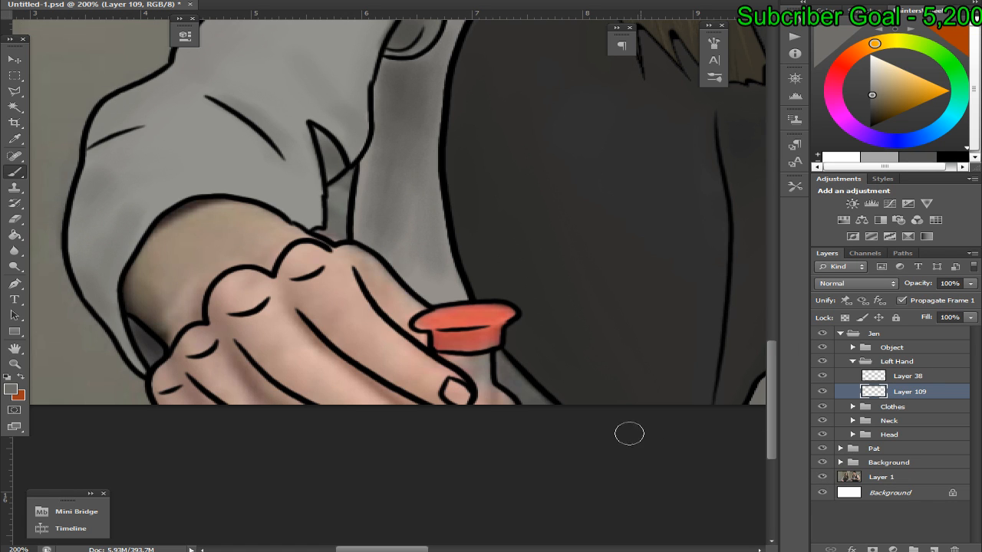
{"action": "left_click_drag", "start_coordinate": [337, 286], "coordinate": [271, 319]}
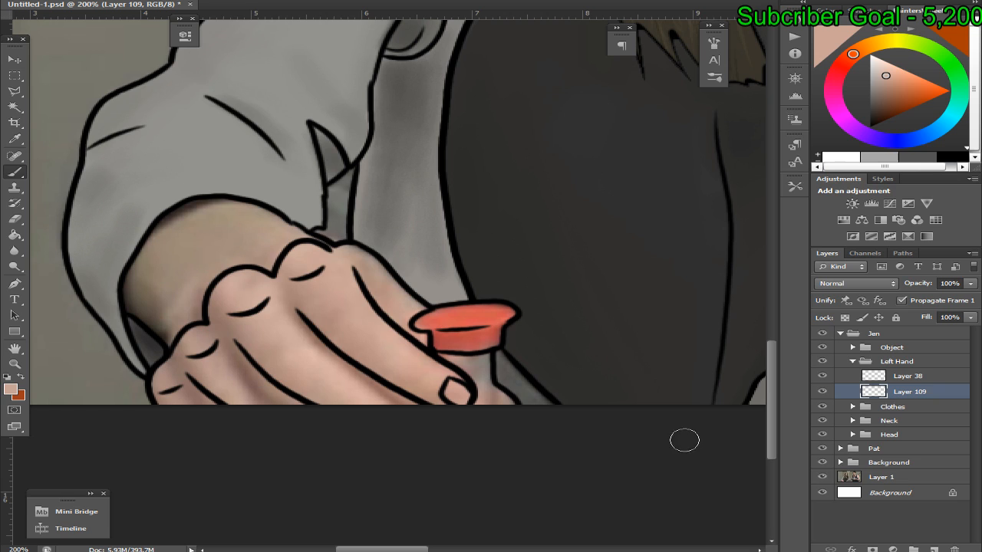
{"action": "left_click", "coordinate": [822, 476]}
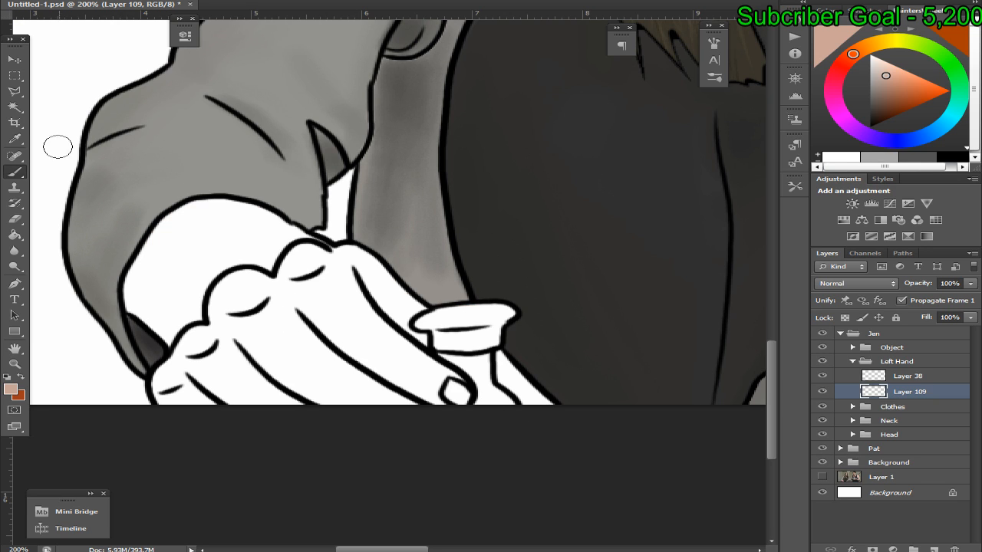
{"action": "right_click", "coordinate": [17, 123]}
{"action": "left_click", "coordinate": [212, 227]}
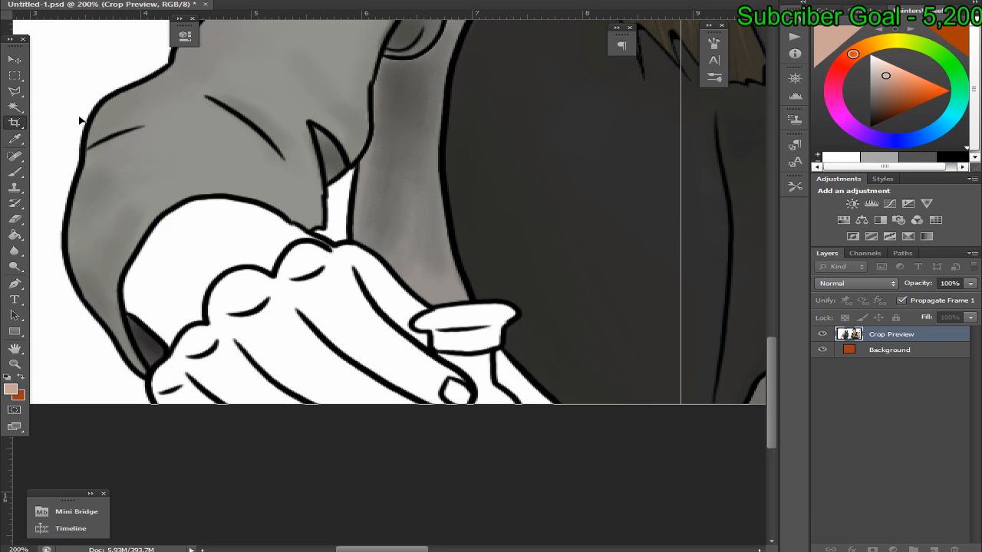
{"action": "left_click", "coordinate": [15, 75]}
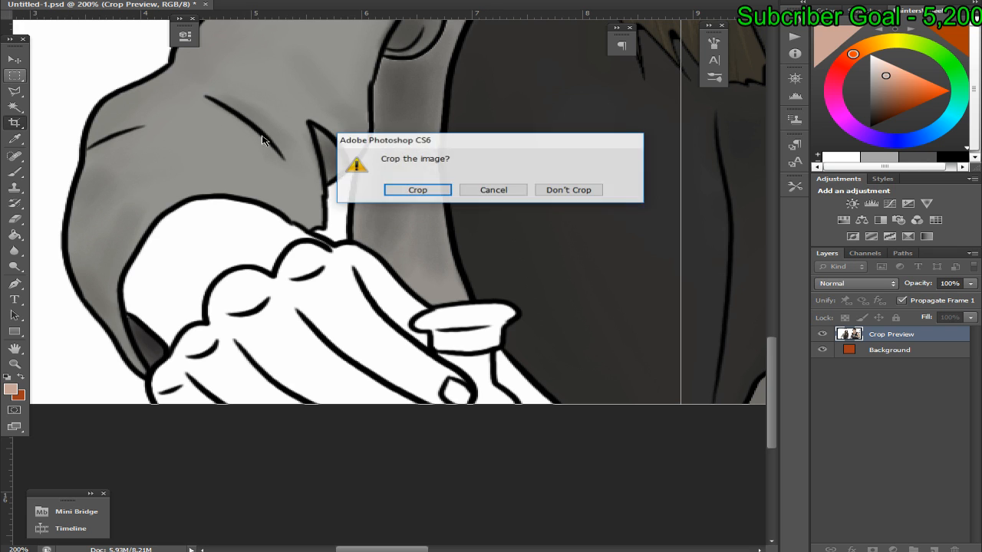
{"action": "left_click", "coordinate": [535, 191]}
Select the white areas of the hand and wrist with the Magic Wand and expand the selection
{"action": "left_click", "coordinate": [14, 107]}
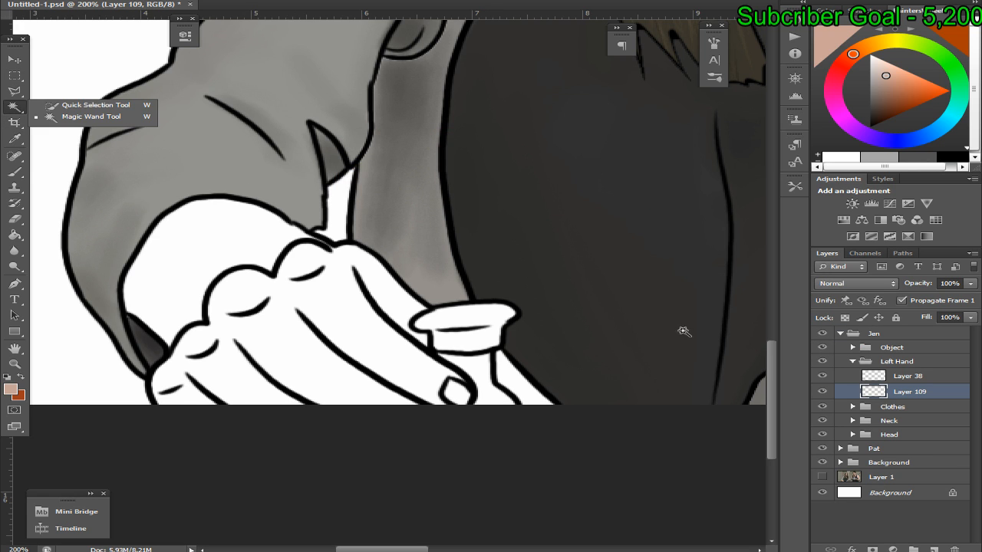
{"action": "left_click", "coordinate": [209, 252]}
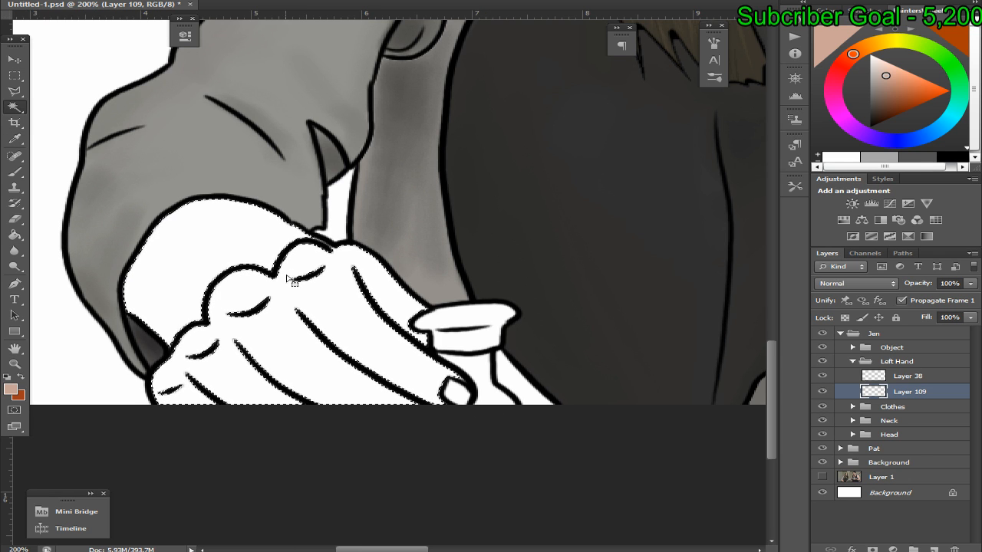
{"action": "key", "text": "alt+s"}
{"action": "key", "text": "m"}
{"action": "key", "text": "e"}
{"action": "left_click", "coordinate": [552, 171]}
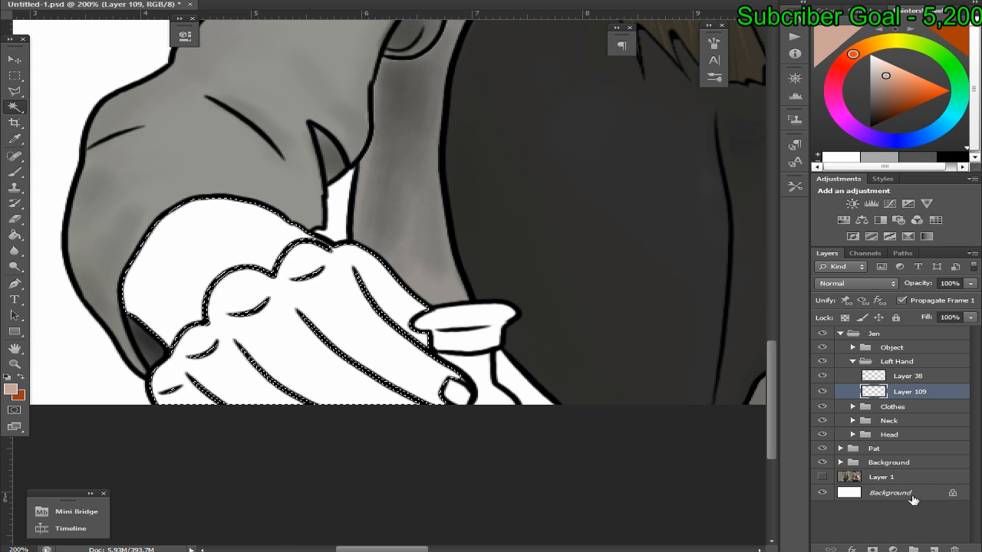
Fill the selected hand with the sampled skin colour on Layer 109, deselect, and brush the same colour over the fingernail
{"action": "left_click", "coordinate": [14, 234]}
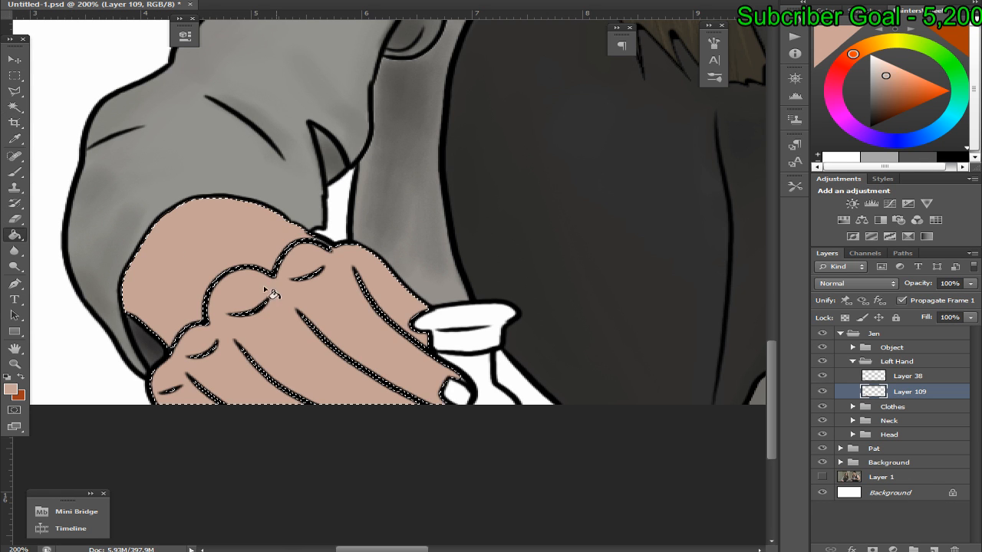
{"action": "right_click", "coordinate": [14, 76]}
{"action": "left_click", "coordinate": [77, 75]}
{"action": "right_click", "coordinate": [317, 215]}
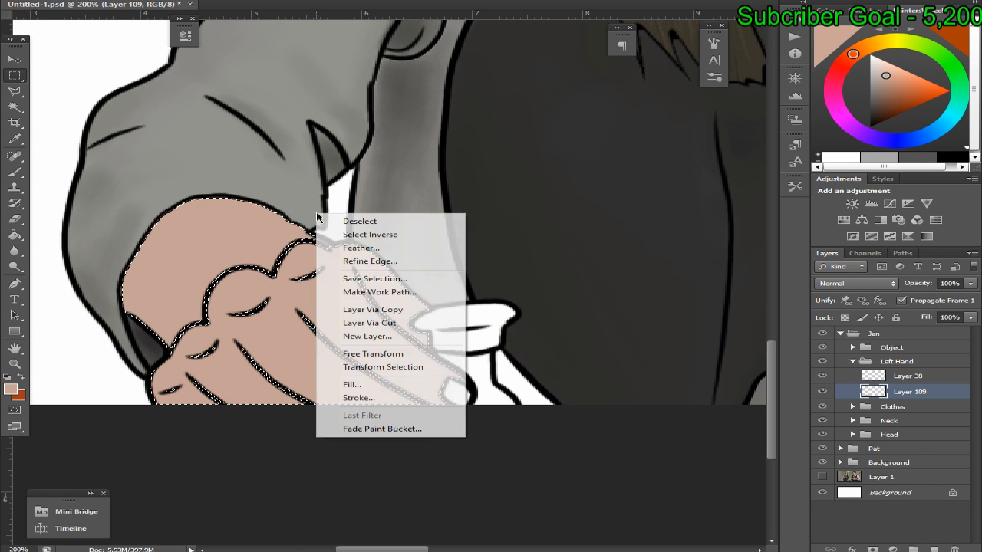
{"action": "left_click", "coordinate": [359, 222]}
{"action": "right_click", "coordinate": [14, 172]}
{"action": "left_click", "coordinate": [69, 169]}
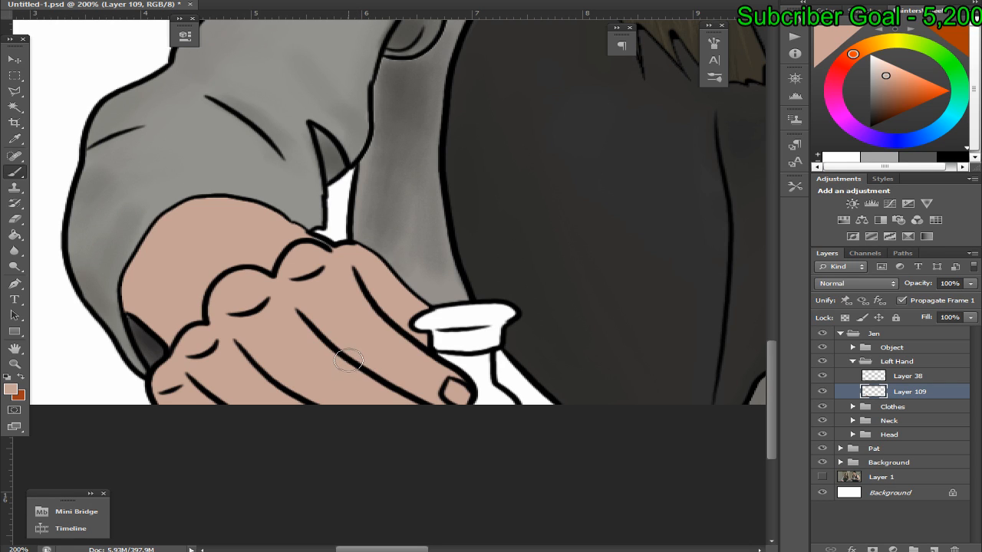
Add a new layer clipped to Layer 109 and sample the darker skin tone of the fingertip beside the bottle from the photo
{"action": "left_click", "coordinate": [934, 550]}
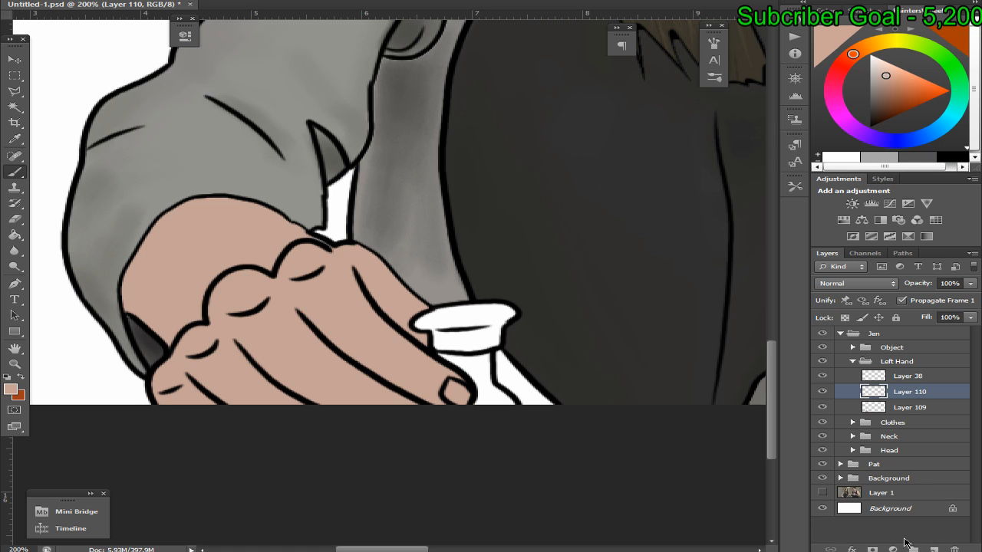
{"action": "key", "text": "ctrl+alt+g"}
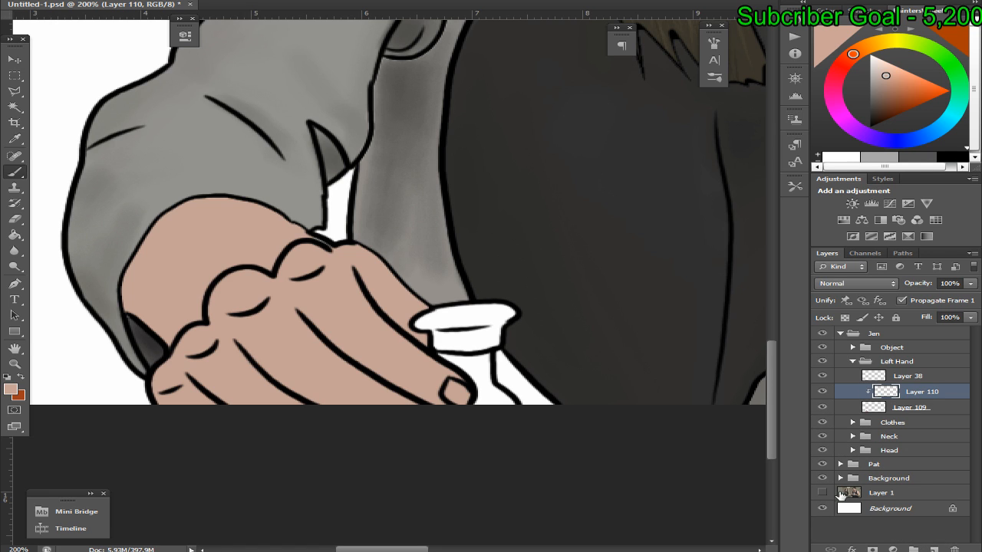
{"action": "left_click", "coordinate": [822, 407]}
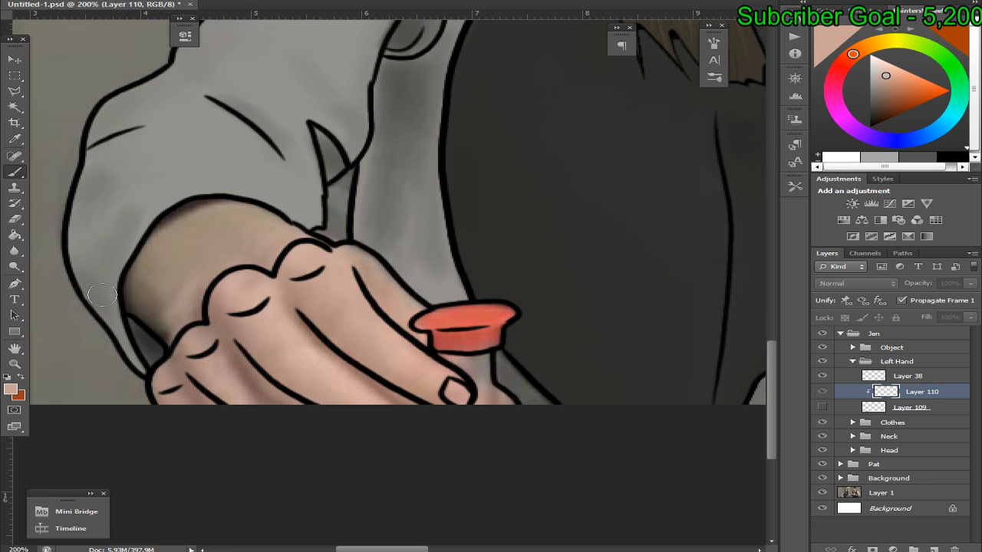
{"action": "left_click", "coordinate": [505, 398], "text": "alt"}
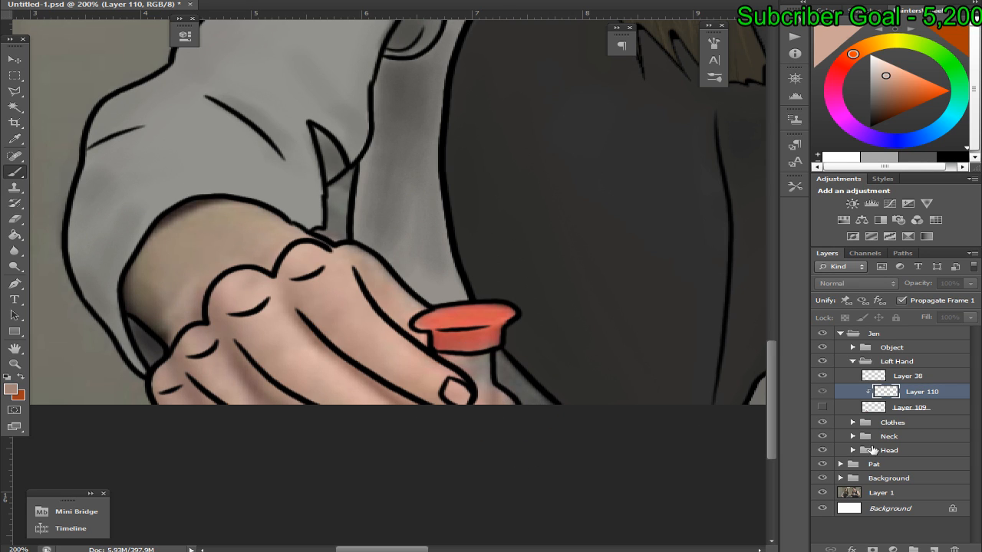
{"action": "left_click", "coordinate": [821, 407]}
Hide the photo and brush the darker skin tone onto the small fingertip beside the bottle on Layer 109
{"action": "left_click_drag", "start_coordinate": [496, 397], "coordinate": [501, 404]}
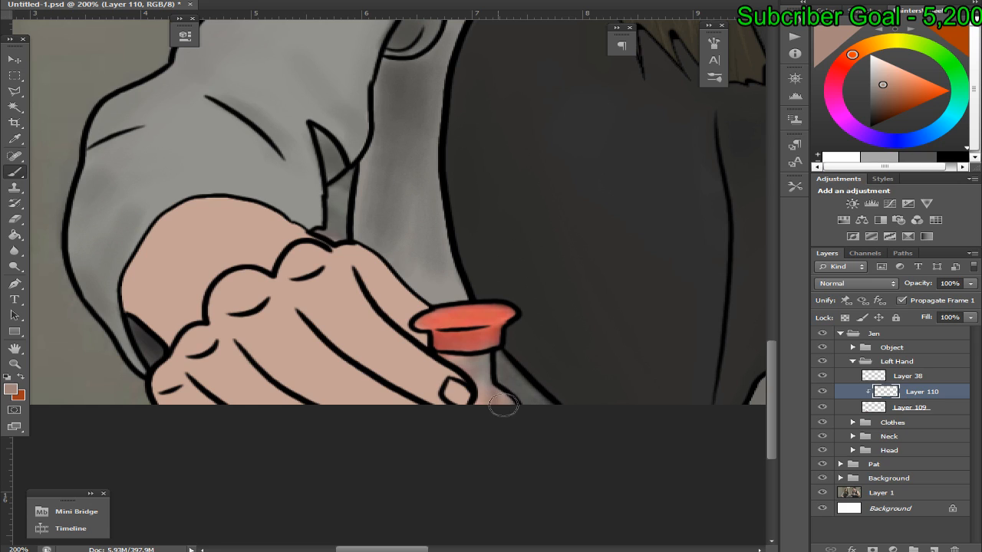
{"action": "left_click", "coordinate": [820, 492]}
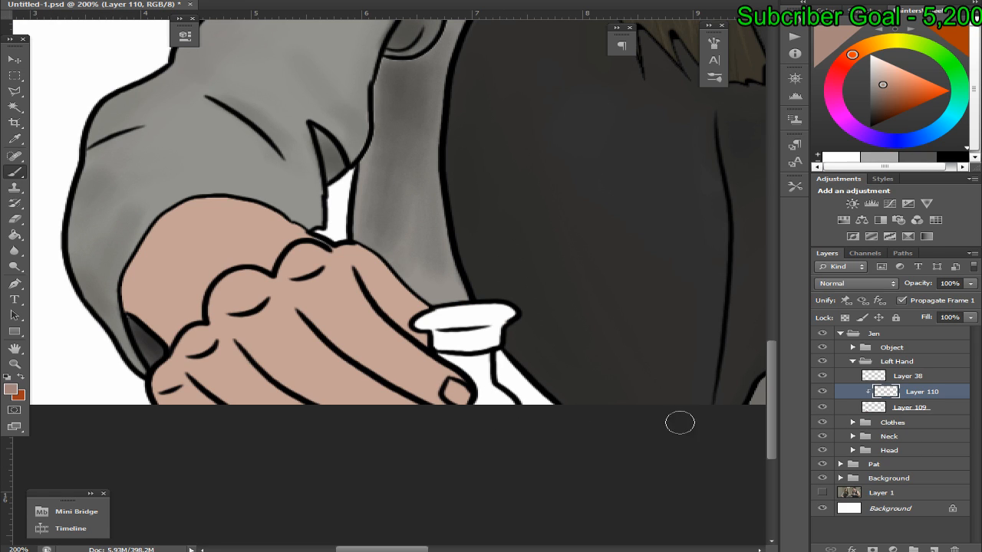
{"action": "left_click", "coordinate": [956, 414]}
{"action": "left_click_drag", "start_coordinate": [504, 401], "coordinate": [497, 398]}
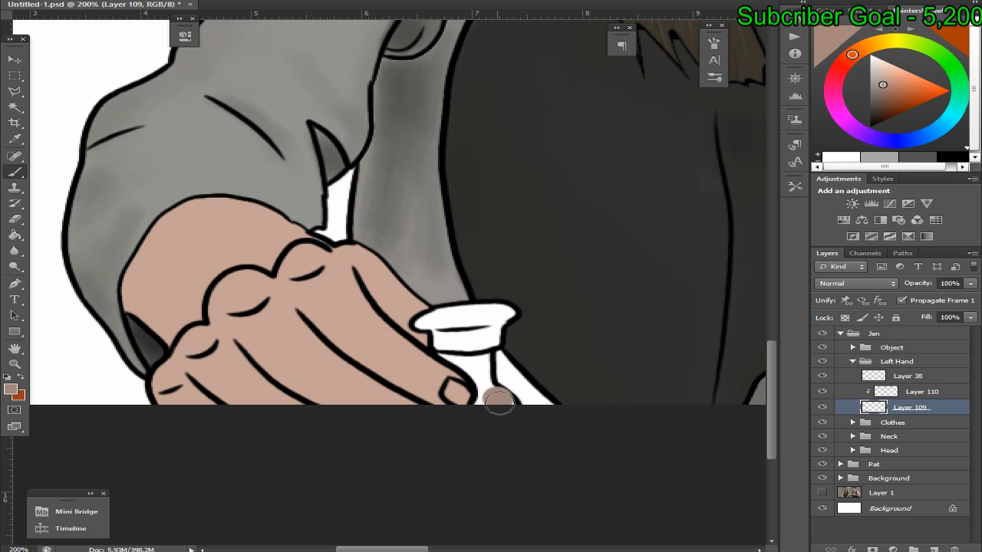
{"action": "key", "text": "ctrl+z"}
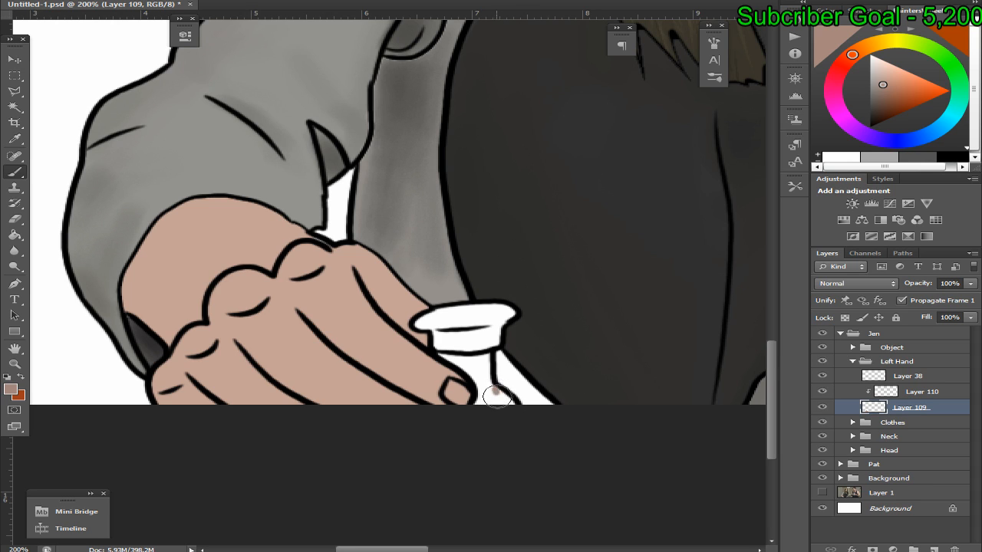
{"action": "left_click", "coordinate": [503, 397]}
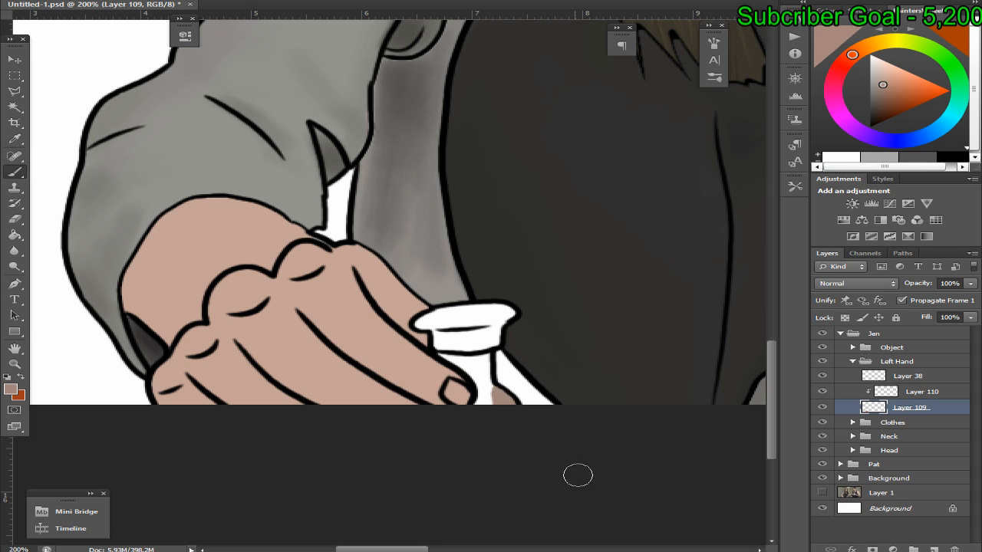
Show the photo without the flat skin layer and sample the dark shadow tone where the wrist meets the cuff
{"action": "left_click", "coordinate": [824, 492]}
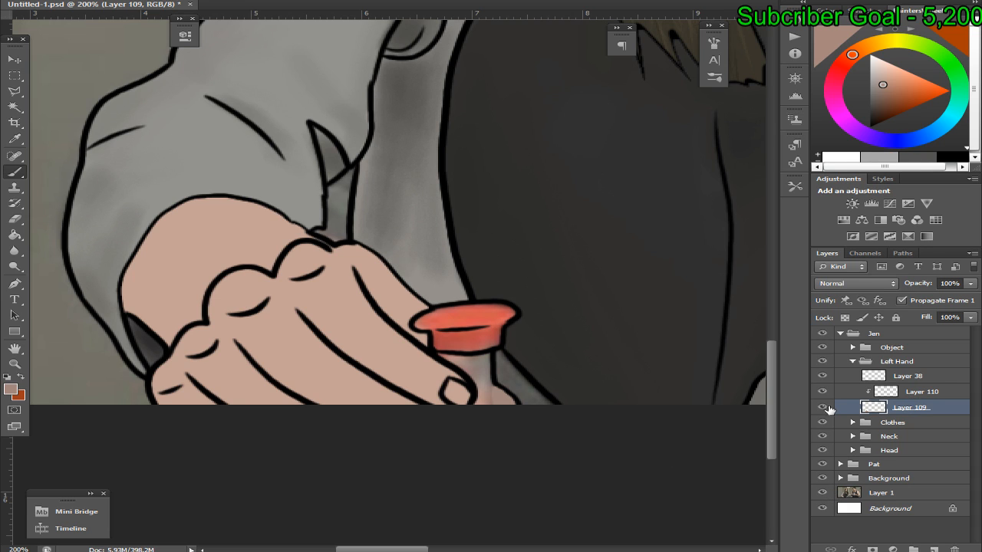
{"action": "left_click", "coordinate": [822, 406]}
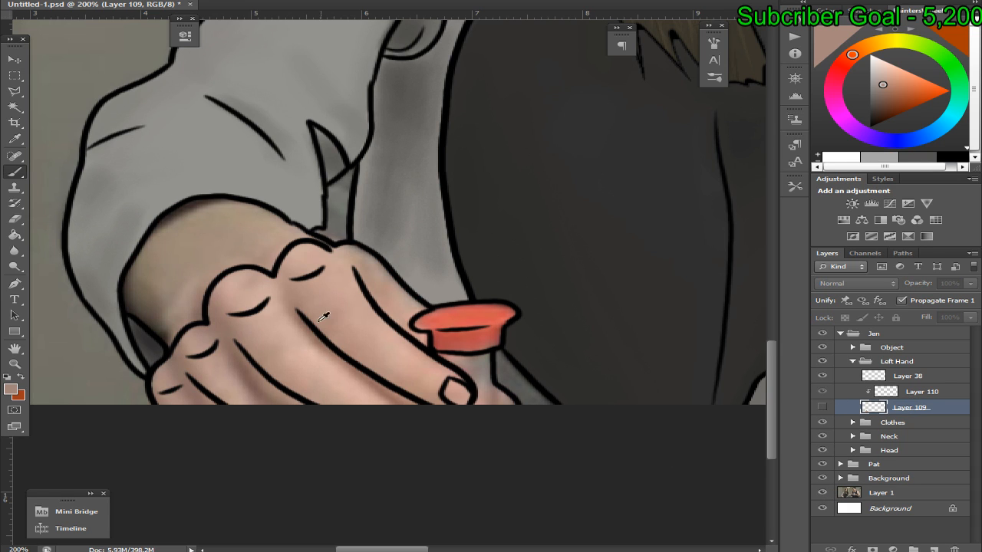
{"action": "left_click", "coordinate": [184, 201], "text": "alt"}
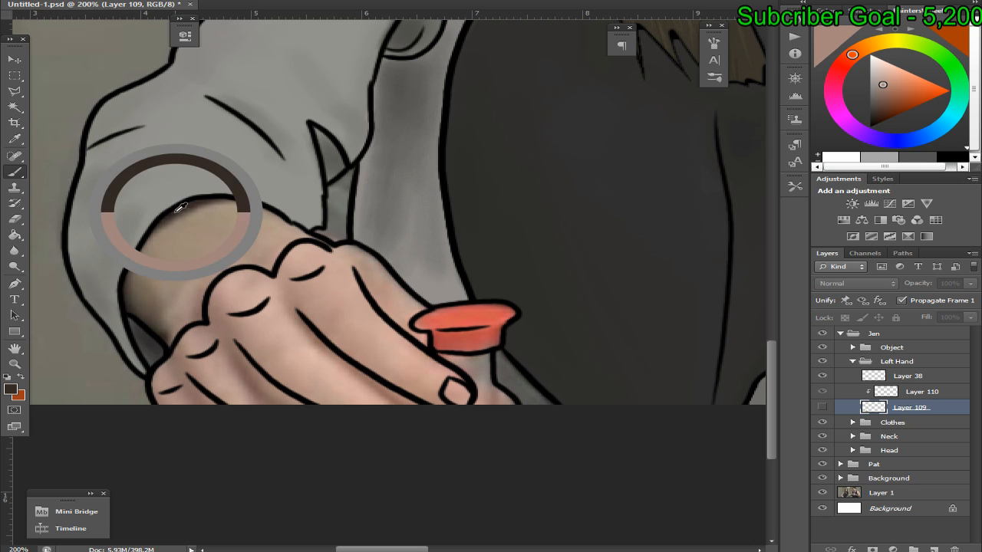
{"action": "left_click", "coordinate": [823, 407]}
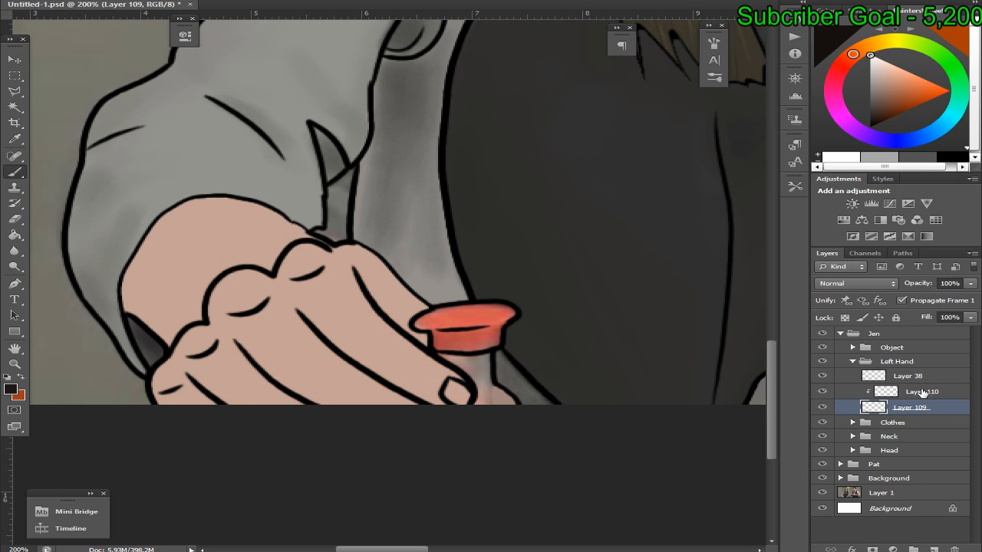
Shade the upper wrist beneath the cuff on Layer 110 using Jazza's Brush Blender and the sampled dark tone
{"action": "left_click", "coordinate": [920, 391]}
{"action": "left_click", "coordinate": [126, 57]}
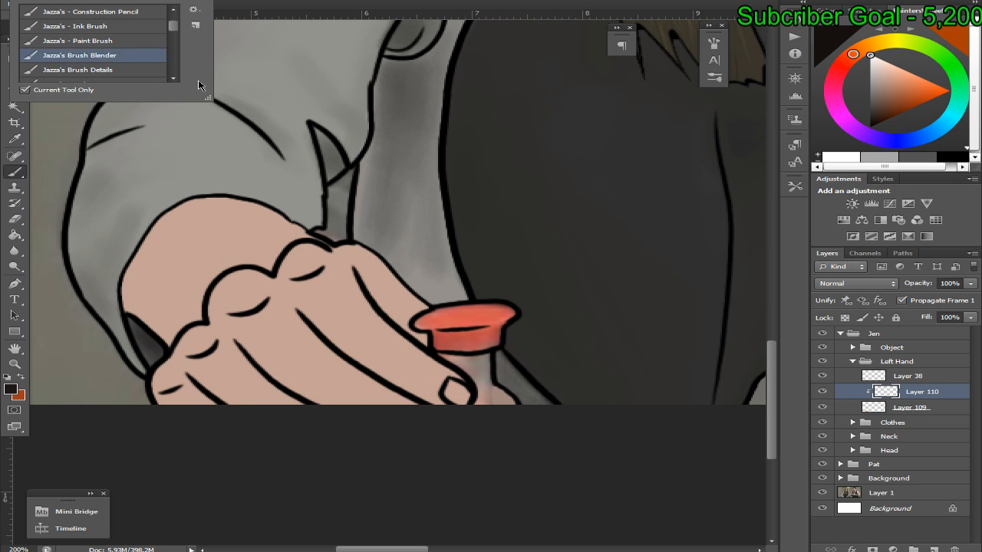
{"action": "key", "text": "Return"}
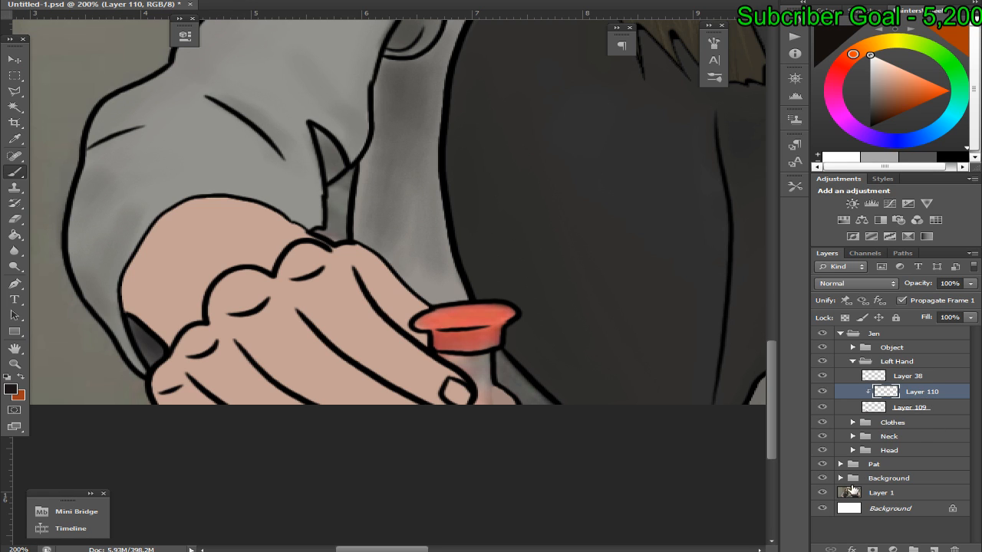
{"action": "left_click_drag", "start_coordinate": [169, 217], "coordinate": [230, 209]}
{"action": "mouse_move", "coordinate": [139, 261]}
{"action": "left_mouse_down"}
{"action": "mouse_move", "coordinate": [240, 205]}
{"action": "mouse_move", "coordinate": [123, 293]}
{"action": "mouse_move", "coordinate": [264, 205]}
{"action": "mouse_move", "coordinate": [144, 261]}
{"action": "mouse_move", "coordinate": [264, 213]}
{"action": "mouse_move", "coordinate": [164, 256]}
{"action": "mouse_move", "coordinate": [254, 230]}
{"action": "left_mouse_up"}
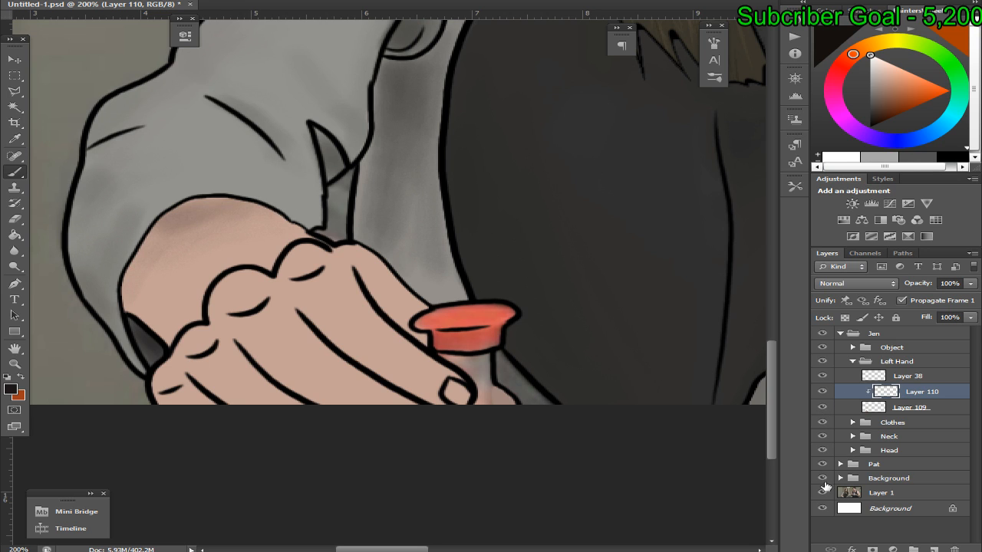
Sample the brown shadow tone of the wrist from the photo and shade the wrist's outer edge on Layer 110
{"action": "left_click", "coordinate": [822, 407]}
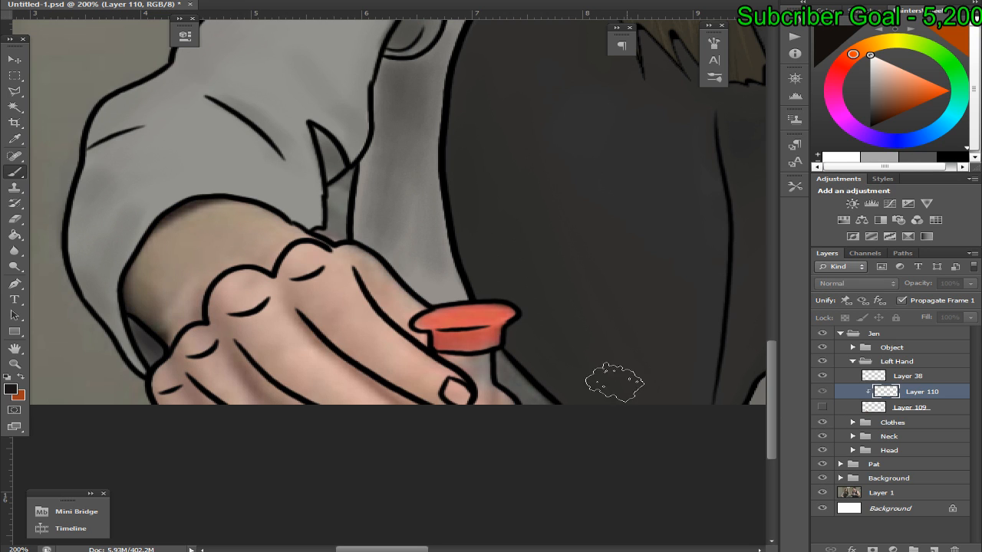
{"action": "left_click", "coordinate": [154, 298], "text": "alt"}
{"action": "left_click", "coordinate": [152, 295], "text": "alt"}
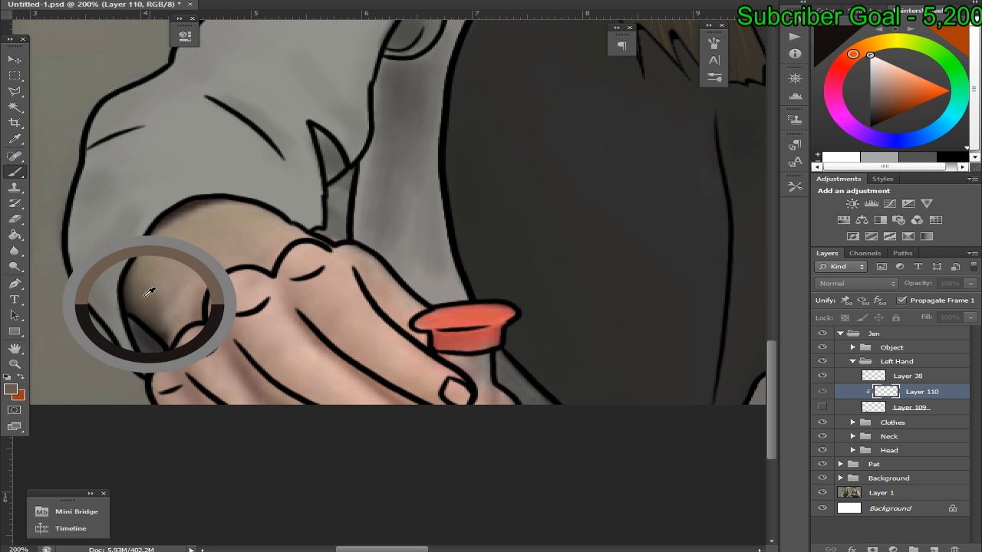
{"action": "left_click", "coordinate": [825, 493]}
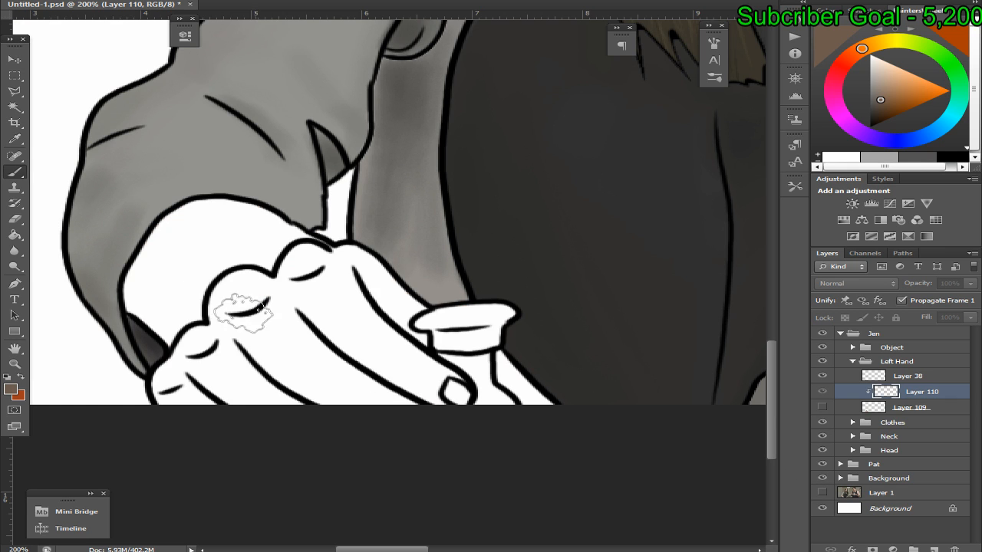
{"action": "left_click", "coordinate": [823, 407]}
{"action": "left_click", "coordinate": [821, 492]}
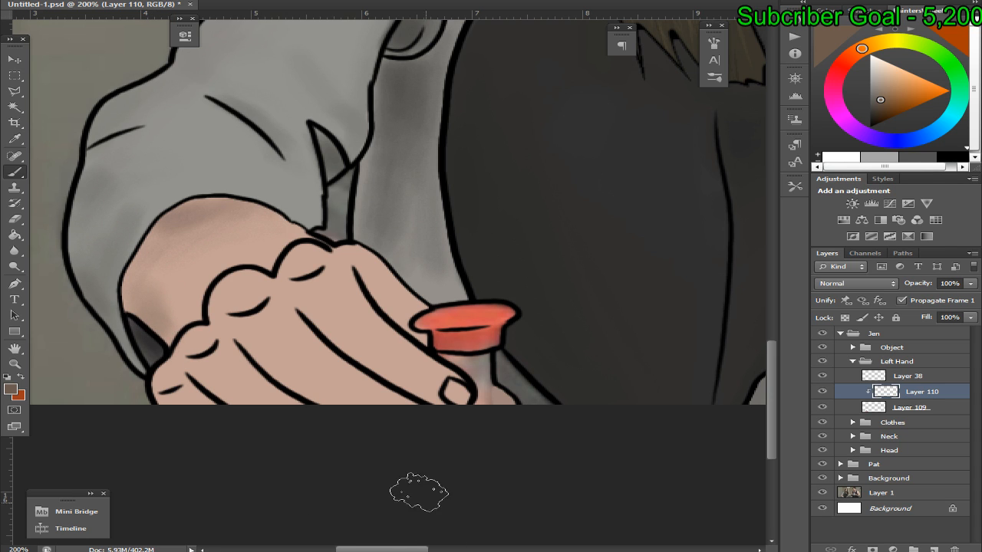
{"action": "left_click", "coordinate": [821, 493]}
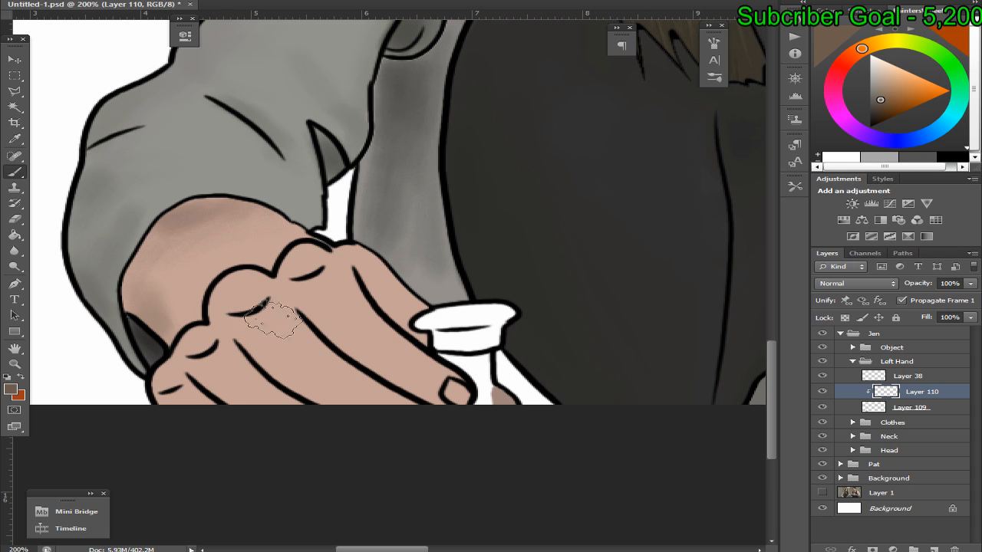
Sample the skin tone where the wrist meets the knuckles from the photo, then restore the skin layer and hide the photo
{"action": "left_click", "coordinate": [821, 492]}
{"action": "left_click", "coordinate": [822, 407]}
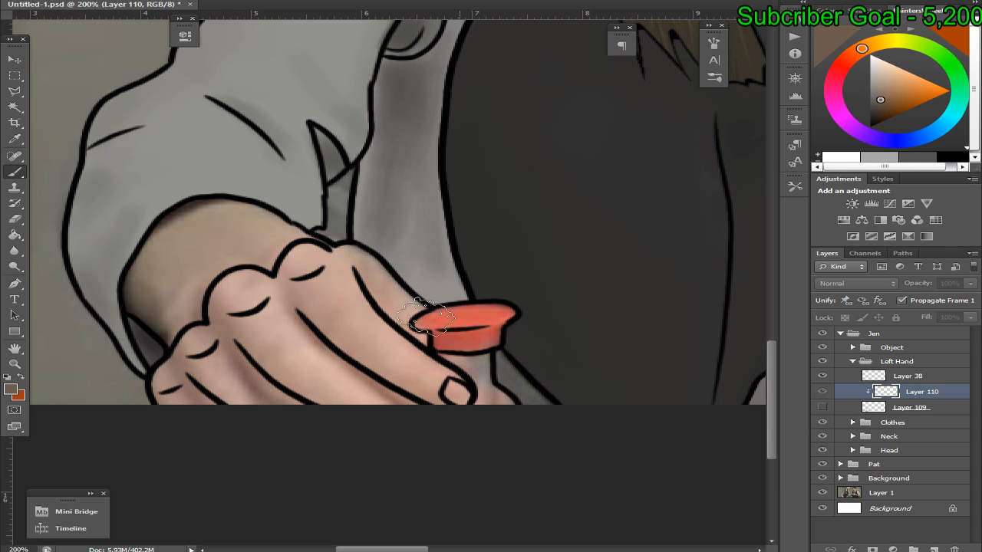
{"action": "left_click", "coordinate": [208, 296], "text": "alt"}
{"action": "left_click", "coordinate": [821, 492]}
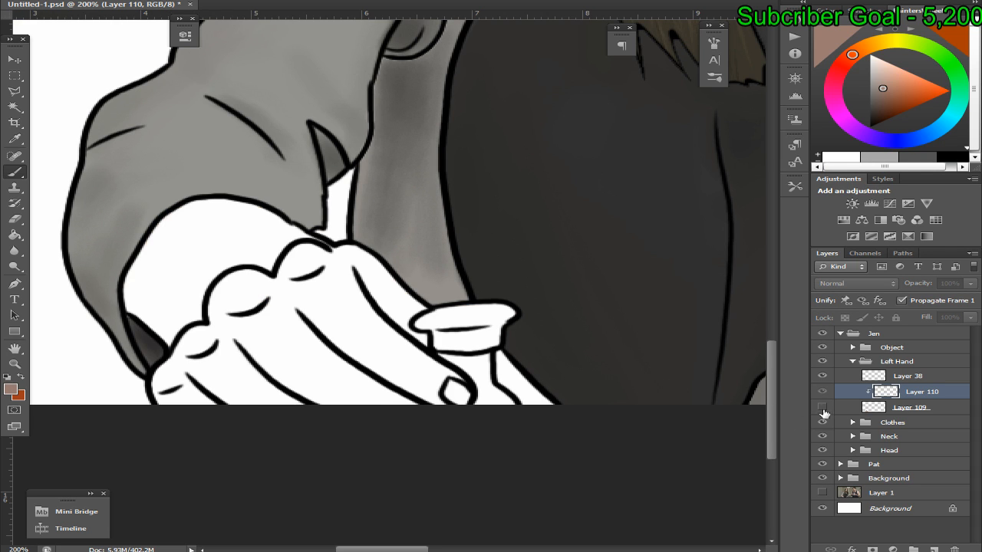
{"action": "left_click", "coordinate": [822, 408]}
{"action": "left_click", "coordinate": [821, 493]}
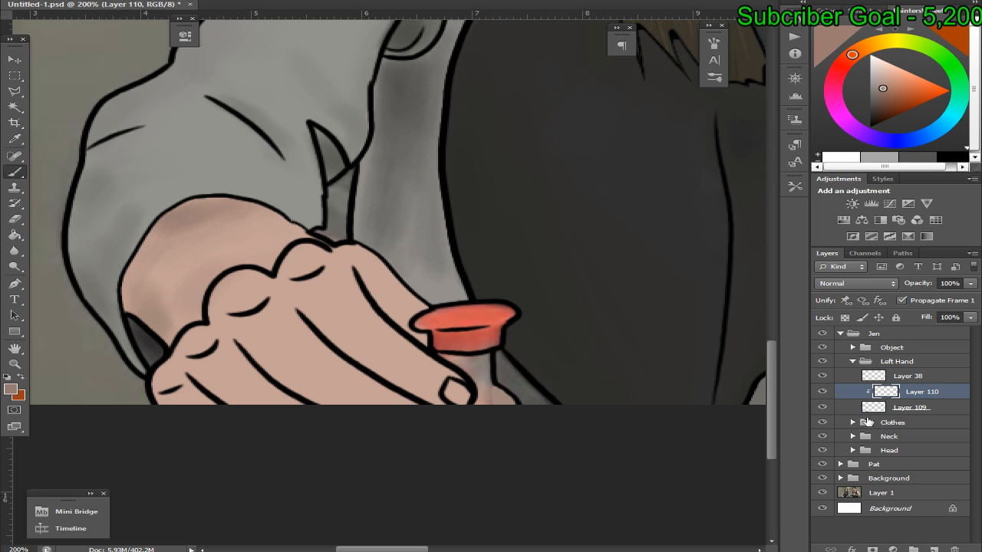
{"action": "left_click", "coordinate": [822, 407]}
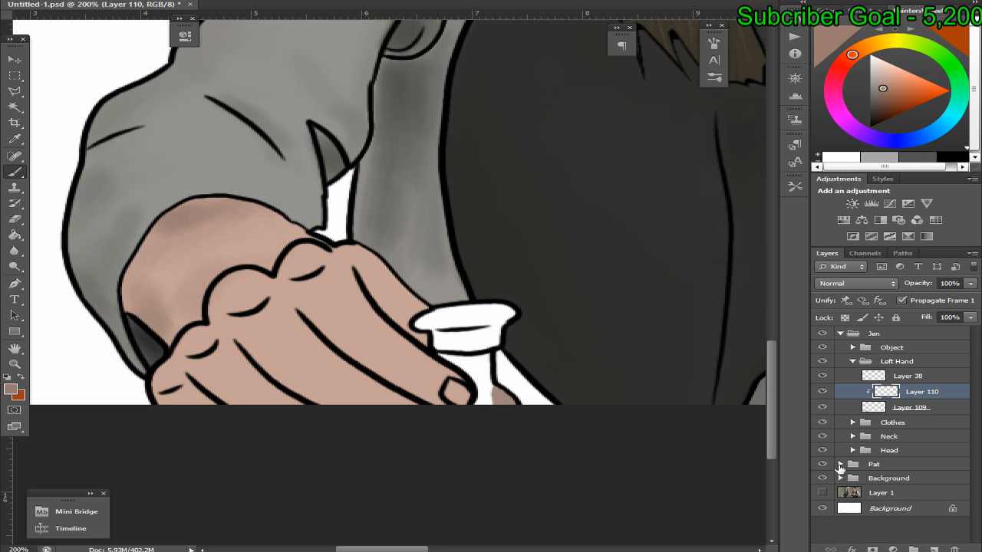
Show the photo again and sample the darker brown tone between the fingers below the knuckles
{"action": "left_click", "coordinate": [822, 492]}
{"action": "left_click", "coordinate": [822, 407]}
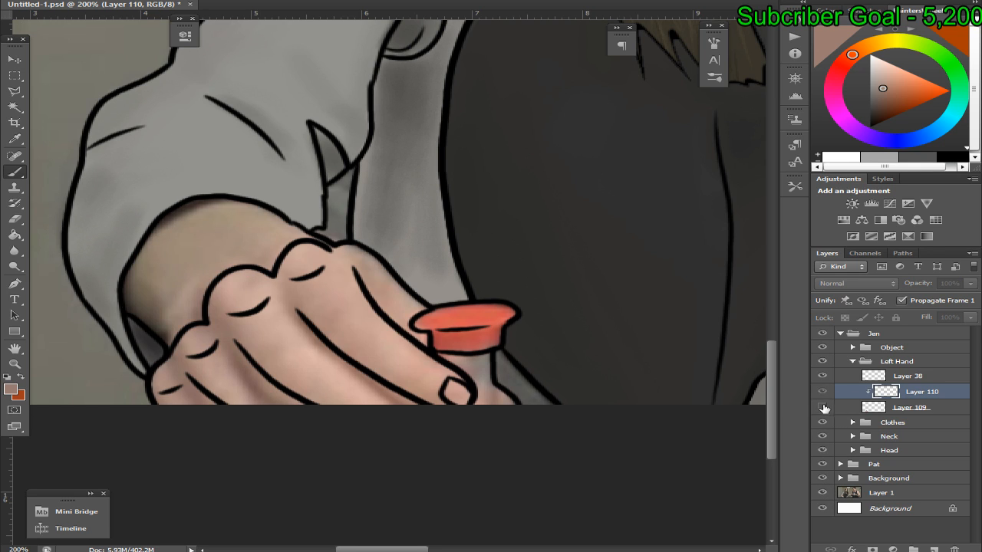
{"action": "left_click", "coordinate": [247, 367], "text": "alt"}
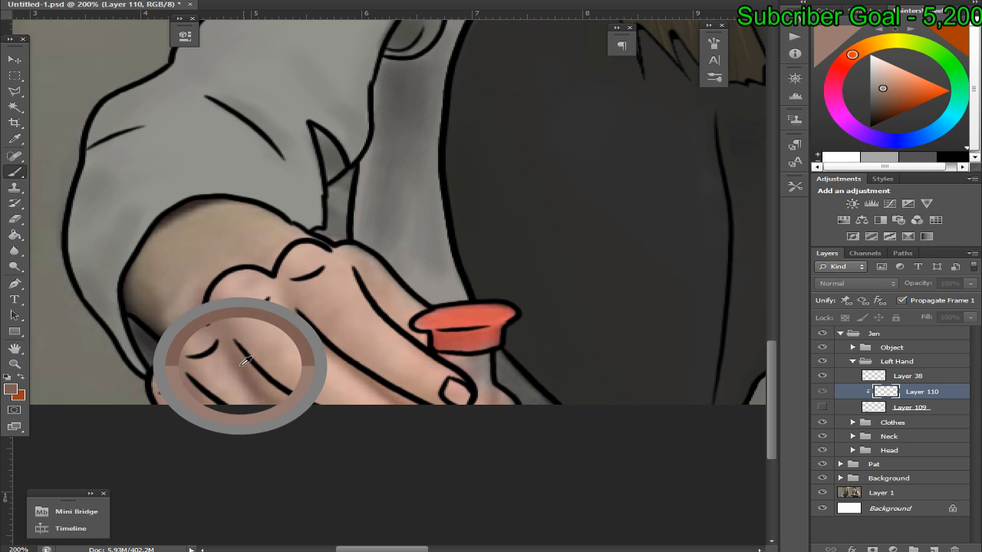
{"action": "left_click", "coordinate": [822, 407]}
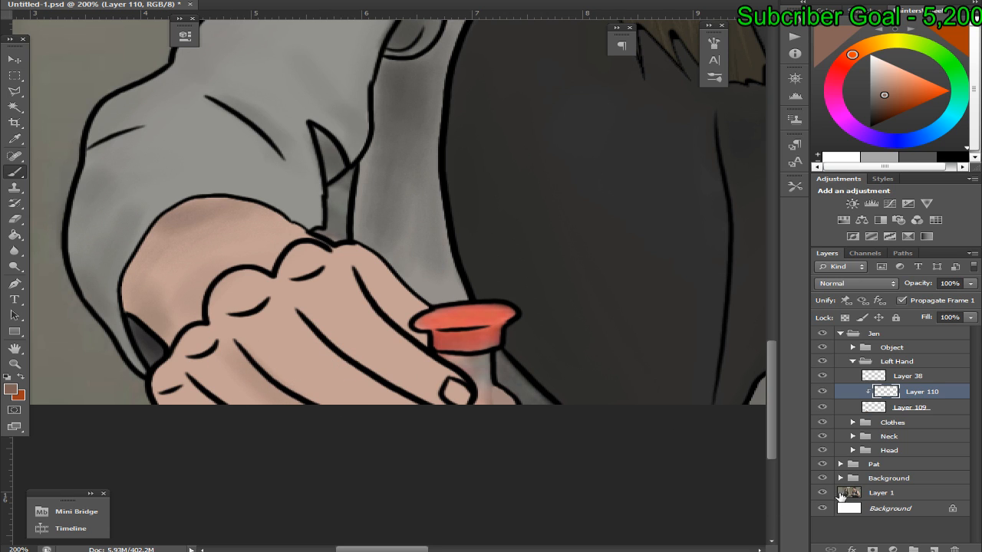
{"action": "left_click", "coordinate": [822, 392]}
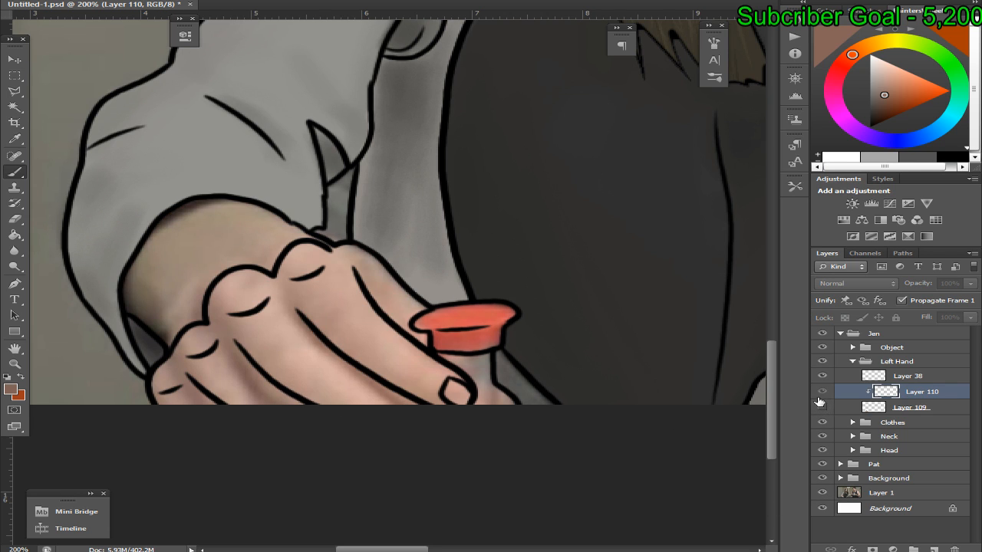
Compare the painted left hand with the reference photo by toggling the visibility of the hand's colour layers, Layer 109 and Layer 110
{"action": "left_click", "coordinate": [821, 393]}
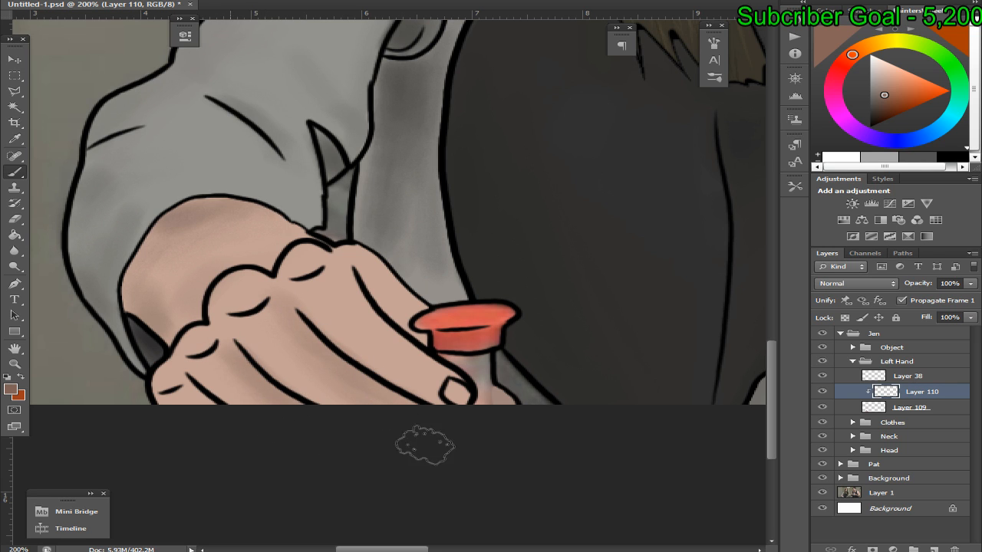
{"action": "left_click", "coordinate": [822, 478]}
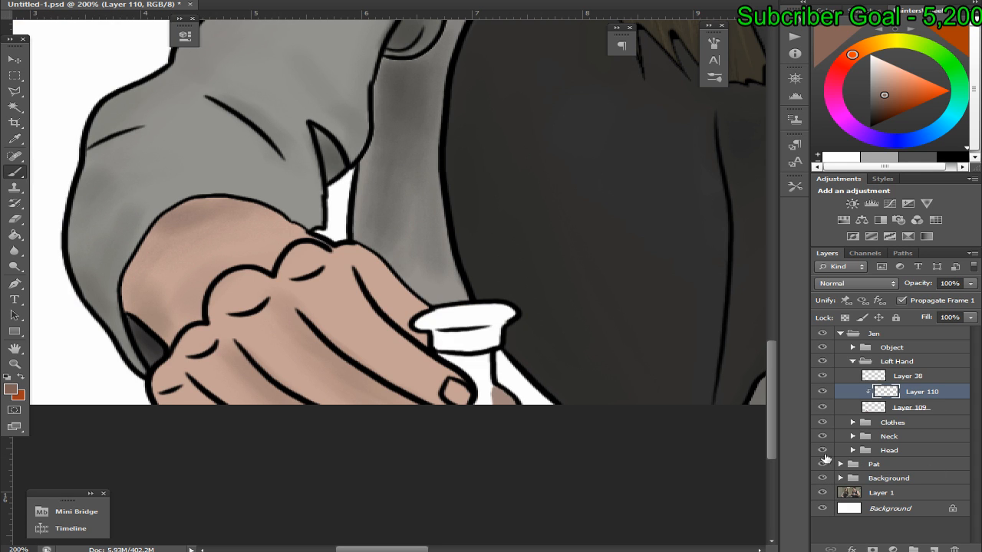
{"action": "left_click", "coordinate": [823, 461]}
{"action": "left_click", "coordinate": [822, 392]}
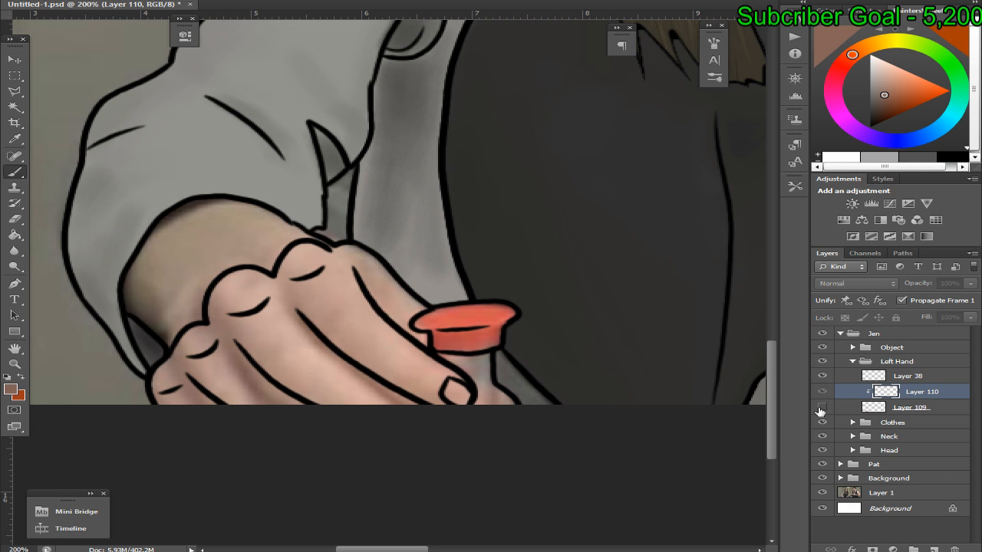
{"action": "left_click", "coordinate": [822, 391]}
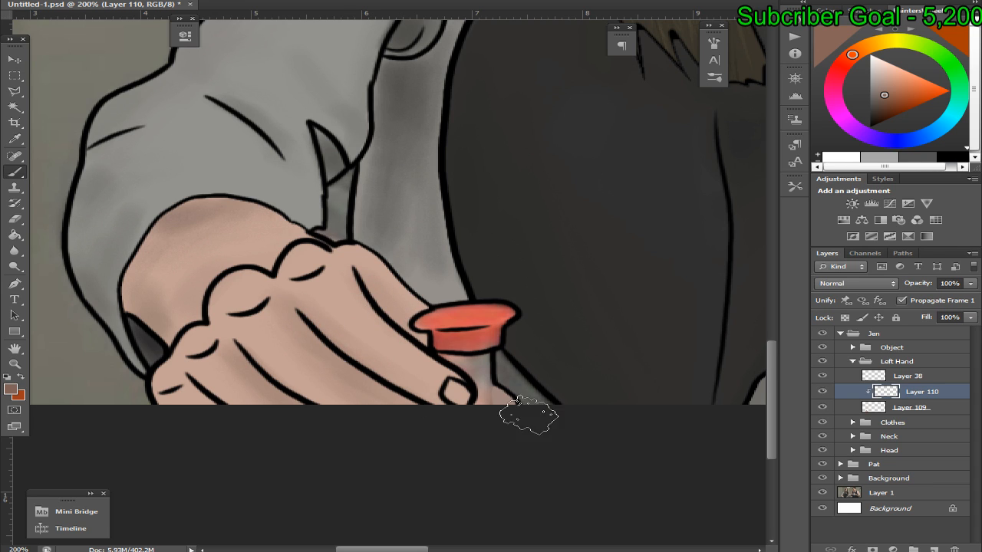
{"action": "left_click", "coordinate": [822, 392]}
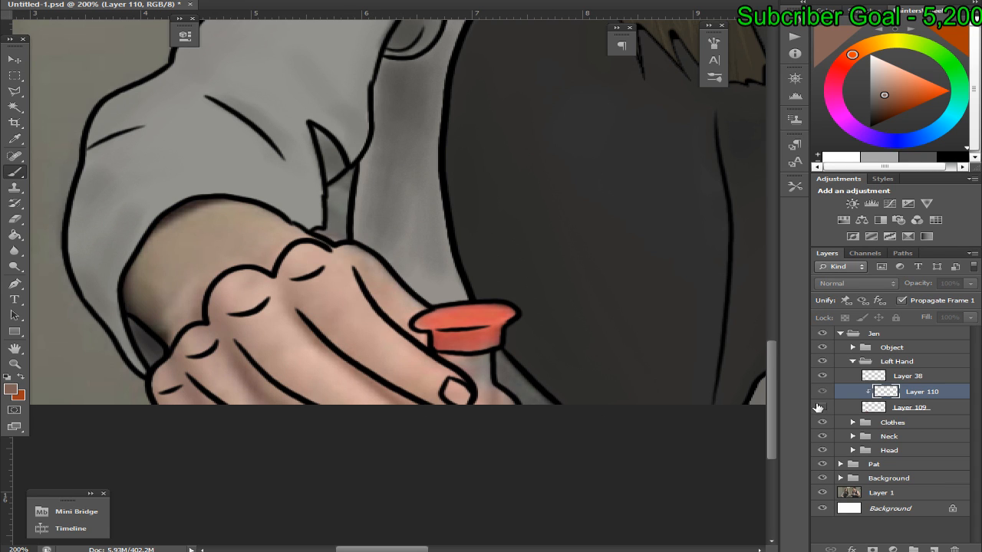
{"action": "left_click", "coordinate": [822, 392]}
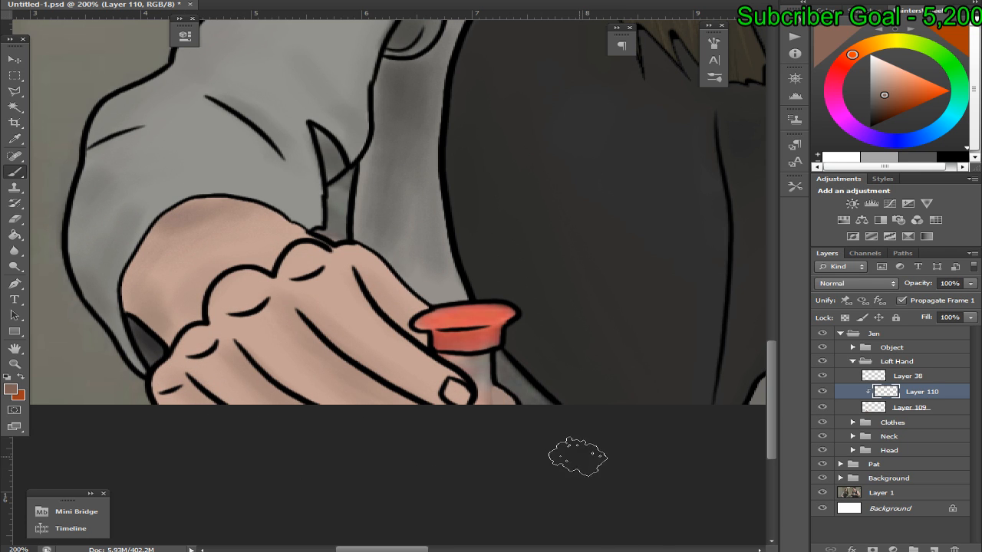
Switch to OBS, check the stream preview and its sources, and minimise the OBS window
{"action": "key", "text": "alt+Tab"}
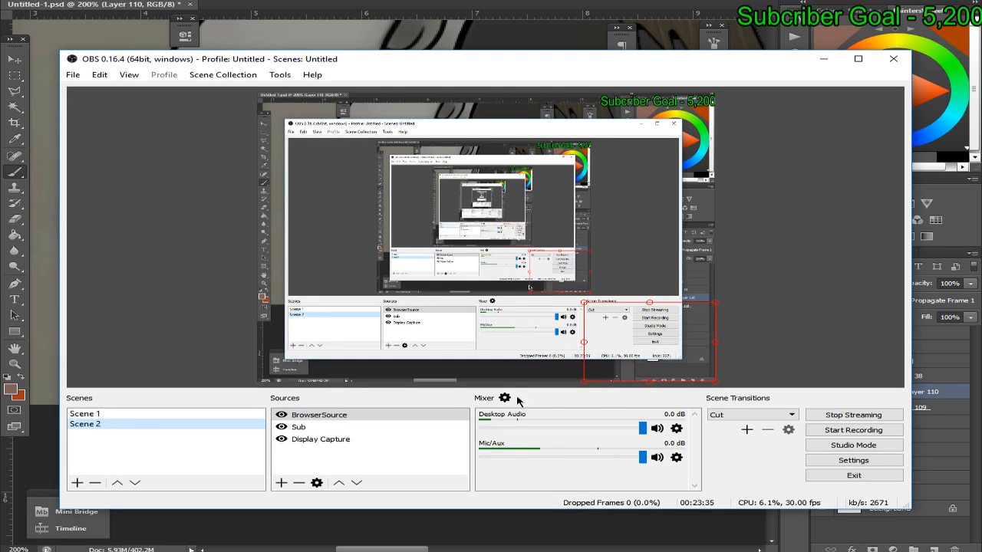
{"action": "left_click", "coordinate": [282, 438]}
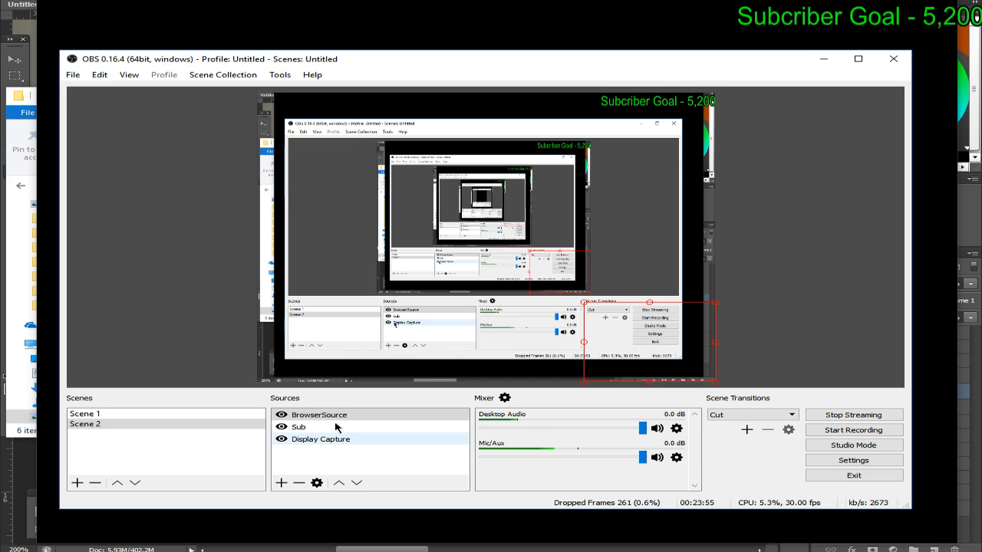
{"action": "left_click", "coordinate": [814, 58]}
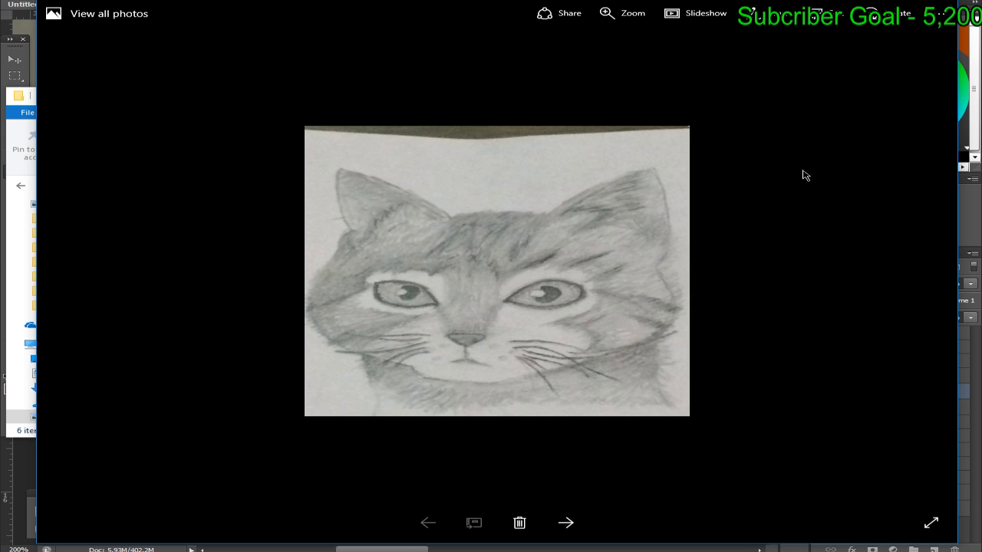
Browse the pencil drawings of the cats, lion, dog, horse and leopard in the photo viewer, clearing OBS out of the way
{"action": "key", "text": "Right"}
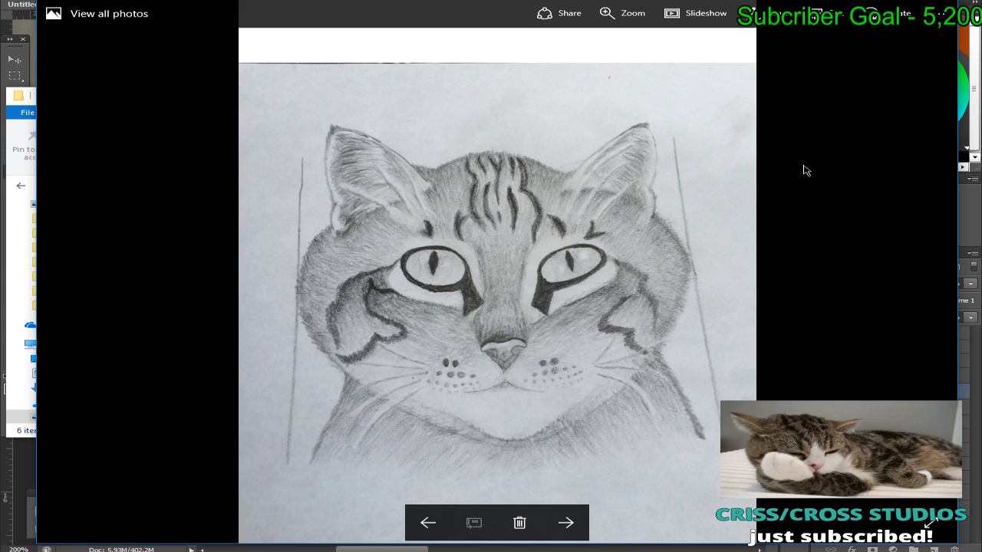
{"action": "key", "text": "alt+Tab"}
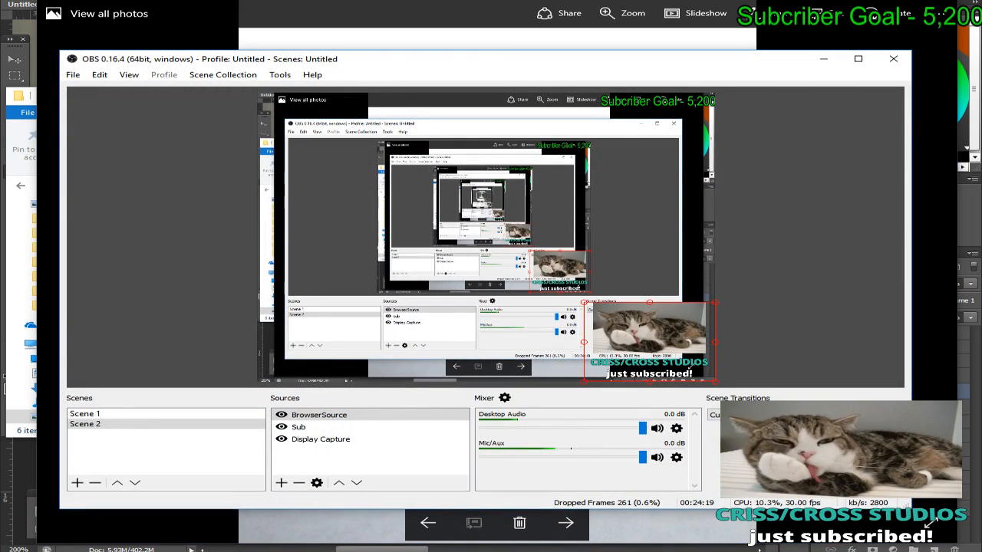
{"action": "left_click", "coordinate": [823, 59]}
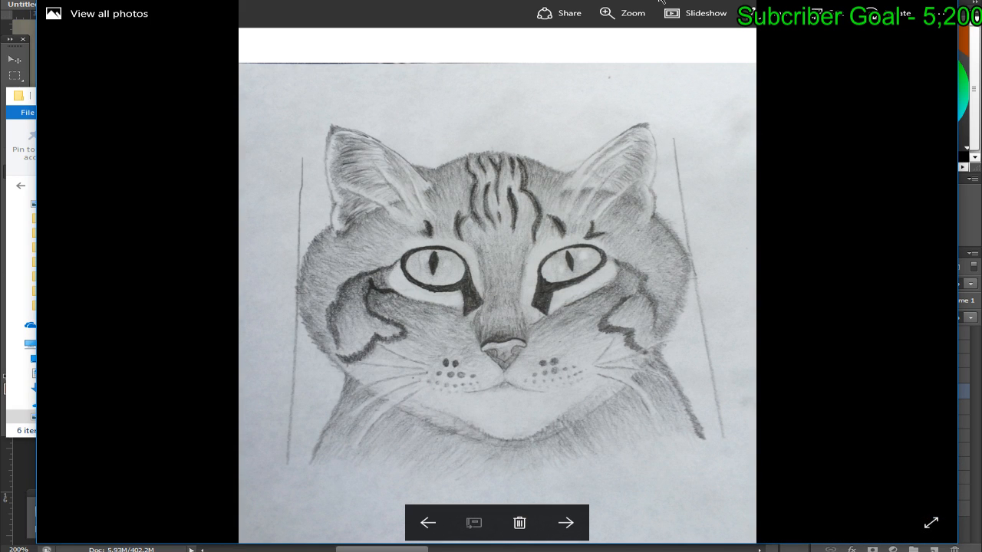
{"action": "key", "text": "Right"}
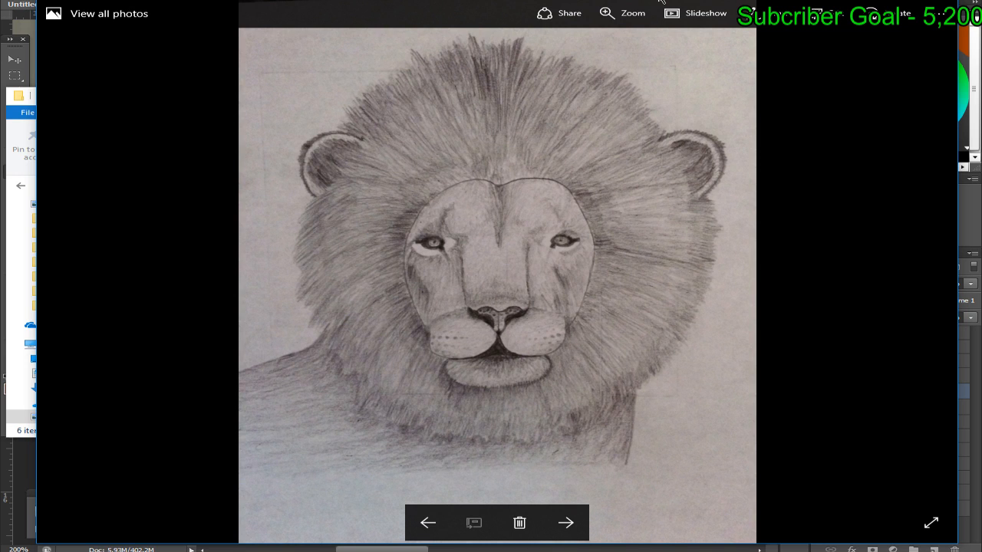
{"action": "key", "text": "Right"}
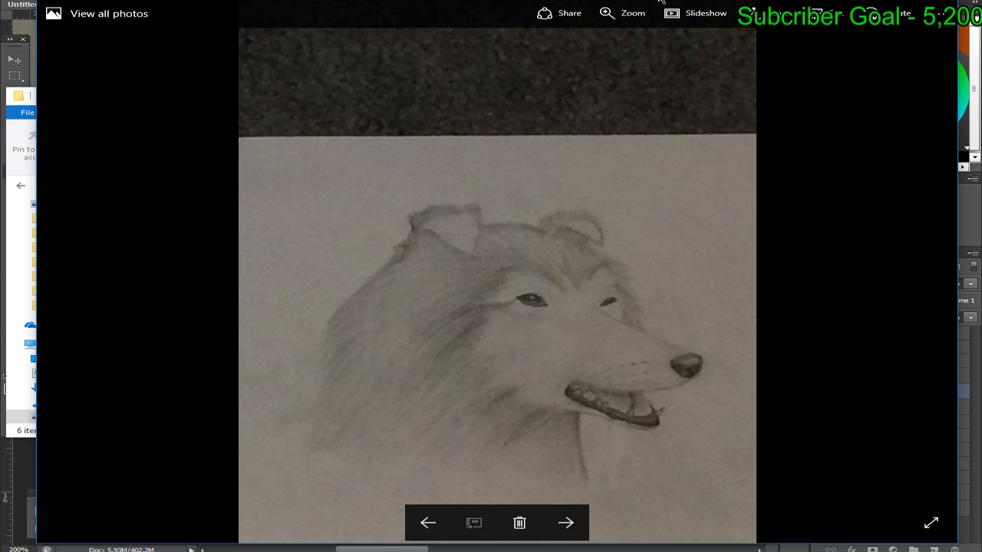
{"action": "key", "text": "Right"}
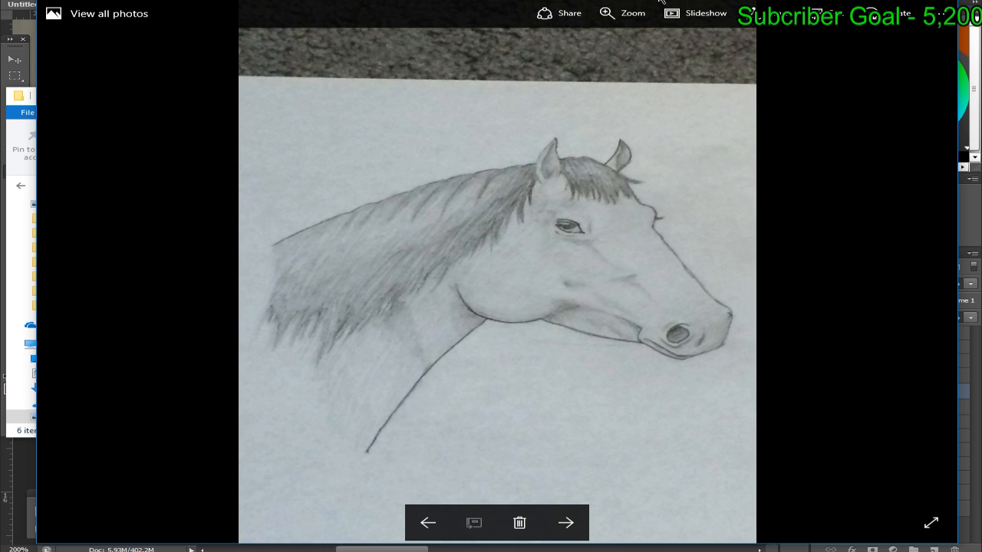
{"action": "key", "text": "Right"}
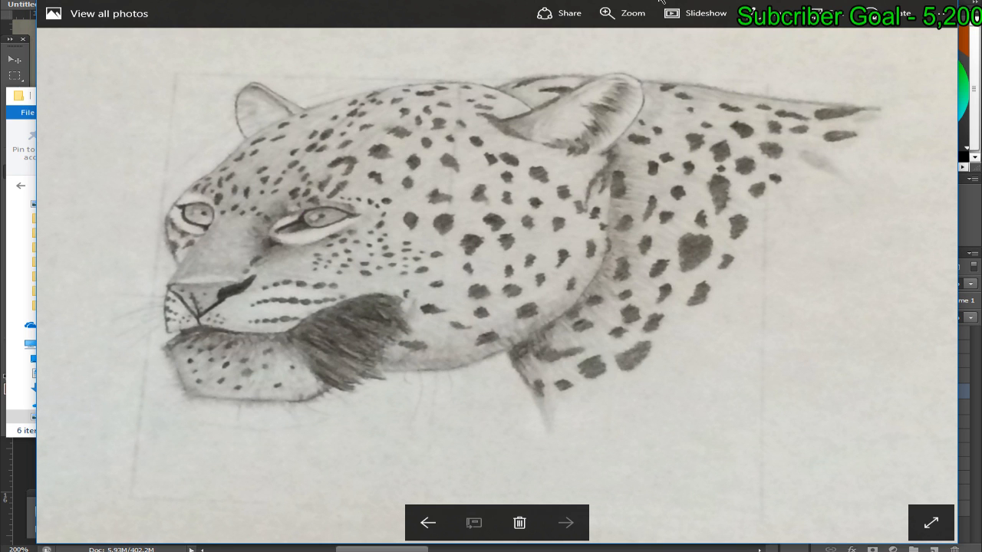
{"action": "key", "text": "Left"}
{"action": "key", "text": "Right"}
Close the photo viewer and the Drawn Pictures folder window to return to the painting in Photoshop
{"action": "key", "text": "alt+F4"}
{"action": "left_click", "coordinate": [391, 345]}
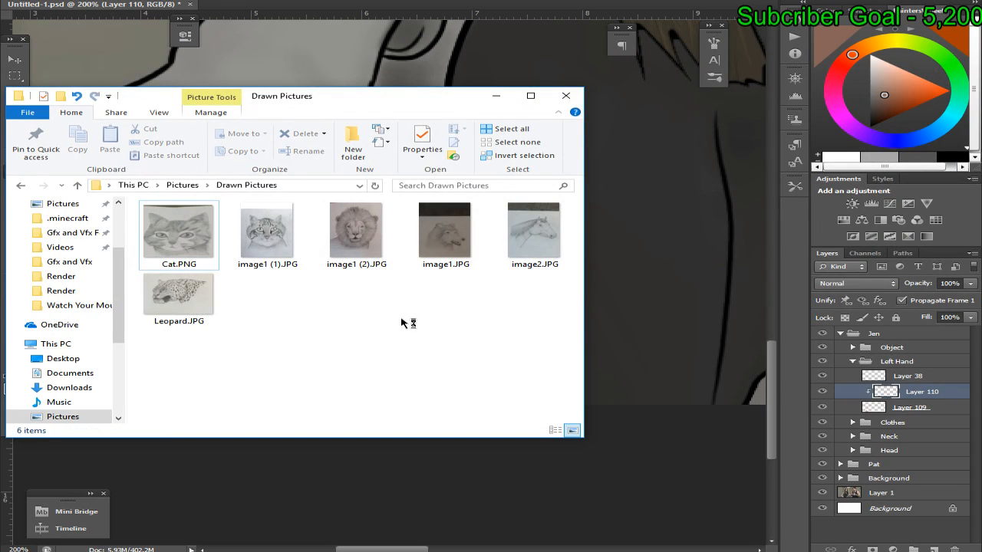
{"action": "left_click", "coordinate": [568, 97]}
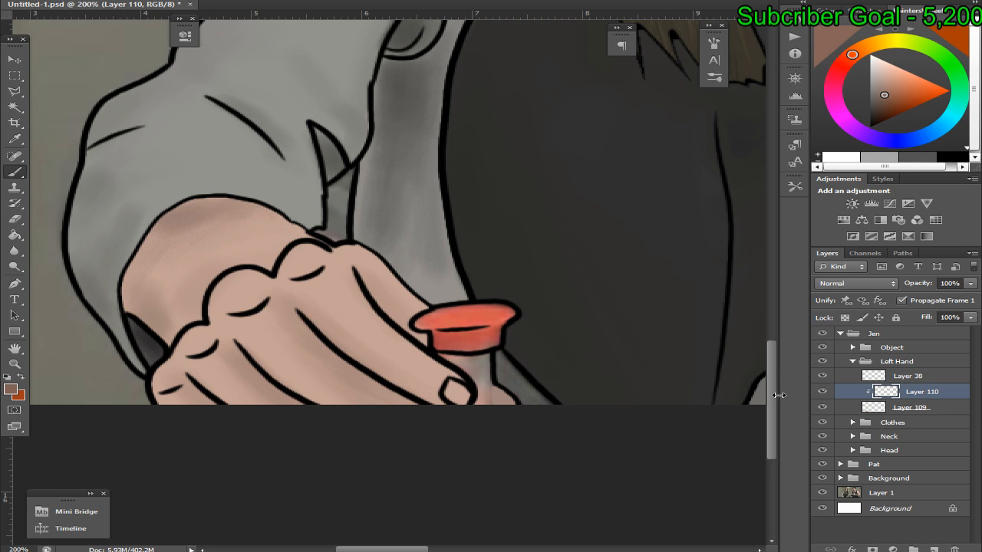
Compare the hand with the reference photo and sample a light skin tone from its large knuckle for painting on Layer 110
{"action": "left_click", "coordinate": [822, 404]}
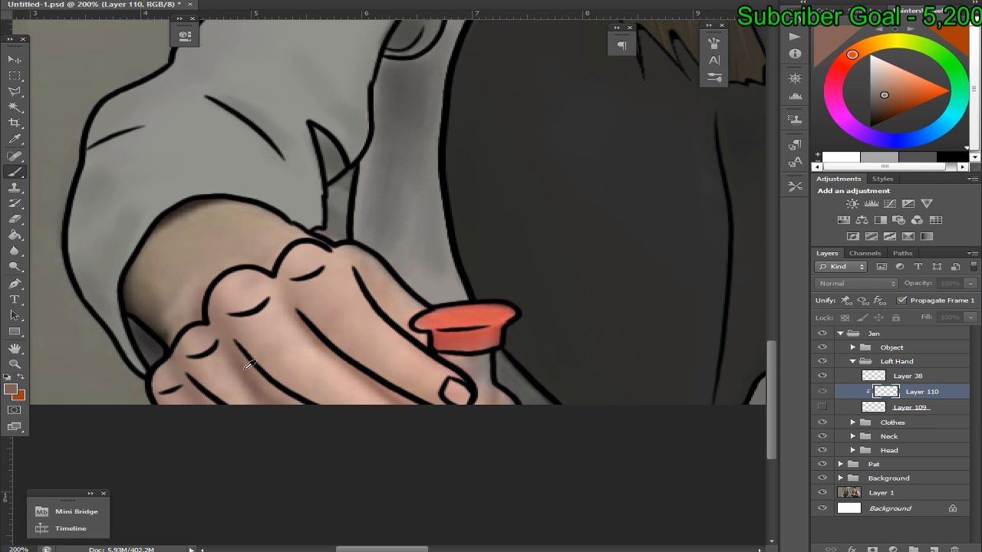
{"action": "left_click", "coordinate": [830, 404]}
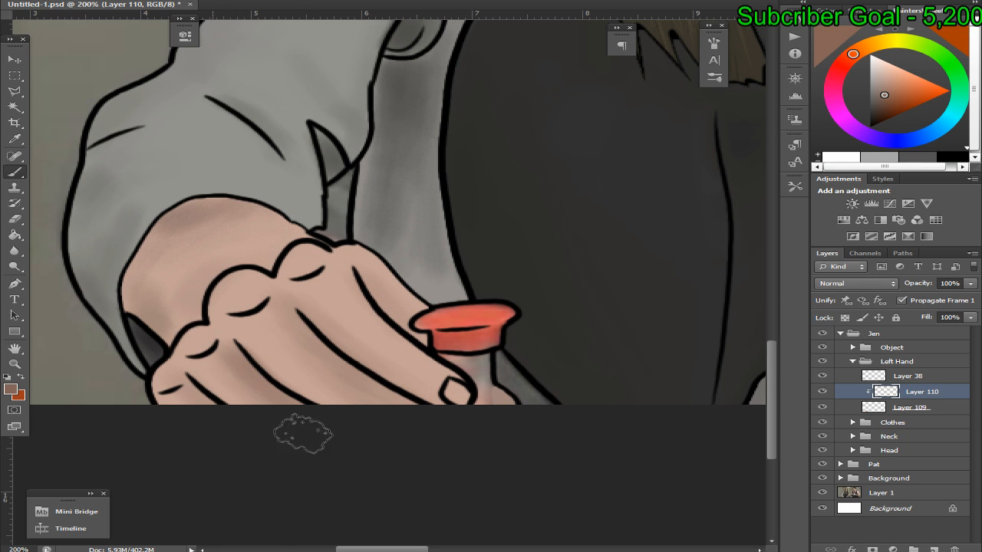
{"action": "left_click", "coordinate": [821, 407]}
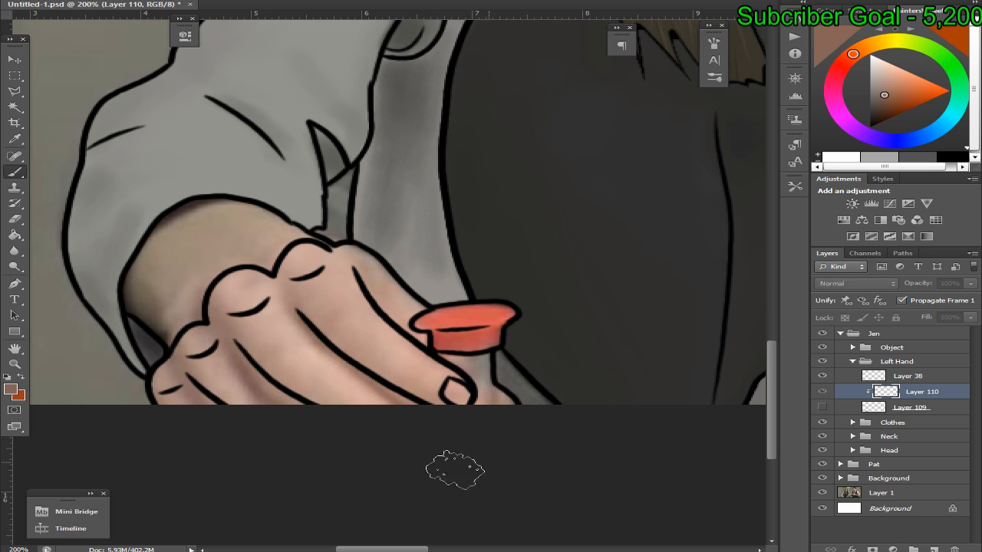
{"action": "left_click", "coordinate": [821, 406]}
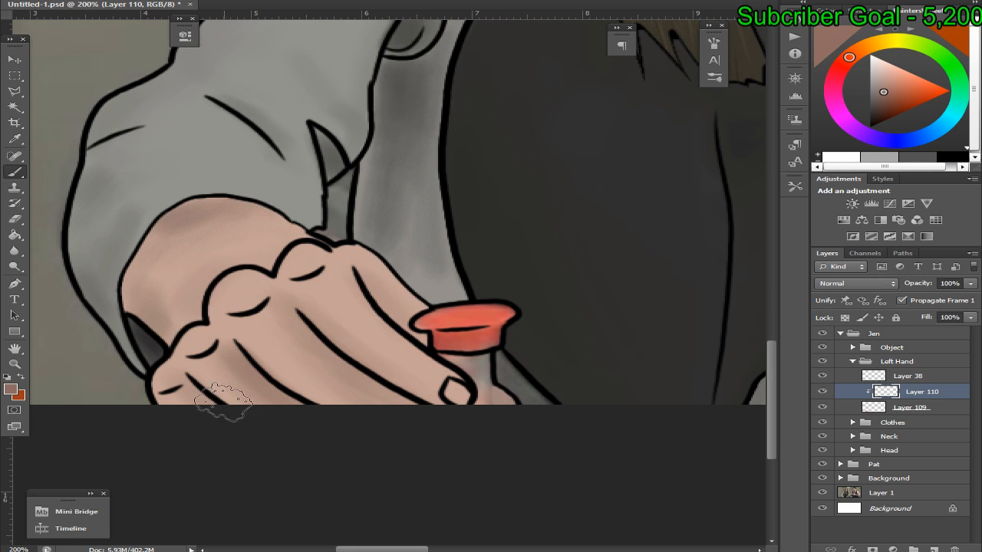
{"action": "left_click", "coordinate": [821, 407]}
{"action": "left_click", "coordinate": [245, 295], "text": "alt"}
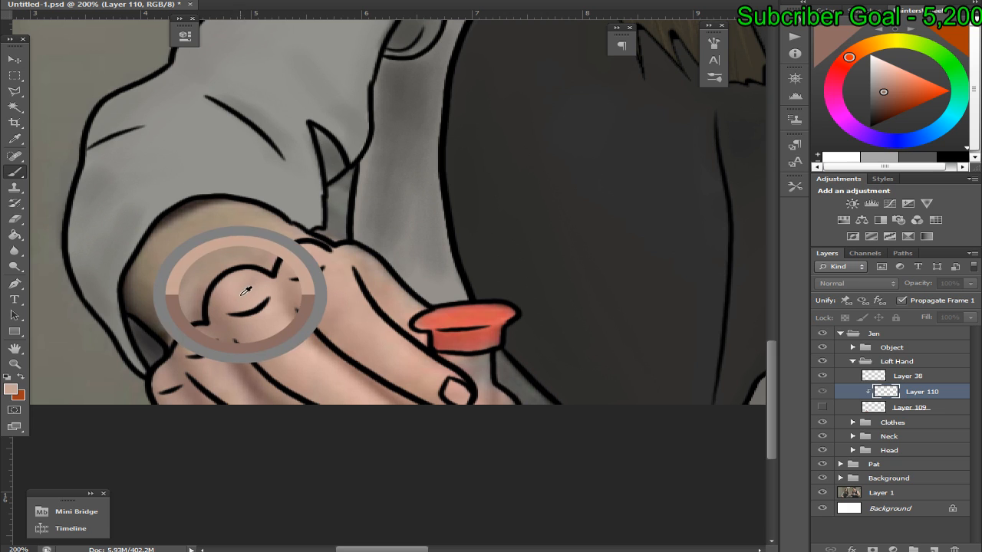
{"action": "left_click", "coordinate": [821, 407]}
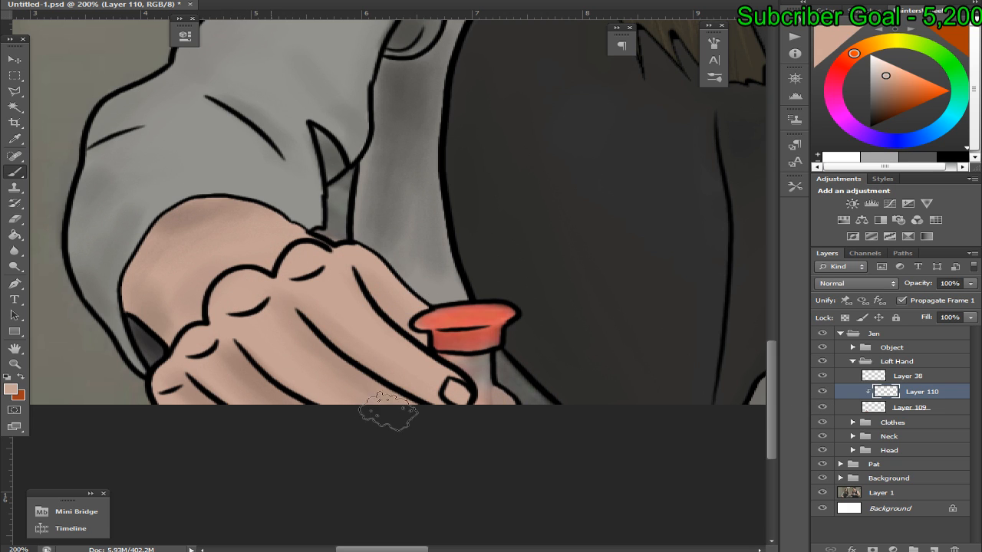
Sample skin tones from the photo's middle and lower fingers, restoring the hand layers to shade the fingers on Layer 110
{"action": "left_click", "coordinate": [821, 407]}
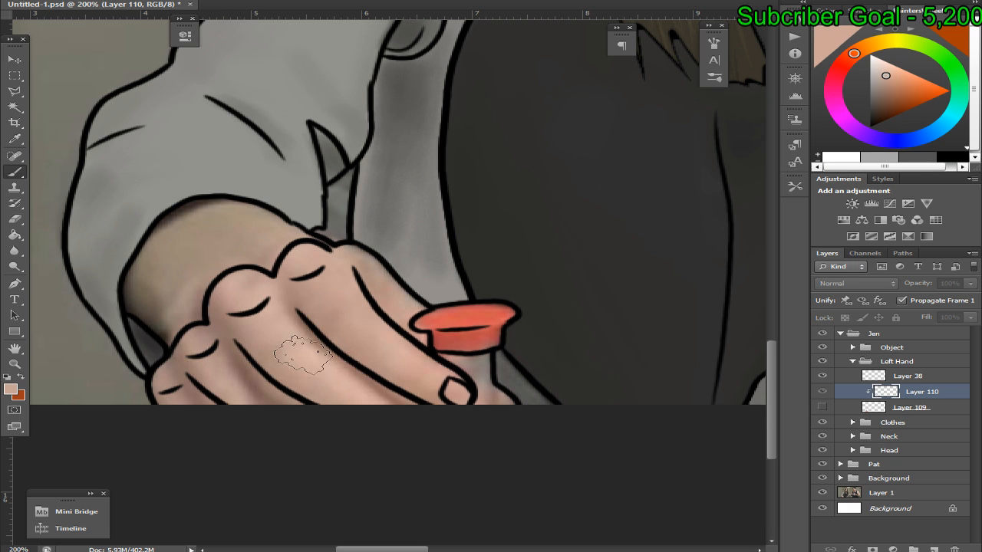
{"action": "left_click", "coordinate": [287, 337], "text": "alt"}
{"action": "left_click", "coordinate": [822, 407]}
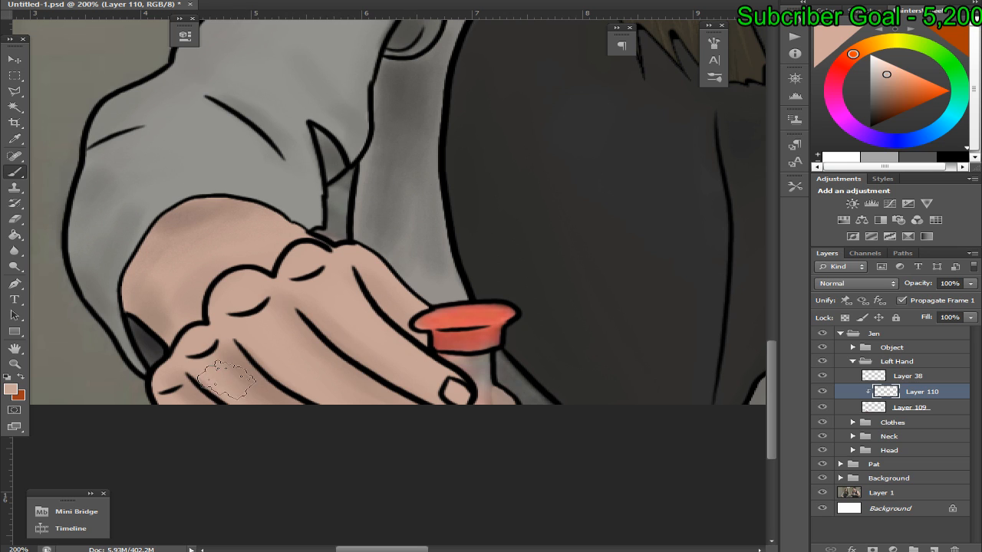
{"action": "left_click", "coordinate": [821, 407]}
{"action": "left_click_drag", "start_coordinate": [230, 377], "coordinate": [244, 379]}
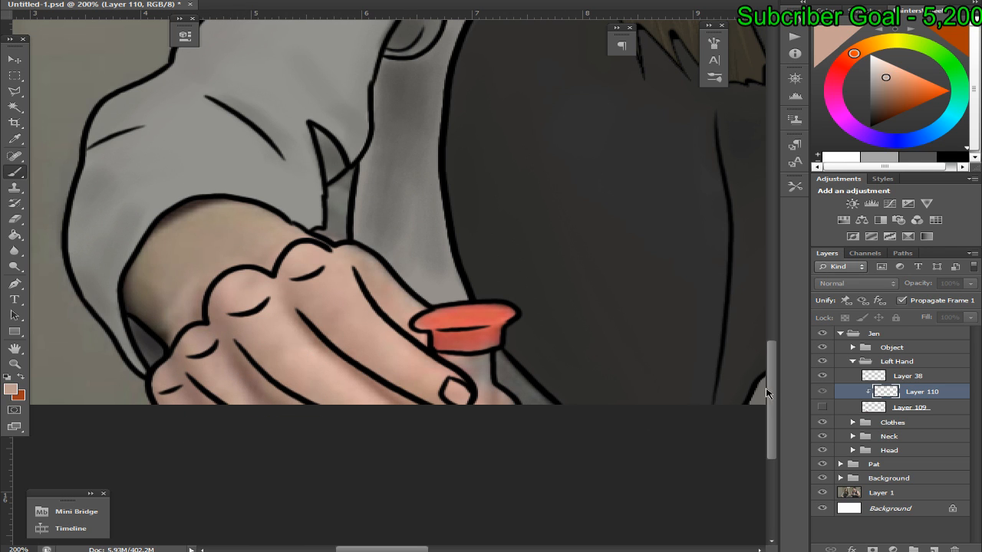
{"action": "left_click", "coordinate": [821, 407]}
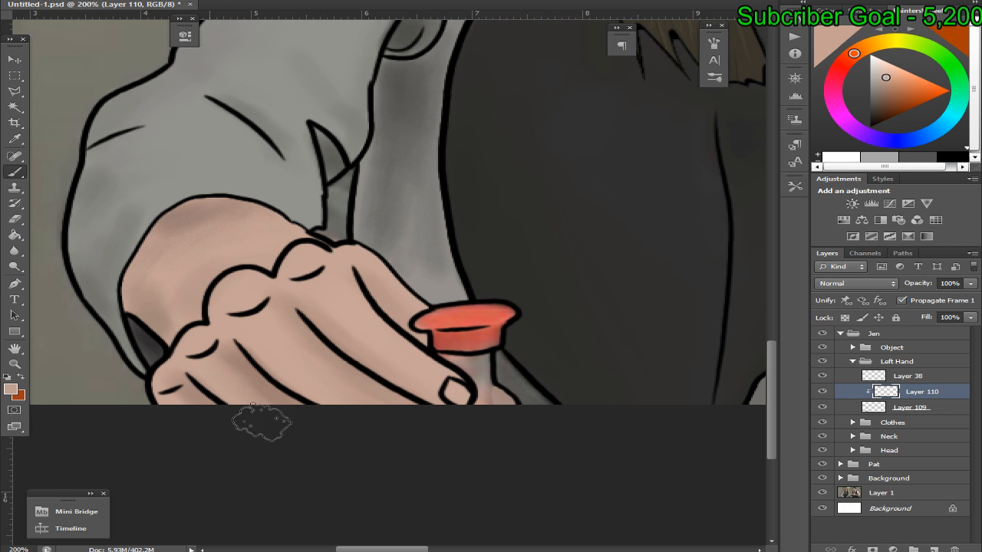
Pick a darker skin tone near the lower fingers and another from the photo's outermost knuckle for shading the hand
{"action": "left_click", "coordinate": [239, 353], "text": "alt"}
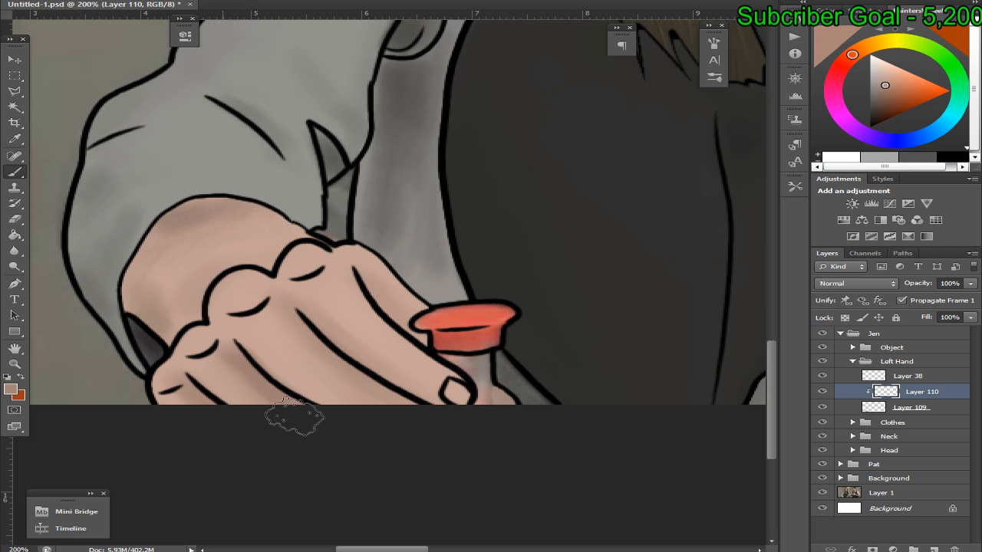
{"action": "left_click", "coordinate": [822, 407]}
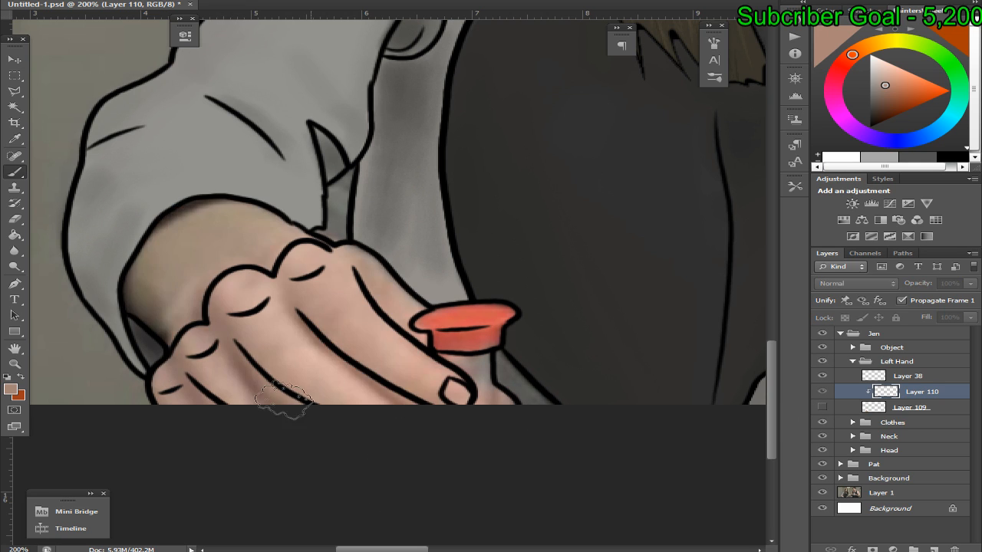
{"action": "left_click", "coordinate": [160, 374], "text": "alt"}
{"action": "left_click_drag", "start_coordinate": [162, 371], "coordinate": [176, 377]}
{"action": "left_click", "coordinate": [822, 407]}
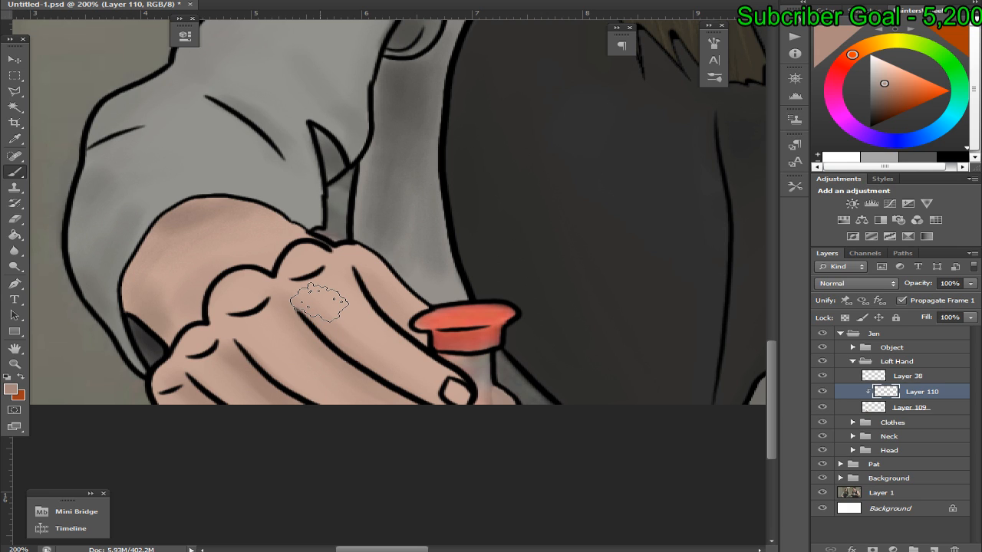
Sample a light skin tone from the photo's middle finger and a darker one between the knuckles, restoring the hand layers for shading
{"action": "left_click", "coordinate": [821, 408]}
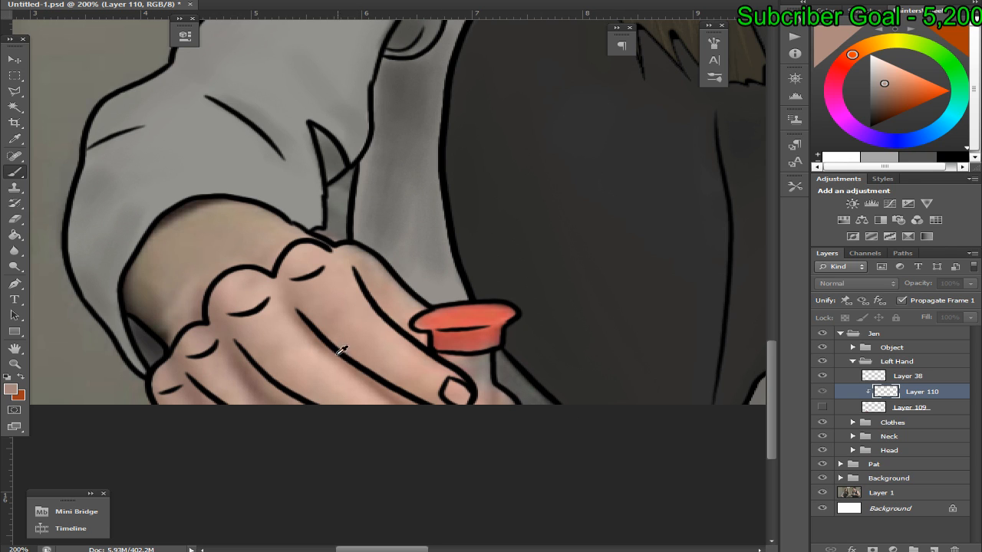
{"action": "mouse_move", "coordinate": [339, 353]}
{"action": "left_mouse_down"}
{"action": "mouse_move", "coordinate": [325, 345]}
{"action": "mouse_move", "coordinate": [346, 376]}
{"action": "left_mouse_up"}
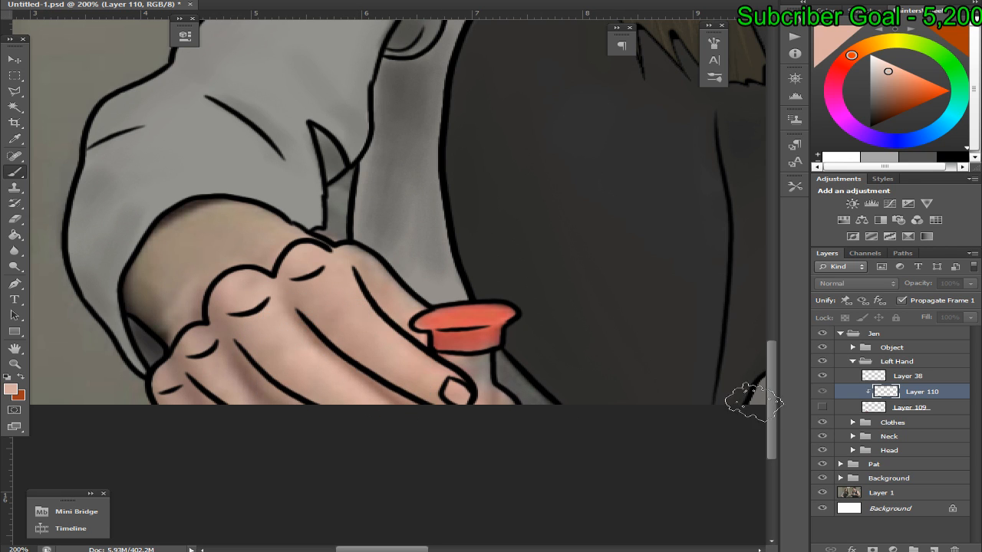
{"action": "left_click", "coordinate": [821, 407]}
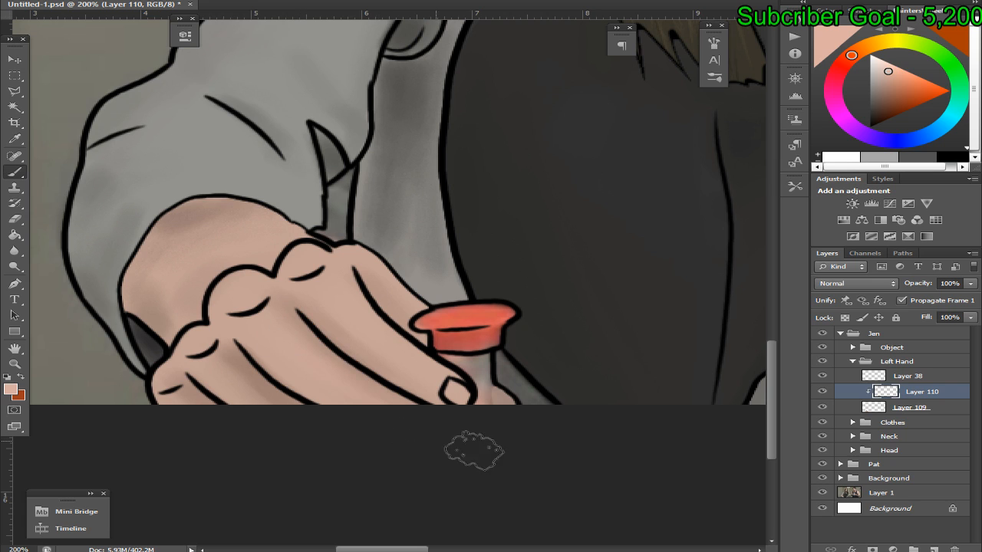
{"action": "left_click", "coordinate": [822, 407]}
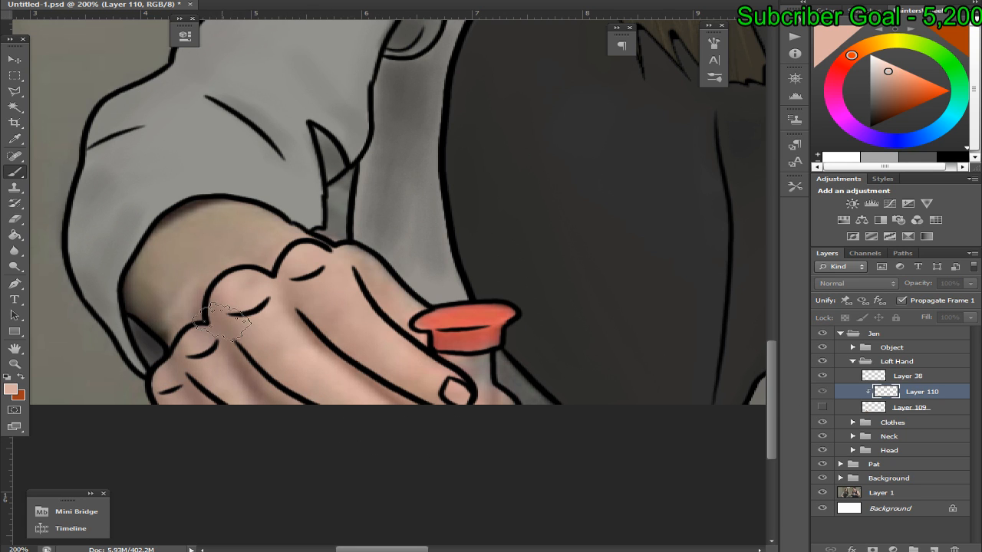
{"action": "left_click", "coordinate": [221, 317], "text": "alt"}
{"action": "left_click", "coordinate": [821, 407]}
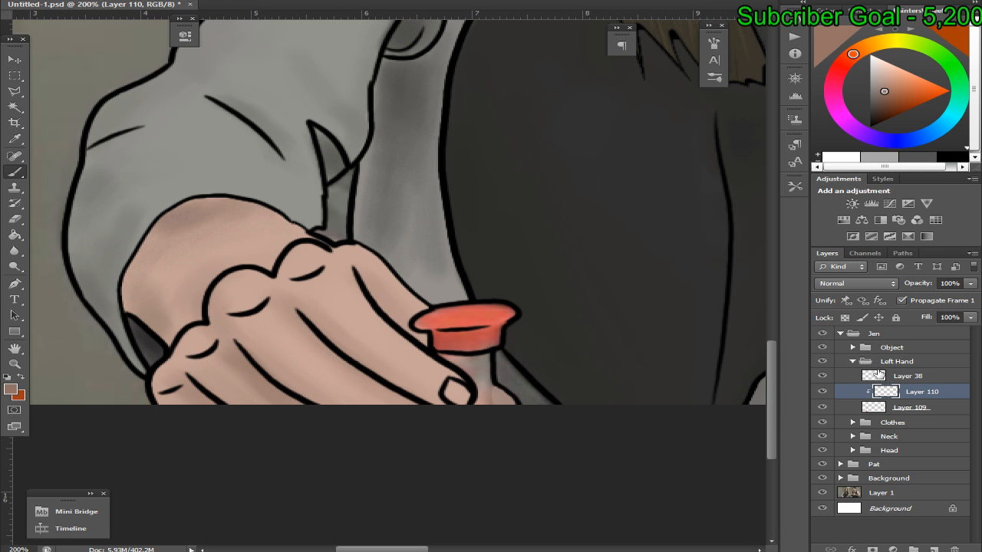
Collapse the Left Hand group, add a new layer above it for the held object, and sample the red of the photo's cap
{"action": "left_click", "coordinate": [865, 364]}
{"action": "key", "text": "ctrl+shift+alt+n"}
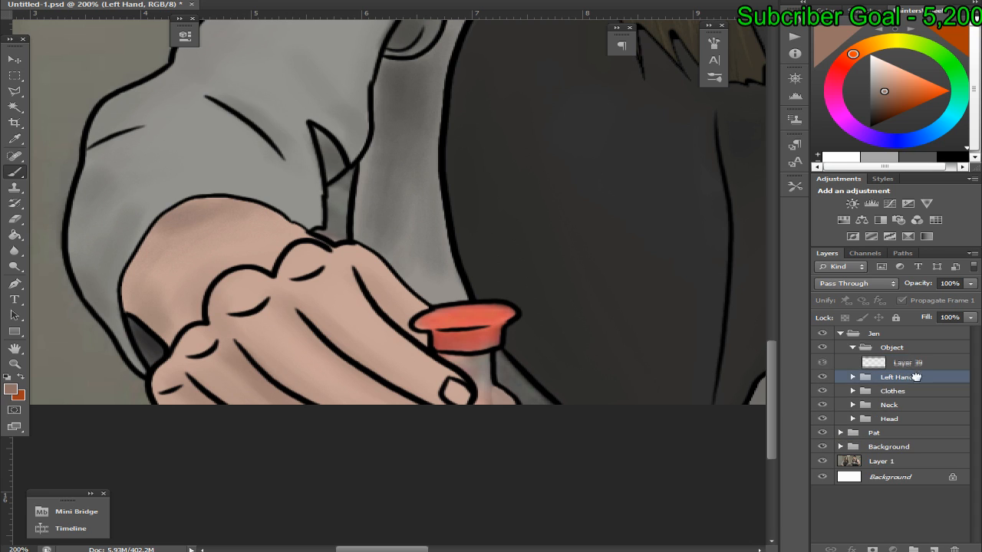
{"action": "left_click_drag", "start_coordinate": [914, 363], "coordinate": [919, 385]}
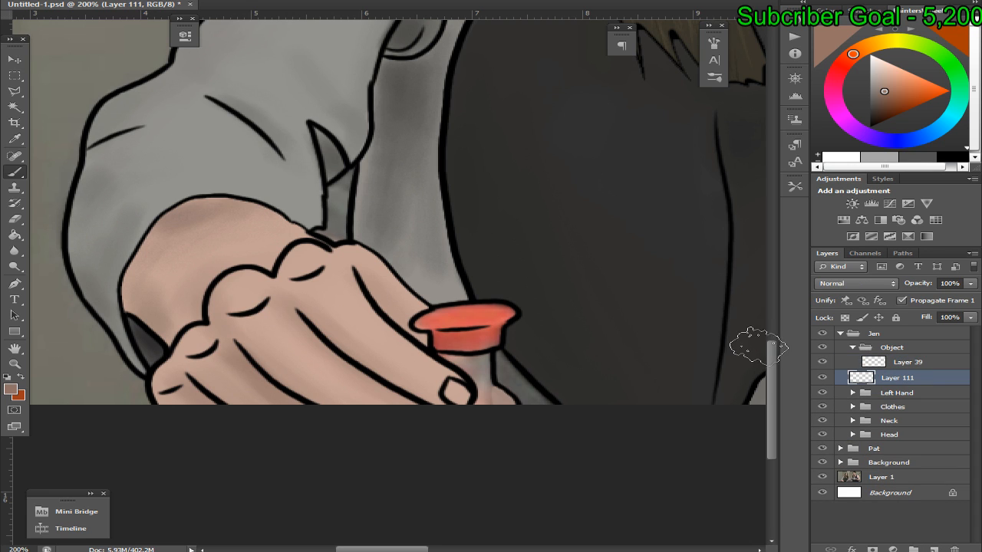
{"action": "left_click", "coordinate": [482, 324], "text": "alt"}
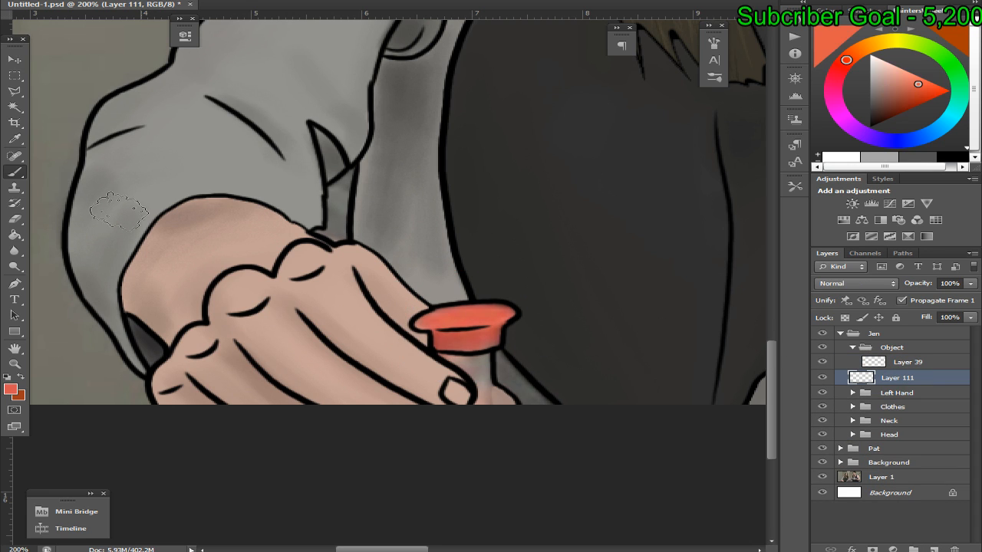
Select the red cap's rim and lower band with the Magic Wand and expand the selection
{"action": "key", "text": "ctrl+a"}
{"action": "right_click", "coordinate": [15, 122]}
{"action": "right_click", "coordinate": [14, 106]}
{"action": "left_click", "coordinate": [81, 114]}
{"action": "left_click", "coordinate": [476, 320]}
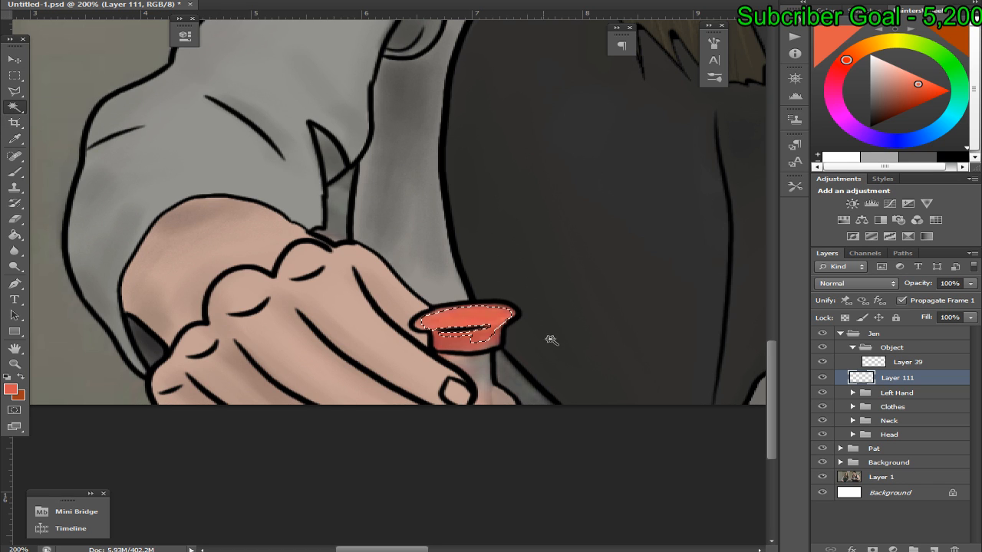
{"action": "left_click", "coordinate": [456, 339]}
{"action": "left_click", "coordinate": [429, 326]}
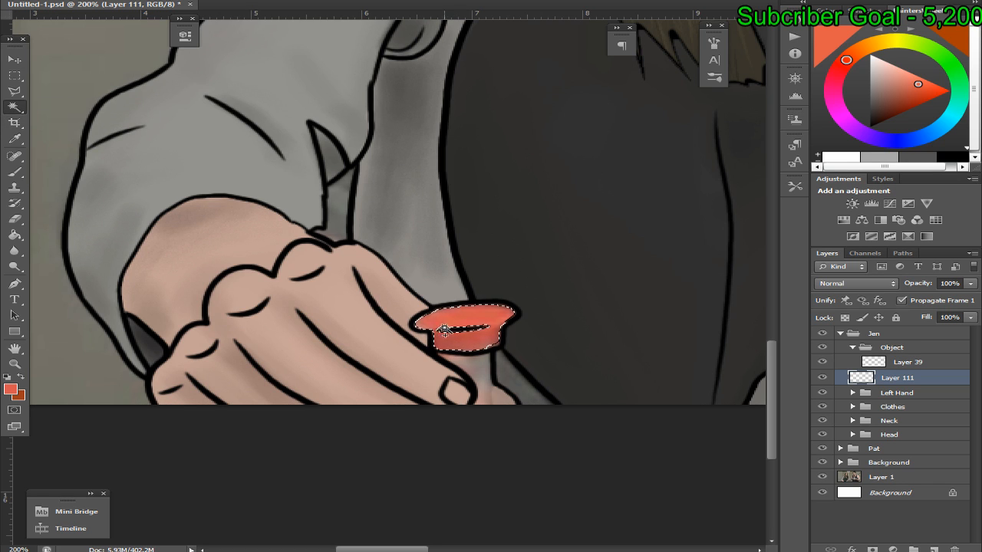
{"action": "key", "text": "alt+s"}
{"action": "key", "text": "m"}
{"action": "key", "text": "e"}
{"action": "left_click", "coordinate": [563, 165]}
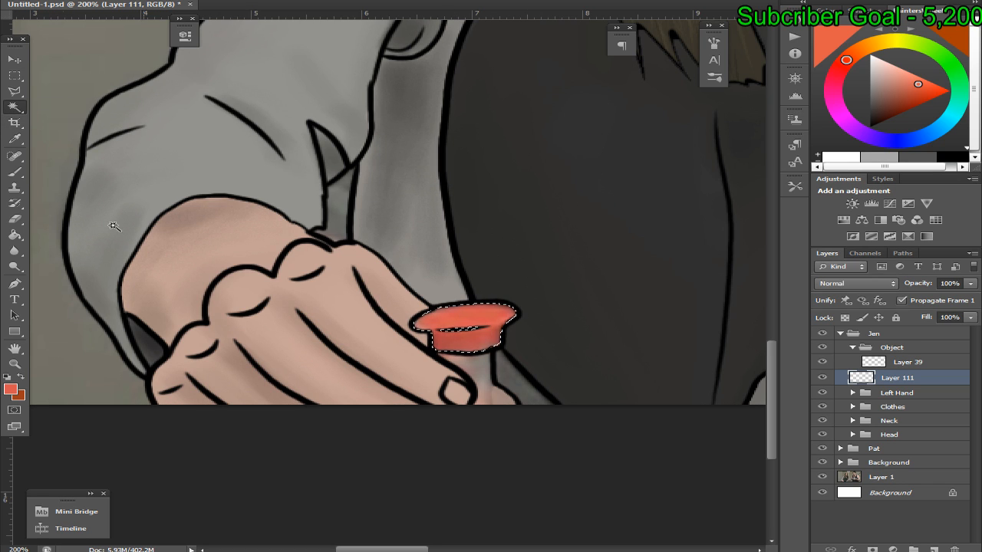
Fill the selected cap with the sampled red on Layer 111 and deselect it
{"action": "left_click", "coordinate": [19, 238]}
{"action": "left_click", "coordinate": [463, 309]}
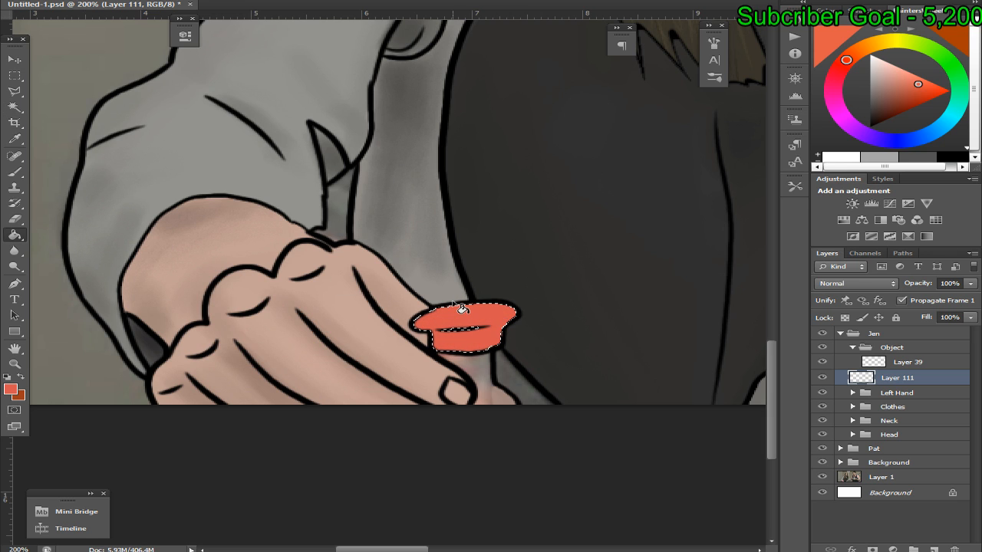
{"action": "left_click", "coordinate": [14, 75]}
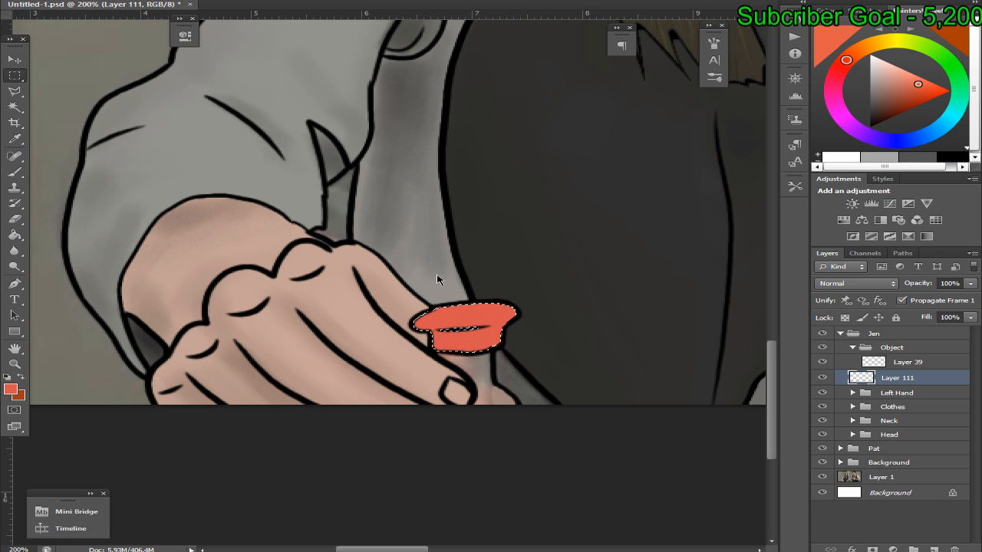
{"action": "right_click", "coordinate": [437, 280]}
{"action": "left_click", "coordinate": [479, 283]}
Select the area below the red cap with the Magic Wand and expand the selection by 1 pixel
{"action": "left_click", "coordinate": [14, 106]}
{"action": "left_click", "coordinate": [77, 119]}
{"action": "left_click", "coordinate": [477, 376]}
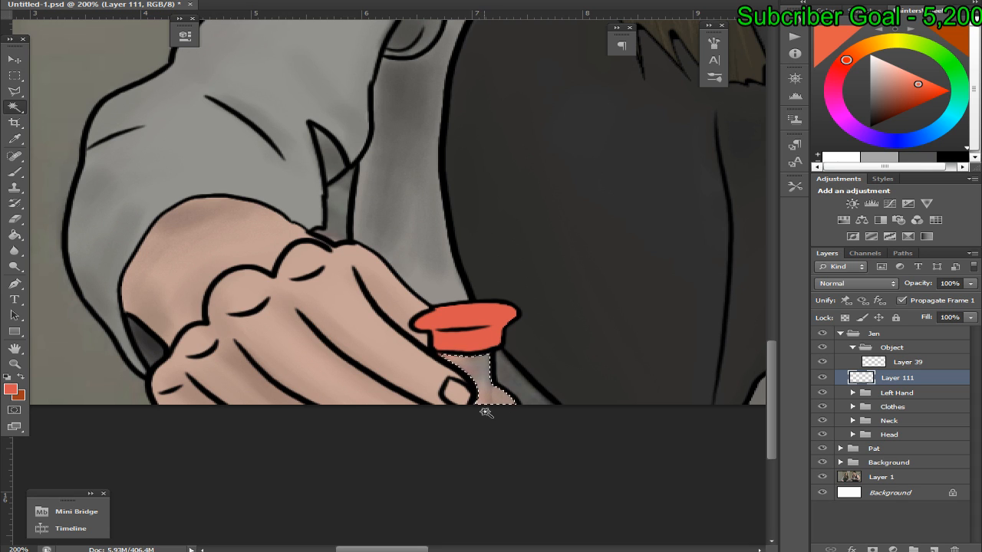
{"action": "key", "text": "alt+s"}
{"action": "type", "text": "me1"}
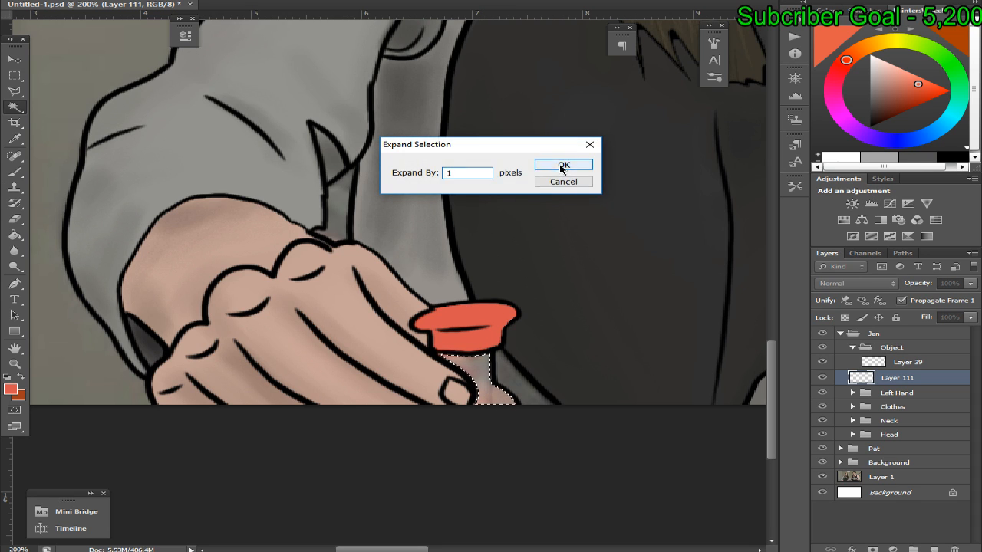
{"action": "left_click", "coordinate": [562, 165]}
Sample a greyish tone from the photo below the cap, fill the selected area with it and deselect
{"action": "left_click", "coordinate": [11, 141]}
{"action": "left_click", "coordinate": [77, 137]}
{"action": "left_click", "coordinate": [449, 361]}
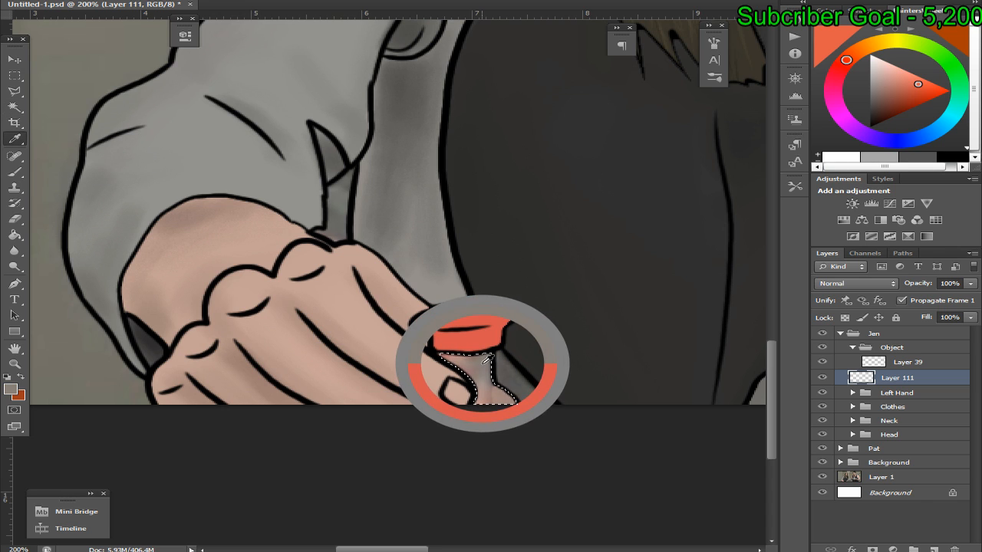
{"action": "left_click", "coordinate": [14, 235]}
{"action": "left_click", "coordinate": [85, 244]}
{"action": "left_click", "coordinate": [489, 380]}
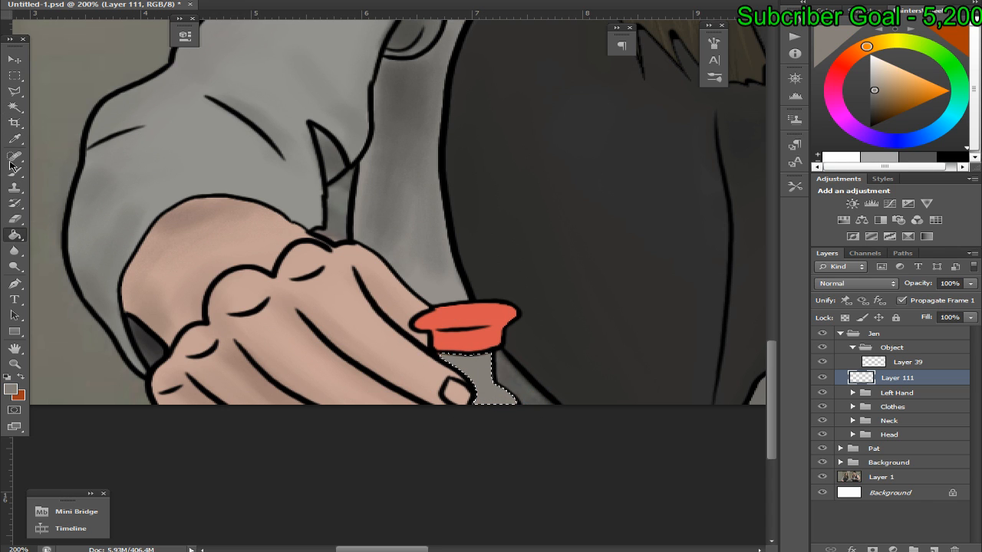
{"action": "left_click", "coordinate": [14, 75]}
{"action": "right_click", "coordinate": [481, 267]}
{"action": "left_click", "coordinate": [482, 266]}
Erase the grey fill that spills over the skin area beside the object's lower part
{"action": "left_click", "coordinate": [14, 218]}
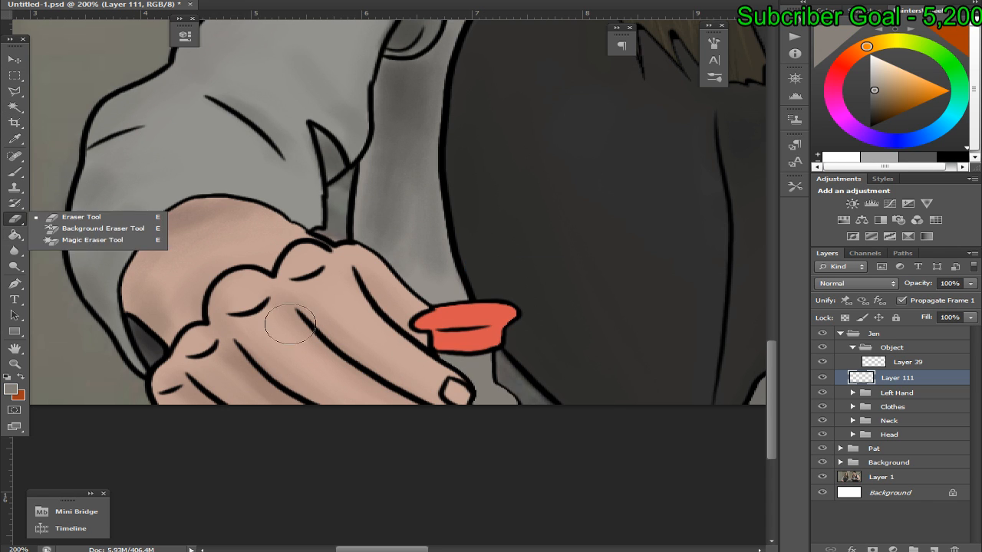
{"action": "left_click", "coordinate": [518, 387]}
{"action": "mouse_move", "coordinate": [518, 387]}
{"action": "left_mouse_down"}
{"action": "mouse_move", "coordinate": [526, 414]}
{"action": "mouse_move", "coordinate": [530, 407]}
{"action": "mouse_move", "coordinate": [517, 401]}
{"action": "mouse_move", "coordinate": [523, 418]}
{"action": "left_mouse_up"}
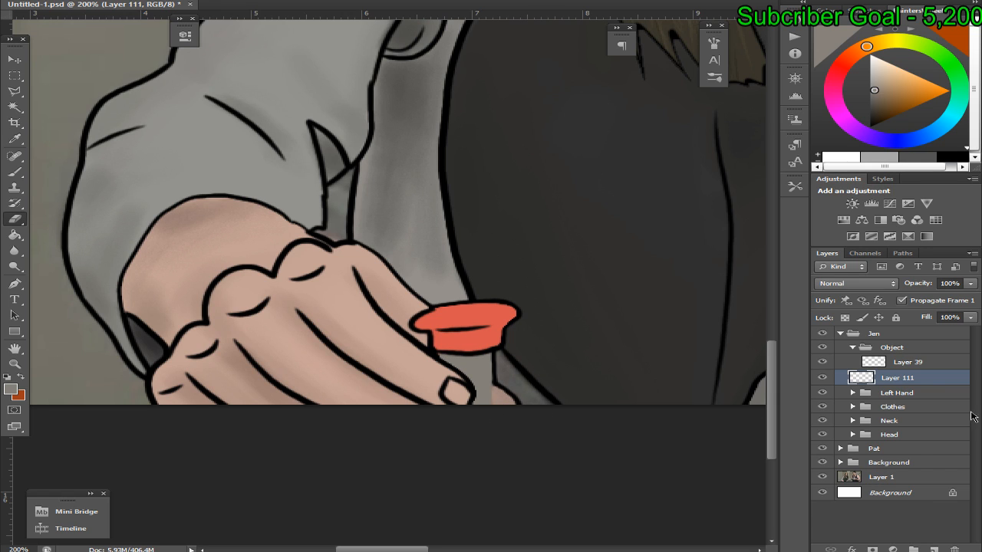
Add a new layer clipped to Layer 111 in the Object group and sample a darker red from the photo's cap
{"action": "left_click", "coordinate": [933, 549]}
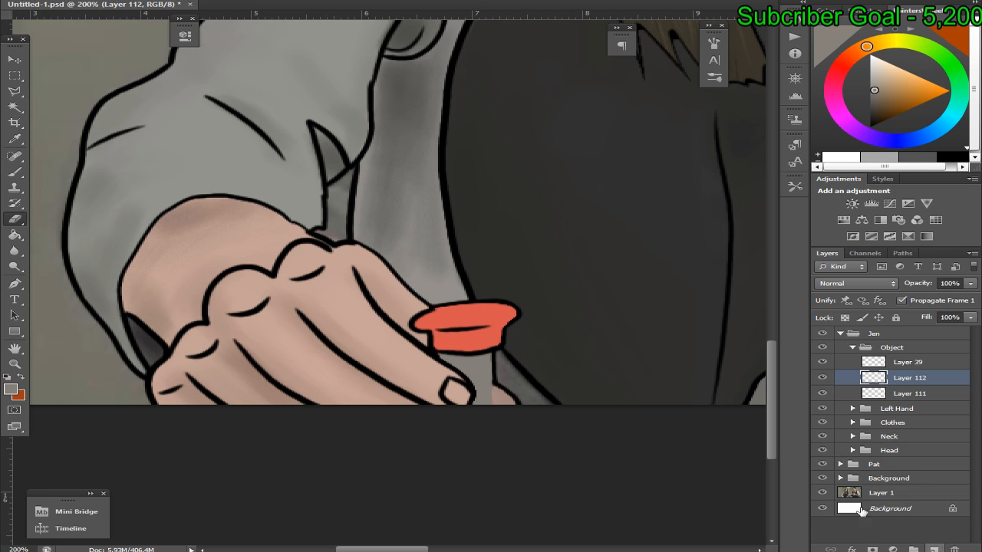
{"action": "key", "text": "ctrl+alt+g"}
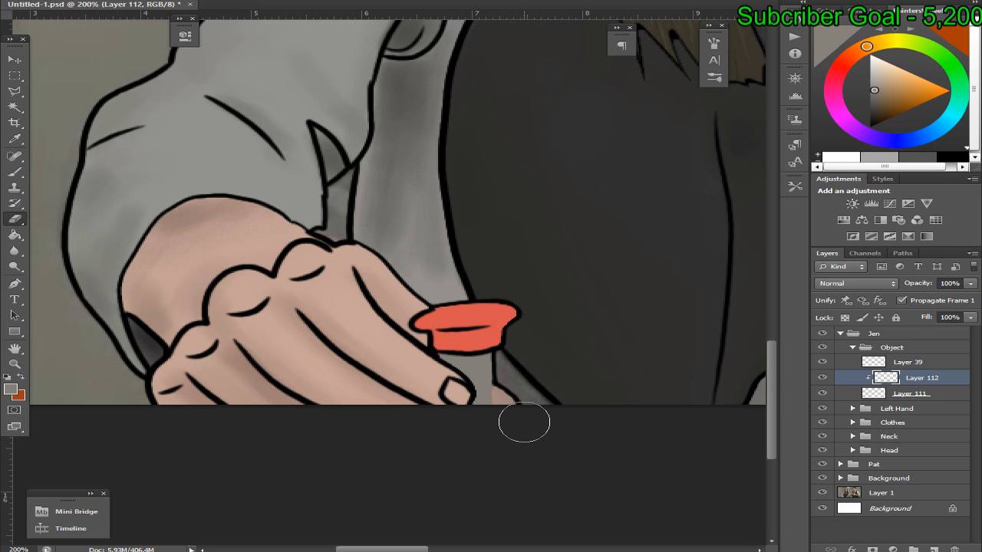
{"action": "left_click", "coordinate": [821, 392]}
{"action": "key", "text": "b"}
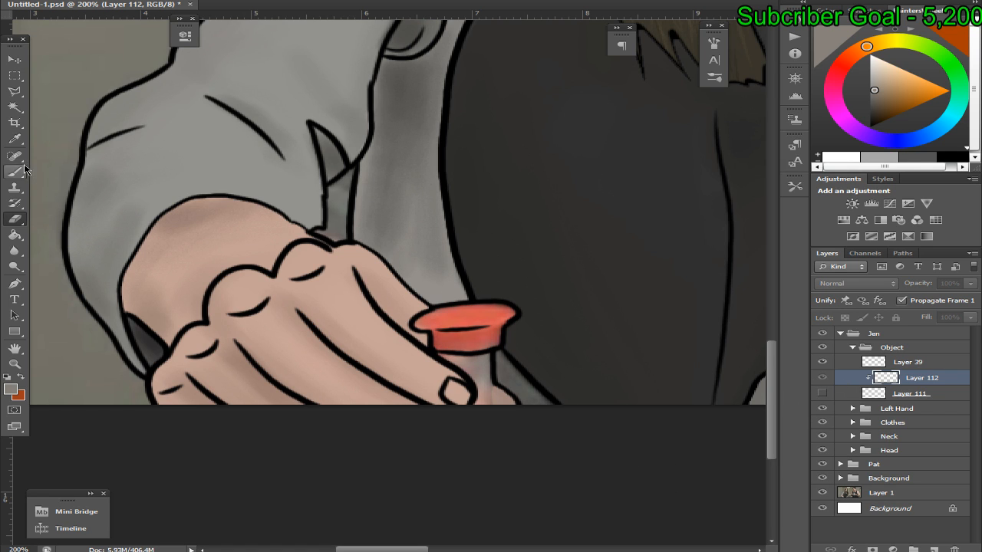
{"action": "left_click", "coordinate": [485, 334], "text": "alt"}
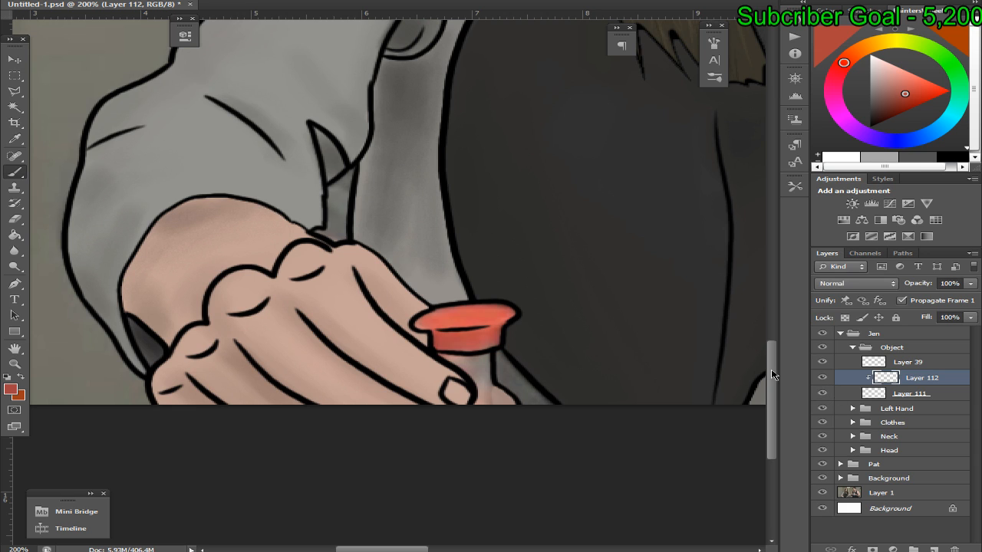
Choose a smaller brush and shade the cap's lower band with the darker red on Layer 112
{"action": "mouse_move", "coordinate": [476, 334]}
{"action": "left_mouse_down"}
{"action": "mouse_move", "coordinate": [438, 349]}
{"action": "mouse_move", "coordinate": [464, 339]}
{"action": "mouse_move", "coordinate": [430, 331]}
{"action": "mouse_move", "coordinate": [481, 337]}
{"action": "left_mouse_up"}
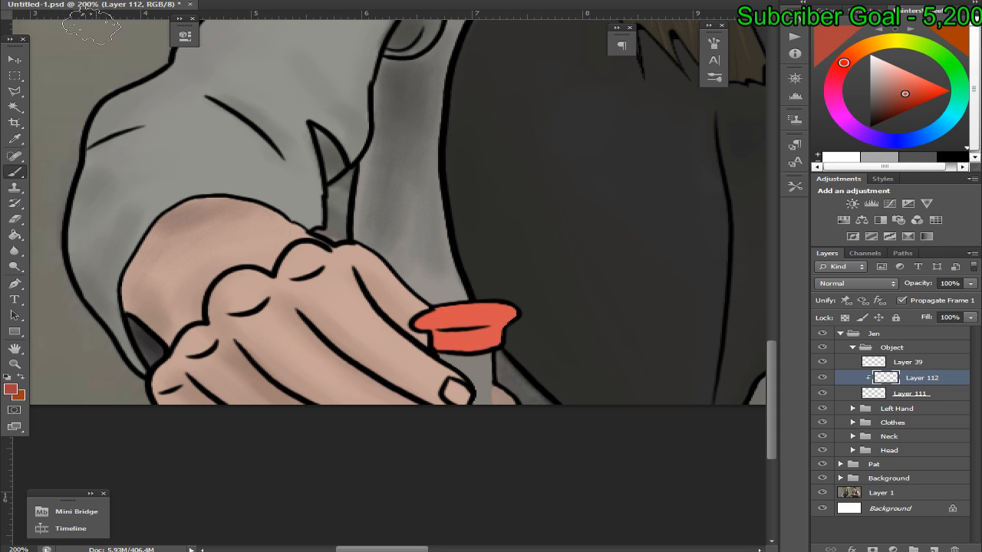
{"action": "right_click", "coordinate": [87, 15]}
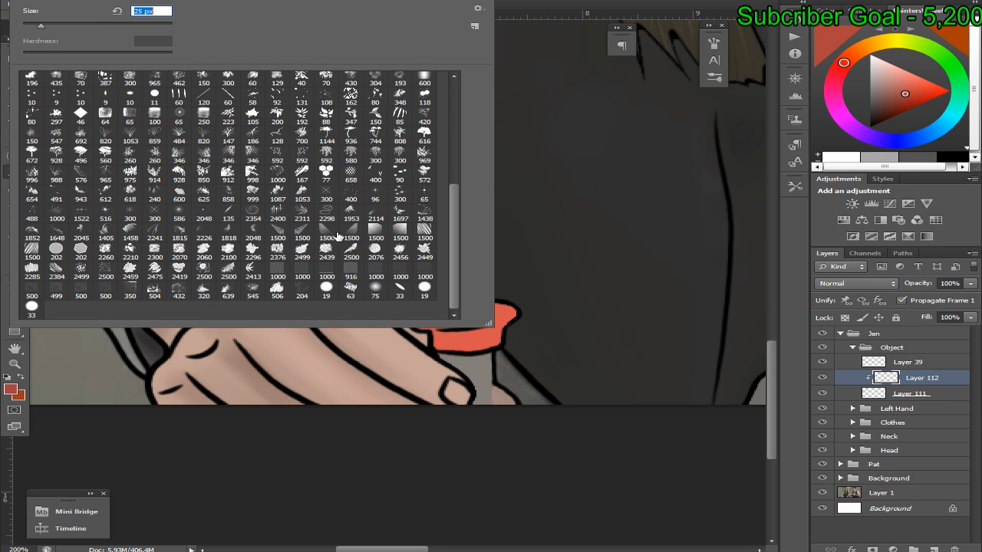
{"action": "key", "text": "Return"}
{"action": "left_click_drag", "start_coordinate": [450, 345], "coordinate": [455, 337]}
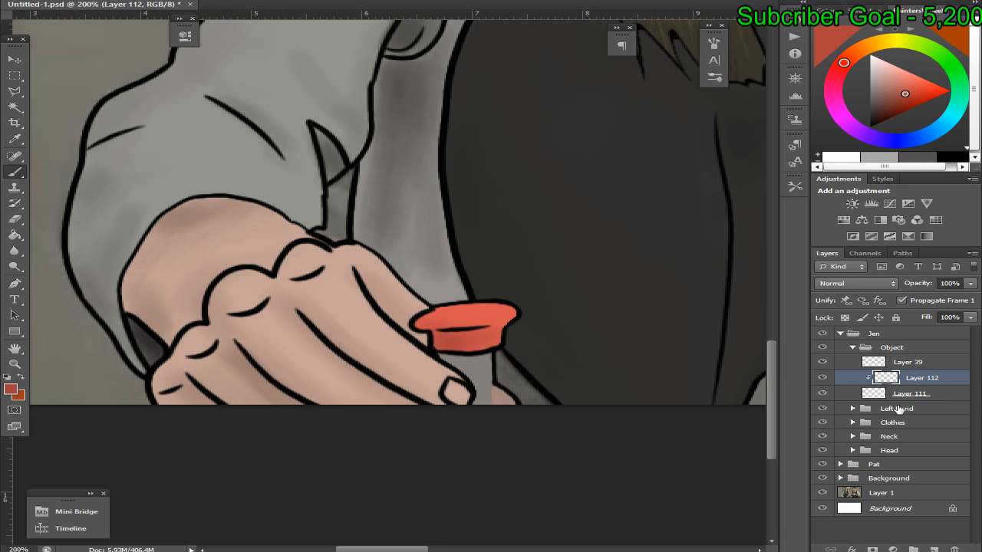
Sample a muted red from the photo's cap edge and shade the cap's rim and lower band with blended reds
{"action": "left_click", "coordinate": [821, 393]}
{"action": "left_click", "coordinate": [465, 311], "text": "alt"}
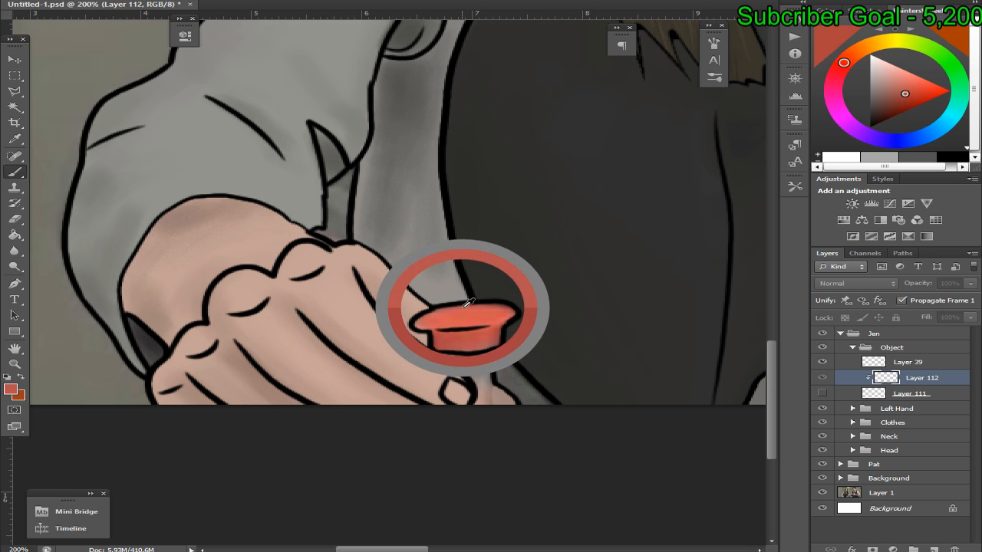
{"action": "left_click", "coordinate": [821, 393]}
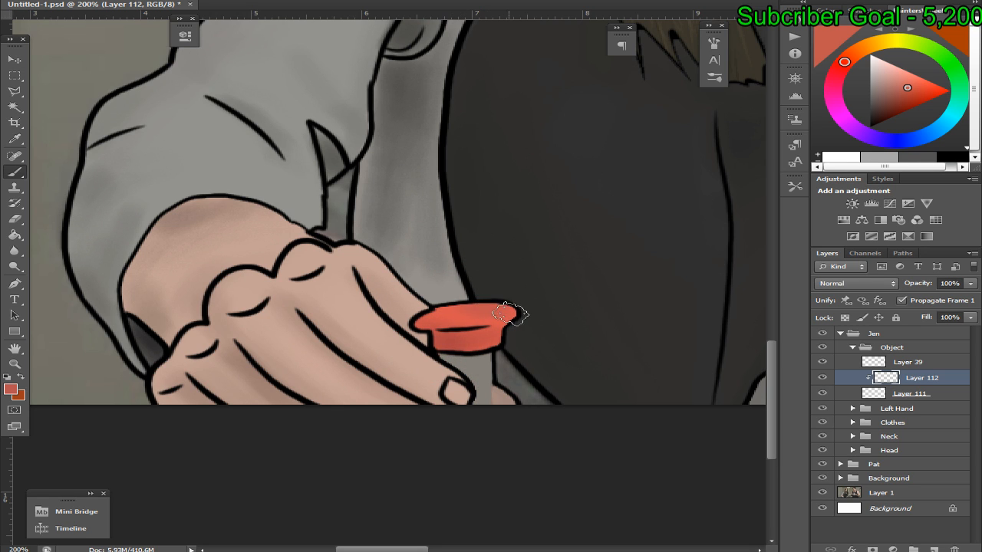
{"action": "left_click", "coordinate": [418, 317], "text": "alt"}
{"action": "left_click", "coordinate": [453, 335], "text": "alt"}
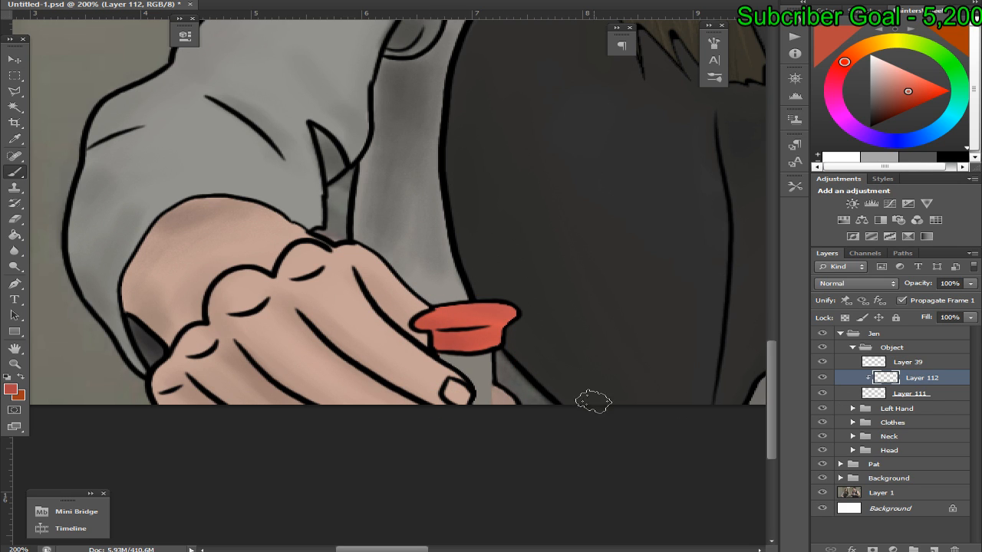
Sample a pinkish tone from the photo below the cap and shade the object's grey lower part, blending with its grey
{"action": "left_click", "coordinate": [822, 393]}
{"action": "left_click", "coordinate": [491, 362], "text": "alt"}
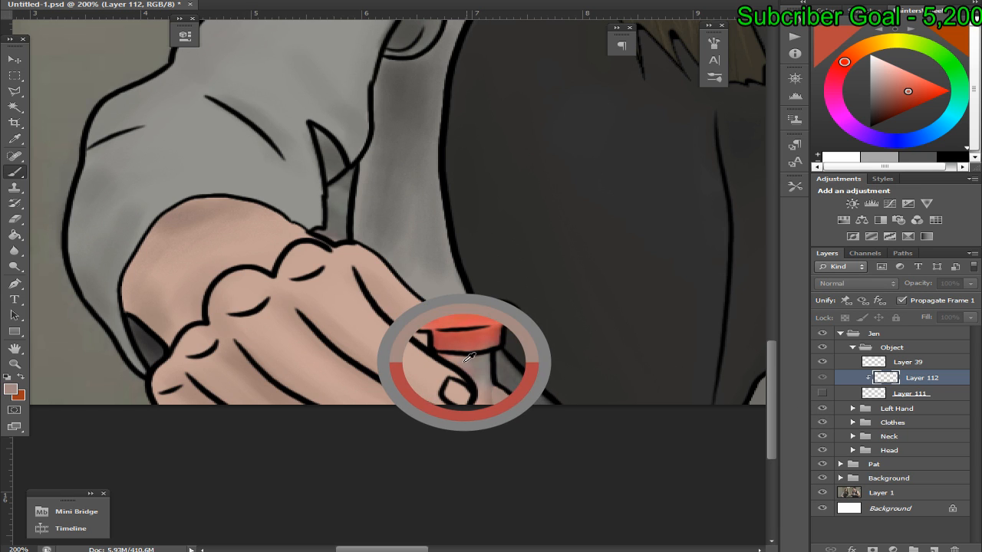
{"action": "left_click", "coordinate": [822, 393]}
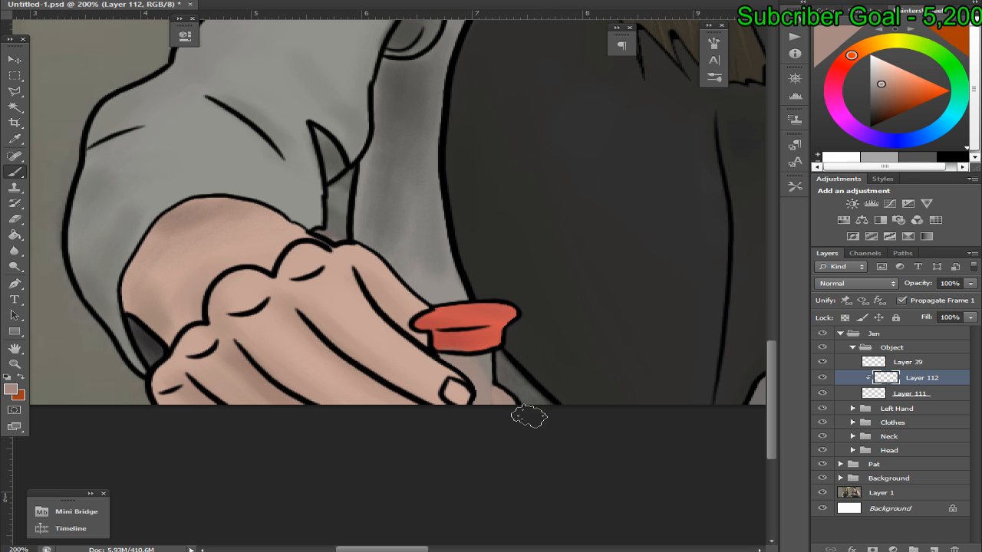
{"action": "left_click", "coordinate": [491, 355], "text": "alt"}
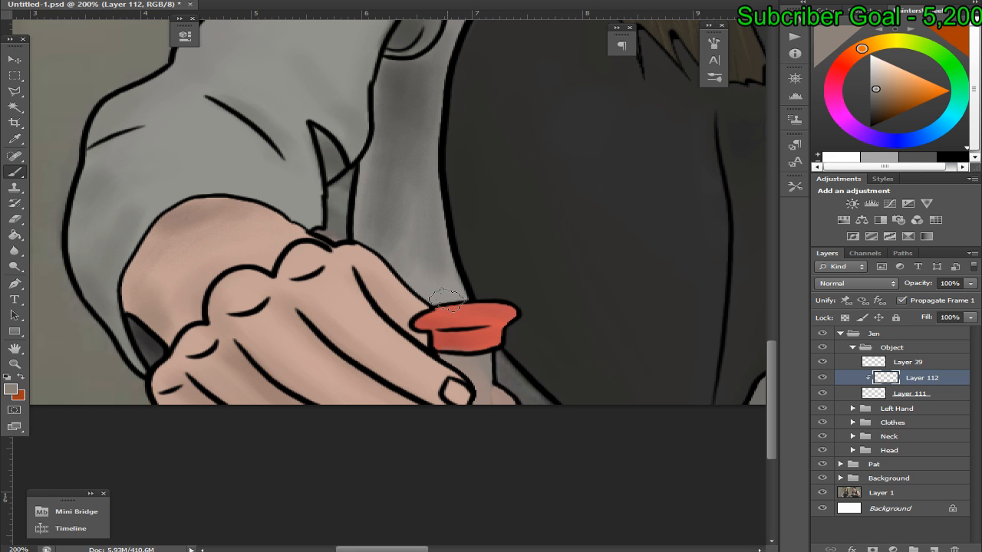
Save the document and hide the reference photo on Layer 1 to check the colouring against white
{"action": "key", "text": "ctrl+0"}
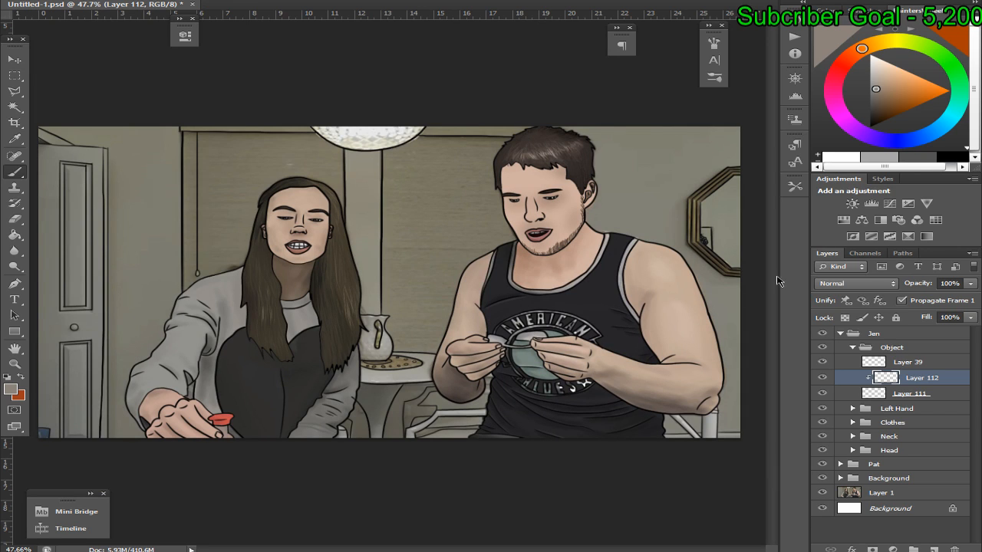
{"action": "key", "text": "ctrl+s"}
{"action": "left_click", "coordinate": [823, 492]}
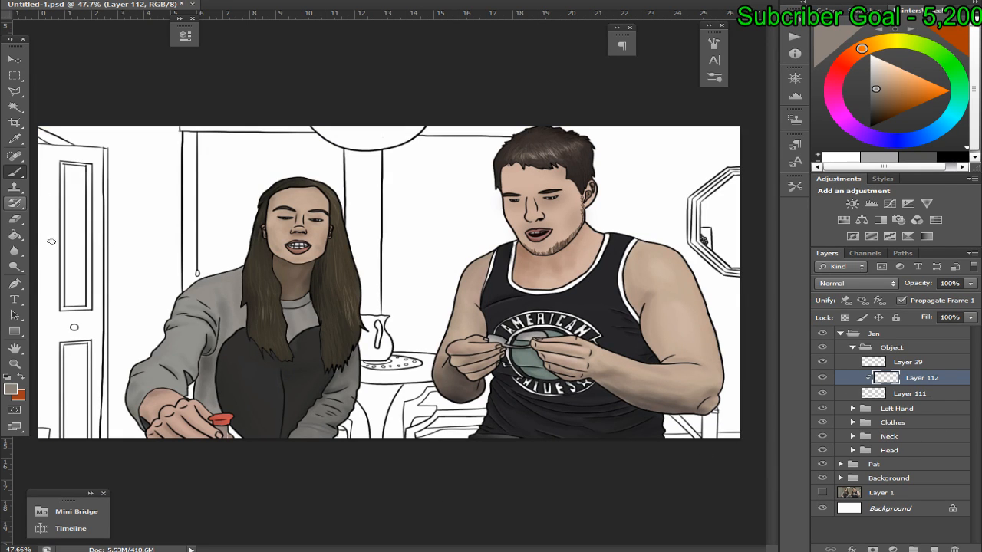
{"action": "scroll", "coordinate": [364, 307], "scroll_direction": "up", "scroll_amount": 5}
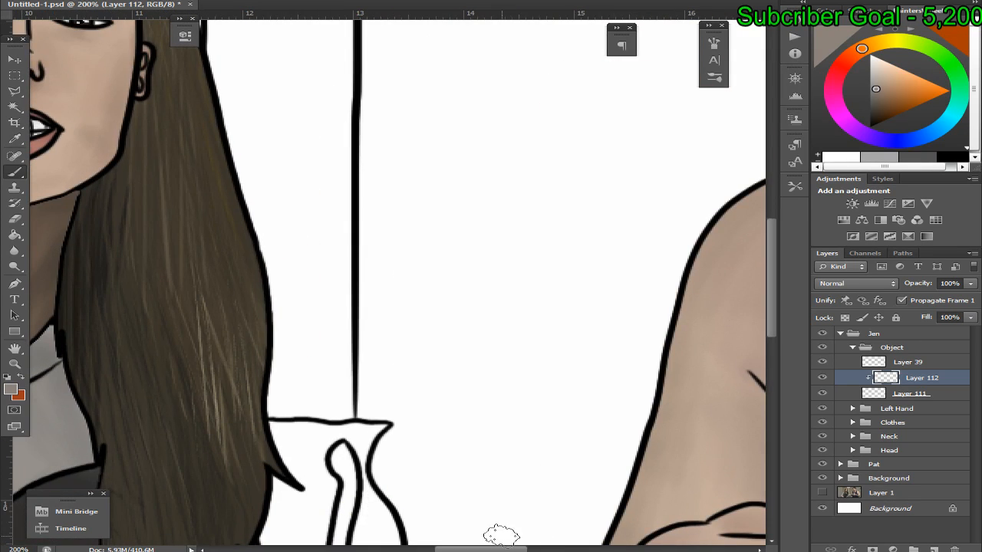
Sample the cap's red and fill the uncoloured edges of the cap on Layer 111 with Jazza's Ink Brush
{"action": "left_click_drag", "start_coordinate": [501, 536], "coordinate": [690, 536]}
{"action": "left_click_drag", "start_coordinate": [307, 460], "coordinate": [652, 323]}
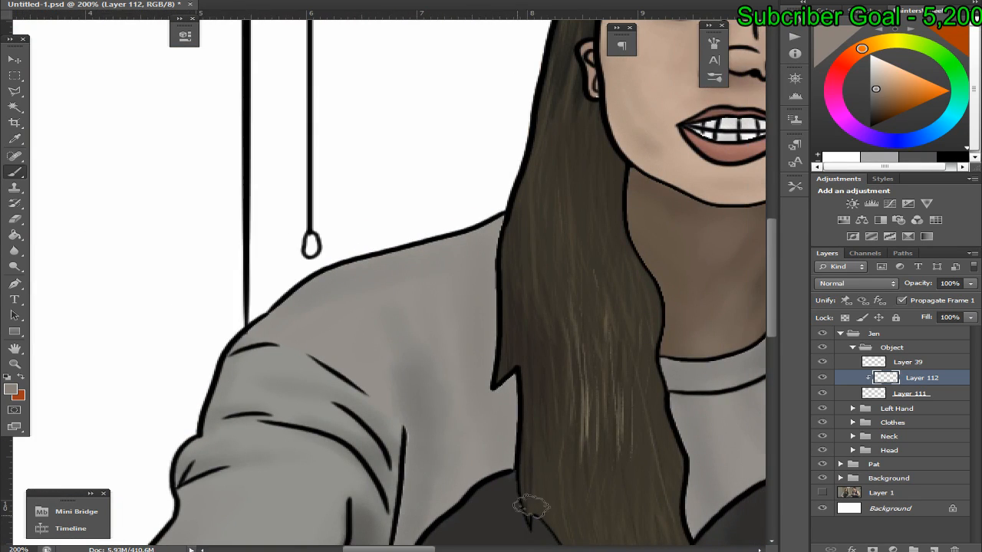
{"action": "left_click_drag", "start_coordinate": [770, 280], "coordinate": [778, 439]}
{"action": "scroll", "coordinate": [778, 439], "scroll_direction": "up", "scroll_amount": 1}
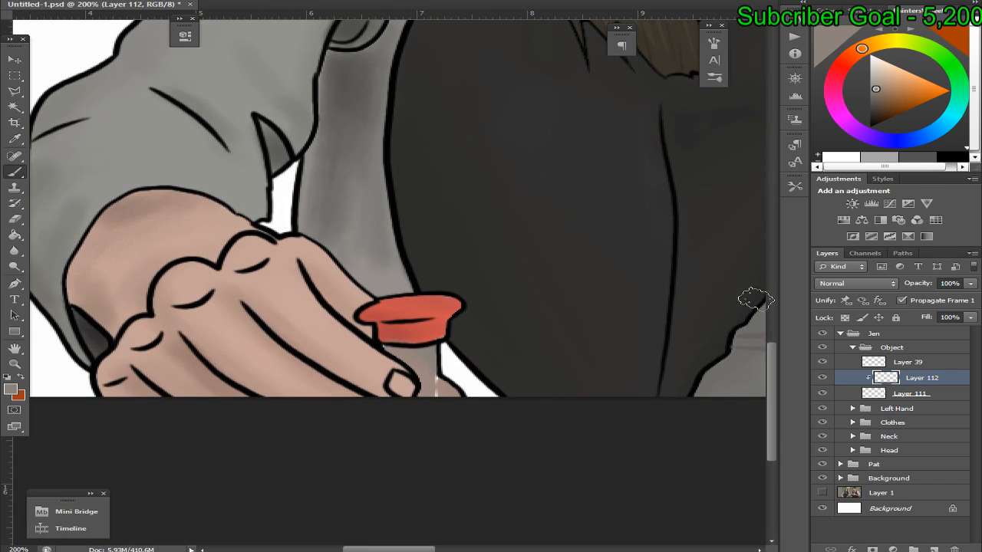
{"action": "left_click", "coordinate": [906, 395]}
{"action": "left_click", "coordinate": [406, 307], "text": "alt"}
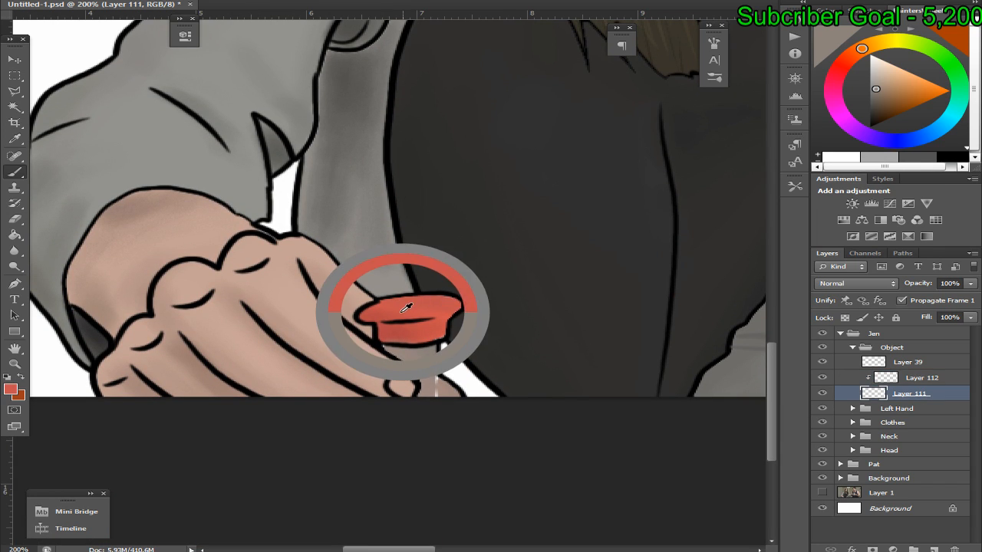
{"action": "left_click", "coordinate": [15, 3]}
{"action": "left_click", "coordinate": [73, 26]}
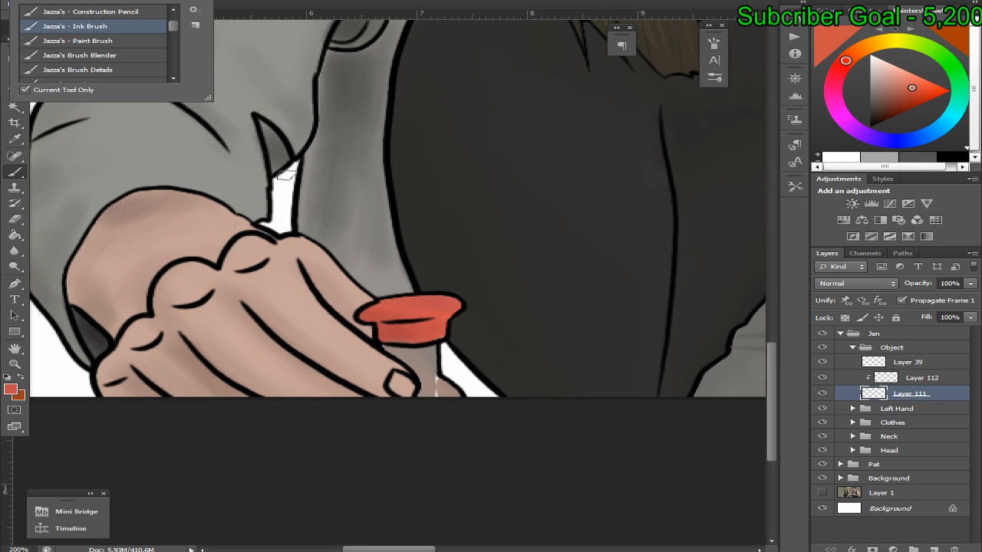
{"action": "left_click", "coordinate": [444, 298]}
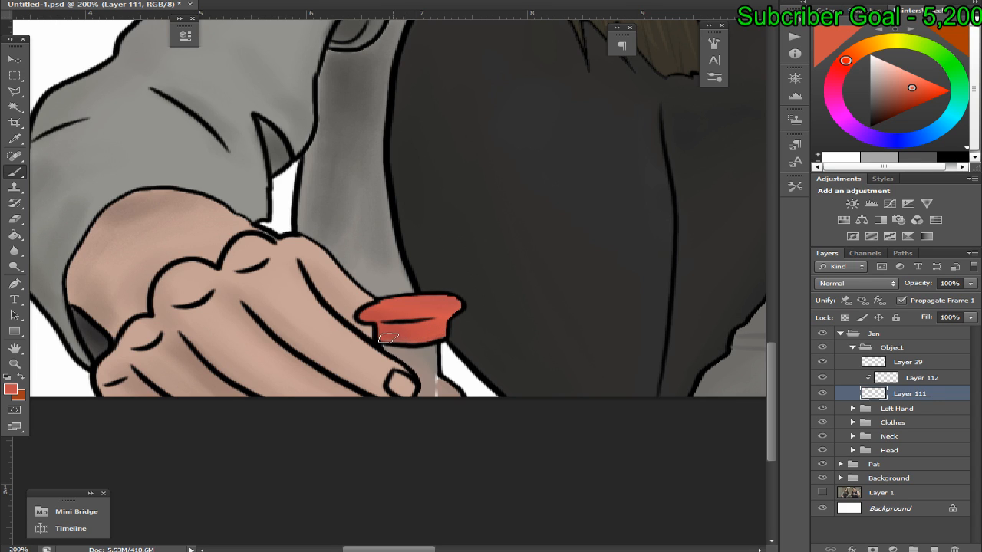
Touch up the cap's lower-band shading on Layer 112 with a red sampled from the band
{"action": "left_click", "coordinate": [920, 378]}
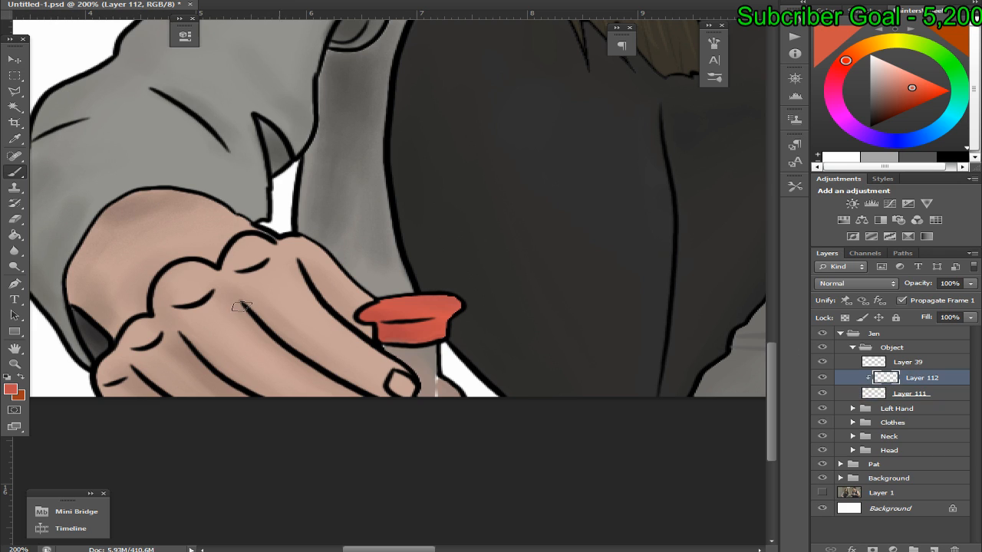
{"action": "left_click", "coordinate": [14, 218]}
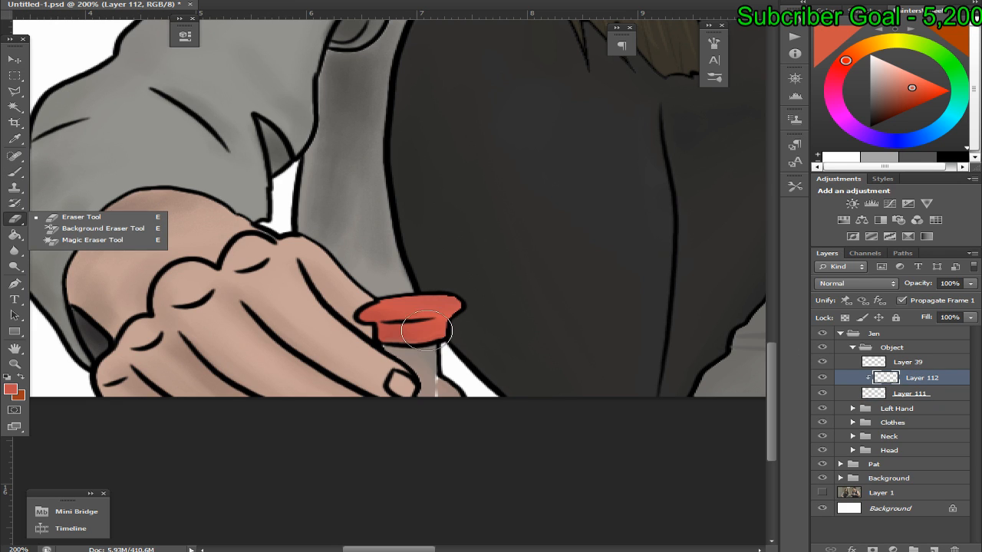
{"action": "key", "text": "b"}
{"action": "left_click", "coordinate": [388, 332], "text": "alt"}
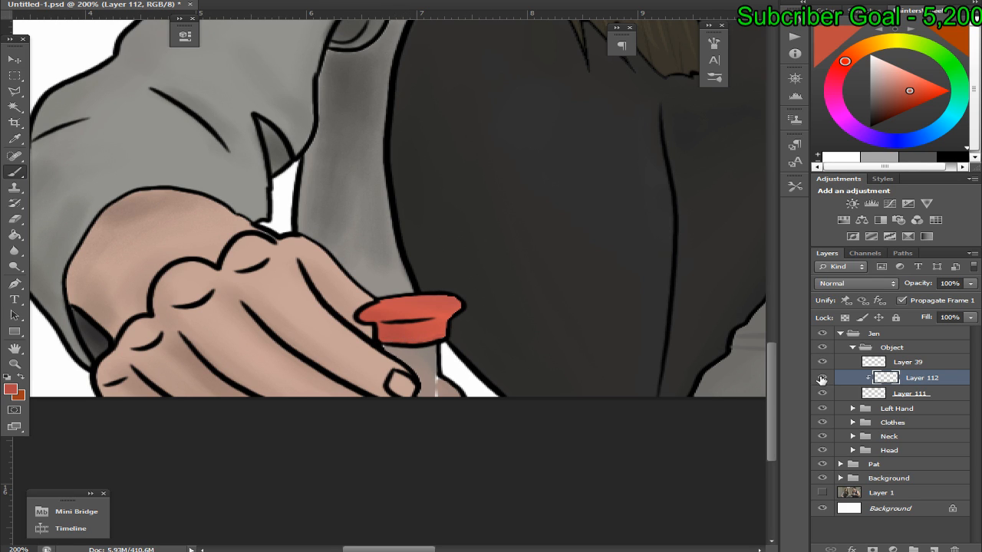
Sample the object's grey, touch up its lower part on Layer 111, undo the last stroke, and save the document
{"action": "left_click", "coordinate": [914, 393]}
{"action": "left_click", "coordinate": [432, 357], "text": "alt"}
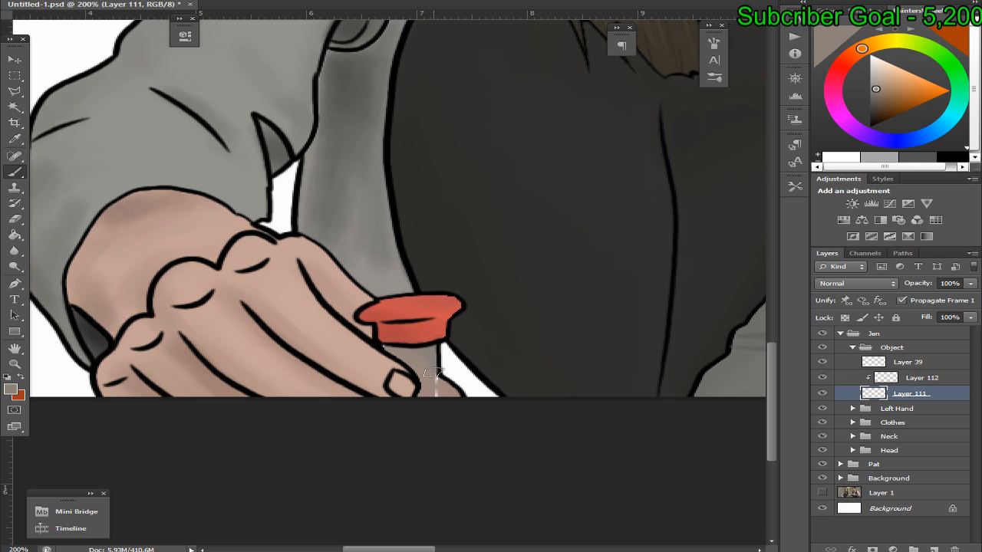
{"action": "left_click_drag", "start_coordinate": [436, 397], "coordinate": [432, 376]}
{"action": "key", "text": "ctrl+z"}
{"action": "key", "text": "ctrl+0"}
{"action": "key", "text": "ctrl+s"}
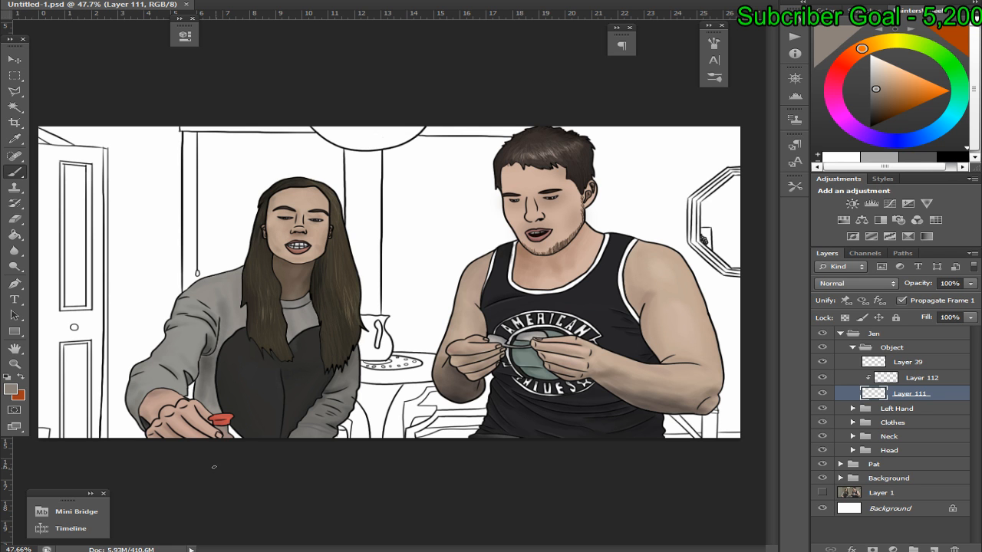
Extend the black outline along the side of the object's grey lower part down to the canvas edge on Layer 39
{"action": "key", "text": "ctrl+plus"}
{"action": "key", "text": "ctrl+plus"}
{"action": "key", "text": "ctrl+plus"}
{"action": "key", "text": "ctrl+plus"}
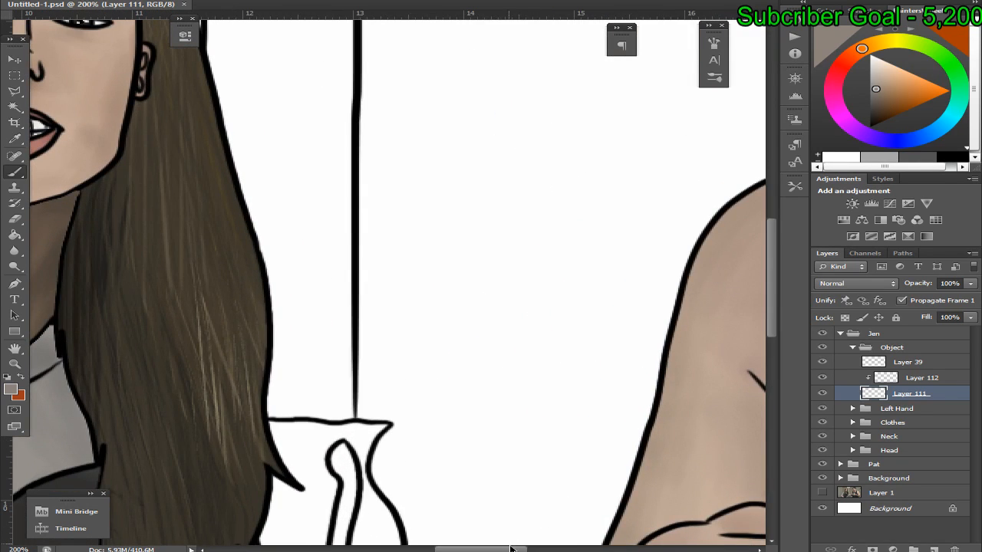
{"action": "left_click_drag", "start_coordinate": [512, 549], "coordinate": [439, 549]}
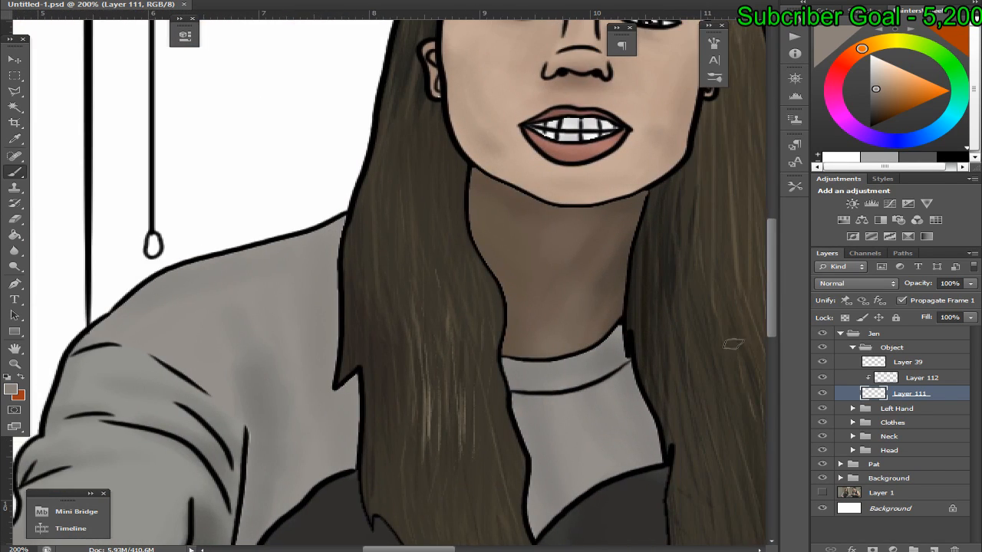
{"action": "left_click_drag", "start_coordinate": [771, 301], "coordinate": [765, 419]}
{"action": "left_click_drag", "start_coordinate": [452, 549], "coordinate": [443, 549]}
{"action": "left_click", "coordinate": [902, 364]}
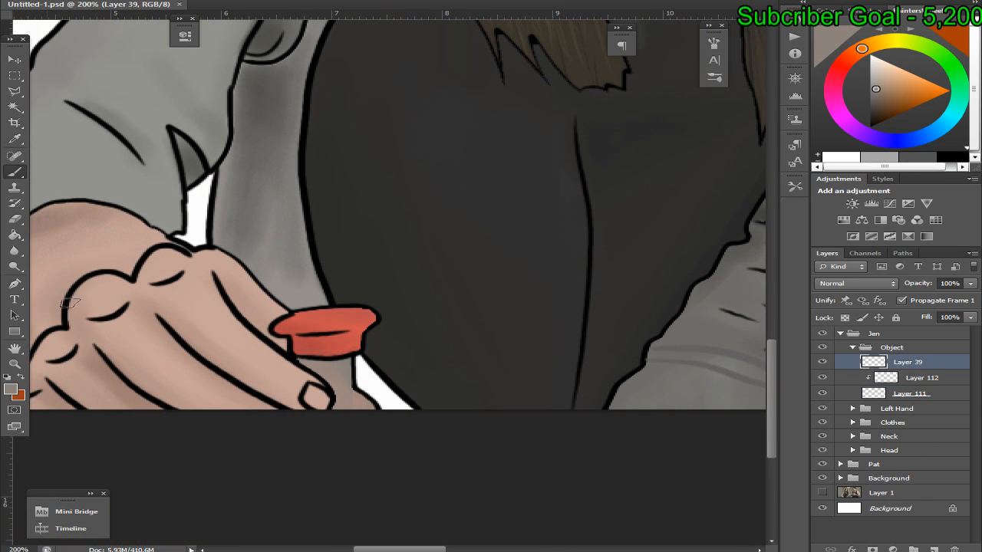
{"action": "left_click", "coordinate": [879, 125]}
{"action": "left_click_drag", "start_coordinate": [355, 390], "coordinate": [361, 461]}
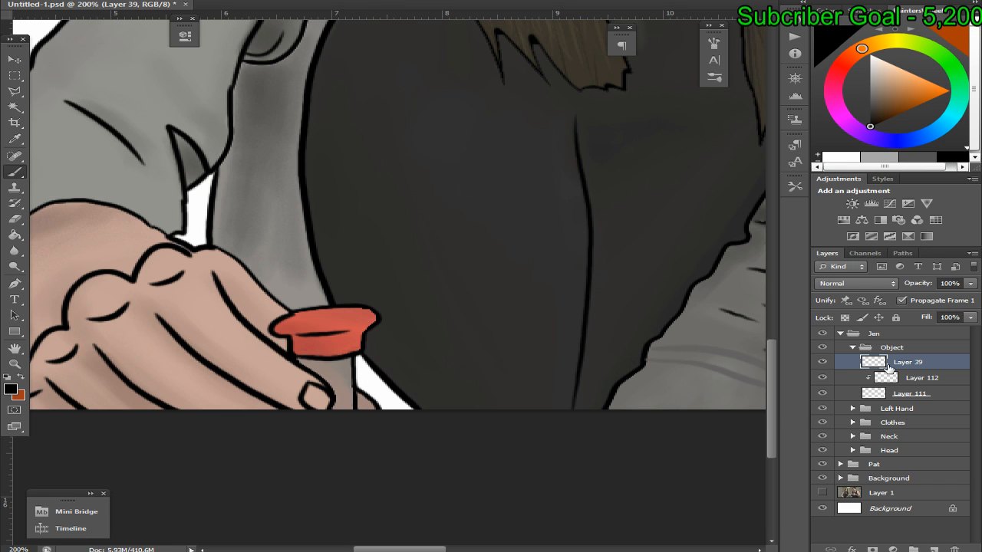
Sample the woman's sweater grey and fill the white gap beside the red-capped object on Layer 102 of the Body group
{"action": "left_click", "coordinate": [852, 348]}
{"action": "left_click", "coordinate": [852, 375]}
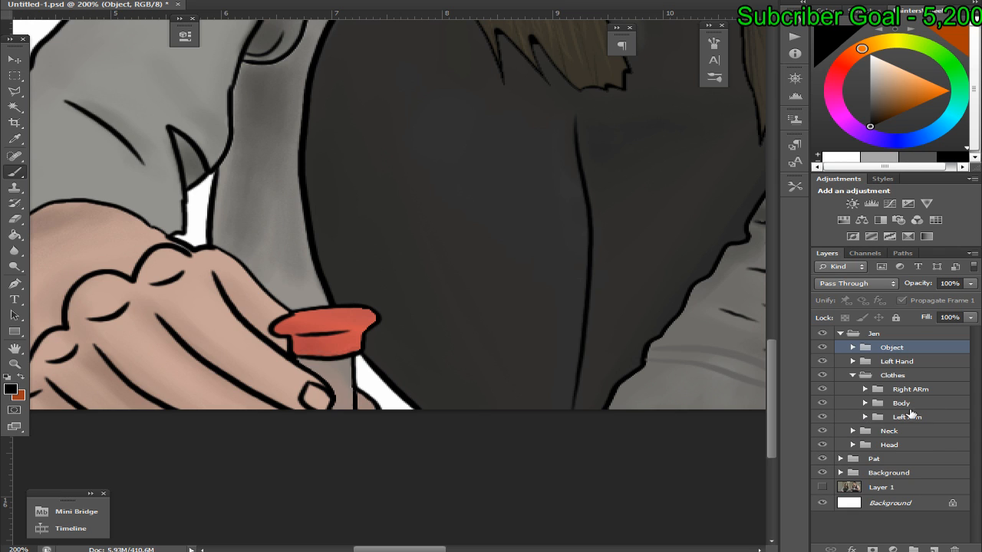
{"action": "left_click", "coordinate": [865, 403]}
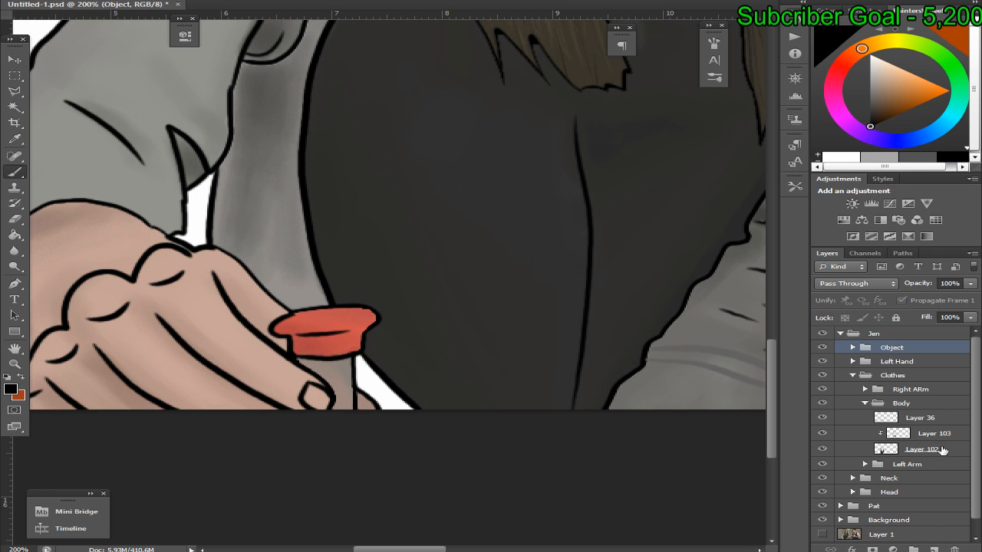
{"action": "left_click", "coordinate": [943, 450]}
{"action": "left_click", "coordinate": [268, 243], "text": "alt"}
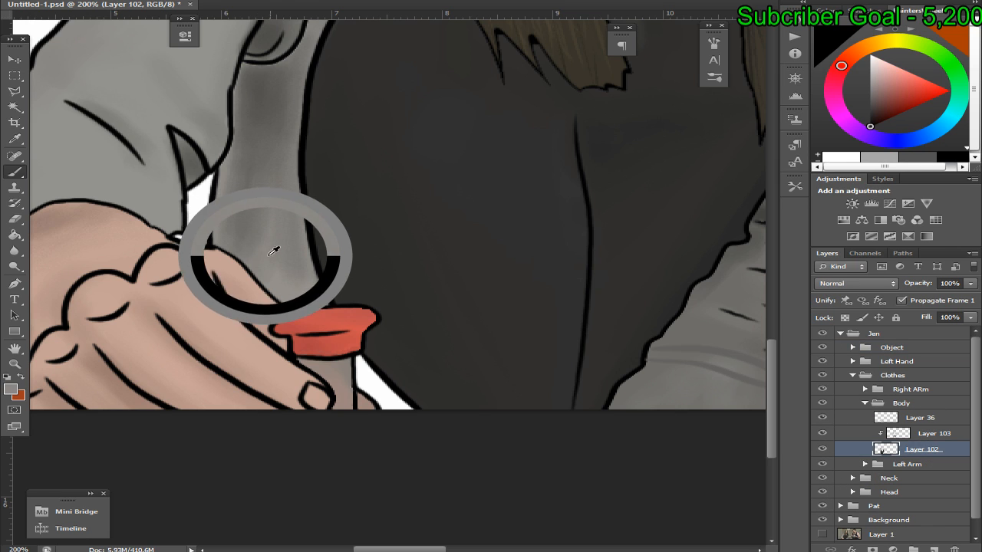
{"action": "mouse_move", "coordinate": [359, 362]}
{"action": "left_mouse_down"}
{"action": "mouse_move", "coordinate": [380, 395]}
{"action": "mouse_move", "coordinate": [366, 373]}
{"action": "mouse_move", "coordinate": [370, 382]}
{"action": "left_mouse_up"}
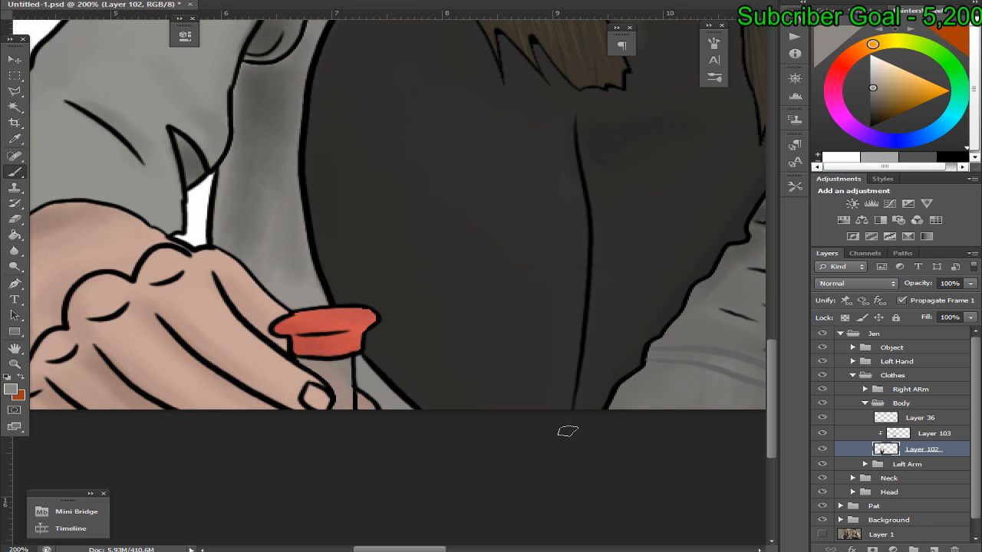
Show the reference photo, sample its dark grey beneath hidden Layer 102, and shade the filled gap on Layer 103 with Jazza's Brush Blender
{"action": "left_click", "coordinate": [925, 434]}
{"action": "left_click", "coordinate": [822, 534]}
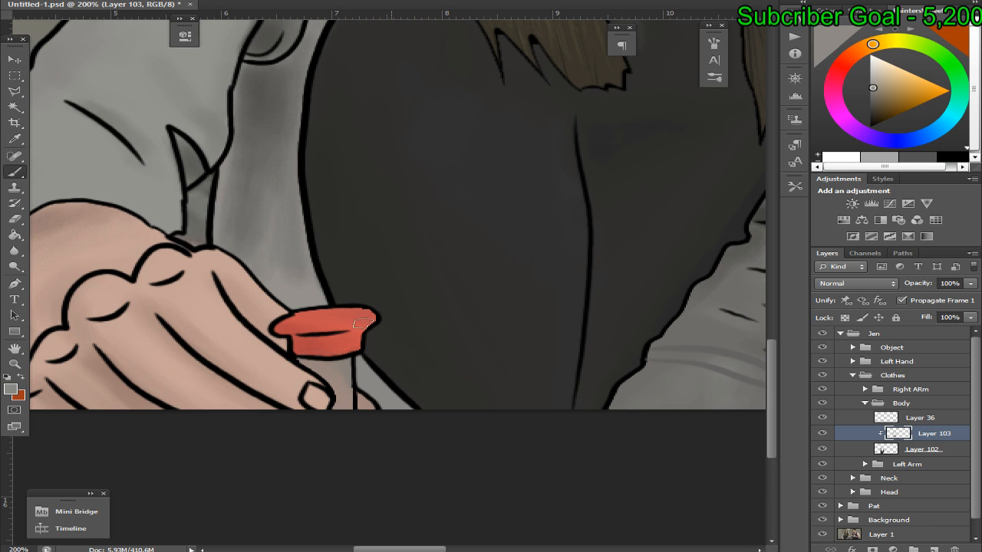
{"action": "left_click", "coordinate": [184, 35]}
{"action": "left_click", "coordinate": [102, 55]}
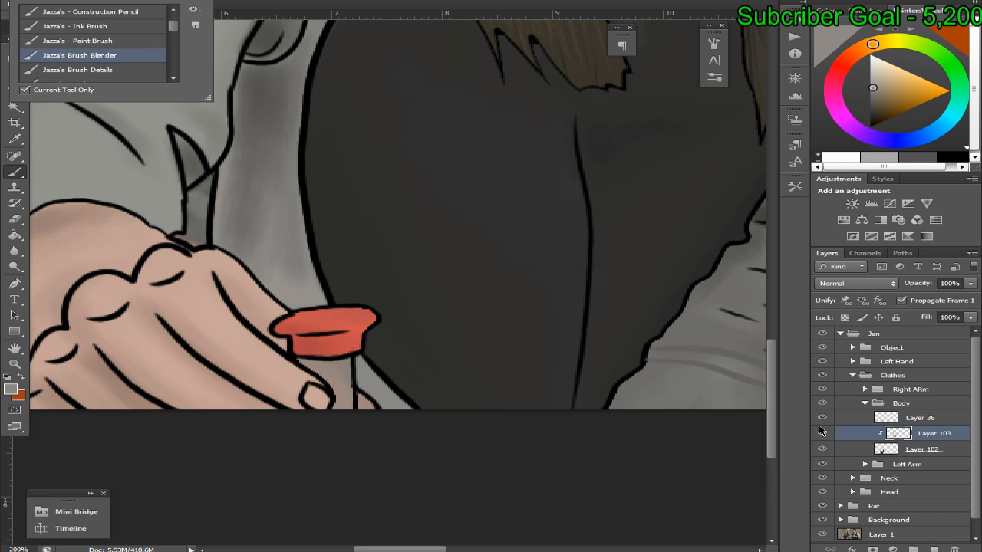
{"action": "left_click", "coordinate": [823, 450]}
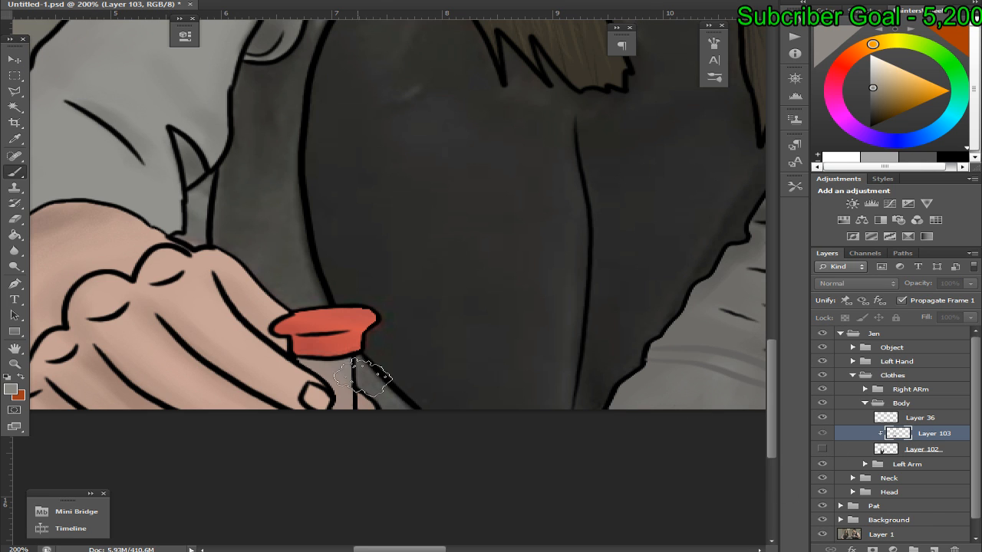
{"action": "left_click", "coordinate": [379, 352], "text": "alt"}
{"action": "mouse_move", "coordinate": [380, 353]}
{"action": "left_mouse_down"}
{"action": "mouse_move", "coordinate": [398, 365]}
{"action": "mouse_move", "coordinate": [376, 383]}
{"action": "left_mouse_up"}
{"action": "left_click", "coordinate": [822, 448]}
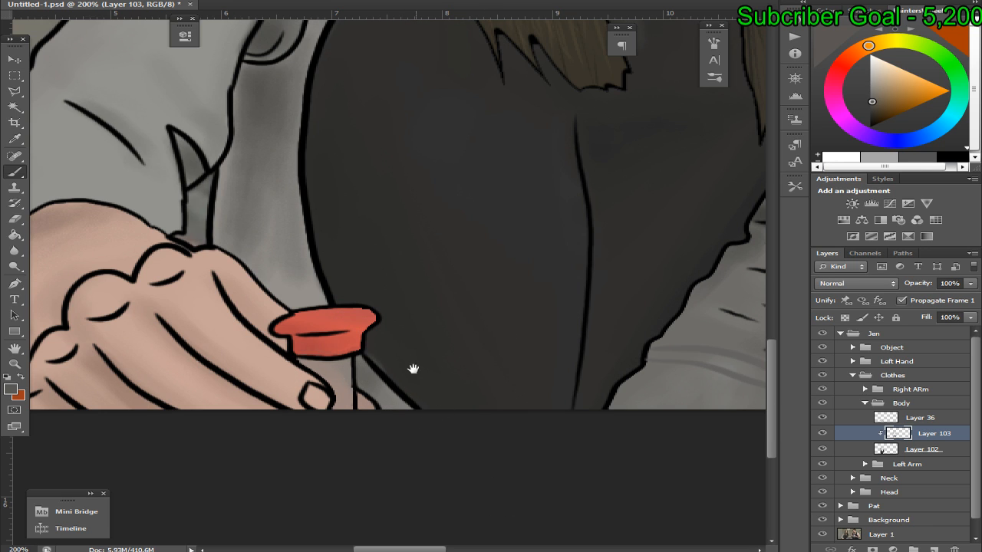
{"action": "left_click", "coordinate": [375, 352], "text": "alt"}
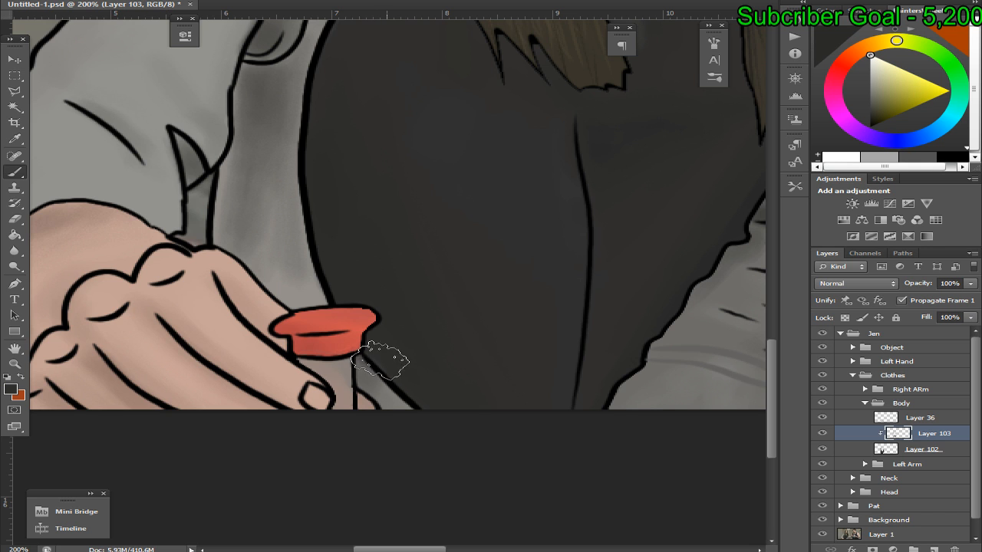
View the whole drawing, hide the reference photo on Layer 1, and save the document
{"action": "key", "text": "ctrl+0"}
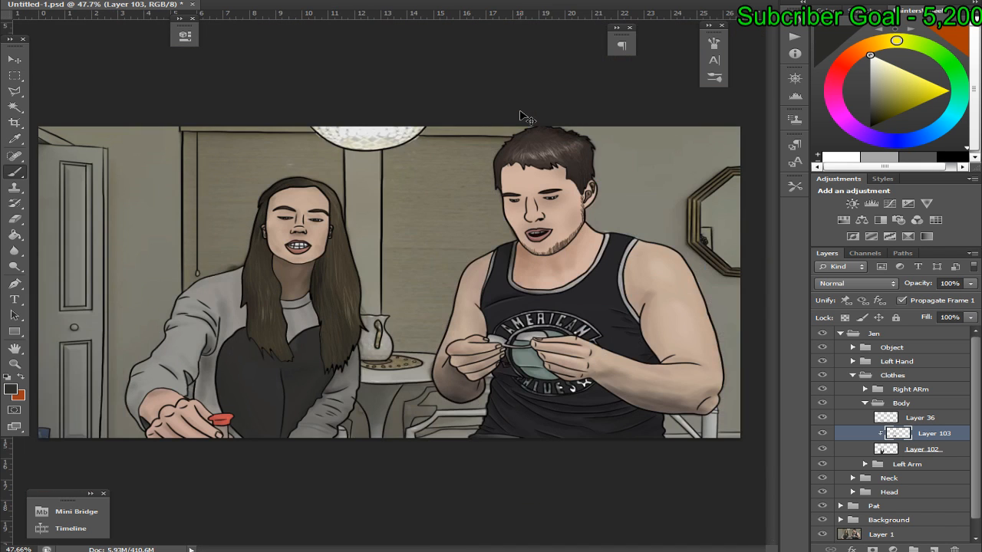
{"action": "key", "text": "ctrl+s"}
{"action": "left_click", "coordinate": [823, 536]}
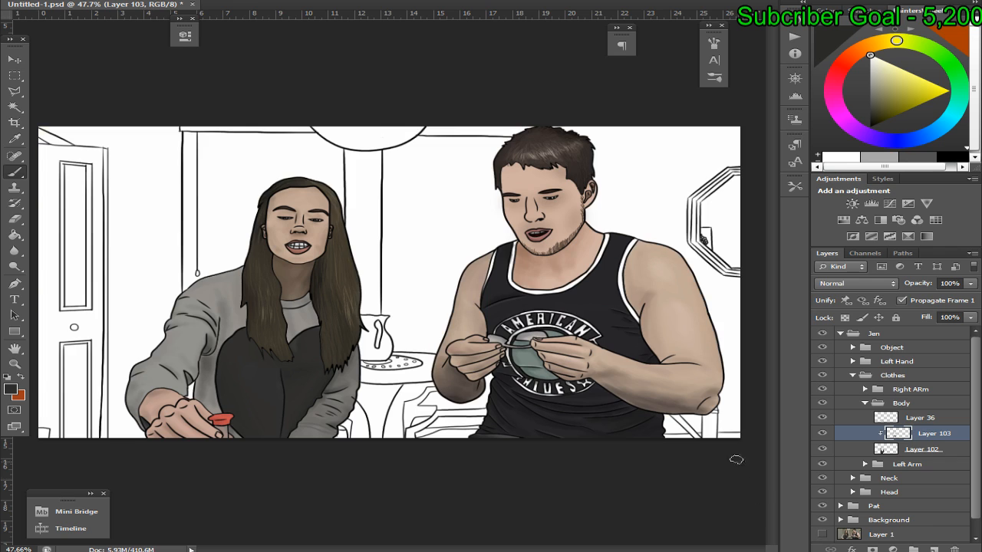
{"action": "key", "text": "ctrl+s"}
Add a new layer beneath the line art Layer 41 in the Background group and show the reference photo
{"action": "key", "text": "ctrl+plus"}
{"action": "key", "text": "ctrl+plus"}
{"action": "key", "text": "ctrl+plus"}
{"action": "key", "text": "ctrl+plus"}
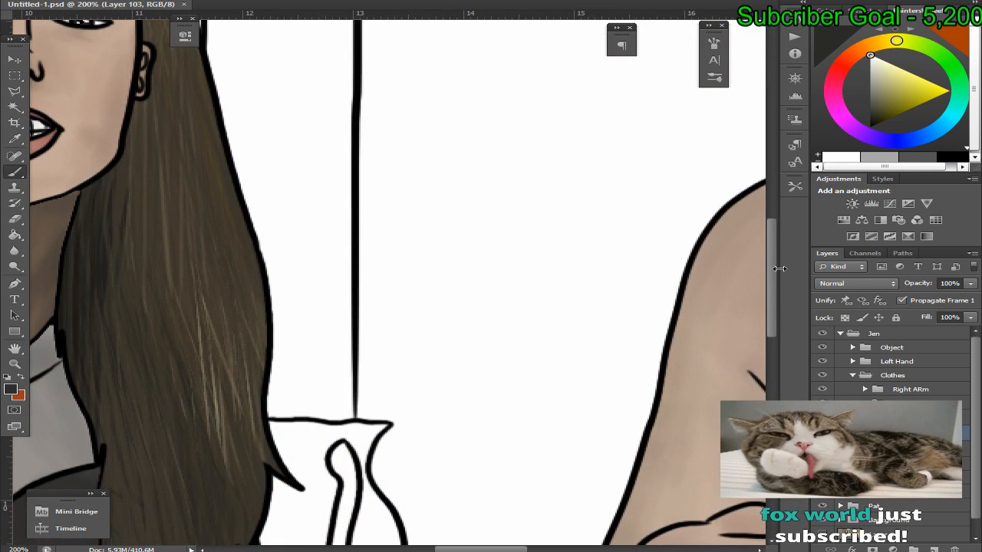
{"action": "scroll", "coordinate": [690, 284], "scroll_direction": "down", "scroll_amount": 5}
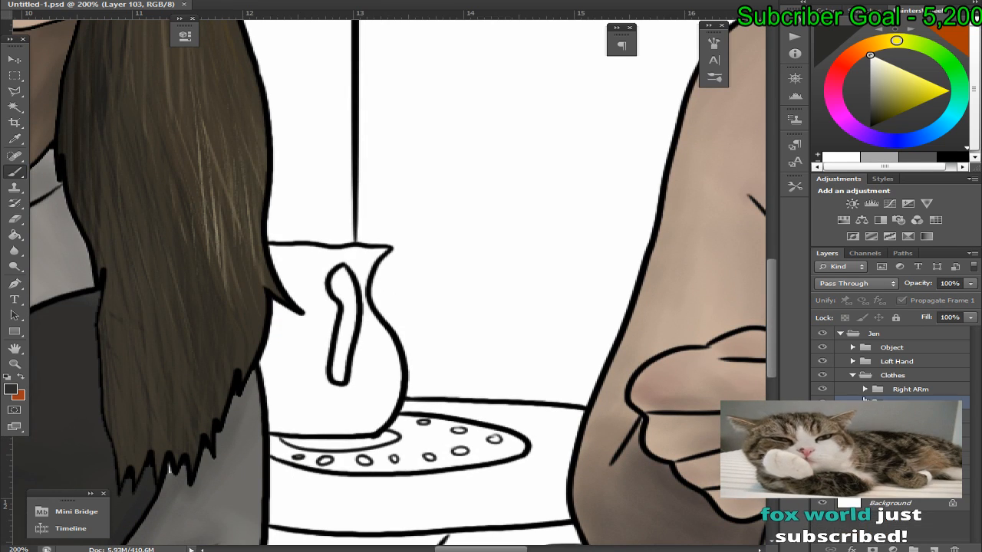
{"action": "left_click", "coordinate": [852, 375]}
{"action": "left_click", "coordinate": [840, 333]}
{"action": "left_click", "coordinate": [840, 361]}
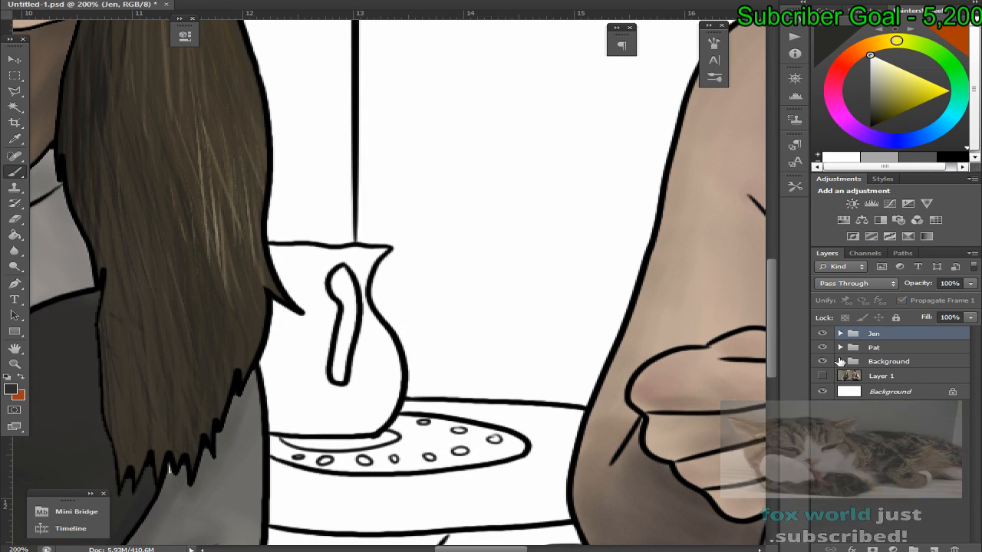
{"action": "left_click", "coordinate": [897, 378]}
{"action": "left_click", "coordinate": [933, 550]}
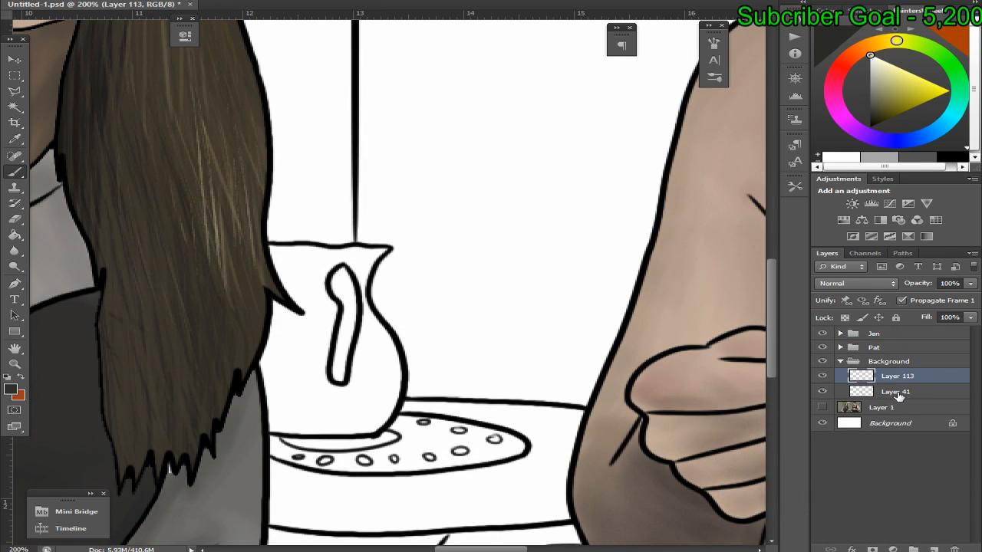
{"action": "left_click_drag", "start_coordinate": [893, 376], "coordinate": [874, 400]}
{"action": "left_click", "coordinate": [824, 408]}
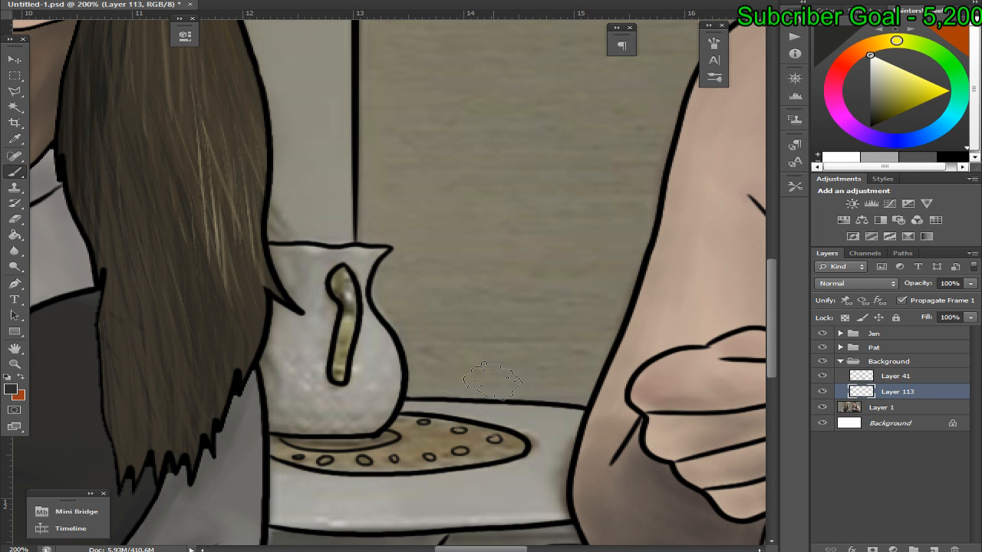
Select the body of the jug on the table with the Magic Wand for colouring on Layer 113
{"action": "key", "text": "ctrl+minus"}
{"action": "key", "text": "ctrl+minus"}
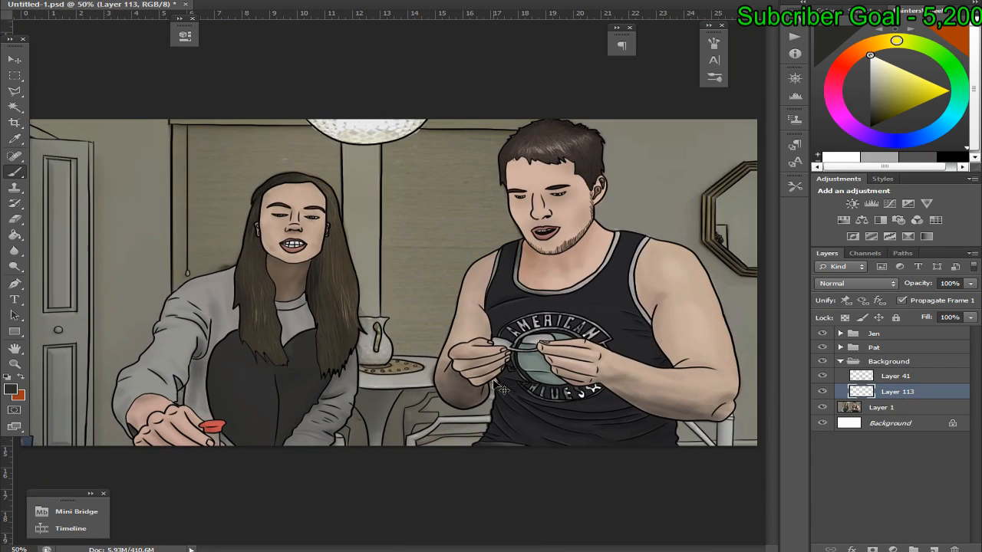
{"action": "left_click", "coordinate": [17, 106]}
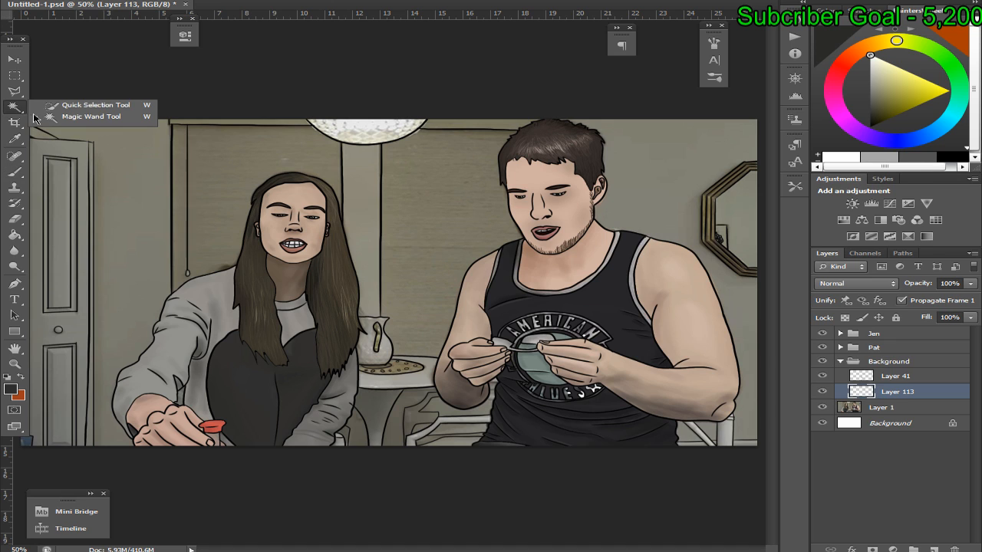
{"action": "left_click", "coordinate": [371, 343]}
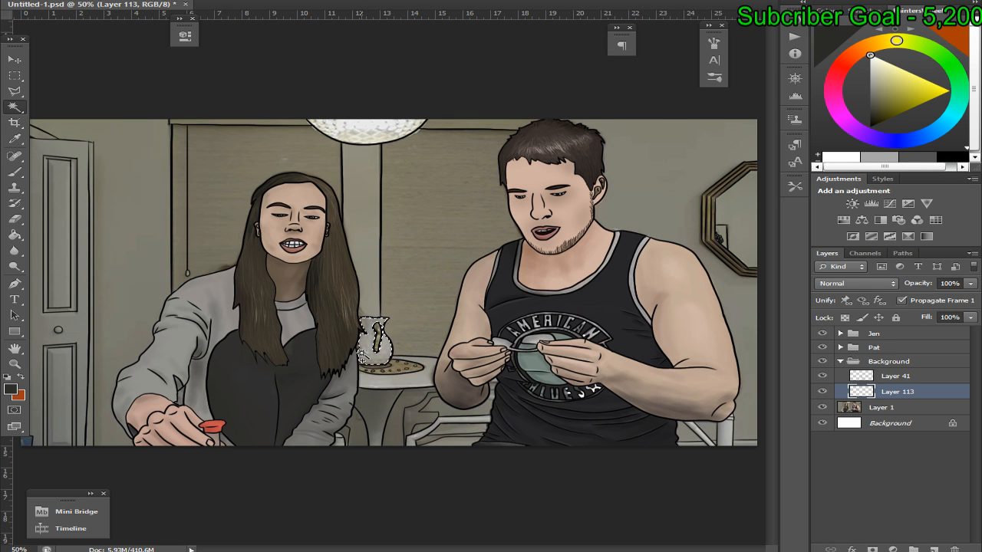
{"action": "key", "text": "ctrl+plus"}
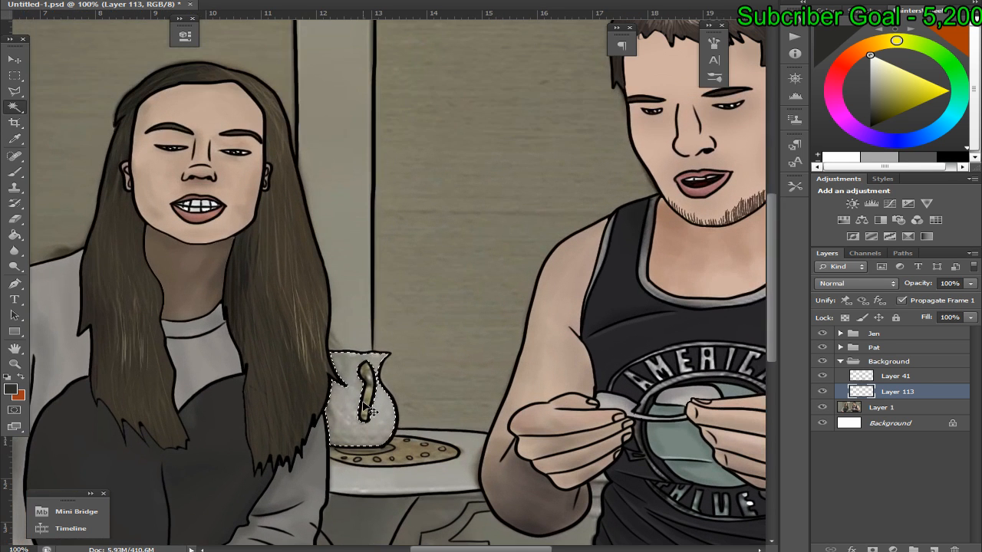
{"action": "key", "text": "ctrl+plus"}
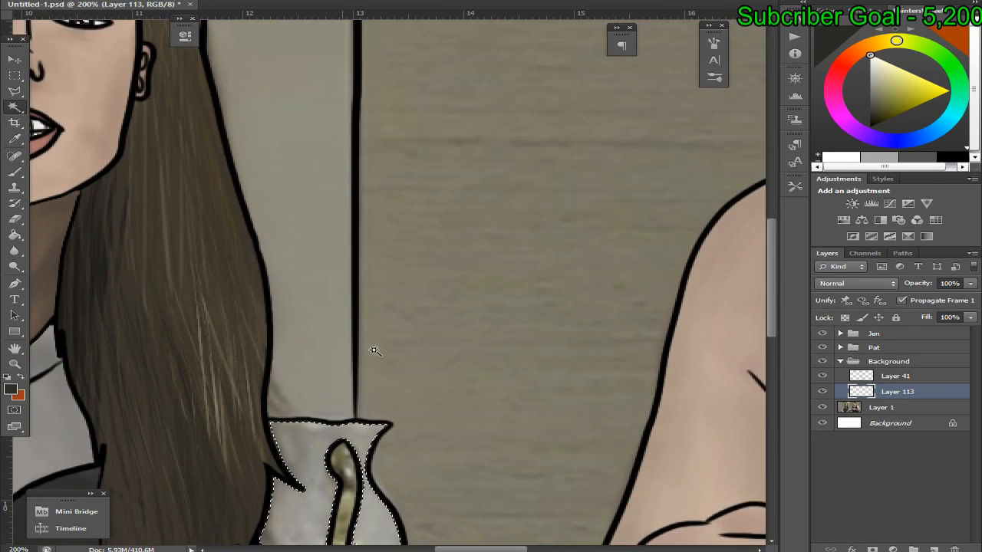
Expand the jug body selection by 1 pixel, fill it with grey sampled from the jug in the reference photo, and deselect
{"action": "scroll", "coordinate": [772, 283], "scroll_direction": "down", "scroll_amount": 5}
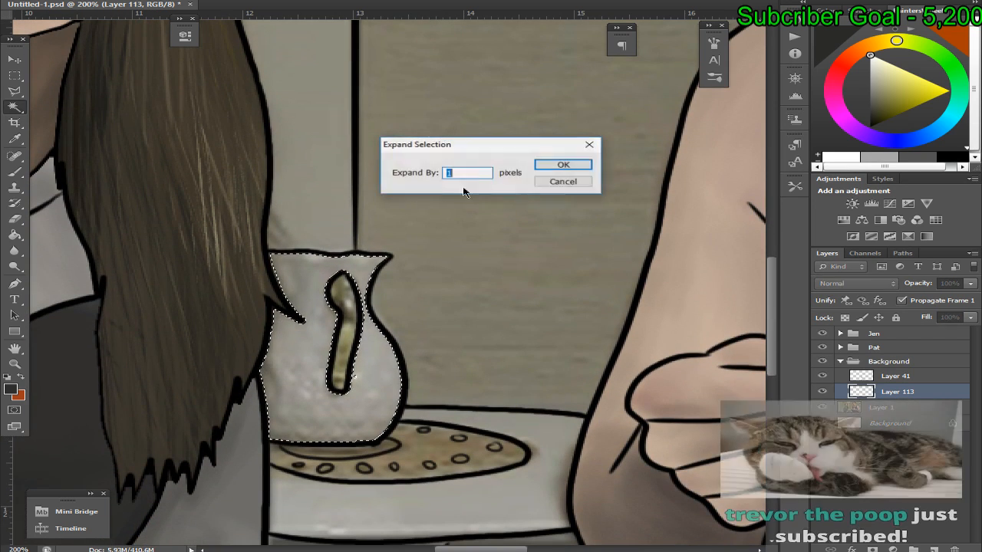
{"action": "left_click", "coordinate": [562, 165]}
{"action": "key", "text": "i"}
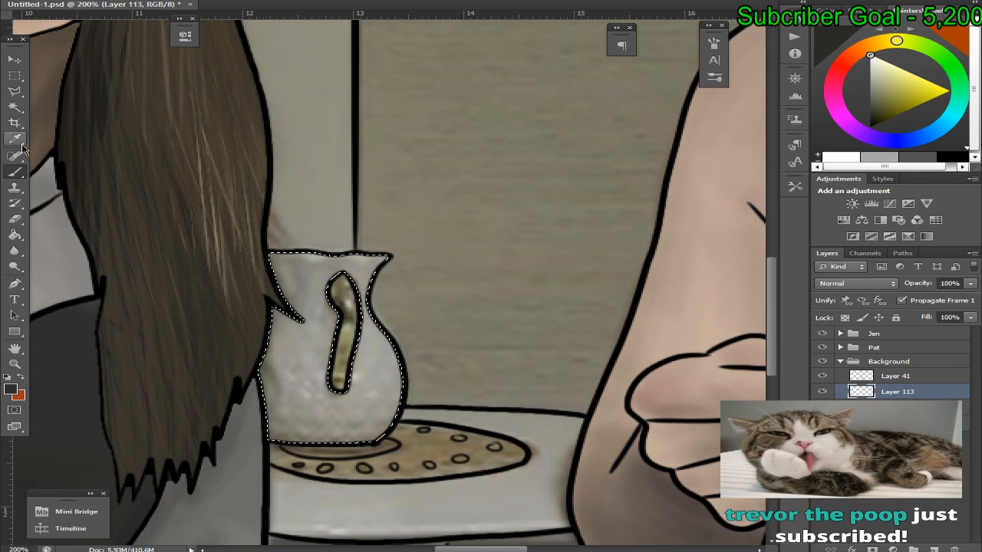
{"action": "left_click", "coordinate": [307, 348]}
{"action": "key", "text": "g"}
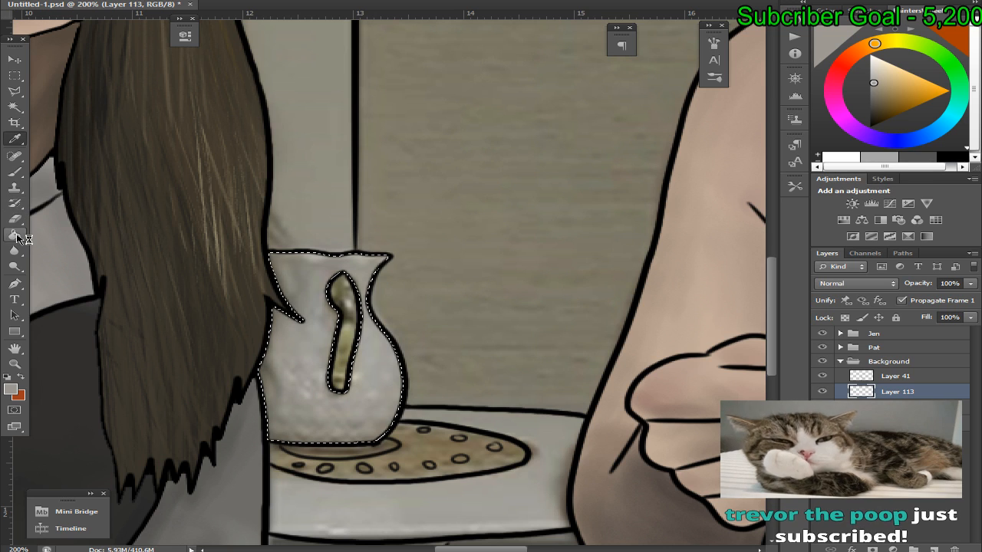
{"action": "left_click", "coordinate": [264, 342]}
{"action": "key", "text": "m"}
{"action": "right_click", "coordinate": [368, 171]}
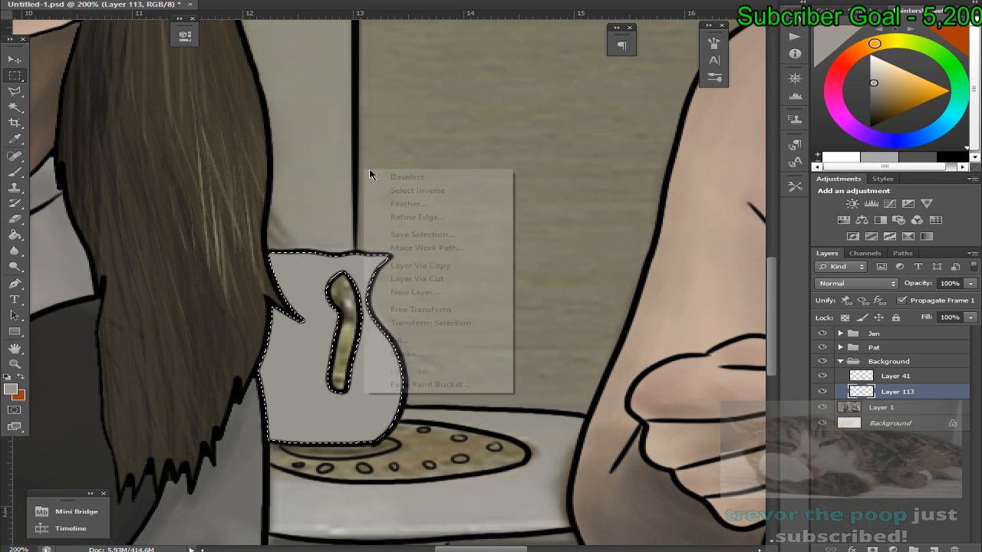
{"action": "left_click", "coordinate": [407, 177]}
Select the whole narrow olive shape inside the jug with the Magic Wand and expand the selection to meet its outline
{"action": "right_click", "coordinate": [15, 108]}
{"action": "left_click", "coordinate": [77, 116]}
{"action": "left_click", "coordinate": [342, 303]}
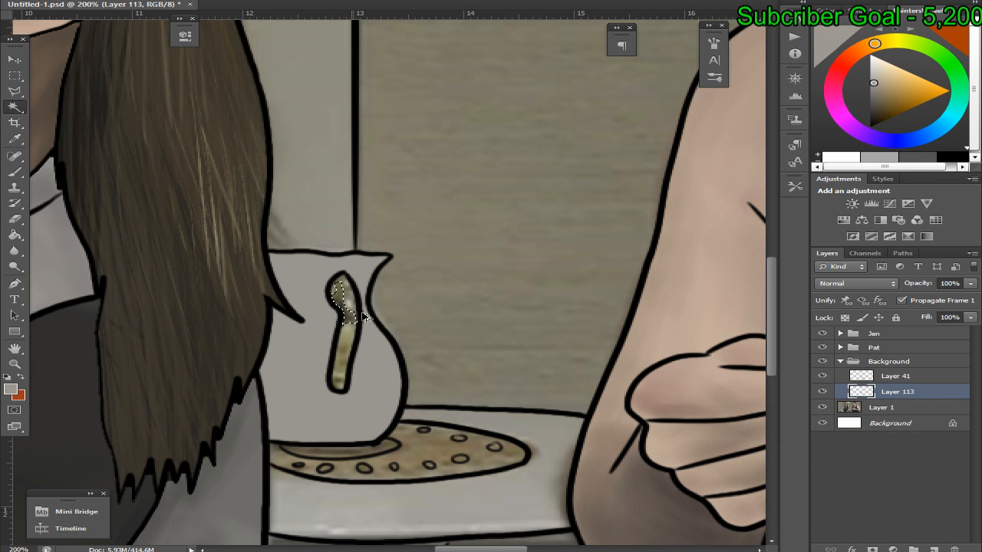
{"action": "key", "text": "alt+s"}
{"action": "key", "text": "m"}
{"action": "key", "text": "e"}
{"action": "left_click", "coordinate": [563, 181]}
{"action": "left_click", "coordinate": [345, 306], "text": "shift"}
{"action": "left_click", "coordinate": [348, 326], "text": "shift"}
{"action": "key", "text": "alt+s"}
{"action": "key", "text": "m"}
{"action": "key", "text": "e"}
{"action": "left_click", "coordinate": [561, 165]}
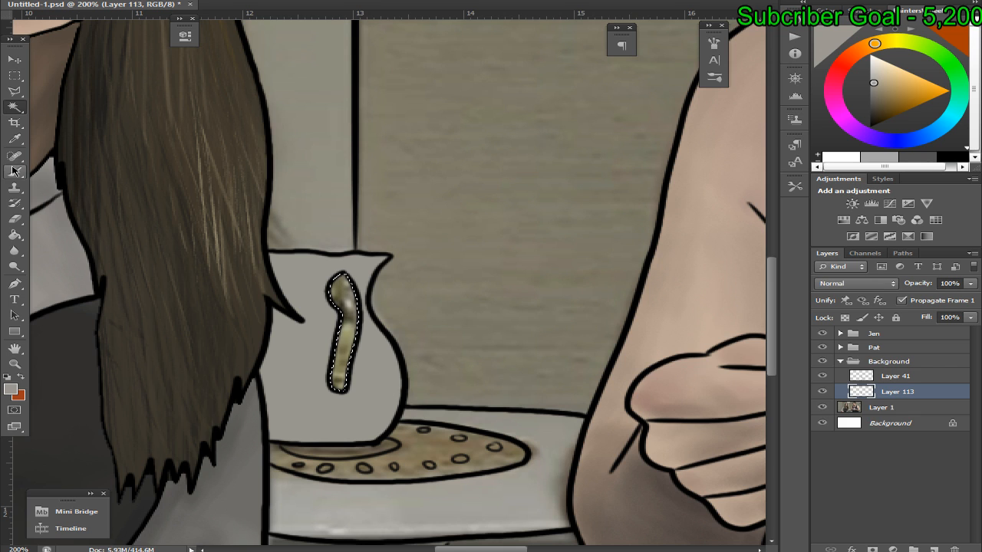
Fill the narrow shape inside the jug with olive sampled from the reference photo
{"action": "right_click", "coordinate": [14, 139]}
{"action": "left_click", "coordinate": [340, 305]}
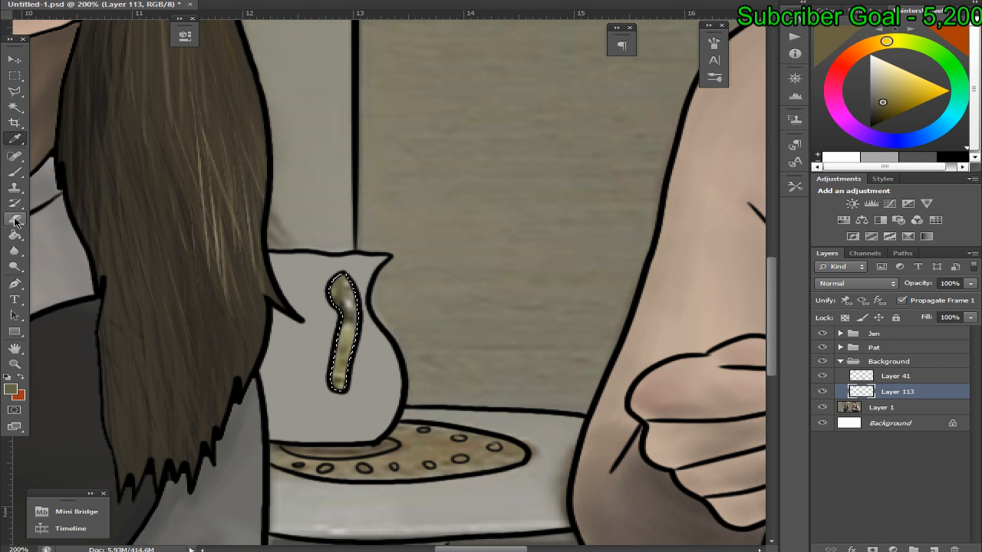
{"action": "key", "text": "g"}
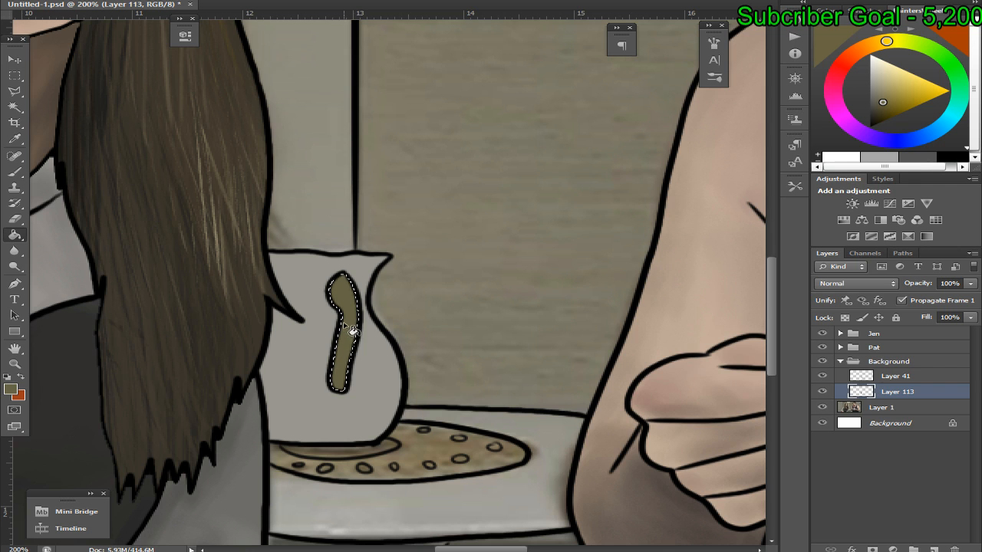
{"action": "left_click", "coordinate": [347, 329]}
Select the spotted dish beneath the jug with the Magic Wand and expand the selection by 1 pixel
{"action": "right_click", "coordinate": [23, 113]}
{"action": "left_click", "coordinate": [84, 116]}
{"action": "left_click", "coordinate": [376, 454]}
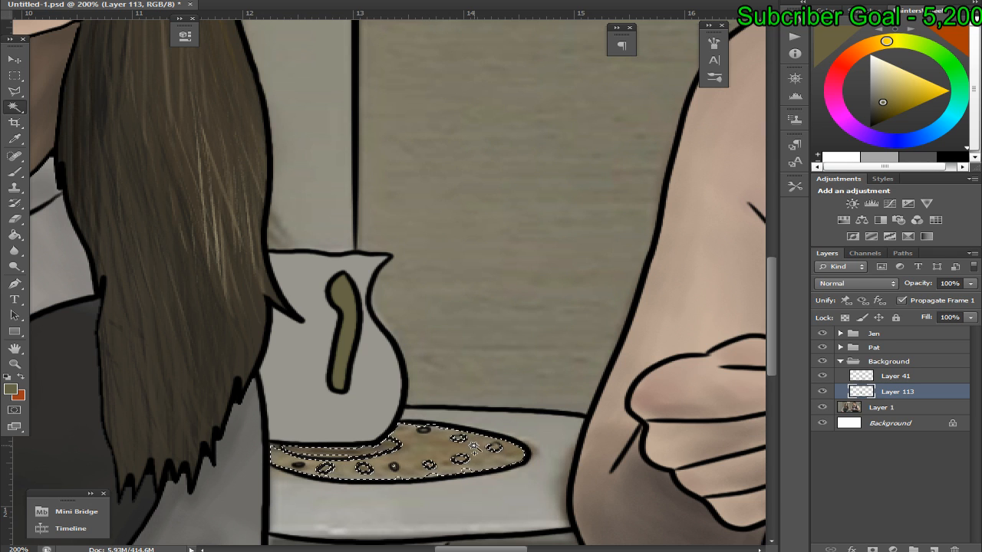
{"action": "type", "text": "1"}
{"action": "left_click", "coordinate": [560, 164]}
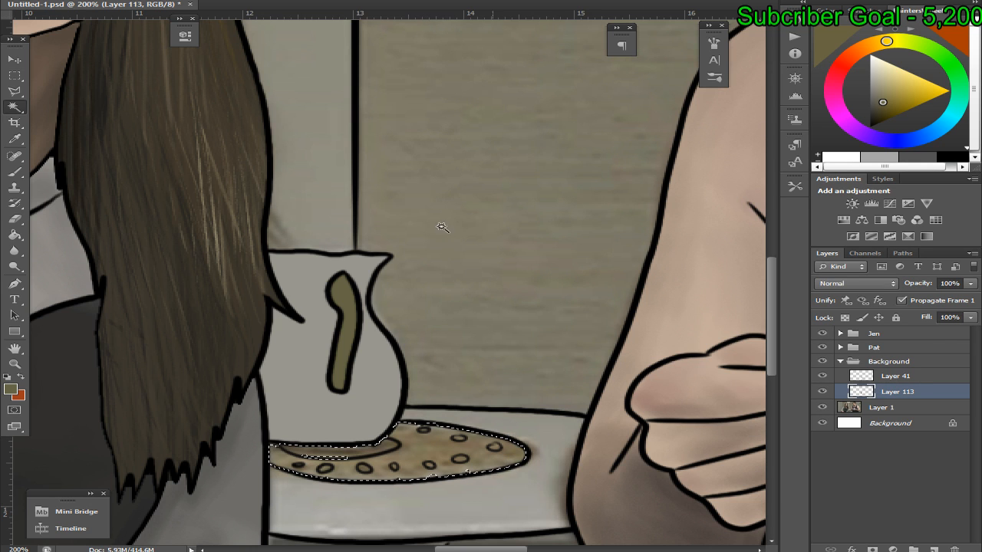
Fill the selected dish with tan sampled from the reference photo and remove the selection
{"action": "right_click", "coordinate": [15, 139]}
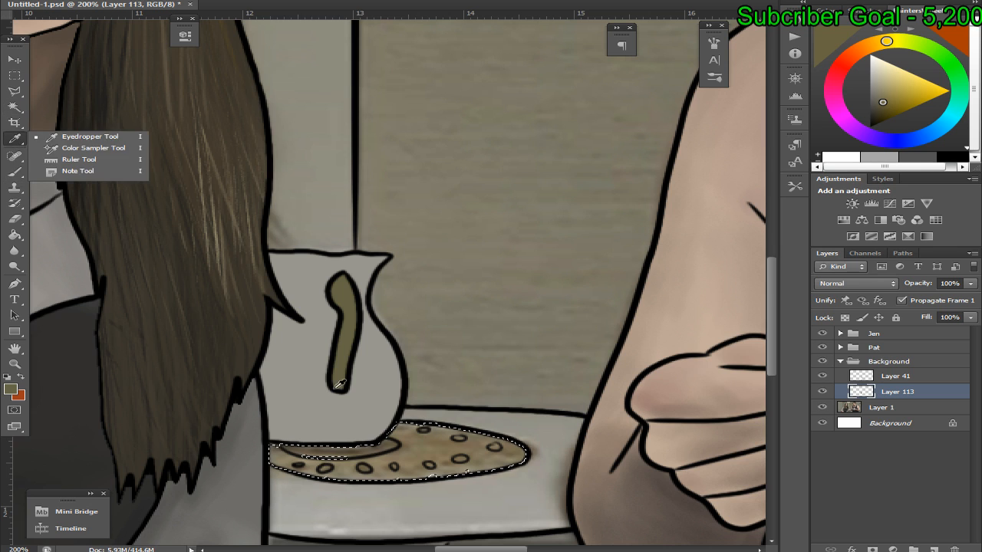
{"action": "left_click", "coordinate": [77, 136]}
{"action": "left_click", "coordinate": [412, 438]}
{"action": "left_click", "coordinate": [14, 236]}
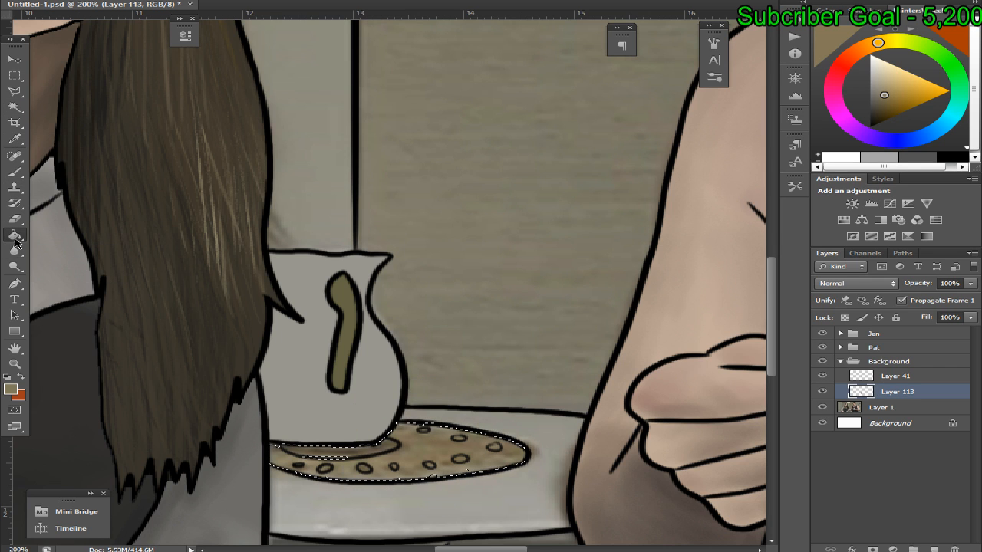
{"action": "right_click", "coordinate": [15, 75]}
{"action": "left_click", "coordinate": [77, 75]}
{"action": "right_click", "coordinate": [354, 259]}
{"action": "left_click", "coordinate": [402, 282]}
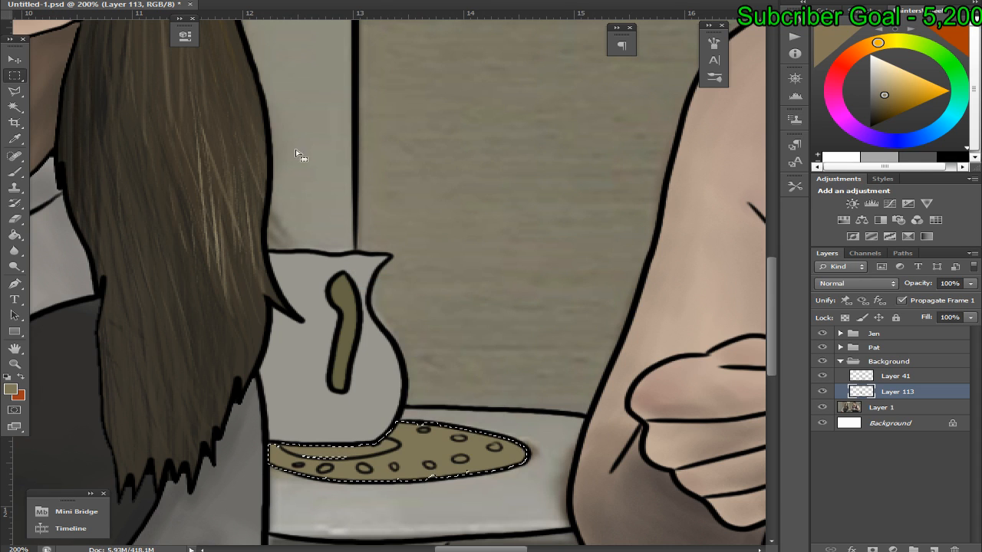
{"action": "right_click", "coordinate": [376, 268]}
{"action": "left_click", "coordinate": [403, 279]}
Touch up the lower edge of the dish in tan with Jazza's Ink Brush
{"action": "left_click", "coordinate": [14, 172]}
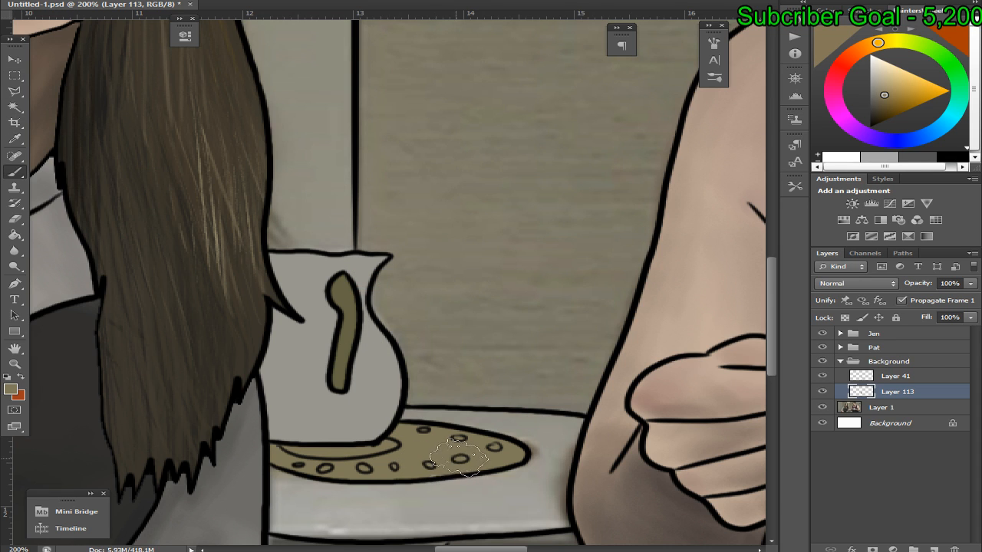
{"action": "left_click", "coordinate": [19, 0]}
{"action": "left_click", "coordinate": [58, 0]}
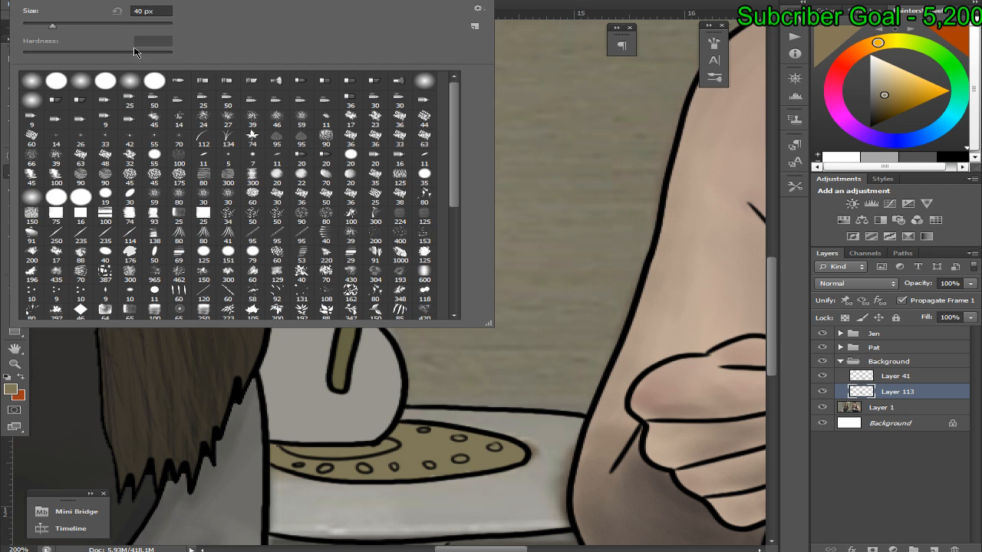
{"action": "left_click", "coordinate": [19, 0]}
{"action": "left_click", "coordinate": [92, 26]}
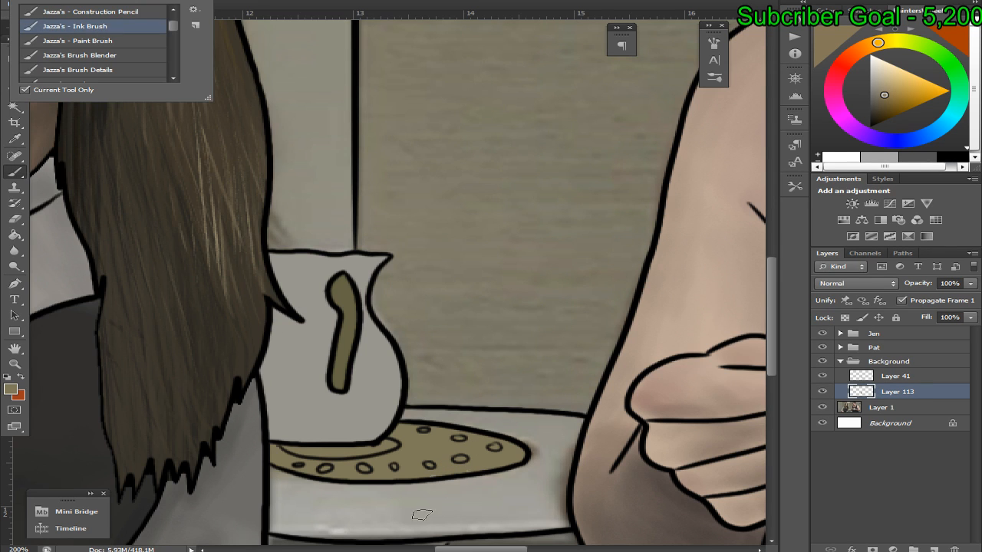
{"action": "left_click", "coordinate": [427, 477]}
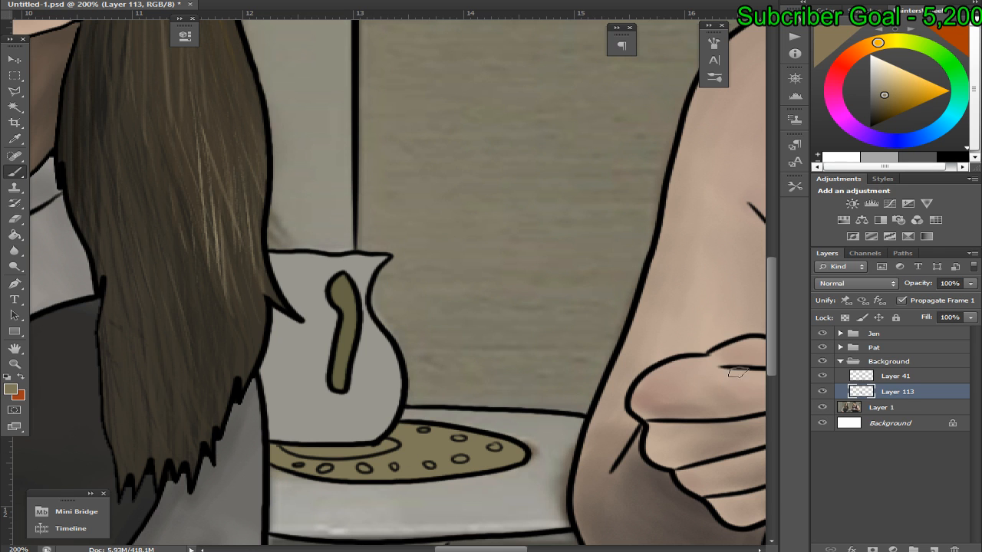
Select the tabletop around the dish with the Magic Wand and expand the selection to meet the outlines
{"action": "scroll", "coordinate": [775, 347], "scroll_direction": "down", "scroll_amount": 5}
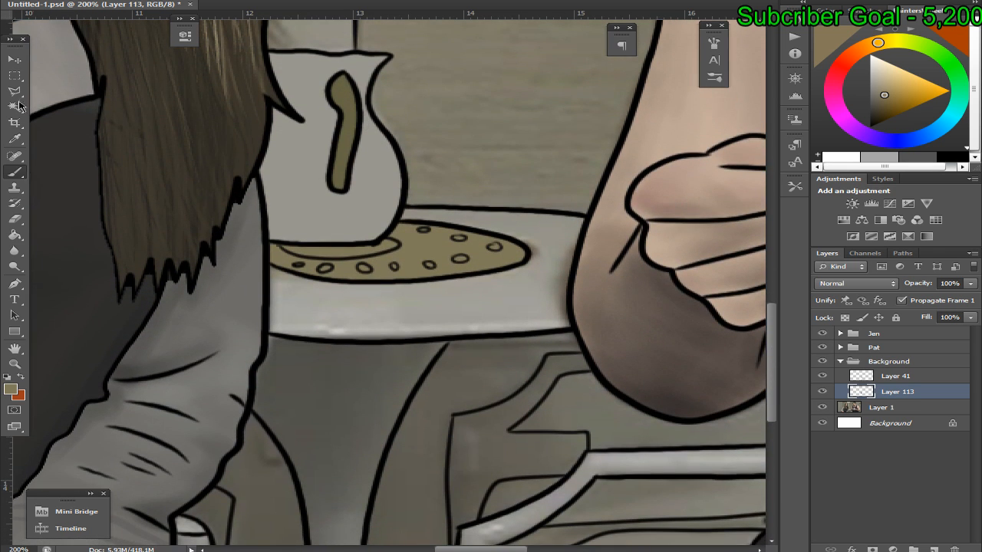
{"action": "left_click", "coordinate": [15, 106]}
{"action": "left_click", "coordinate": [416, 307]}
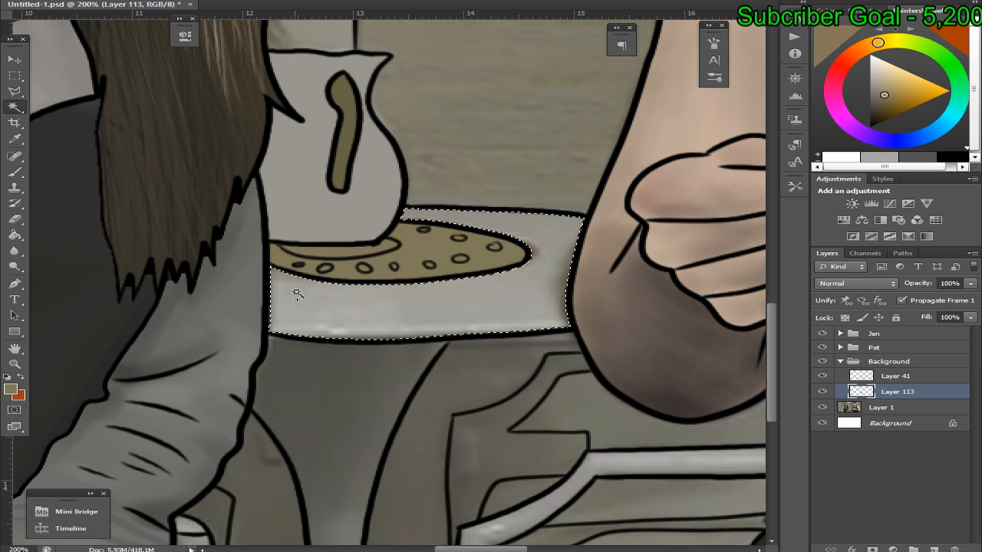
{"action": "key", "text": "alt+s"}
{"action": "key", "text": "m"}
{"action": "key", "text": "e"}
{"action": "key", "text": "Return"}
Fill the selected tabletop with light grey sampled from the reference photo instead of tan, and deselect
{"action": "key", "text": "g"}
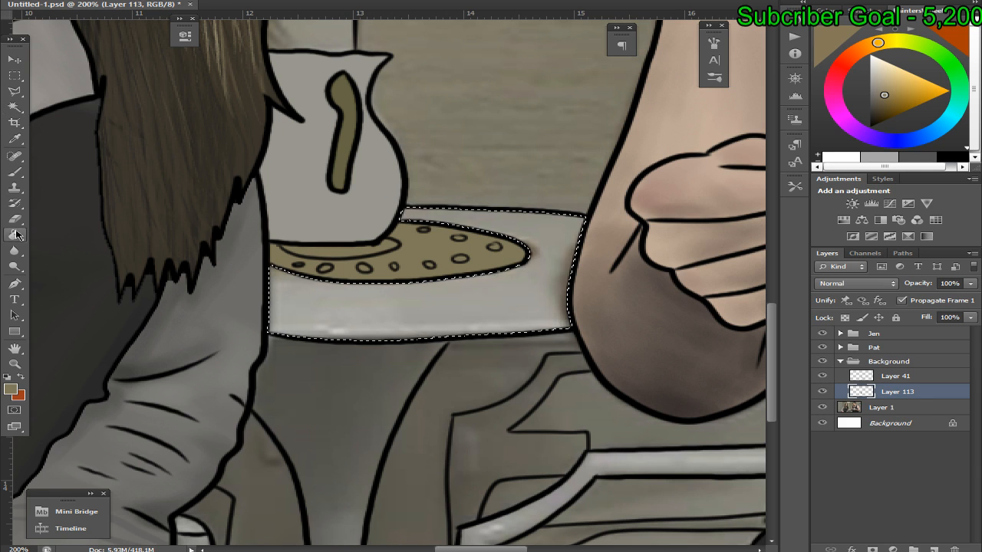
{"action": "left_click", "coordinate": [497, 326]}
{"action": "key", "text": "ctrl+z"}
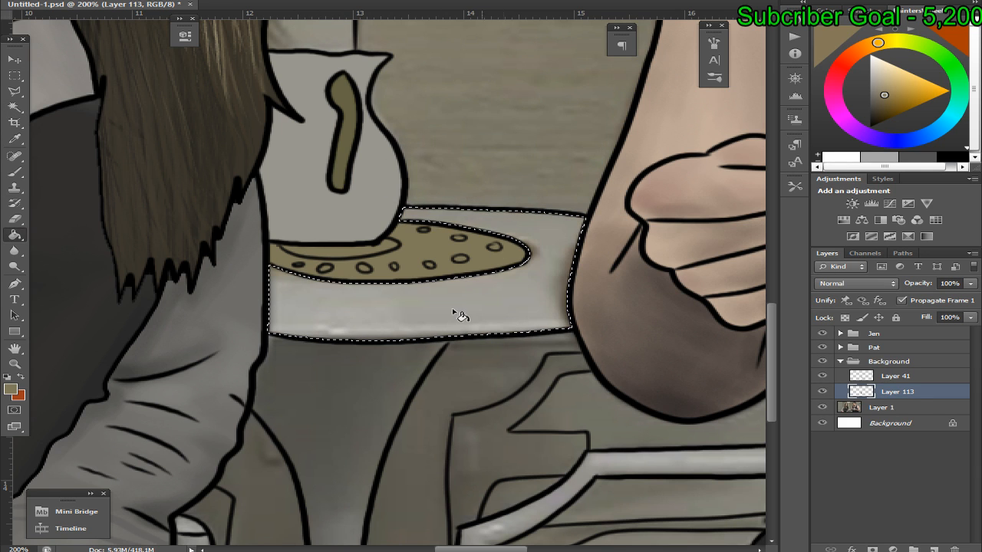
{"action": "right_click", "coordinate": [15, 155]}
{"action": "key", "text": "i"}
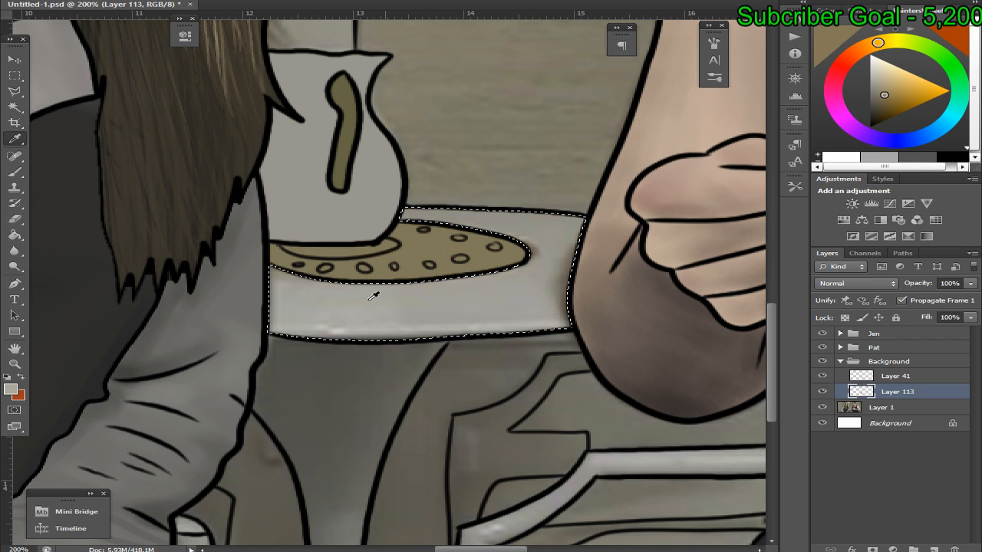
{"action": "left_click", "coordinate": [376, 290]}
{"action": "key", "text": "g"}
{"action": "left_click", "coordinate": [375, 314]}
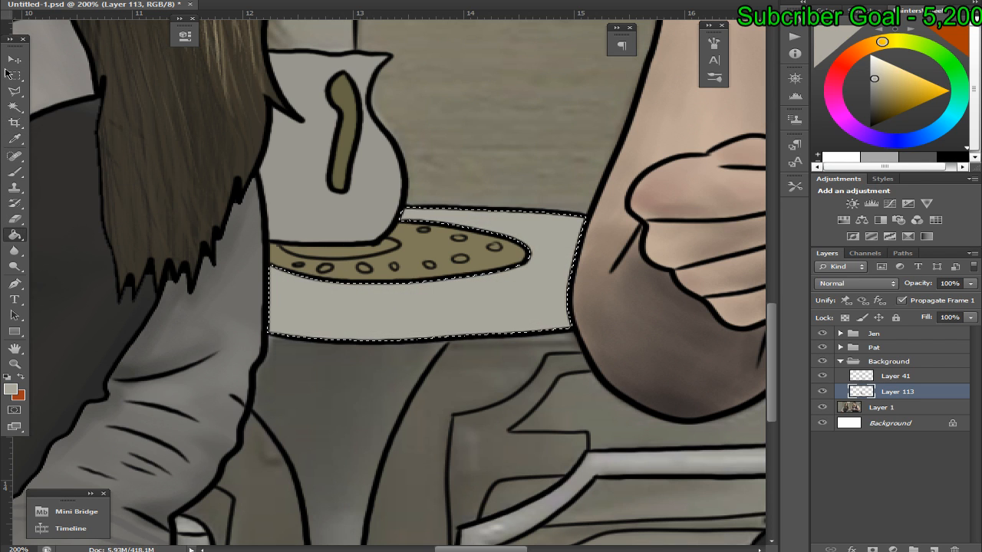
{"action": "key", "text": "m"}
{"action": "right_click", "coordinate": [406, 229]}
{"action": "left_click", "coordinate": [440, 236]}
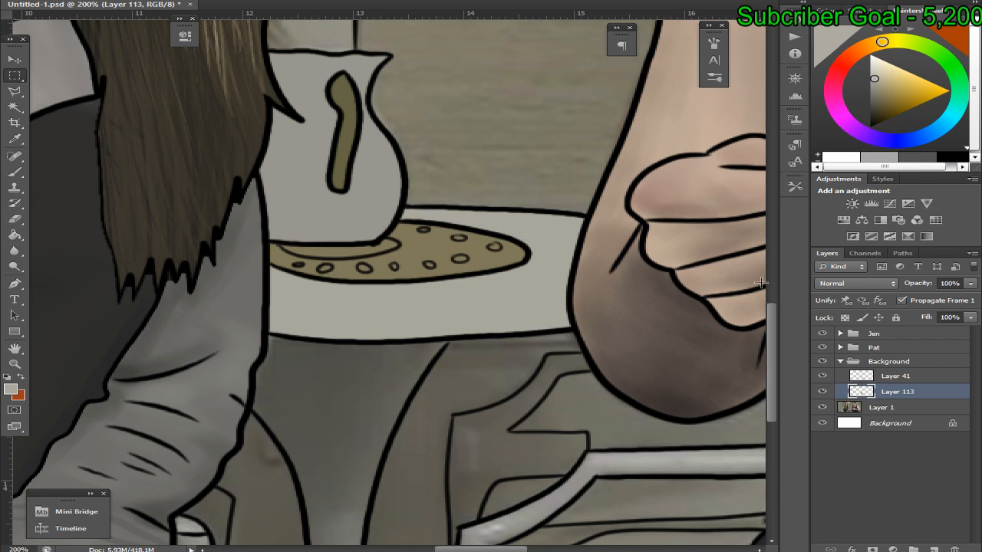
{"action": "scroll", "coordinate": [774, 316], "scroll_direction": "down", "scroll_amount": 3}
{"action": "key", "text": "w"}
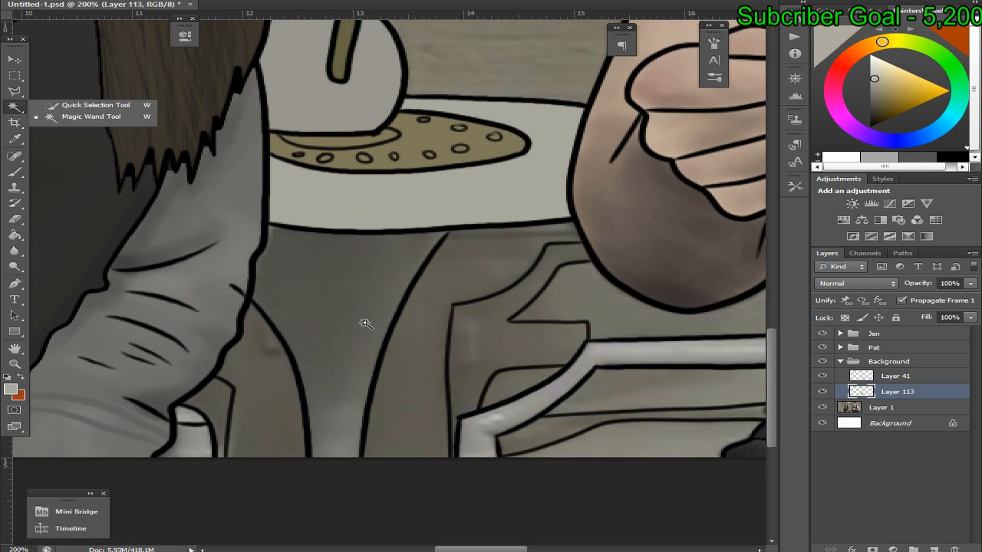
{"action": "left_click", "coordinate": [404, 317]}
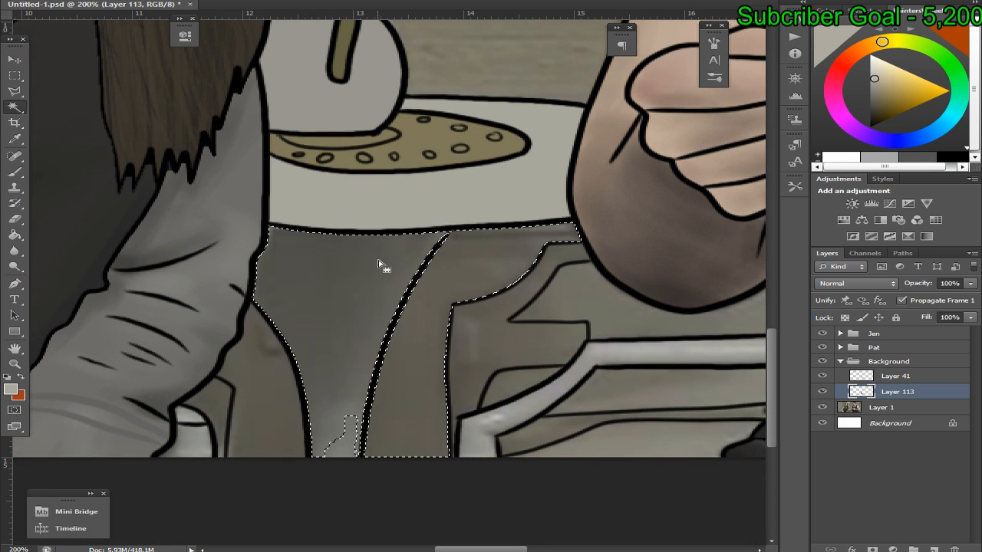
{"action": "left_click", "coordinate": [463, 276]}
{"action": "key", "text": "ctrl+d"}
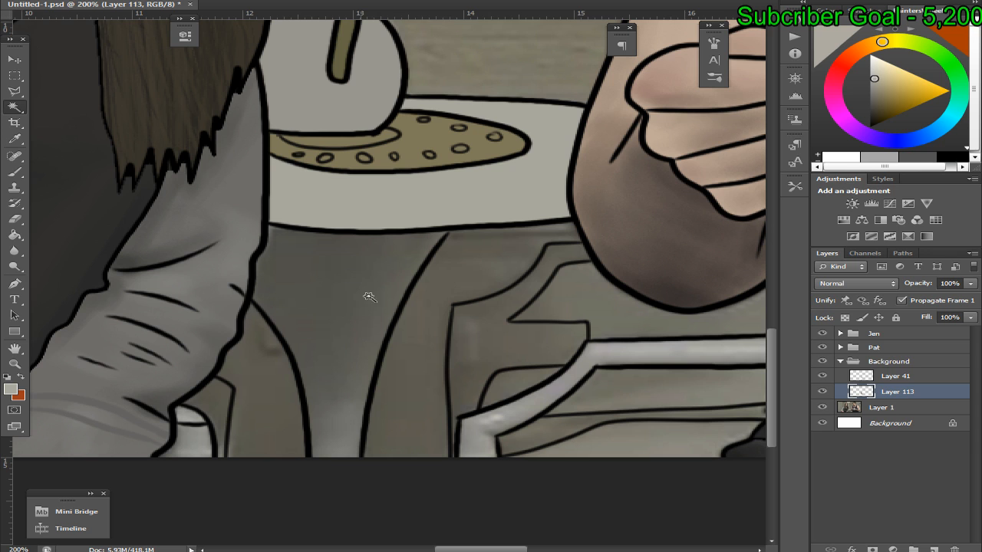
Select the table base and the areas on both sides of it with the Magic Wand and expand the selection by 1 pixel
{"action": "left_click", "coordinate": [355, 342]}
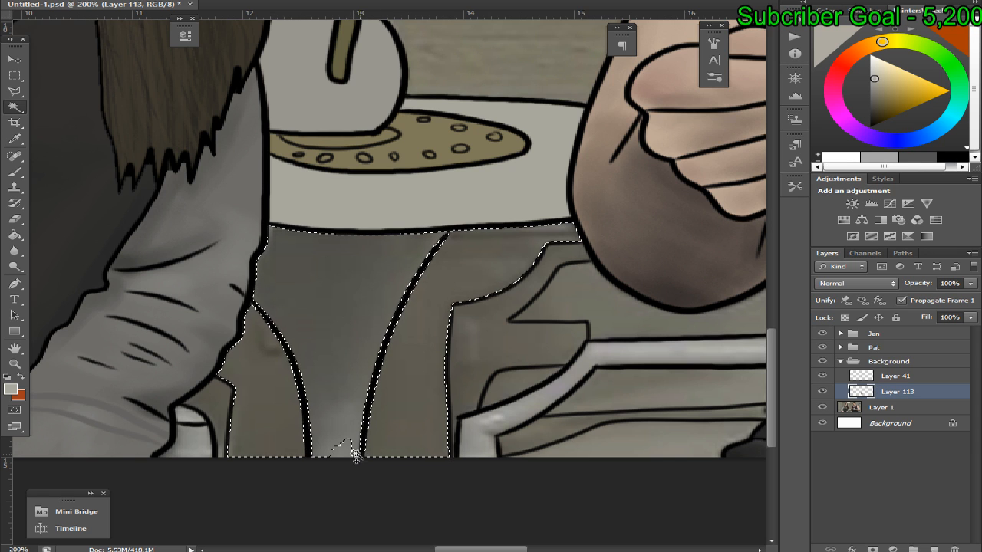
{"action": "key", "text": "alt+s"}
{"action": "type", "text": "me1"}
{"action": "left_click", "coordinate": [565, 166]}
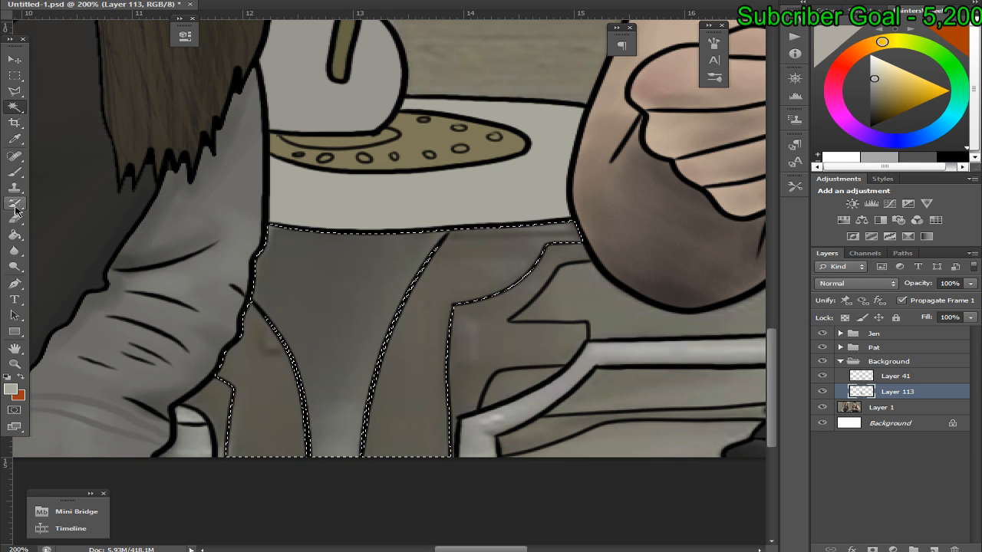
Fill the selected areas beneath the tabletop with dark grey sampled from the table base, and deselect
{"action": "left_click", "coordinate": [14, 139]}
{"action": "left_click", "coordinate": [361, 301]}
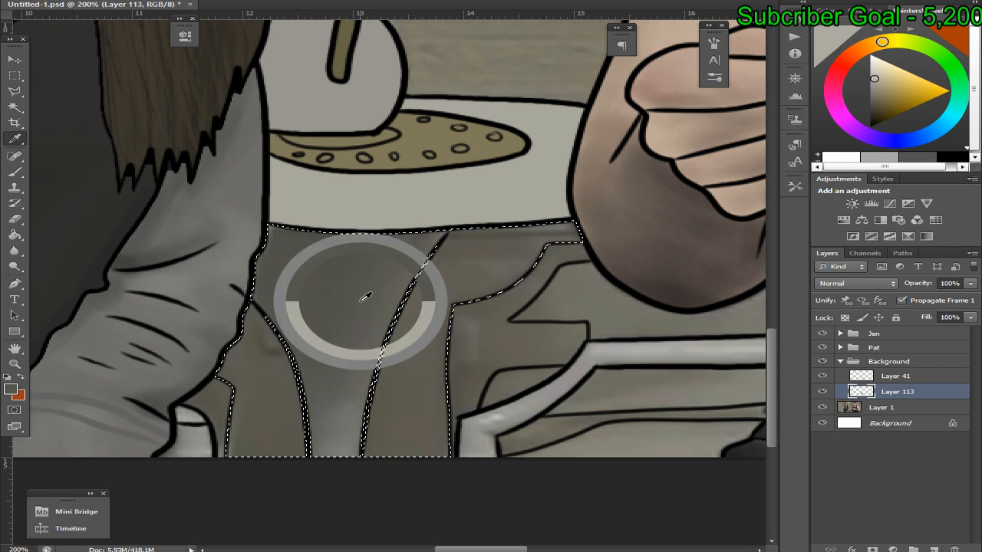
{"action": "left_click_drag", "start_coordinate": [15, 218], "coordinate": [77, 246]}
{"action": "left_click", "coordinate": [344, 312]}
{"action": "left_click", "coordinate": [292, 358]}
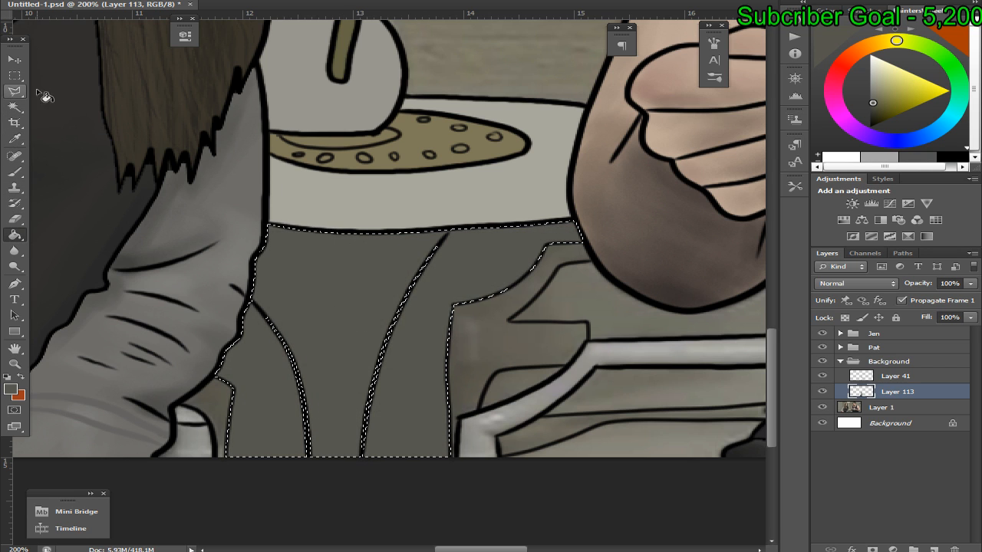
{"action": "left_click_drag", "start_coordinate": [14, 75], "coordinate": [77, 74]}
{"action": "right_click", "coordinate": [456, 274]}
{"action": "left_click", "coordinate": [456, 274]}
Select the brownish background sections on both sides of the table base with the Magic Wand and expand the selection to their outlines
{"action": "left_click", "coordinate": [14, 107]}
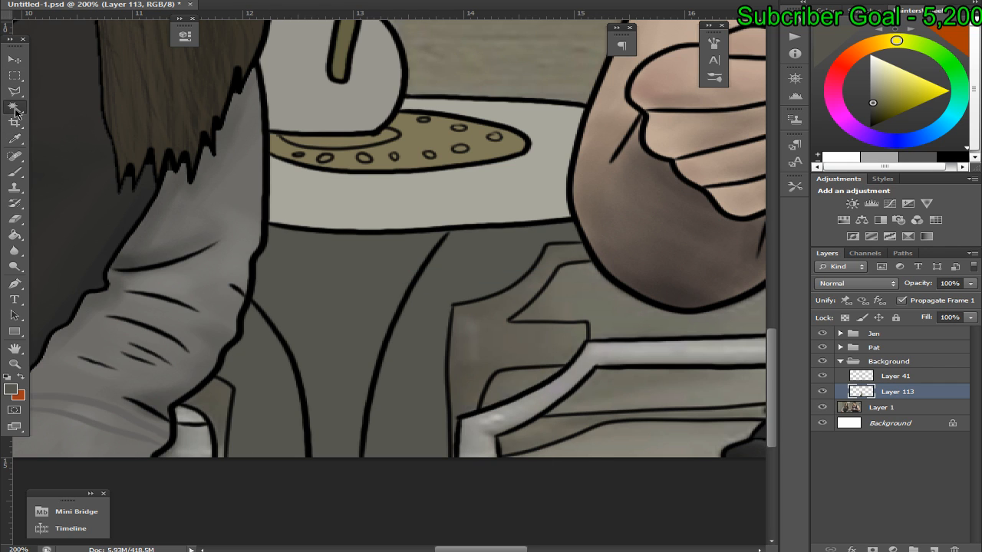
{"action": "left_click", "coordinate": [218, 406]}
{"action": "left_click", "coordinate": [496, 391]}
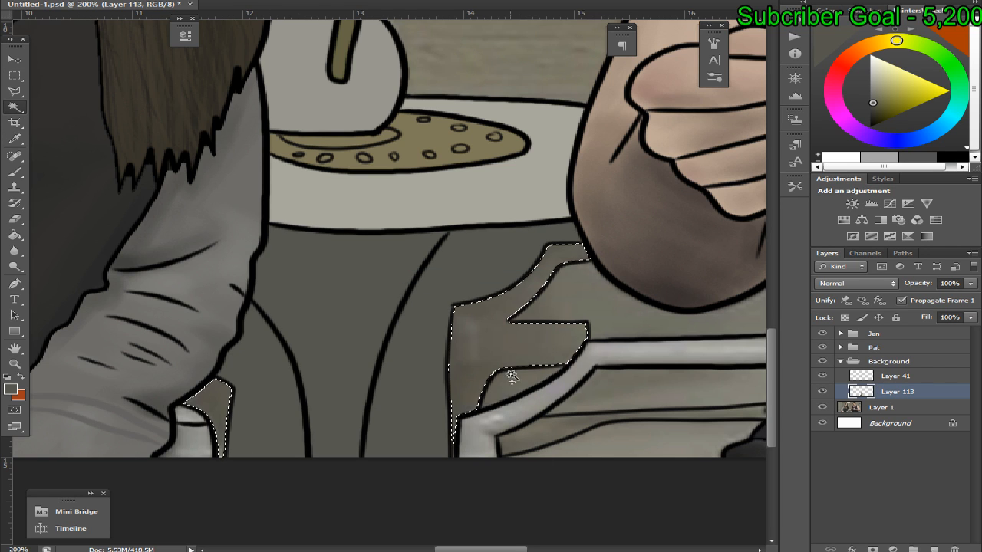
{"action": "key", "text": "alt+s"}
{"action": "key", "text": "m"}
{"action": "key", "text": "e"}
{"action": "left_click", "coordinate": [563, 165]}
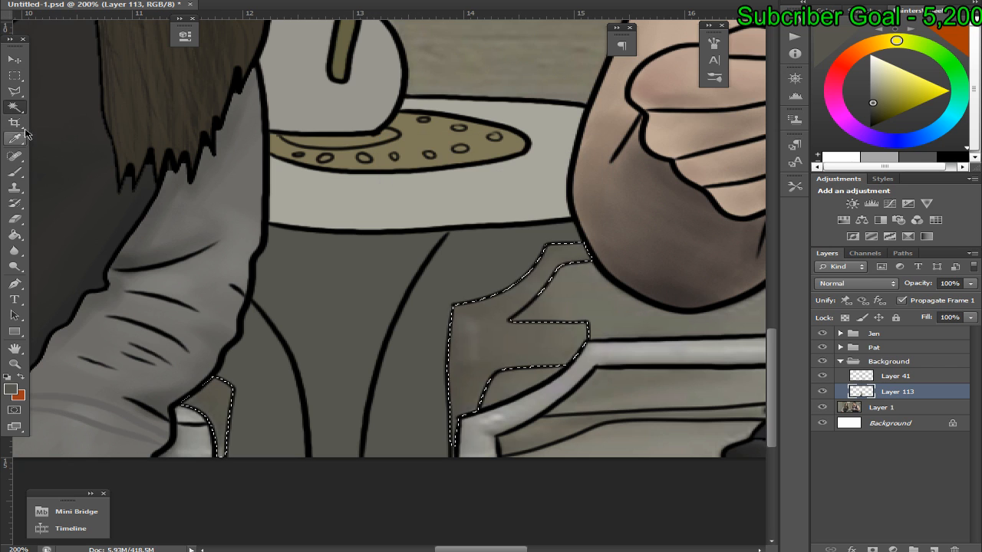
Fill the selected brownish sections on both sides of the table base with brown sampled from the reference photo, and deselect
{"action": "left_click", "coordinate": [14, 139]}
{"action": "left_click", "coordinate": [69, 134]}
{"action": "left_click", "coordinate": [487, 326]}
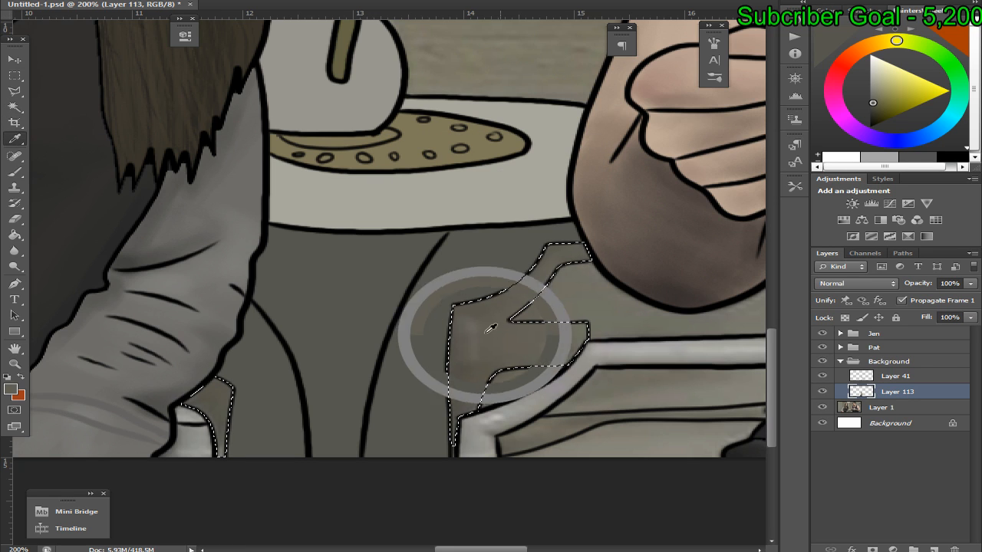
{"action": "left_click", "coordinate": [14, 236]}
{"action": "left_click", "coordinate": [76, 243]}
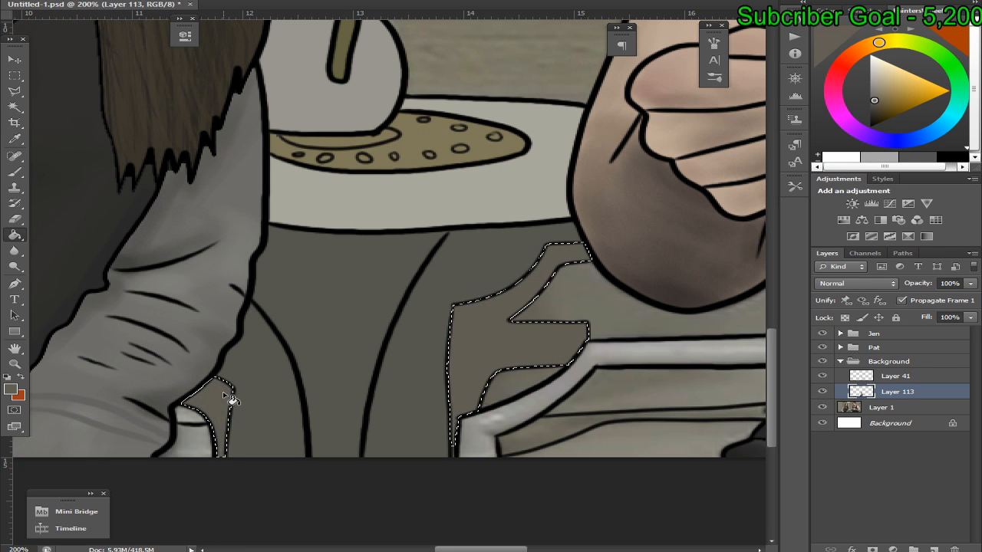
{"action": "key", "text": "m"}
{"action": "right_click", "coordinate": [443, 270]}
{"action": "left_click", "coordinate": [490, 283]}
Select the light chair piece beside the woman's sleeve with the Magic Wand and expand the selection to its outlines
{"action": "left_click", "coordinate": [14, 107]}
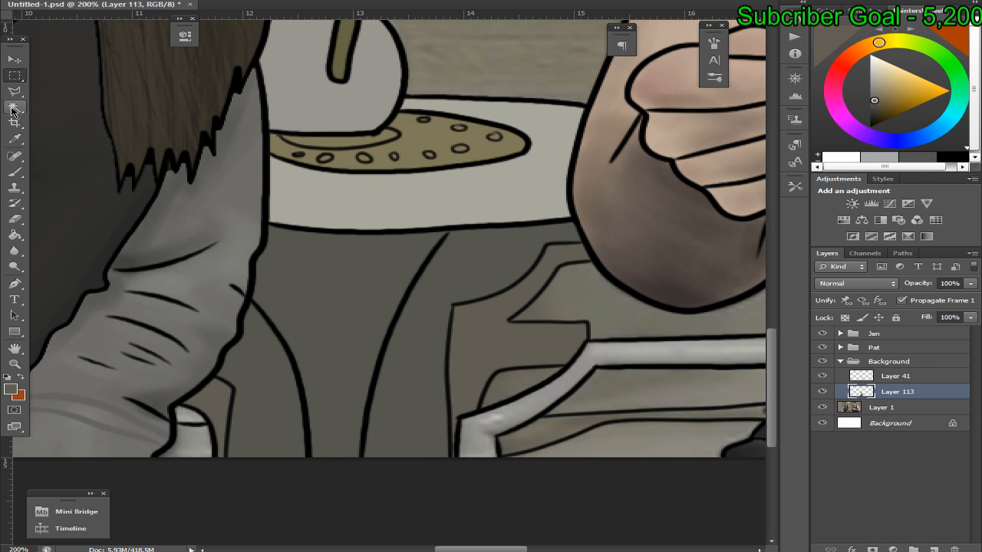
{"action": "left_click", "coordinate": [77, 120]}
{"action": "left_click", "coordinate": [194, 423]}
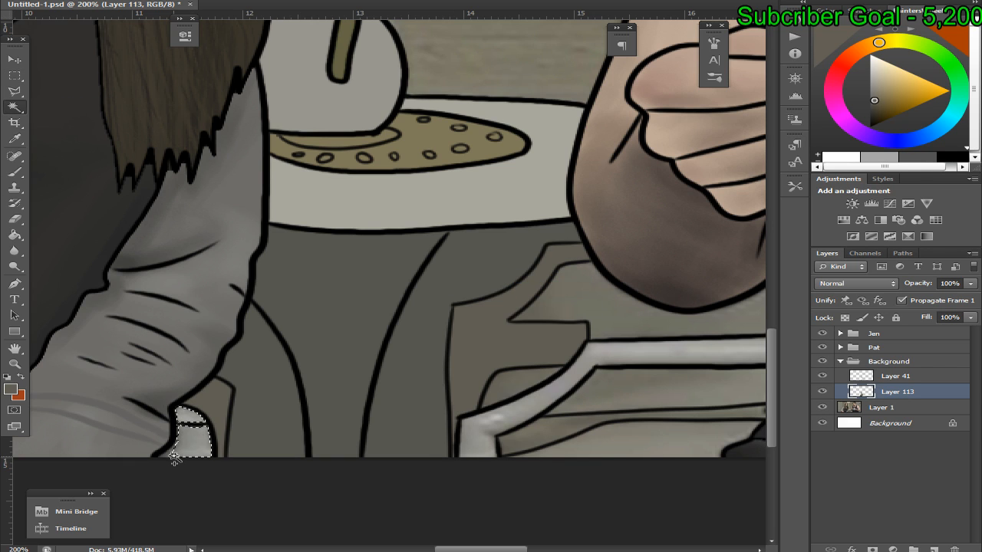
{"action": "key", "text": "alt+s"}
{"action": "key", "text": "m"}
{"action": "key", "text": "e"}
{"action": "left_click", "coordinate": [561, 164]}
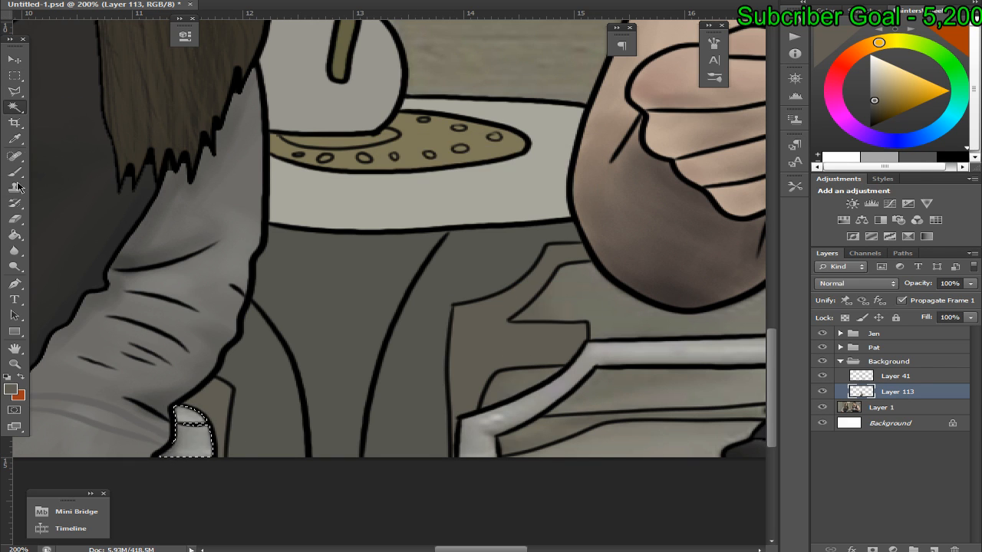
Fill the selected chair piece beside the woman's sleeve with light grey sampled from it, and deselect
{"action": "left_click", "coordinate": [15, 155]}
{"action": "left_click", "coordinate": [17, 138]}
{"action": "left_click", "coordinate": [194, 440]}
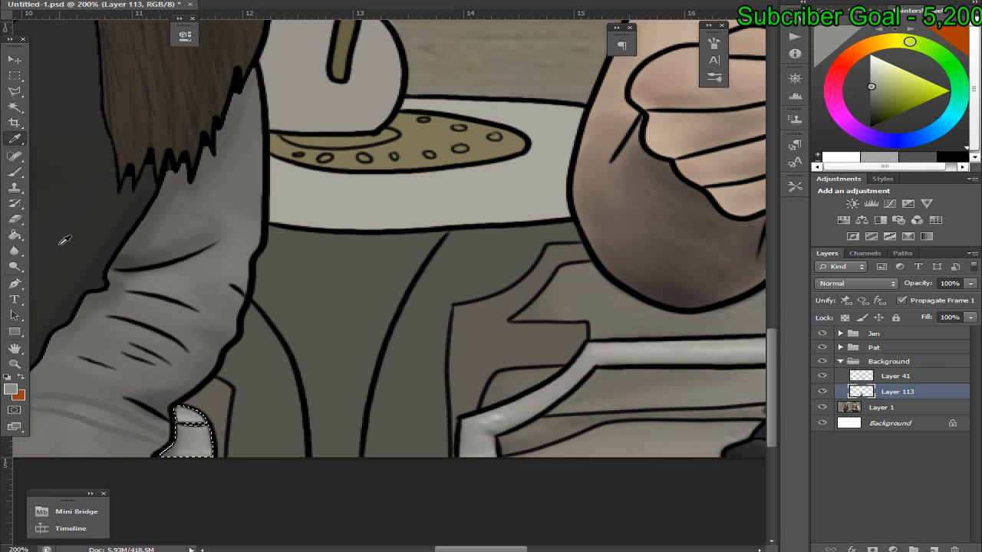
{"action": "left_click", "coordinate": [14, 235]}
{"action": "left_click", "coordinate": [77, 247]}
{"action": "left_click", "coordinate": [199, 434]}
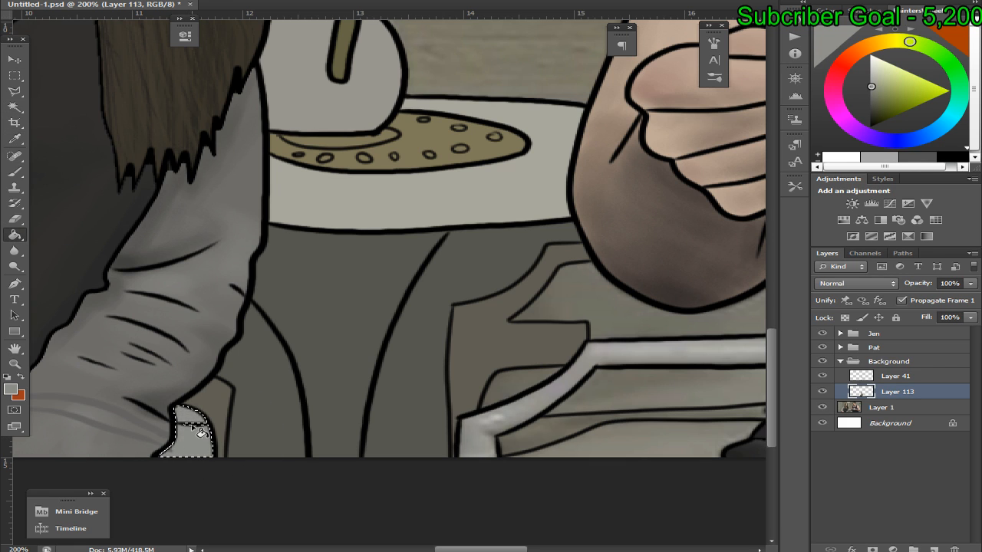
{"action": "left_click", "coordinate": [14, 75]}
{"action": "key", "text": "ctrl+d"}
Select the light chair frame beside the man with the Magic Wand and expand the selection to its outlines
{"action": "left_click", "coordinate": [15, 106]}
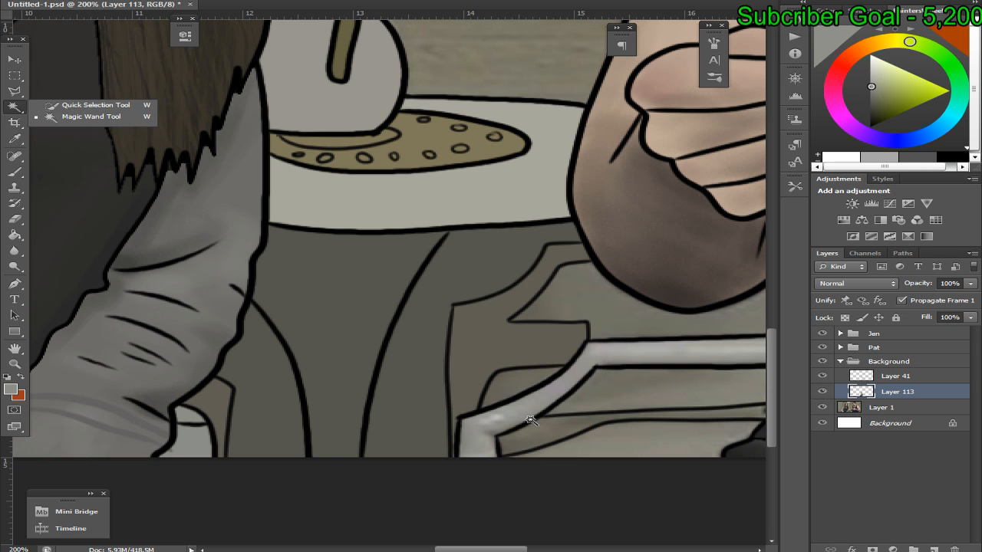
{"action": "left_click", "coordinate": [77, 102]}
{"action": "mouse_move", "coordinate": [491, 418]}
{"action": "left_mouse_down"}
{"action": "mouse_move", "coordinate": [526, 421]}
{"action": "mouse_move", "coordinate": [567, 395]}
{"action": "mouse_move", "coordinate": [765, 349]}
{"action": "left_mouse_up"}
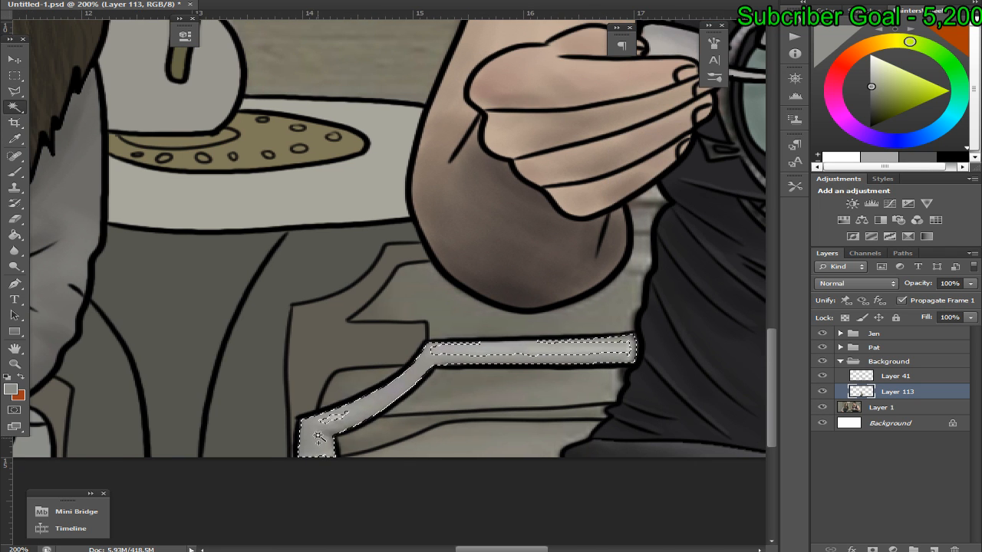
{"action": "key", "text": "ctrl+x"}
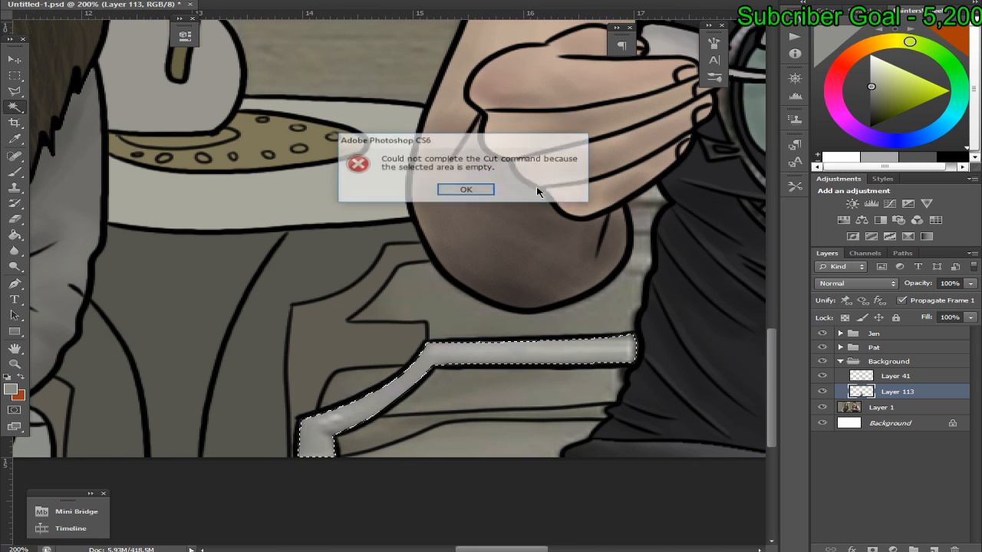
{"action": "left_click", "coordinate": [486, 192]}
{"action": "key", "text": "alt+s"}
{"action": "key", "text": "m"}
{"action": "key", "text": "e"}
{"action": "left_click", "coordinate": [563, 166]}
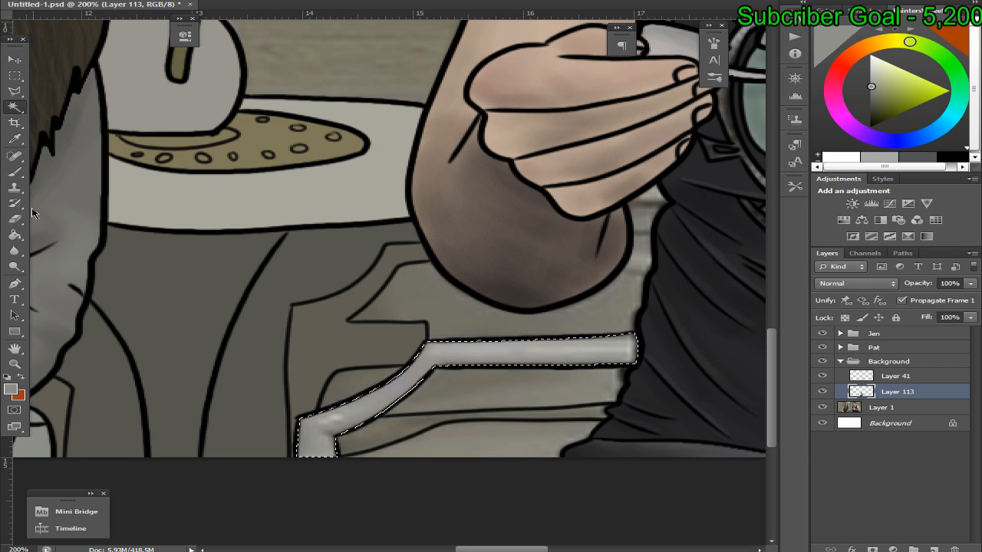
Fill the selected chair frame beside the man with the same light grey as the other chair piece, and deselect
{"action": "key", "text": "g"}
{"action": "left_click", "coordinate": [499, 363]}
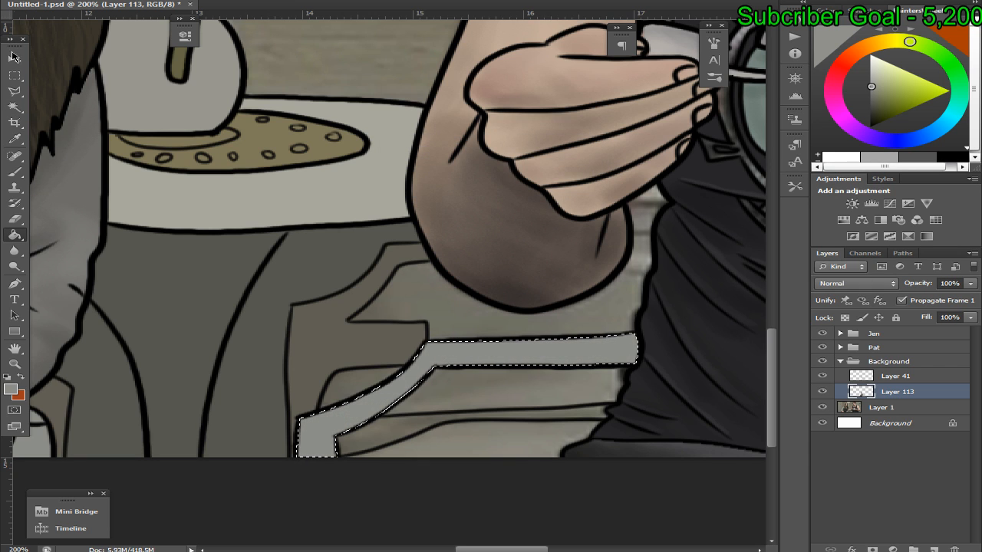
{"action": "right_click", "coordinate": [14, 75]}
{"action": "left_click", "coordinate": [92, 75]}
{"action": "right_click", "coordinate": [457, 247]}
{"action": "left_click", "coordinate": [498, 256]}
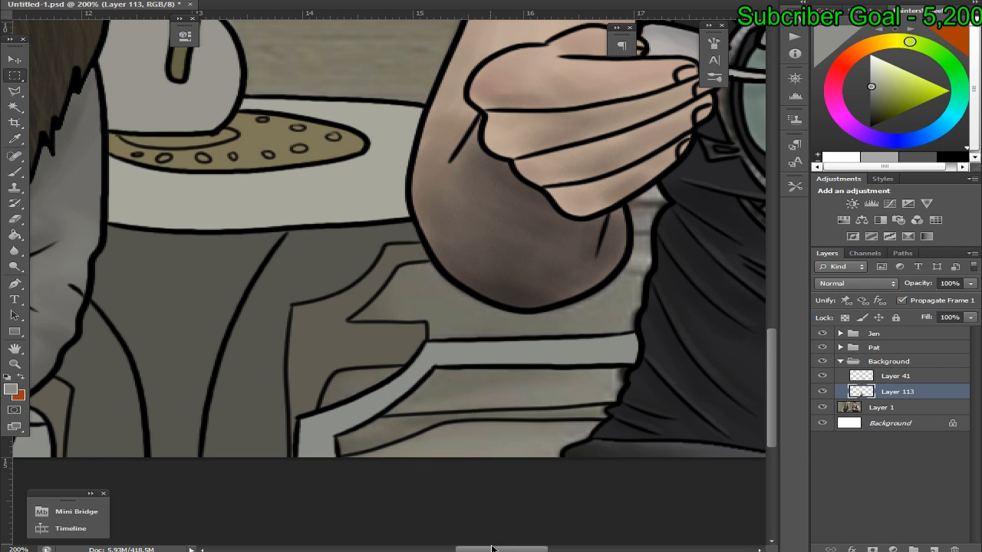
Select the grey-green areas around the chair frame and between the man's arm and shirt, leaving out the narrow lower strip, and expand the selection
{"action": "left_click_drag", "start_coordinate": [491, 549], "coordinate": [504, 549]}
{"action": "right_click", "coordinate": [14, 106]}
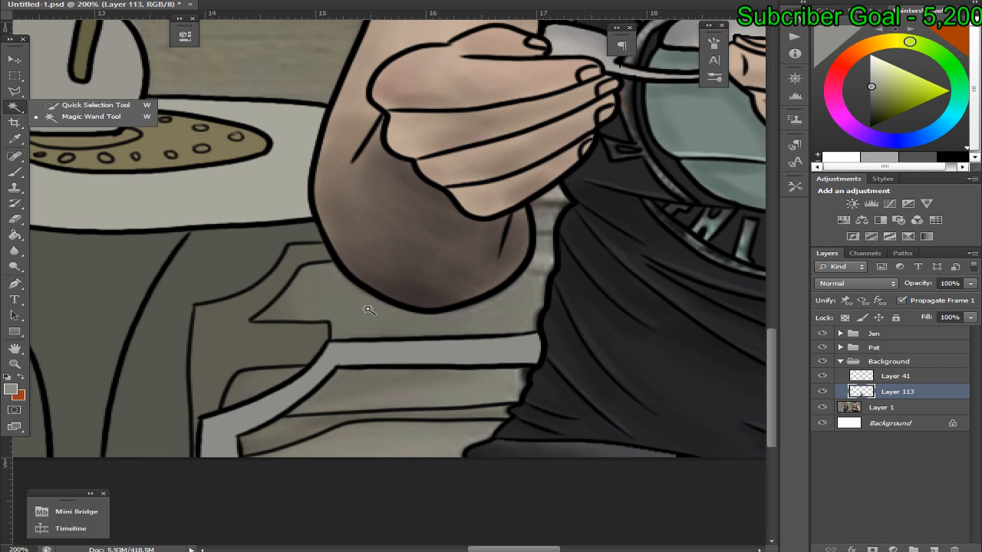
{"action": "left_click", "coordinate": [92, 111]}
{"action": "left_click", "coordinate": [429, 324]}
{"action": "left_click", "coordinate": [273, 386], "text": "shift"}
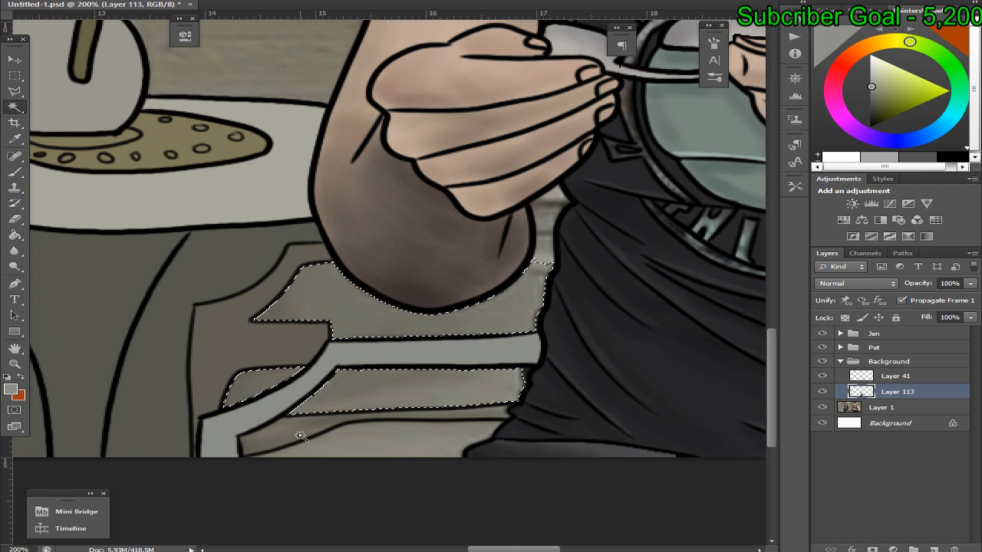
{"action": "left_click", "coordinate": [384, 438], "text": "shift"}
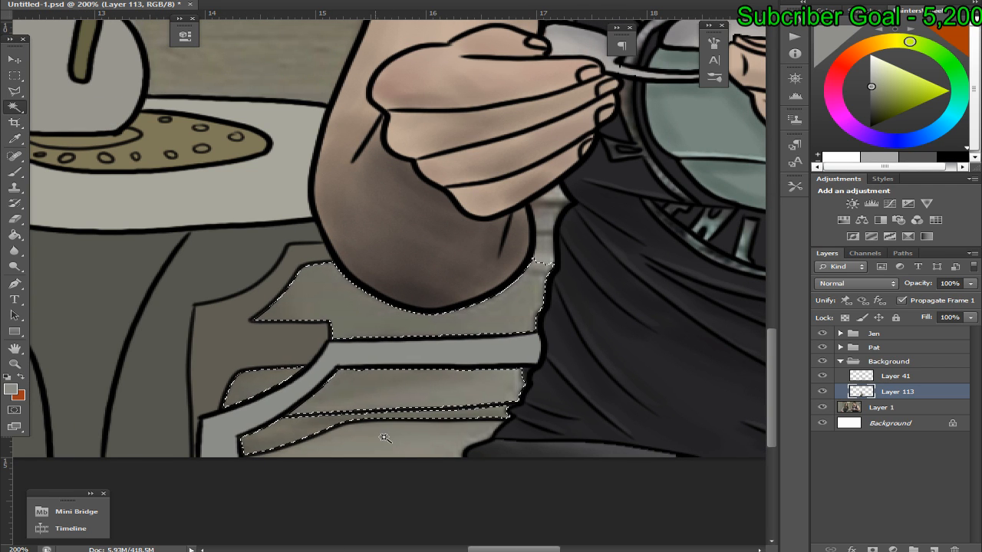
{"action": "left_click", "coordinate": [322, 431], "text": "alt"}
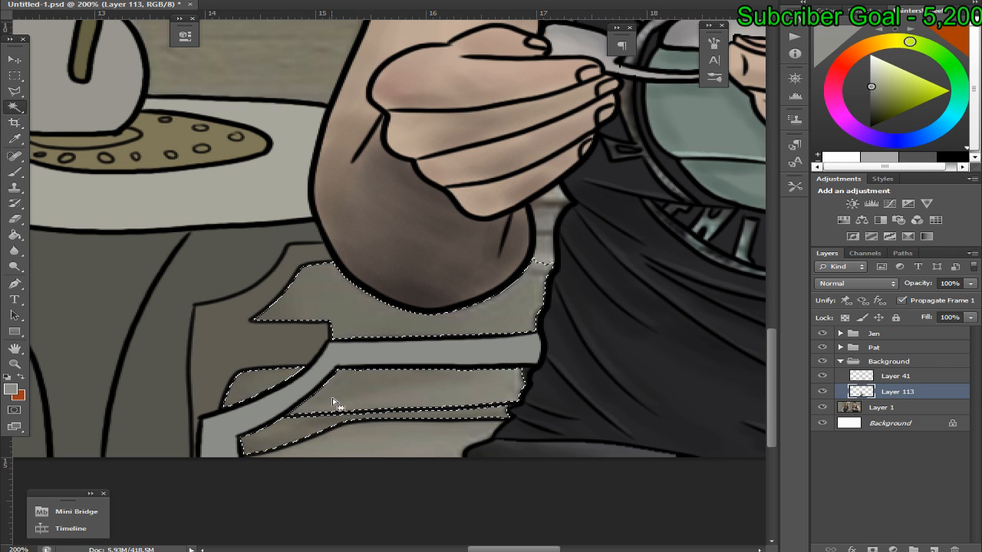
{"action": "left_click", "coordinate": [388, 326], "text": "shift"}
{"action": "left_click", "coordinate": [377, 434], "text": "shift"}
{"action": "left_click", "coordinate": [546, 222], "text": "shift"}
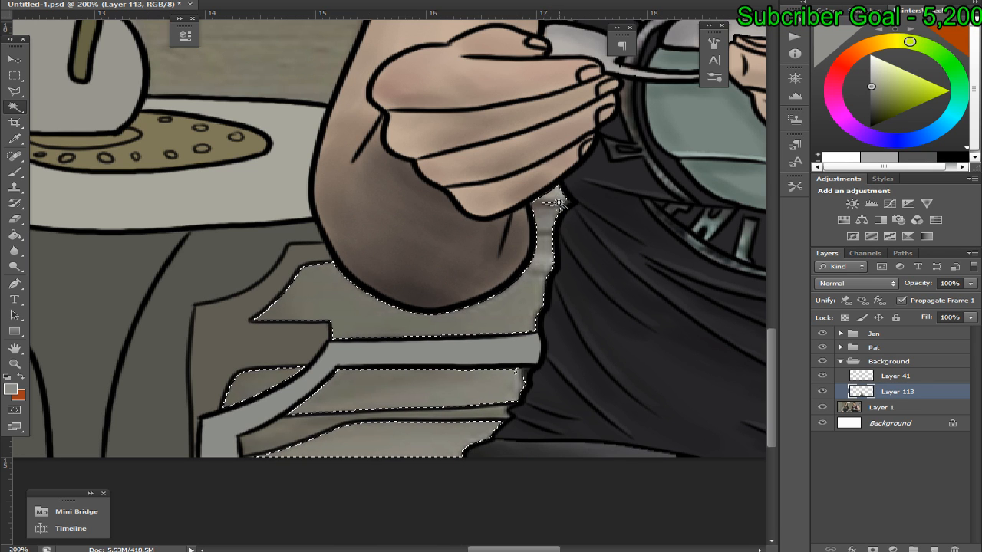
{"action": "key", "text": "alt+s"}
{"action": "key", "text": "m"}
{"action": "key", "text": "e"}
{"action": "left_click", "coordinate": [563, 165]}
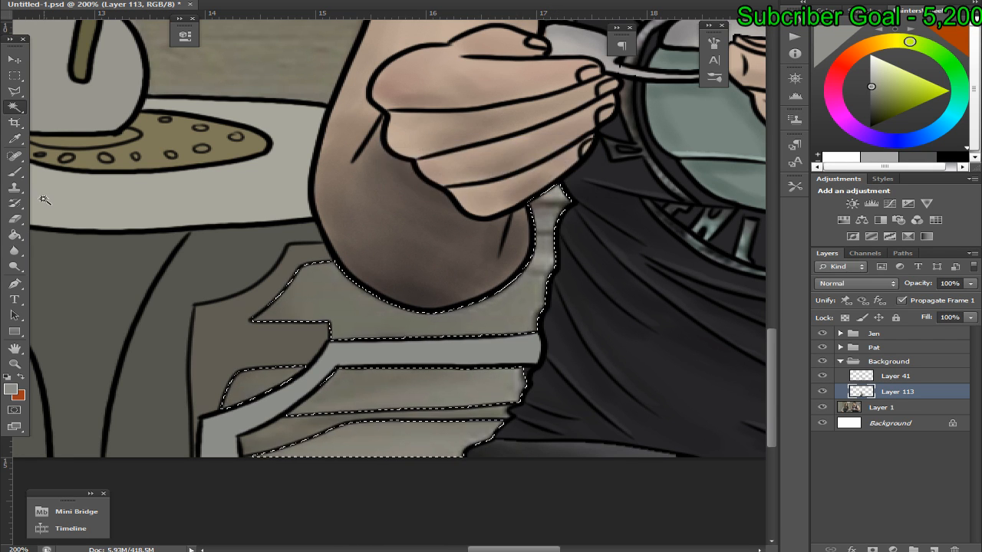
Fill the selected areas around the chair frame with grey-green sampled from the reference photo, and deselect
{"action": "left_click", "coordinate": [15, 139]}
{"action": "left_click", "coordinate": [322, 309]}
{"action": "left_click", "coordinate": [14, 235]}
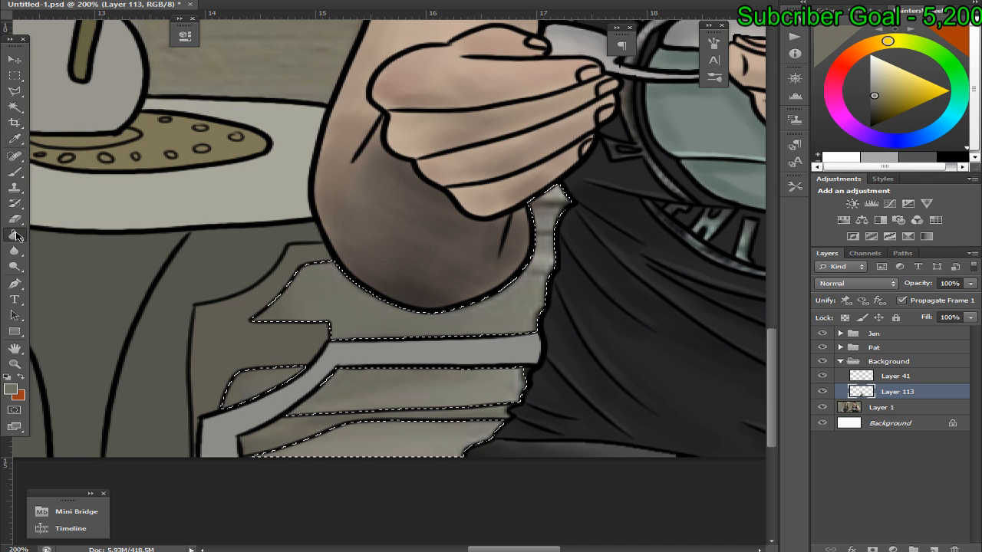
{"action": "left_click", "coordinate": [395, 354]}
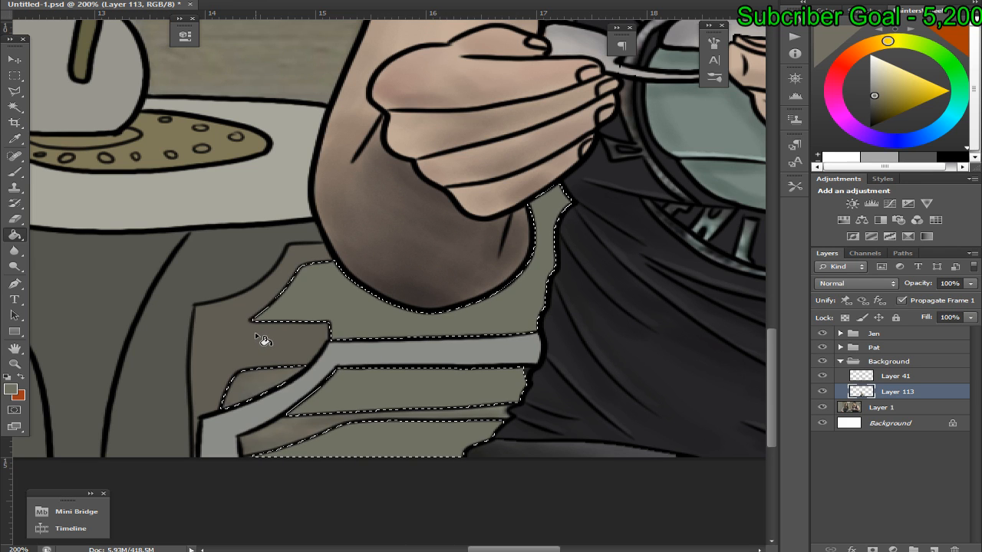
{"action": "right_click", "coordinate": [15, 75]}
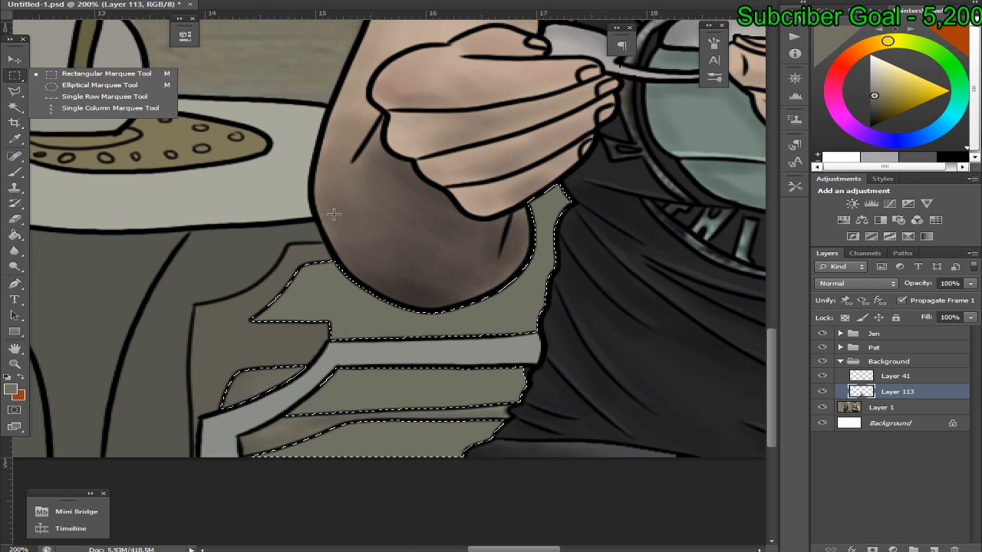
{"action": "left_click", "coordinate": [84, 72]}
{"action": "right_click", "coordinate": [420, 253]}
{"action": "left_click", "coordinate": [444, 259]}
Toggle the visibility of Layer 113 to compare the flat background colours with the reference photo
{"action": "left_click", "coordinate": [824, 392]}
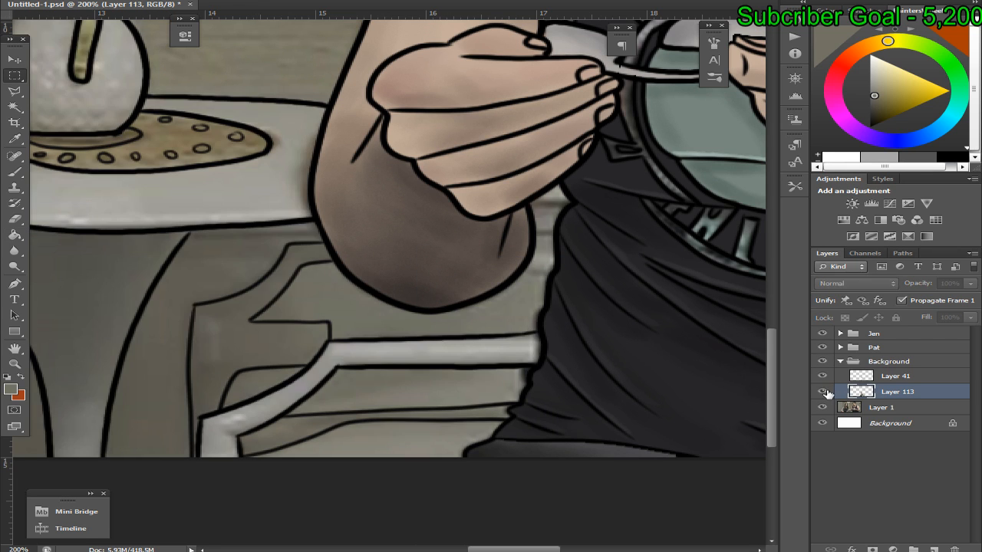
{"action": "left_click", "coordinate": [823, 392]}
{"action": "left_click", "coordinate": [823, 392]}
{"action": "left_click", "coordinate": [823, 392]}
{"action": "left_click", "coordinate": [824, 392]}
{"action": "left_click", "coordinate": [824, 393]}
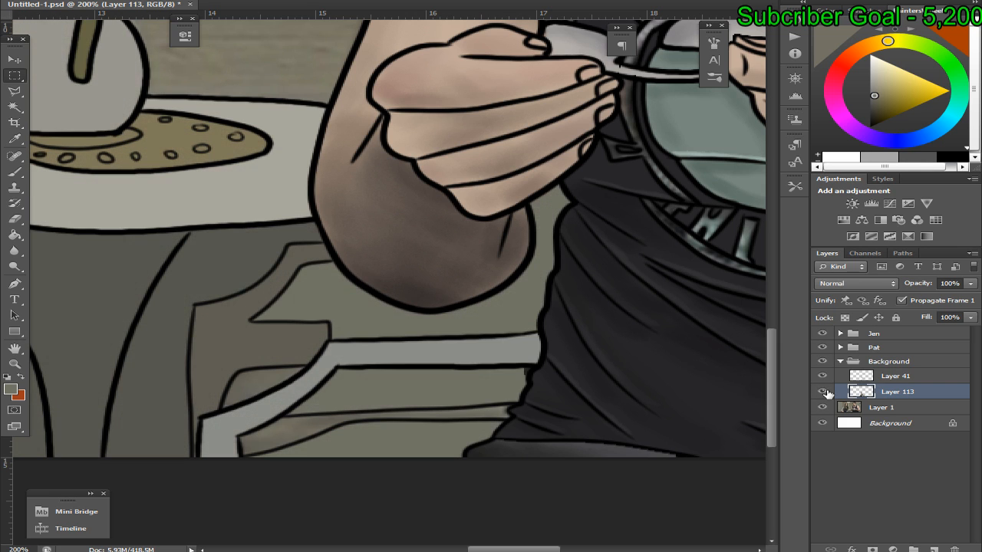
Select the narrow brownish strip beneath the chair frame with the Magic Wand and expand the selection to its outlines
{"action": "right_click", "coordinate": [14, 107]}
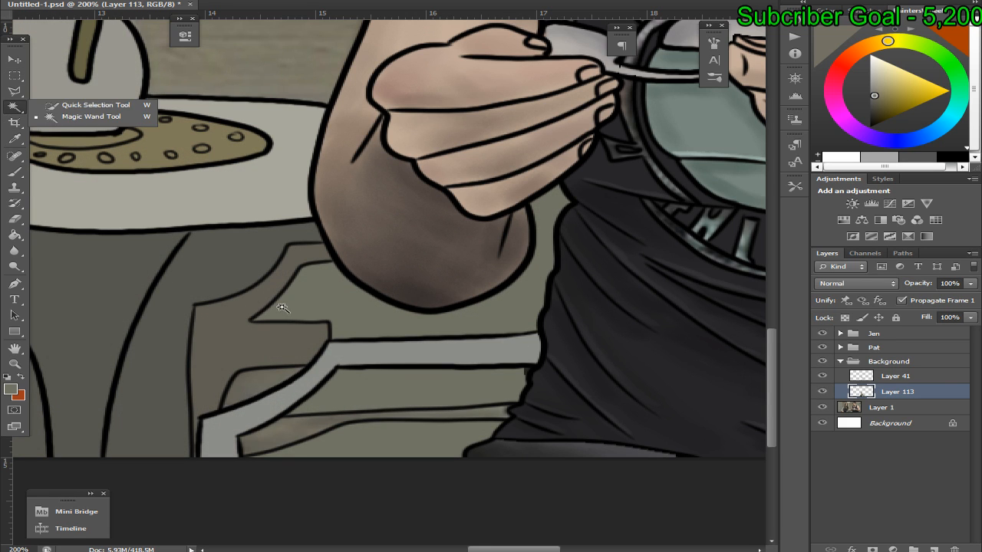
{"action": "left_click", "coordinate": [65, 116]}
{"action": "left_click", "coordinate": [302, 427]}
{"action": "key", "text": "alt+s"}
{"action": "key", "text": "m"}
{"action": "key", "text": "e"}
{"action": "left_click", "coordinate": [562, 166]}
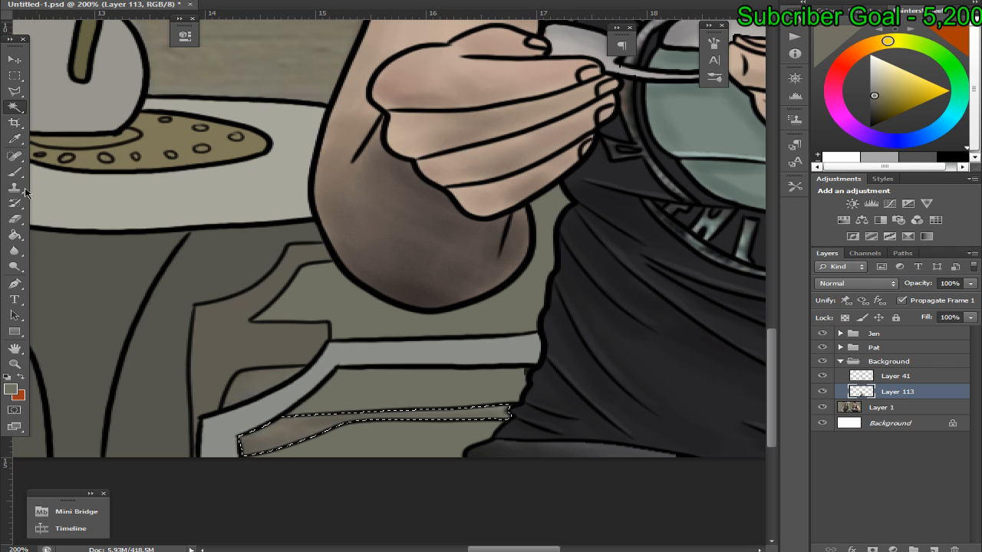
Fill the selected narrow strip beneath the chair frame with brown sampled from the reference photo, and deselect
{"action": "left_click", "coordinate": [15, 139]}
{"action": "left_click", "coordinate": [304, 431]}
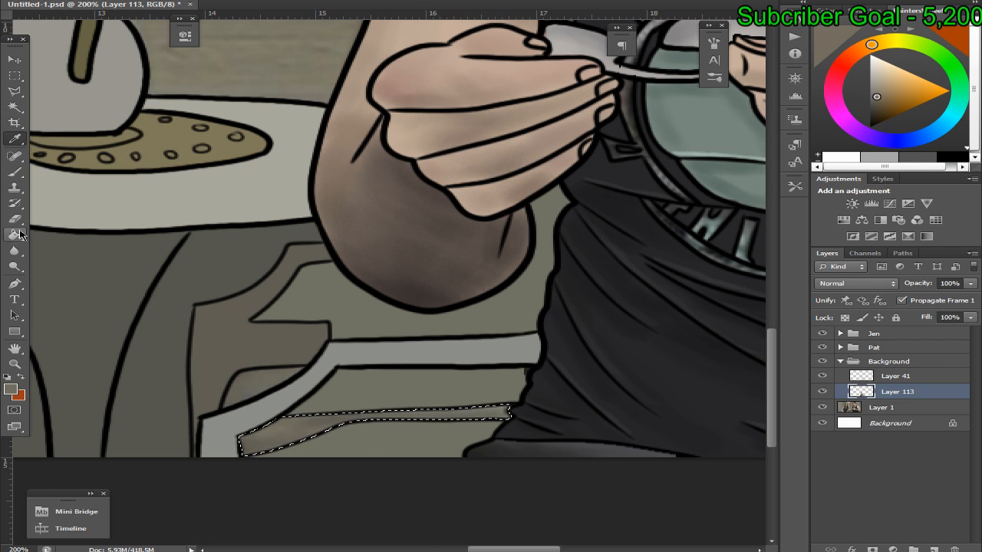
{"action": "left_click", "coordinate": [15, 235]}
{"action": "key", "text": "m"}
{"action": "right_click", "coordinate": [328, 212]}
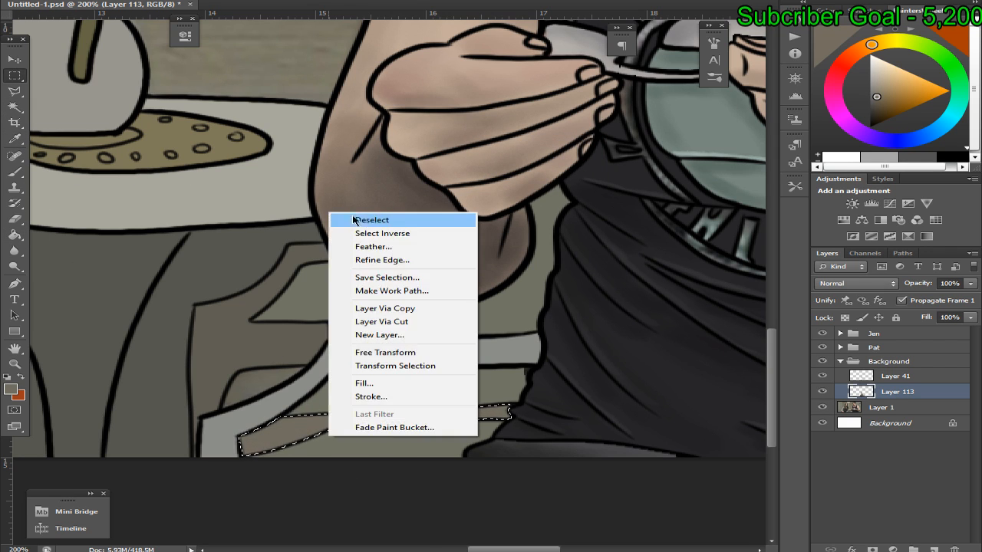
{"action": "left_click", "coordinate": [351, 220]}
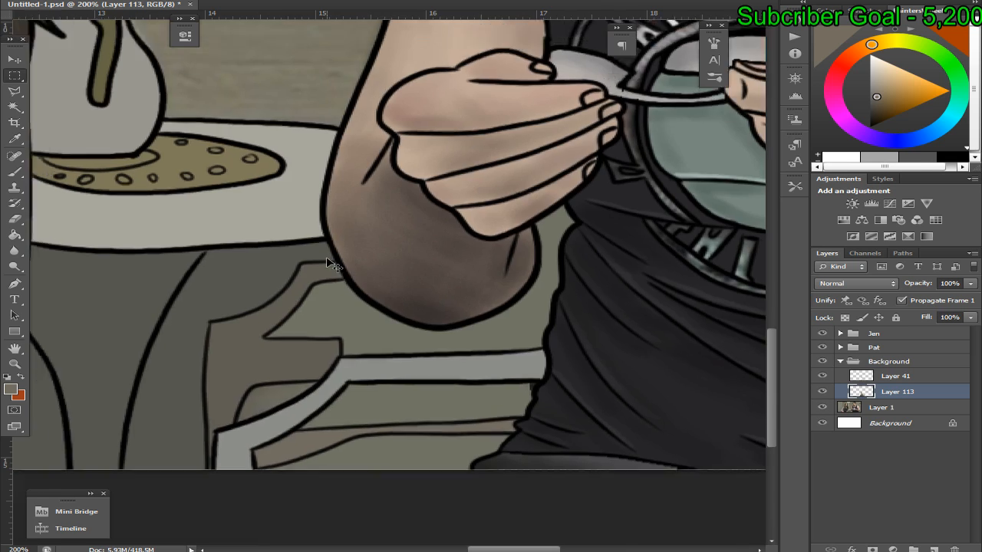
View the whole drawing, check the stream status in OBS, and return to Photoshop
{"action": "key", "text": "ctrl+0"}
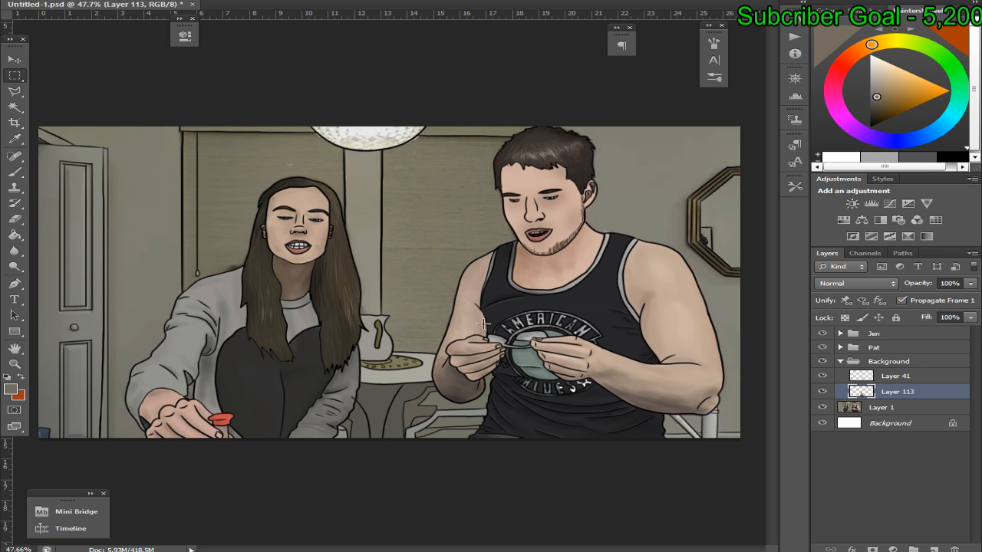
{"action": "left_click", "coordinate": [708, 544]}
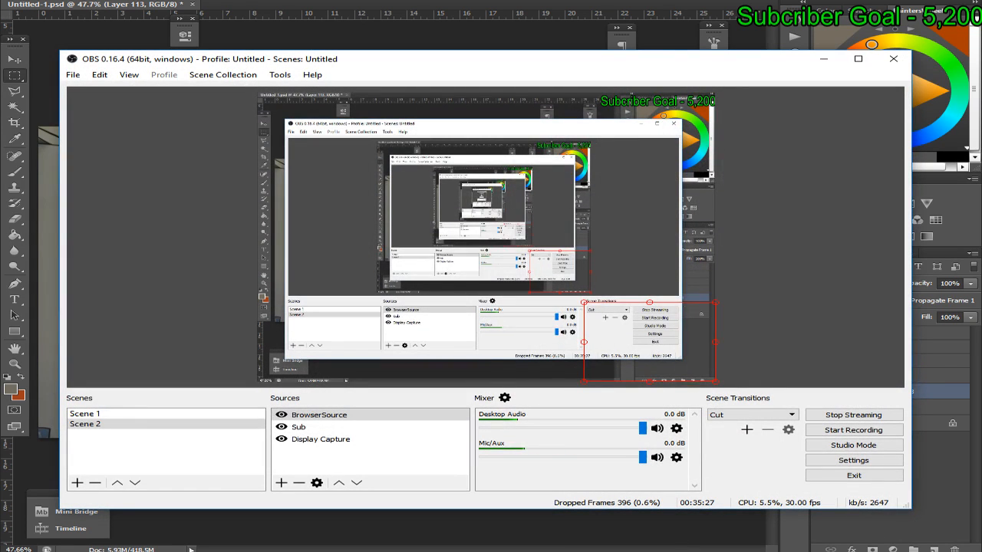
{"action": "left_click", "coordinate": [641, 49]}
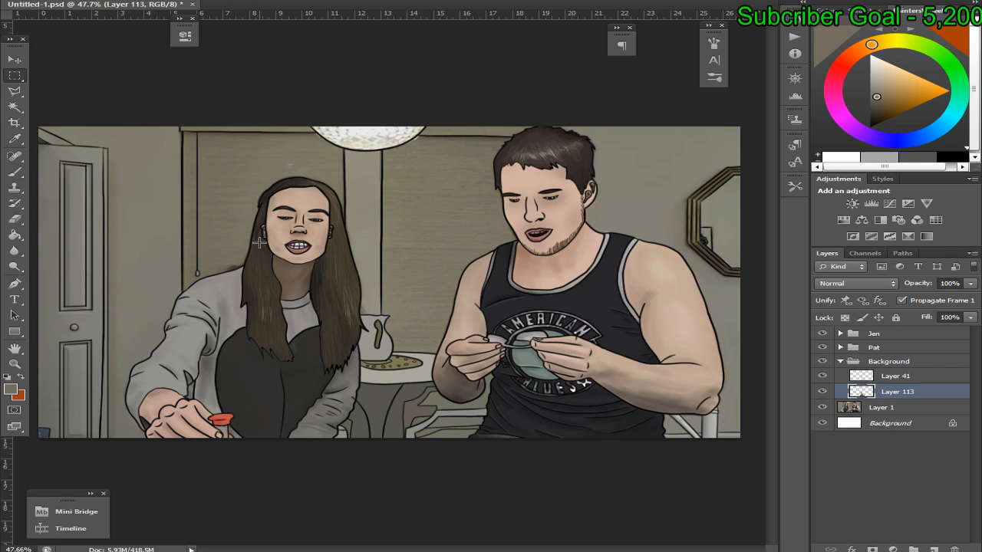
Select the pale vertical wall strip between the two window blinds with the Magic Wand and expand the selection
{"action": "left_click", "coordinate": [15, 107]}
{"action": "left_click", "coordinate": [77, 116]}
{"action": "left_click", "coordinate": [363, 203]}
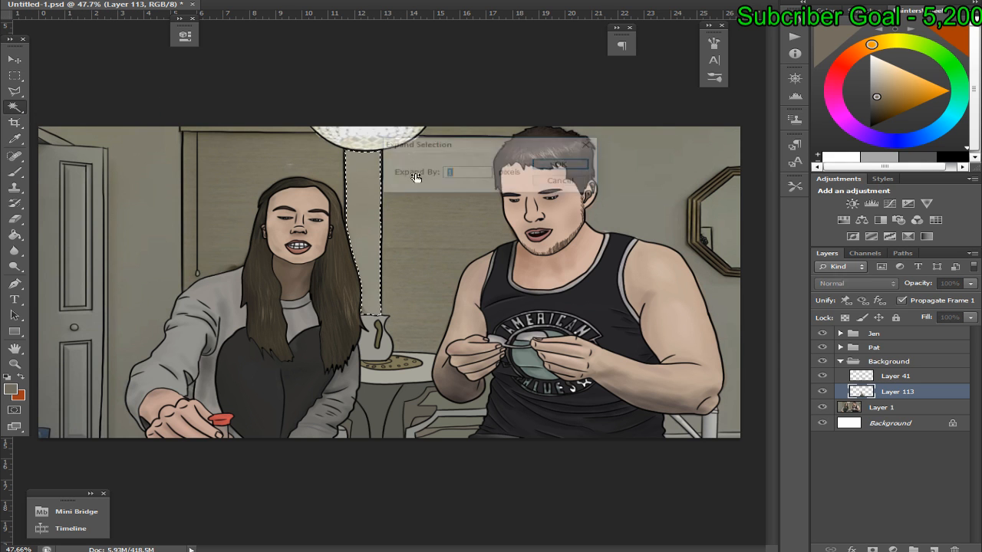
{"action": "left_click", "coordinate": [564, 161]}
Fill the selected wall strip between the two window blinds with greyish beige sampled from the reference photo, and deselect
{"action": "key", "text": "ctrl+1"}
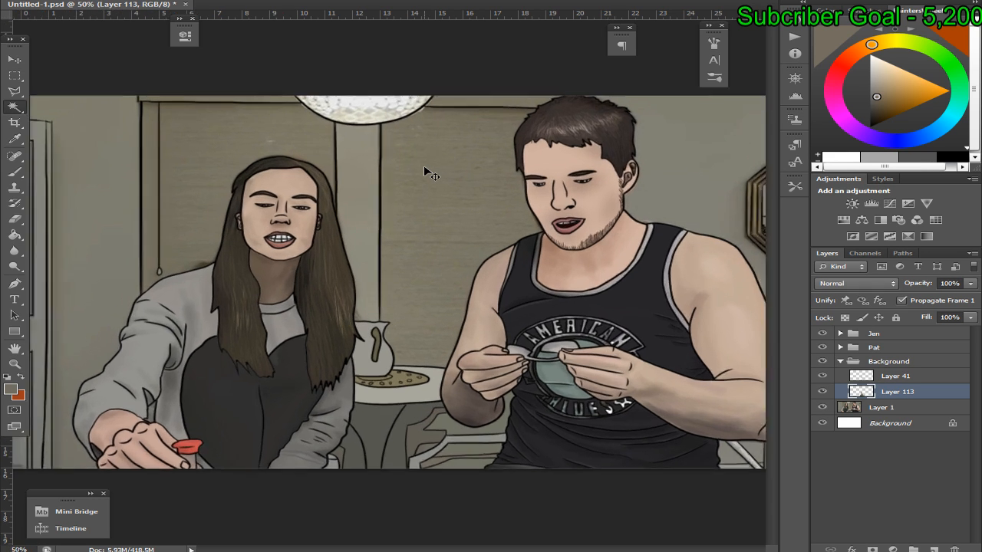
{"action": "right_click", "coordinate": [15, 154]}
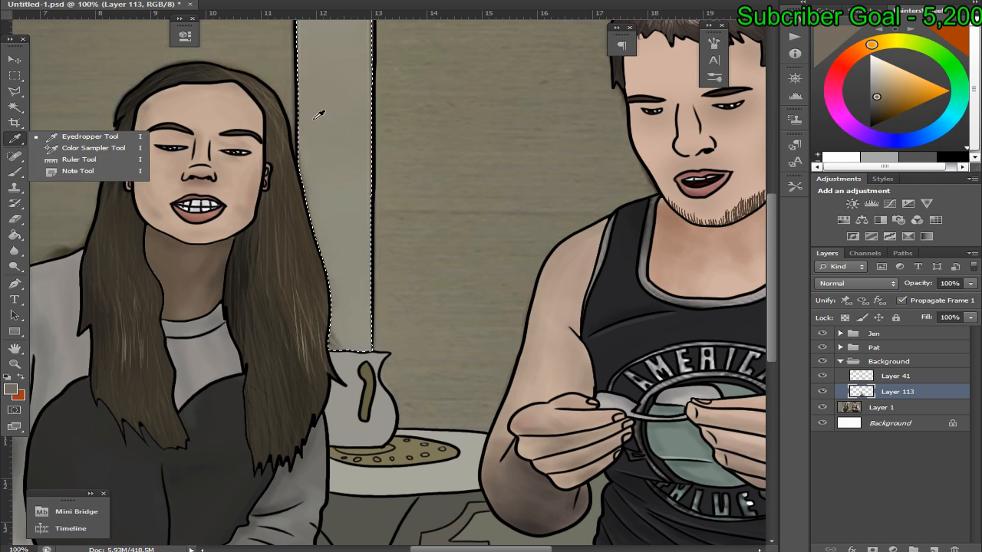
{"action": "right_click", "coordinate": [14, 235]}
{"action": "left_click", "coordinate": [69, 245]}
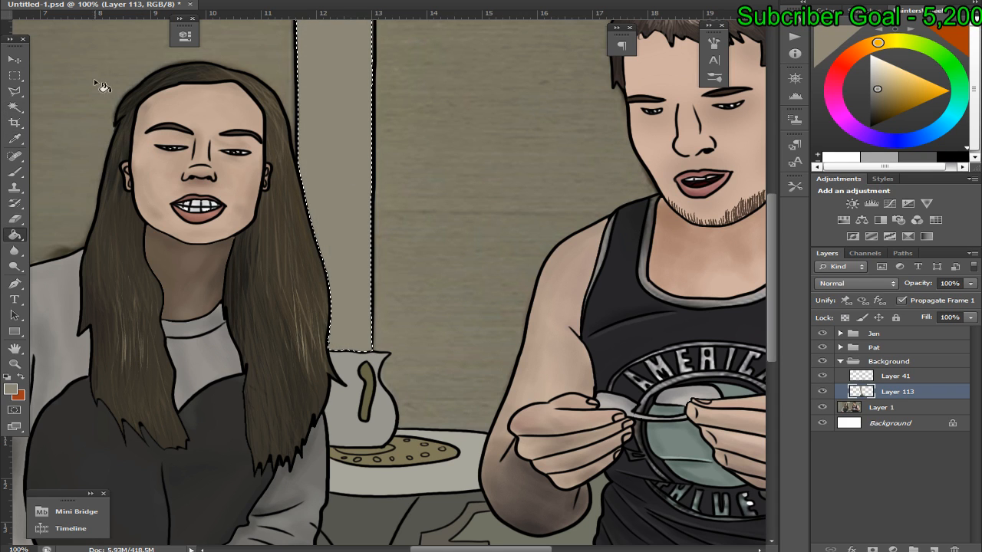
{"action": "right_click", "coordinate": [14, 75]}
{"action": "right_click", "coordinate": [325, 201]}
{"action": "left_click", "coordinate": [352, 204]}
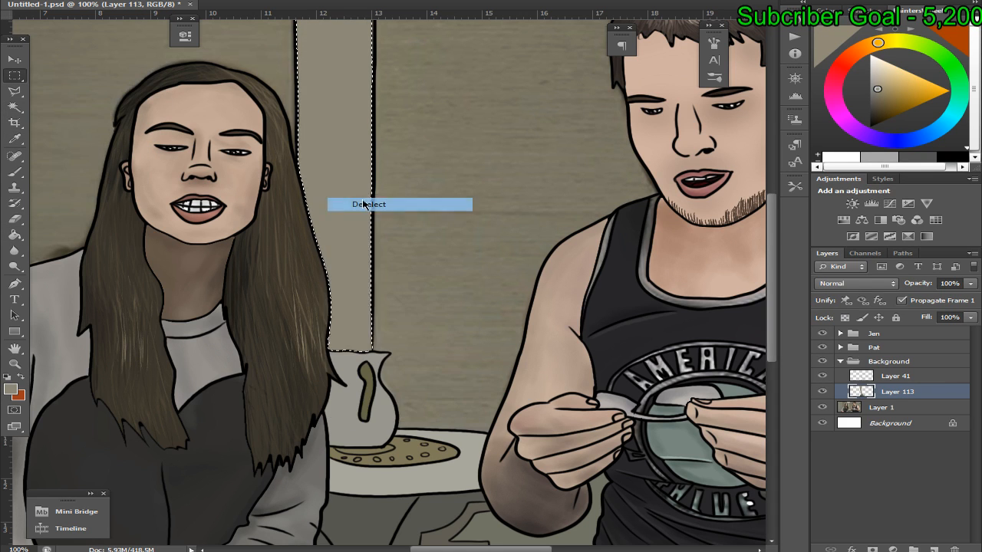
Select both window blinds and the narrow frame strips around them with the Magic Wand, and expand the selection to the outlines
{"action": "key", "text": "ctrl+0"}
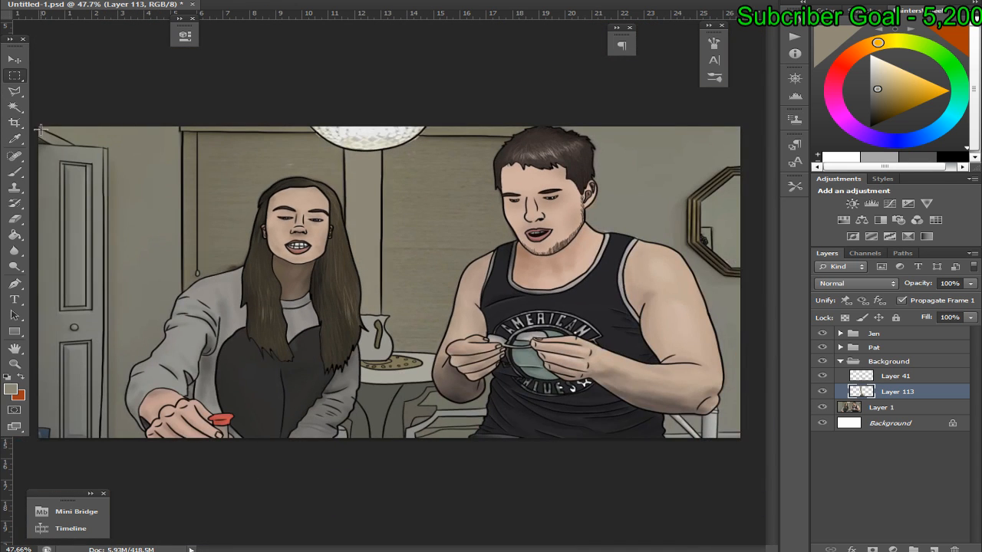
{"action": "right_click", "coordinate": [15, 107]}
{"action": "left_click", "coordinate": [69, 115]}
{"action": "left_click", "coordinate": [240, 140]}
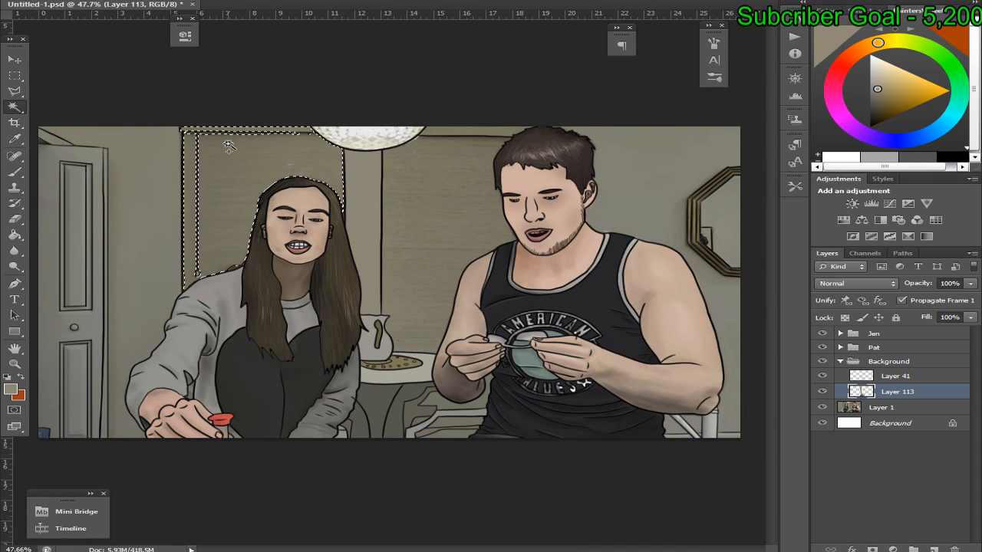
{"action": "left_click", "coordinate": [226, 135], "text": "shift"}
{"action": "key", "text": "ctrl+z"}
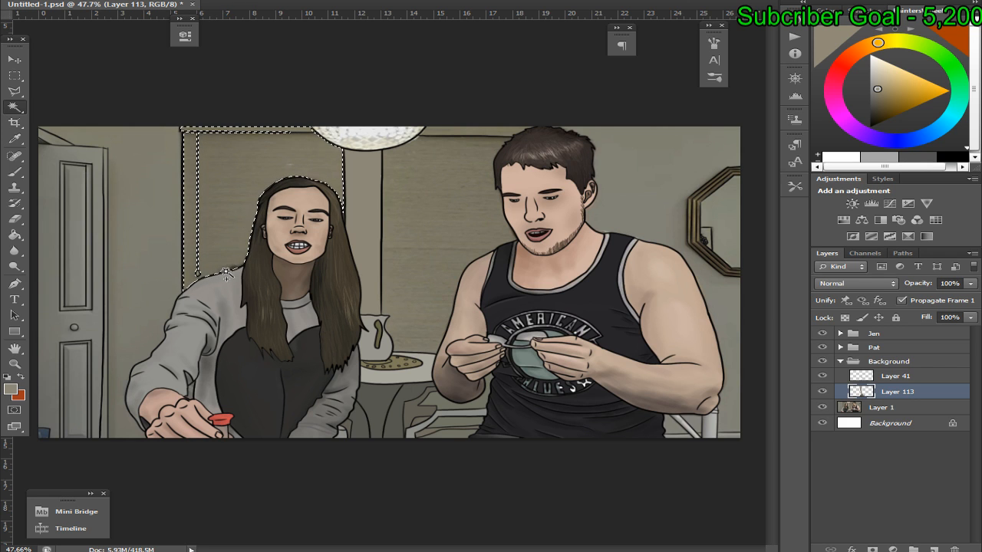
{"action": "left_click", "coordinate": [465, 198], "text": "shift"}
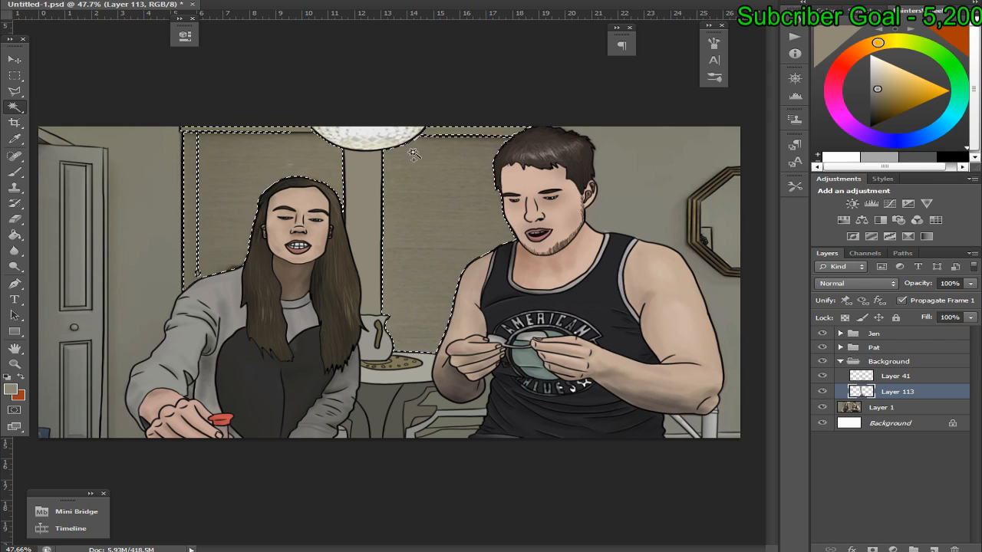
{"action": "key", "text": "alt+s"}
{"action": "key", "text": "m"}
{"action": "key", "text": "e"}
{"action": "left_click", "coordinate": [565, 161]}
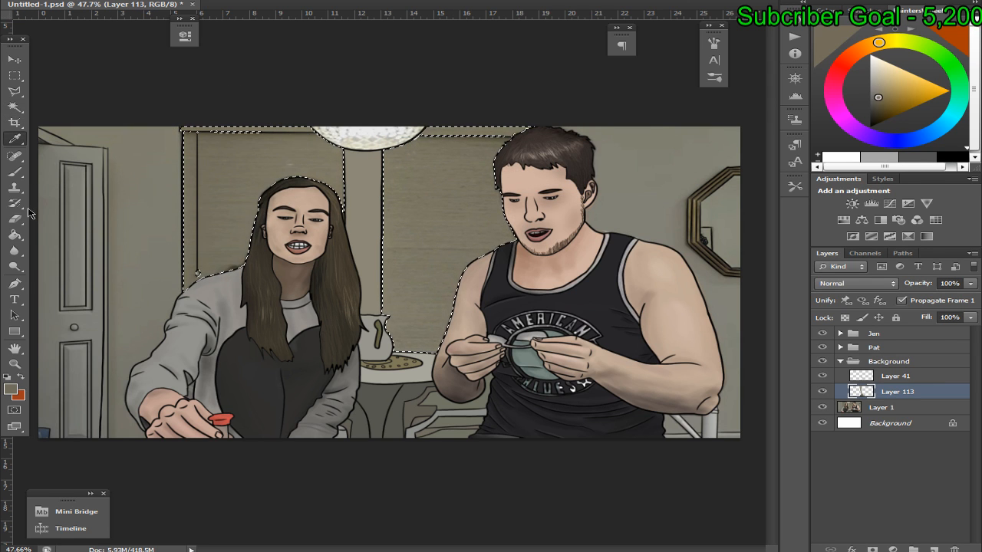
Fill the selected window blinds with the brown sampled from the reference photo, and deselect
{"action": "key", "text": "g"}
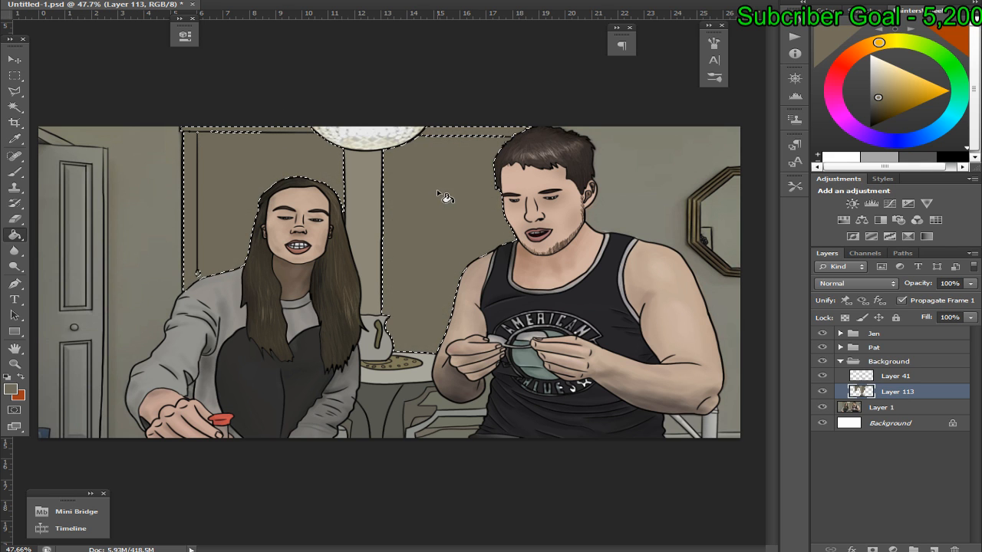
{"action": "key", "text": "m"}
{"action": "right_click", "coordinate": [330, 173]}
{"action": "left_click", "coordinate": [363, 181]}
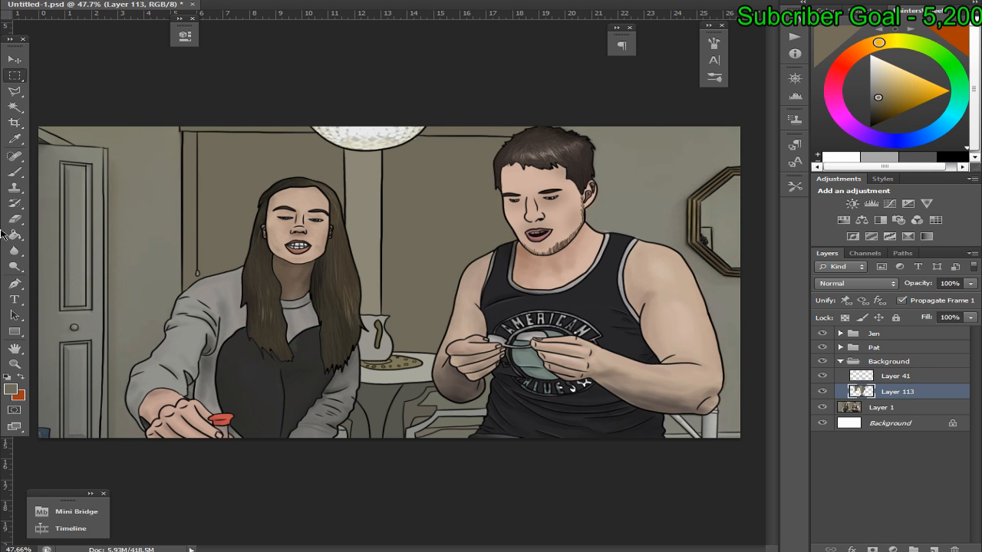
Select the small knob at the end of the blind's pull cord with the Magic Wand and expand the selection
{"action": "key", "text": "ctrl+plus"}
{"action": "key", "text": "ctrl+plus"}
{"action": "key", "text": "ctrl+plus"}
{"action": "key", "text": "ctrl+plus"}
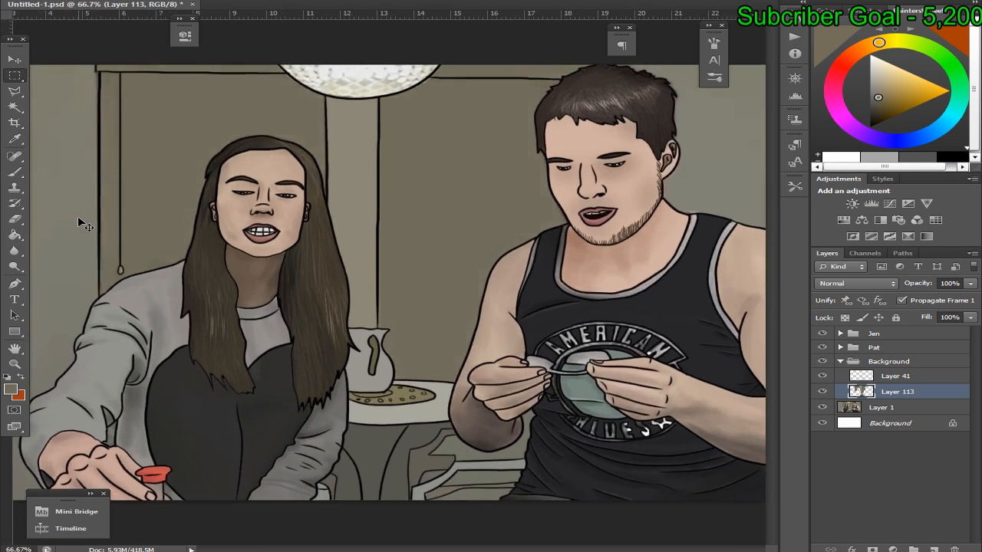
{"action": "scroll", "coordinate": [410, 532], "scroll_direction": "left", "scroll_amount": 10}
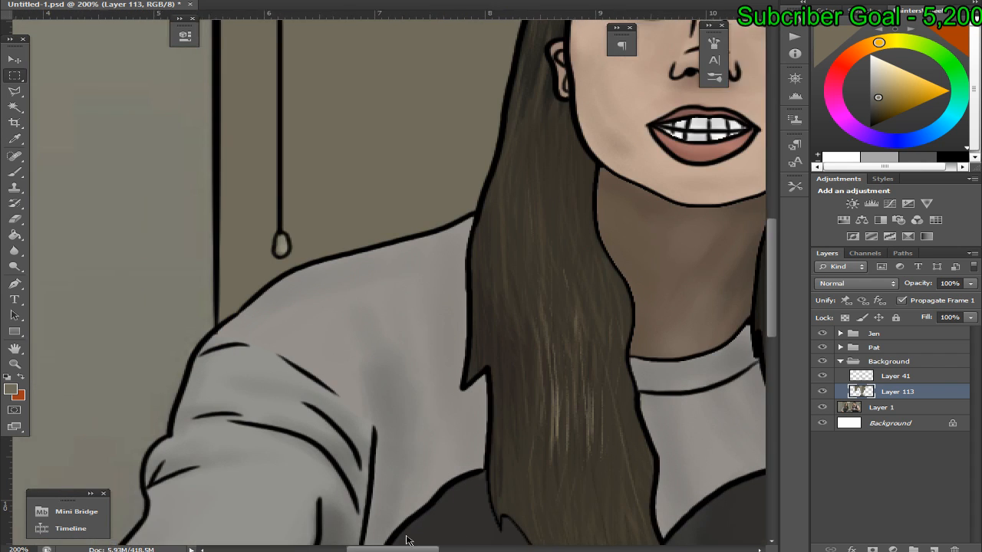
{"action": "left_click_drag", "start_coordinate": [775, 273], "coordinate": [751, 206]}
{"action": "scroll", "coordinate": [759, 257], "scroll_direction": "down", "scroll_amount": 10}
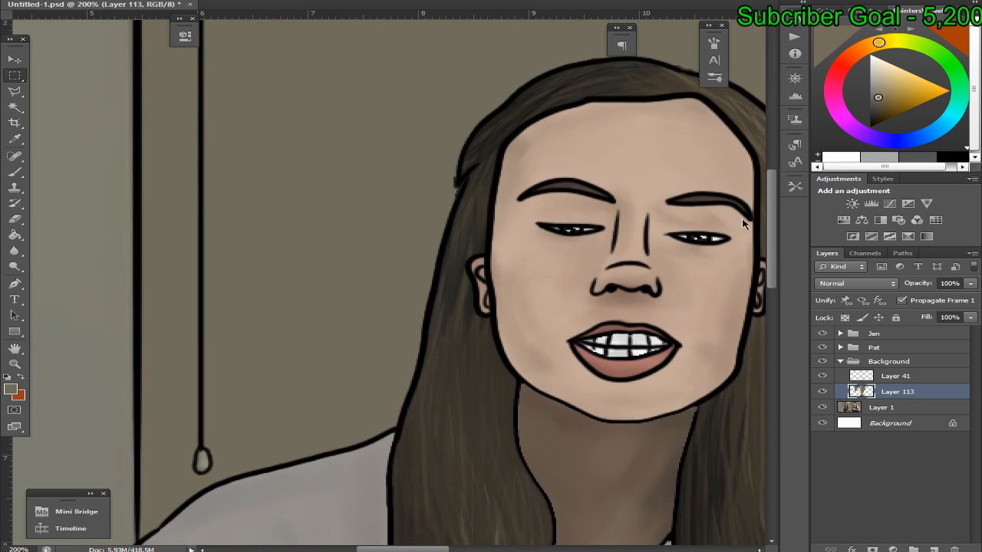
{"action": "left_click", "coordinate": [15, 107]}
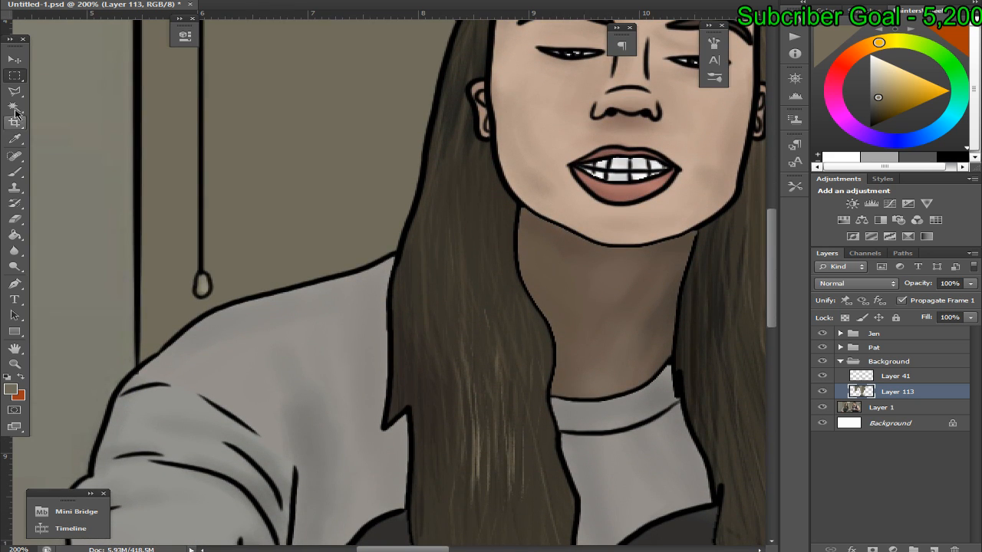
{"action": "left_click", "coordinate": [61, 121]}
{"action": "left_click", "coordinate": [201, 285]}
{"action": "key", "text": "alt+s"}
{"action": "key", "text": "m"}
{"action": "key", "text": "e"}
{"action": "left_click", "coordinate": [544, 168]}
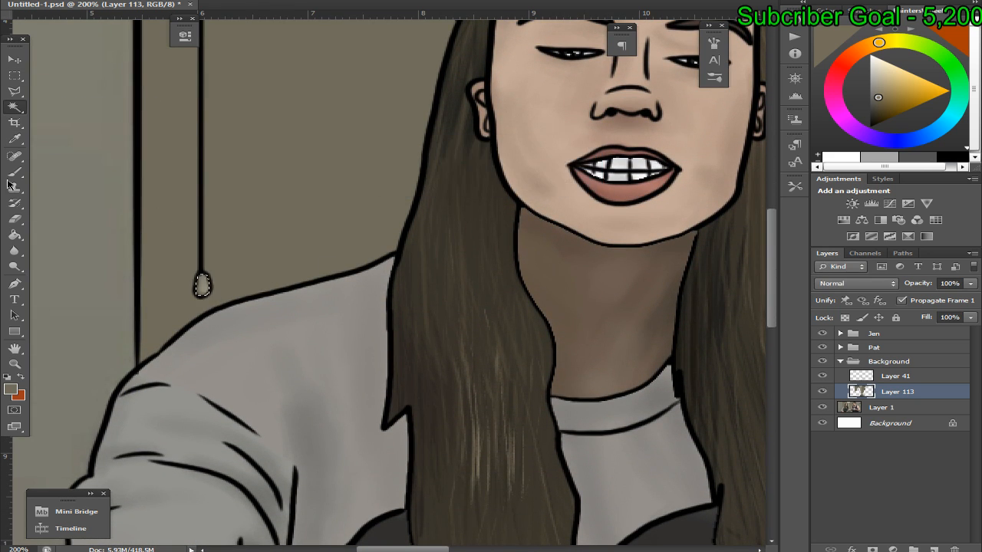
Fill the pull-cord knob with light beige sampled from inside it, and deselect
{"action": "right_click", "coordinate": [15, 138]}
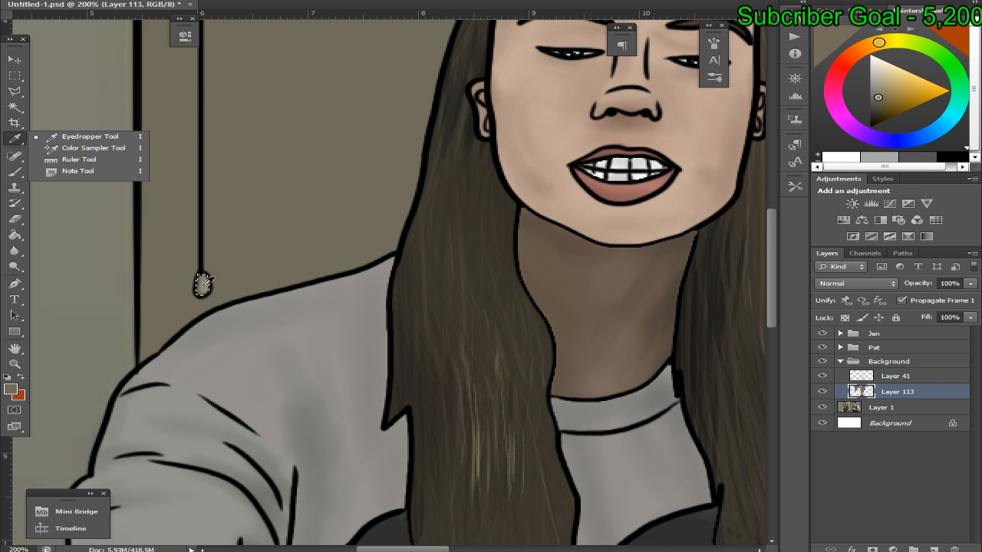
{"action": "left_click", "coordinate": [206, 292]}
{"action": "key", "text": "g"}
{"action": "left_click", "coordinate": [202, 289]}
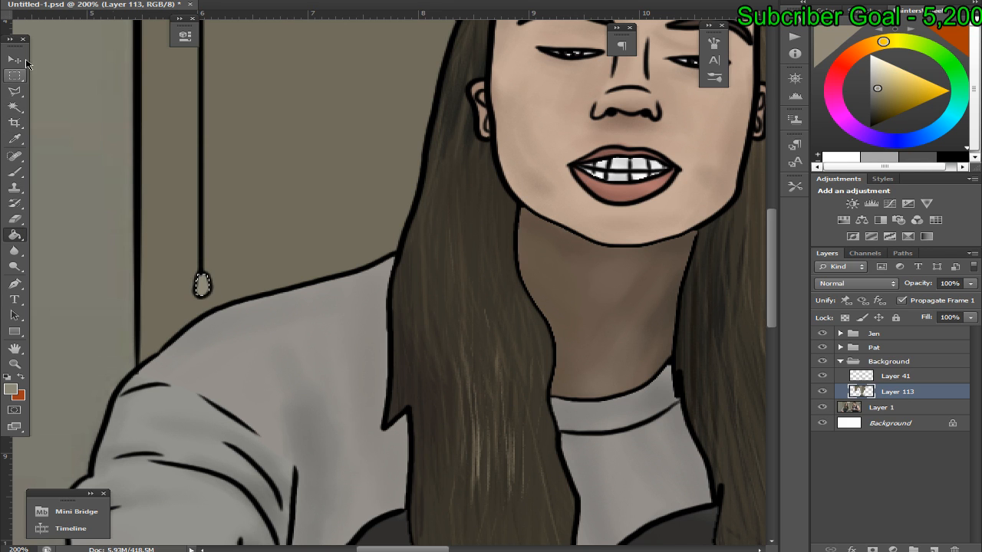
{"action": "left_click", "coordinate": [15, 76]}
{"action": "right_click", "coordinate": [258, 158]}
{"action": "left_click", "coordinate": [279, 163]}
Select the whole white lampshade above the window with the Magic Wand, including its speckles, and expand the selection to its outline
{"action": "key", "text": "ctrl+0"}
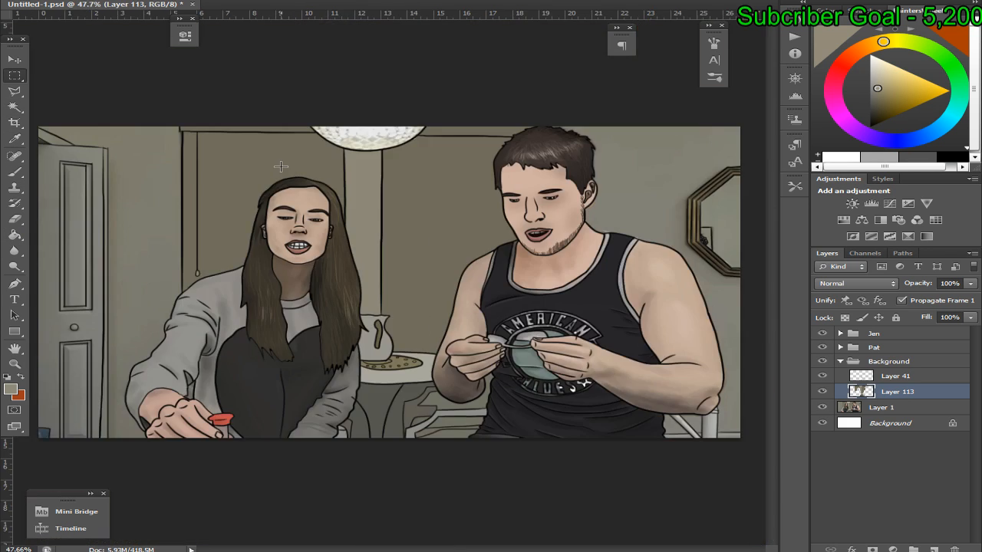
{"action": "right_click", "coordinate": [15, 106]}
{"action": "left_click", "coordinate": [326, 137]}
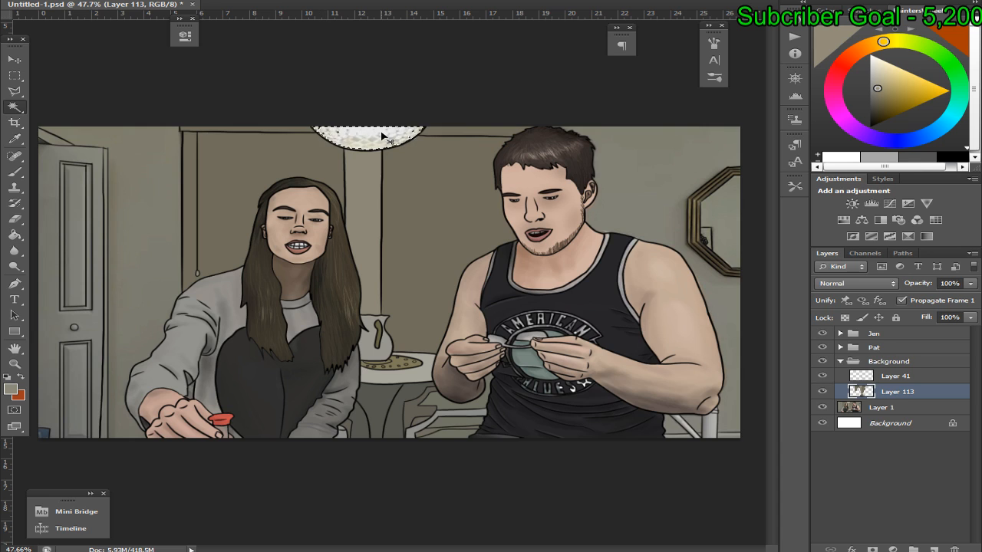
{"action": "key", "text": "ctrl+plus"}
{"action": "key", "text": "ctrl+plus"}
{"action": "key", "text": "ctrl+plus"}
{"action": "key", "text": "ctrl+plus"}
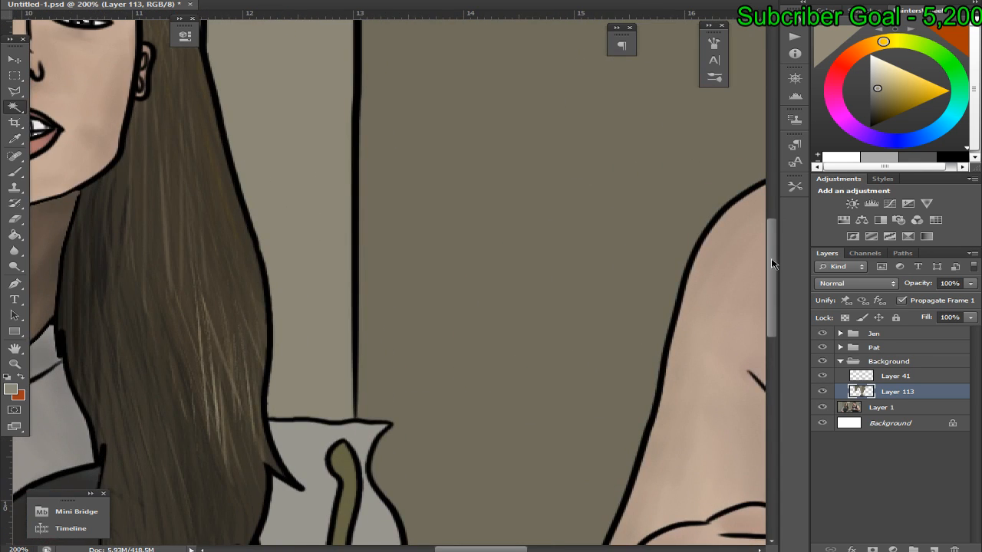
{"action": "scroll", "coordinate": [638, 102], "scroll_direction": "up", "scroll_amount": 10}
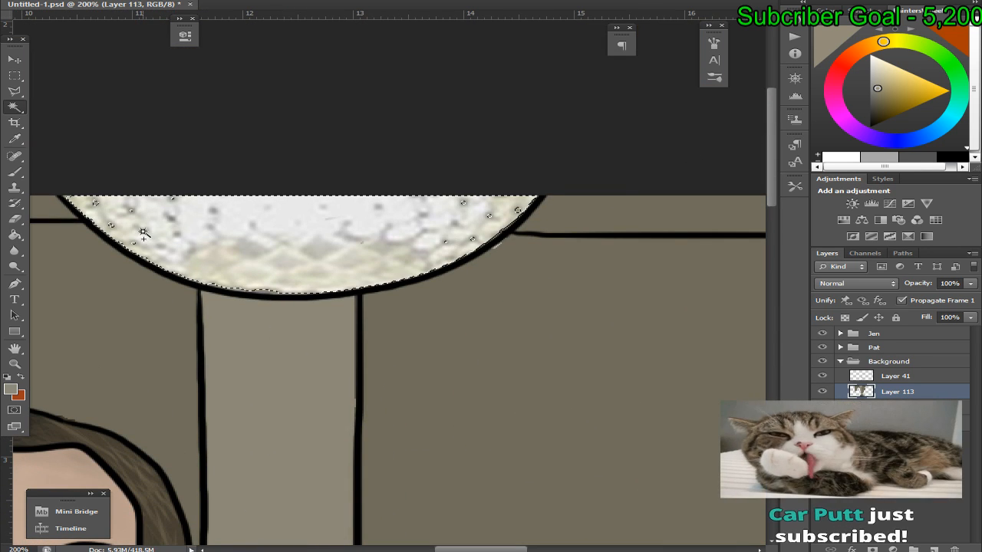
{"action": "key", "text": "alt+Tab"}
{"action": "key", "text": "alt+Tab"}
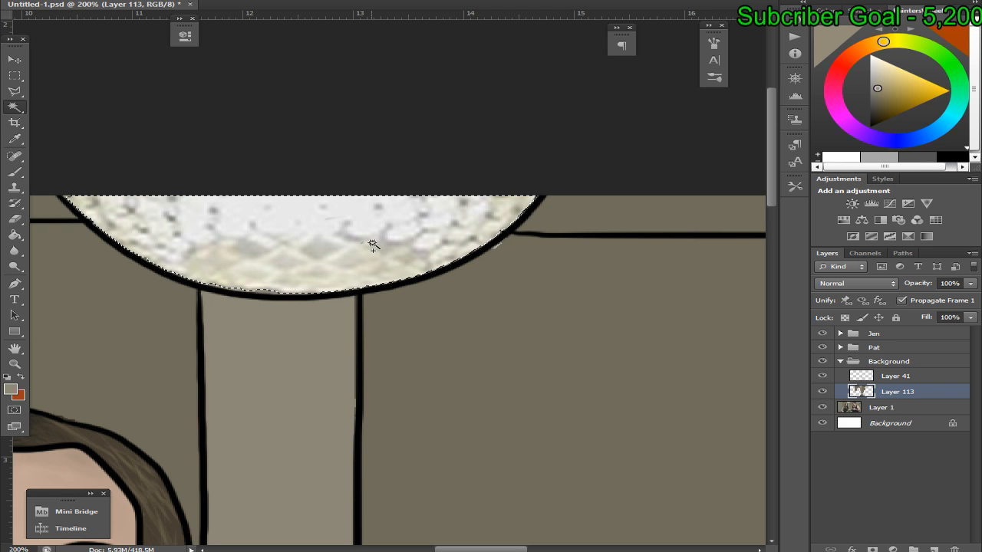
{"action": "left_click", "coordinate": [564, 163]}
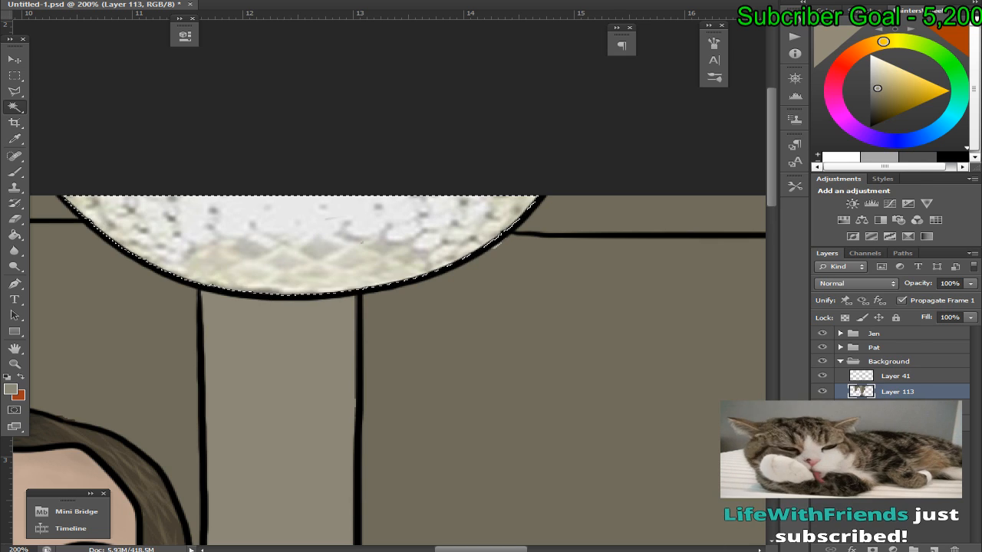
Fill the selected lampshade with off-white sampled from the reference photo, and deselect
{"action": "key", "text": "alt+Tab"}
{"action": "key", "text": "alt+Tab"}
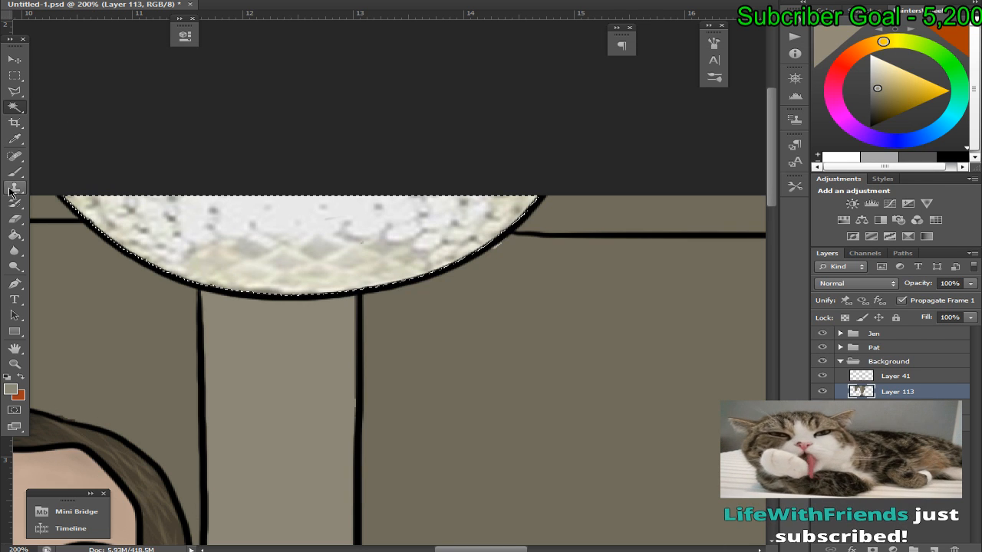
{"action": "left_click", "coordinate": [15, 139]}
{"action": "left_click", "coordinate": [278, 241]}
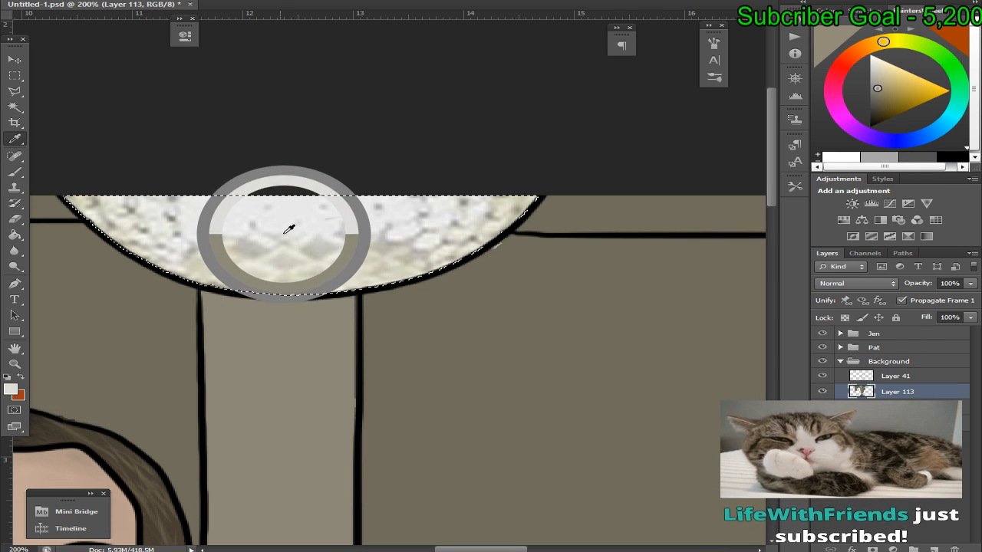
{"action": "key", "text": "g"}
{"action": "left_click", "coordinate": [14, 75]}
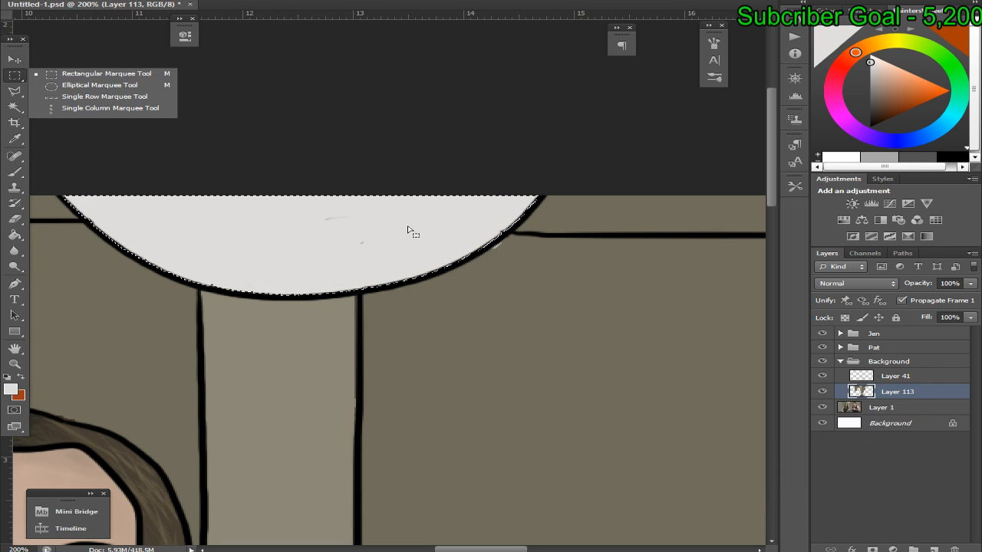
{"action": "right_click", "coordinate": [414, 229]}
{"action": "left_click", "coordinate": [434, 238]}
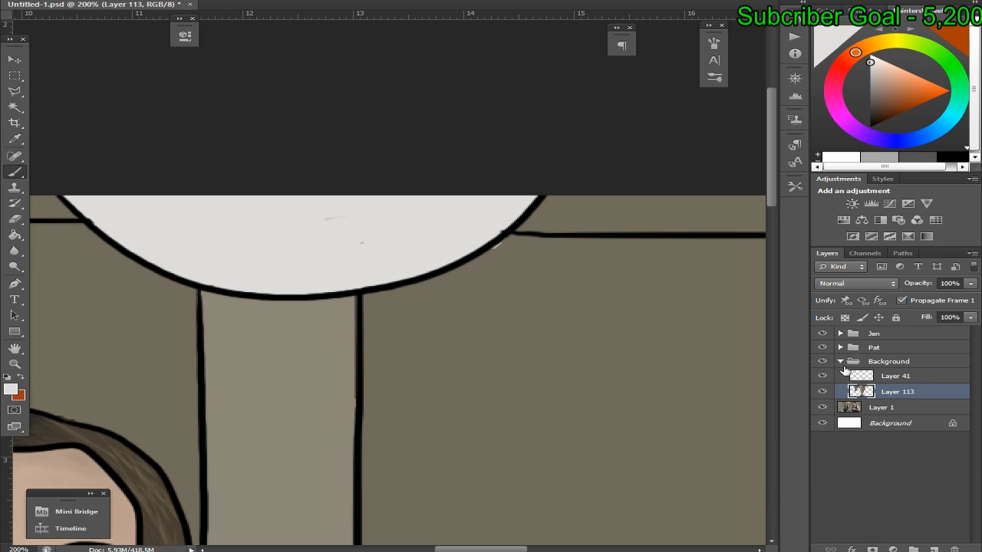
Erase the stray line marks inside the lampshade on Layer 41
{"action": "left_click", "coordinate": [823, 376]}
{"action": "left_click", "coordinate": [824, 376]}
{"action": "left_click", "coordinate": [911, 377]}
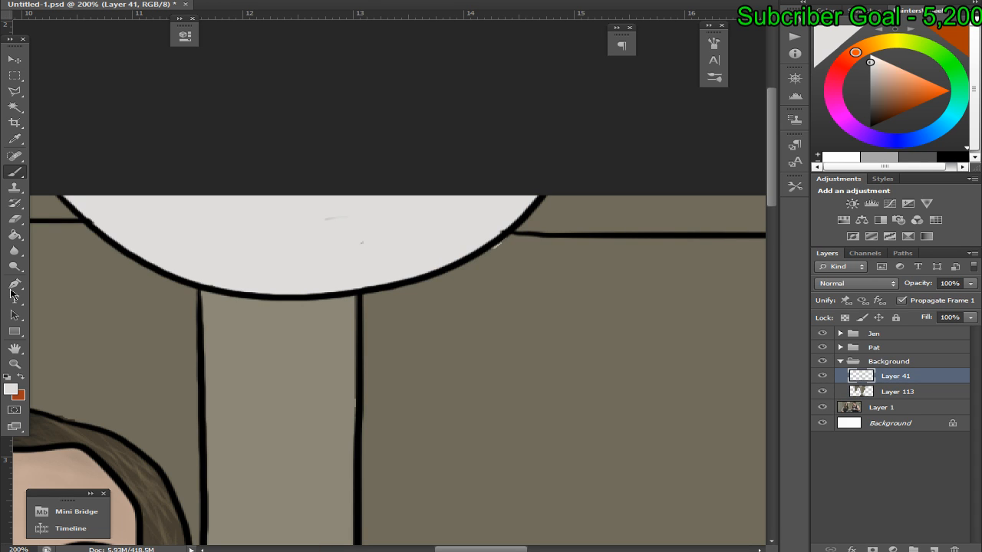
{"action": "right_click", "coordinate": [14, 219]}
{"action": "left_click", "coordinate": [77, 215]}
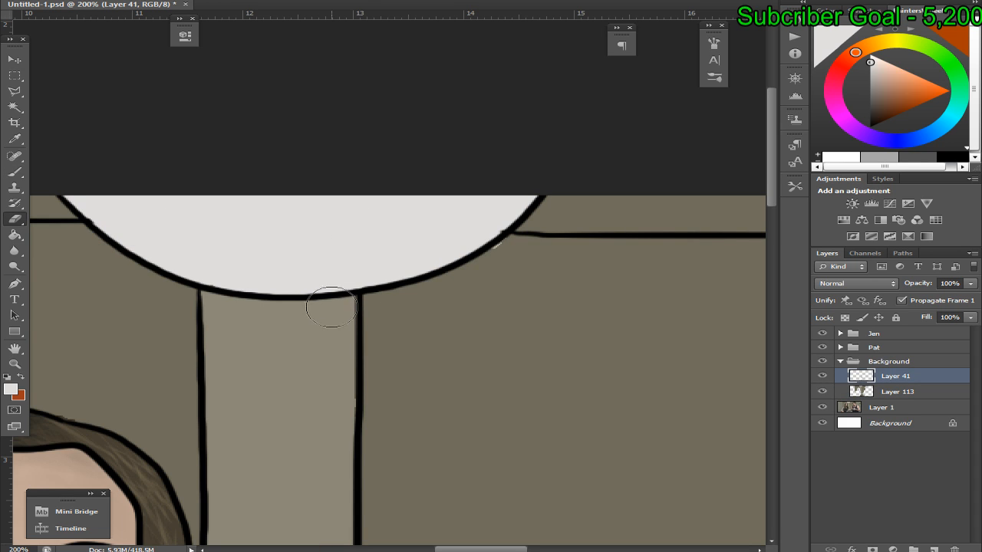
Paint over the pale gap beside the lampshade's outline on Layer 113 with brown sampled from the blind
{"action": "left_click", "coordinate": [893, 392]}
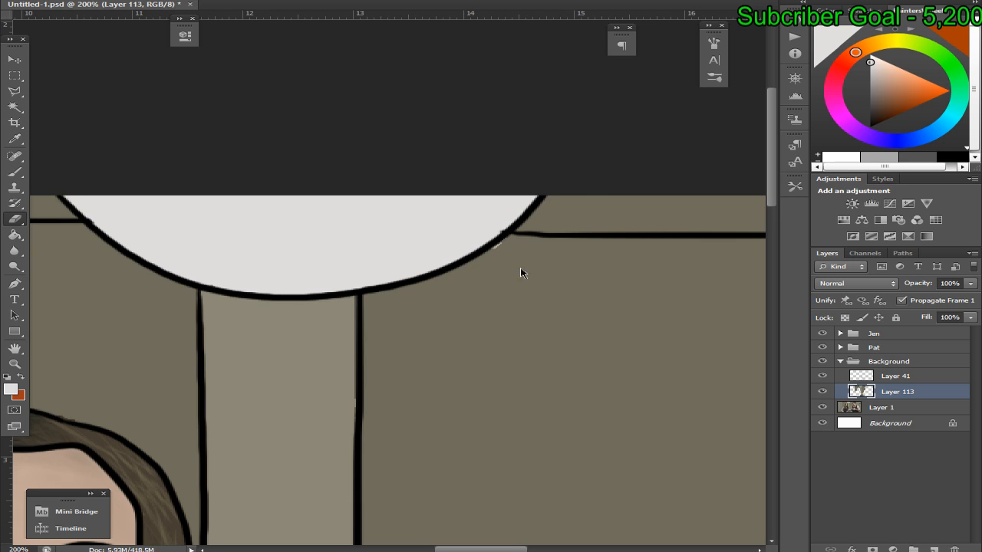
{"action": "left_click", "coordinate": [386, 216]}
{"action": "left_click", "coordinate": [442, 197]}
{"action": "key", "text": "b"}
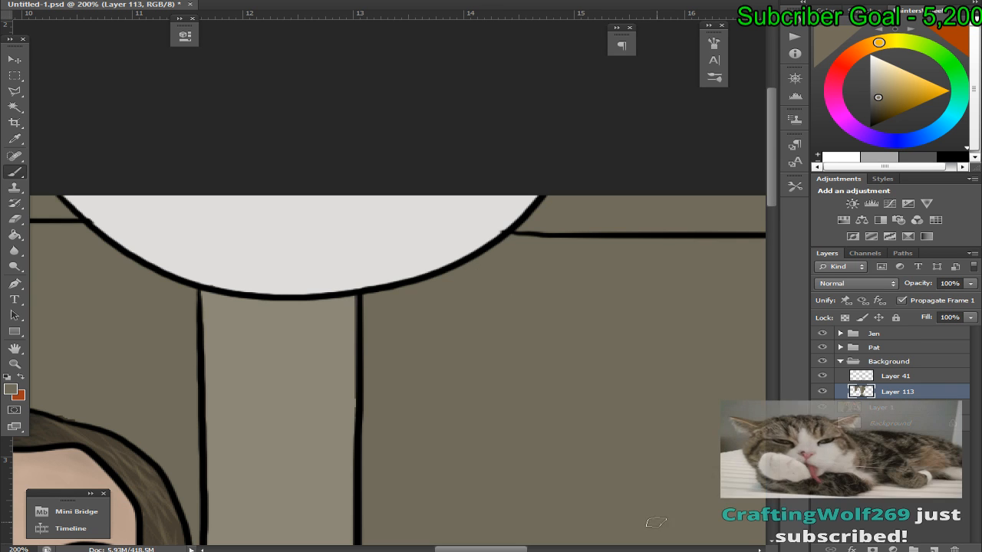
Check the stream status in OBS, return to Photoshop, and view the whole drawing
{"action": "key", "text": "alt+Tab"}
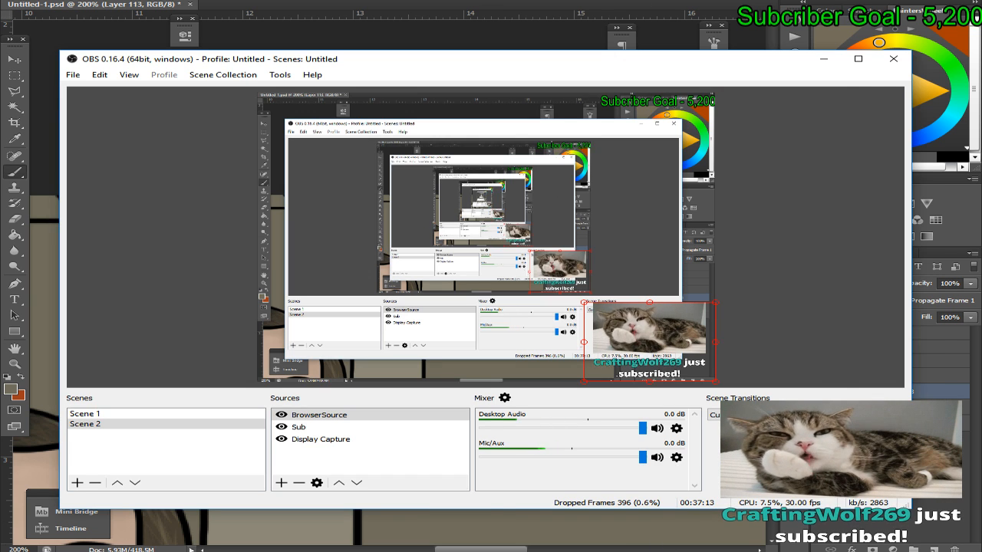
{"action": "key", "text": "alt+Tab"}
{"action": "key", "text": "ctrl+0"}
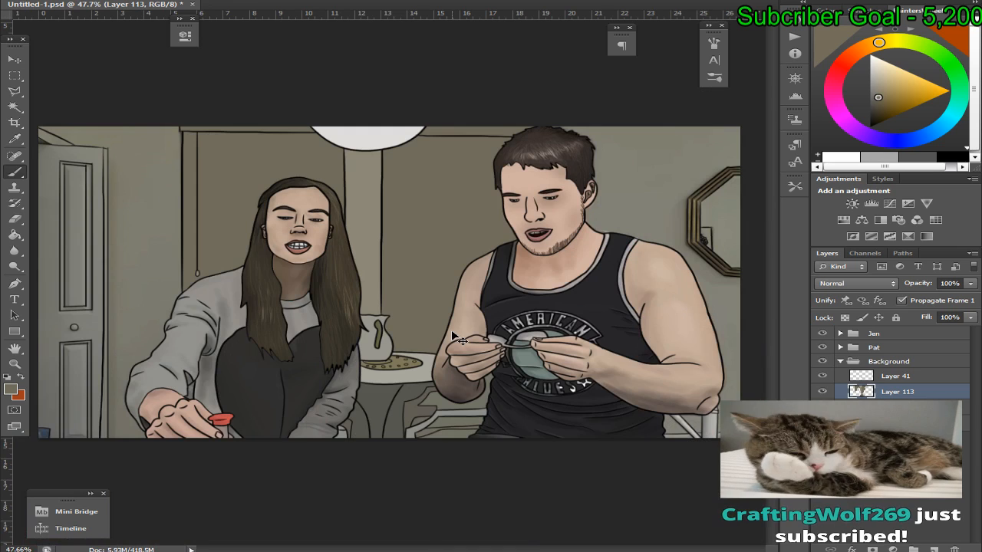
Select the wall area between the door and the window blind on Layer 113, and expand the selection by 1 pixel
{"action": "right_click", "coordinate": [14, 106]}
{"action": "left_click", "coordinate": [77, 117]}
{"action": "left_click", "coordinate": [150, 196]}
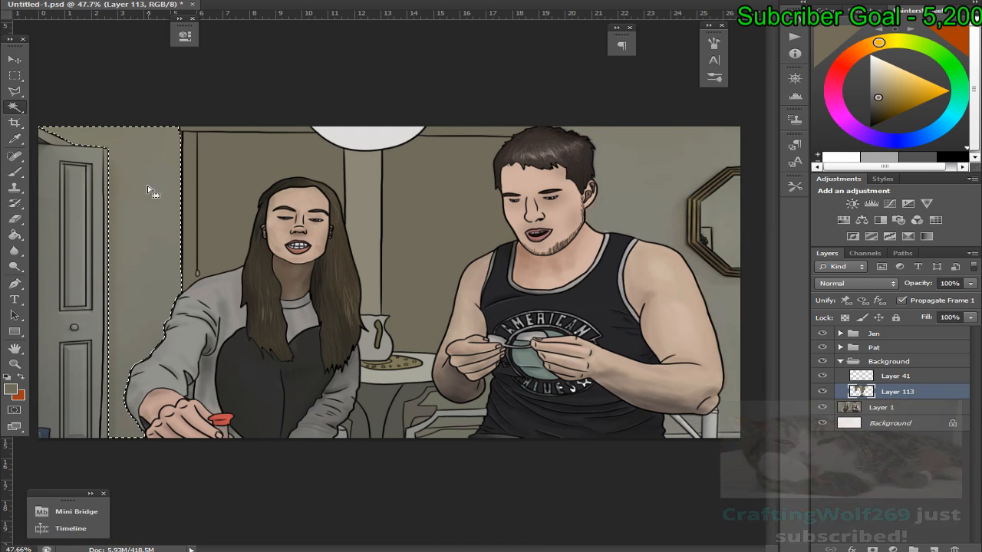
{"action": "key", "text": "alt+s"}
{"action": "key", "text": "m"}
{"action": "key", "text": "e"}
{"action": "left_click", "coordinate": [562, 164]}
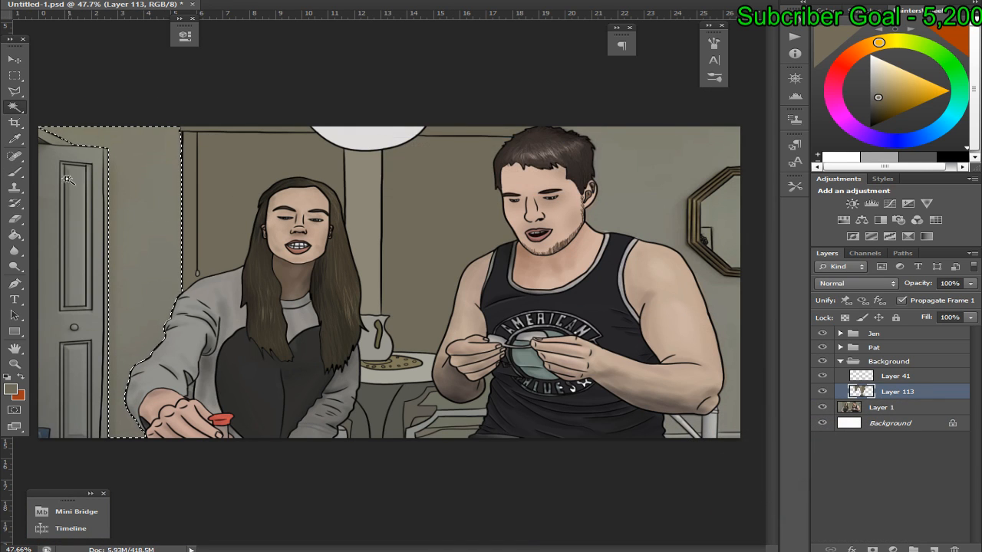
Fill the selected wall beside the door with flat grey-beige sampled from the wall
{"action": "right_click", "coordinate": [15, 139]}
{"action": "left_click", "coordinate": [185, 205]}
{"action": "left_click", "coordinate": [15, 234]}
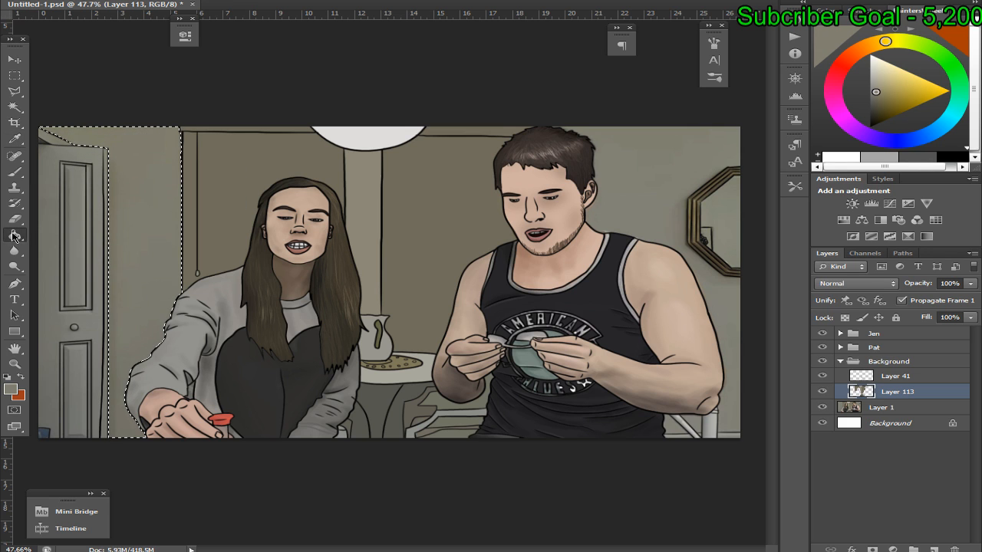
Select the wall around the mirror together with the gap by the chair below the man's elbow, and expand the selection by 1 pixel
{"action": "right_click", "coordinate": [14, 106]}
{"action": "left_click", "coordinate": [77, 117]}
{"action": "left_click", "coordinate": [636, 190]}
{"action": "key", "text": "alt+s"}
{"action": "key", "text": "m"}
{"action": "key", "text": "e"}
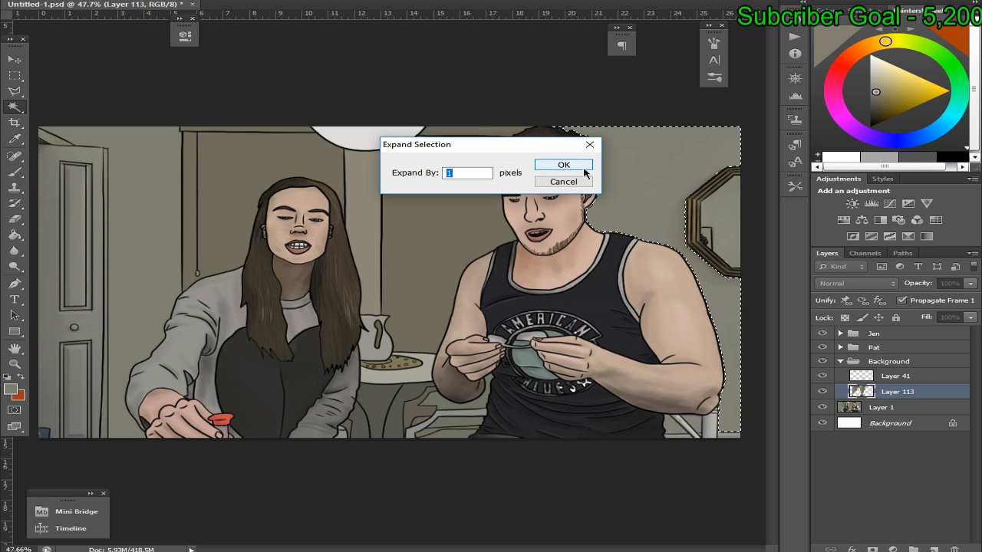
{"action": "left_click", "coordinate": [563, 182]}
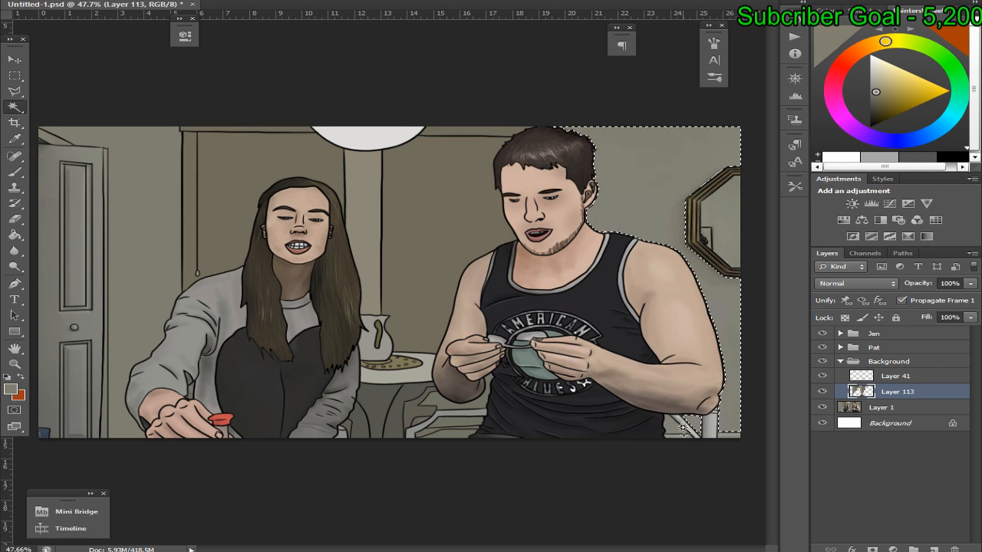
{"action": "key", "text": "alt+s"}
{"action": "key", "text": "m"}
{"action": "key", "text": "e"}
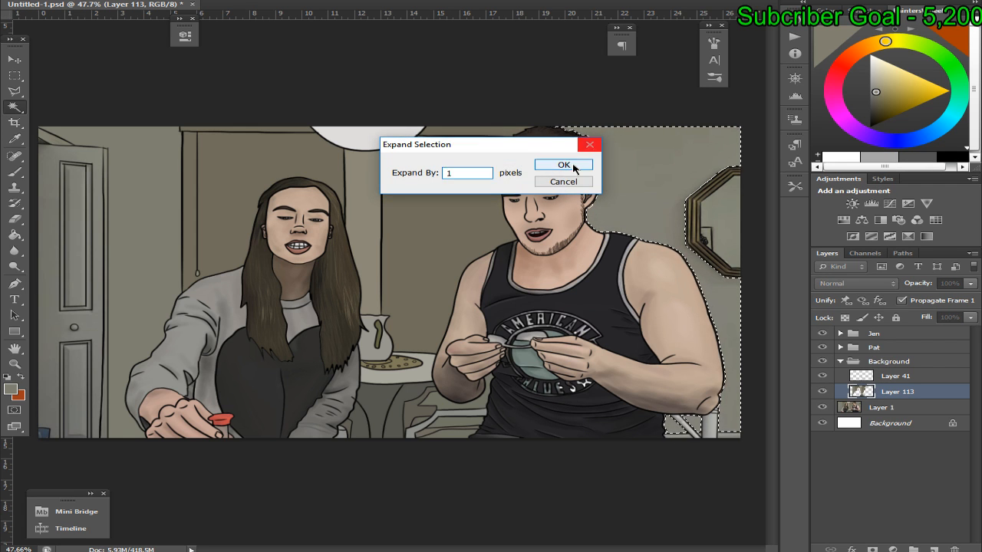
{"action": "left_click", "coordinate": [562, 165]}
Fill the selected wall around the mirror with the same grey-beige, glance at the stream in OBS, and deselect
{"action": "left_click", "coordinate": [15, 235]}
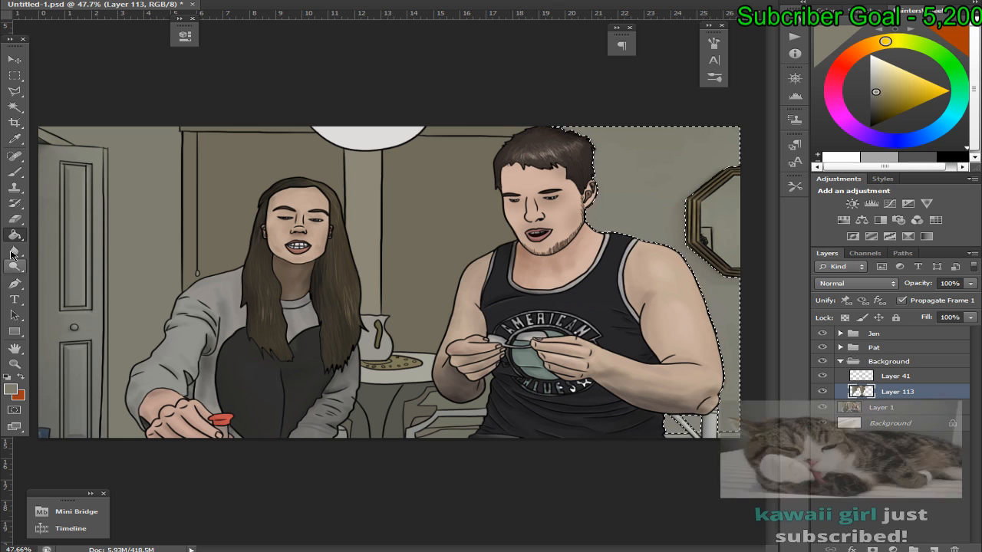
{"action": "key", "text": "alt+Tab"}
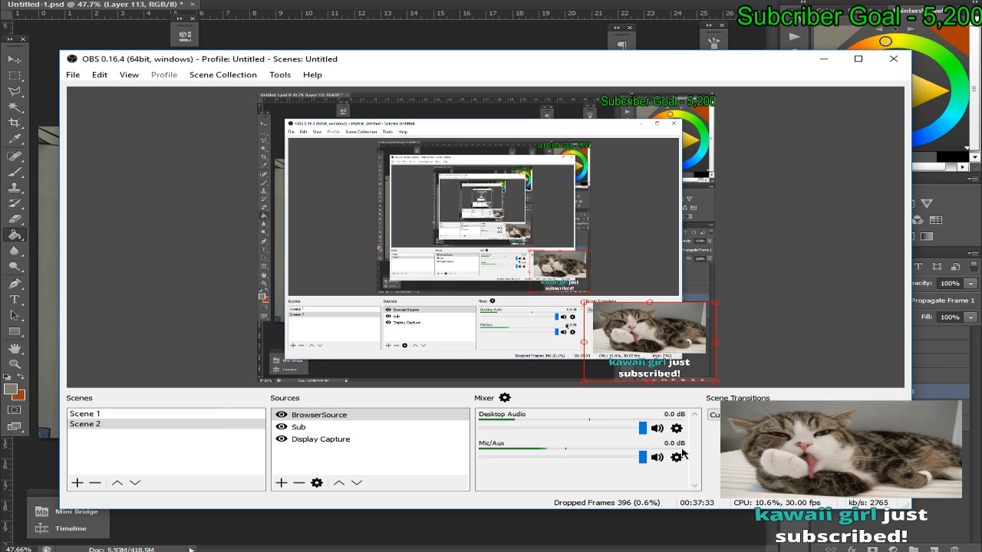
{"action": "key", "text": "alt+Tab"}
{"action": "right_click", "coordinate": [14, 75]}
{"action": "left_click", "coordinate": [76, 74]}
{"action": "right_click", "coordinate": [359, 181]}
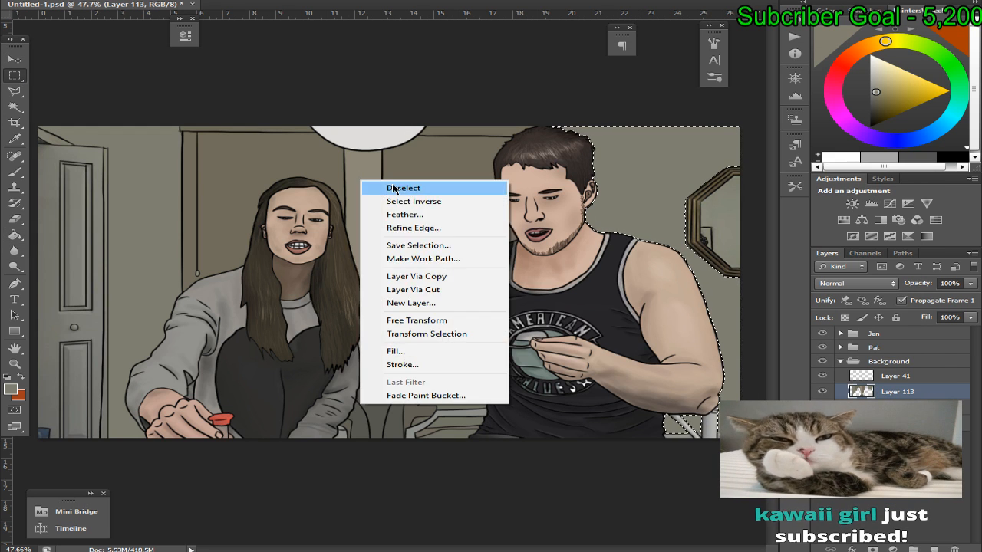
{"action": "left_click", "coordinate": [387, 186]}
Select the door's surface and its inset panels on Layer 113, and expand the selection by 1 pixel
{"action": "right_click", "coordinate": [14, 106]}
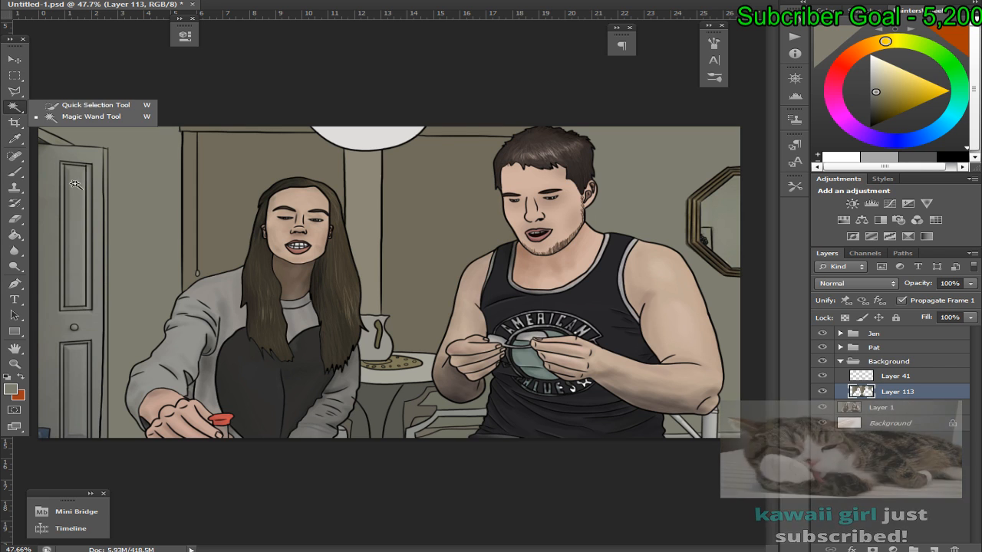
{"action": "left_click", "coordinate": [77, 113]}
{"action": "left_click", "coordinate": [78, 173]}
{"action": "left_click", "coordinate": [81, 220], "text": "shift"}
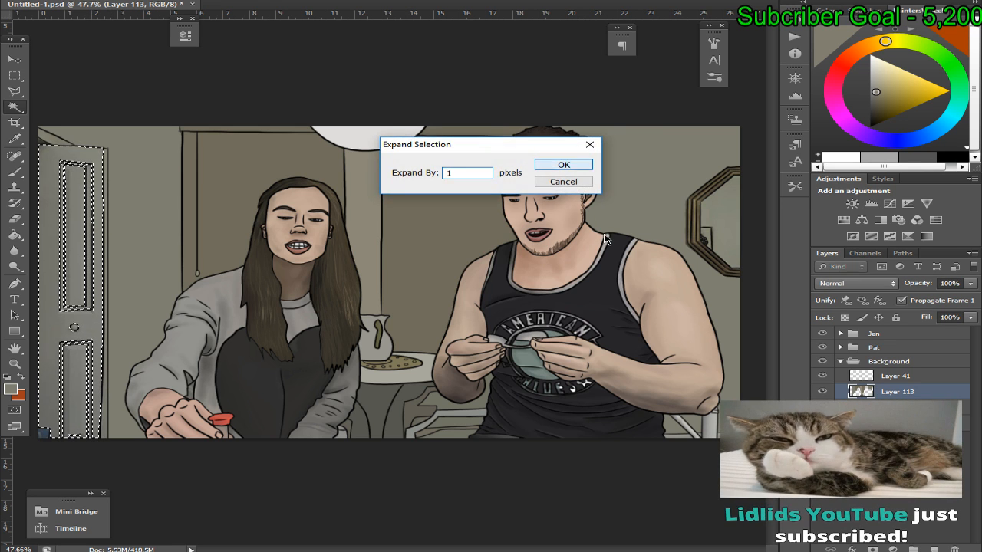
{"action": "key", "text": "Return"}
{"action": "key", "text": "alt+Tab"}
{"action": "key", "text": "alt+Tab"}
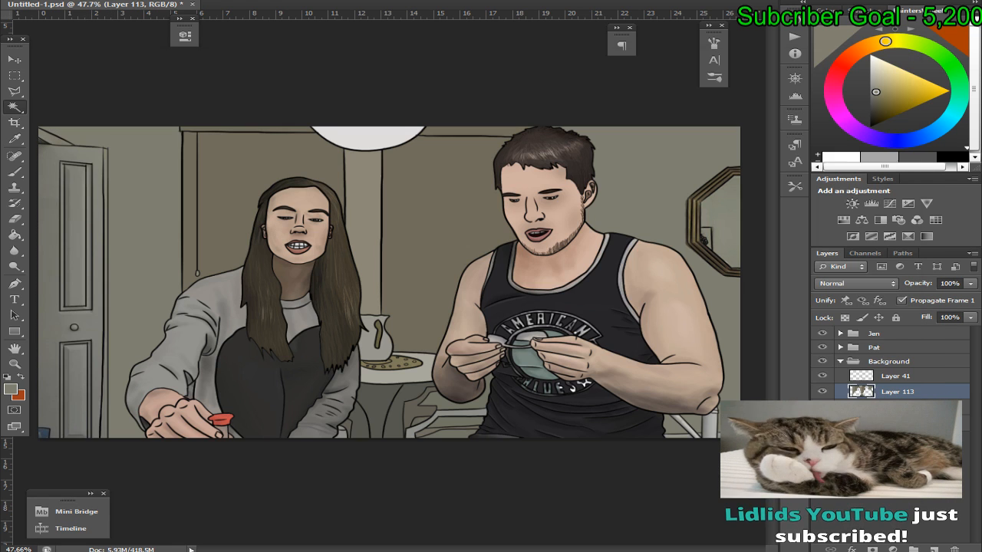
Fill the selected door and its panels with flat grey sampled from the door
{"action": "key", "text": "g"}
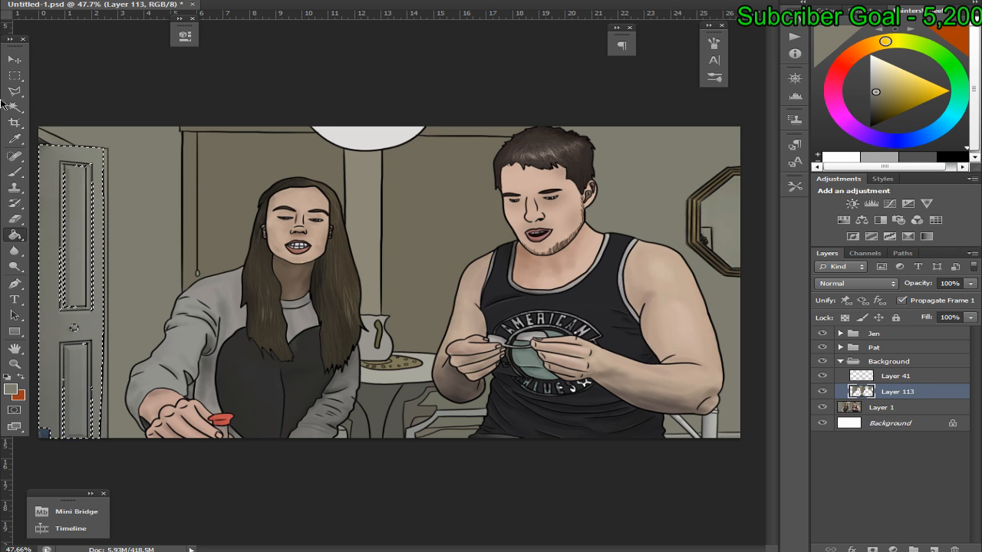
{"action": "left_click", "coordinate": [21, 111]}
{"action": "left_click", "coordinate": [75, 330]}
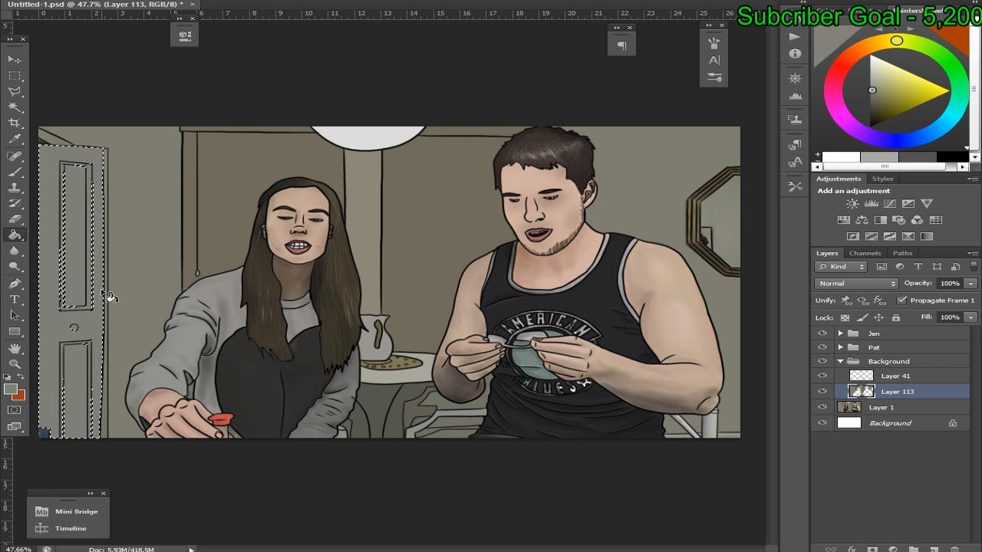
Select the door frame's strips above and beside the door, and expand the selection
{"action": "left_click", "coordinate": [15, 106]}
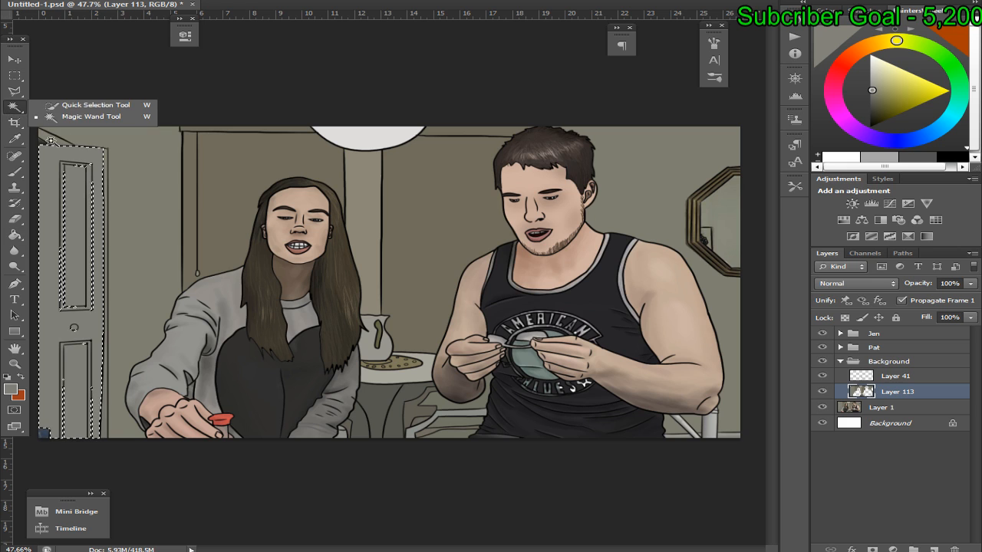
{"action": "left_click", "coordinate": [59, 167]}
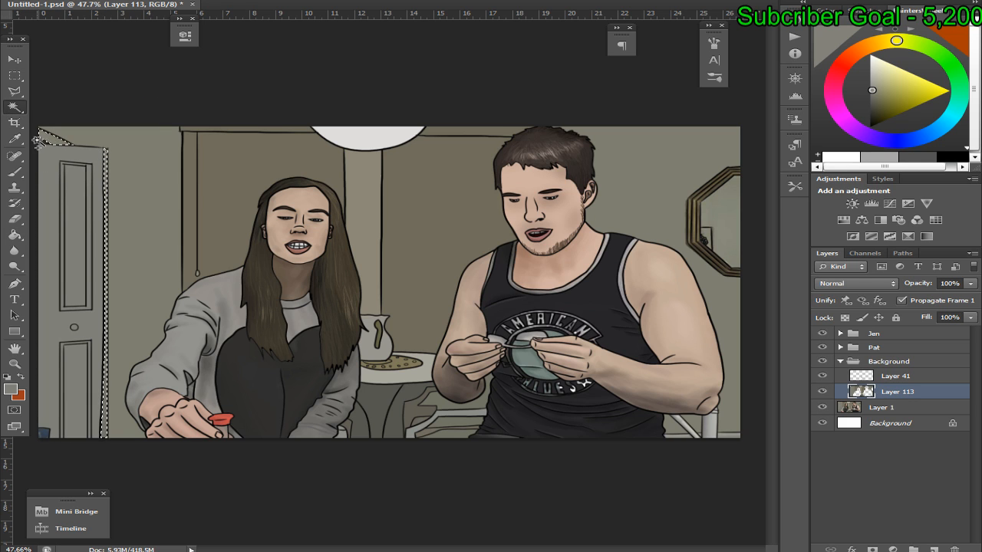
{"action": "left_click", "coordinate": [563, 162]}
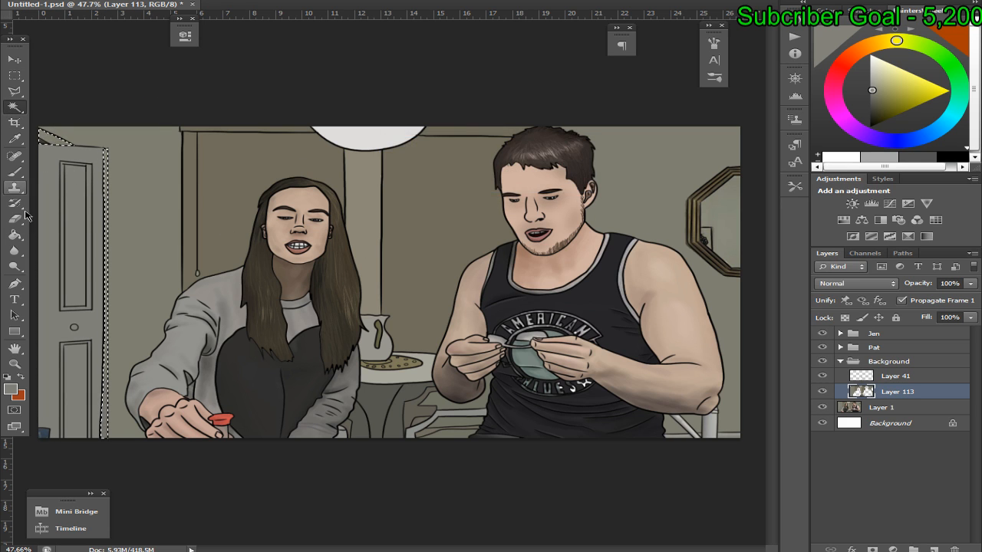
Fill the selected door frame strips with the door's grey, and deselect
{"action": "key", "text": "g"}
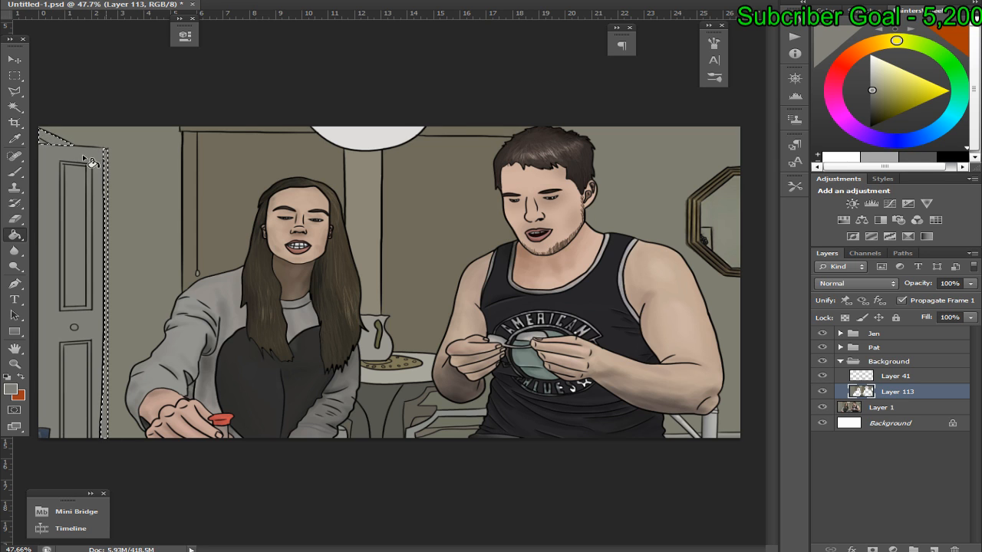
{"action": "left_click", "coordinate": [15, 75]}
{"action": "left_click", "coordinate": [65, 74]}
{"action": "right_click", "coordinate": [232, 169]}
{"action": "left_click", "coordinate": [254, 175]}
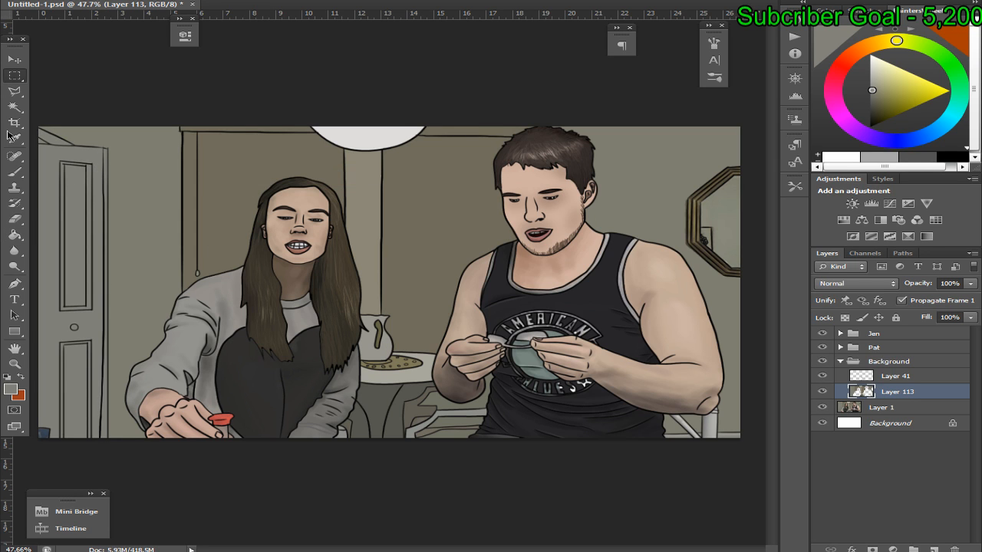
Select the small blue object in the drawing's lower corner by the door, and expand the selection
{"action": "left_click", "coordinate": [21, 109]}
{"action": "left_click", "coordinate": [43, 434]}
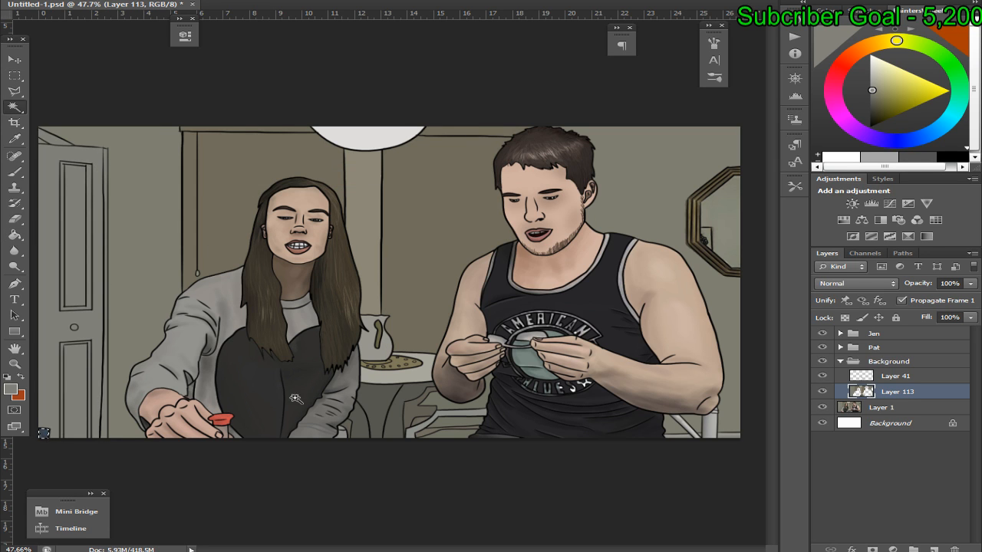
{"action": "key", "text": "alt+s"}
{"action": "key", "text": "m"}
{"action": "key", "text": "e"}
{"action": "key", "text": "Return"}
Fill the selected corner object with dark blue sampled from it, and deselect
{"action": "left_click", "coordinate": [14, 138]}
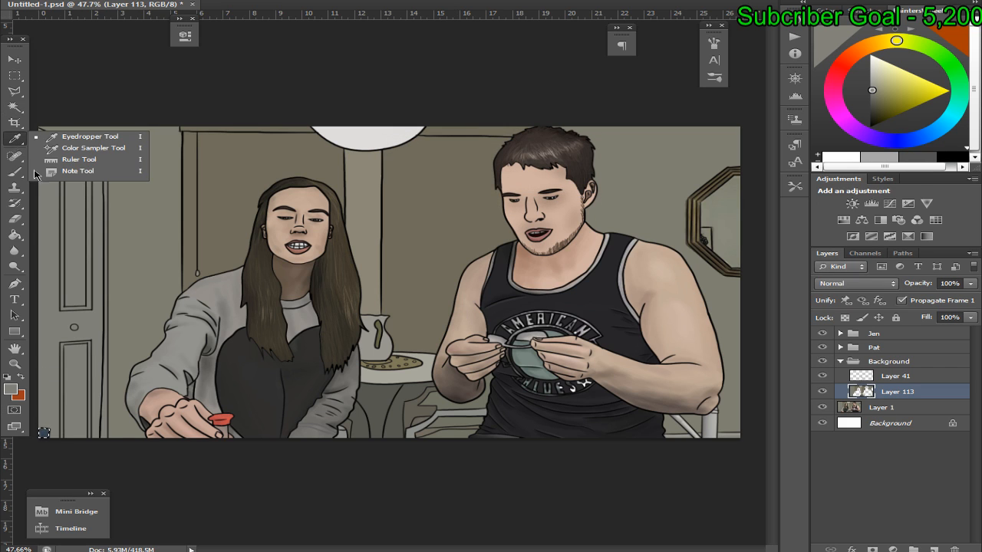
{"action": "left_click", "coordinate": [58, 130]}
{"action": "left_click", "coordinate": [15, 235]}
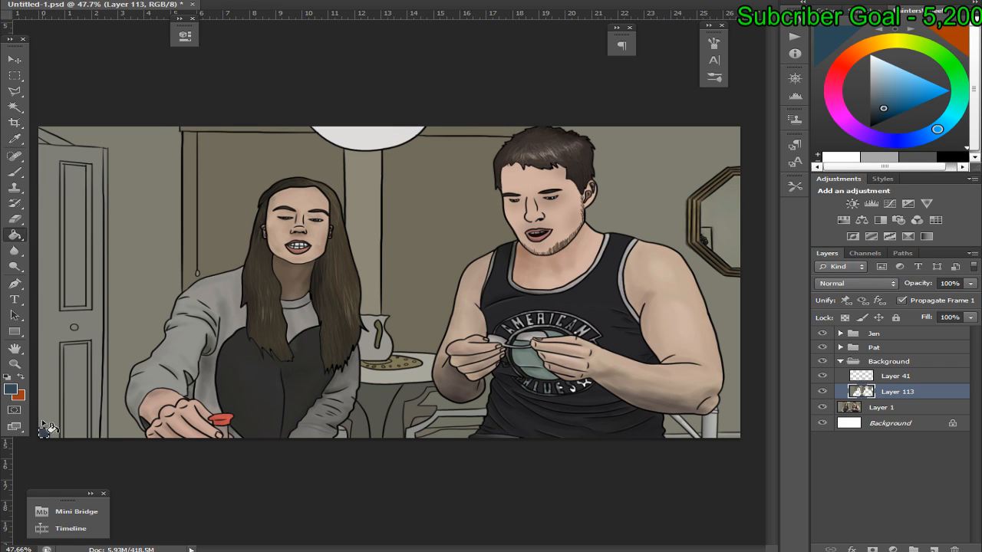
{"action": "left_click", "coordinate": [14, 105]}
{"action": "right_click", "coordinate": [256, 188]}
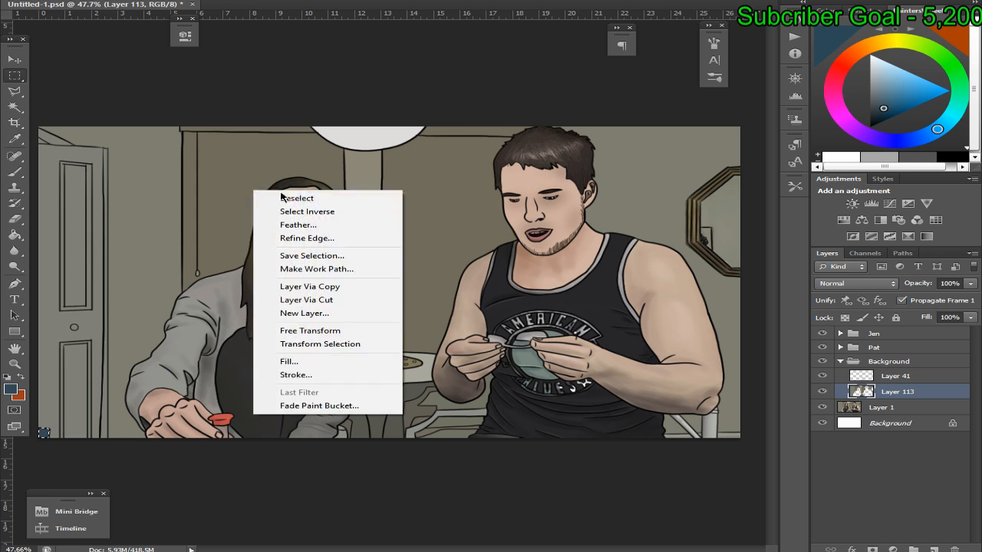
{"action": "left_click", "coordinate": [284, 197]}
Select all bands of the octagonal mirror's frame on Layer 113, and expand the selection
{"action": "right_click", "coordinate": [14, 105]}
{"action": "left_click", "coordinate": [693, 208]}
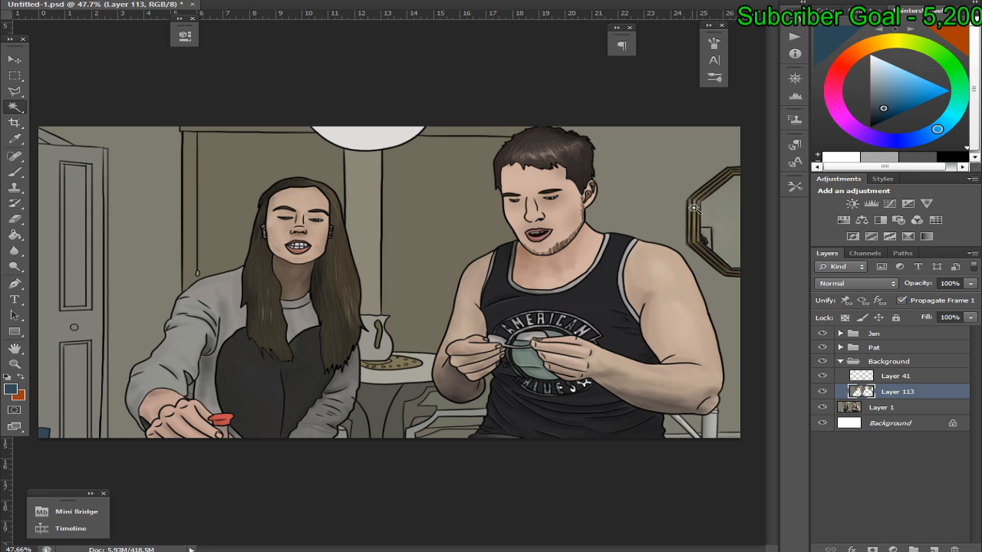
{"action": "left_click", "coordinate": [695, 208]}
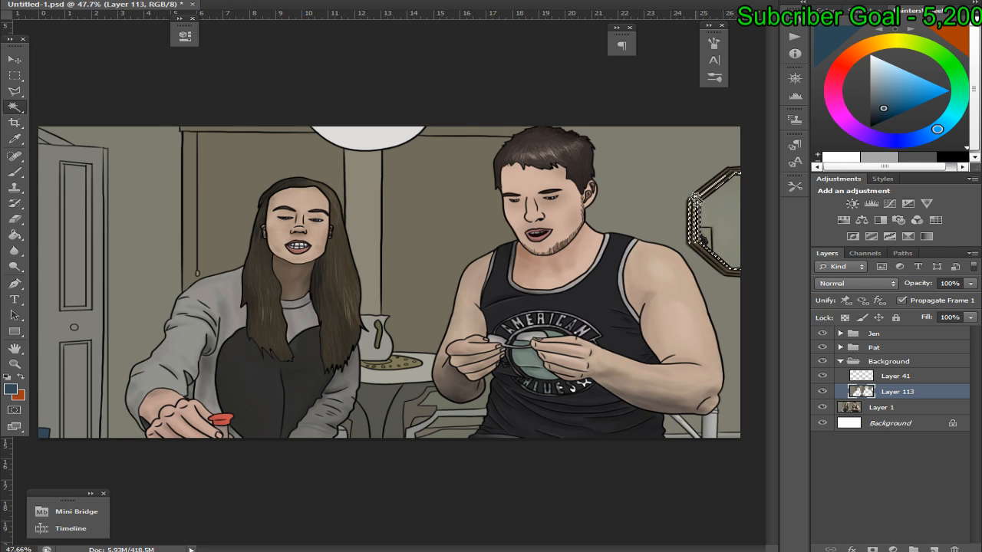
{"action": "left_click", "coordinate": [709, 202]}
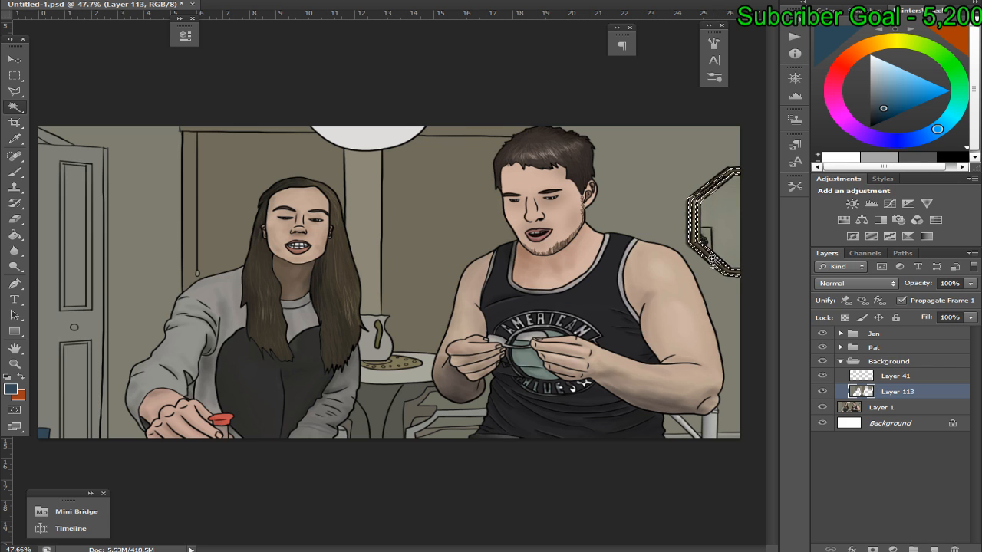
{"action": "key", "text": "alt+s"}
{"action": "key", "text": "m"}
{"action": "key", "text": "e"}
{"action": "left_click", "coordinate": [568, 162]}
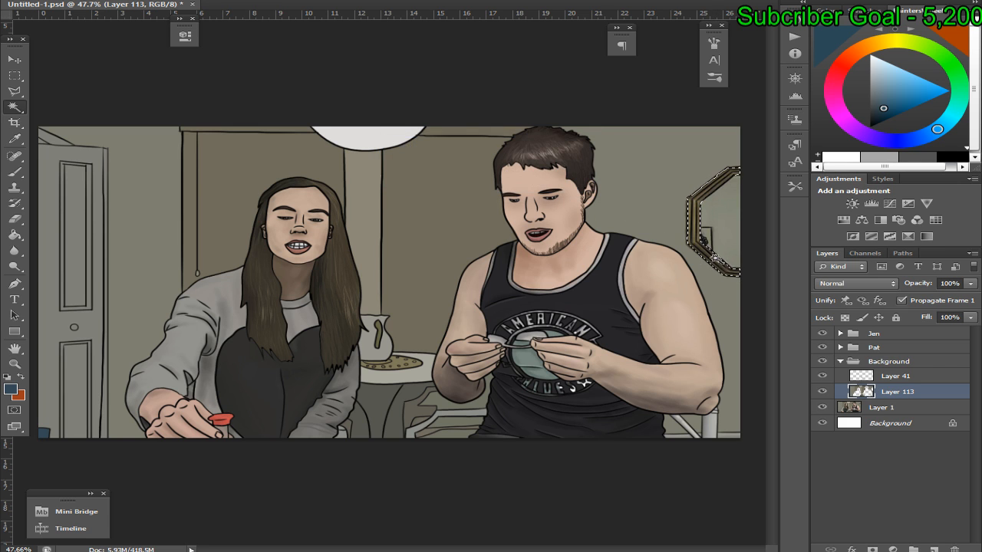
Fill the selected mirror frame with golden brown sampled from the frame, and deselect
{"action": "left_click", "coordinate": [13, 139]}
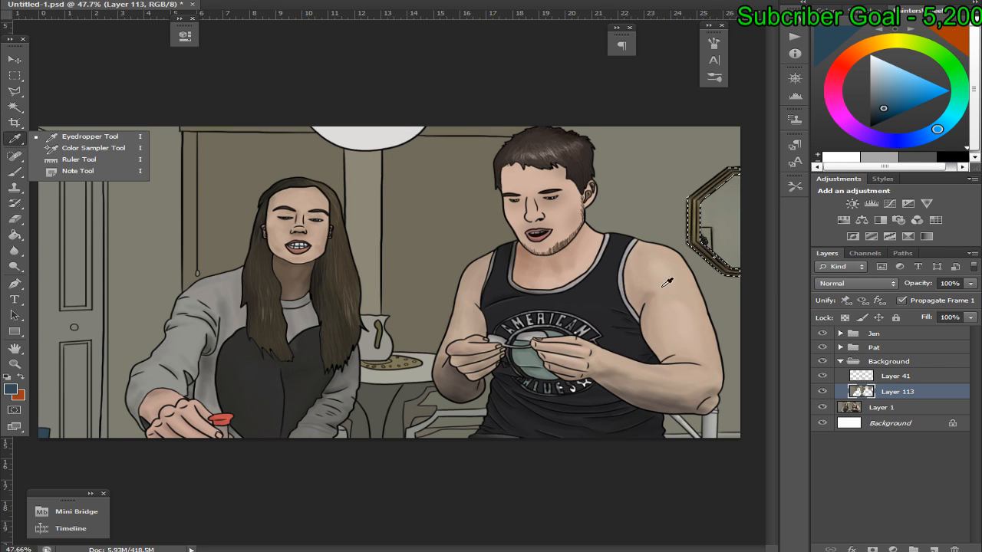
{"action": "left_click", "coordinate": [62, 135]}
{"action": "left_click", "coordinate": [702, 234]}
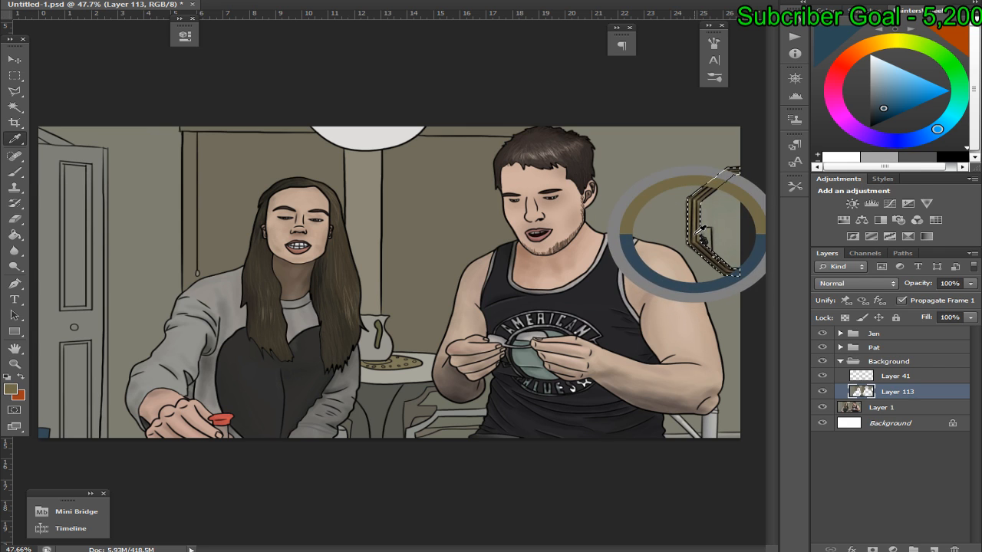
{"action": "left_click", "coordinate": [15, 237]}
{"action": "left_click", "coordinate": [62, 249]}
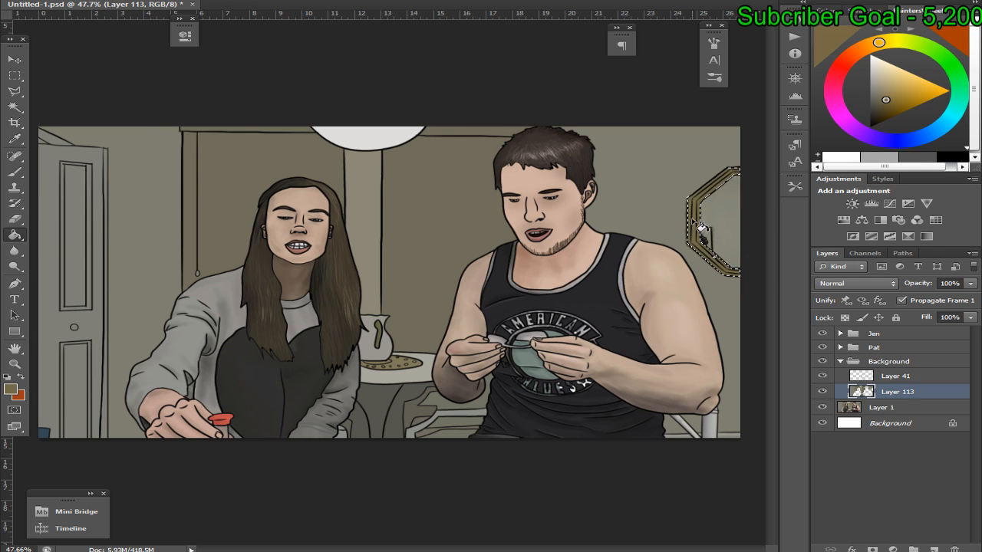
{"action": "left_click", "coordinate": [19, 78]}
{"action": "right_click", "coordinate": [334, 149]}
{"action": "left_click", "coordinate": [388, 161]}
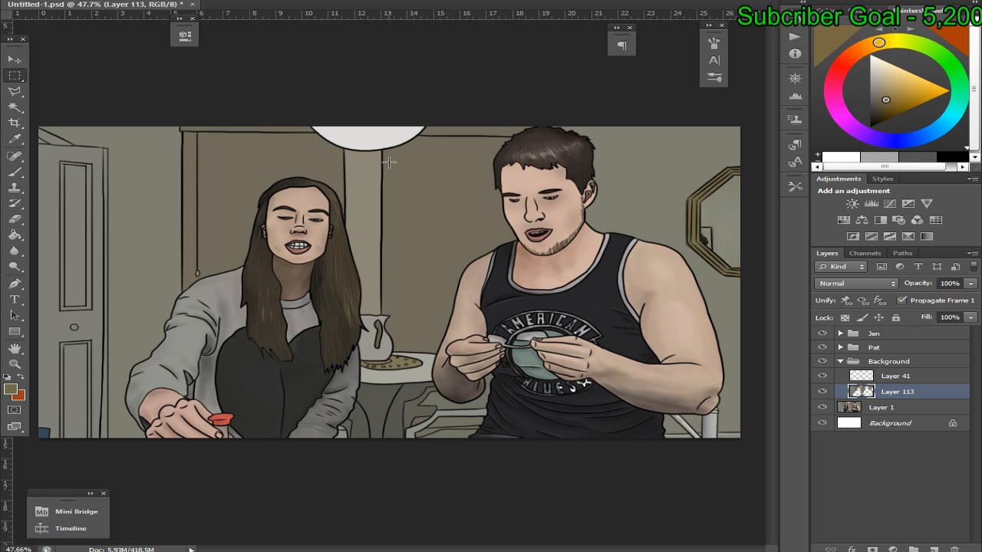
Switch to the browser and look over the YouTube live chat, the donation page and the Twitter notifications
{"action": "key", "text": "alt+Tab"}
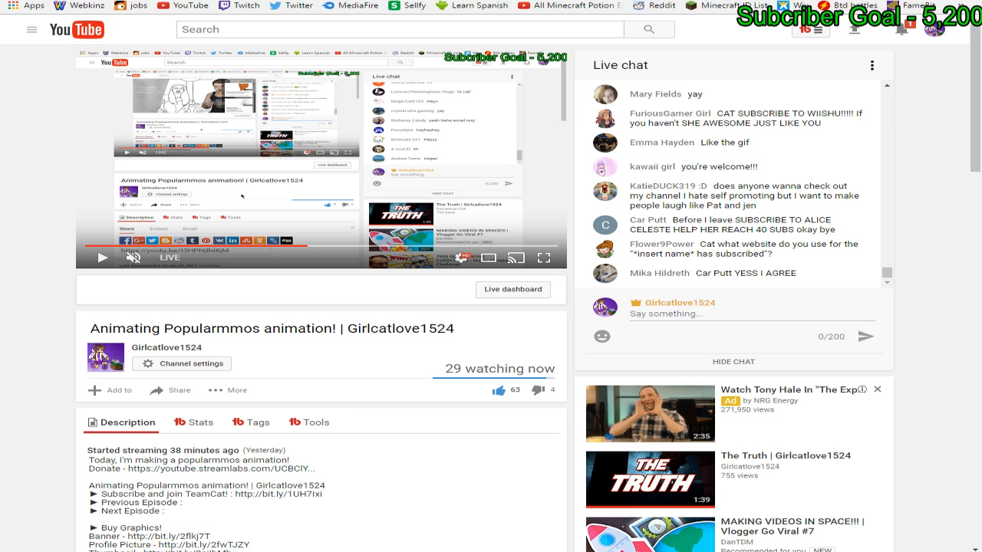
{"action": "key", "text": "ctrl+Tab"}
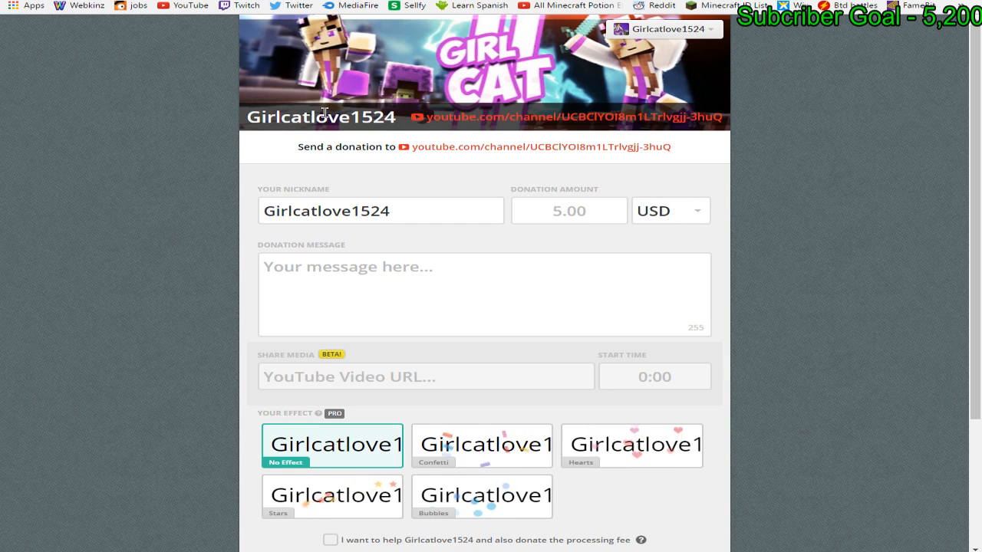
{"action": "key", "text": "ctrl+Tab"}
{"action": "left_click", "coordinate": [475, 92]}
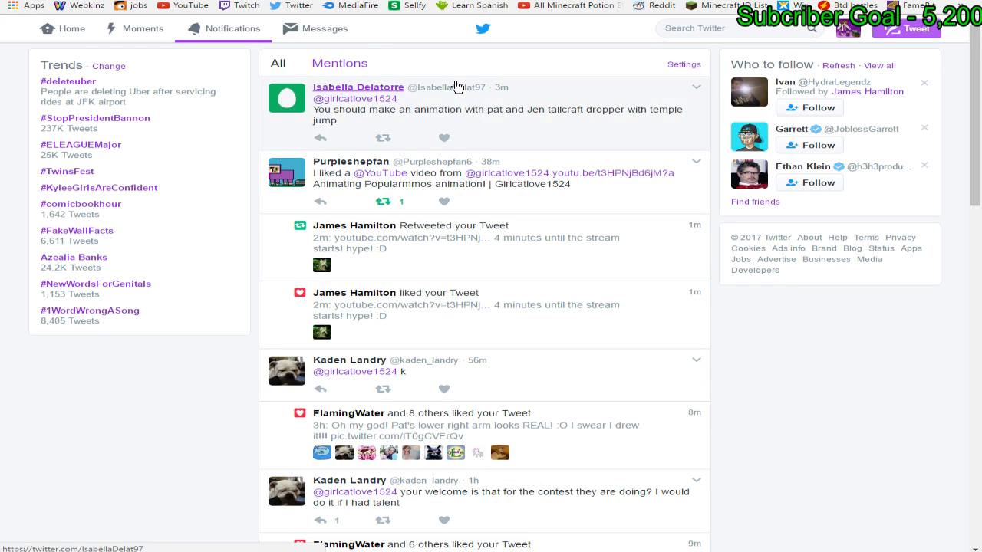
{"action": "key", "text": "ctrl+Tab"}
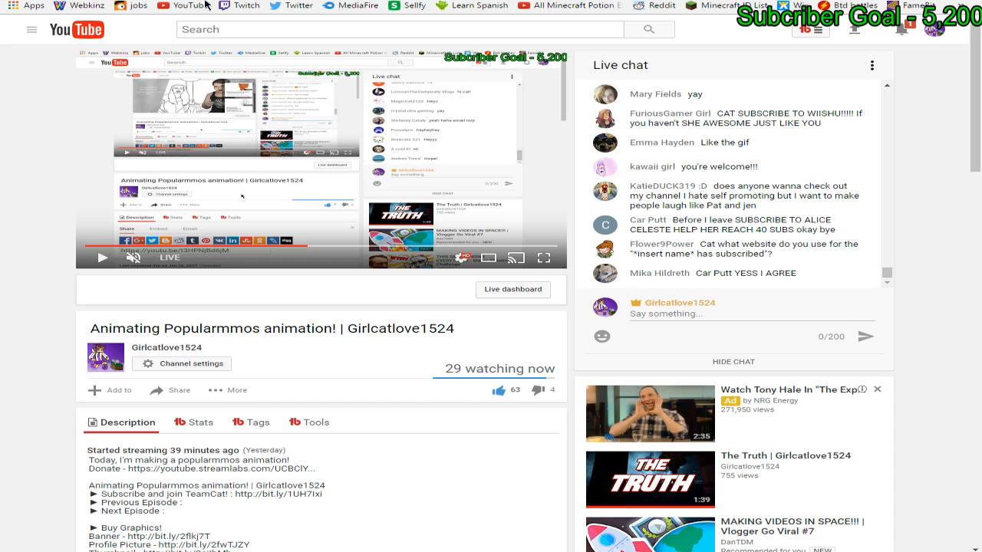
Return to the drawing in Photoshop, select the octagonal mirror's glass on Layer 113, and expand the selection by 1 pixel
{"action": "key", "text": "alt+Tab"}
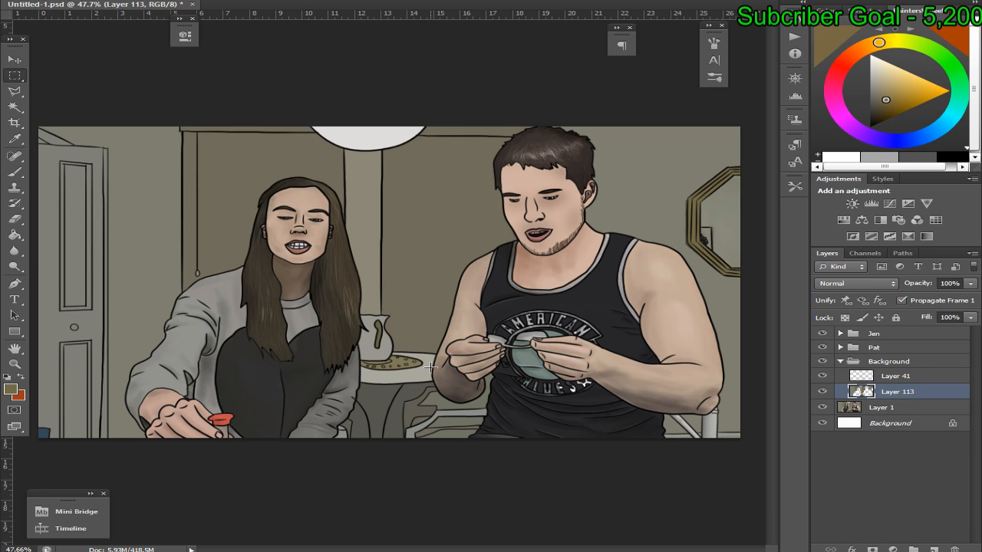
{"action": "left_click", "coordinate": [15, 106]}
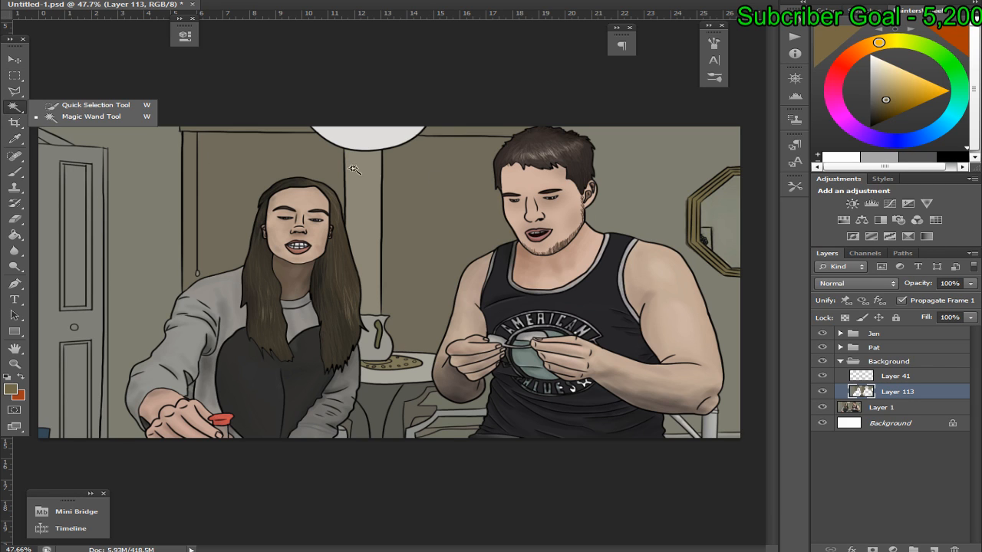
{"action": "left_click", "coordinate": [738, 228]}
{"action": "key", "text": "alt+s"}
{"action": "key", "text": "m"}
{"action": "key", "text": "e"}
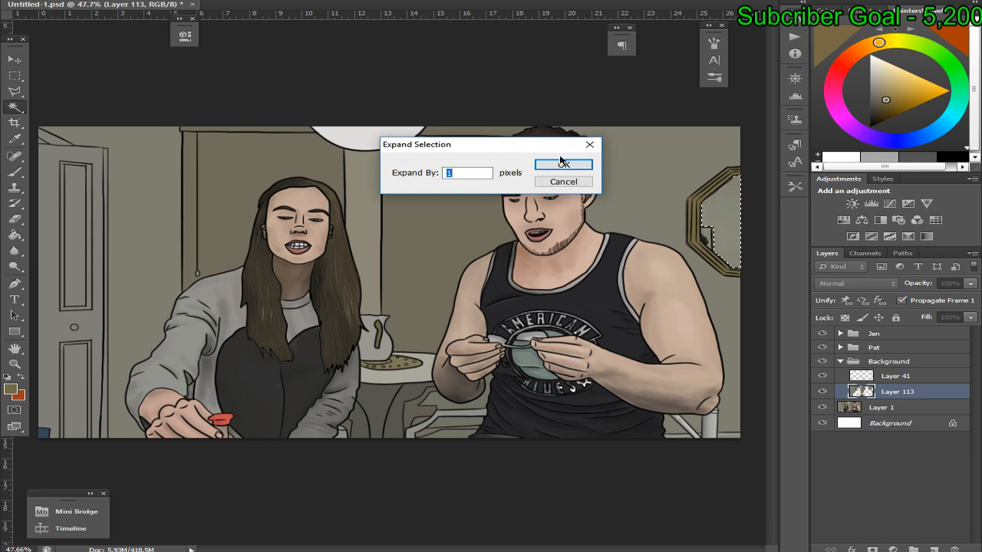
{"action": "left_click", "coordinate": [542, 166]}
Fill the selected mirror glass with a sampled flat grey-beige, and deselect
{"action": "left_click", "coordinate": [14, 139]}
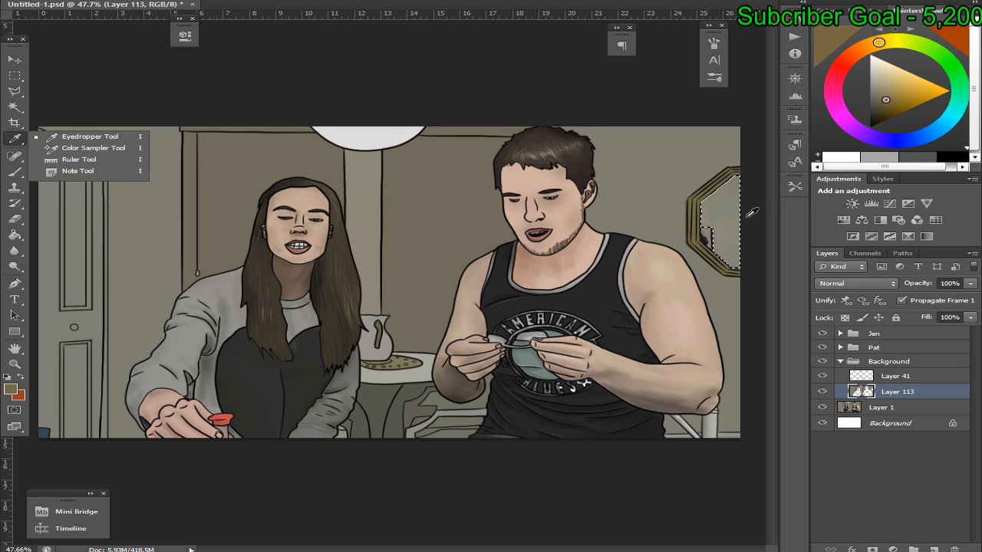
{"action": "left_click", "coordinate": [362, 199]}
{"action": "left_click", "coordinate": [14, 235]}
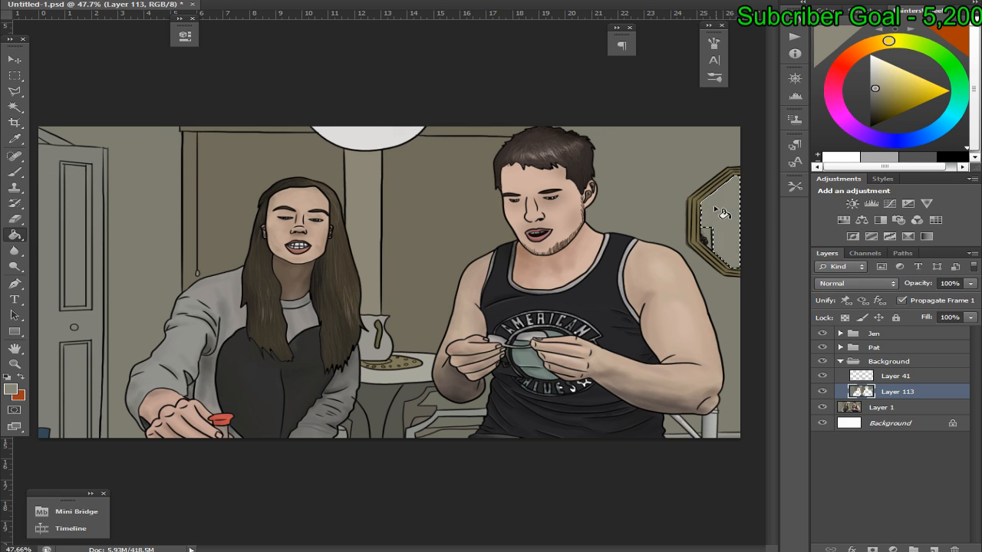
{"action": "left_click", "coordinate": [16, 75]}
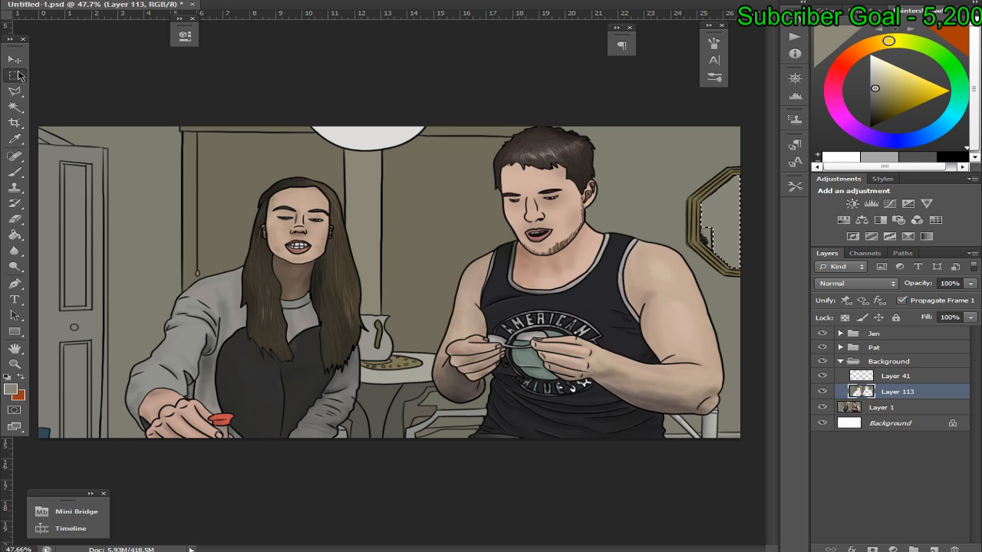
{"action": "right_click", "coordinate": [646, 204]}
{"action": "left_click", "coordinate": [646, 204]}
Select the small outlined shape inside the mirror, expand the selection, fill it with sampled grey-beige, and deselect
{"action": "left_click", "coordinate": [14, 107]}
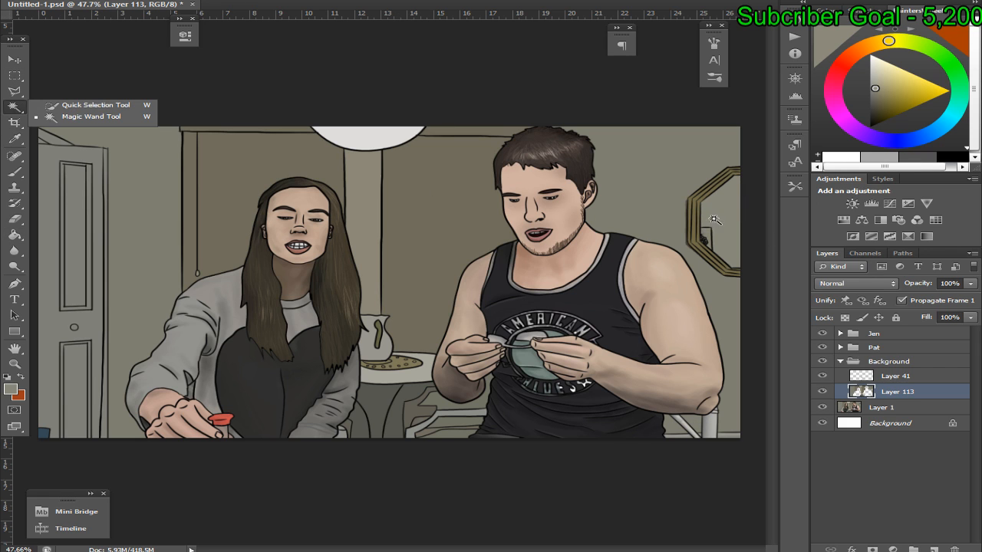
{"action": "left_click", "coordinate": [558, 162]}
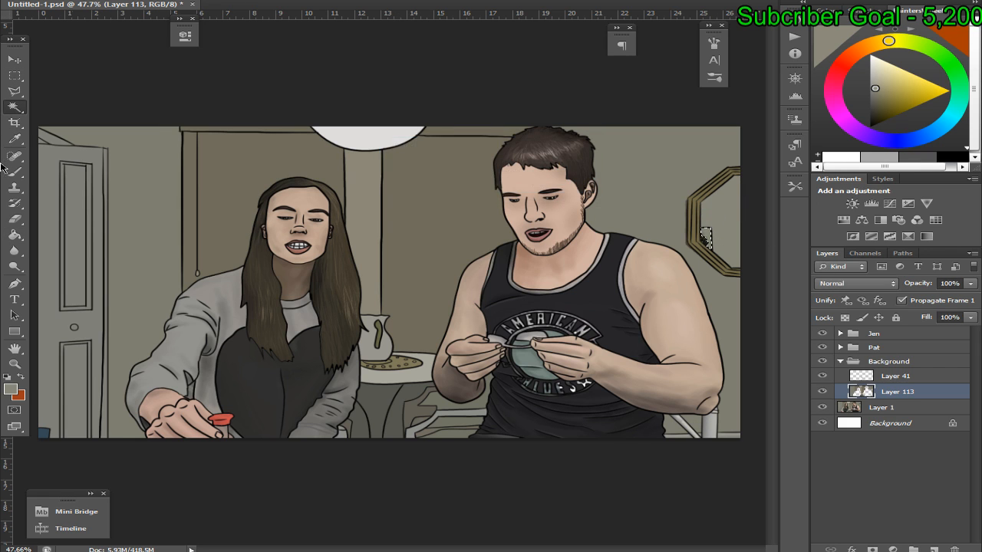
{"action": "left_click", "coordinate": [14, 139]}
{"action": "left_click", "coordinate": [706, 235]}
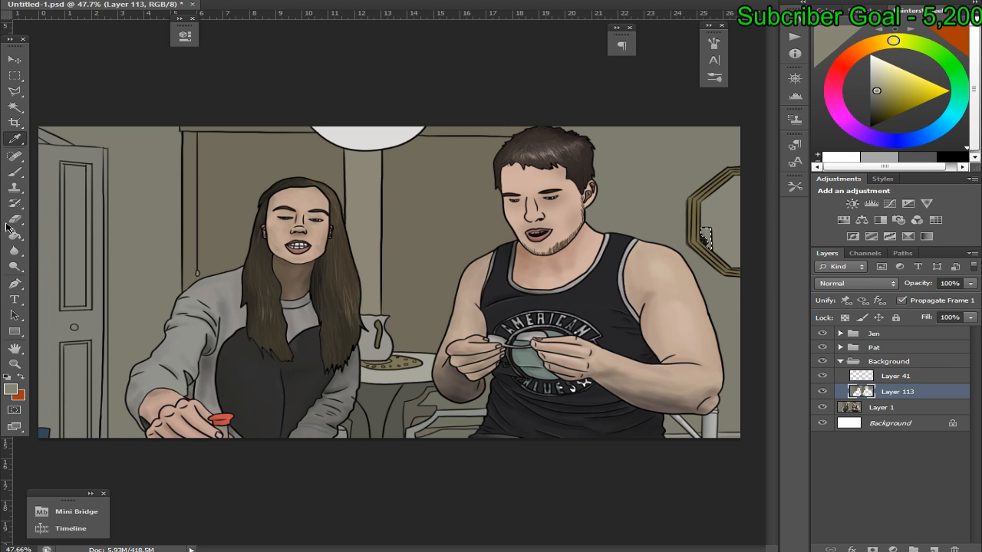
{"action": "left_click", "coordinate": [15, 235]}
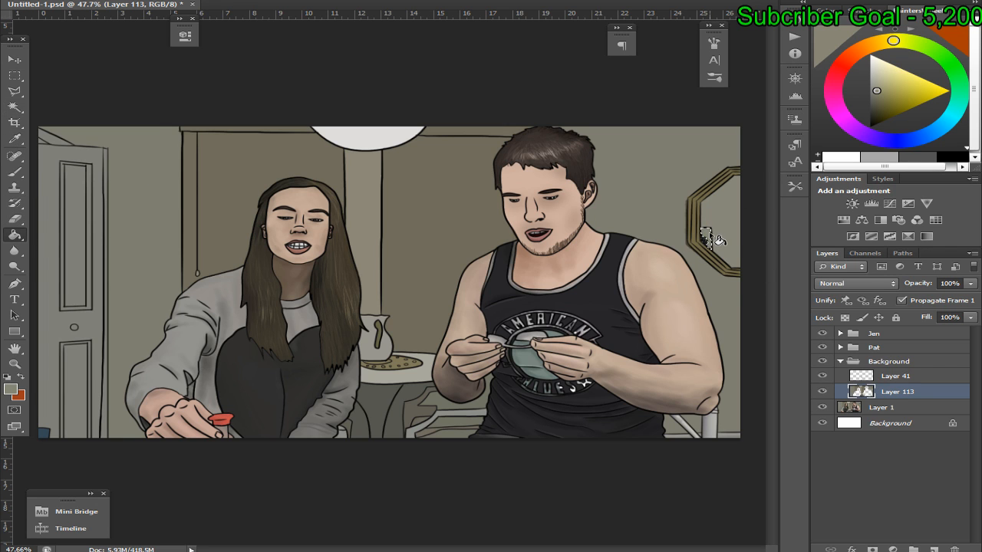
{"action": "left_click", "coordinate": [14, 75]}
{"action": "right_click", "coordinate": [508, 213]}
{"action": "left_click", "coordinate": [536, 217]}
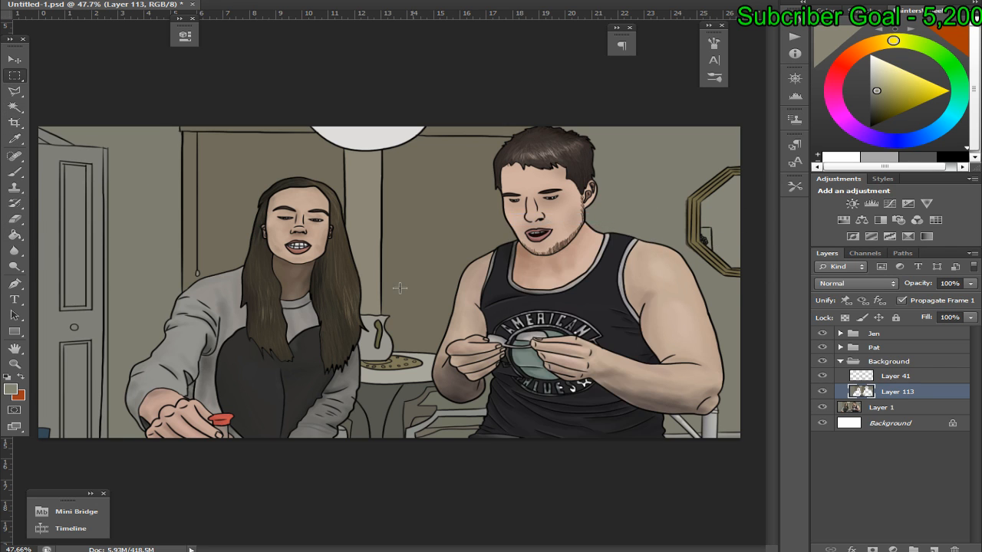
Look over the YouTube live chat and the donation alert in the OBS preview, and return to the drawing in Photoshop
{"action": "key", "text": "alt+Tab"}
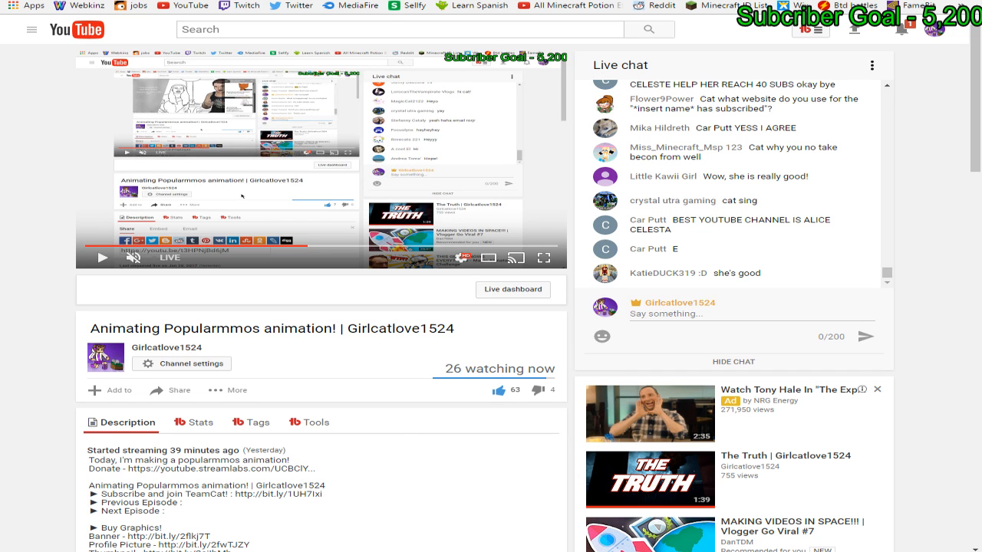
{"action": "key", "text": "alt+Tab"}
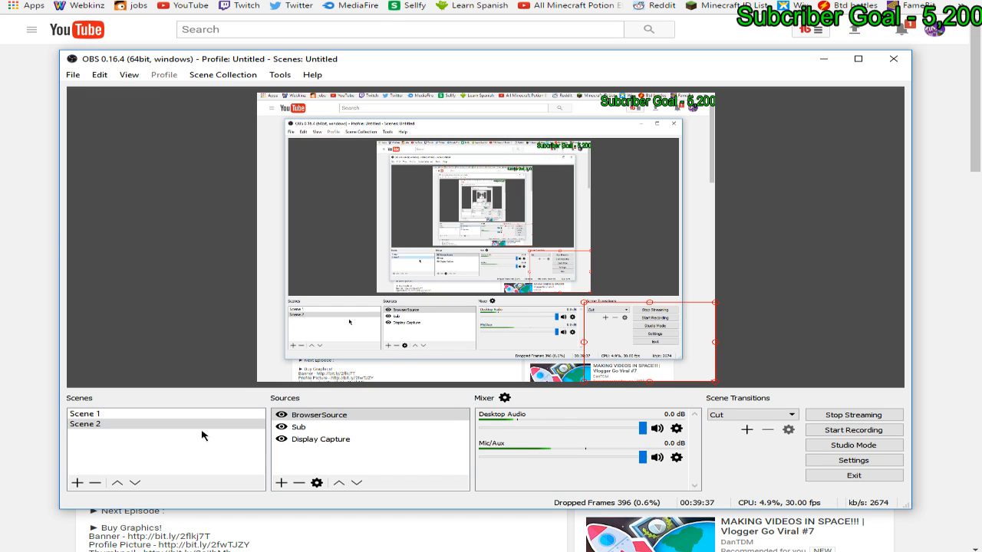
{"action": "left_click", "coordinate": [282, 440]}
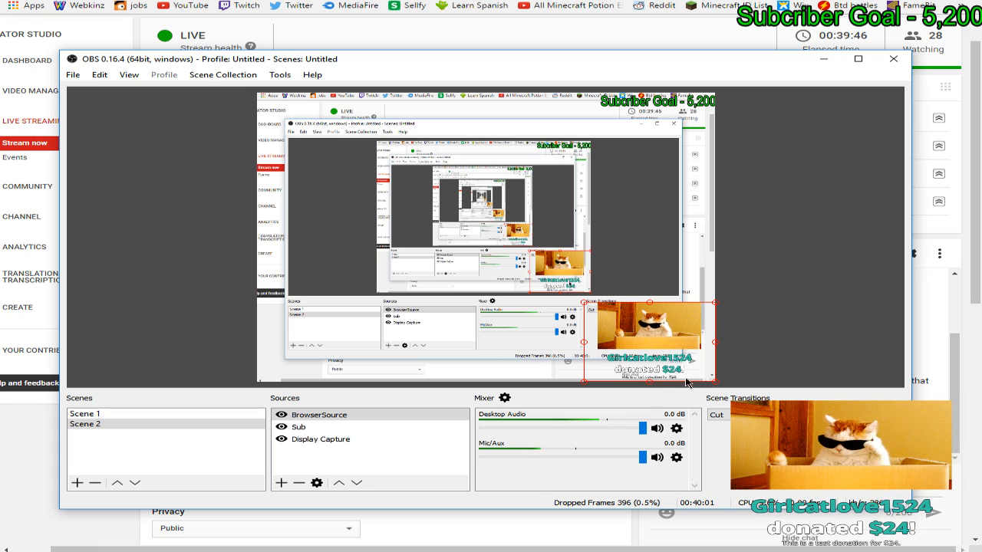
{"action": "key", "text": "alt+Tab"}
{"action": "key", "text": "ctrl+Tab"}
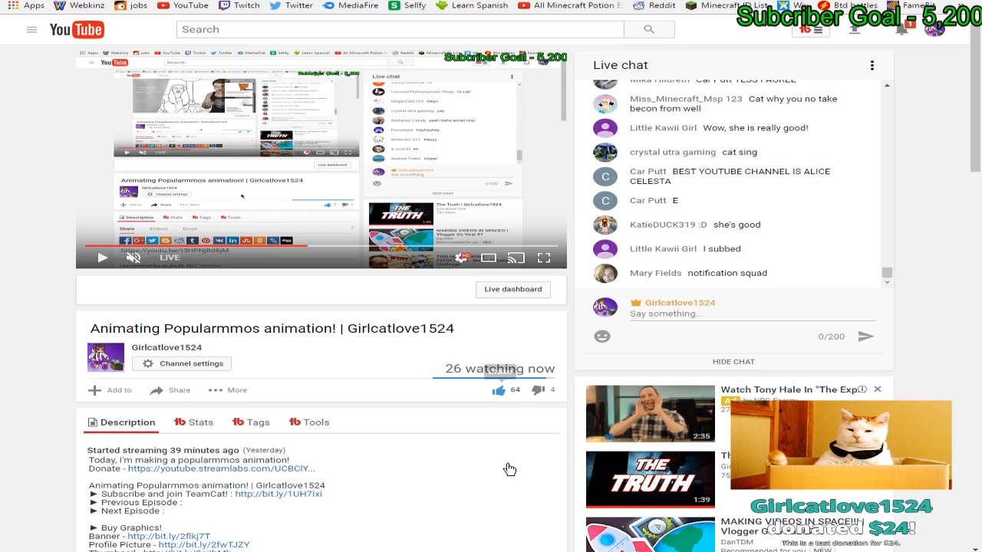
{"action": "key", "text": "alt+Tab"}
{"action": "key", "text": "alt+Tab"}
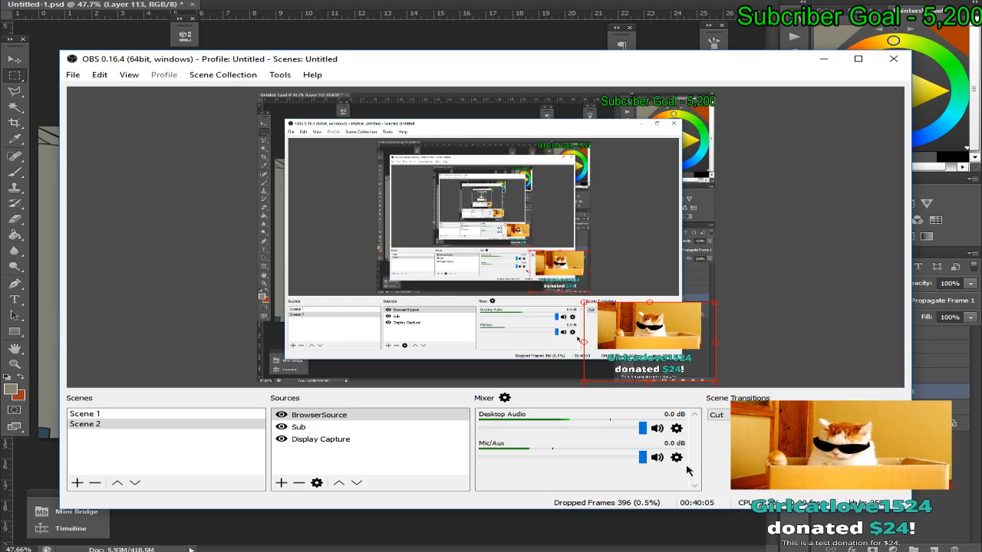
{"action": "left_click", "coordinate": [807, 531]}
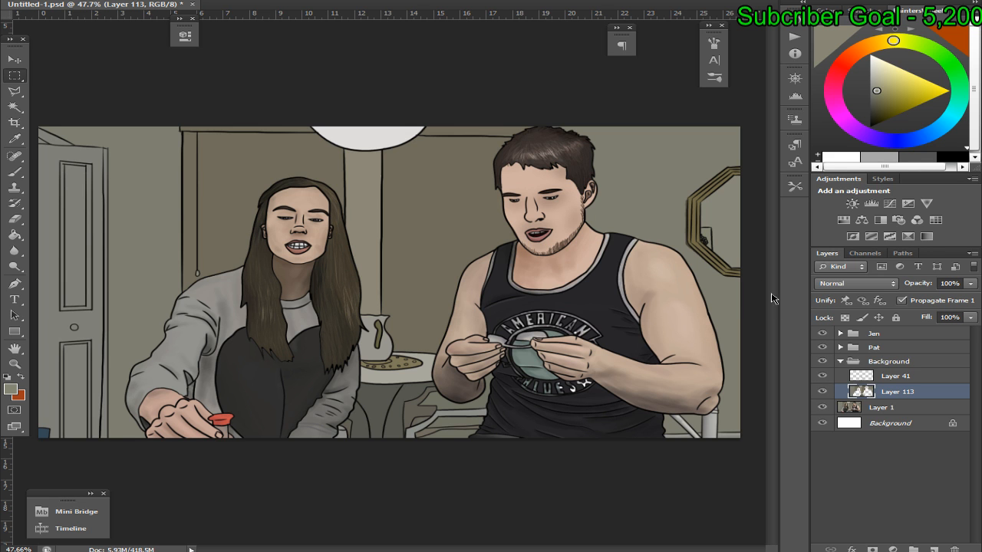
Brush the small cluster inside the mirror with a sampled dark grey-brown, and clean the frame's outer edge with the sampled wall colour
{"action": "key", "text": "ctrl+plus"}
{"action": "key", "text": "ctrl+plus"}
{"action": "key", "text": "ctrl+plus"}
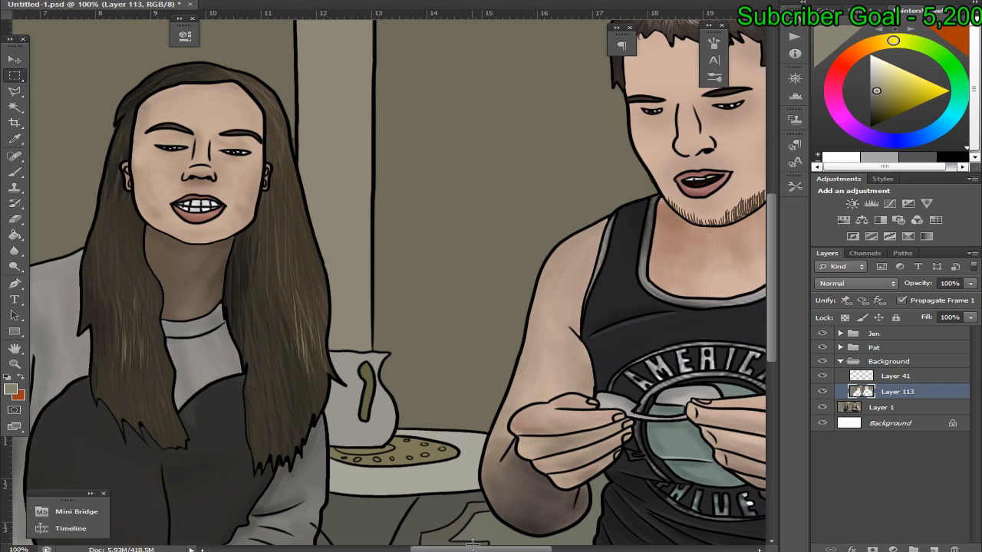
{"action": "left_click_drag", "start_coordinate": [473, 546], "coordinate": [617, 546]}
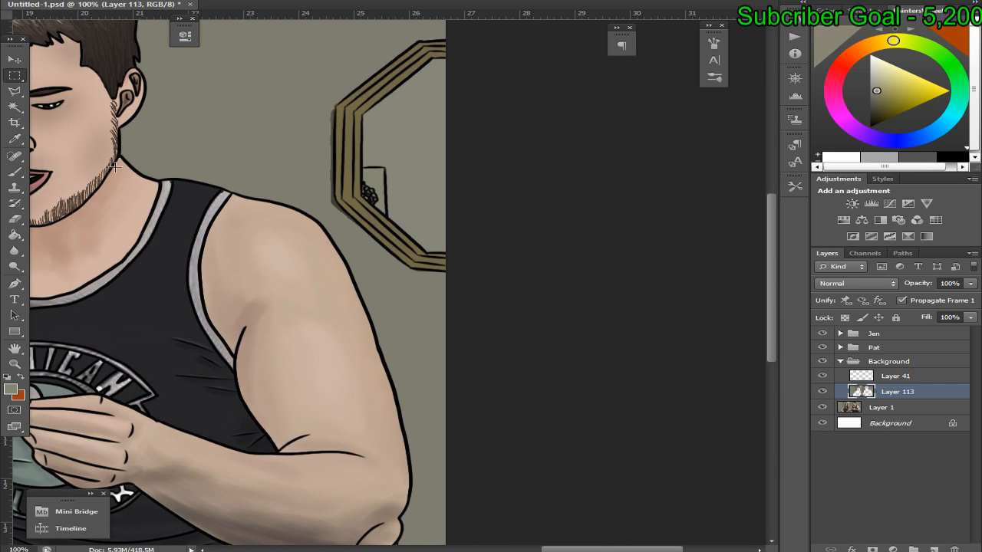
{"action": "left_click", "coordinate": [14, 139]}
{"action": "left_click", "coordinate": [370, 196]}
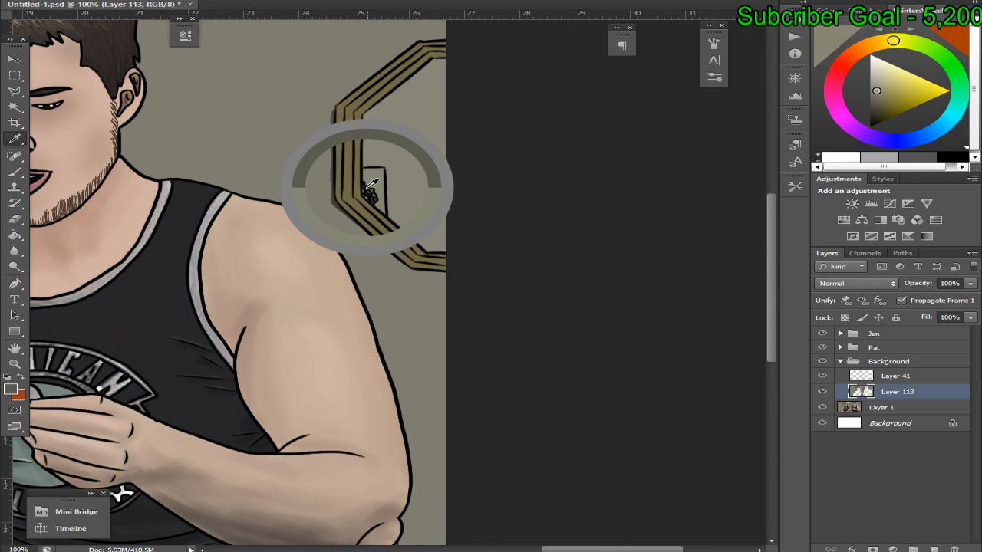
{"action": "key", "text": "b"}
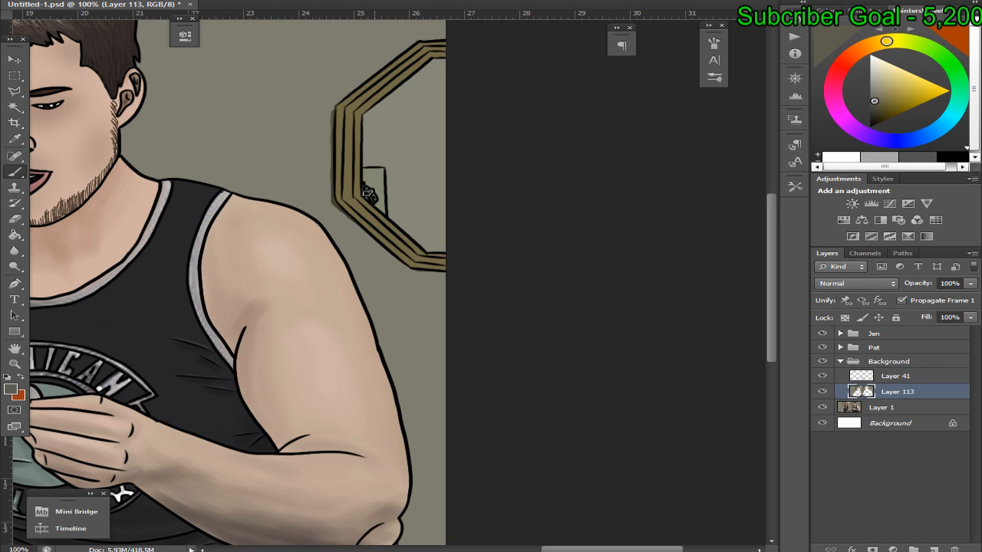
{"action": "left_click", "coordinate": [319, 122], "text": "alt"}
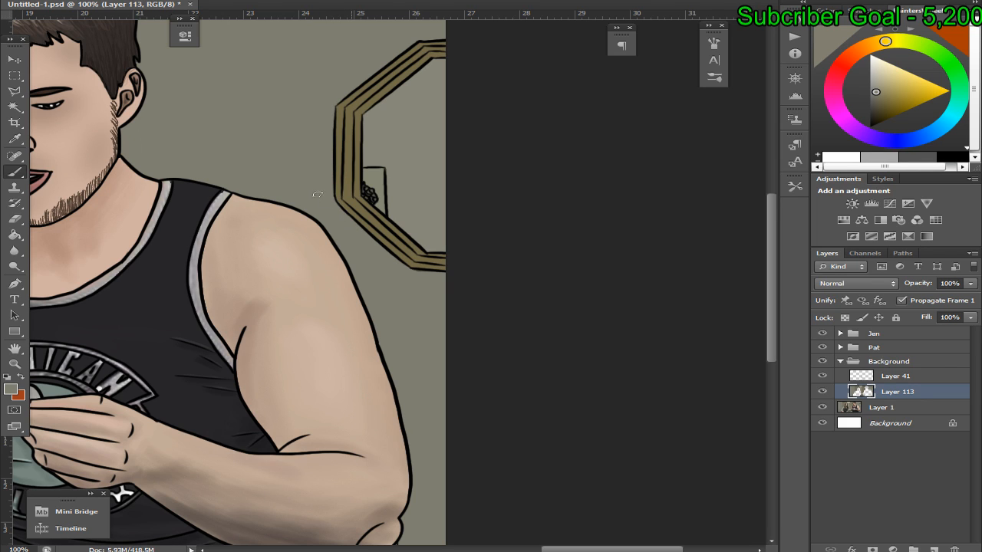
Select all the white chair and rail parts below the man's elbow, and expand the selection by 1 pixel
{"action": "left_click_drag", "start_coordinate": [775, 318], "coordinate": [774, 379]}
{"action": "key", "text": "w"}
{"action": "left_click", "coordinate": [391, 396]}
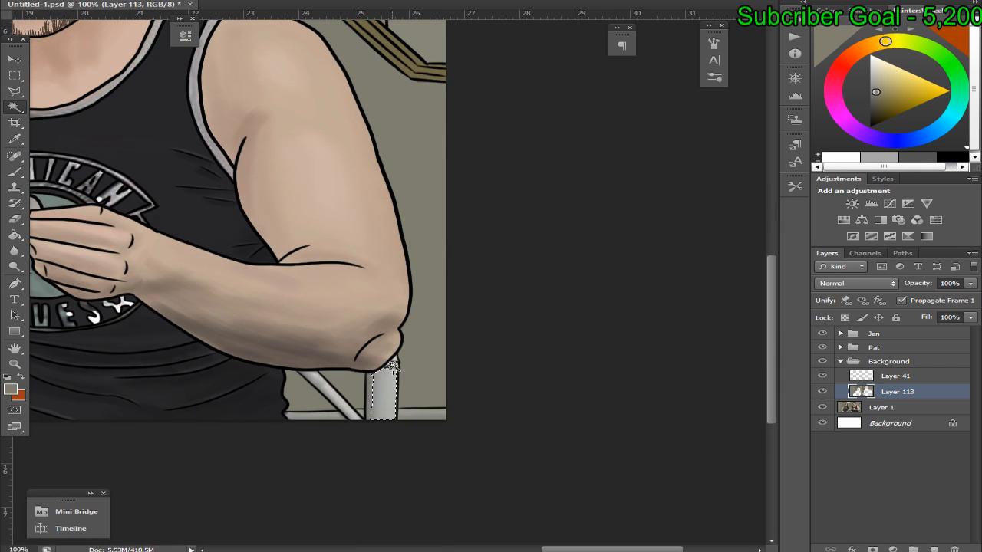
{"action": "left_click", "coordinate": [418, 415], "text": "shift"}
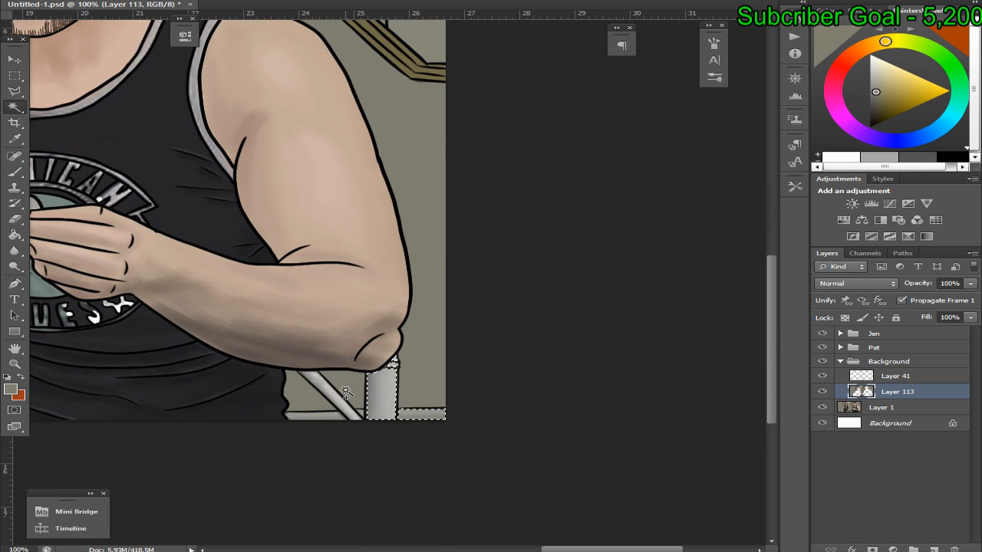
{"action": "left_click", "coordinate": [331, 393], "text": "shift"}
{"action": "left_click", "coordinate": [337, 415], "text": "shift"}
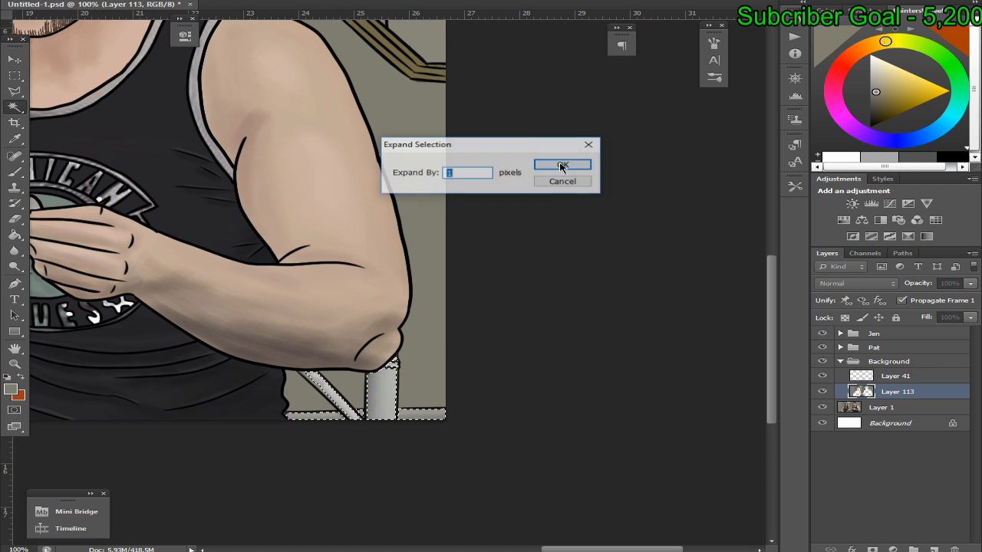
{"action": "left_click", "coordinate": [563, 164]}
Fill the selected chair and rail parts with light grey sampled from the diagonal bar, and deselect
{"action": "key", "text": "i"}
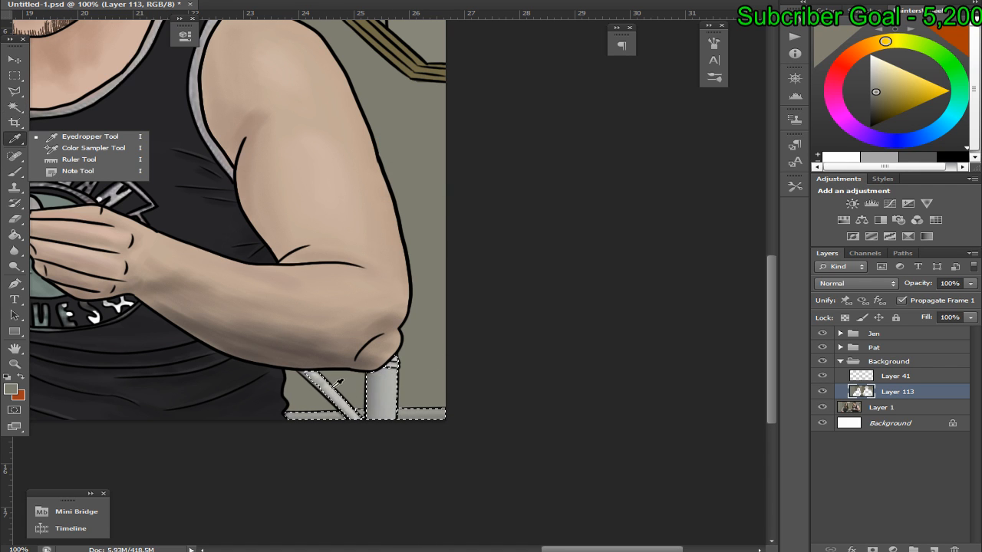
{"action": "left_click", "coordinate": [319, 375]}
{"action": "right_click", "coordinate": [22, 111]}
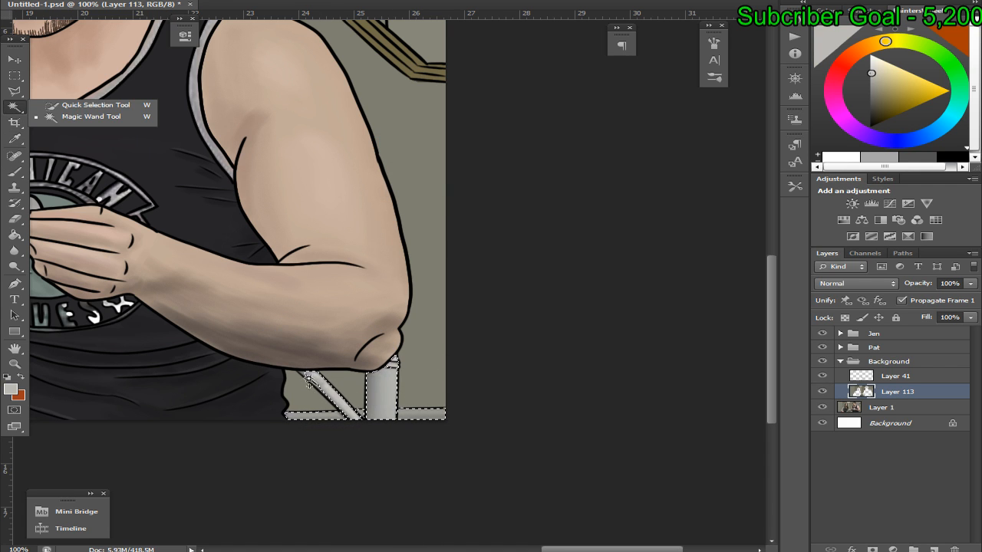
{"action": "left_click", "coordinate": [91, 115]}
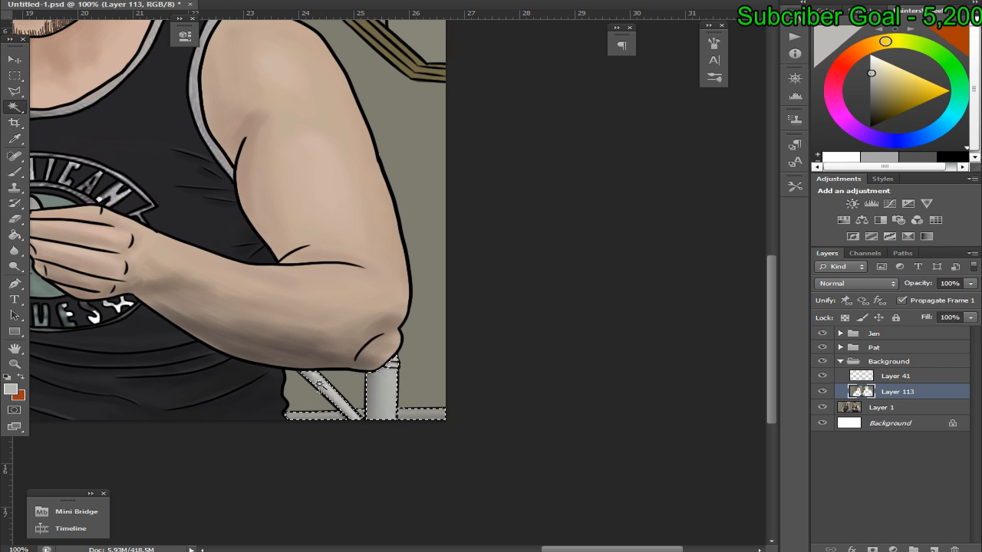
{"action": "right_click", "coordinate": [15, 235]}
{"action": "left_click", "coordinate": [61, 247]}
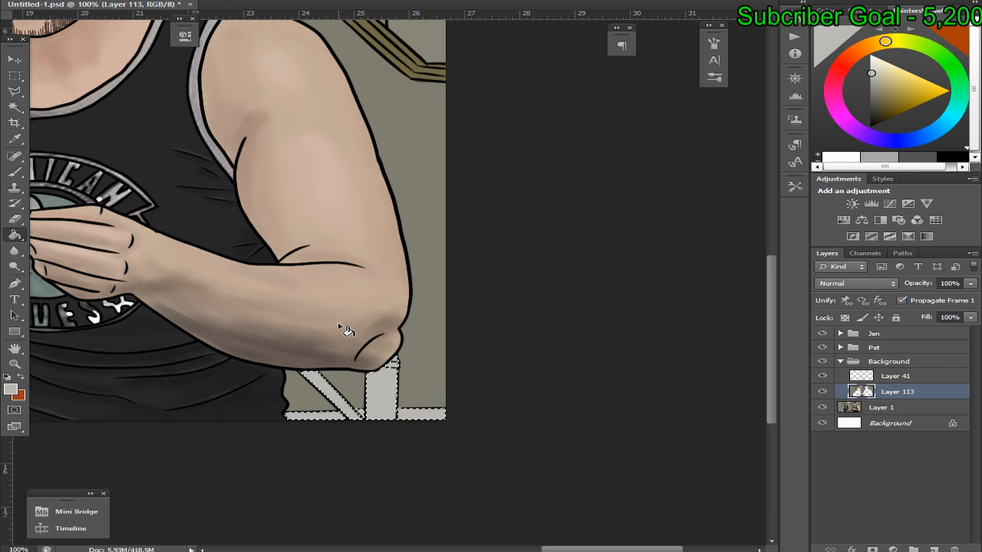
{"action": "key", "text": "m"}
{"action": "right_click", "coordinate": [297, 214]}
{"action": "left_click", "coordinate": [338, 226]}
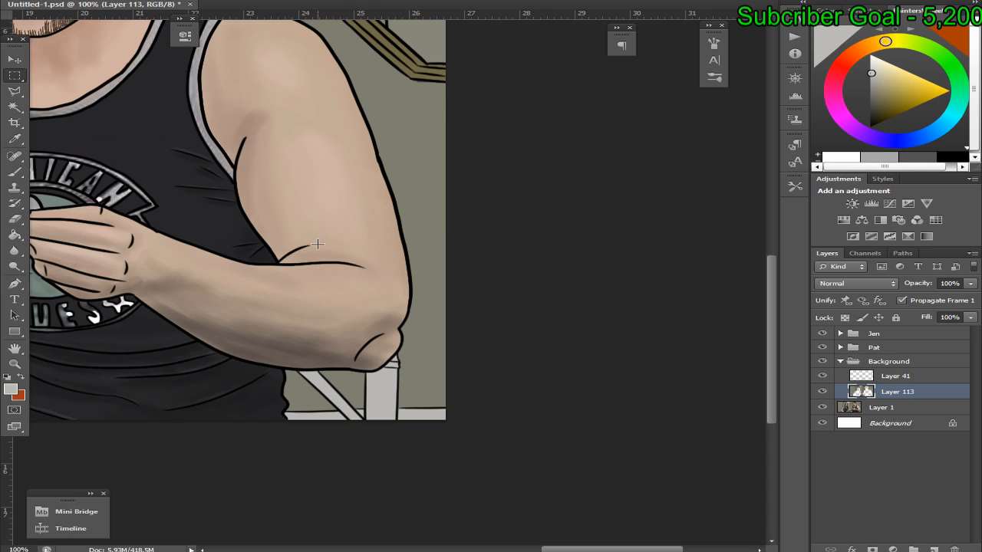
Toggle the visibility of the reference photo on Layer 1 to check the whole drawing for unfilled gaps, leaving it hidden
{"action": "key", "text": "ctrl+0"}
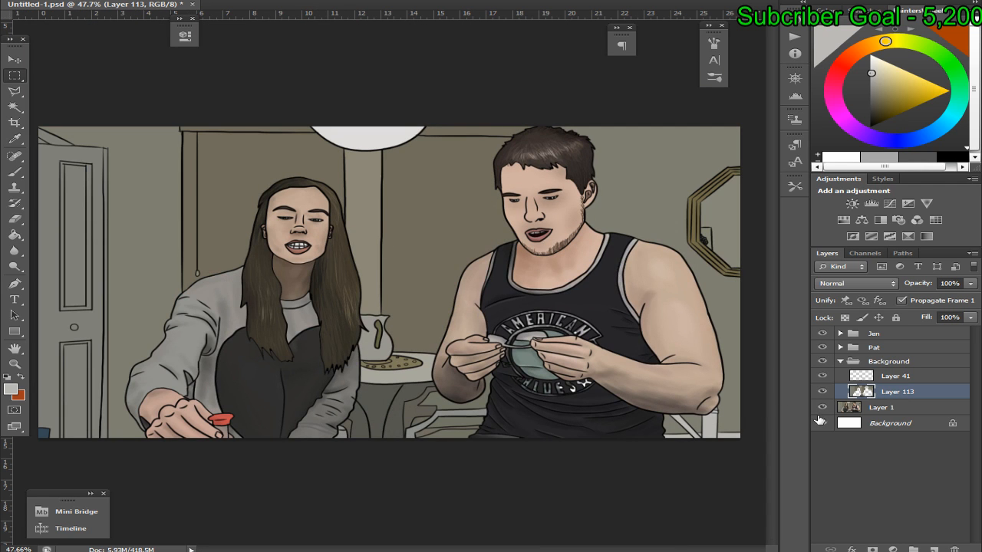
{"action": "left_click", "coordinate": [821, 409]}
{"action": "left_click", "coordinate": [820, 408]}
{"action": "left_click", "coordinate": [821, 409]}
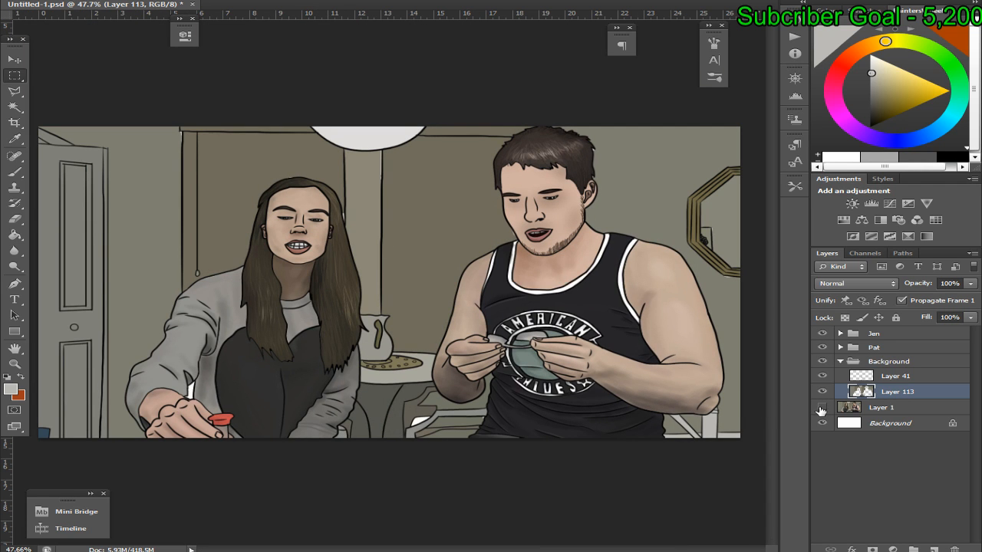
{"action": "left_click", "coordinate": [821, 409]}
{"action": "left_click", "coordinate": [821, 408]}
{"action": "left_click", "coordinate": [820, 409]}
{"action": "left_click", "coordinate": [821, 408]}
Paint over the white specks between the woman's hair and the pillar, above the jug, with beige sampled from the pillar
{"action": "key", "text": "ctrl+plus"}
{"action": "key", "text": "ctrl+plus"}
{"action": "key", "text": "ctrl+plus"}
{"action": "key", "text": "ctrl+plus"}
{"action": "key", "text": "ctrl+plus"}
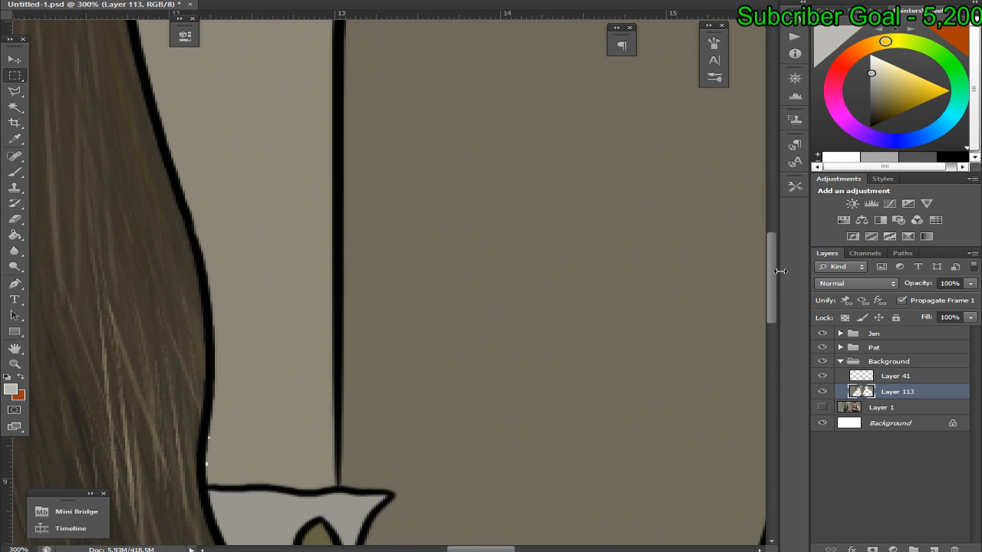
{"action": "left_click_drag", "start_coordinate": [771, 279], "coordinate": [774, 301]}
{"action": "left_click", "coordinate": [14, 139]}
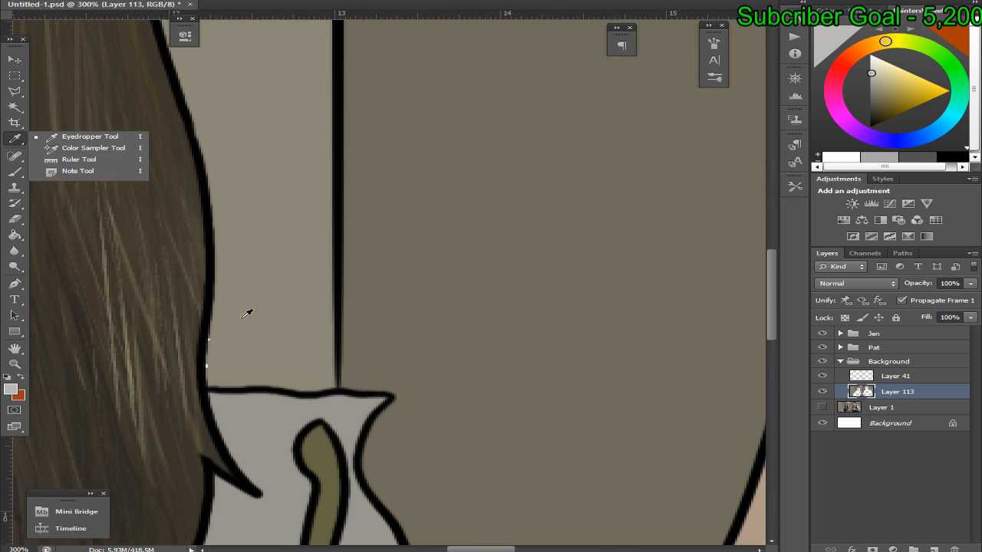
{"action": "left_click", "coordinate": [22, 172]}
{"action": "left_click", "coordinate": [69, 171]}
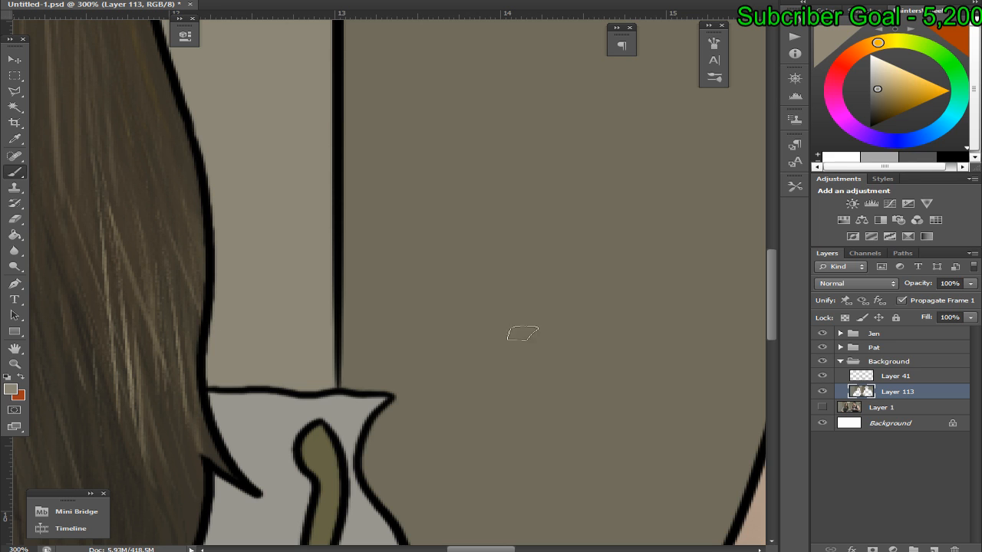
Paint the white patch above the grey chair rail and the gaps along the canvas's lower edge with neighbouring browns and greys, covering overspill
{"action": "left_click_drag", "start_coordinate": [773, 302], "coordinate": [773, 420]}
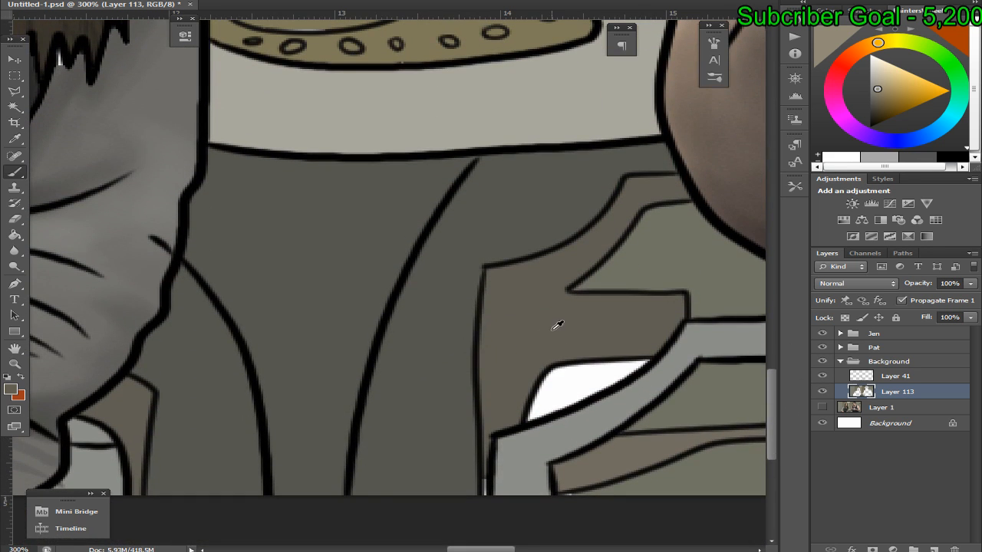
{"action": "mouse_move", "coordinate": [550, 375]}
{"action": "left_mouse_down"}
{"action": "mouse_move", "coordinate": [579, 379]}
{"action": "mouse_move", "coordinate": [551, 403]}
{"action": "mouse_move", "coordinate": [631, 364]}
{"action": "mouse_move", "coordinate": [567, 365]}
{"action": "left_mouse_up"}
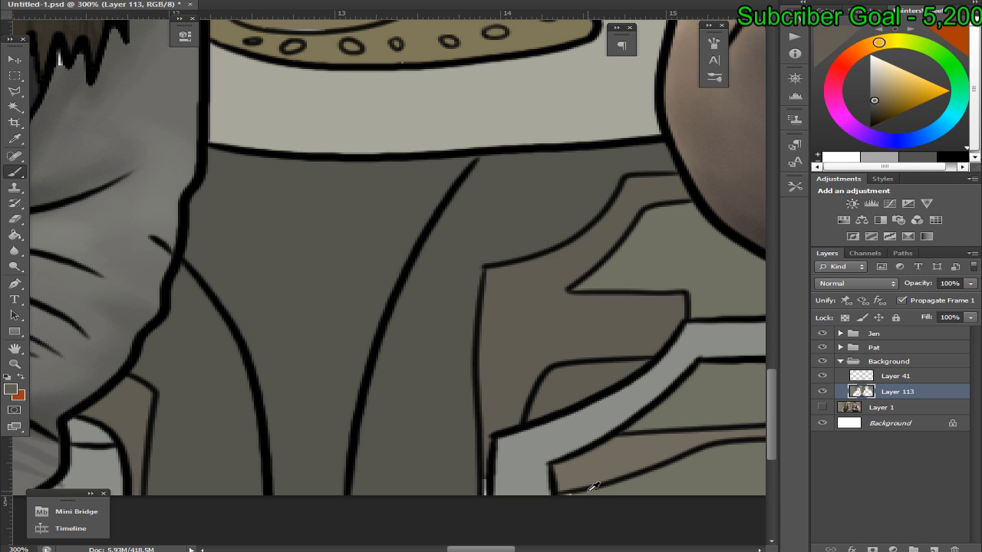
{"action": "left_click", "coordinate": [568, 494], "text": "alt"}
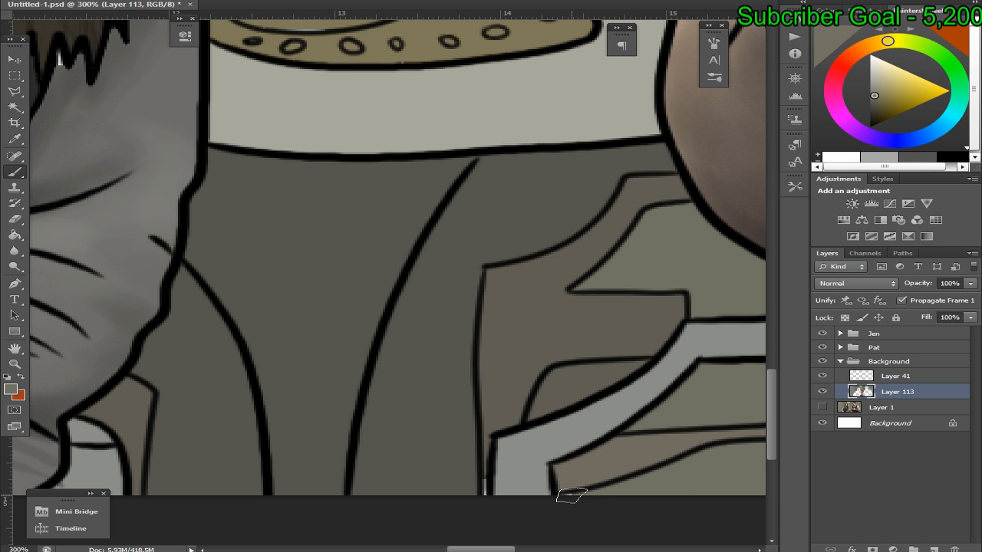
{"action": "left_click", "coordinate": [495, 433], "text": "alt"}
{"action": "mouse_move", "coordinate": [486, 477]}
{"action": "left_mouse_down"}
{"action": "mouse_move", "coordinate": [488, 505]}
{"action": "mouse_move", "coordinate": [481, 480]}
{"action": "mouse_move", "coordinate": [481, 500]}
{"action": "mouse_move", "coordinate": [476, 473]}
{"action": "left_mouse_up"}
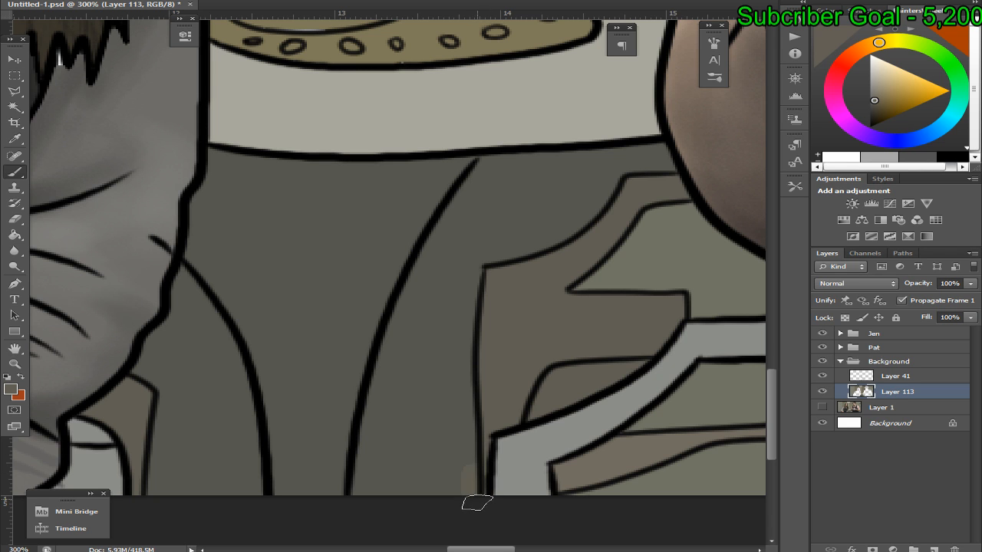
{"action": "left_click", "coordinate": [471, 458], "text": "alt"}
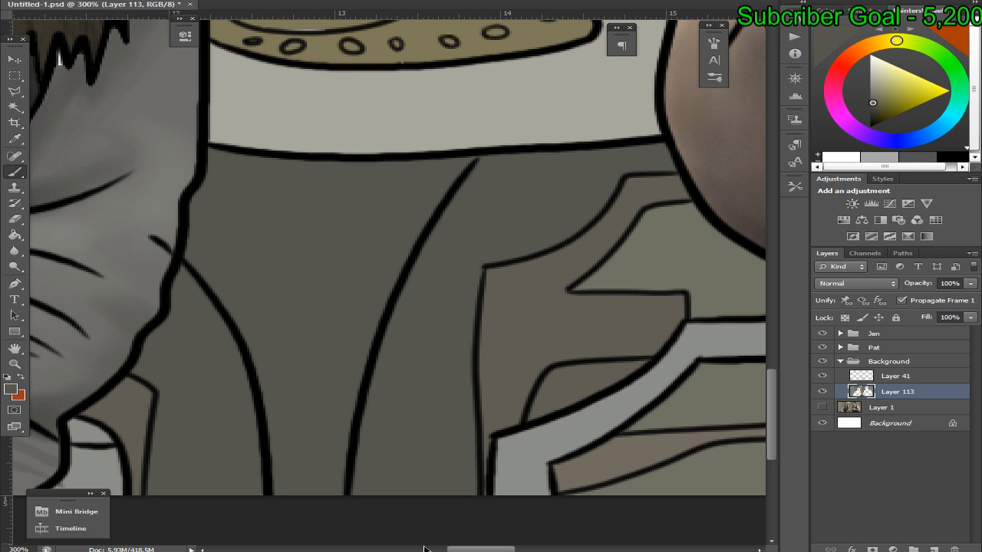
Fill the white gap above the woman's hand with grey sampled from the reference photo on Layer 1, and hide that layer
{"action": "left_click_drag", "start_coordinate": [426, 549], "coordinate": [337, 546]}
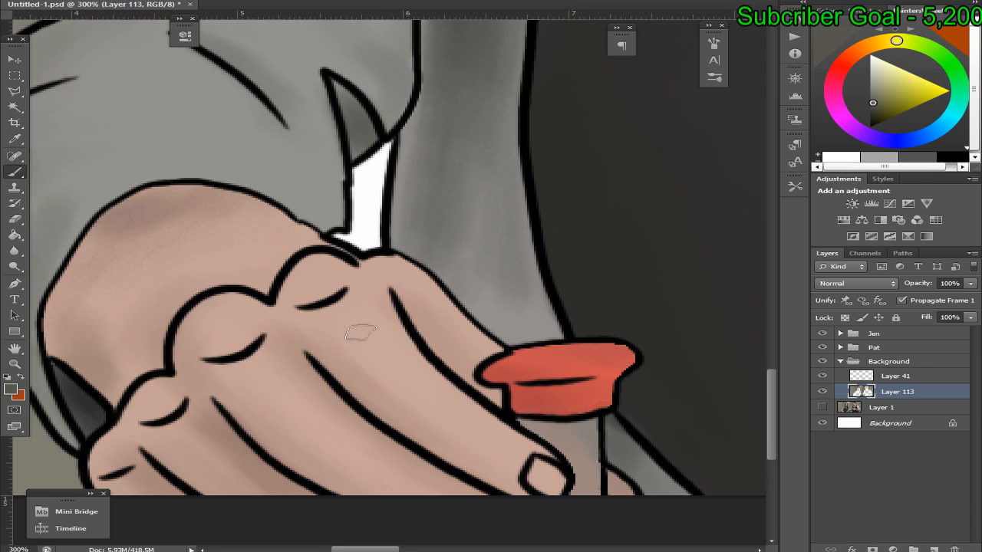
{"action": "scroll", "coordinate": [773, 389], "scroll_direction": "up", "scroll_amount": 3}
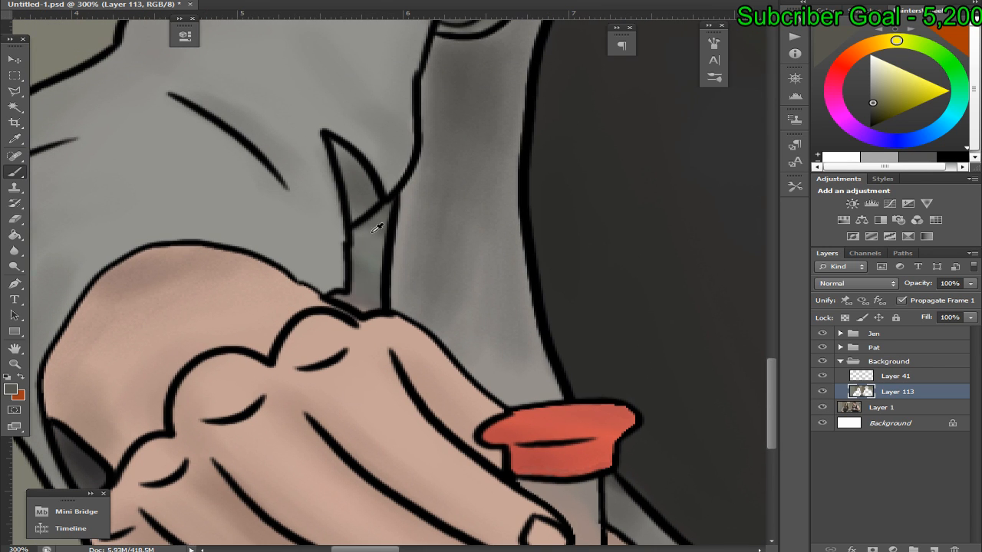
{"action": "left_click", "coordinate": [376, 221], "text": "alt"}
{"action": "left_click", "coordinate": [822, 407]}
{"action": "mouse_move", "coordinate": [337, 247]}
{"action": "left_mouse_down"}
{"action": "mouse_move", "coordinate": [380, 209]}
{"action": "mouse_move", "coordinate": [368, 268]}
{"action": "mouse_move", "coordinate": [361, 258]}
{"action": "mouse_move", "coordinate": [357, 293]}
{"action": "mouse_move", "coordinate": [345, 293]}
{"action": "mouse_move", "coordinate": [376, 307]}
{"action": "left_mouse_up"}
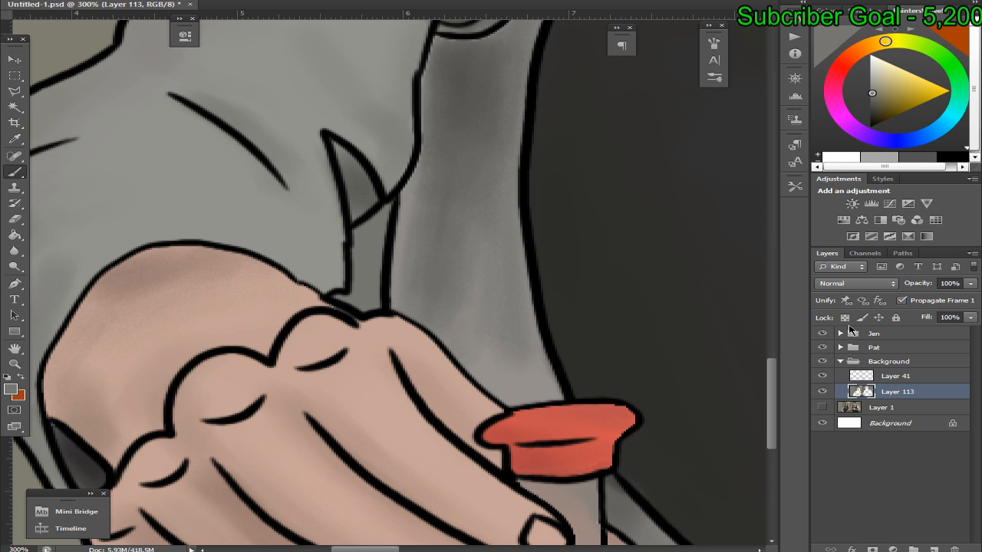
Touch up the wall beside the upper corner of the brown panel with grey-green sampled from the wall
{"action": "left_click_drag", "start_coordinate": [772, 379], "coordinate": [755, 107]}
{"action": "left_click", "coordinate": [266, 107], "text": "alt"}
{"action": "left_click_drag", "start_coordinate": [303, 98], "coordinate": [307, 163]}
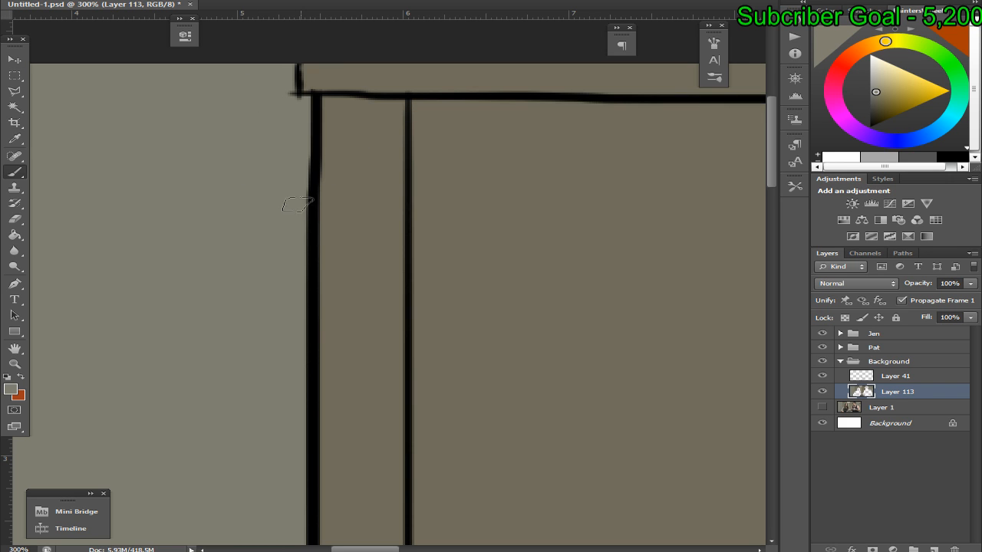
Paint over the white sliver along the pillar's edge below the lamp with the pillar's beige
{"action": "left_click_drag", "start_coordinate": [771, 165], "coordinate": [759, 115]}
{"action": "scroll", "coordinate": [398, 398], "scroll_direction": "right", "scroll_amount": 10}
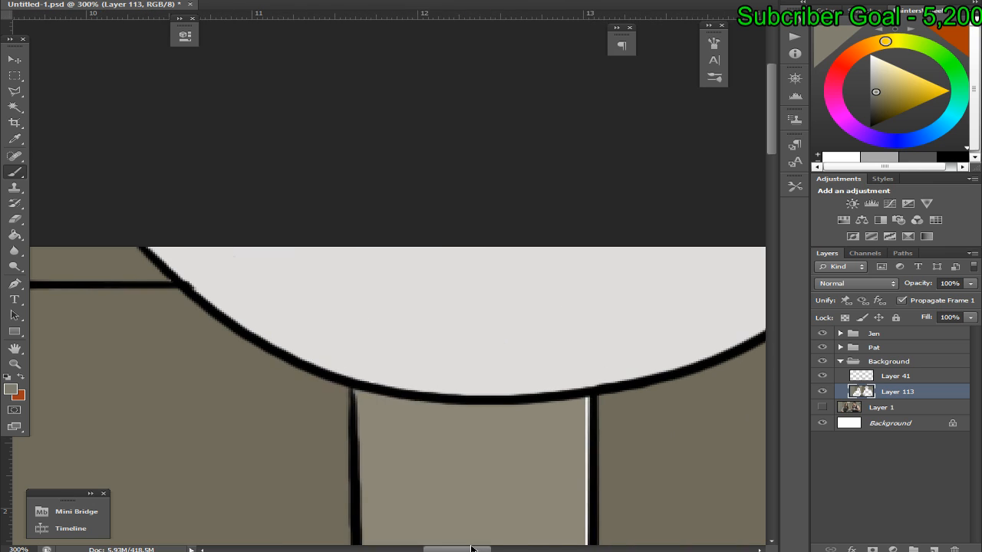
{"action": "left_click_drag", "start_coordinate": [773, 138], "coordinate": [742, 189]}
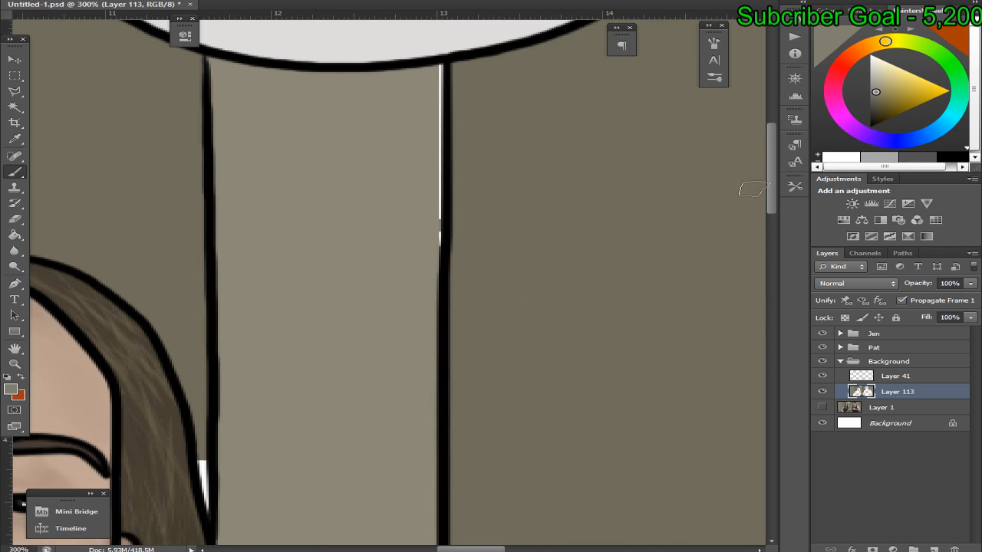
{"action": "left_click_drag", "start_coordinate": [439, 69], "coordinate": [440, 224]}
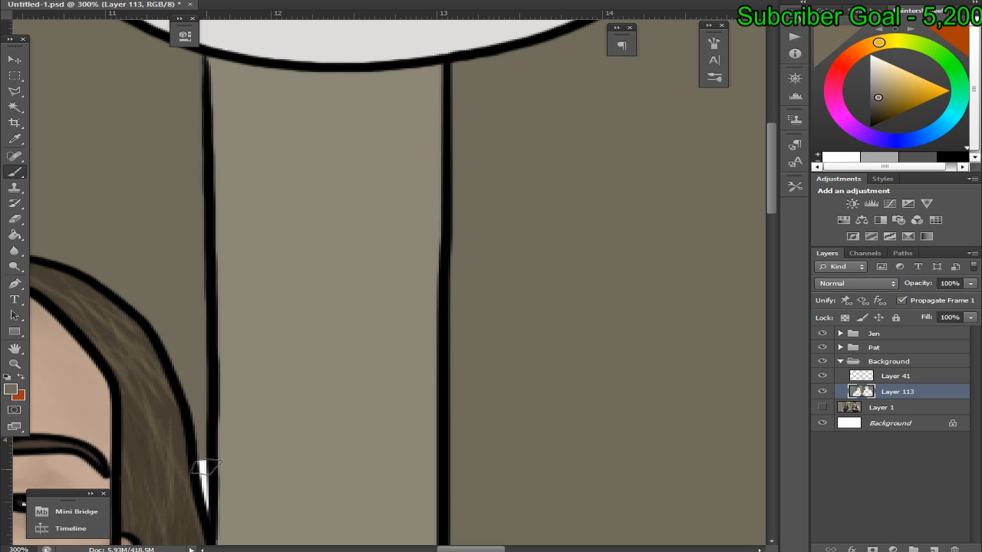
Fill the gap between the woman's hair and the pillar, clean up the pillar overspill, and cover the white sliver beneath the jug with plate brown
{"action": "left_click_drag", "start_coordinate": [205, 456], "coordinate": [212, 509]}
{"action": "left_click", "coordinate": [258, 457], "text": "alt"}
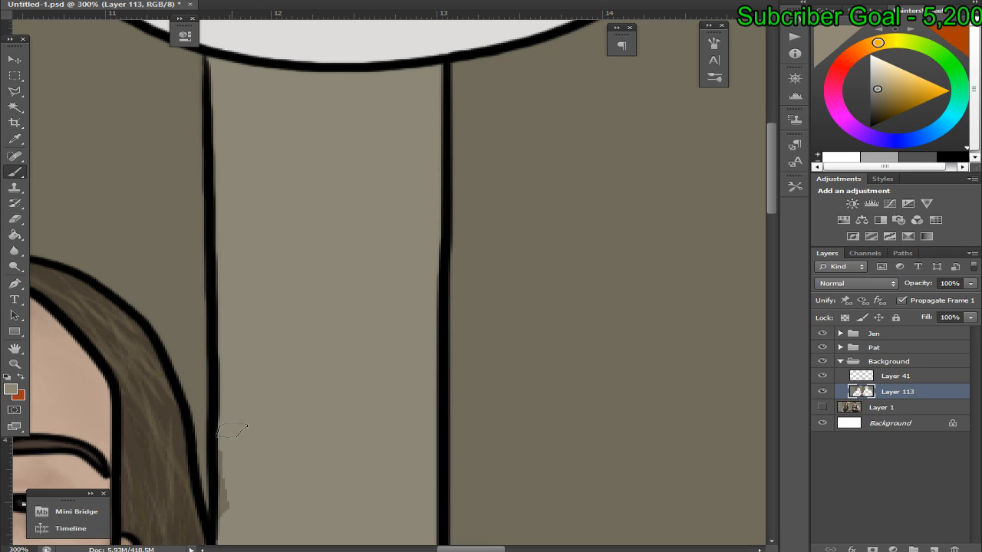
{"action": "left_click_drag", "start_coordinate": [221, 433], "coordinate": [221, 508]}
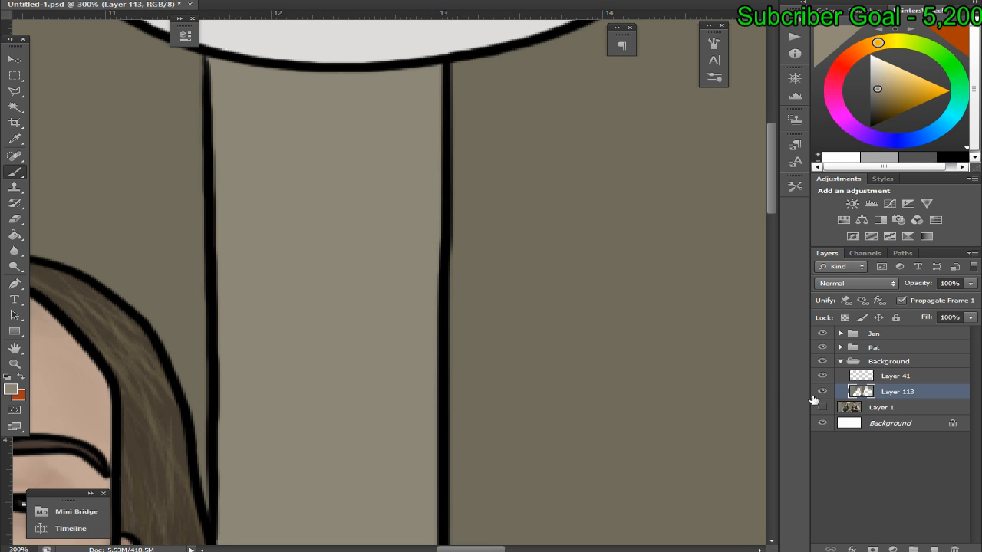
{"action": "left_click_drag", "start_coordinate": [771, 189], "coordinate": [745, 386]}
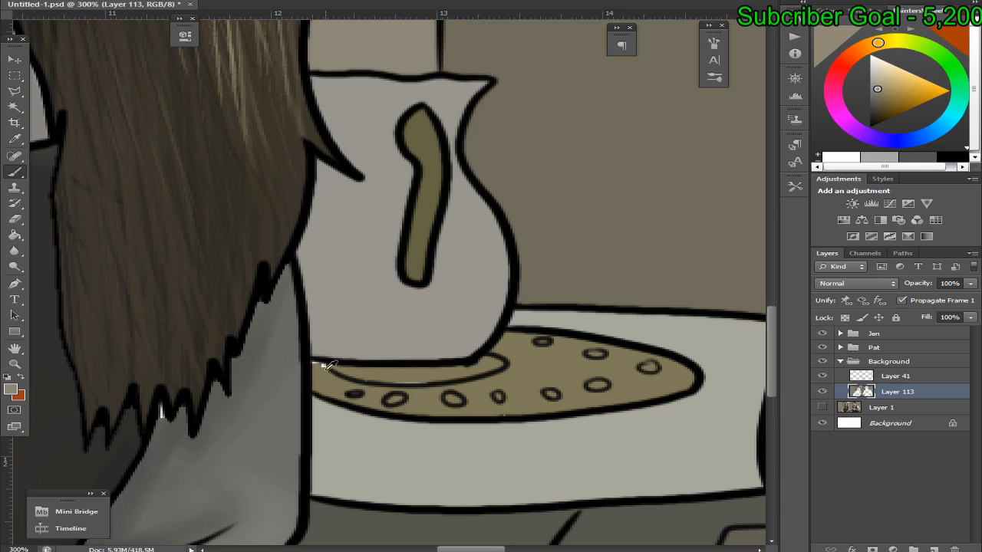
{"action": "left_click", "coordinate": [328, 365], "text": "alt"}
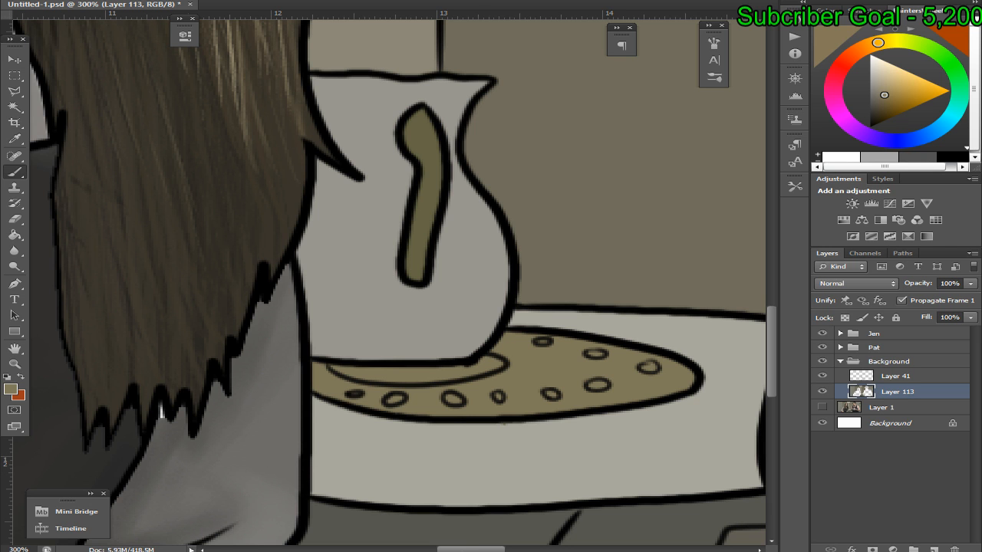
Paint over the white slivers around the octagonal mirror with colours sampled from the wall, the mirror glass and the frame
{"action": "left_click_drag", "start_coordinate": [476, 549], "coordinate": [682, 526]}
{"action": "scroll", "coordinate": [753, 447], "scroll_direction": "up", "scroll_amount": 10}
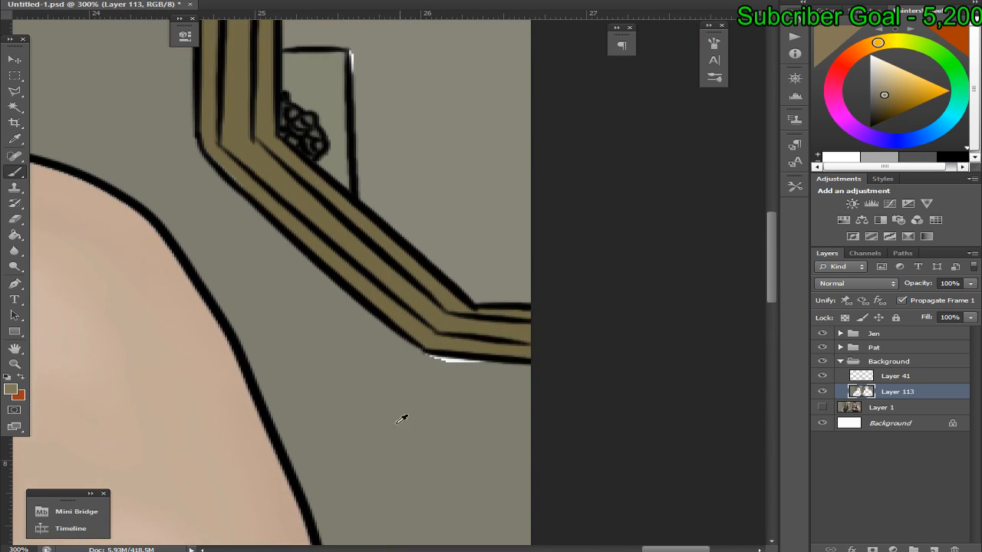
{"action": "left_click", "coordinate": [431, 361], "text": "alt"}
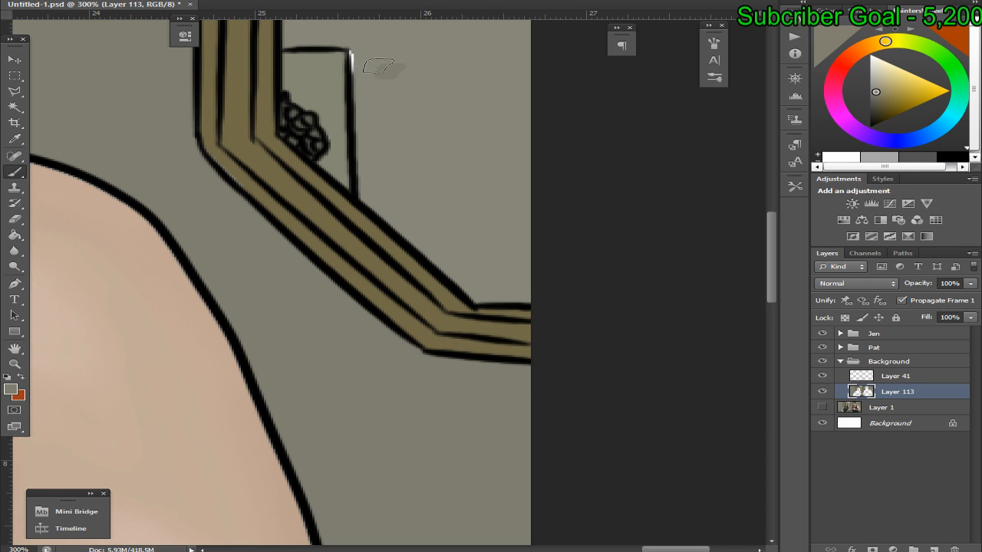
{"action": "left_click", "coordinate": [352, 55], "text": "alt"}
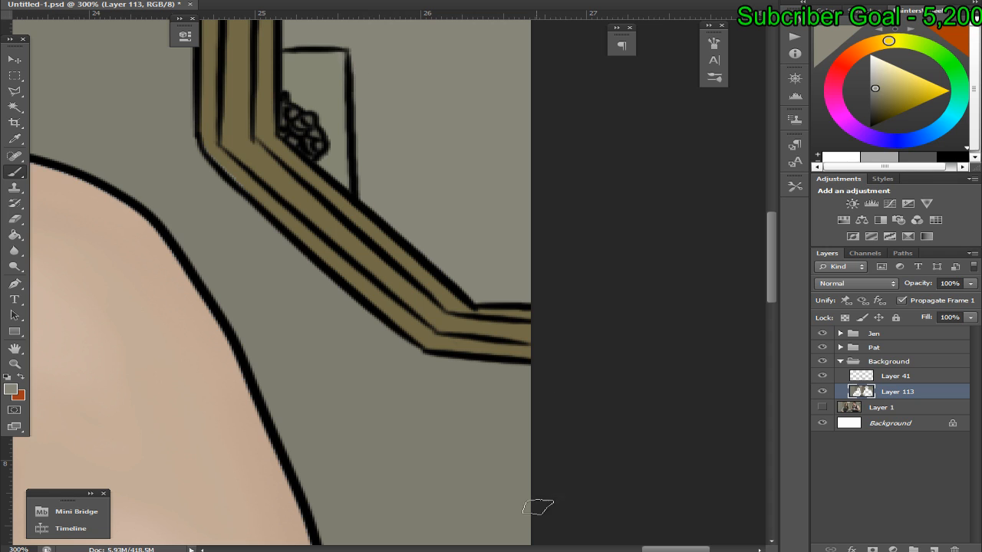
{"action": "left_click_drag", "start_coordinate": [661, 549], "coordinate": [644, 547]}
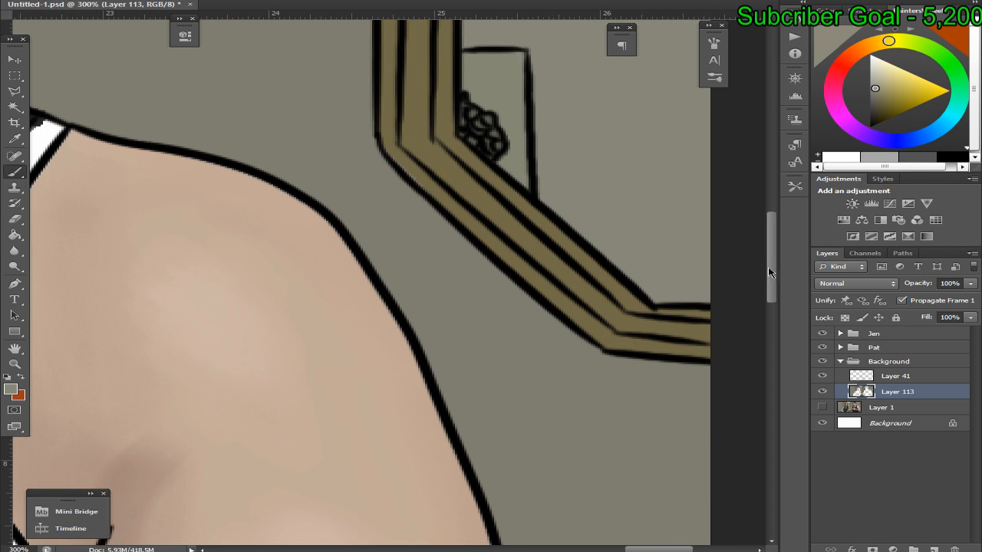
{"action": "left_click_drag", "start_coordinate": [770, 273], "coordinate": [770, 182]}
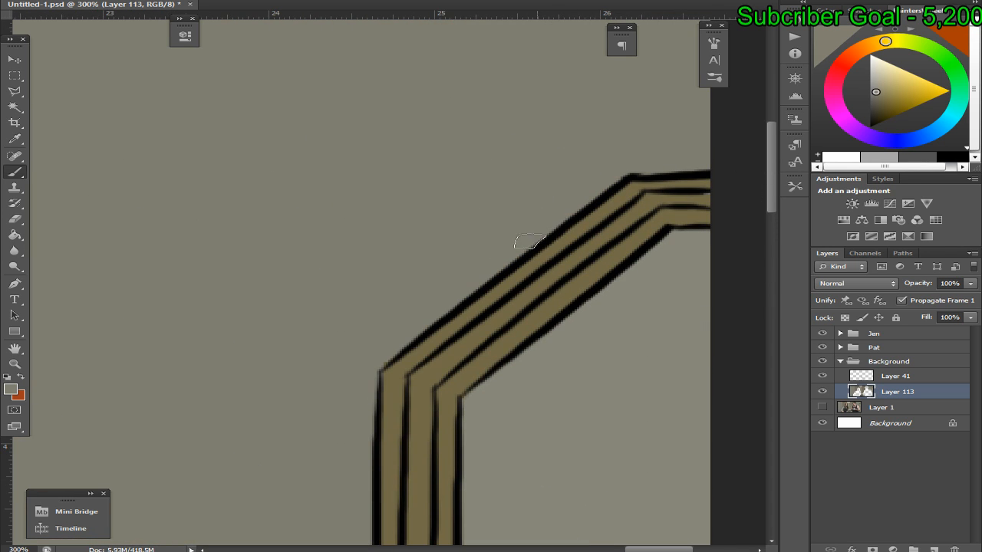
{"action": "left_click", "coordinate": [700, 191], "text": "alt"}
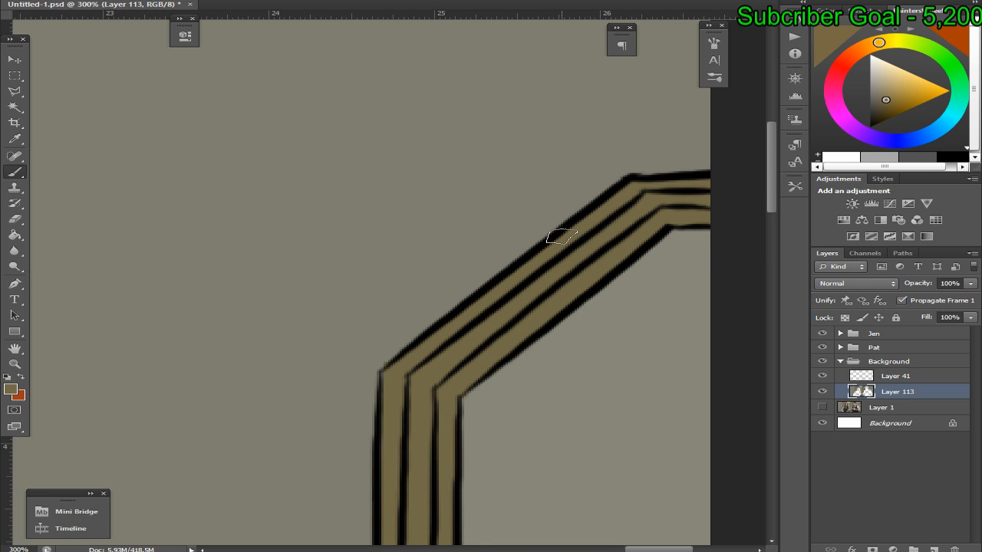
Touch up the wall beside the man's hair and above the woman's head with the wall colours sampled there
{"action": "key", "text": "ctrl+0"}
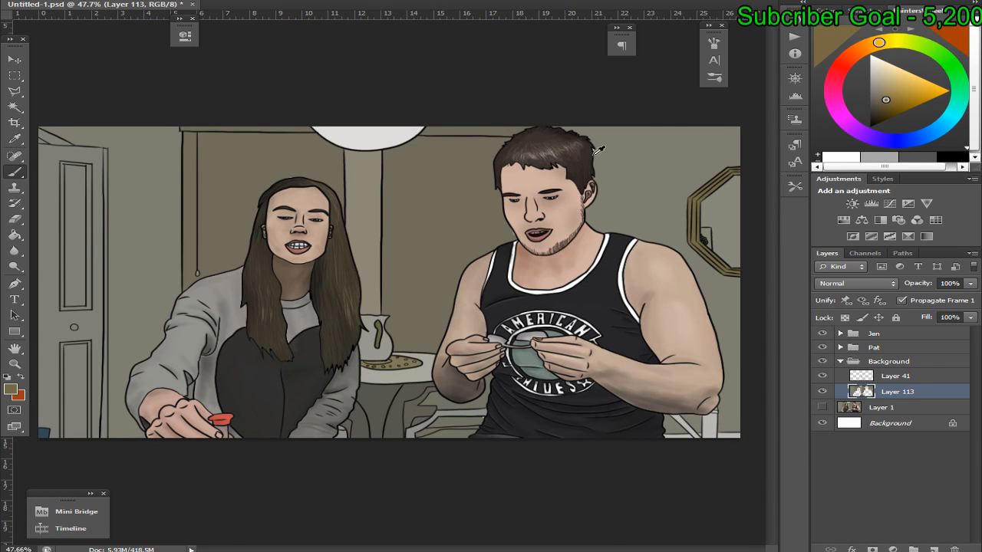
{"action": "left_click", "coordinate": [595, 150], "text": "alt"}
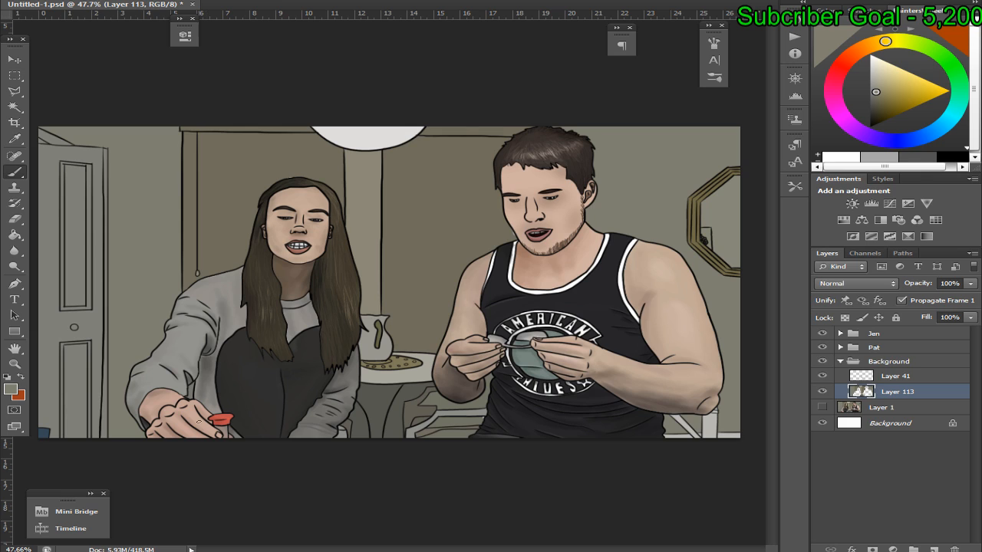
{"action": "left_click", "coordinate": [291, 178], "text": "alt"}
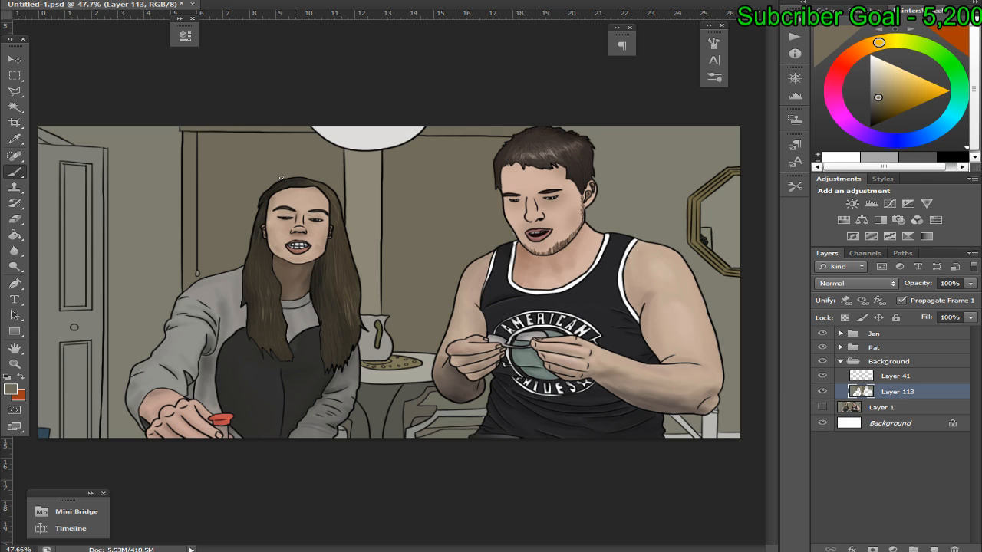
Locate the white speck among the woman's hair tips, and select Layer 106 in the Right ARm group of Jen's Clothes
{"action": "left_click", "coordinate": [839, 333]}
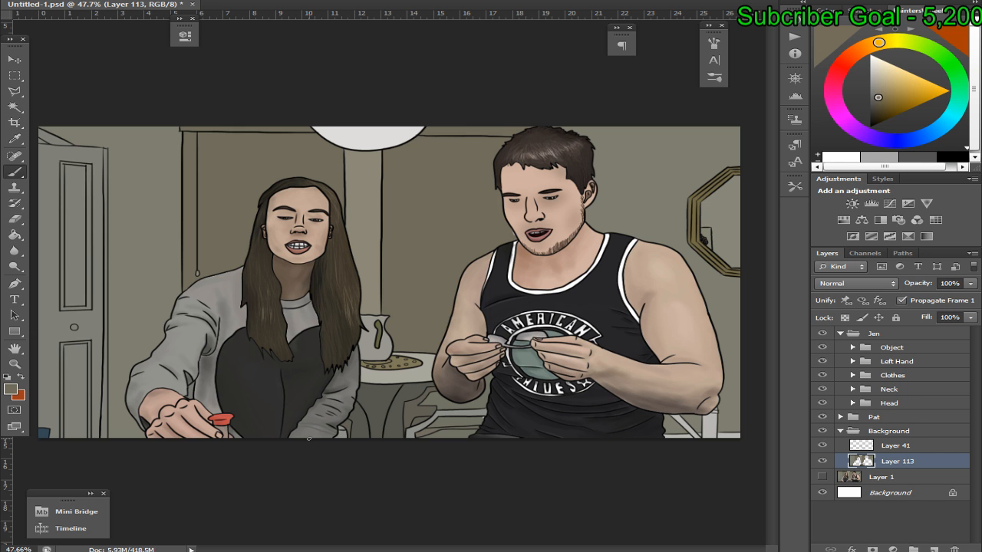
{"action": "key", "text": "ctrl+plus"}
{"action": "key", "text": "ctrl+plus"}
{"action": "key", "text": "ctrl+plus"}
{"action": "key", "text": "ctrl+plus"}
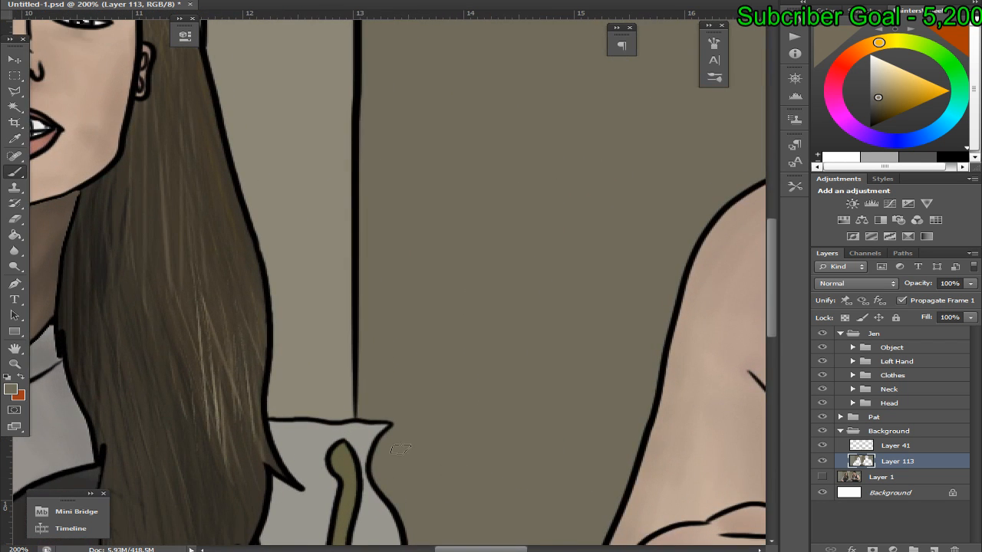
{"action": "left_click_drag", "start_coordinate": [482, 543], "coordinate": [463, 543]}
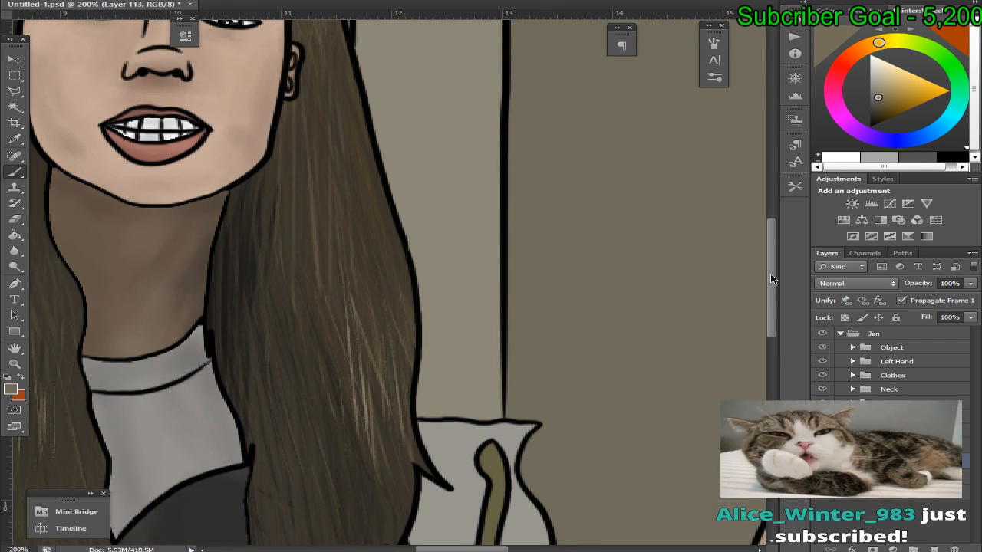
{"action": "left_click_drag", "start_coordinate": [773, 293], "coordinate": [776, 324]}
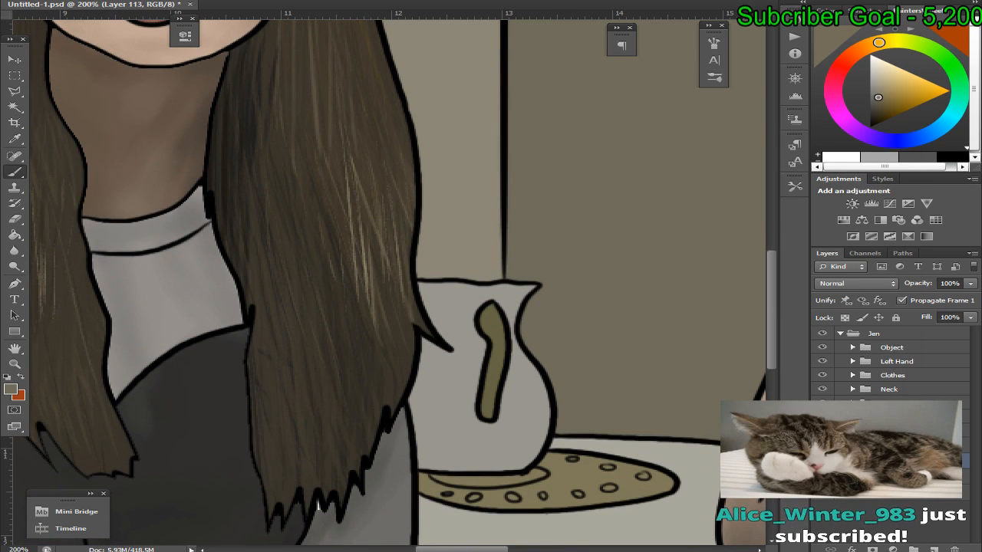
{"action": "key", "text": "alt+Tab"}
{"action": "key", "text": "alt+Tab"}
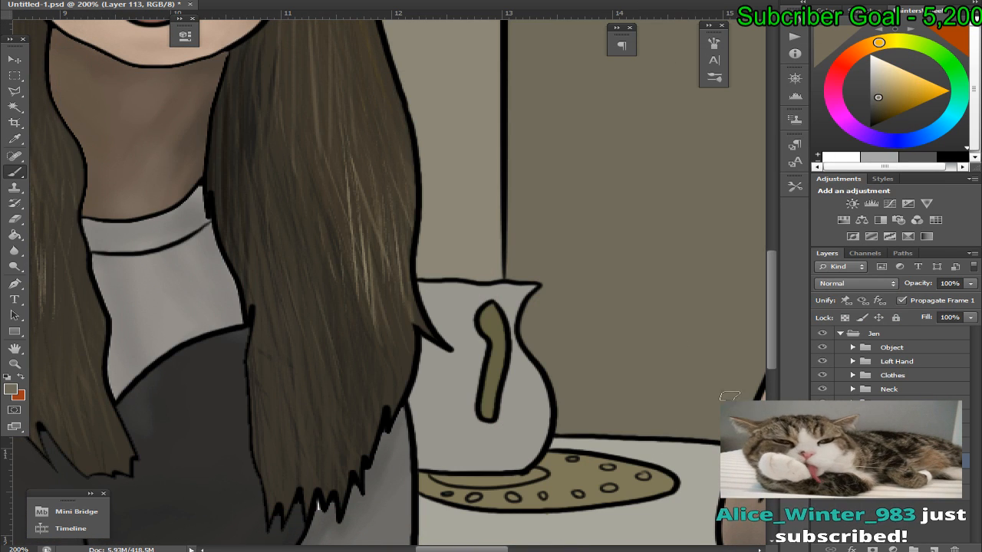
{"action": "left_click_drag", "start_coordinate": [775, 351], "coordinate": [775, 362]}
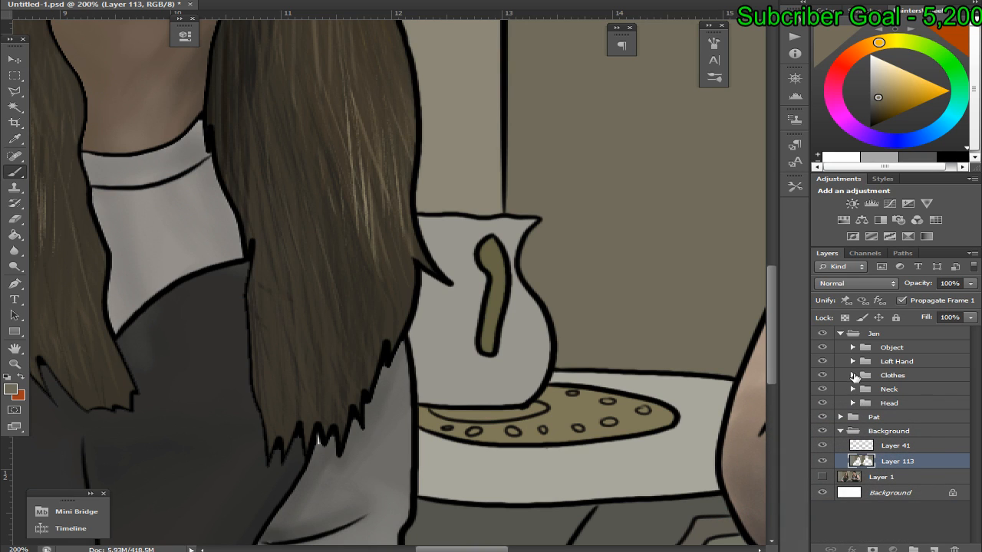
{"action": "left_click", "coordinate": [852, 375]}
{"action": "left_click", "coordinate": [865, 404]}
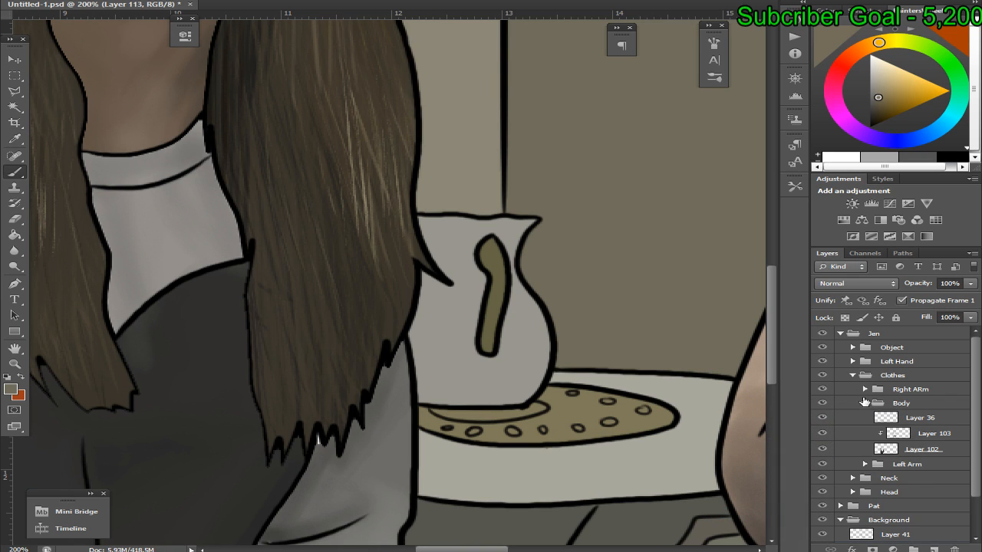
{"action": "left_click", "coordinate": [865, 403]}
{"action": "left_click", "coordinate": [865, 389]}
{"action": "left_click", "coordinate": [930, 453]}
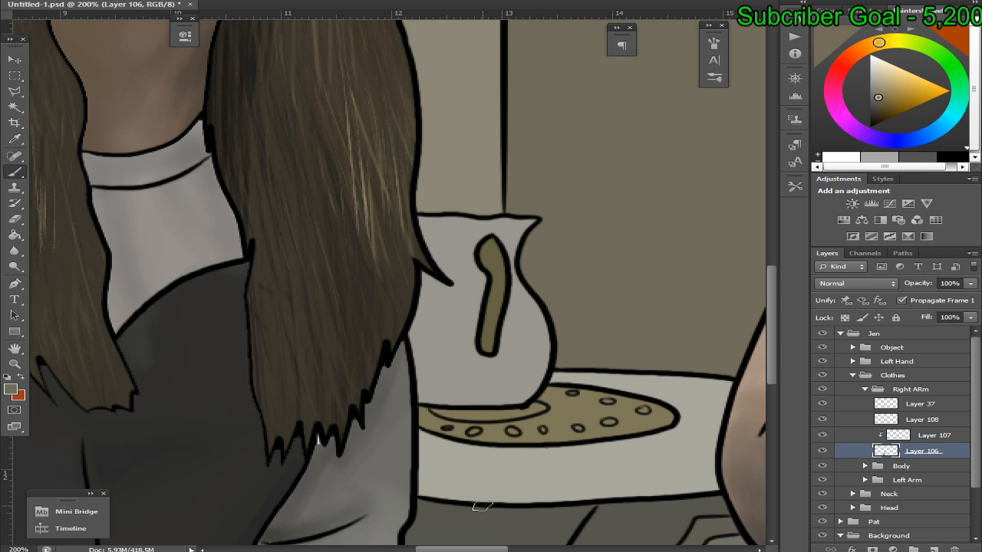
Try to paint over the white speck at the woman's hair tips with sampled grey, and collapse the Right ARm group
{"action": "left_click", "coordinate": [317, 446], "text": "alt"}
{"action": "left_click_drag", "start_coordinate": [318, 447], "coordinate": [341, 460]}
{"action": "key", "text": "ctrl+z"}
{"action": "key", "text": "ctrl+0"}
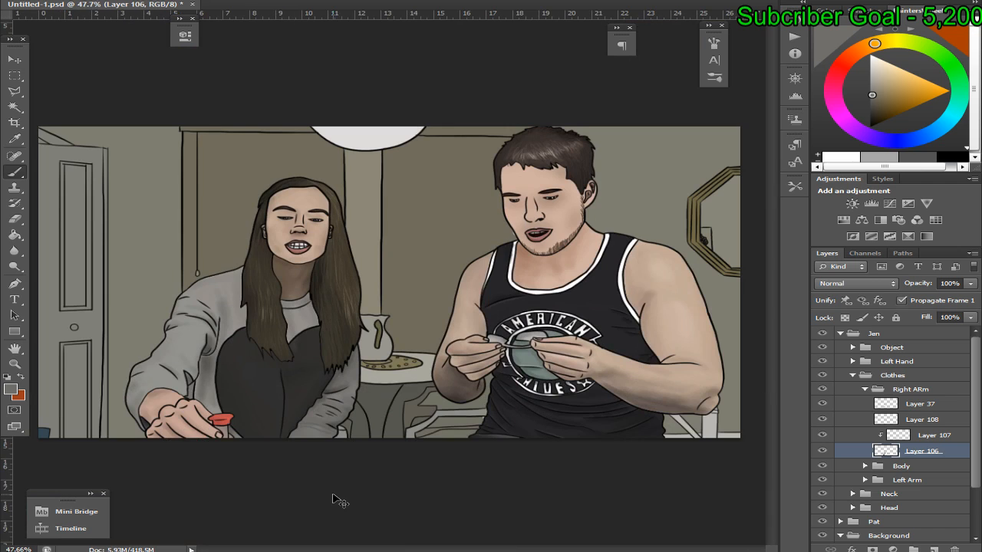
{"action": "left_click", "coordinate": [864, 388]}
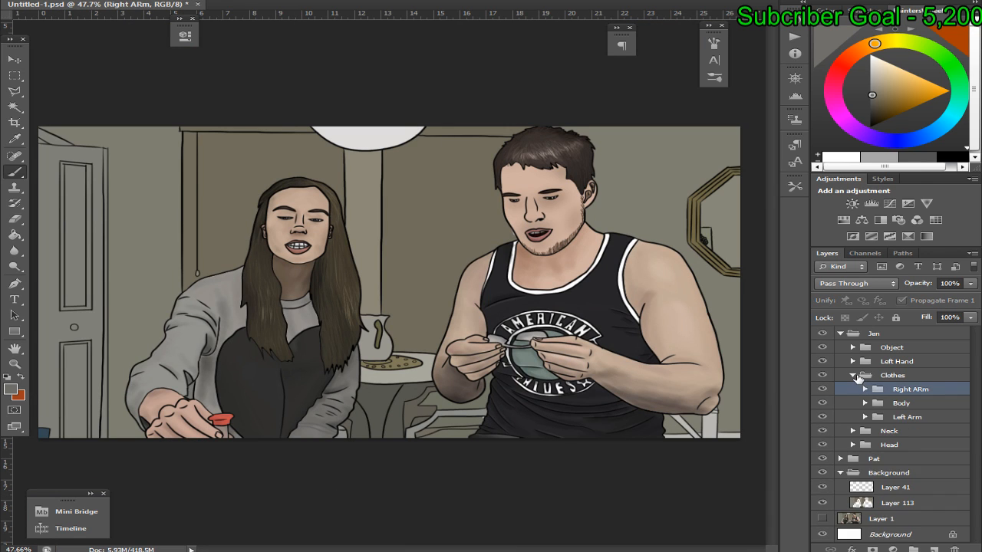
Collapse the Clothes and Jen groups, and sample the wall colour beside the man with Layer 113 selected
{"action": "left_click", "coordinate": [852, 375]}
{"action": "left_click", "coordinate": [843, 333]}
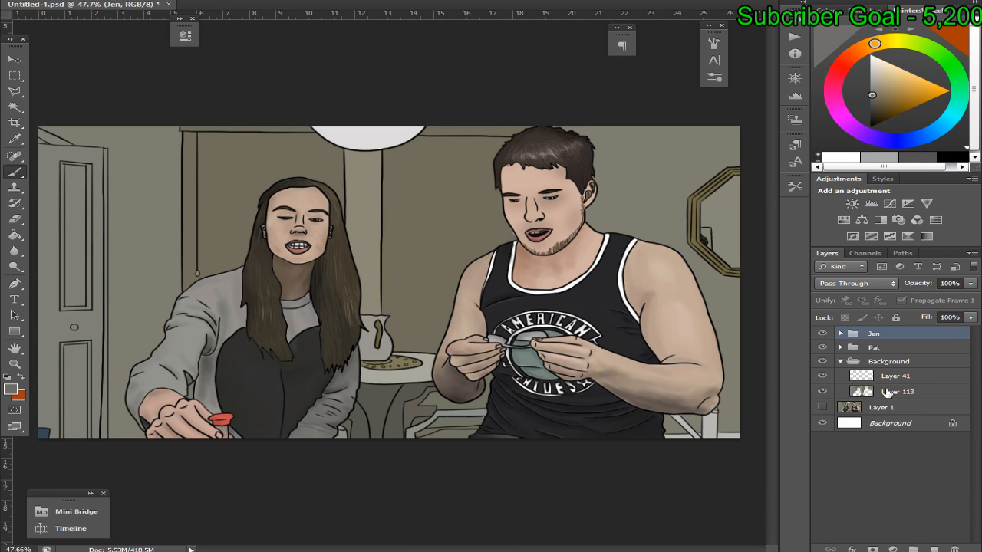
{"action": "left_click", "coordinate": [852, 393]}
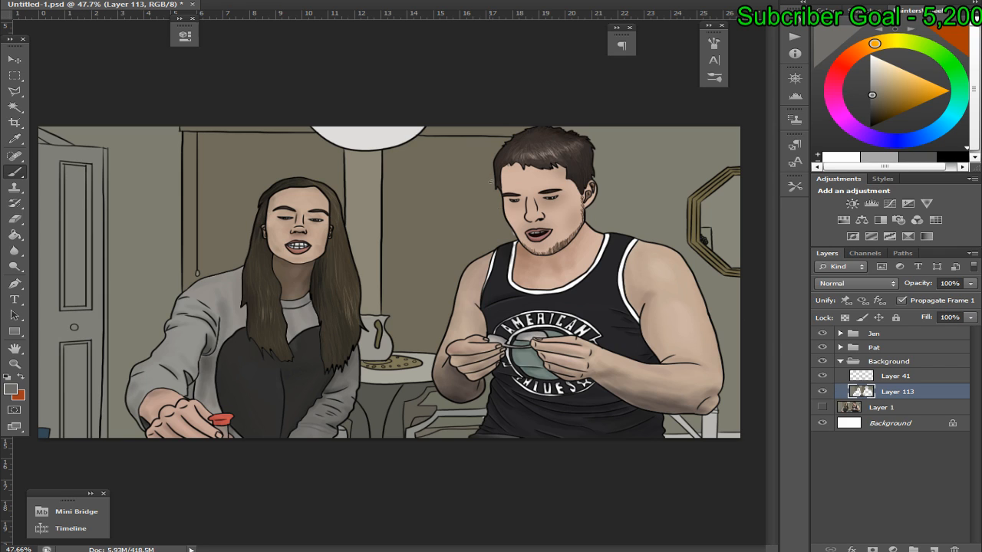
{"action": "left_click", "coordinate": [502, 219], "text": "alt"}
{"action": "left_click", "coordinate": [484, 413], "text": "alt"}
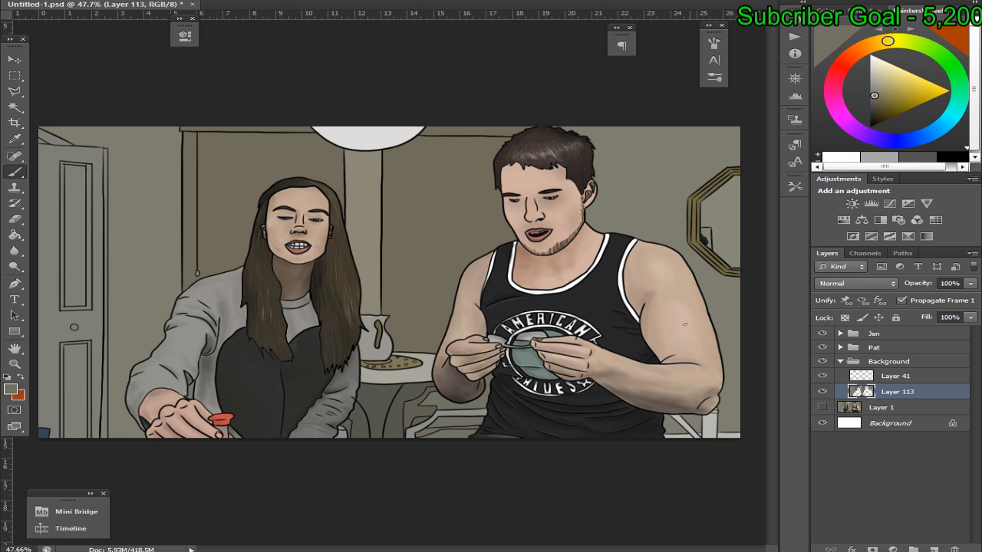
Switch to OBS to check the stream and its subscriber alerts, and return to the drawing in Photoshop
{"action": "key", "text": "alt+Tab"}
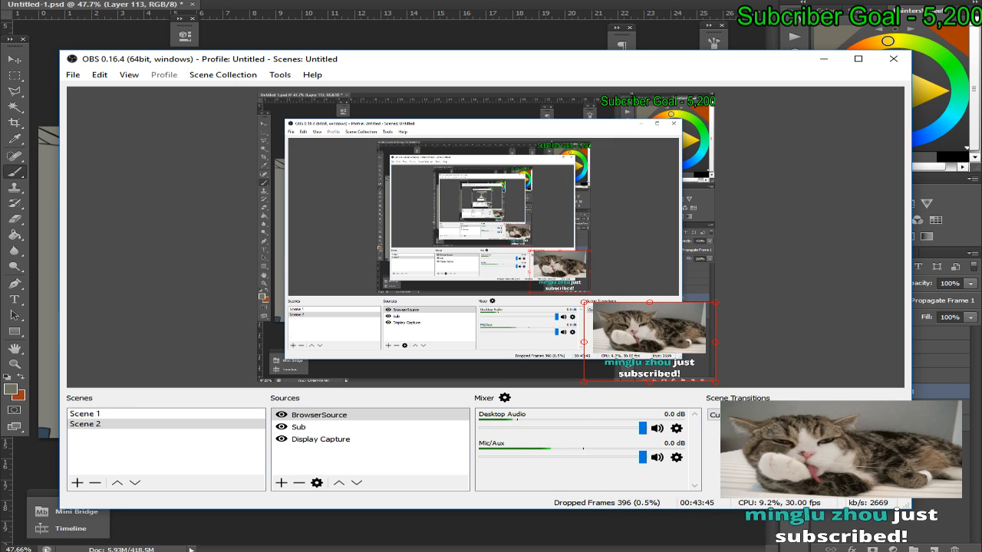
{"action": "key", "text": "alt+Tab"}
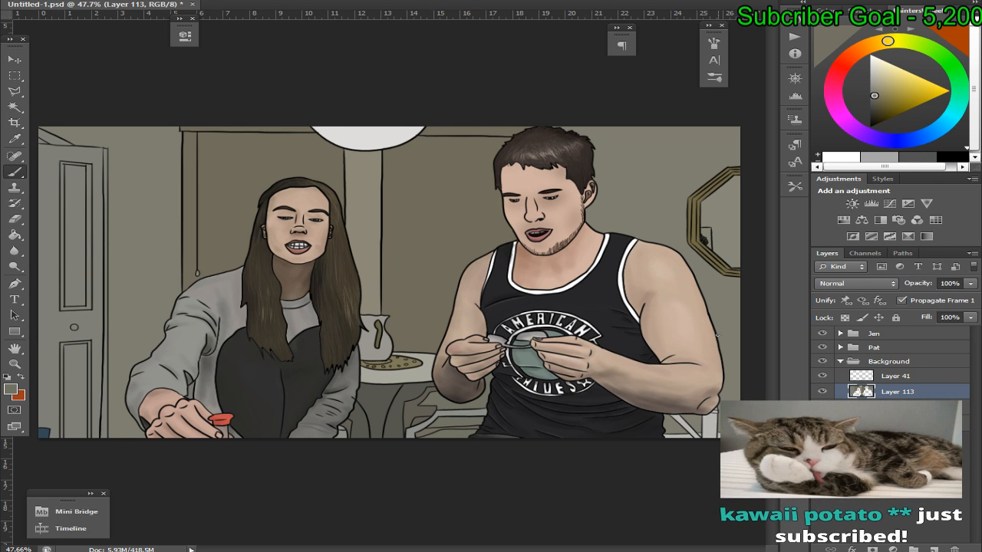
{"action": "key", "text": "alt+Tab"}
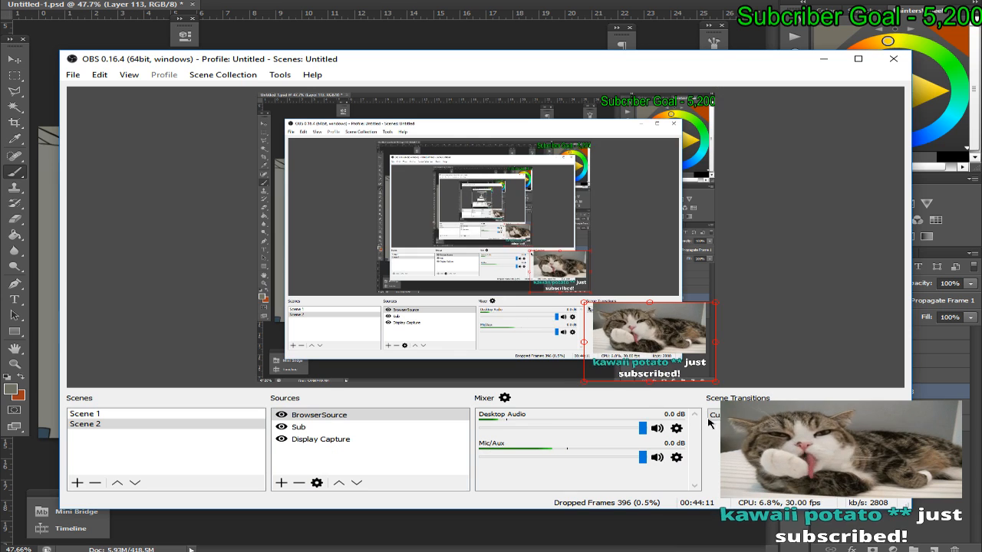
{"action": "key", "text": "alt+Tab"}
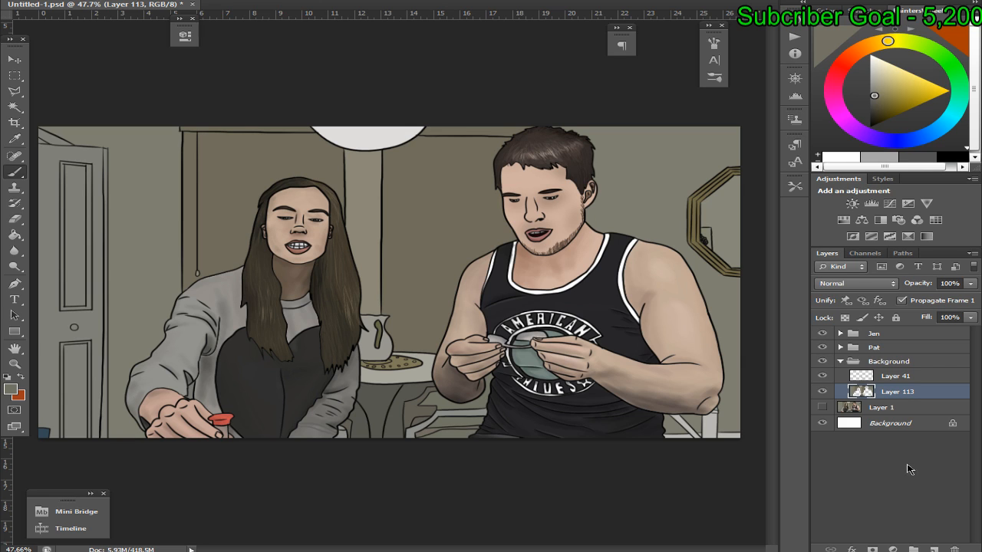
Add a new layer above Layer 113 in the Background group, and reveal the Layer 1 reference photo in place of Layer 113
{"action": "left_click", "coordinate": [934, 549]}
{"action": "left_click", "coordinate": [823, 423]}
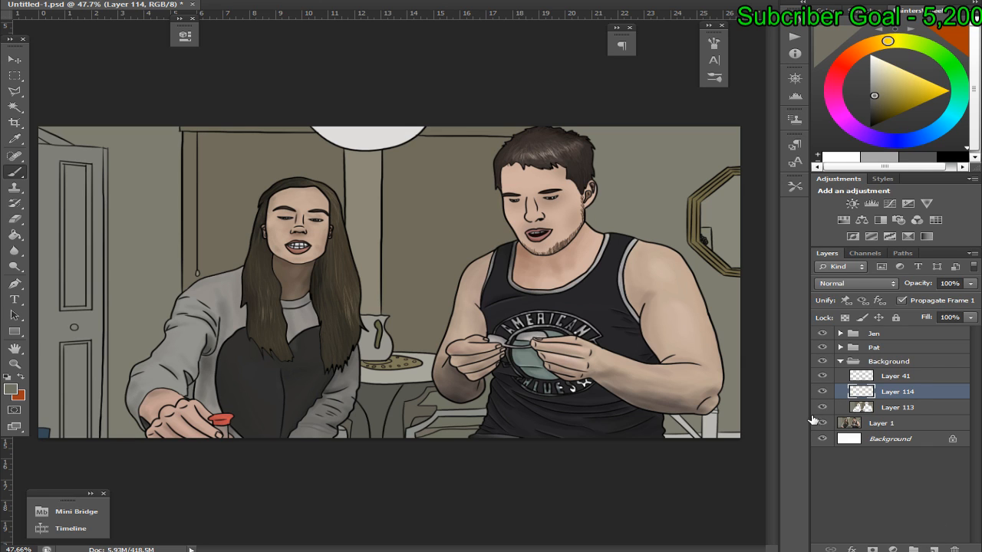
{"action": "left_click", "coordinate": [823, 423]}
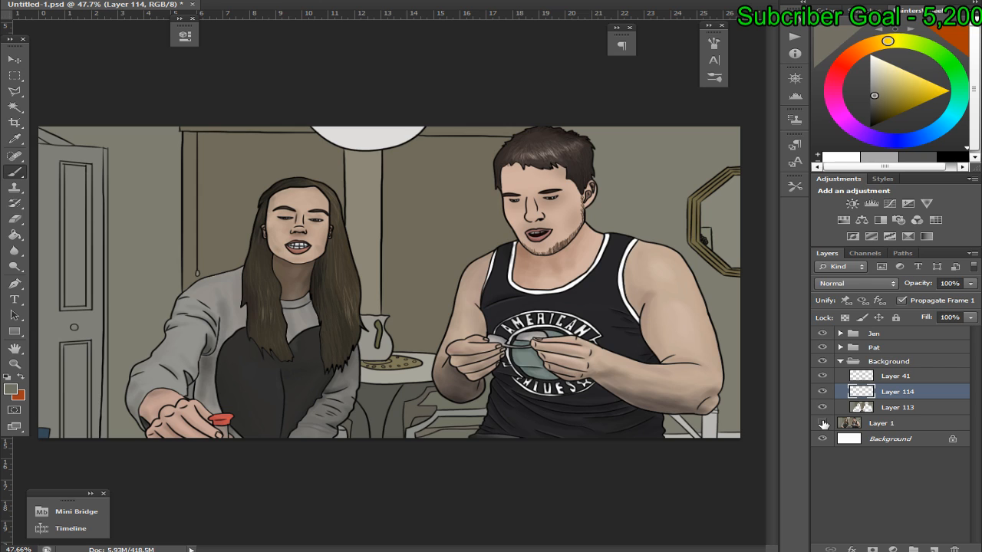
{"action": "left_click", "coordinate": [823, 423]}
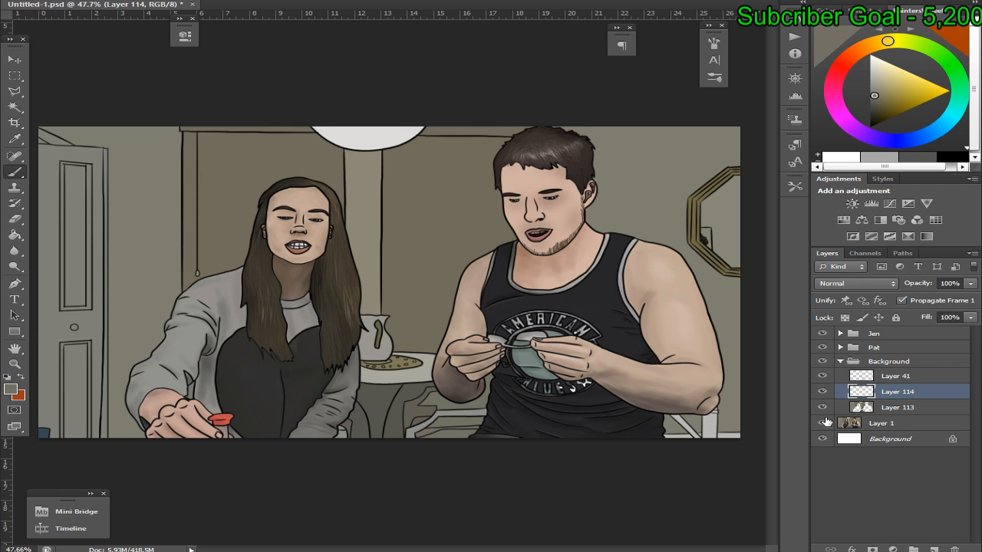
{"action": "left_click", "coordinate": [824, 423]}
{"action": "left_click", "coordinate": [824, 423]}
{"action": "left_click", "coordinate": [823, 424]}
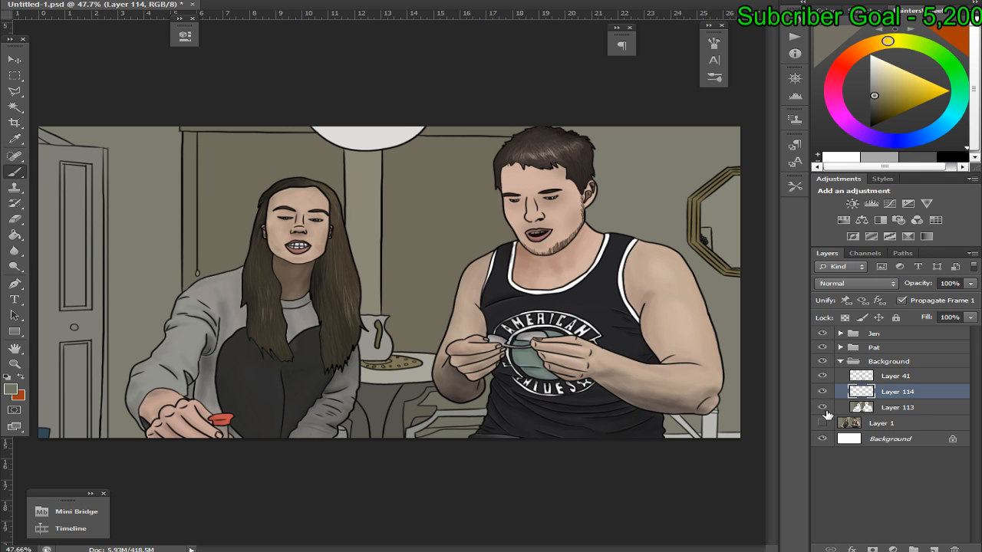
{"action": "left_click", "coordinate": [823, 407]}
{"action": "left_click", "coordinate": [823, 407]}
{"action": "left_click", "coordinate": [823, 407]}
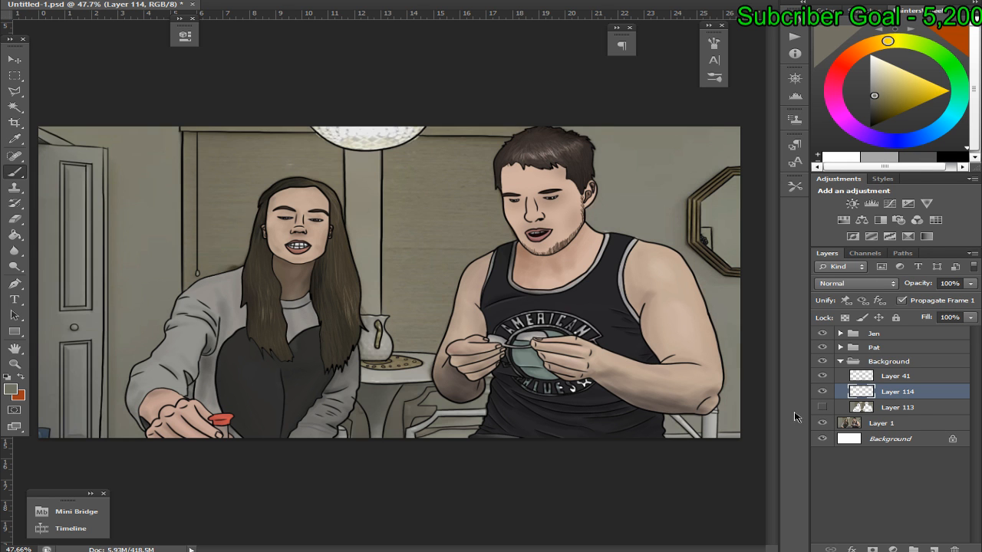
Set up the brush and pick a light grey paint colour for the jug and table area between the two people
{"action": "key", "text": "ctrl+plus"}
{"action": "key", "text": "ctrl+plus"}
{"action": "key", "text": "ctrl+plus"}
{"action": "key", "text": "ctrl+plus"}
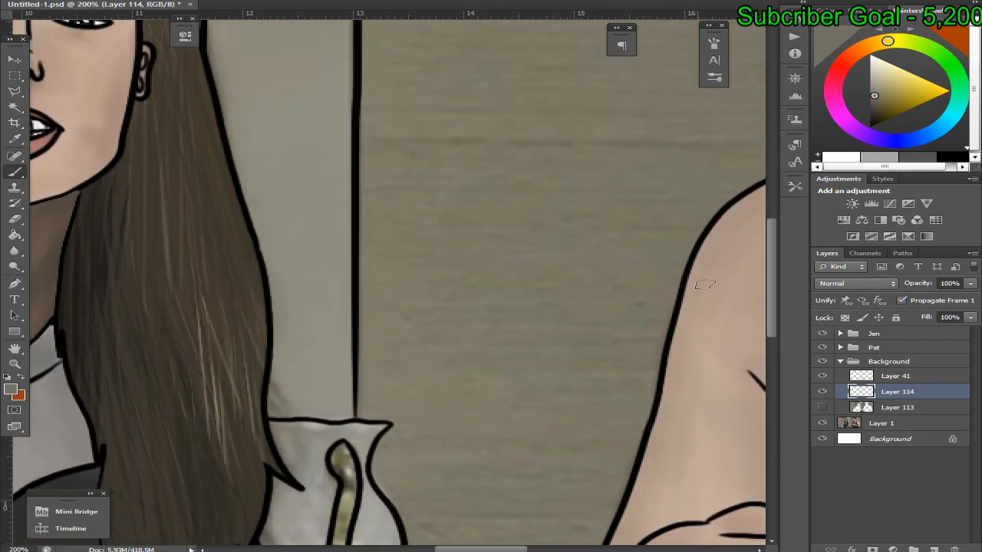
{"action": "scroll", "coordinate": [790, 302], "scroll_direction": "down", "scroll_amount": 5}
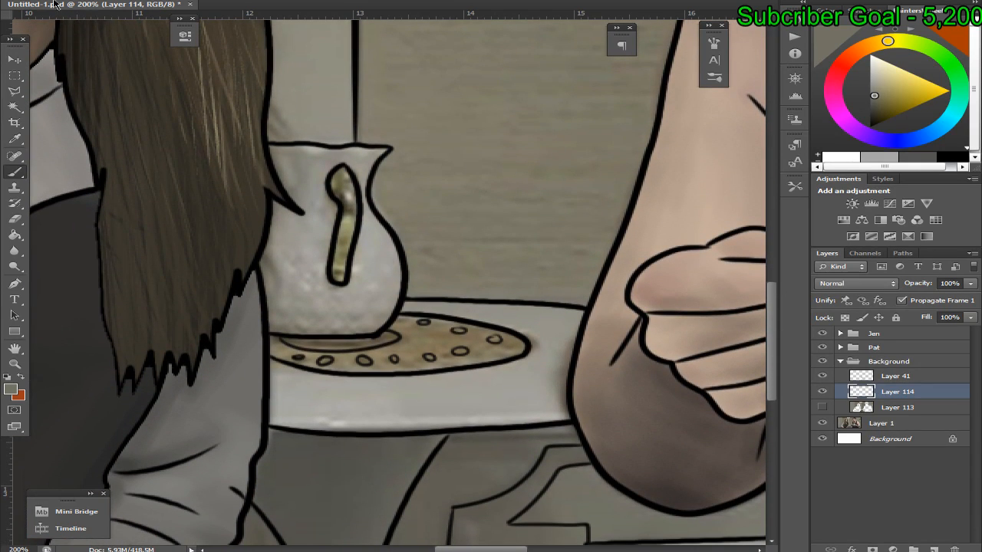
{"action": "left_click", "coordinate": [57, 4]}
{"action": "left_click", "coordinate": [102, 57]}
{"action": "key", "text": "Return"}
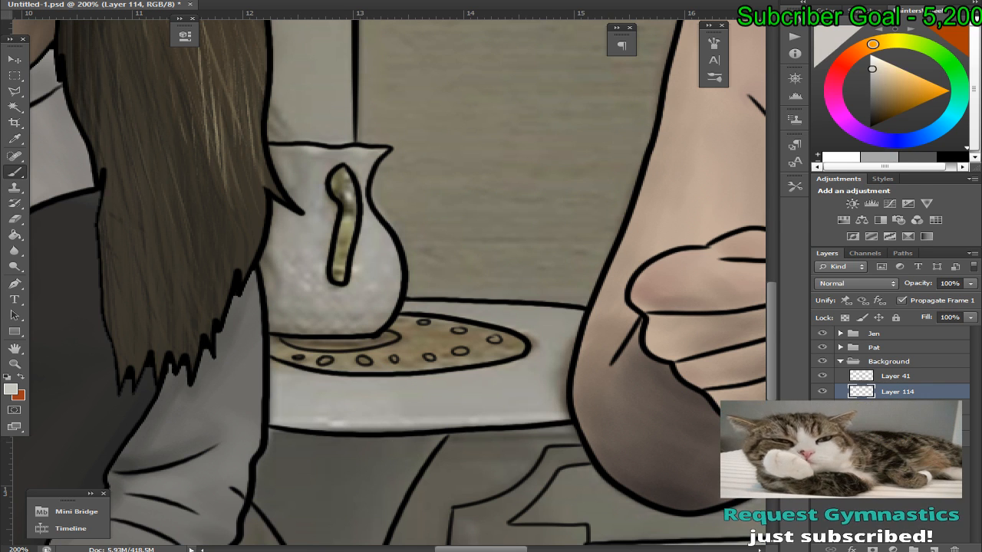
{"action": "key", "text": "alt+Tab"}
{"action": "key", "text": "alt+Tab"}
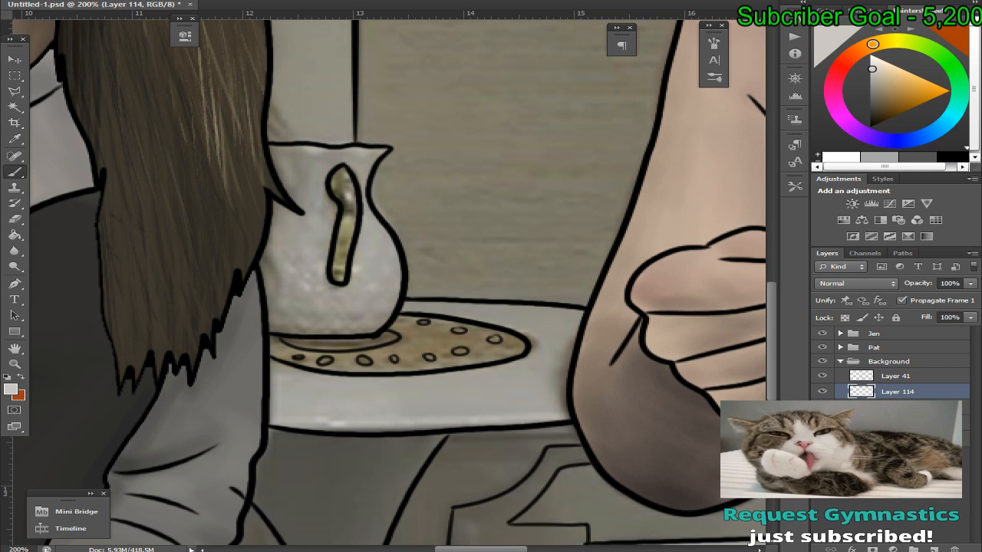
Clip Layer 114 to Layer 113 and brush a light grey highlight along the front of the tabletop
{"action": "key", "text": "ctrl+alt+g"}
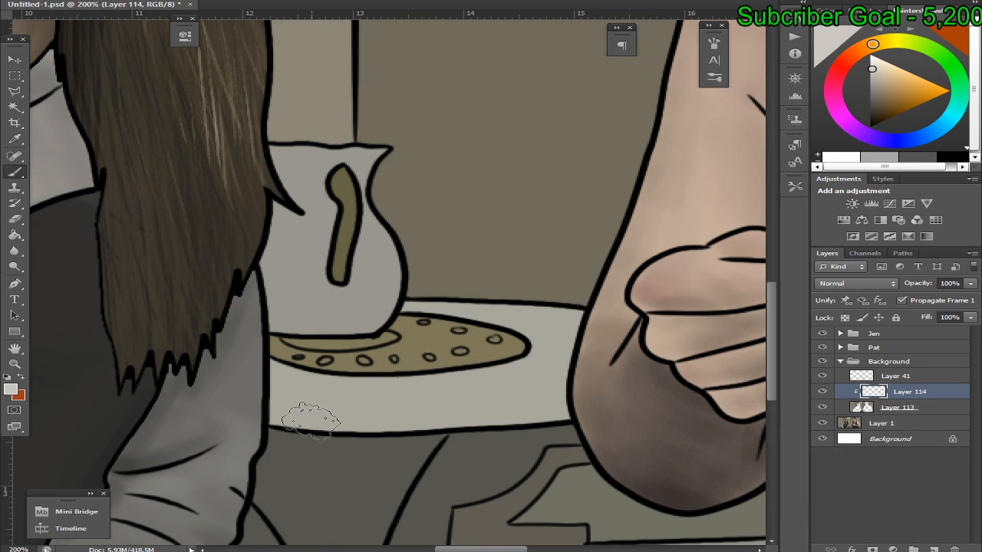
{"action": "mouse_move", "coordinate": [326, 414]}
{"action": "left_mouse_down"}
{"action": "mouse_move", "coordinate": [401, 405]}
{"action": "mouse_move", "coordinate": [322, 401]}
{"action": "mouse_move", "coordinate": [537, 411]}
{"action": "left_mouse_up"}
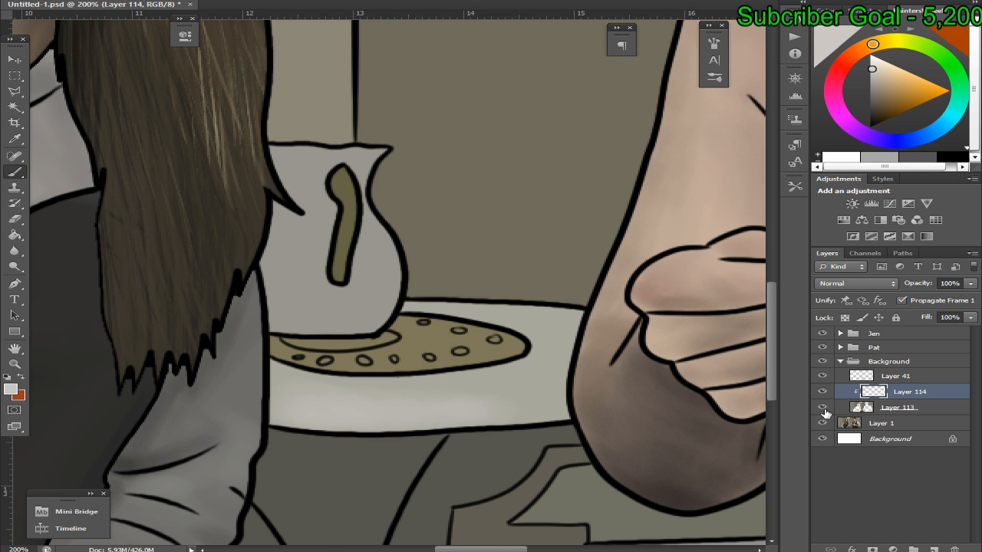
Sample grey-beige tones from the reference photo beneath Layer 113 and shade the tabletop beside the arm
{"action": "left_click", "coordinate": [822, 407]}
{"action": "left_click", "coordinate": [558, 362], "text": "alt"}
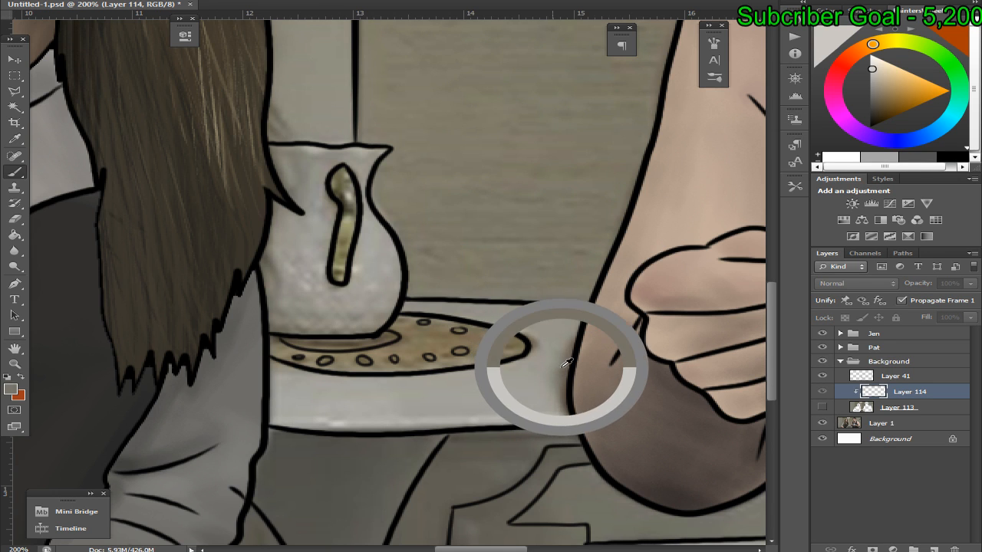
{"action": "left_click", "coordinate": [561, 363], "text": "alt"}
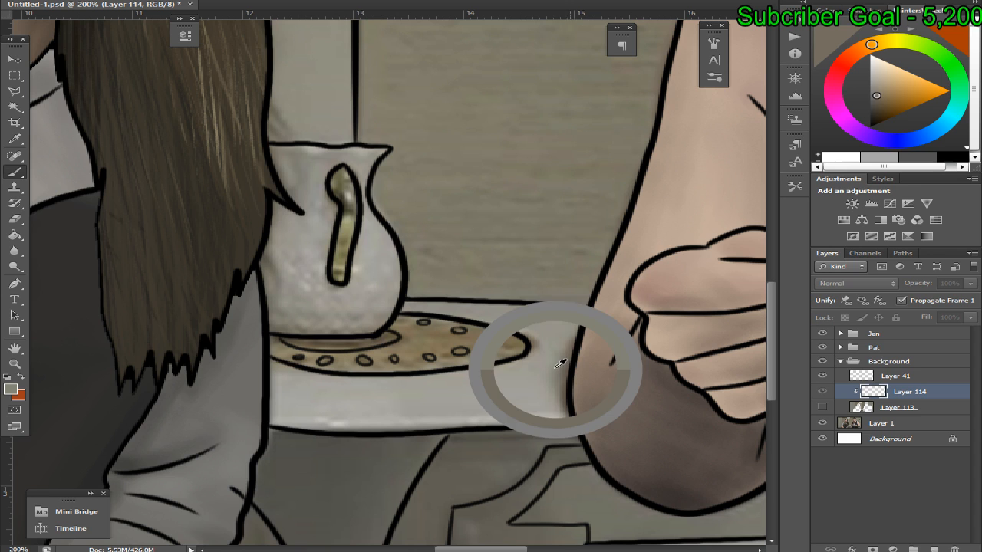
{"action": "left_click", "coordinate": [822, 408]}
{"action": "left_click_drag", "start_coordinate": [548, 325], "coordinate": [555, 387]}
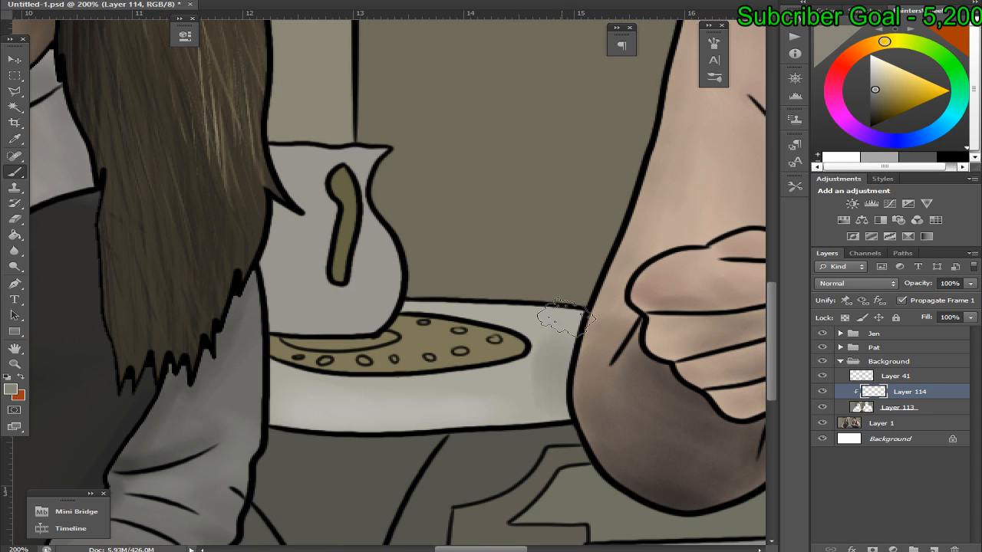
{"action": "left_click", "coordinate": [822, 409]}
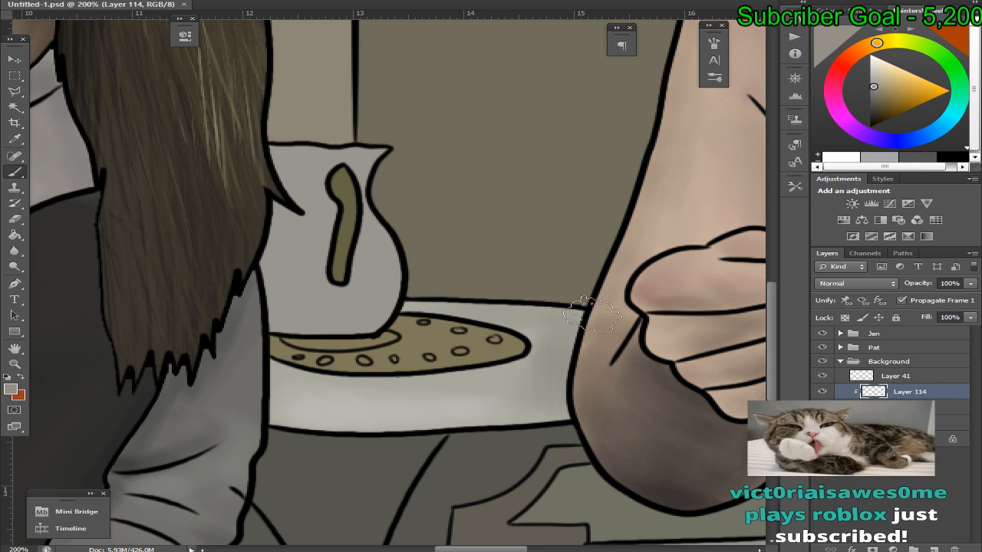
{"action": "key", "text": "alt+Tab"}
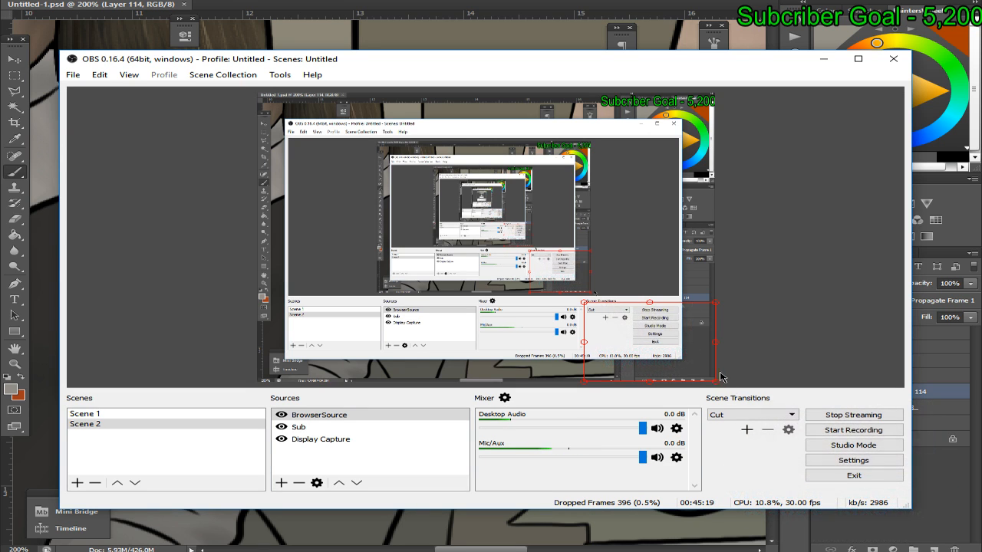
{"action": "key", "text": "alt+Tab"}
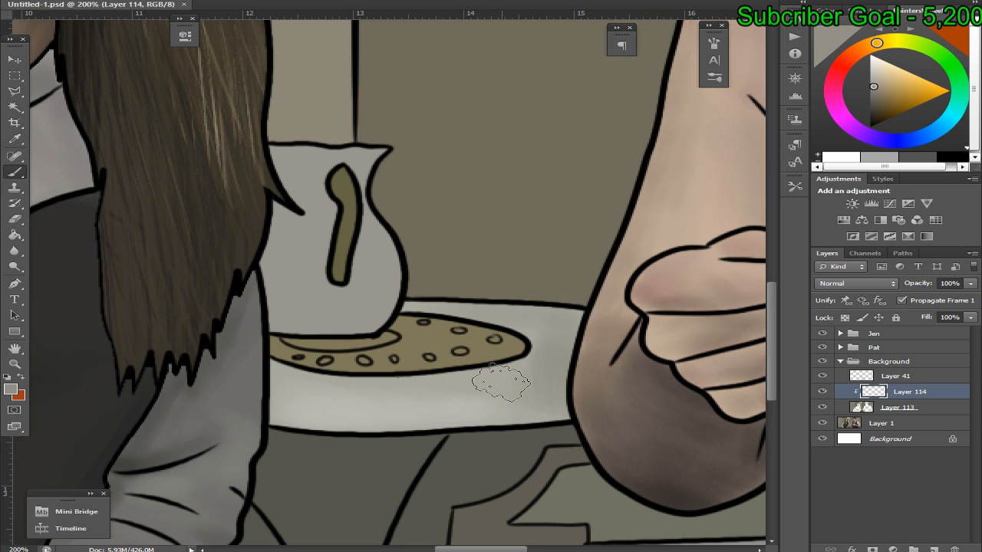
Sample brown tones from the reference photo and shade the upper part of the spotted mat around the jug's base
{"action": "left_click", "coordinate": [822, 407]}
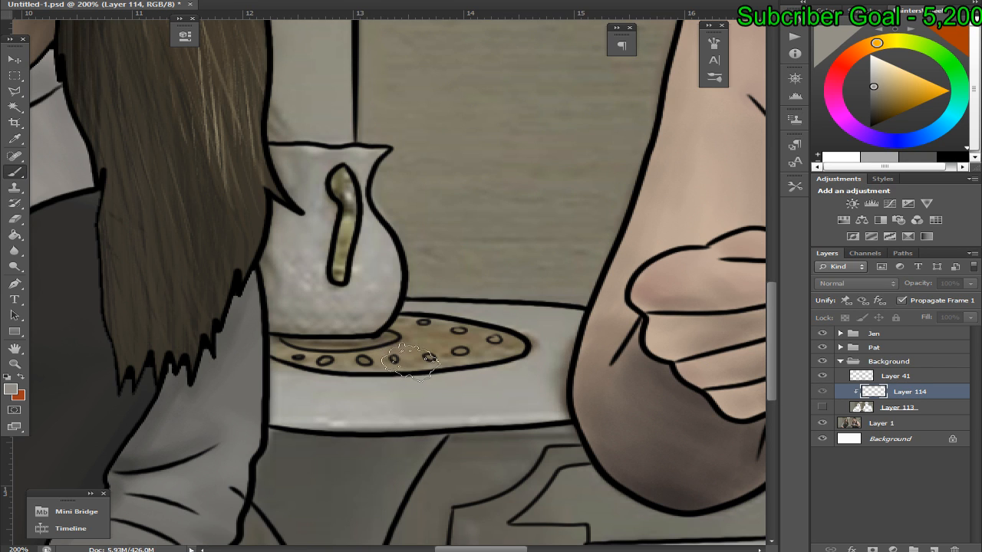
{"action": "left_click", "coordinate": [395, 317], "text": "alt"}
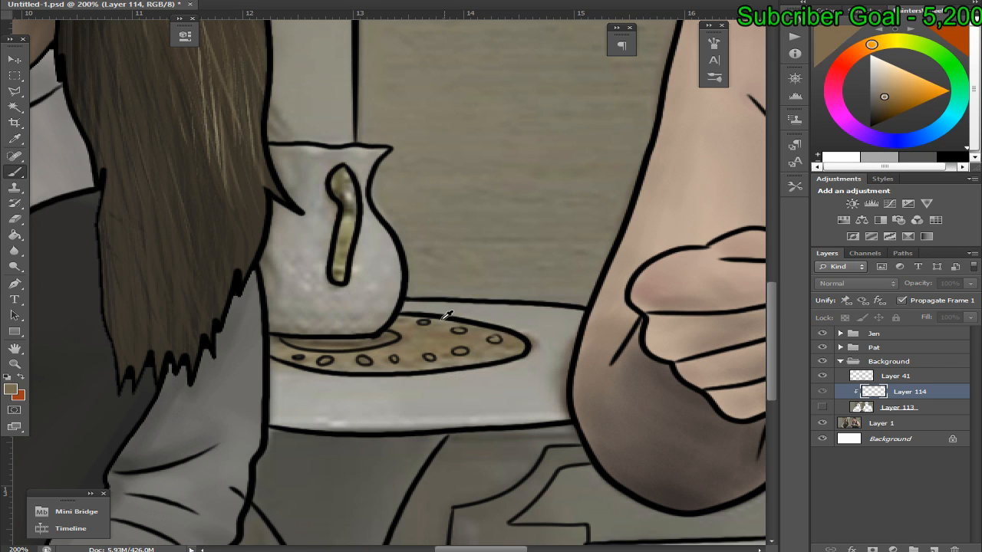
{"action": "left_click", "coordinate": [448, 326], "text": "alt"}
{"action": "left_click", "coordinate": [822, 407]}
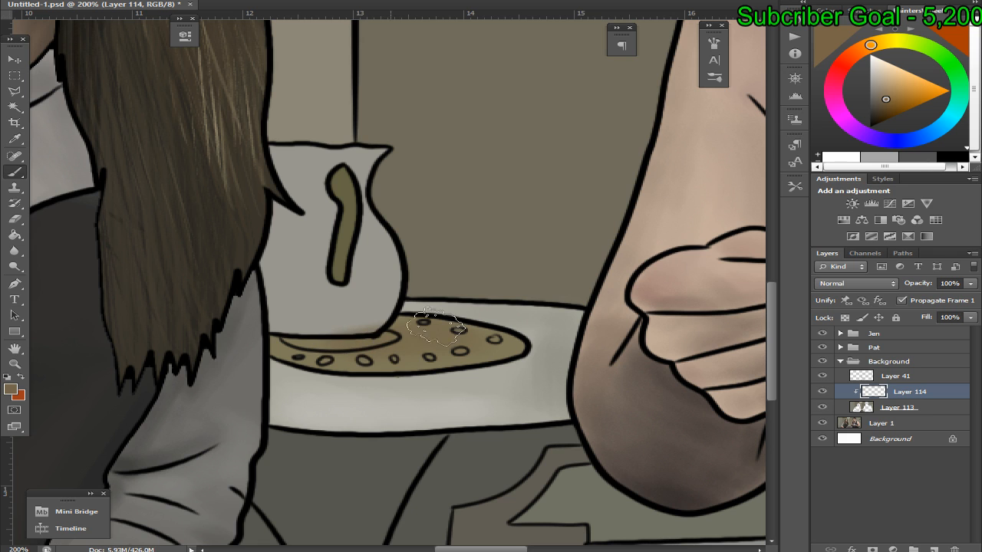
Sample a lighter beige from the reference photo and brush it along the spotted mat's lower edge
{"action": "left_click", "coordinate": [822, 407]}
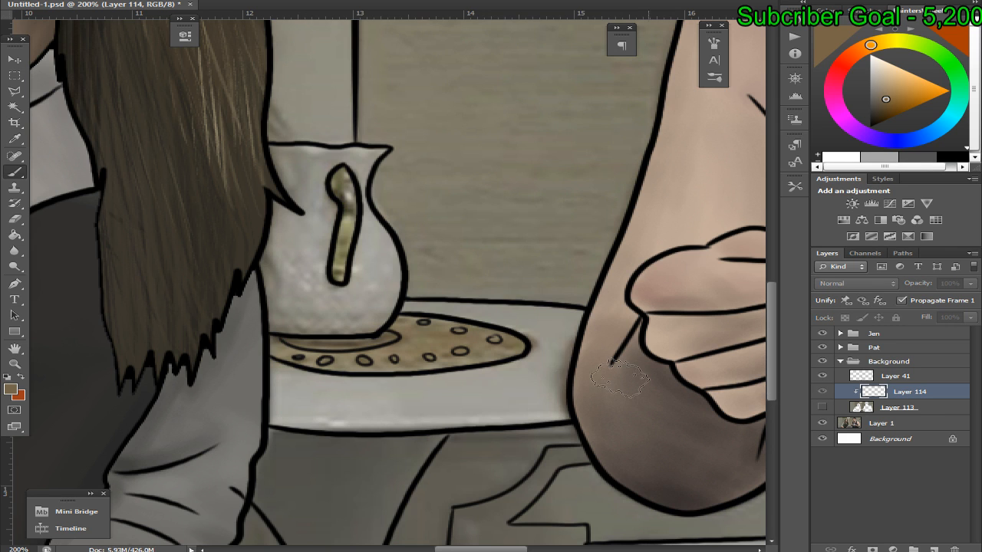
{"action": "left_click", "coordinate": [471, 372], "text": "alt"}
{"action": "left_click", "coordinate": [822, 407]}
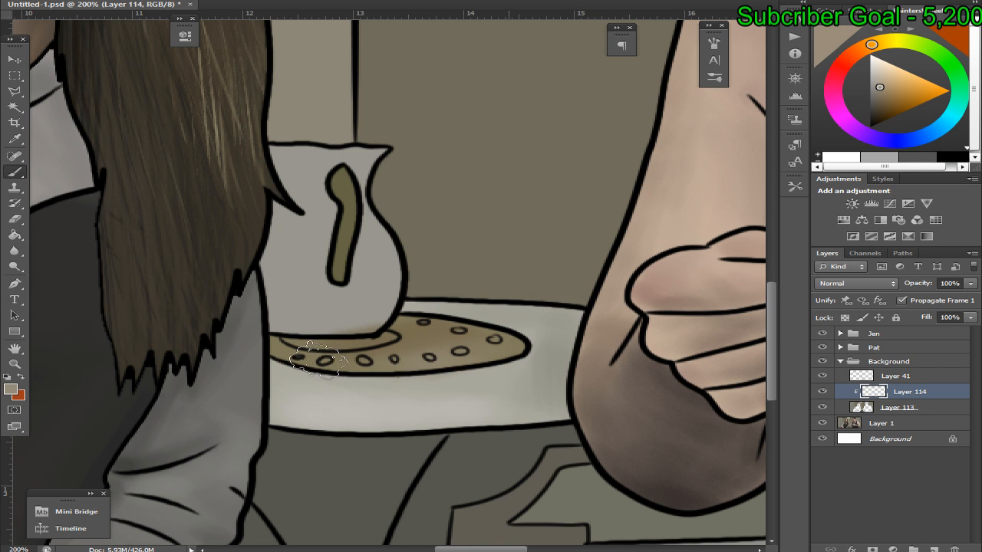
{"action": "left_click", "coordinate": [442, 339], "text": "alt"}
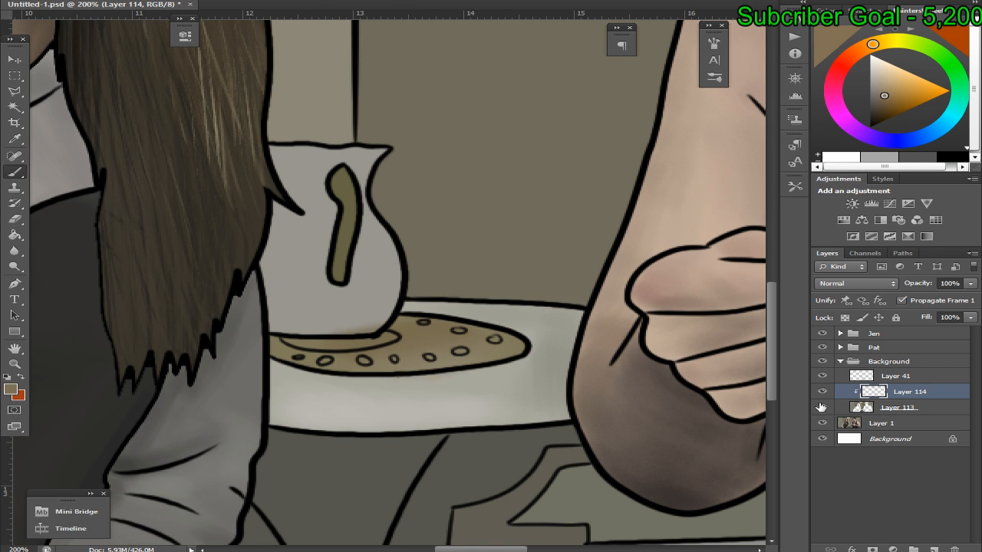
Sample a dark brown from the reference photo and paint a shadow on the mat directly beneath the jug
{"action": "left_click", "coordinate": [822, 407]}
{"action": "key", "text": "alt+Tab"}
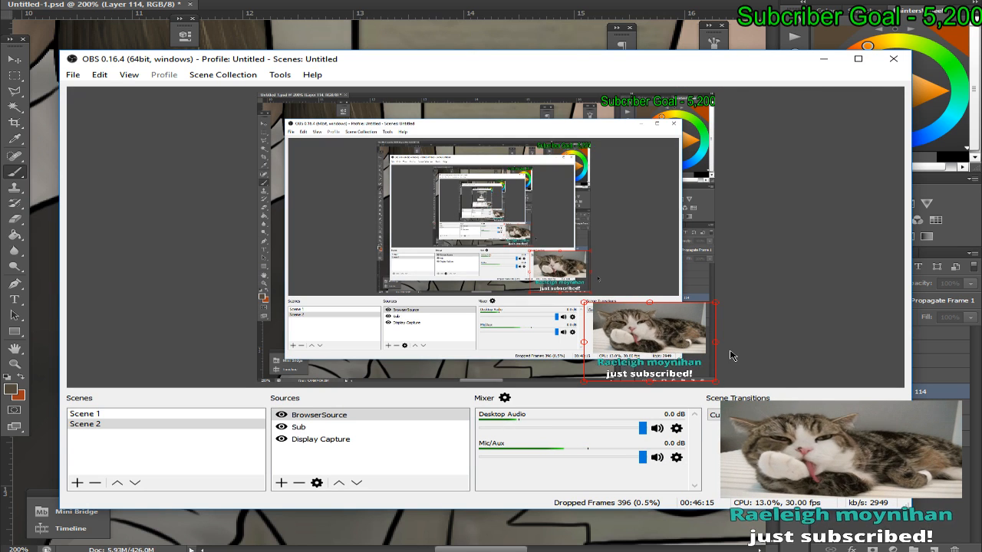
{"action": "key", "text": "alt+Tab"}
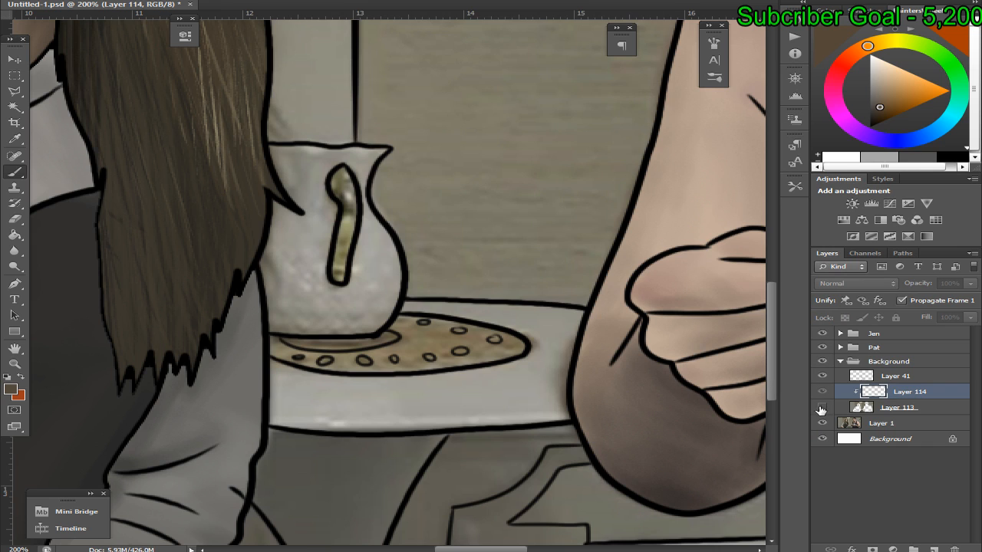
{"action": "left_click", "coordinate": [821, 411]}
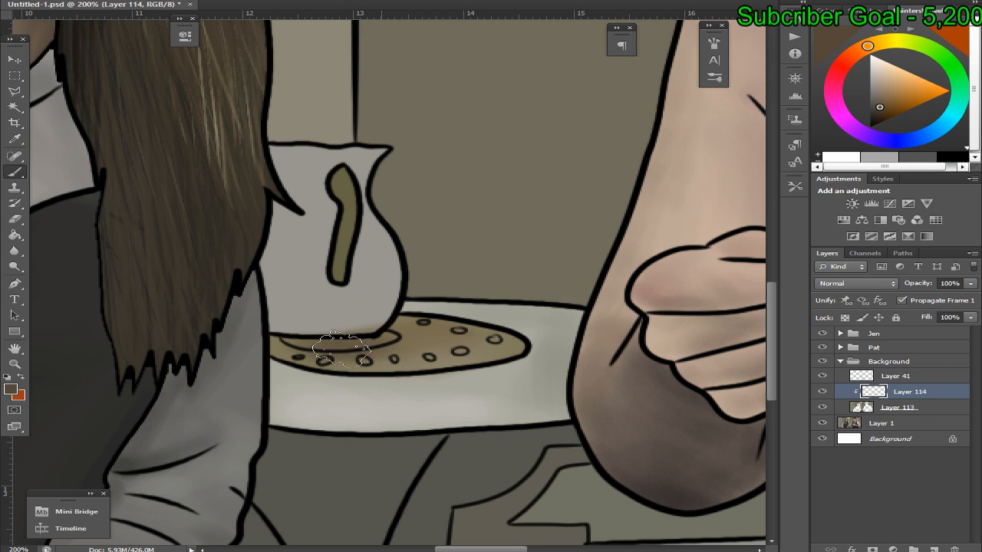
Erase the brown overspill from the lower edge of the jug with the Eraser tool
{"action": "left_click", "coordinate": [25, 220]}
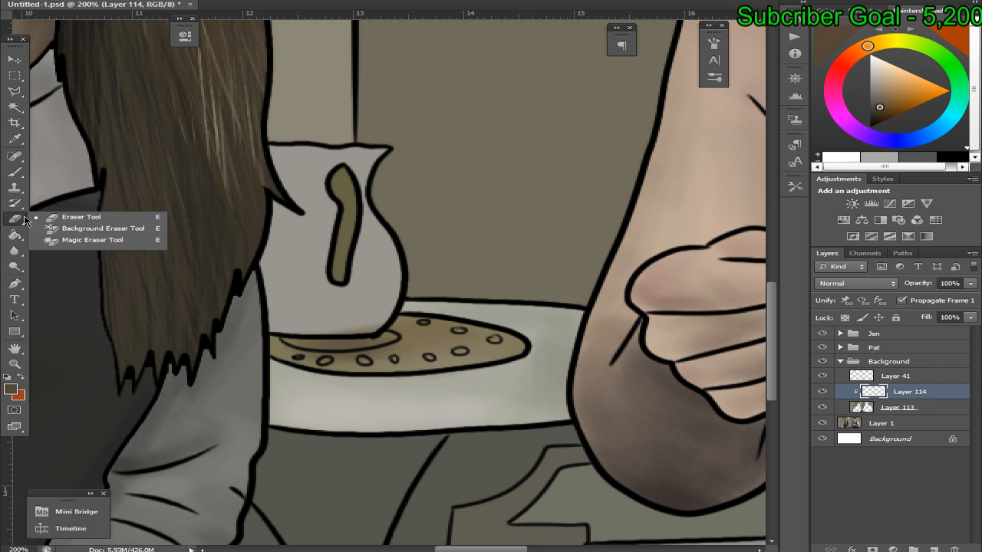
{"action": "left_click", "coordinate": [330, 322]}
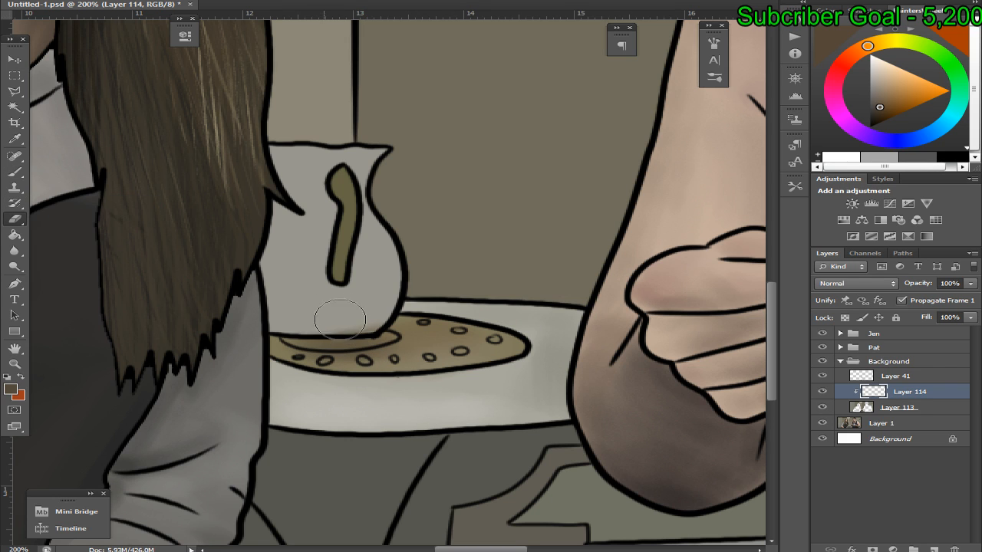
{"action": "mouse_move", "coordinate": [340, 318]}
{"action": "left_mouse_down"}
{"action": "mouse_move", "coordinate": [371, 322]}
{"action": "mouse_move", "coordinate": [345, 321]}
{"action": "mouse_move", "coordinate": [374, 323]}
{"action": "mouse_move", "coordinate": [350, 325]}
{"action": "left_mouse_up"}
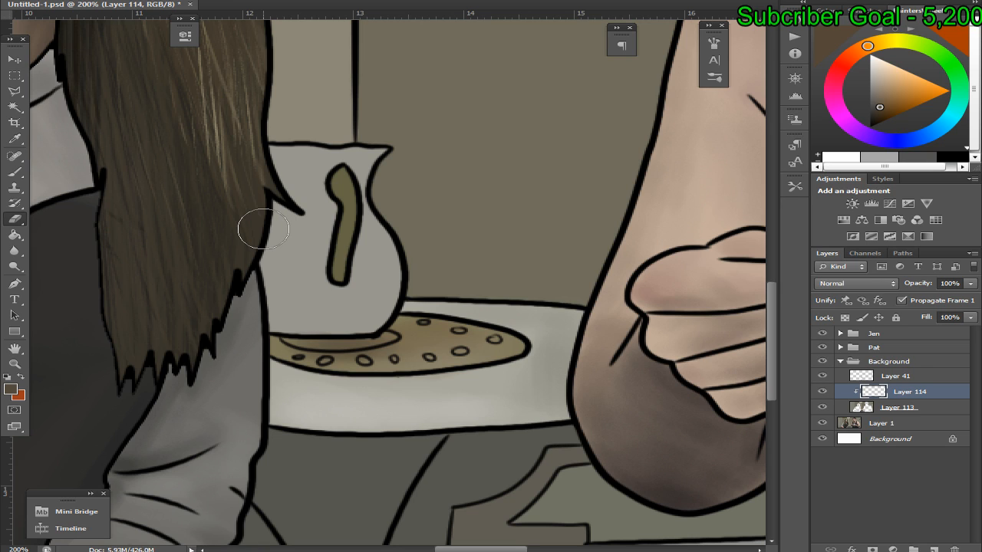
Sample a dark olive-brown with the Brush tool and shade the jug handle's inner edge using a smaller brush
{"action": "left_click", "coordinate": [827, 409]}
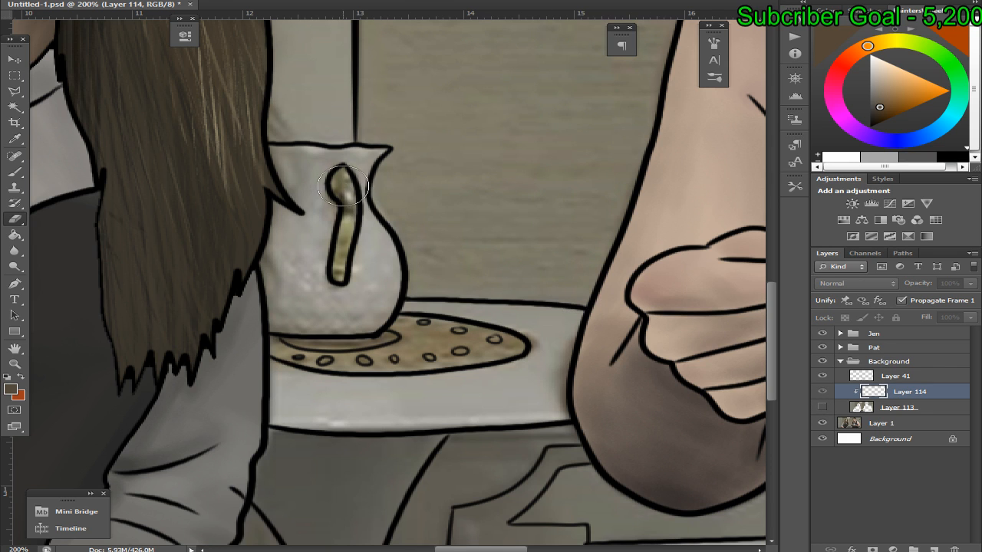
{"action": "right_click", "coordinate": [14, 172]}
{"action": "left_click", "coordinate": [76, 167]}
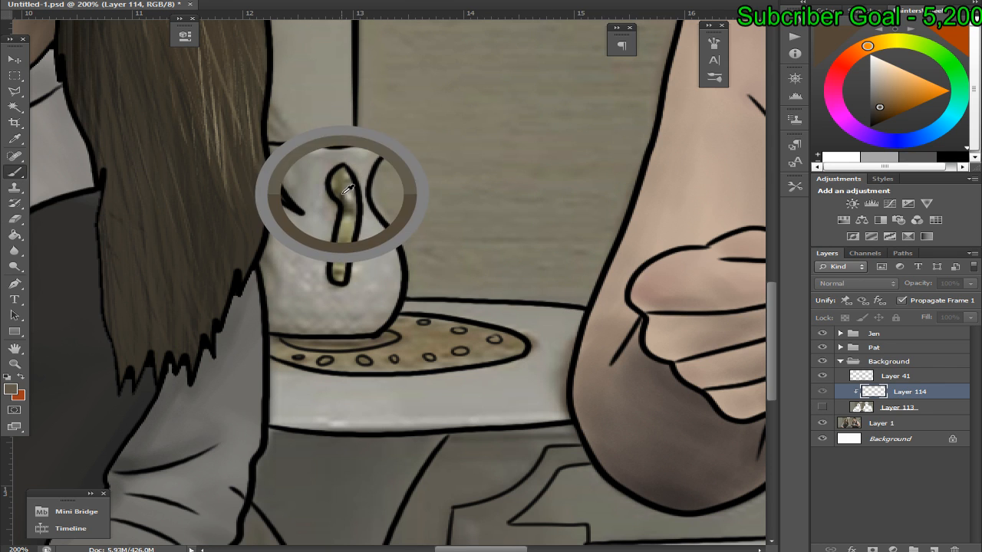
{"action": "left_click", "coordinate": [671, 337], "text": "alt"}
{"action": "left_click", "coordinate": [821, 407]}
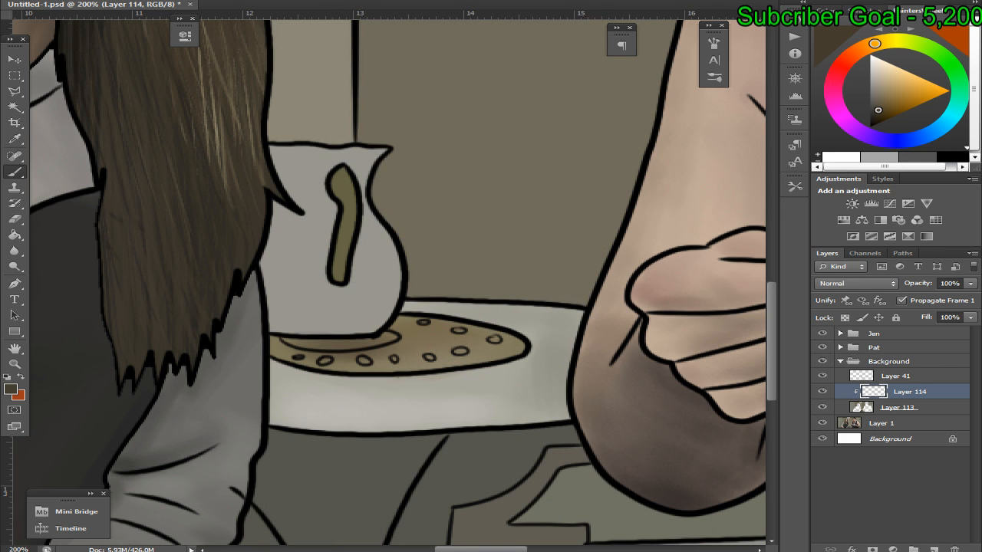
{"action": "right_click", "coordinate": [73, 31]}
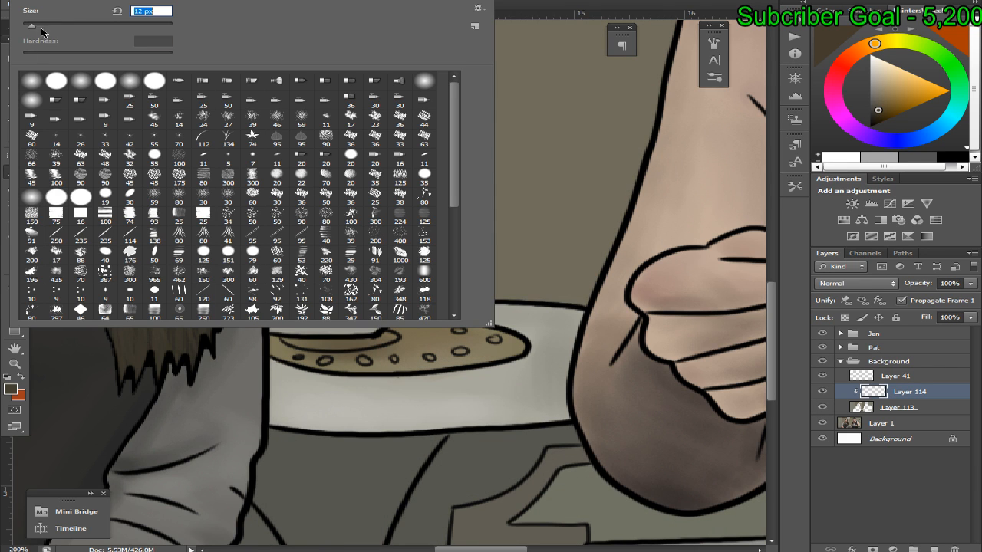
{"action": "key", "text": "Return"}
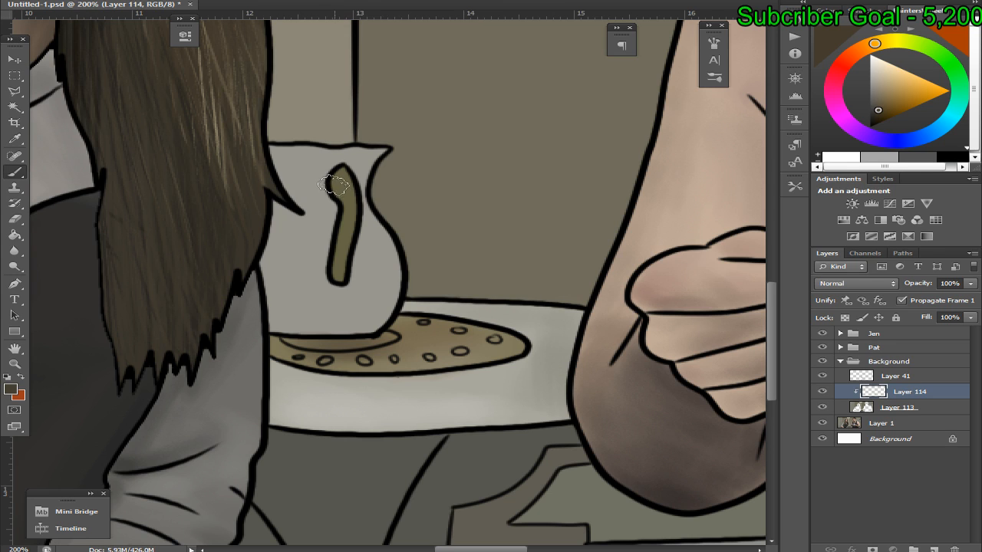
{"action": "left_click_drag", "start_coordinate": [332, 184], "coordinate": [340, 248]}
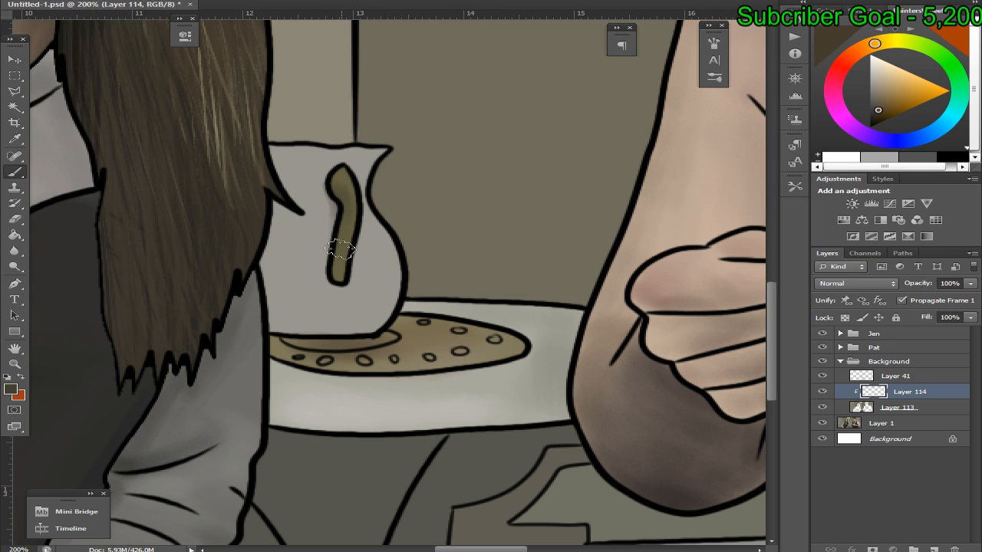
Sample a light olive from the reference photo's handle and brush it down the middle of the jug handle
{"action": "left_click", "coordinate": [821, 407]}
{"action": "left_click", "coordinate": [344, 188], "text": "alt"}
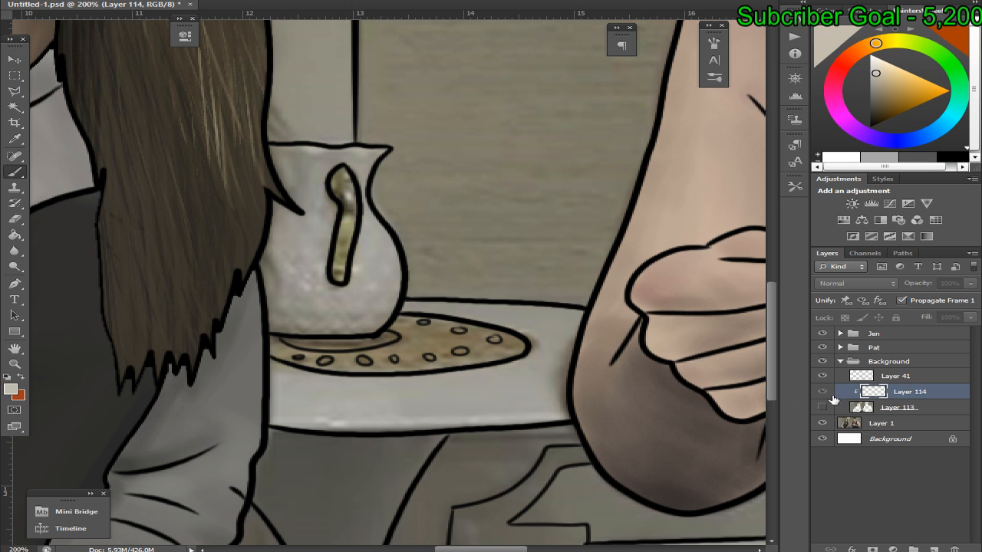
{"action": "left_click", "coordinate": [345, 221], "text": "alt"}
{"action": "left_click", "coordinate": [821, 407]}
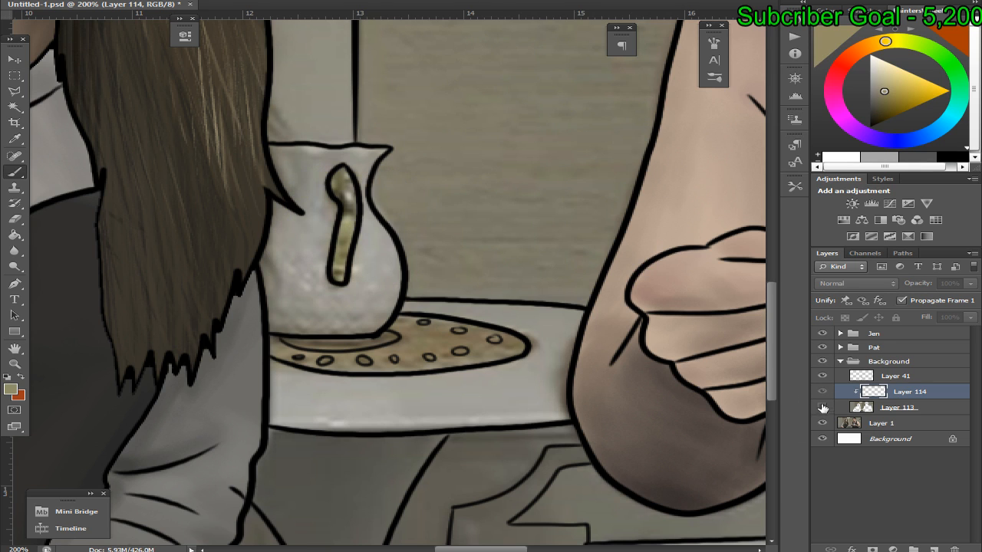
{"action": "mouse_move", "coordinate": [345, 221]}
{"action": "left_mouse_down"}
{"action": "mouse_move", "coordinate": [339, 276]}
{"action": "mouse_move", "coordinate": [345, 243]}
{"action": "left_mouse_up"}
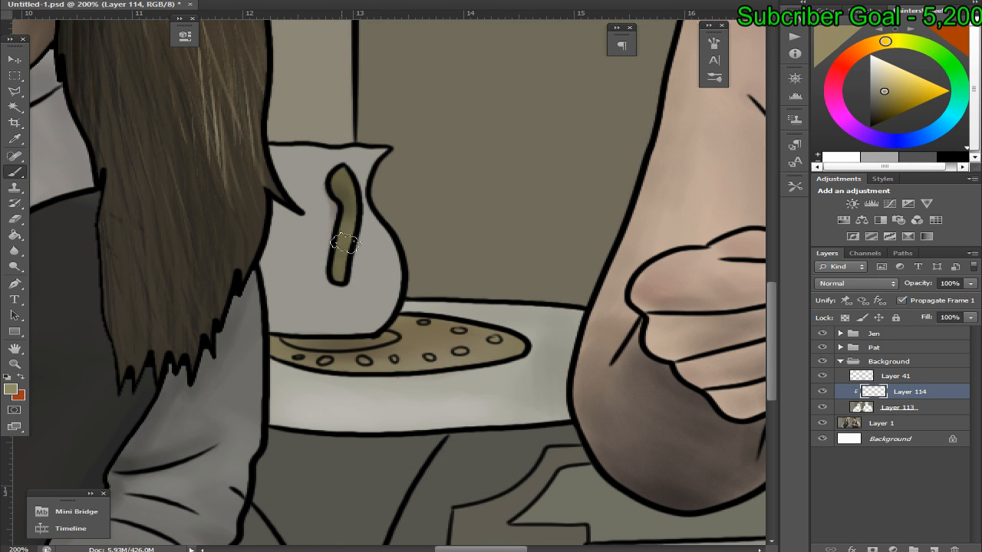
Sample pale beige and olive tones from the reference photo and blend them along the length of the jug handle
{"action": "left_click", "coordinate": [821, 407]}
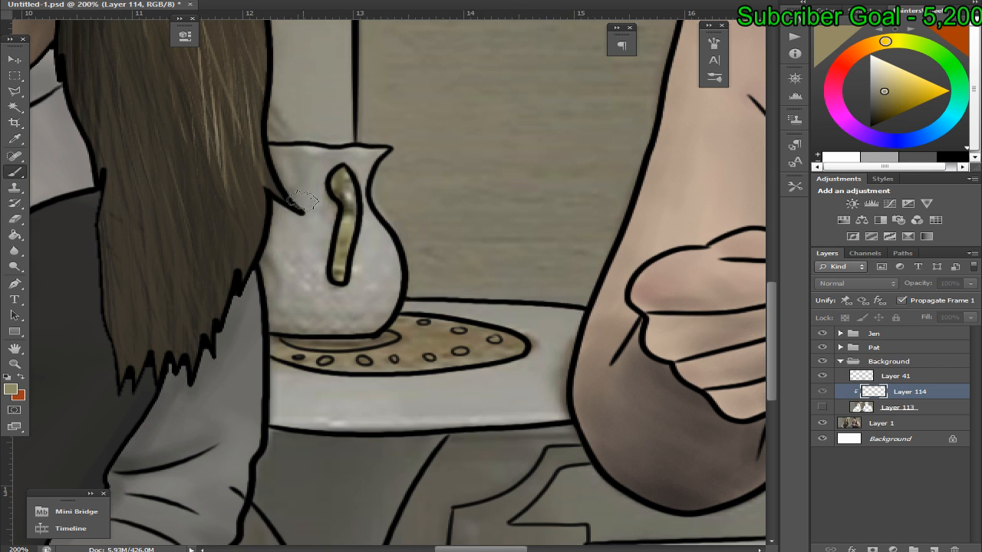
{"action": "left_click", "coordinate": [354, 197], "text": "alt"}
{"action": "left_click", "coordinate": [822, 407]}
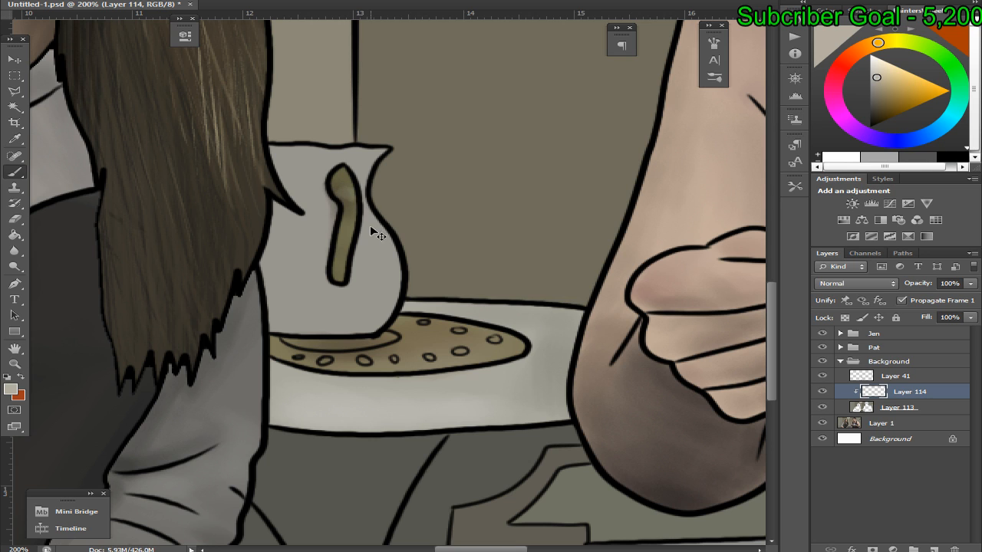
{"action": "mouse_move", "coordinate": [345, 192]}
{"action": "left_mouse_down"}
{"action": "mouse_move", "coordinate": [358, 236]}
{"action": "mouse_move", "coordinate": [350, 206]}
{"action": "mouse_move", "coordinate": [343, 261]}
{"action": "left_mouse_up"}
{"action": "left_click", "coordinate": [823, 407]}
{"action": "left_click", "coordinate": [823, 407]}
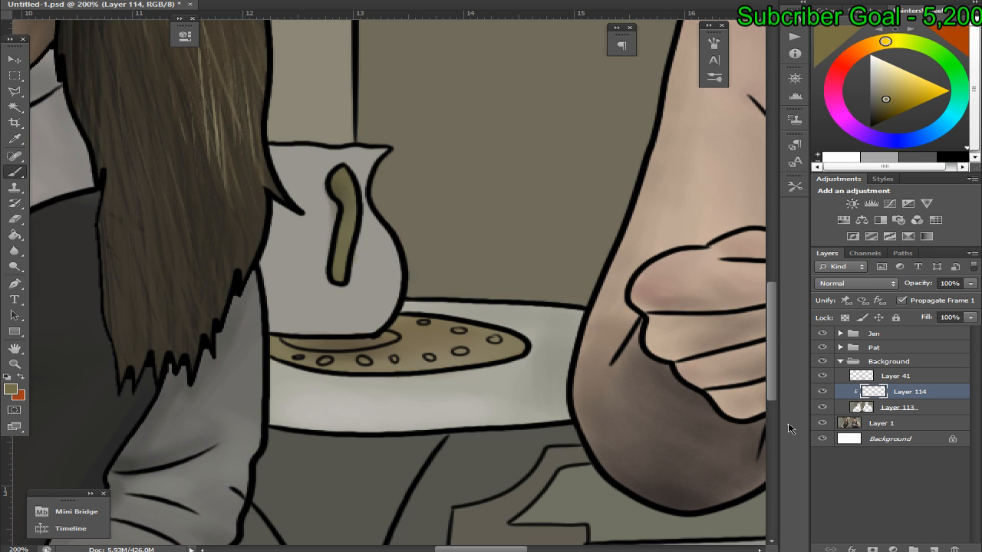
Sample brown-grey tones from the reference photo's jug and shade the jug's body along the hair side
{"action": "left_click", "coordinate": [821, 408]}
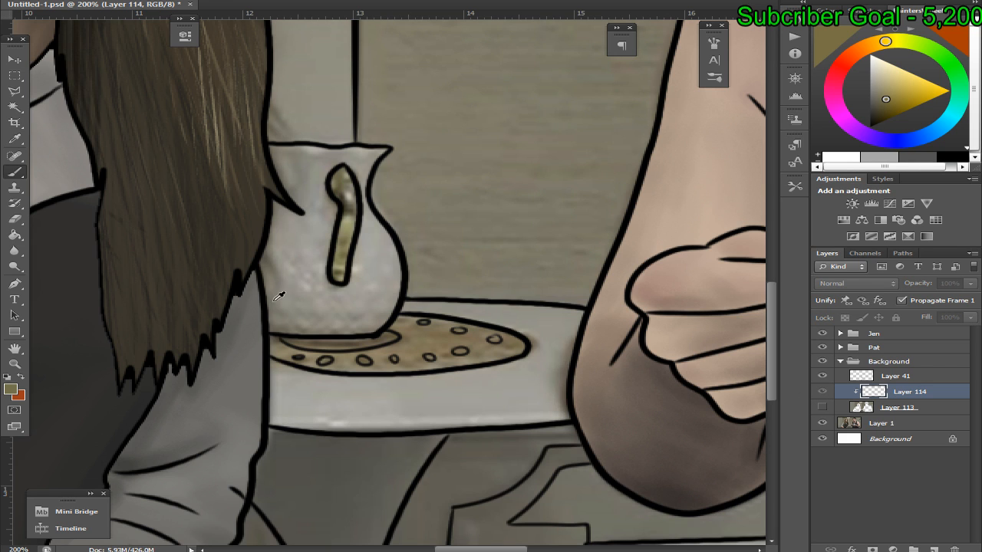
{"action": "left_click", "coordinate": [276, 270], "text": "alt"}
{"action": "key", "text": "ctrl+z"}
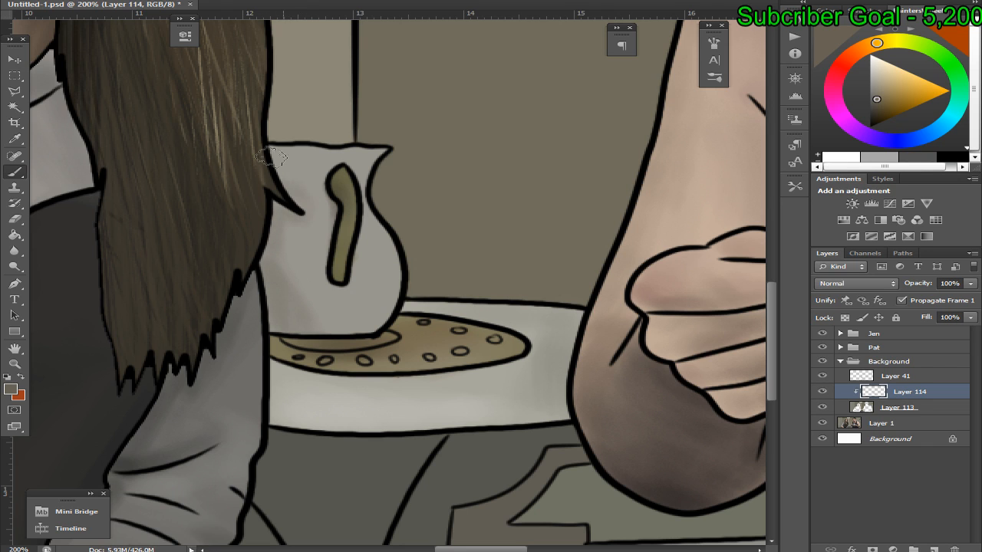
{"action": "left_click", "coordinate": [822, 408]}
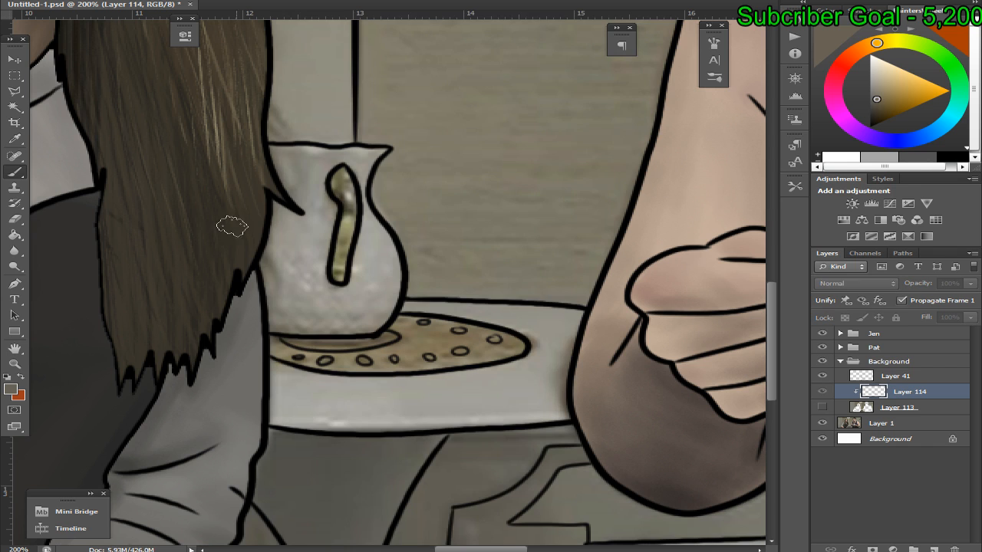
{"action": "left_click", "coordinate": [285, 226], "text": "alt"}
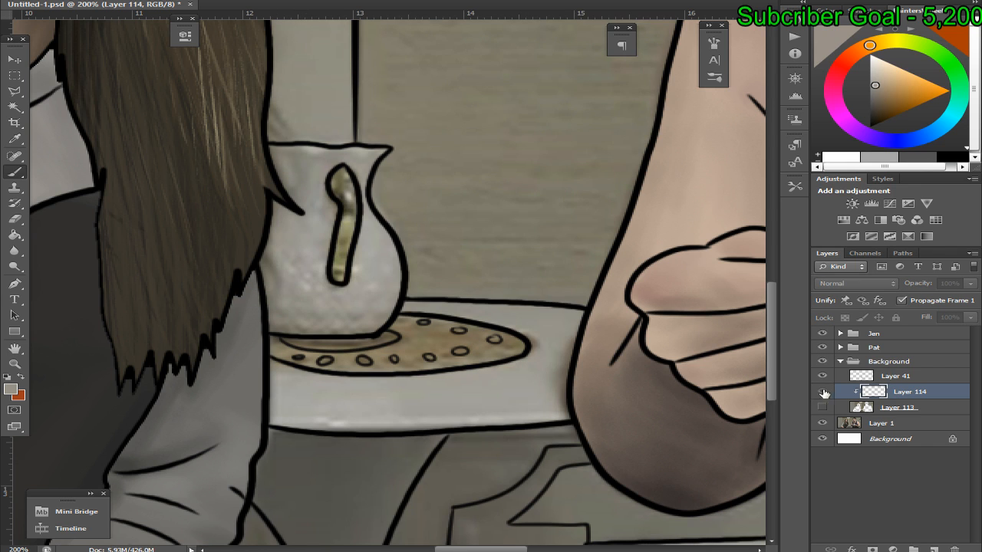
{"action": "left_click", "coordinate": [822, 408]}
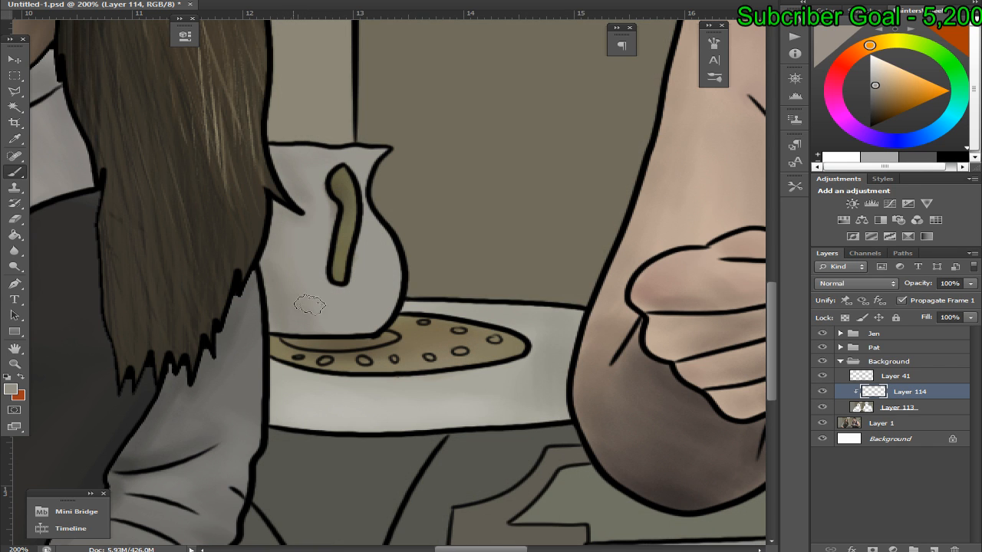
Sample light grey and pale beige from the reference photo's jug and brush them over the jug's neck and body
{"action": "left_click", "coordinate": [822, 407]}
{"action": "left_click_drag", "start_coordinate": [381, 289], "coordinate": [313, 152]}
{"action": "left_click", "coordinate": [822, 407]}
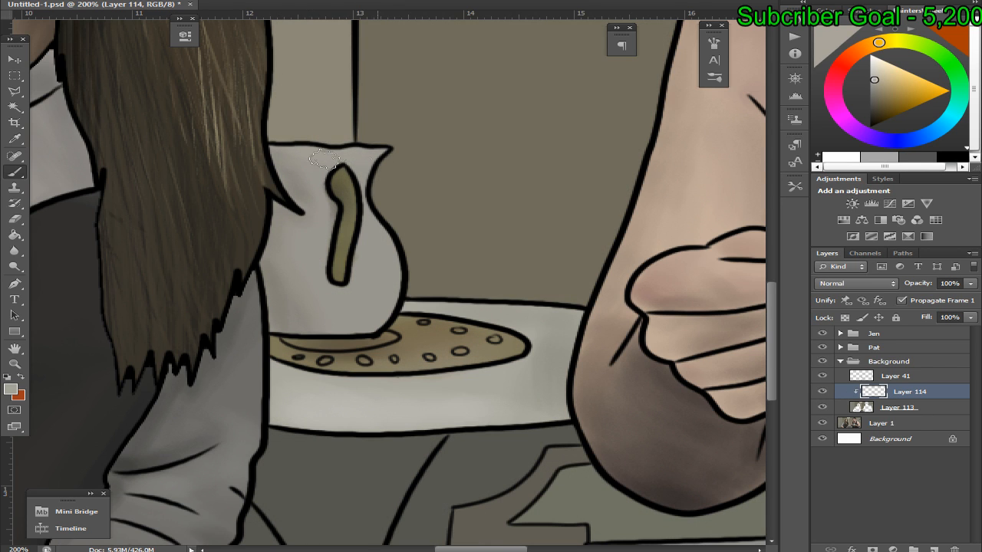
{"action": "left_click", "coordinate": [822, 407]}
{"action": "left_click", "coordinate": [366, 258], "text": "alt"}
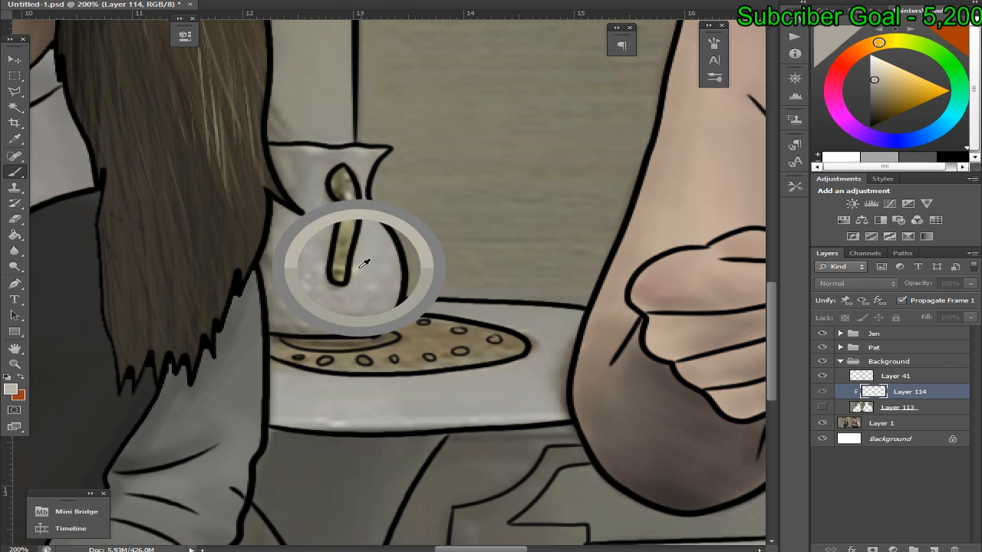
{"action": "left_click", "coordinate": [822, 408]}
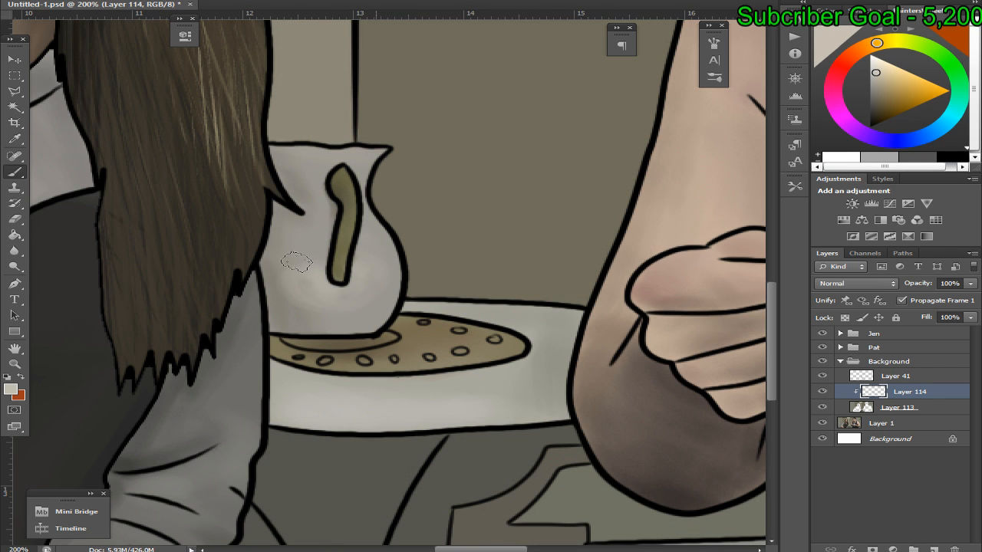
Sample pale and neutral grey tones from the reference photo and blend highlights around the lower part of the jug handle
{"action": "left_click", "coordinate": [822, 407]}
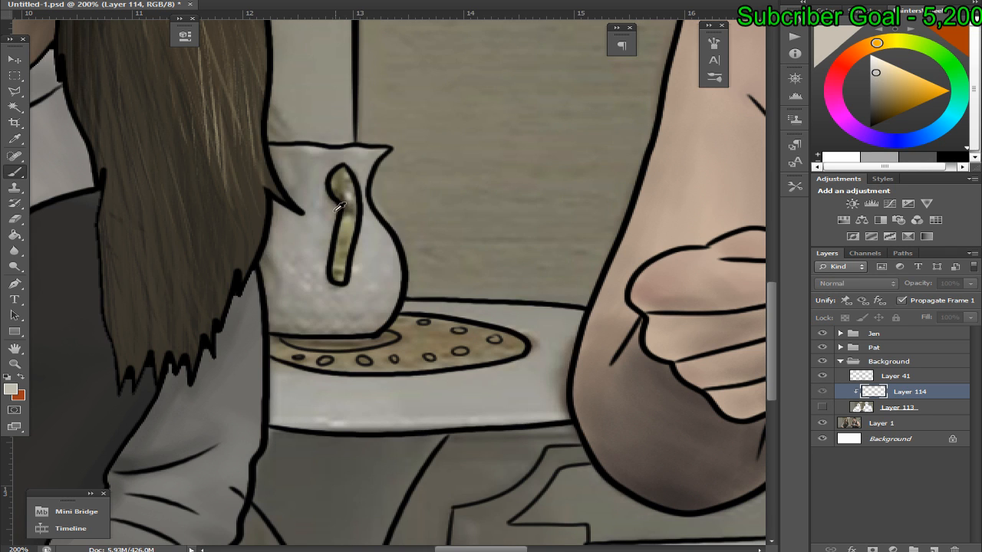
{"action": "mouse_move", "coordinate": [338, 207]}
{"action": "left_mouse_down"}
{"action": "mouse_move", "coordinate": [328, 197]}
{"action": "mouse_move", "coordinate": [306, 201]}
{"action": "mouse_move", "coordinate": [322, 199]}
{"action": "mouse_move", "coordinate": [305, 247]}
{"action": "mouse_move", "coordinate": [323, 238]}
{"action": "mouse_move", "coordinate": [391, 250]}
{"action": "mouse_move", "coordinate": [295, 287]}
{"action": "left_mouse_up"}
{"action": "left_click", "coordinate": [504, 261], "text": "alt"}
{"action": "left_click", "coordinate": [822, 407]}
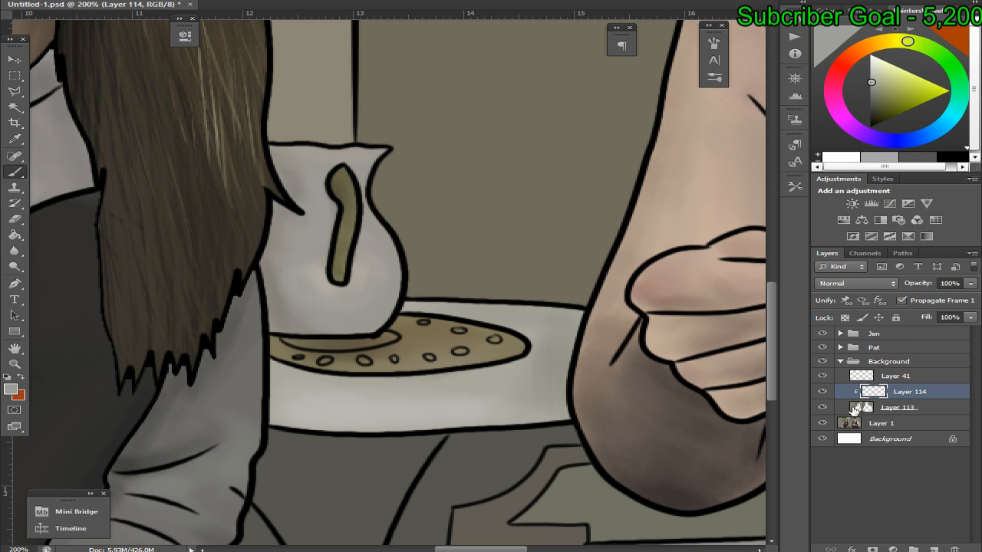
Sample a warm grey-brown from the base of the reference photo's jug and shade the jug's lower edge
{"action": "left_click", "coordinate": [822, 407]}
{"action": "left_click", "coordinate": [367, 331], "text": "alt"}
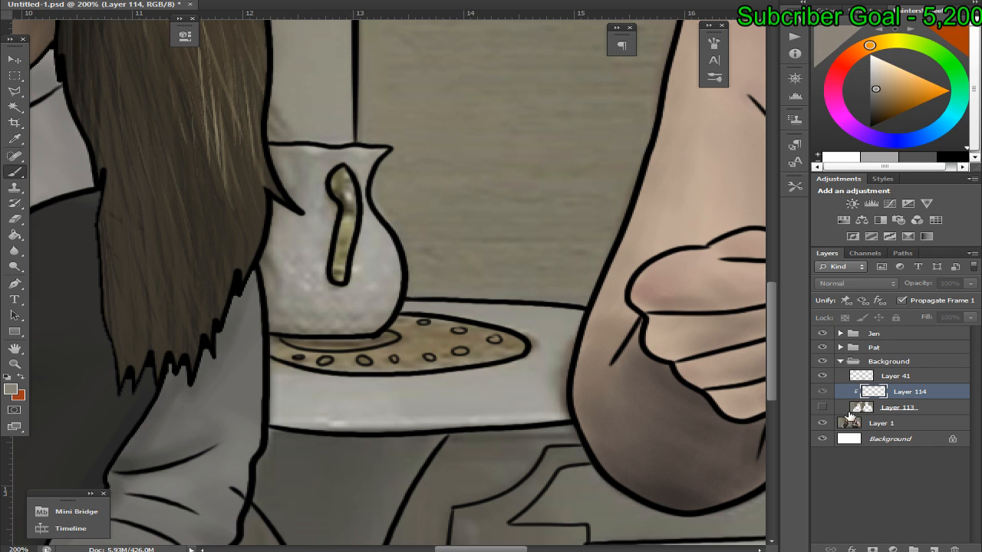
{"action": "left_click", "coordinate": [822, 408]}
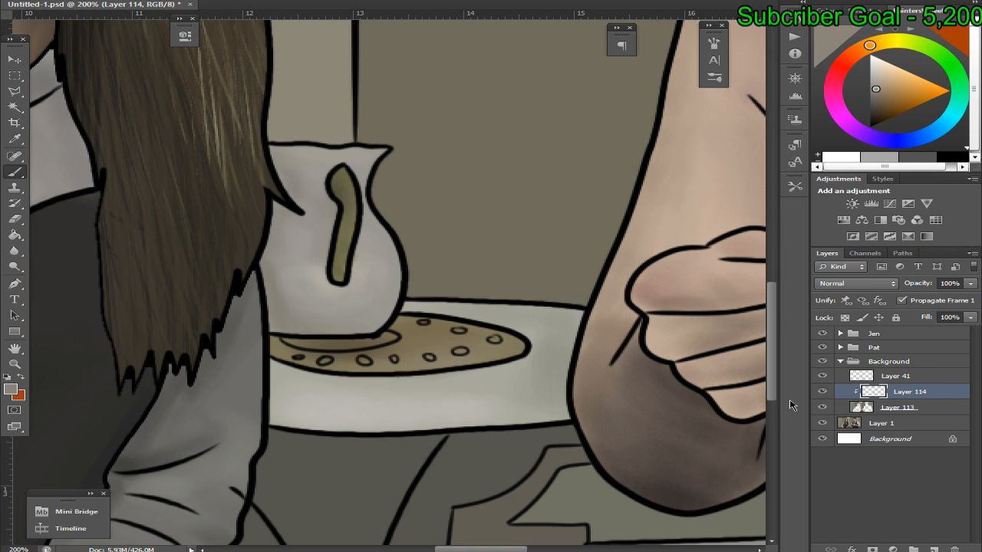
Shade the table base beneath the tabletop with a sampled dark grey and cover the overspill on the rim with light grey
{"action": "scroll", "coordinate": [777, 367], "scroll_direction": "down", "scroll_amount": 3}
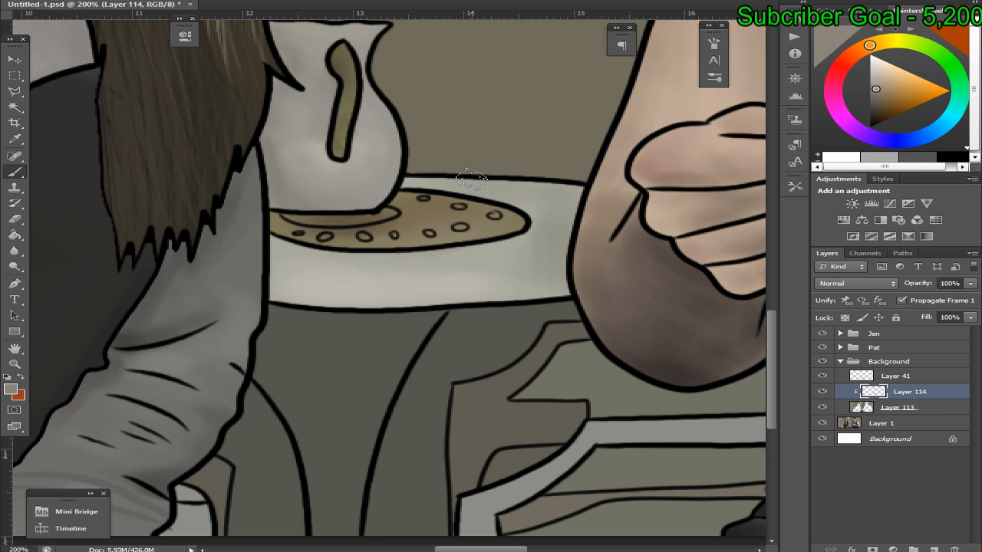
{"action": "left_click", "coordinate": [821, 407]}
{"action": "left_click", "coordinate": [280, 308], "text": "alt"}
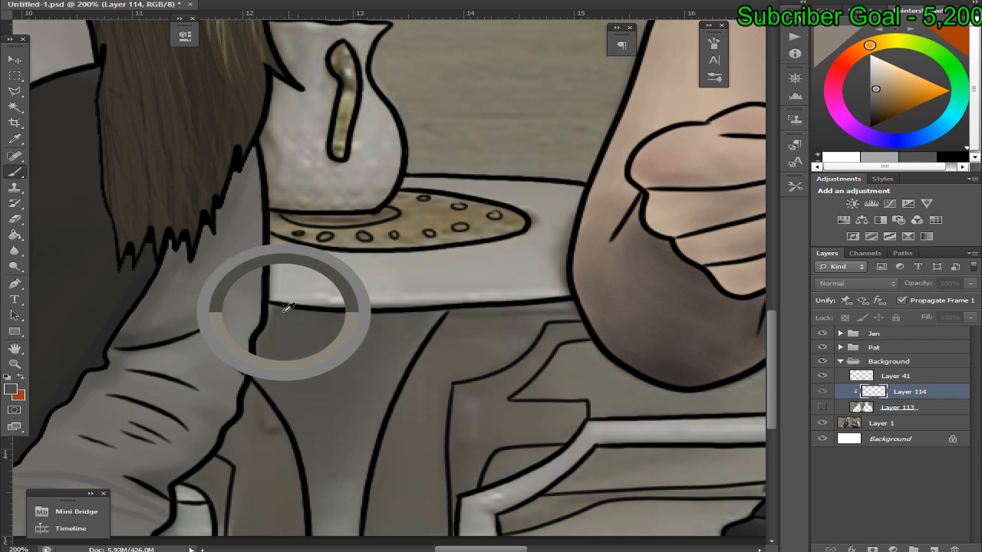
{"action": "left_click", "coordinate": [822, 407]}
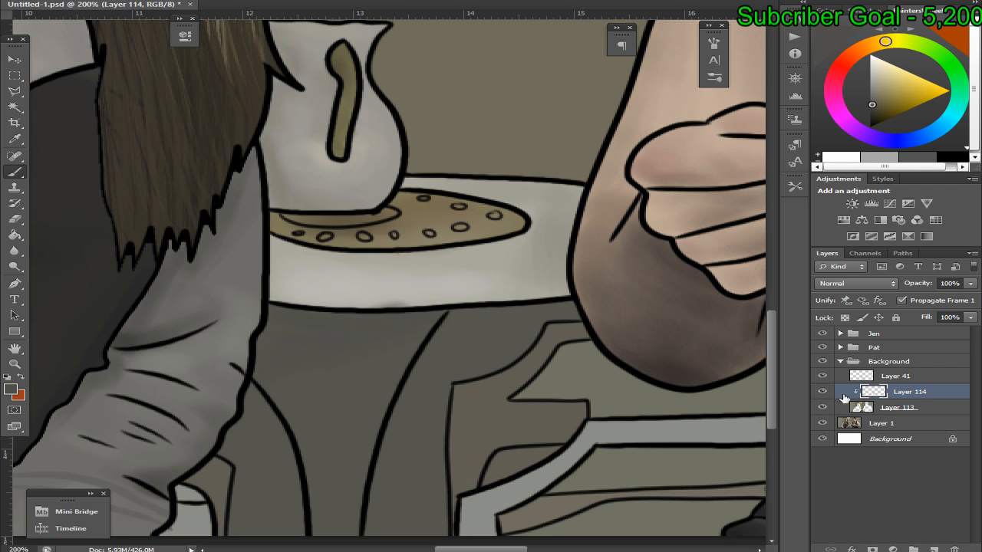
{"action": "left_click", "coordinate": [822, 408]}
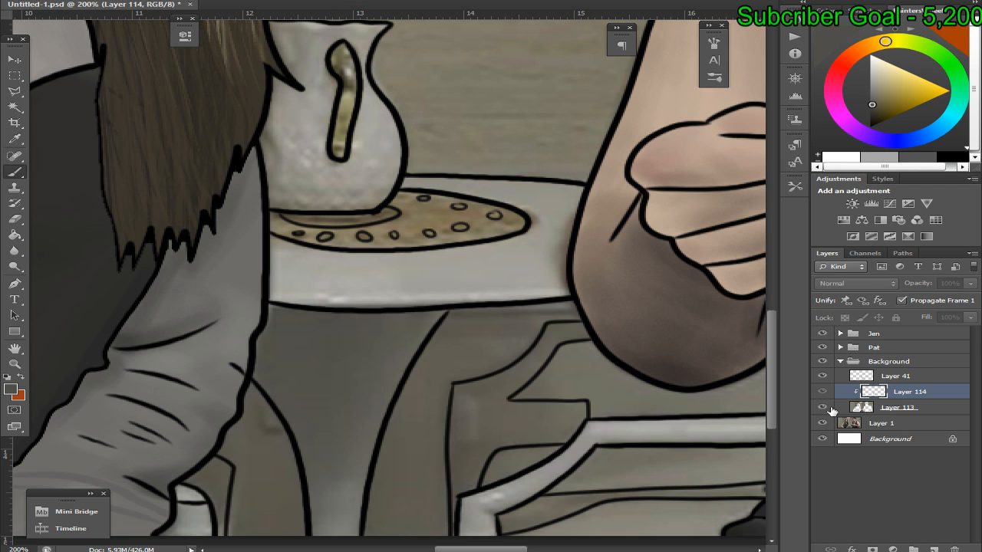
{"action": "left_click", "coordinate": [822, 408]}
{"action": "left_click", "coordinate": [437, 307], "text": "alt"}
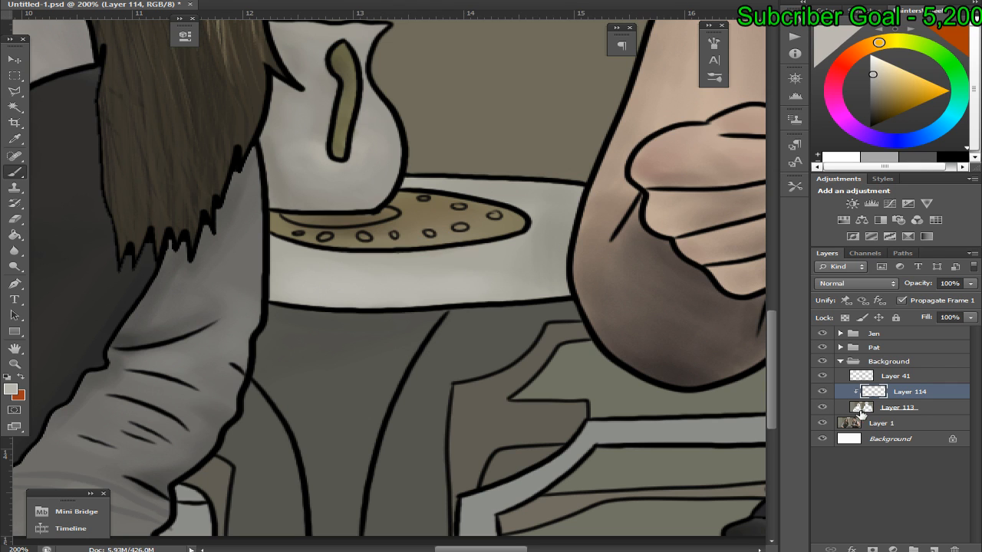
Brush a sampled mid-grey up the middle of the table leg and a sampled grey-brown on the area beside it
{"action": "left_click", "coordinate": [822, 407]}
{"action": "left_click", "coordinate": [349, 521], "text": "alt"}
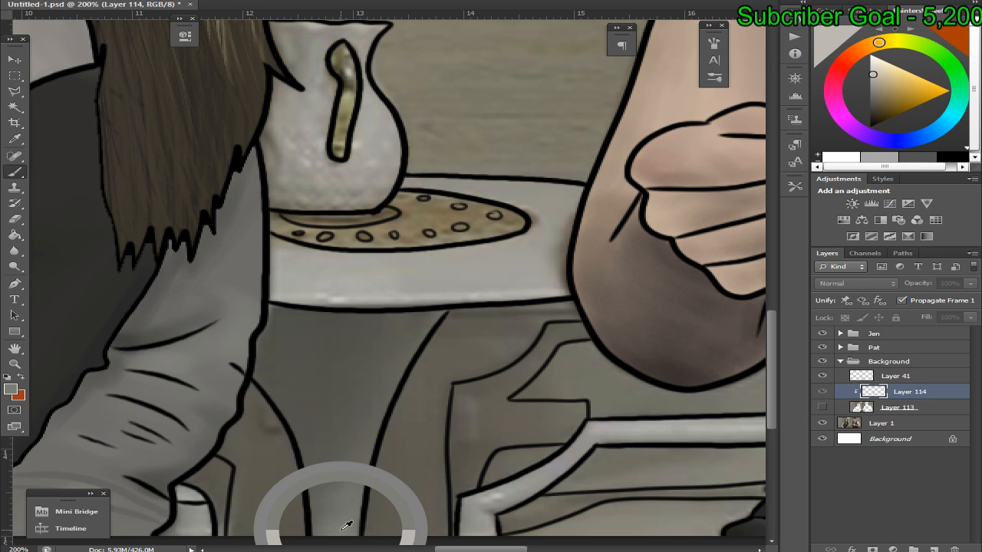
{"action": "left_click", "coordinate": [822, 407]}
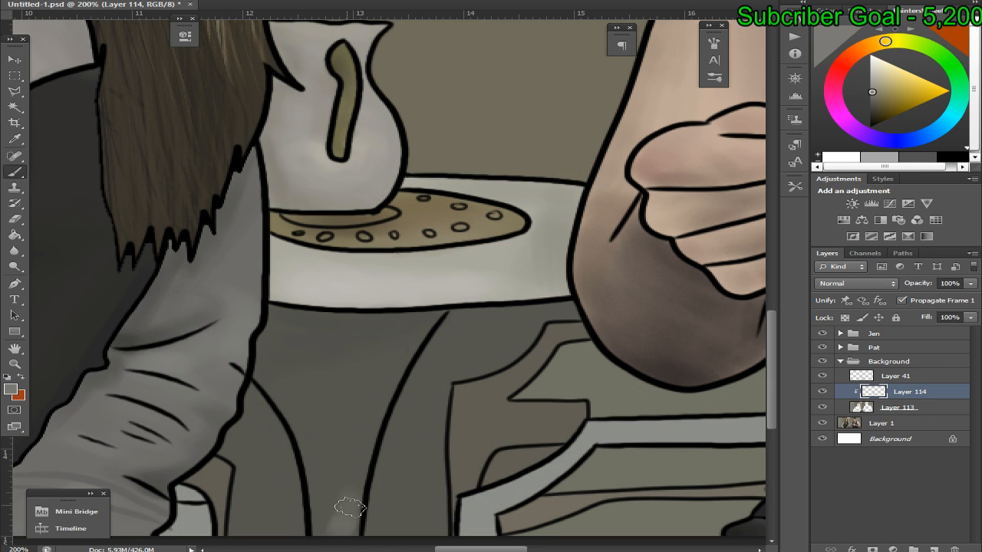
{"action": "mouse_move", "coordinate": [343, 494]}
{"action": "left_mouse_down"}
{"action": "mouse_move", "coordinate": [341, 460]}
{"action": "mouse_move", "coordinate": [318, 470]}
{"action": "mouse_move", "coordinate": [355, 420]}
{"action": "mouse_move", "coordinate": [338, 447]}
{"action": "mouse_move", "coordinate": [343, 488]}
{"action": "mouse_move", "coordinate": [310, 456]}
{"action": "mouse_move", "coordinate": [313, 430]}
{"action": "mouse_move", "coordinate": [393, 357]}
{"action": "left_mouse_up"}
{"action": "left_click", "coordinate": [824, 402]}
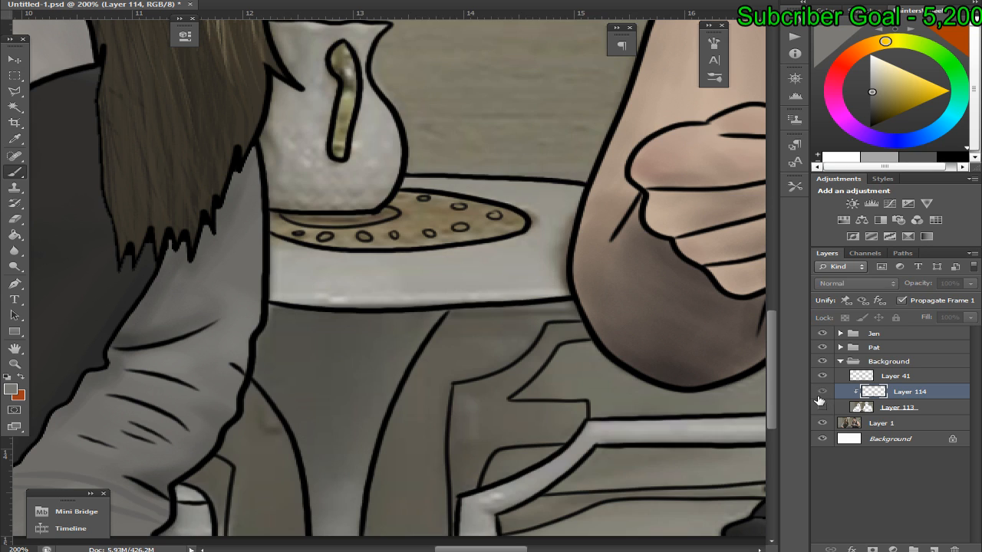
{"action": "left_click", "coordinate": [819, 402]}
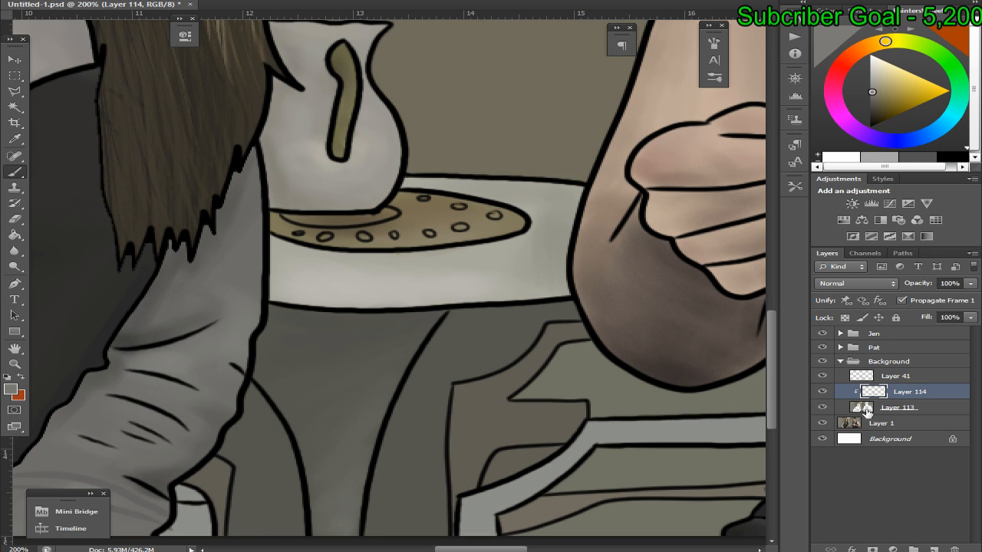
{"action": "left_click", "coordinate": [821, 407]}
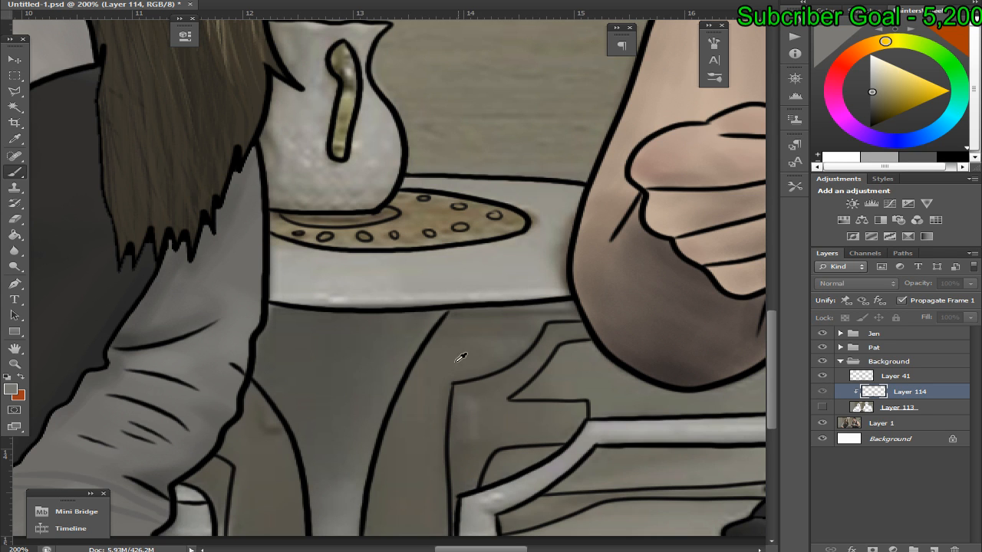
{"action": "left_click", "coordinate": [417, 394], "text": "alt"}
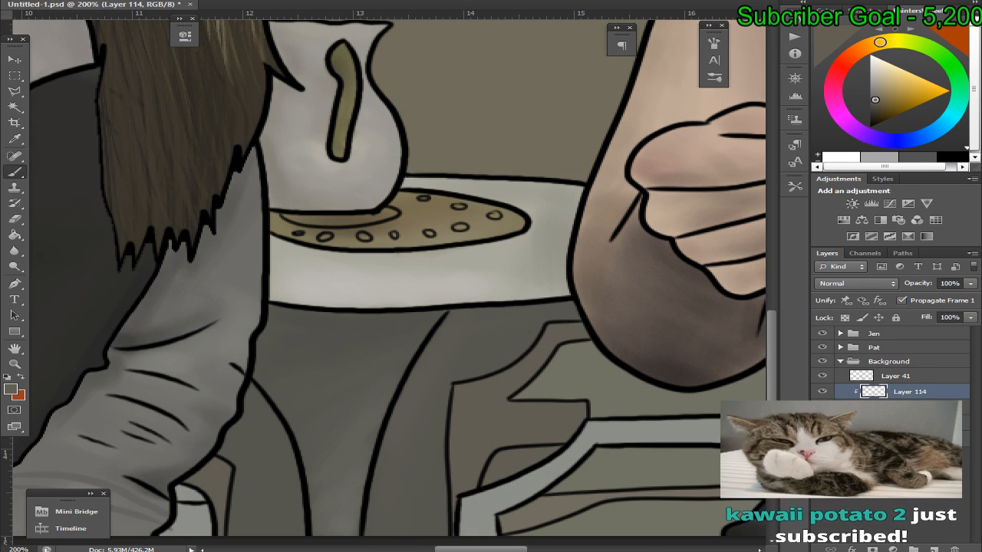
Switch to the browser, close the Minecraft Launcher window and return to Photoshop
{"action": "key", "text": "alt+Tab"}
{"action": "key", "text": "alt+Tab"}
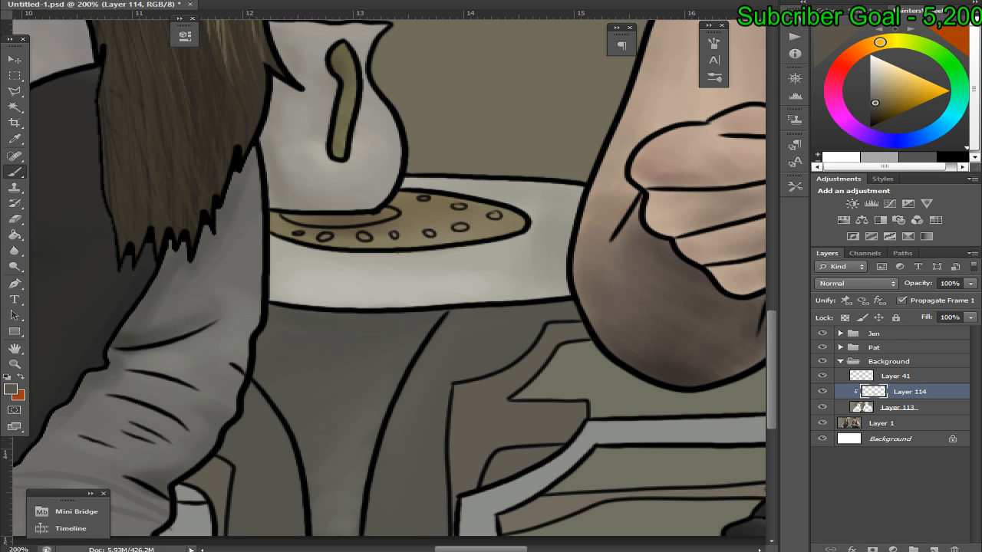
{"action": "key", "text": "alt+Tab"}
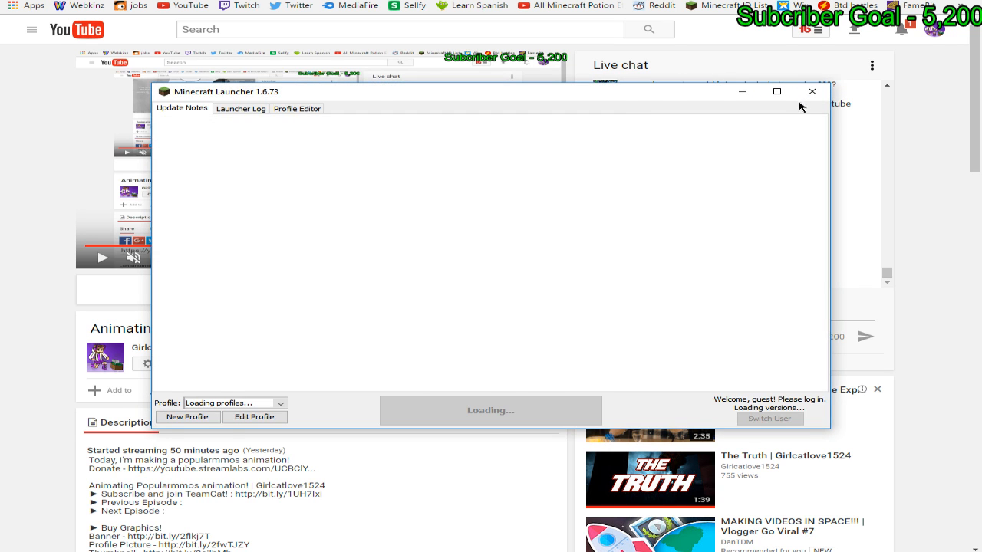
{"action": "left_click", "coordinate": [810, 91]}
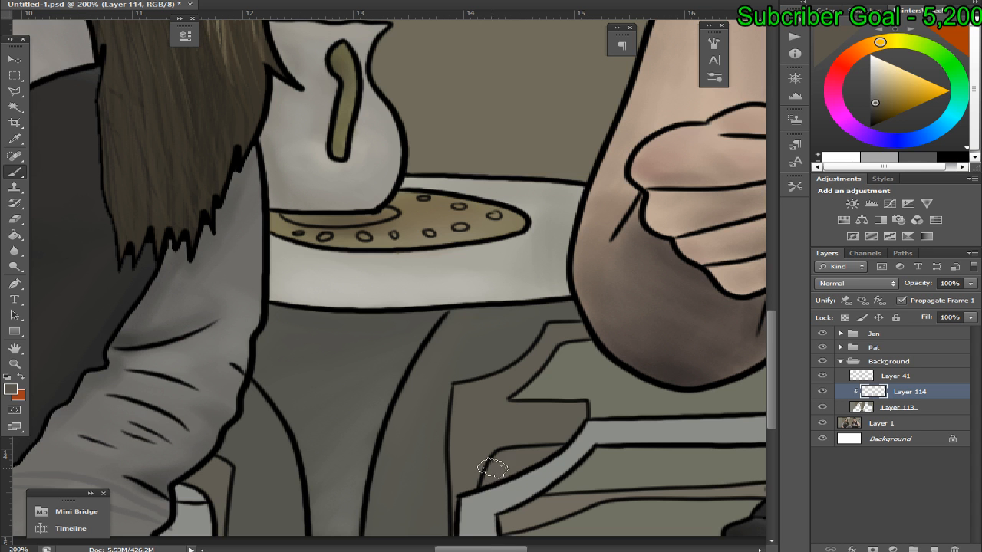
{"action": "key", "text": "alt+Tab"}
Sample dark grey-brown and olive-brown tones from the reference photo and shade the area between the table leg and the chair
{"action": "left_click", "coordinate": [823, 408]}
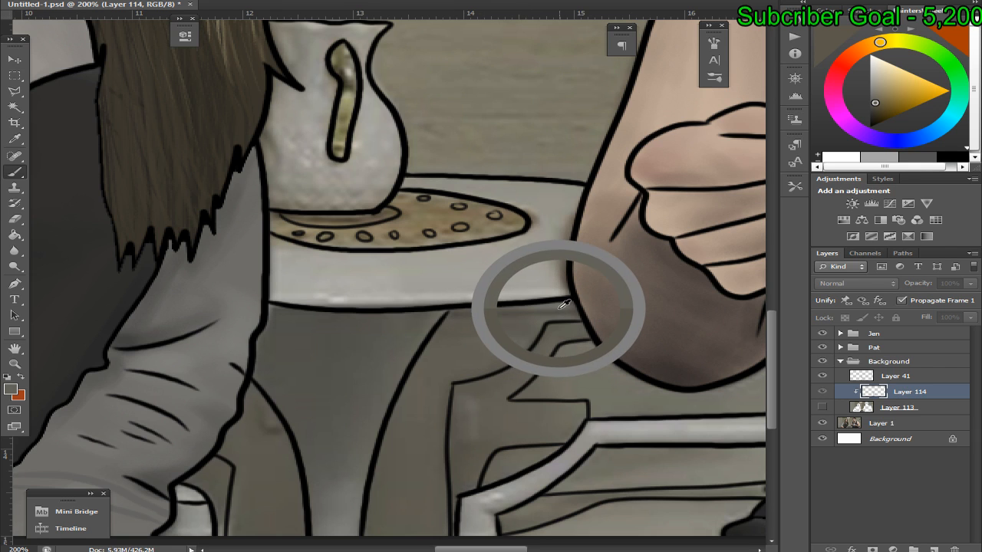
{"action": "left_click", "coordinate": [822, 407]}
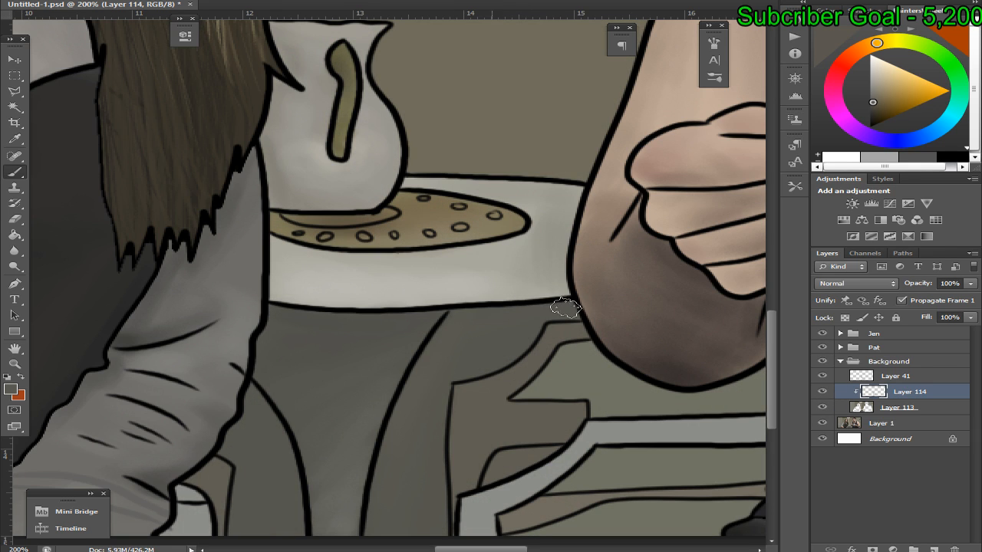
{"action": "left_click", "coordinate": [822, 407]}
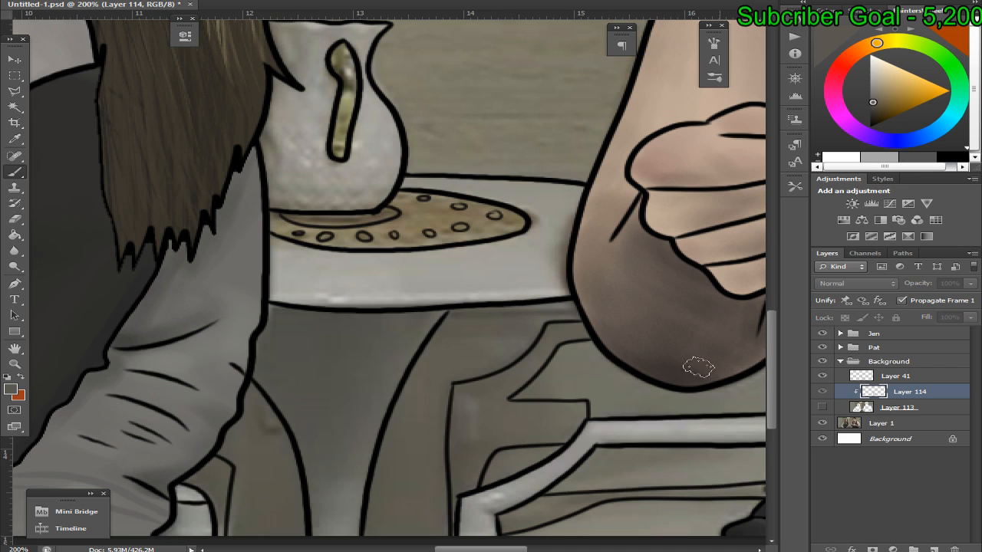
{"action": "left_click", "coordinate": [416, 491], "text": "alt"}
{"action": "left_click", "coordinate": [822, 407]}
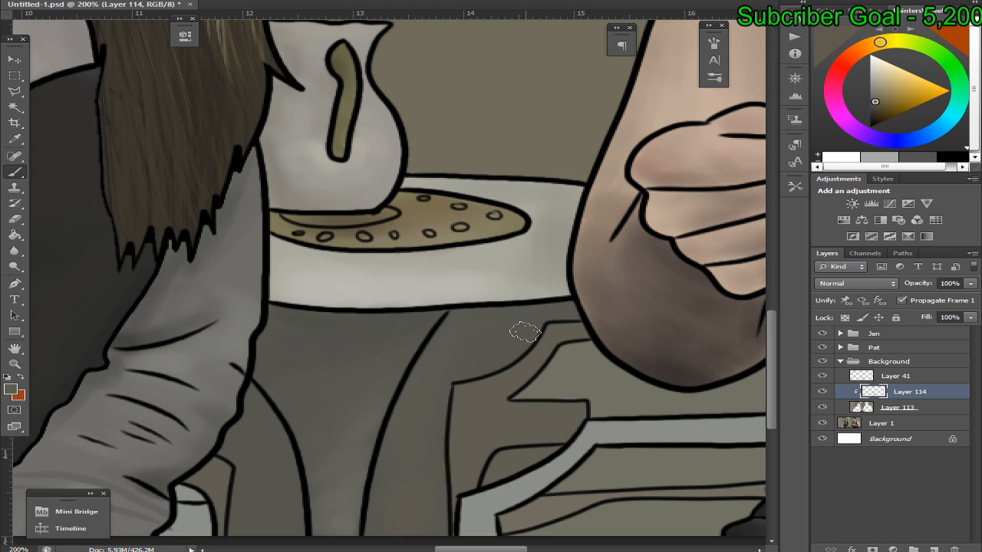
{"action": "left_click", "coordinate": [820, 408]}
{"action": "left_click", "coordinate": [475, 405], "text": "alt"}
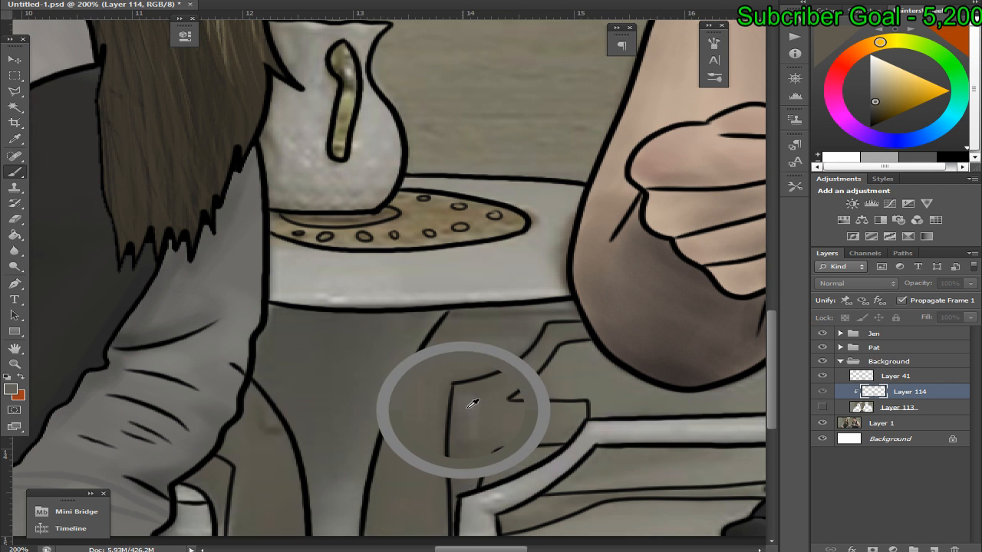
{"action": "left_click", "coordinate": [821, 407]}
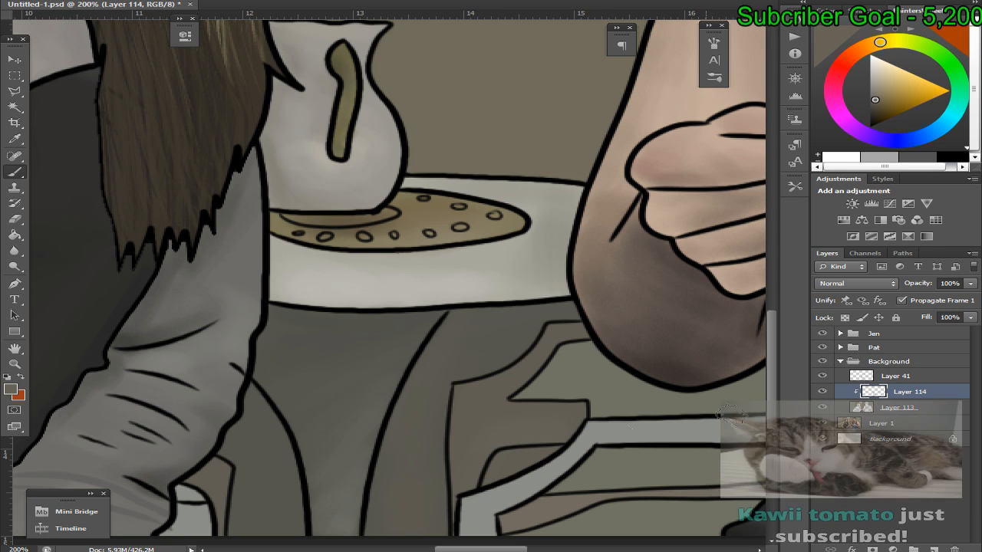
Switch to OBS to check the stream preview and return to Photoshop
{"action": "scroll", "coordinate": [731, 414], "scroll_direction": "up", "scroll_amount": 2}
{"action": "key", "text": "alt+Tab"}
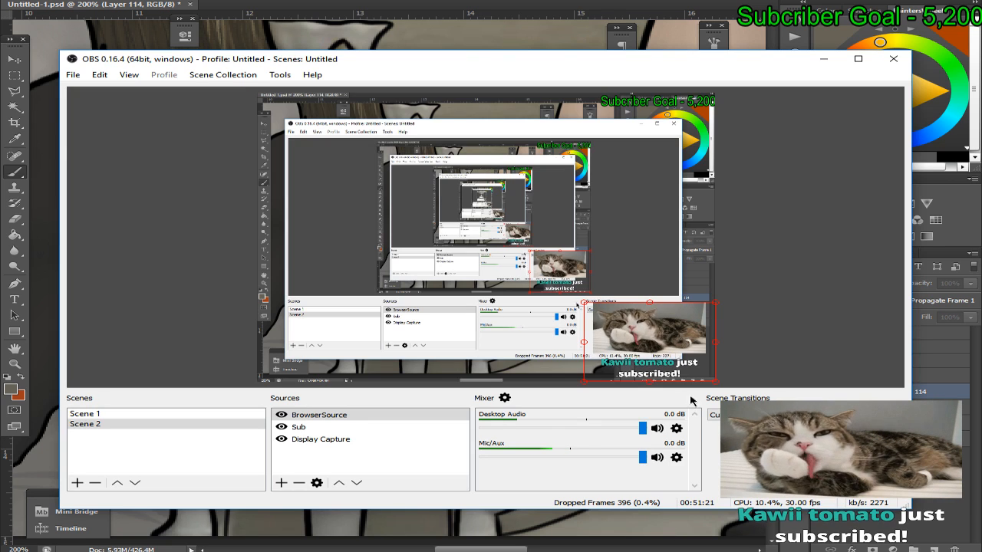
{"action": "key", "text": "alt+Tab"}
Sample a grey-brown from the reference photo's chair and brush it onto the brown part of the chair frame
{"action": "left_click", "coordinate": [473, 397], "text": "alt"}
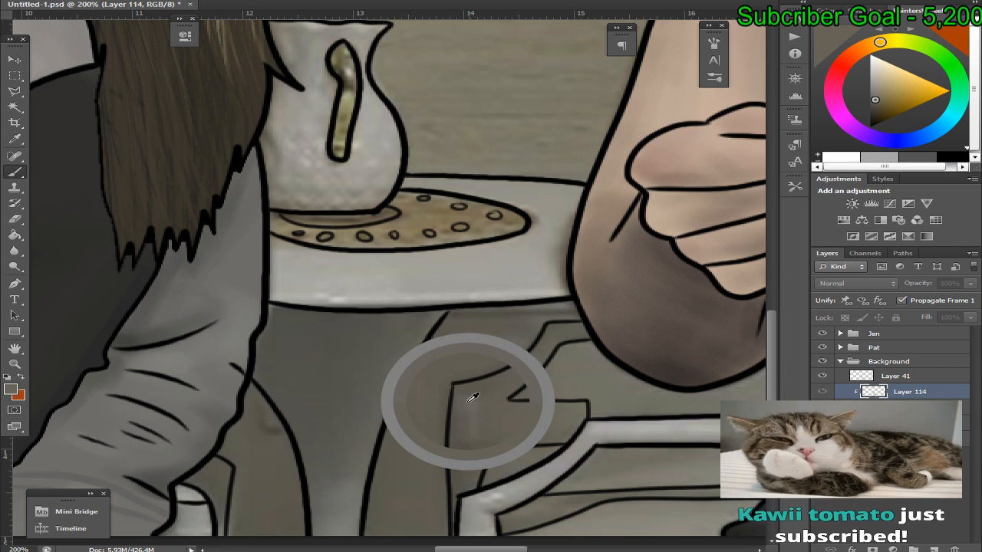
{"action": "key", "text": "ctrl+comma"}
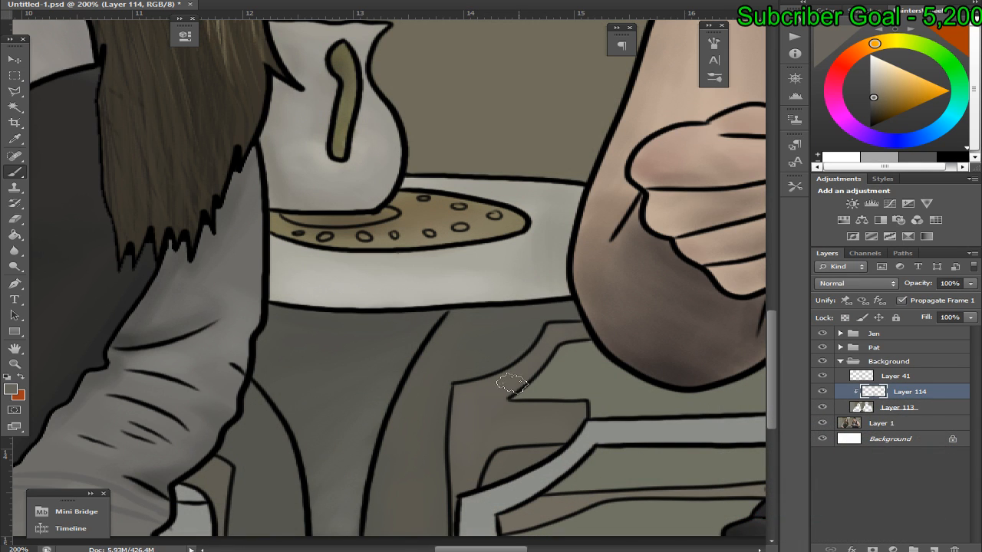
Switch to the browser, check the live chat and the real-time subscriber count, and return to Photoshop
{"action": "key", "text": "alt+Tab"}
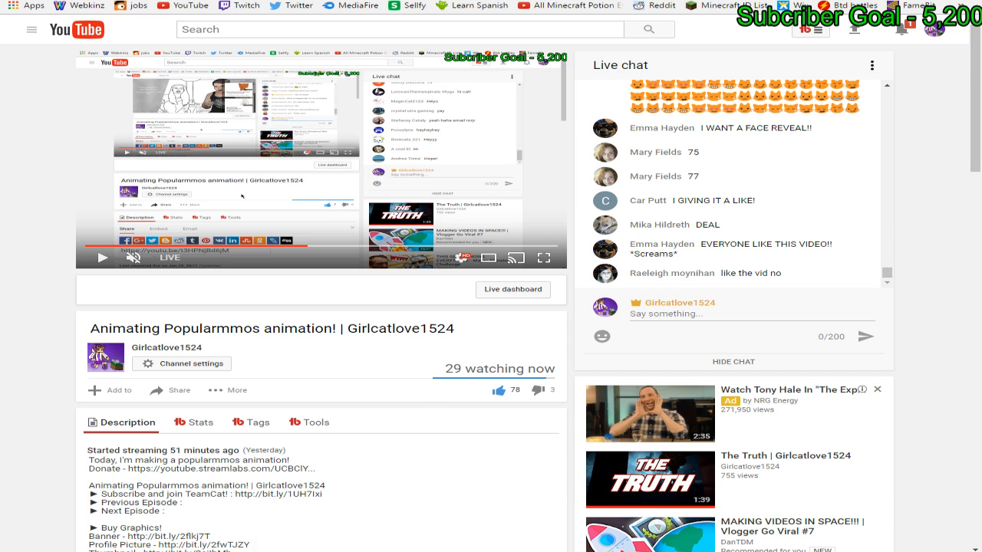
{"action": "key", "text": "ctrl+Tab"}
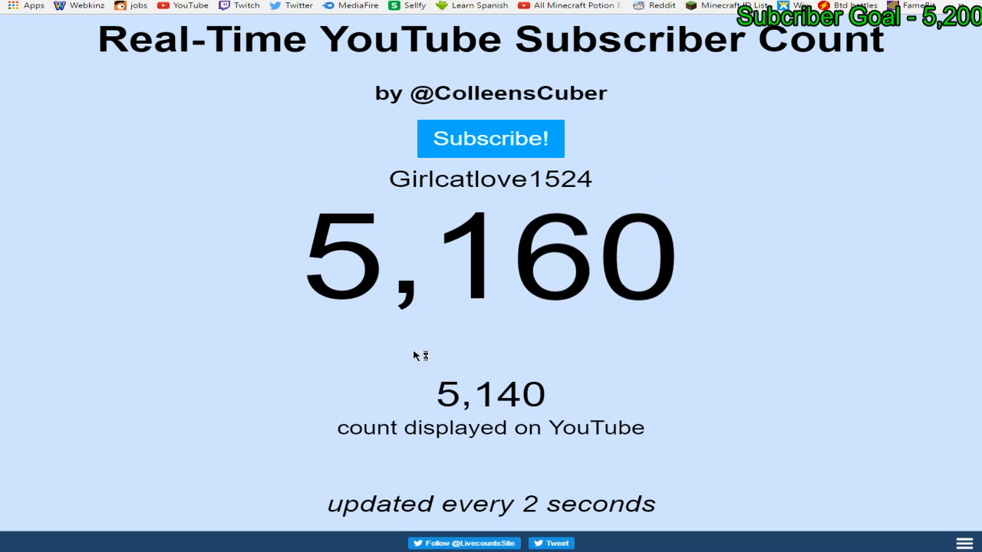
{"action": "key", "text": "ctrl+Tab"}
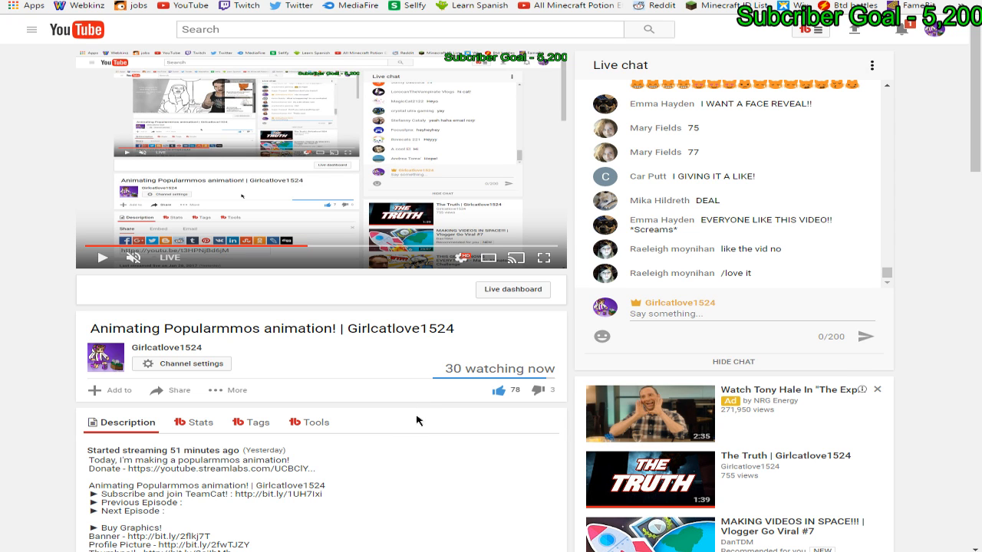
{"action": "key", "text": "alt+Tab"}
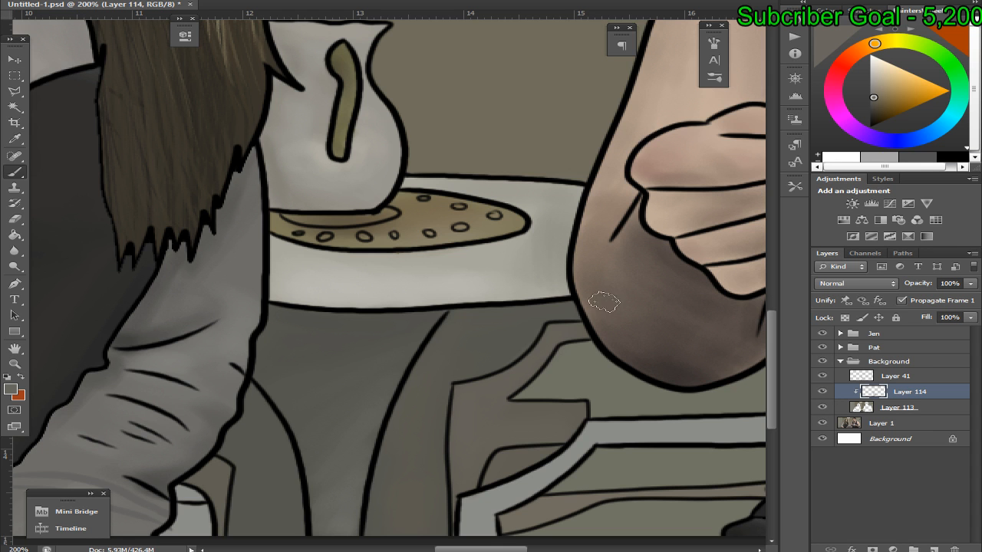
Sample grey-brown tones from the reference photo with Layer 113 hidden and shade the background panel between the elbow and the grey chair rail
{"action": "left_click", "coordinate": [822, 423]}
{"action": "left_click", "coordinate": [822, 407]}
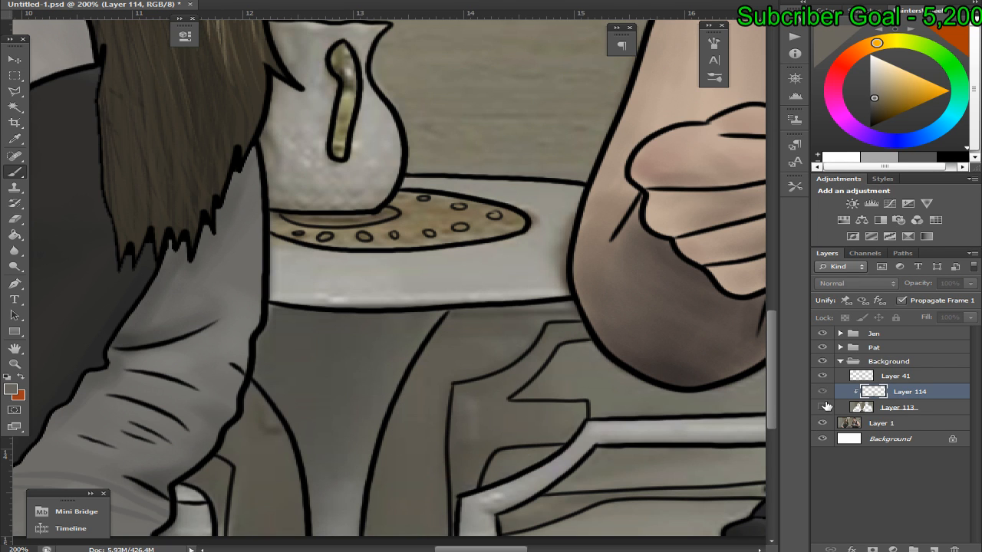
{"action": "left_click", "coordinate": [822, 407]}
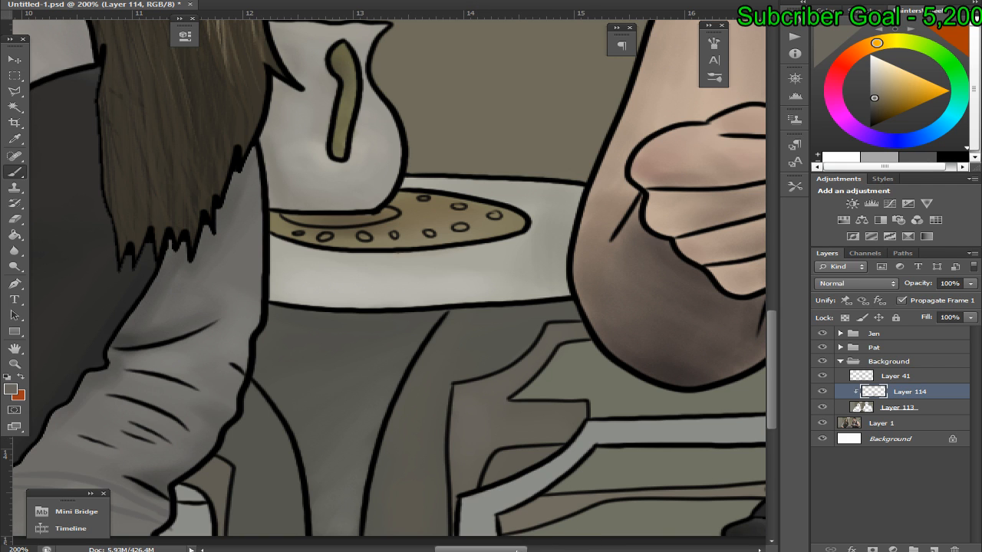
{"action": "left_click_drag", "start_coordinate": [515, 549], "coordinate": [534, 549]}
{"action": "left_click", "coordinate": [822, 408]}
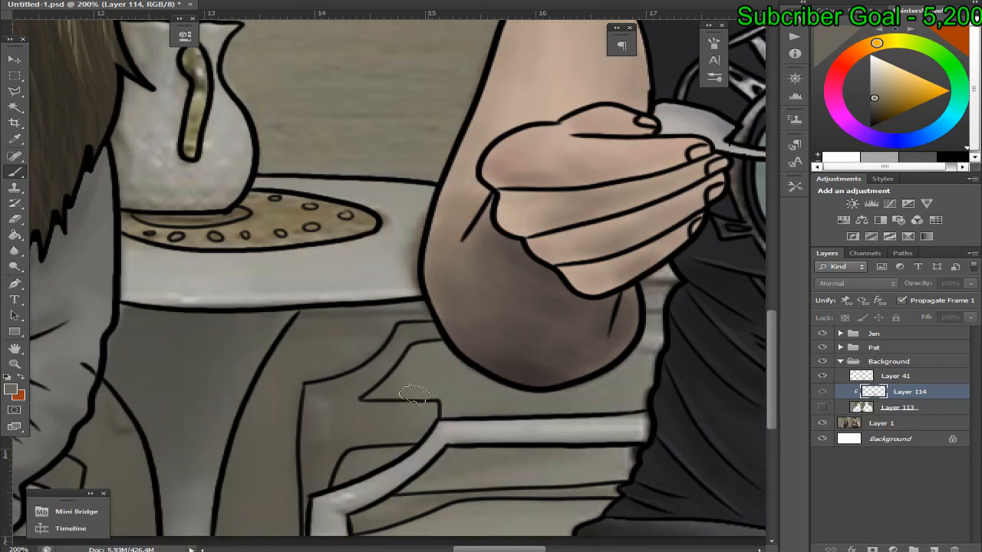
{"action": "left_click", "coordinate": [822, 407]}
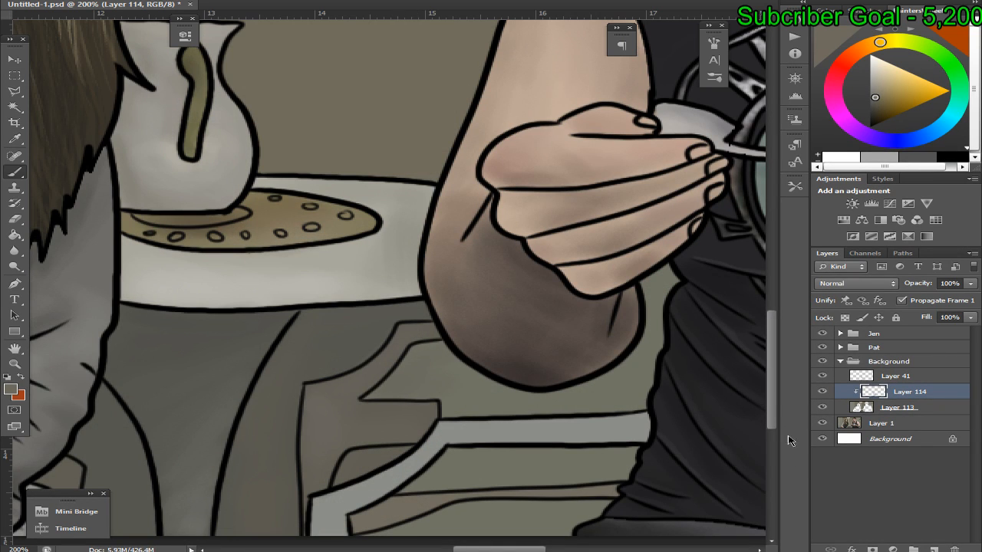
{"action": "left_click", "coordinate": [822, 408]}
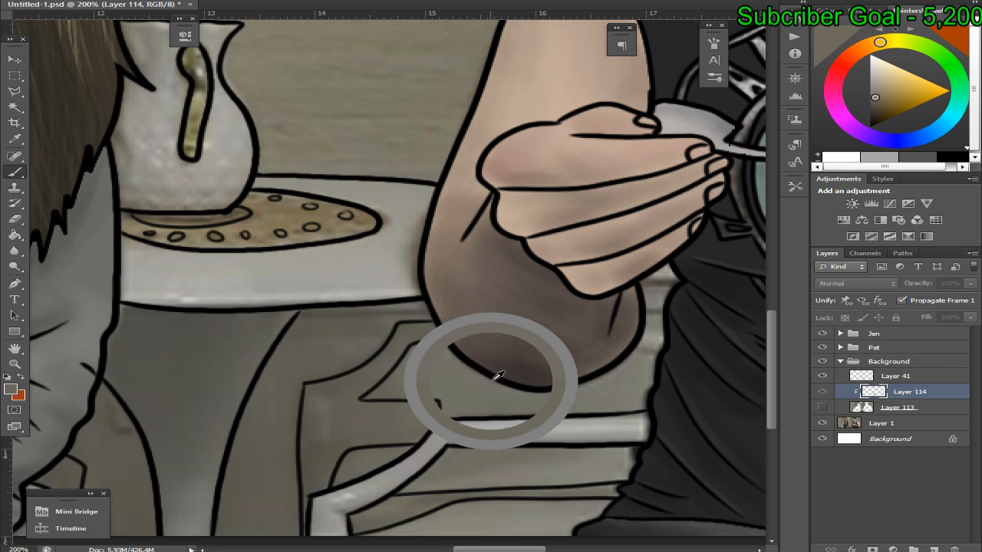
{"action": "left_click", "coordinate": [823, 407]}
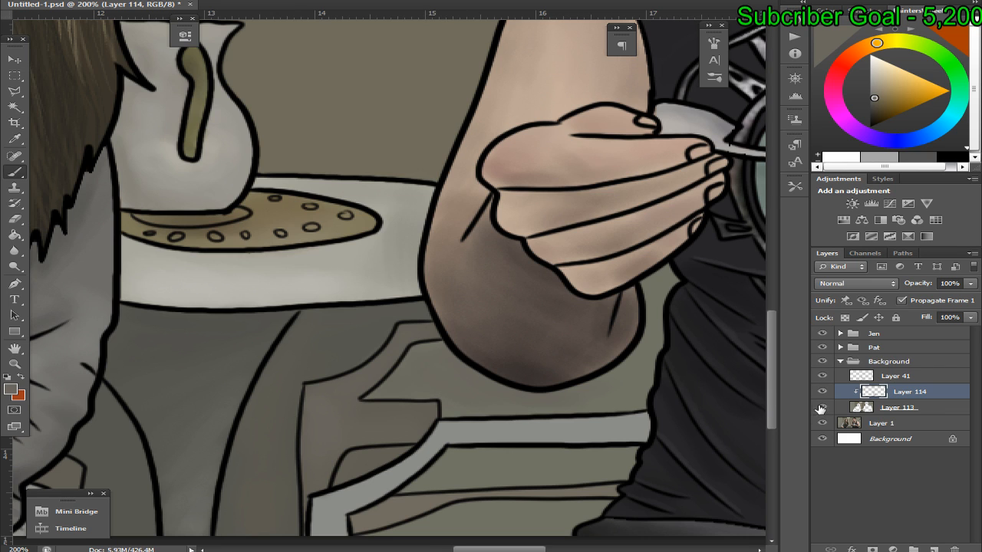
Sample lighter greys from the reference photo and brighten the background panel where it meets the dark trousers
{"action": "left_click", "coordinate": [821, 408]}
{"action": "left_click", "coordinate": [637, 329], "text": "alt"}
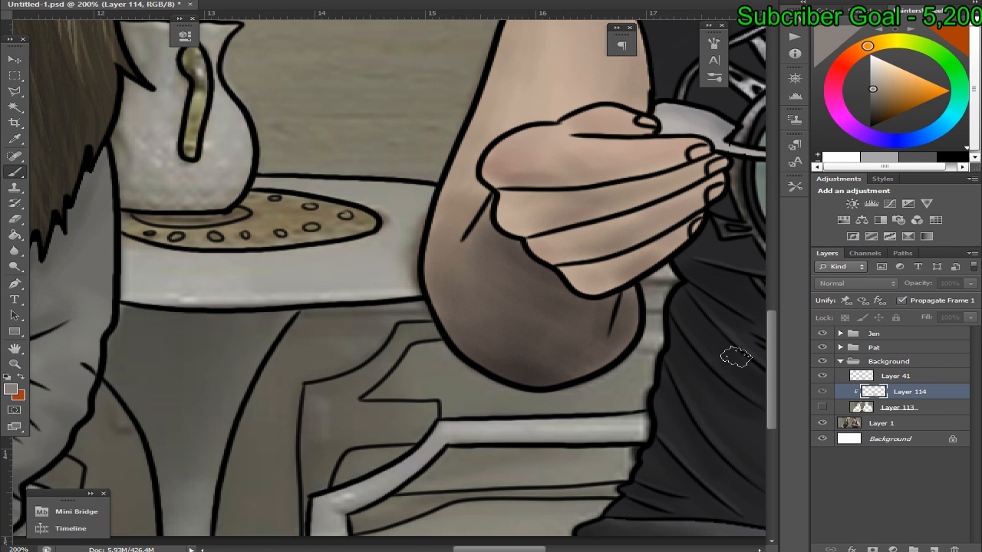
{"action": "left_click", "coordinate": [634, 354], "text": "alt"}
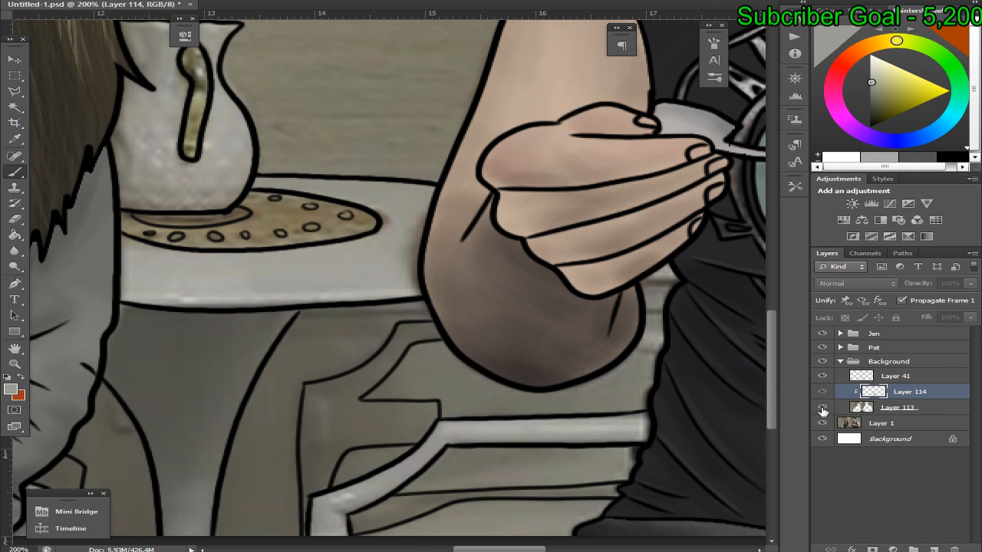
{"action": "left_click", "coordinate": [821, 408]}
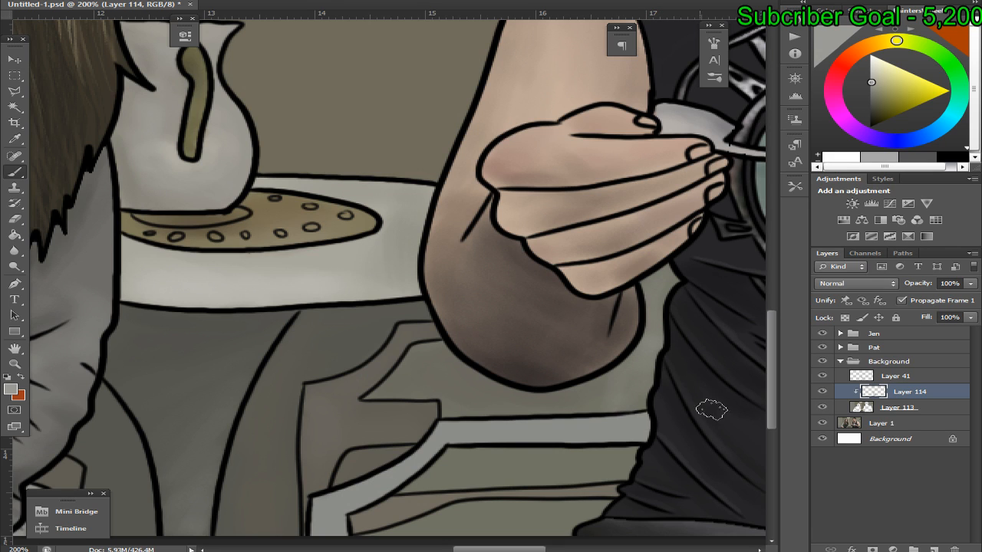
{"action": "scroll", "coordinate": [775, 397], "scroll_direction": "down", "scroll_amount": 3}
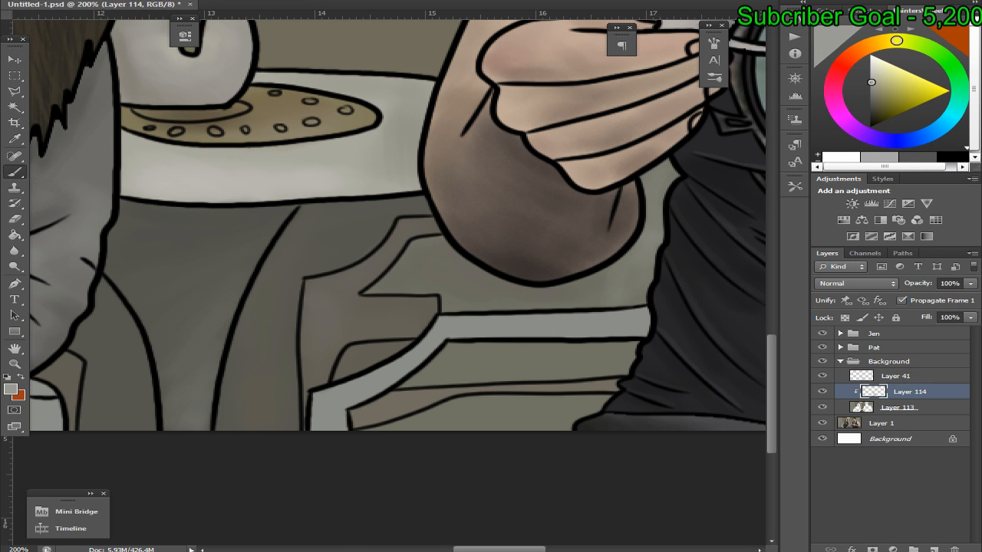
Switch to the browser, recheck the subscriber count and the stream's live chat, and return to Photoshop
{"action": "key", "text": "alt+Tab"}
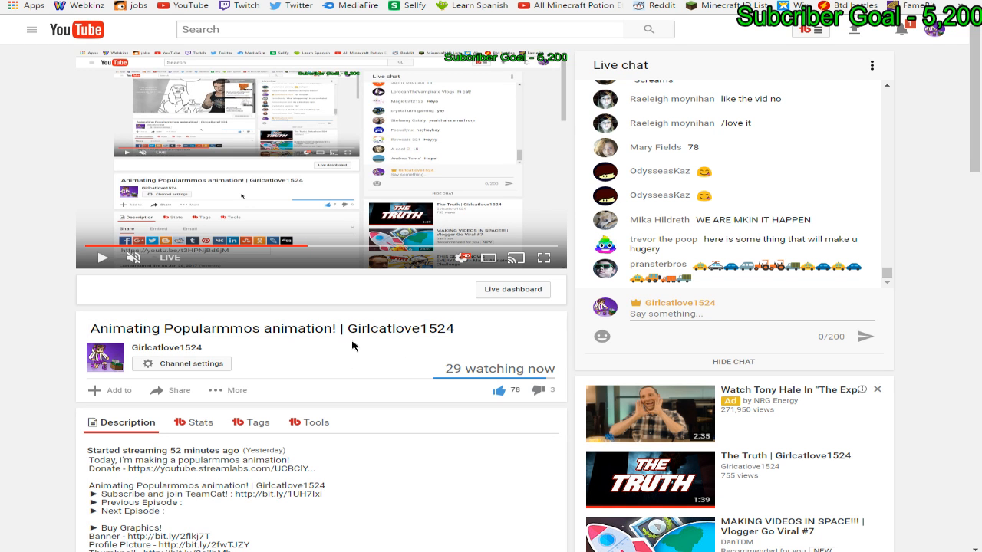
{"action": "key", "text": "alt+Tab"}
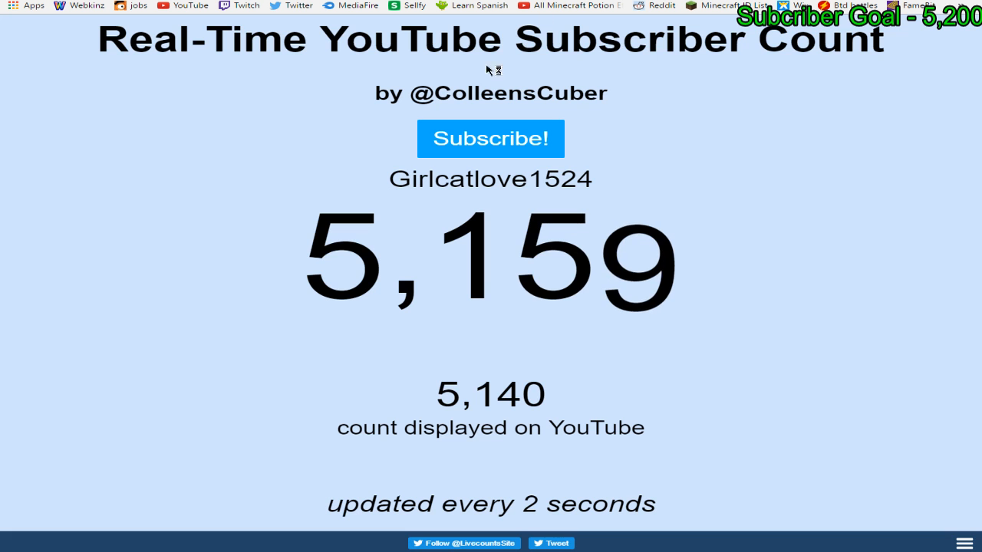
{"action": "key", "text": "alt+Tab"}
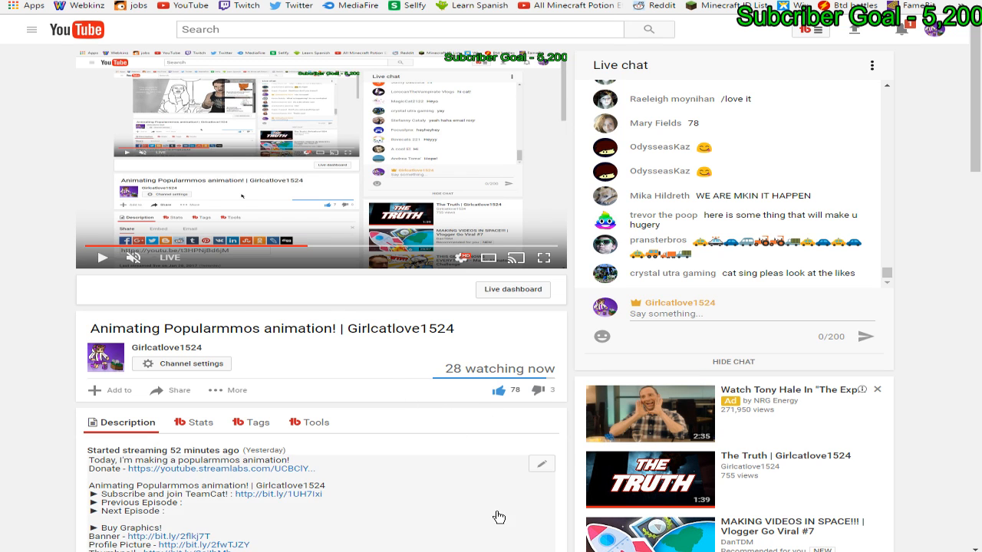
{"action": "key", "text": "alt+Tab"}
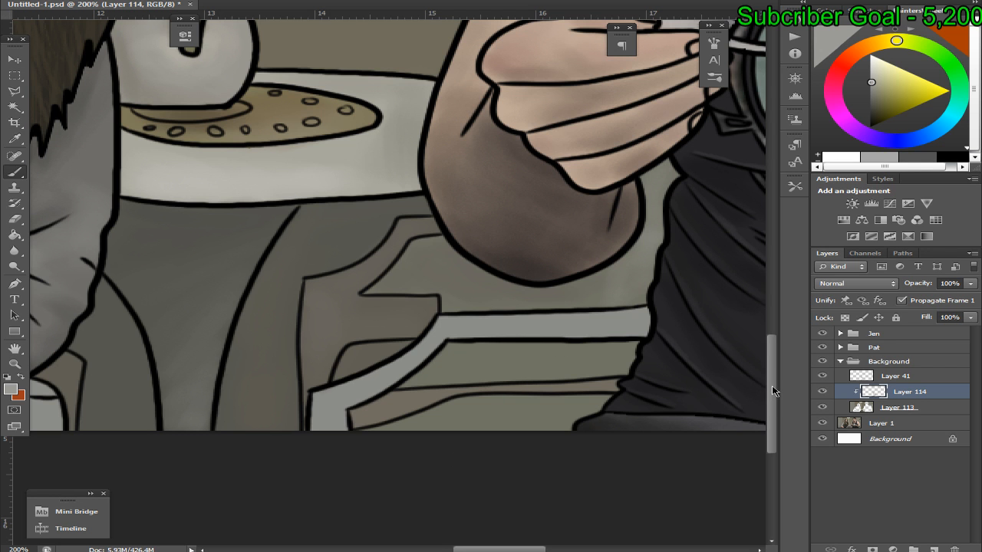
Compare the grey chair rail with the reference photo, sample its greys and brush shading along the rail down to its bend
{"action": "scroll", "coordinate": [773, 391], "scroll_direction": "up", "scroll_amount": 1}
{"action": "left_click", "coordinate": [821, 408]}
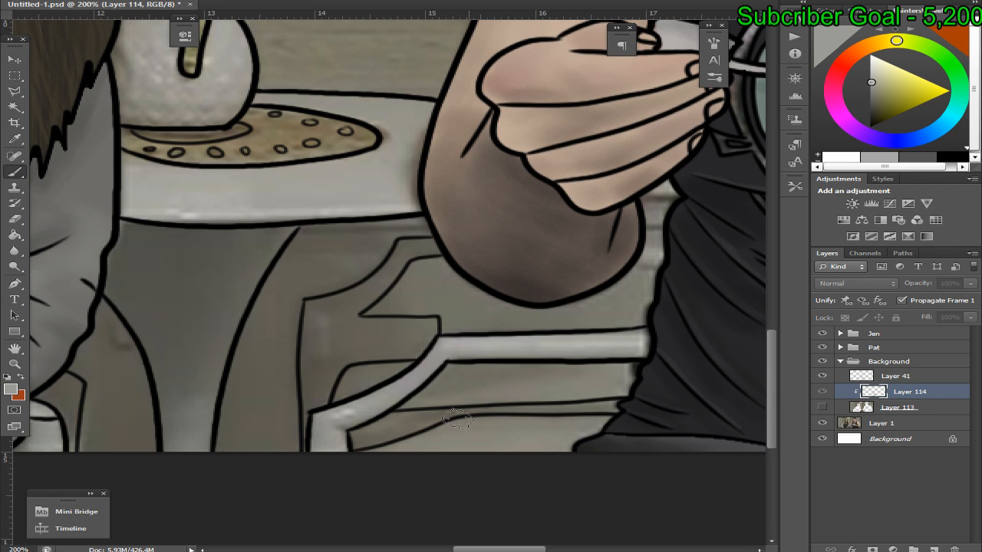
{"action": "left_click", "coordinate": [822, 407]}
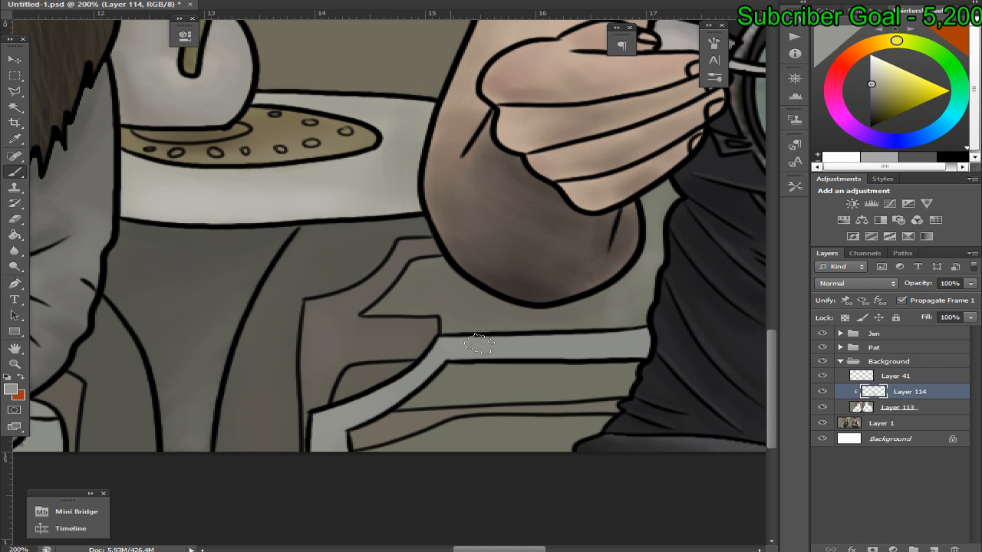
{"action": "left_click", "coordinate": [819, 407]}
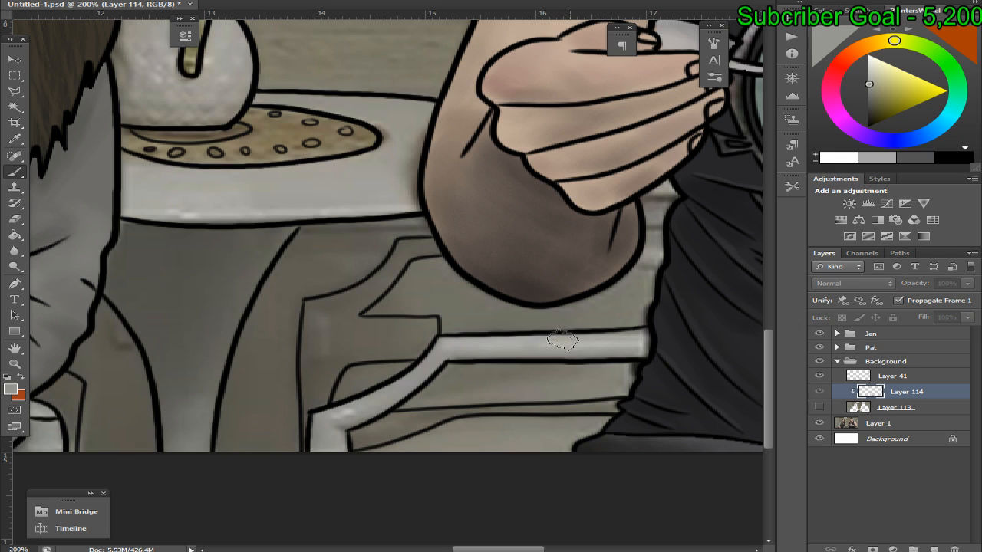
{"action": "left_click", "coordinate": [819, 407]}
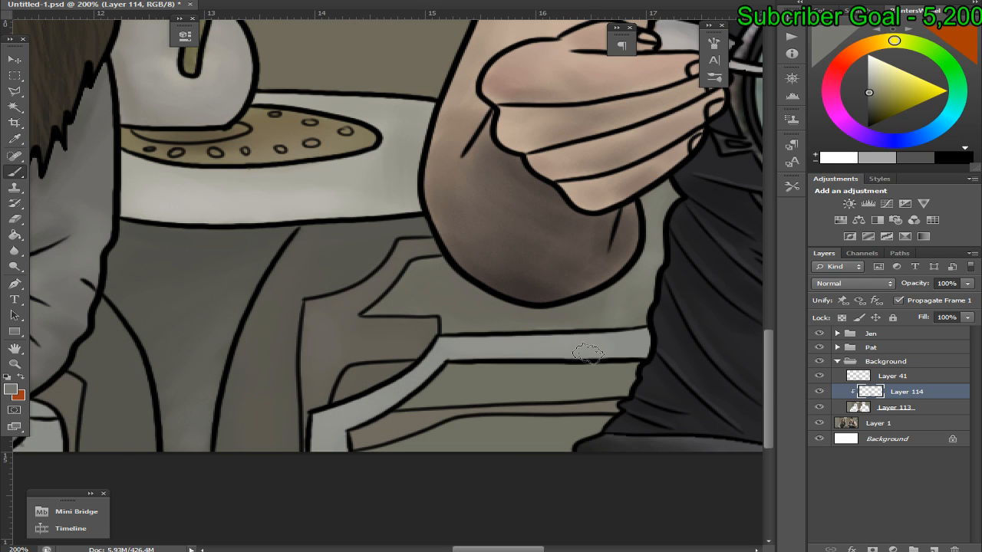
{"action": "left_click_drag", "start_coordinate": [588, 352], "coordinate": [623, 354]}
{"action": "mouse_move", "coordinate": [526, 354]}
{"action": "left_mouse_down"}
{"action": "mouse_move", "coordinate": [469, 345]}
{"action": "mouse_move", "coordinate": [341, 436]}
{"action": "left_mouse_up"}
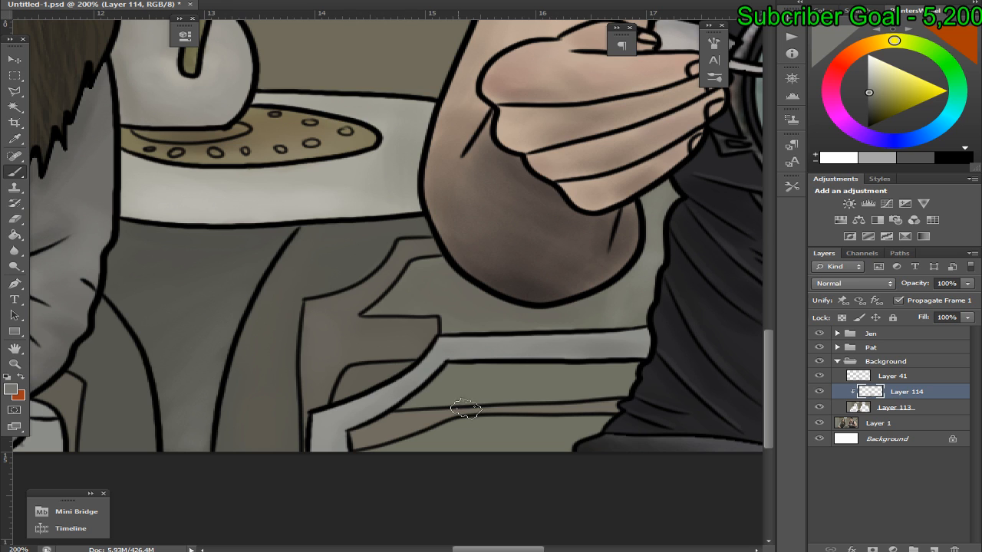
Sample a light grey from the rail's bend in the reference photo and brush a highlight onto the bend
{"action": "scroll", "coordinate": [769, 379], "scroll_direction": "down", "scroll_amount": 2}
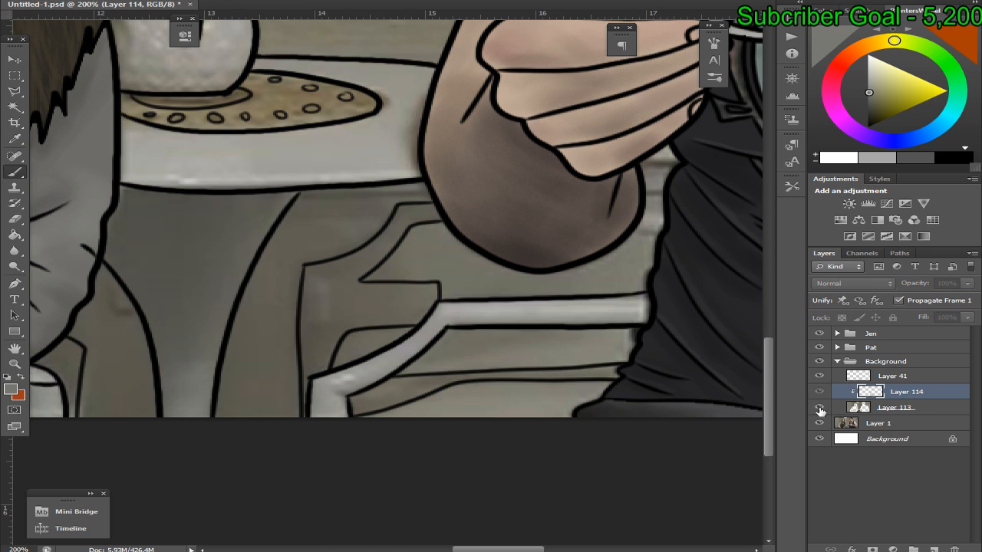
{"action": "left_click", "coordinate": [819, 391]}
{"action": "left_click", "coordinate": [339, 376], "text": "alt"}
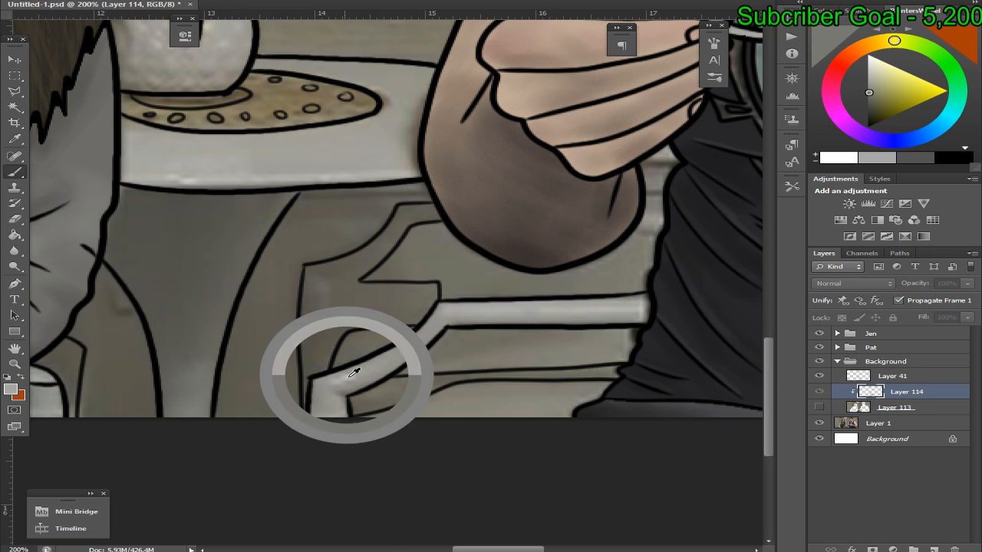
{"action": "left_click", "coordinate": [819, 391]}
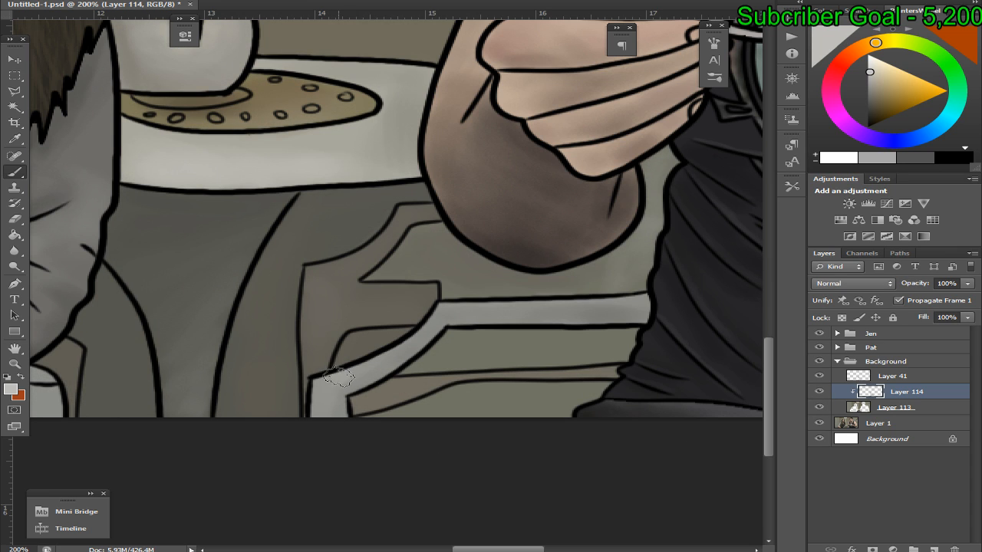
{"action": "mouse_move", "coordinate": [353, 384]}
{"action": "left_mouse_down"}
{"action": "mouse_move", "coordinate": [349, 372]}
{"action": "mouse_move", "coordinate": [341, 377]}
{"action": "left_mouse_up"}
Sample grey-brown and olive-grey tones from the reference photo and shade the panel just below the grey chair rail
{"action": "left_click_drag", "start_coordinate": [765, 377], "coordinate": [769, 400]}
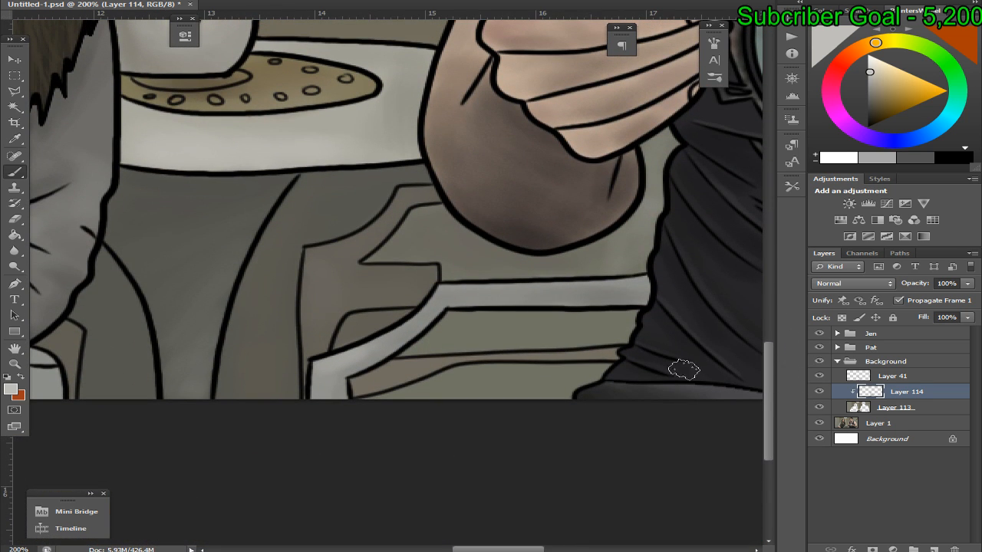
{"action": "left_click", "coordinate": [819, 408]}
{"action": "left_click", "coordinate": [463, 312], "text": "alt"}
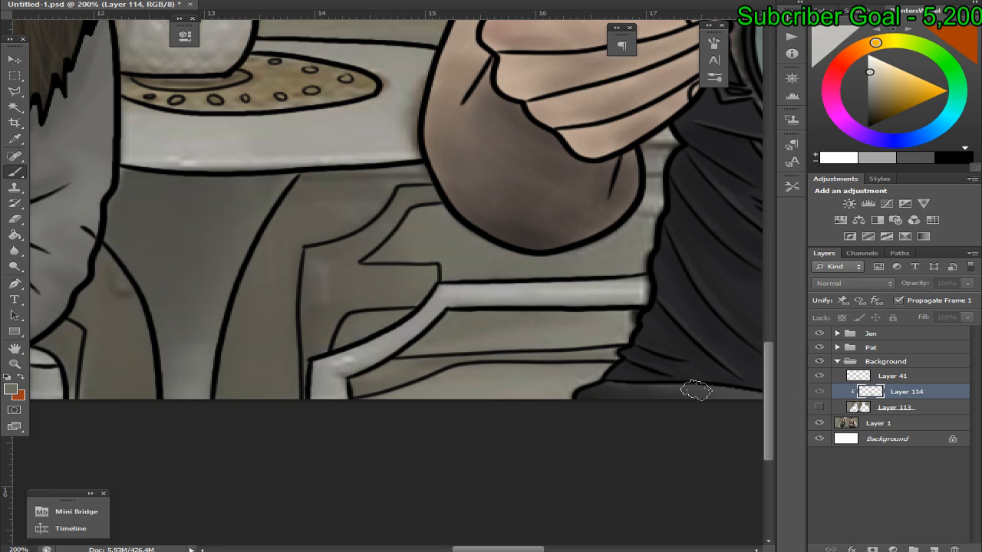
{"action": "left_click", "coordinate": [819, 407]}
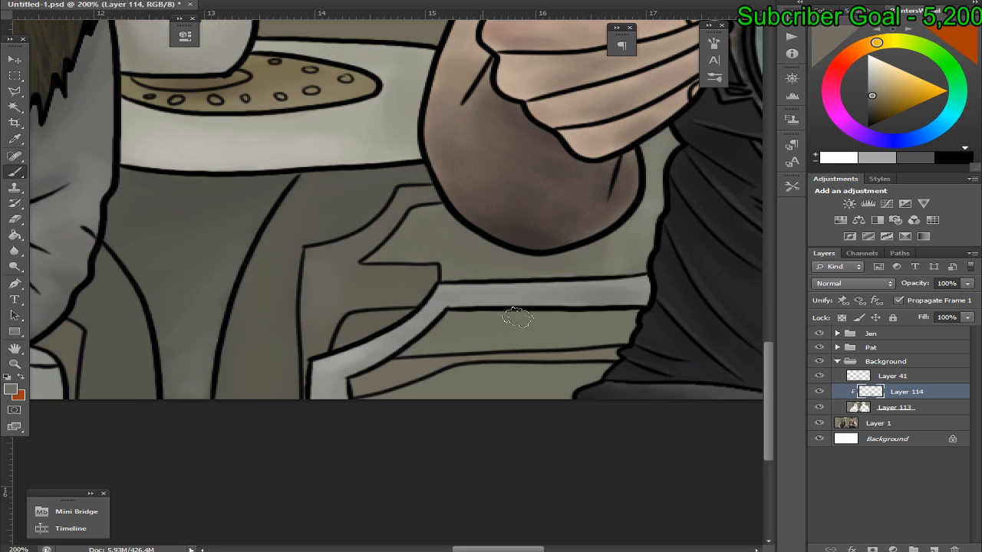
{"action": "left_click", "coordinate": [819, 407]}
{"action": "left_click", "coordinate": [543, 335], "text": "alt"}
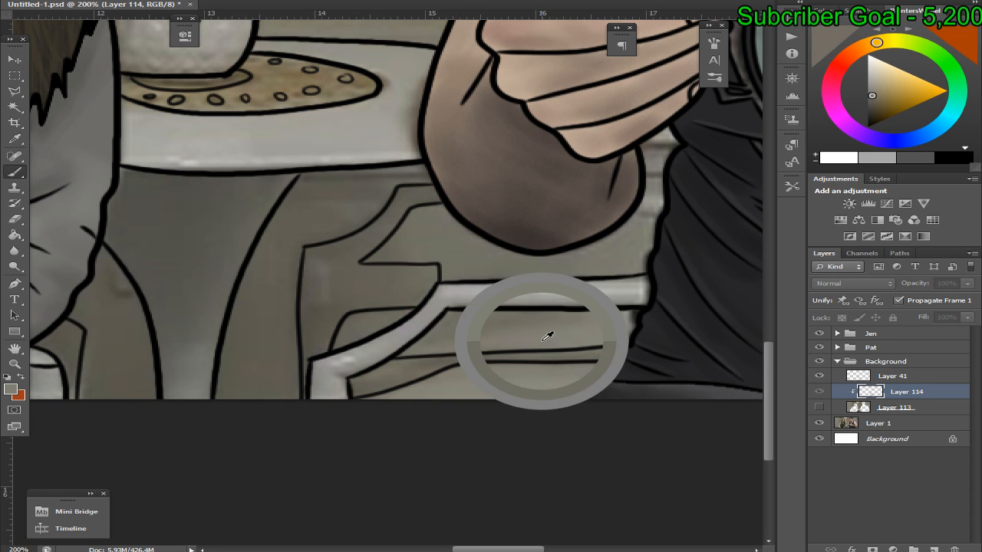
{"action": "left_click", "coordinate": [818, 409]}
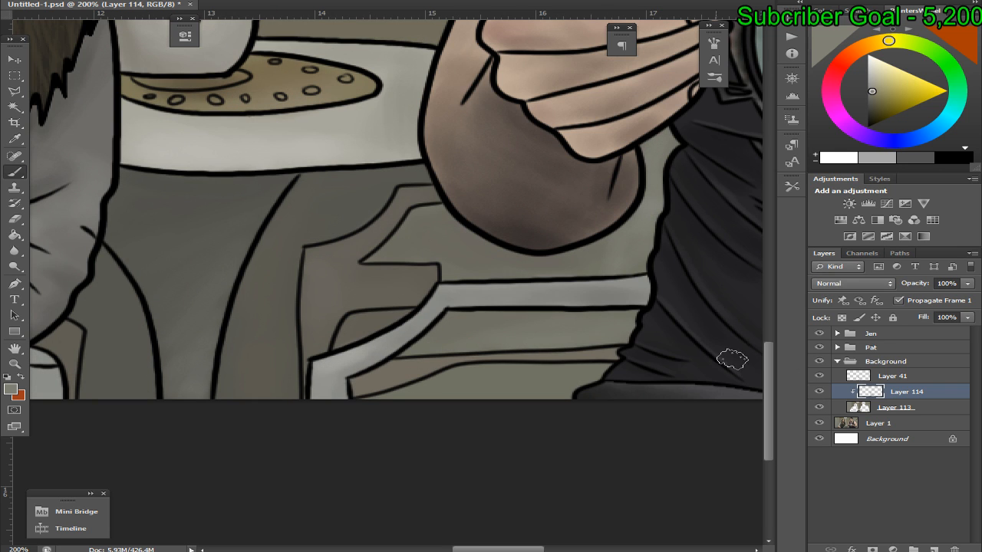
Sample a lighter warm grey from the reference photo and brighten the end of the lower panel beside the trousers
{"action": "left_click", "coordinate": [818, 408]}
{"action": "left_click", "coordinate": [625, 322], "text": "alt"}
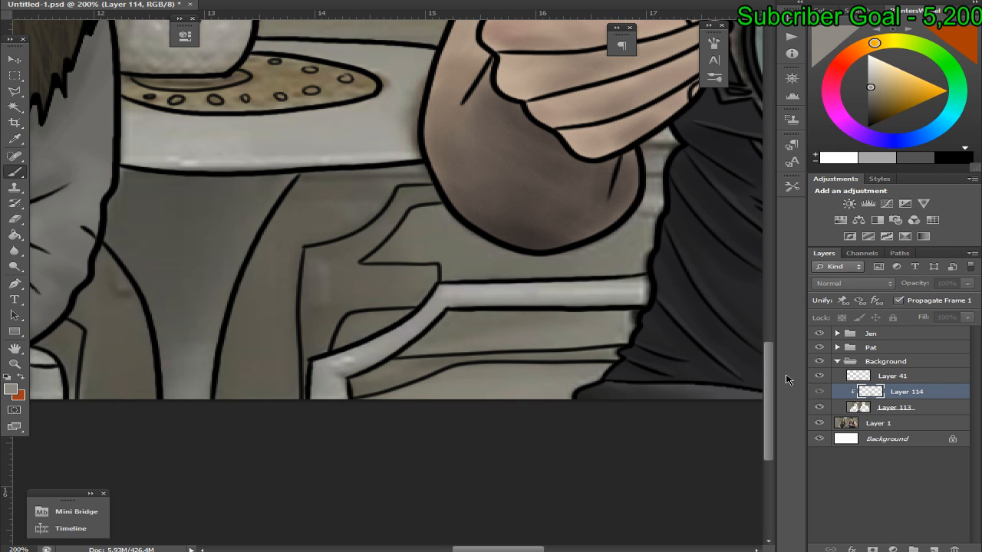
{"action": "left_click", "coordinate": [819, 407]}
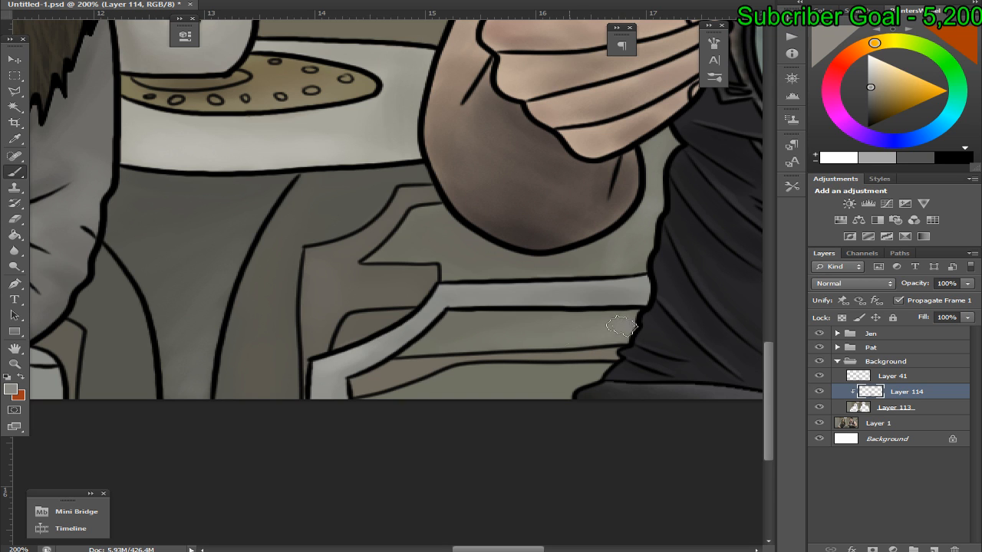
Sample brown and grey-brown tones from the reference photo and shade the thin strip and lowest panel beneath the grey chair rail
{"action": "left_click", "coordinate": [819, 407]}
{"action": "left_click", "coordinate": [408, 360], "text": "alt"}
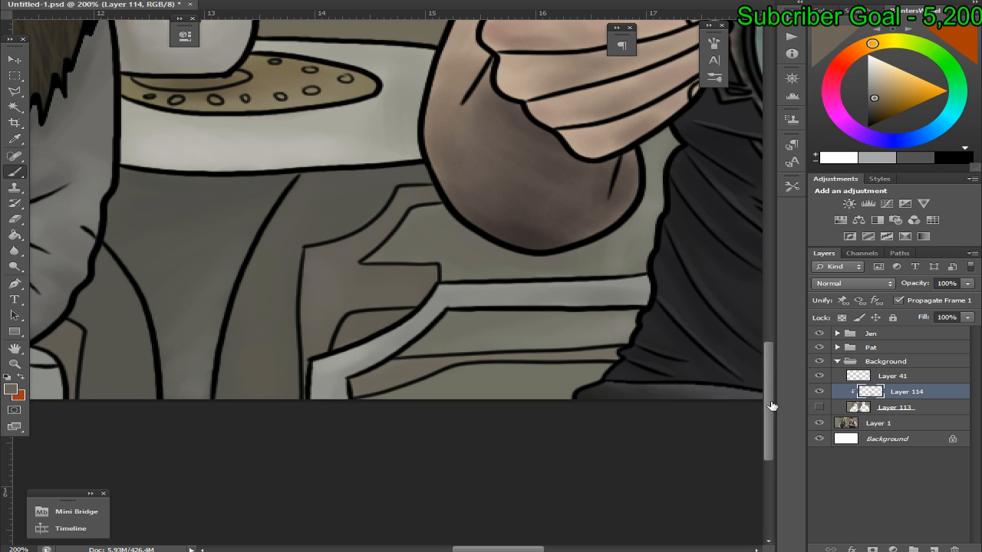
{"action": "left_click", "coordinate": [818, 392]}
{"action": "left_click", "coordinate": [819, 391]}
{"action": "left_click", "coordinate": [818, 407]}
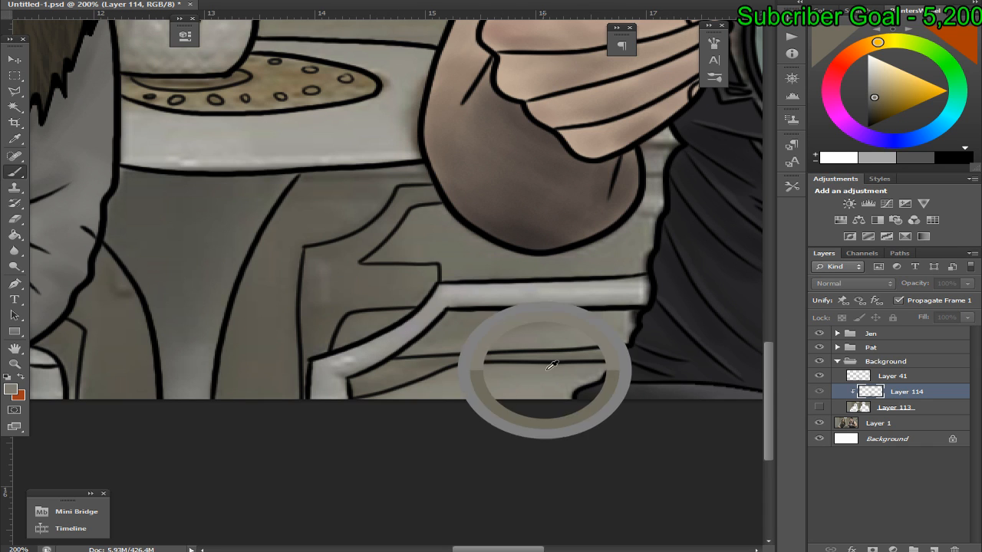
{"action": "left_click", "coordinate": [515, 391], "text": "alt"}
{"action": "left_click", "coordinate": [818, 407]}
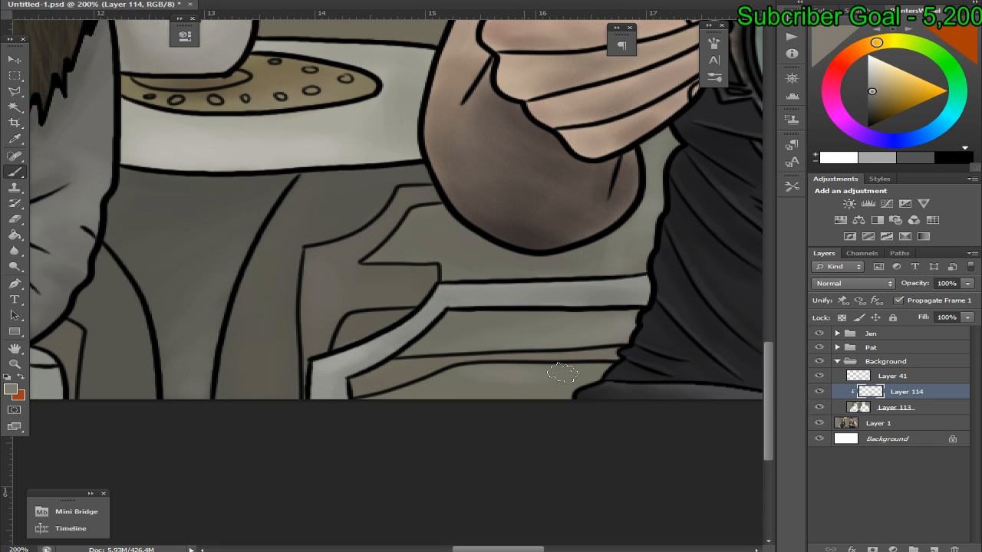
{"action": "left_click", "coordinate": [818, 407]}
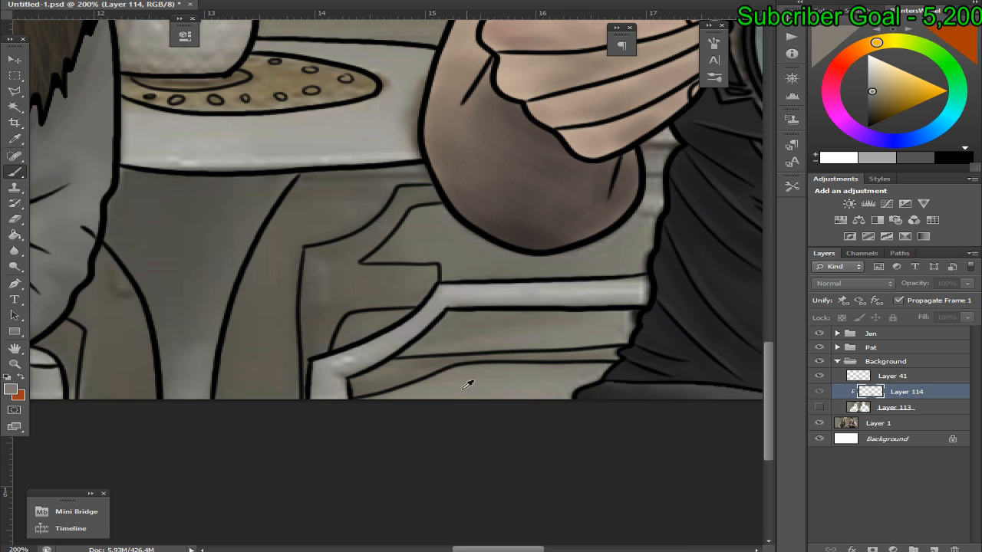
{"action": "left_click_drag", "start_coordinate": [483, 384], "coordinate": [673, 380]}
{"action": "left_click", "coordinate": [818, 408]}
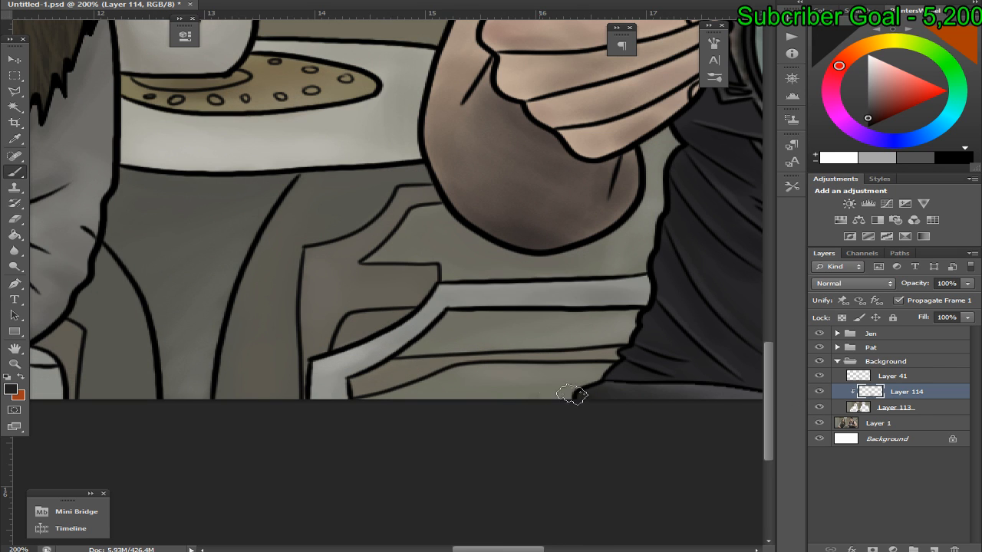
{"action": "mouse_move", "coordinate": [578, 396]}
{"action": "left_mouse_down"}
{"action": "mouse_move", "coordinate": [562, 391]}
{"action": "mouse_move", "coordinate": [575, 390]}
{"action": "left_mouse_up"}
{"action": "key", "text": "ctrl+z"}
Sample a lighter warm grey from the reference photo and brighten the lowest chair panel beside the trouser leg
{"action": "left_click", "coordinate": [818, 407]}
{"action": "left_click", "coordinate": [818, 407]}
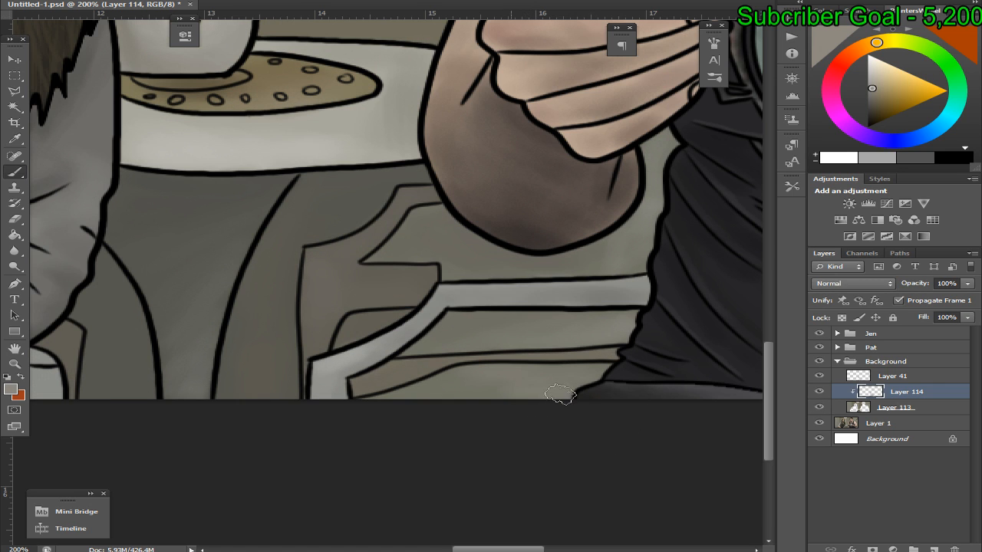
{"action": "left_click", "coordinate": [818, 407]}
{"action": "left_click_drag", "start_coordinate": [584, 379], "coordinate": [580, 384]}
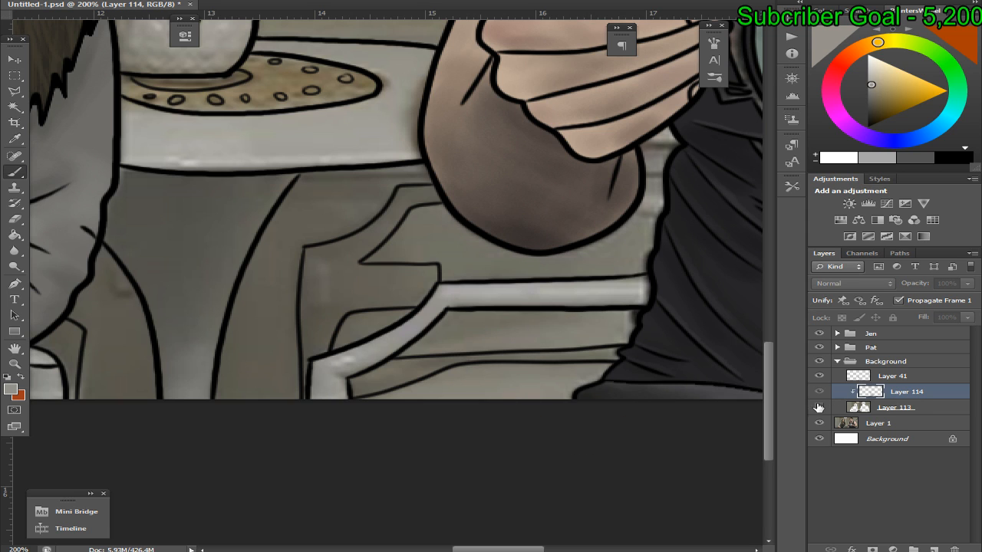
{"action": "left_click", "coordinate": [818, 407]}
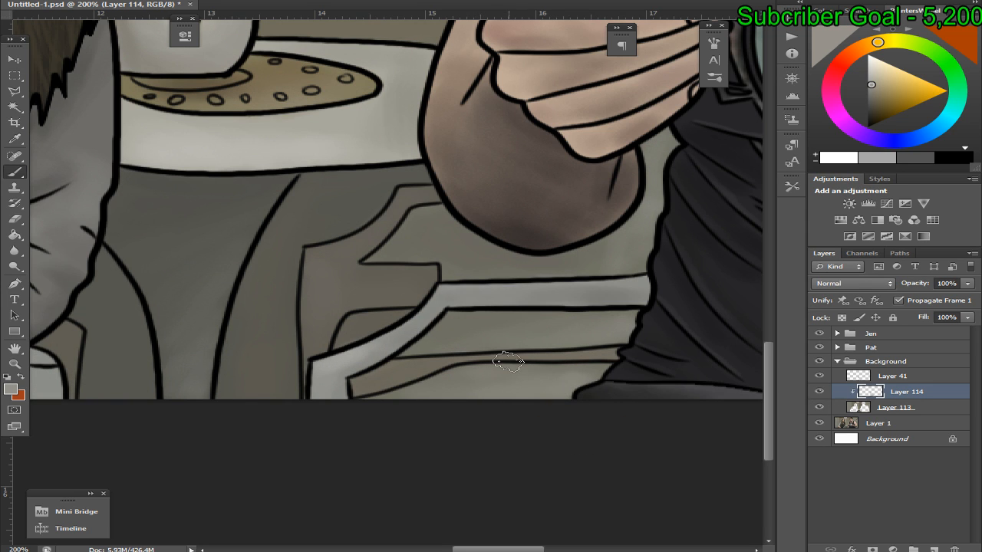
Check the chair and table shading by toggling the visibility of Layer 1 and the shading on Layer 114
{"action": "left_click", "coordinate": [819, 423]}
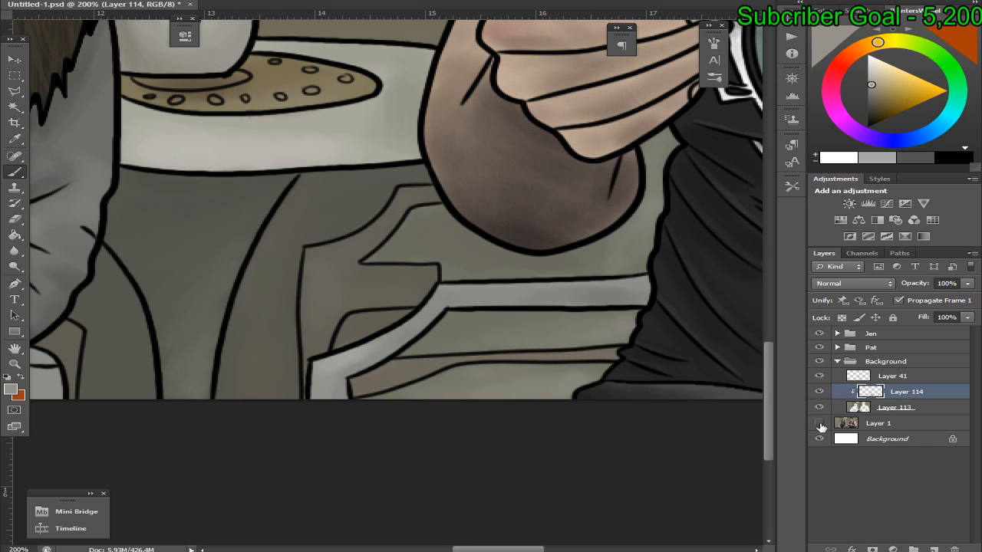
{"action": "left_click", "coordinate": [819, 423]}
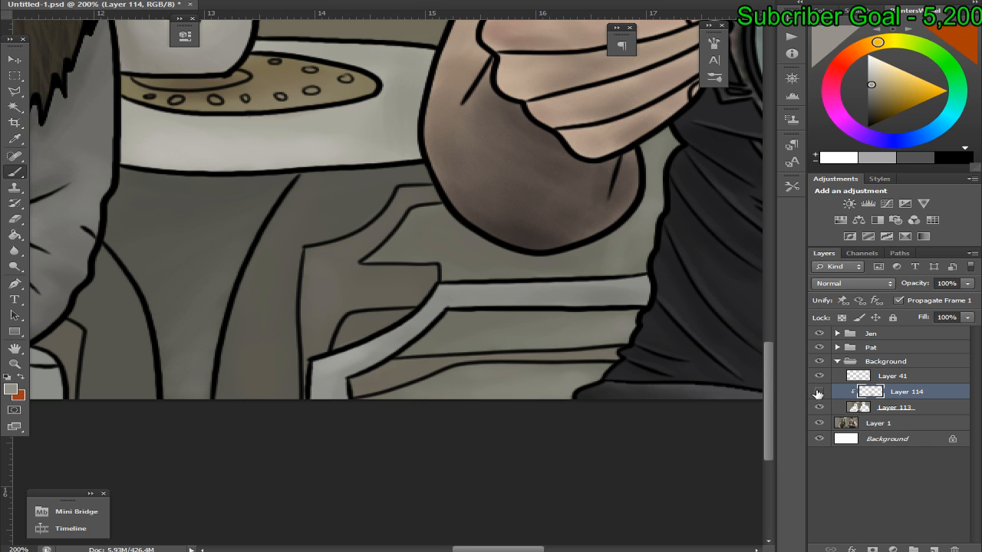
{"action": "left_click", "coordinate": [817, 392]}
{"action": "left_click", "coordinate": [817, 392]}
{"action": "left_click", "coordinate": [818, 392]}
{"action": "left_click", "coordinate": [817, 392]}
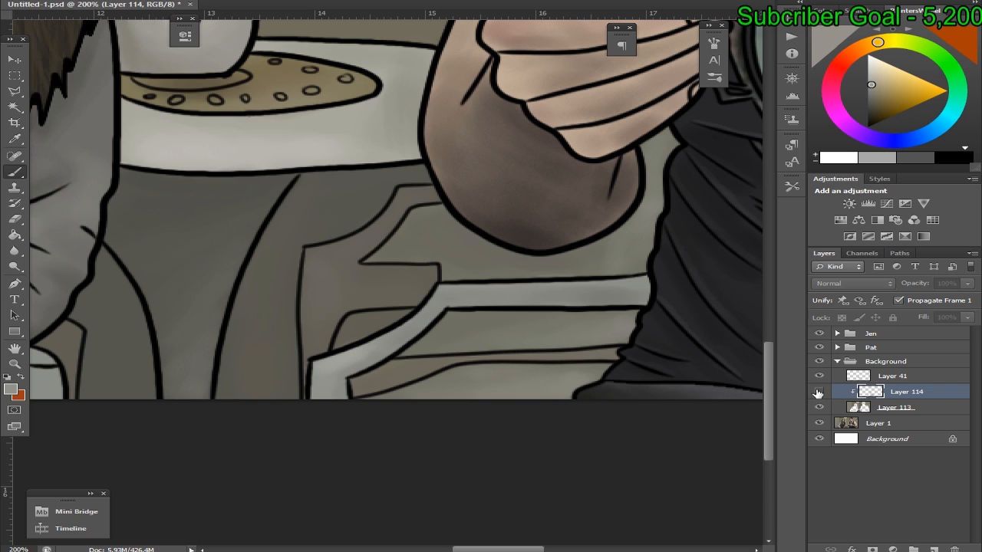
{"action": "left_click", "coordinate": [817, 392]}
{"action": "left_click", "coordinate": [817, 392]}
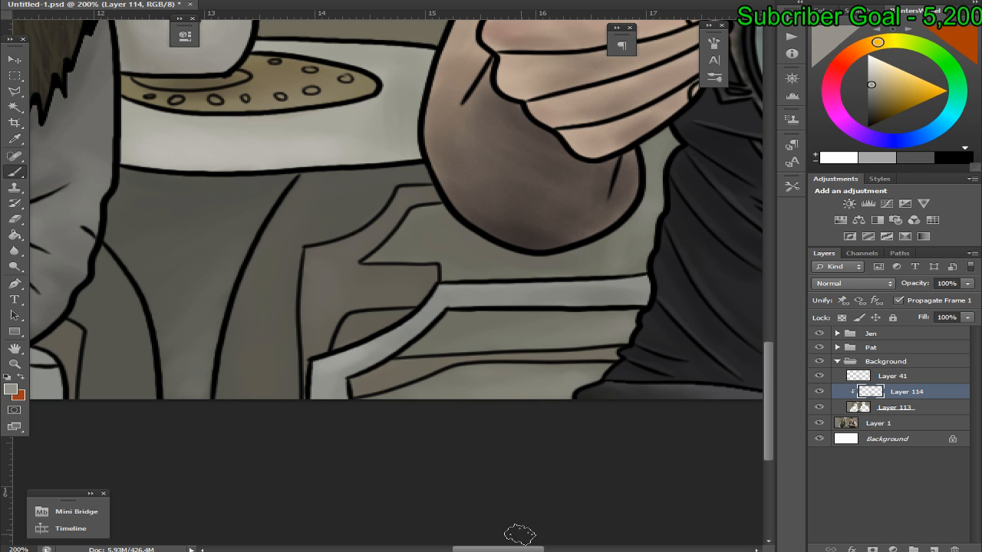
Sample a dark brown from the reference photo and shade the background wedge between the grey sleeve and the table leg
{"action": "scroll", "coordinate": [506, 525], "scroll_direction": "left", "scroll_amount": 5}
{"action": "left_click", "coordinate": [819, 392]}
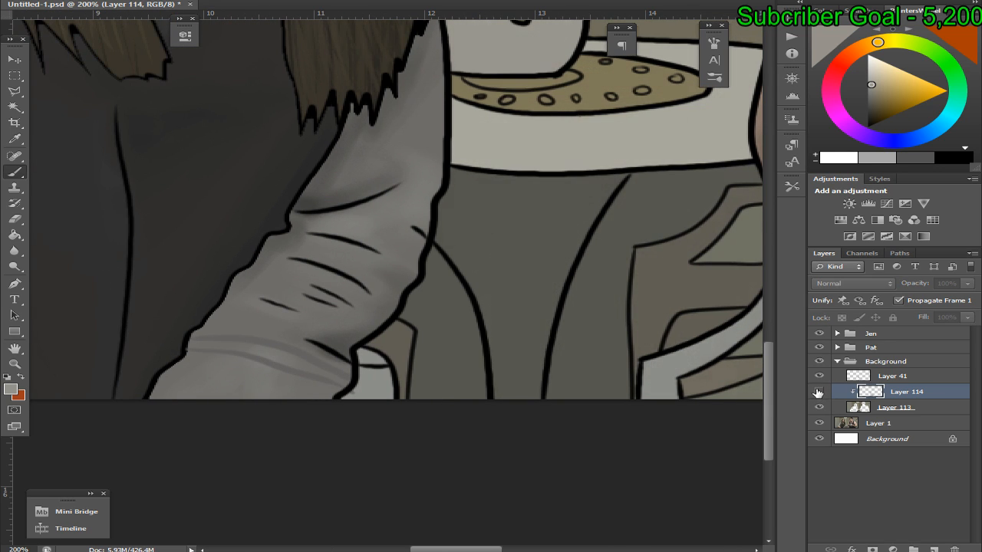
{"action": "left_click", "coordinate": [819, 392]}
{"action": "left_click", "coordinate": [819, 407]}
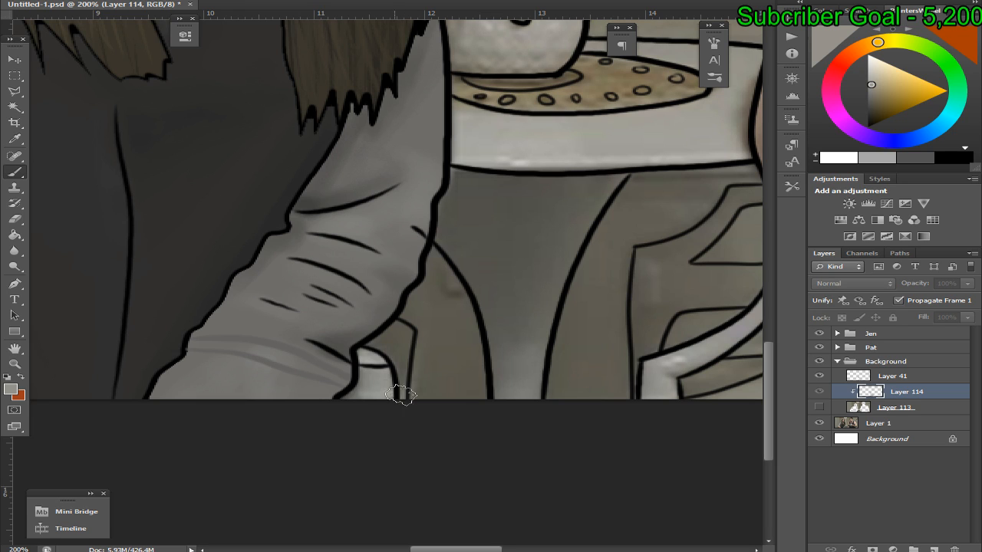
{"action": "left_click", "coordinate": [482, 313], "text": "alt"}
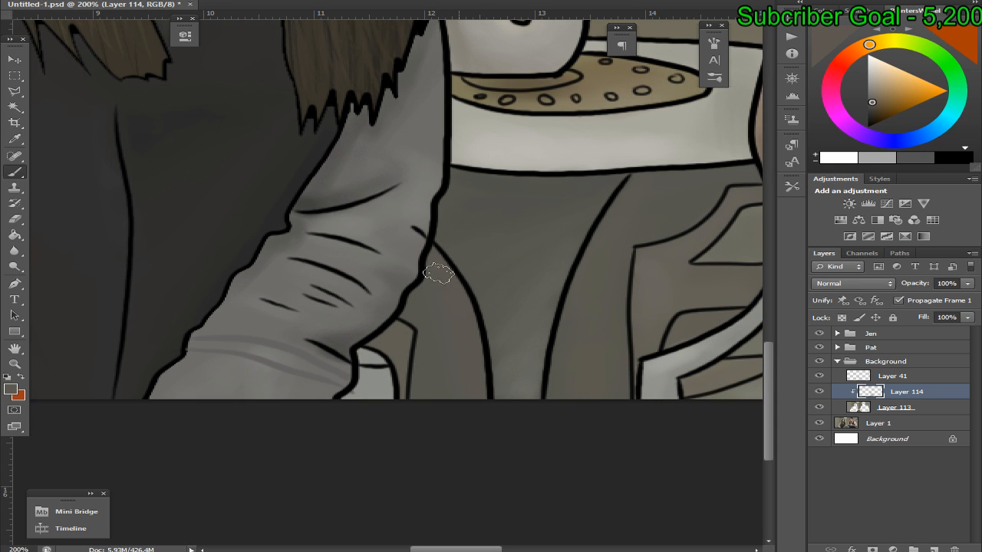
Sample olive-brown tones from the reference photo and blend them into the wedge and the small panel beside the sleeve cuff
{"action": "left_click", "coordinate": [819, 408]}
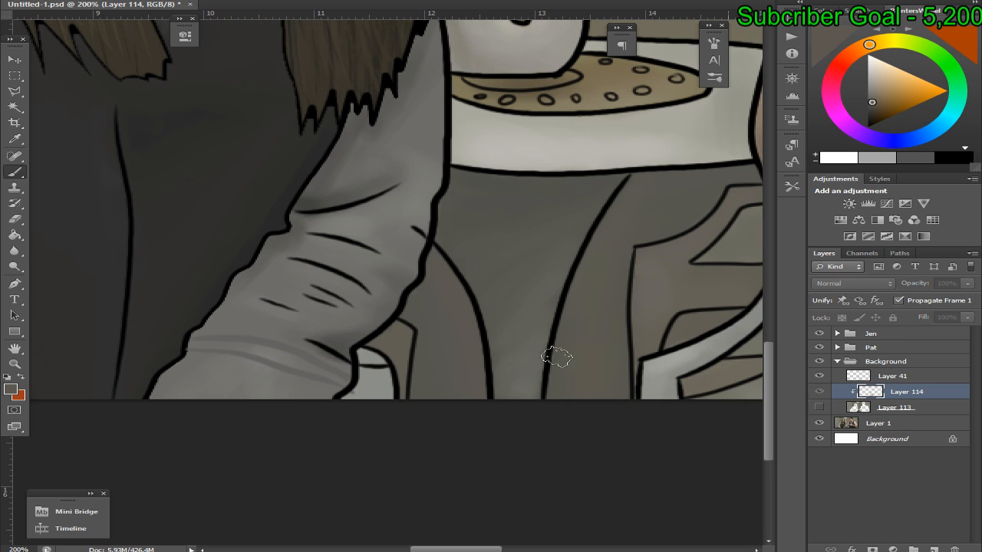
{"action": "left_click", "coordinate": [422, 339], "text": "alt"}
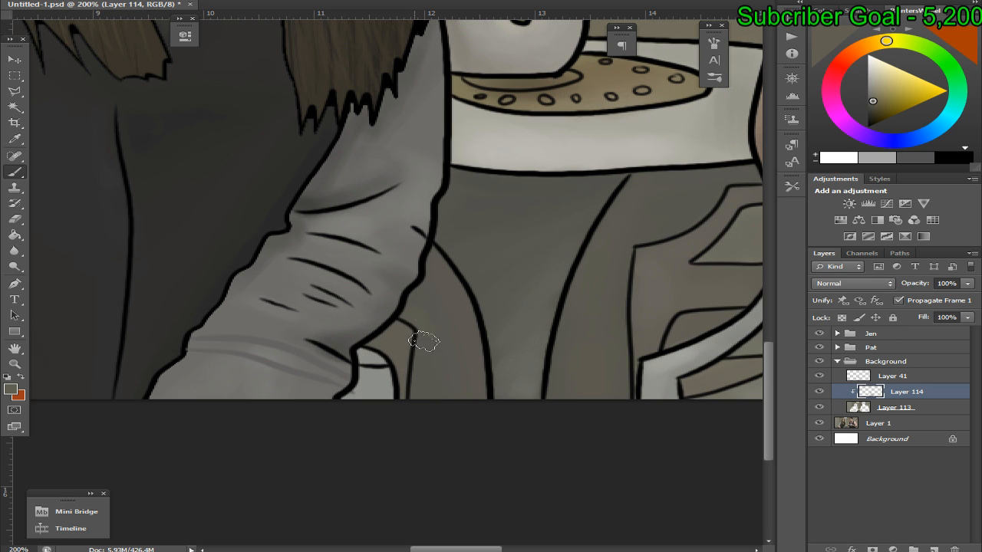
{"action": "left_click", "coordinate": [818, 408]}
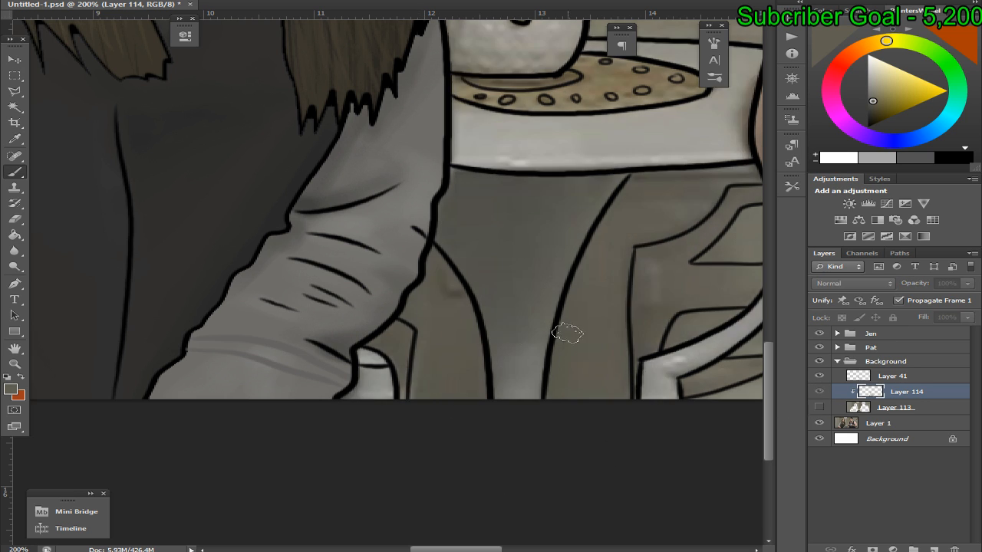
{"action": "left_click", "coordinate": [399, 336], "text": "alt"}
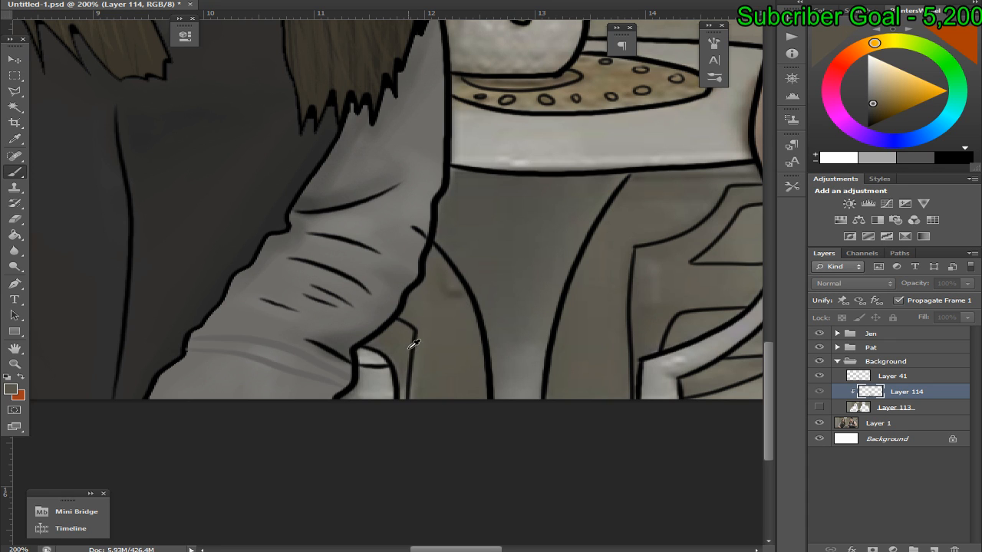
{"action": "left_click", "coordinate": [373, 350], "text": "alt"}
{"action": "left_click", "coordinate": [818, 407]}
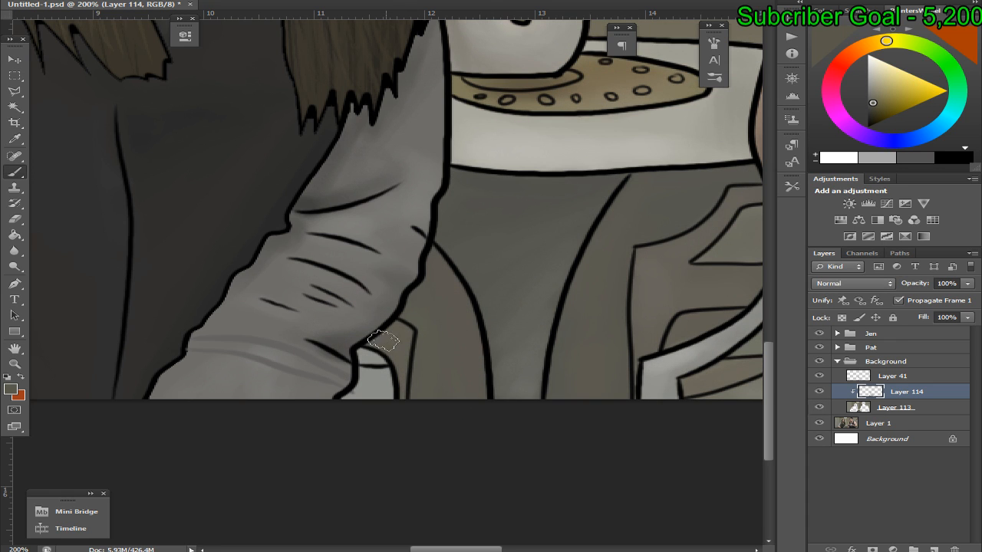
Sample a lighter olive-grey from the reference photo, brighten the small panel by the sleeve cuff, and compare it with the photo
{"action": "left_click", "coordinate": [818, 408]}
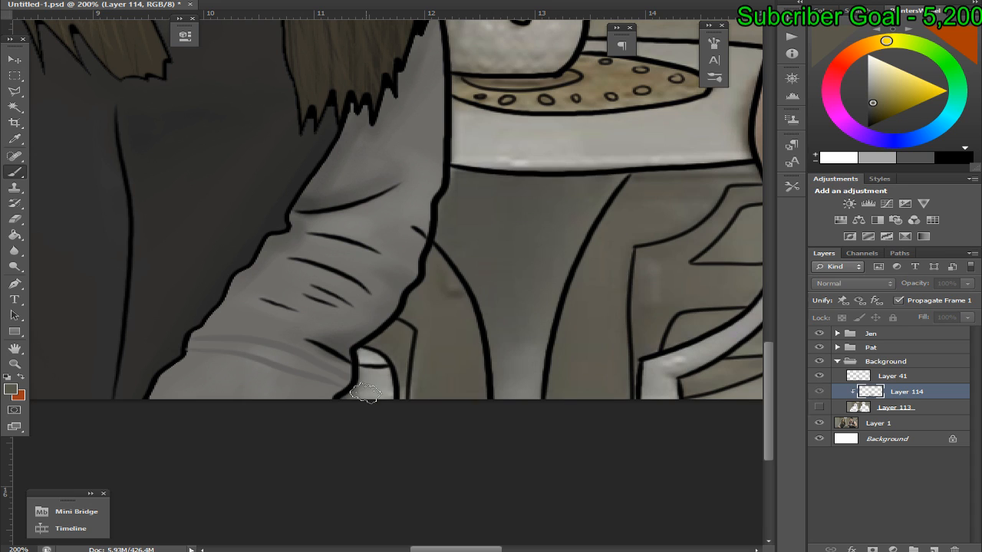
{"action": "left_click", "coordinate": [407, 377], "text": "alt"}
{"action": "left_click", "coordinate": [818, 407]}
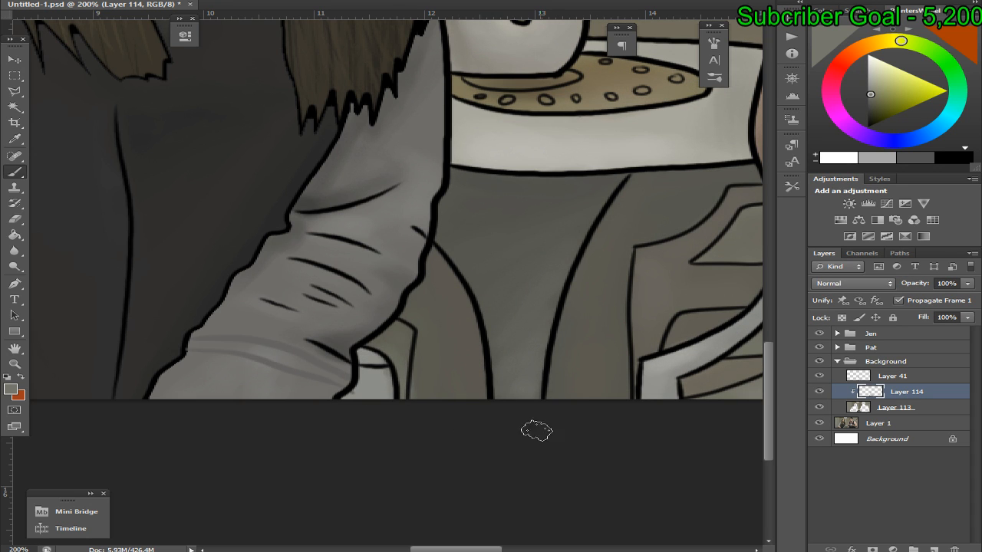
{"action": "left_click", "coordinate": [407, 322], "text": "alt"}
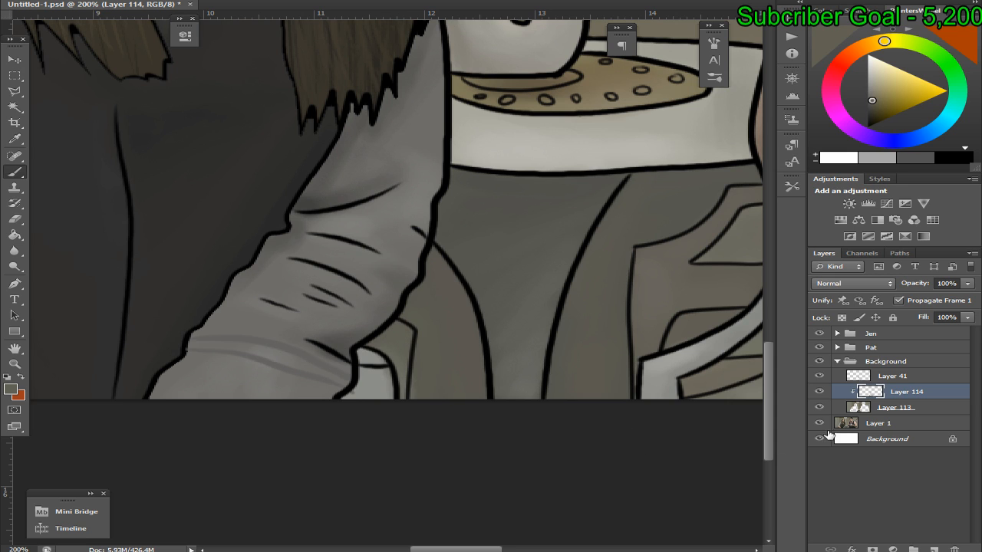
{"action": "left_click", "coordinate": [819, 407]}
{"action": "left_click", "coordinate": [818, 407]}
Sample a light grey from the reference photo for the small pale chair piece by the cuff and compare its shading
{"action": "left_click", "coordinate": [818, 392]}
{"action": "left_click", "coordinate": [818, 407]}
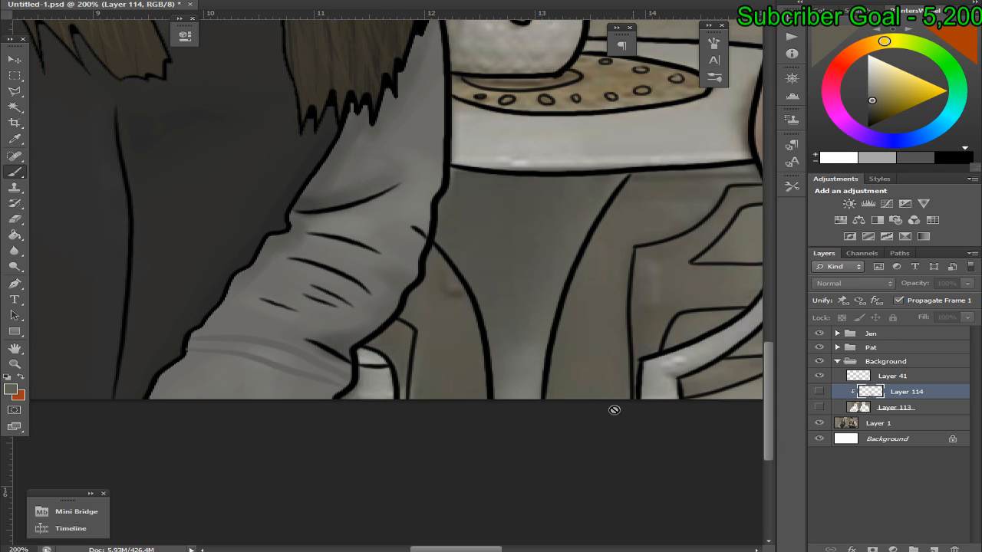
{"action": "left_click", "coordinate": [365, 366], "text": "alt"}
{"action": "left_click", "coordinate": [818, 408]}
{"action": "left_click", "coordinate": [819, 391]}
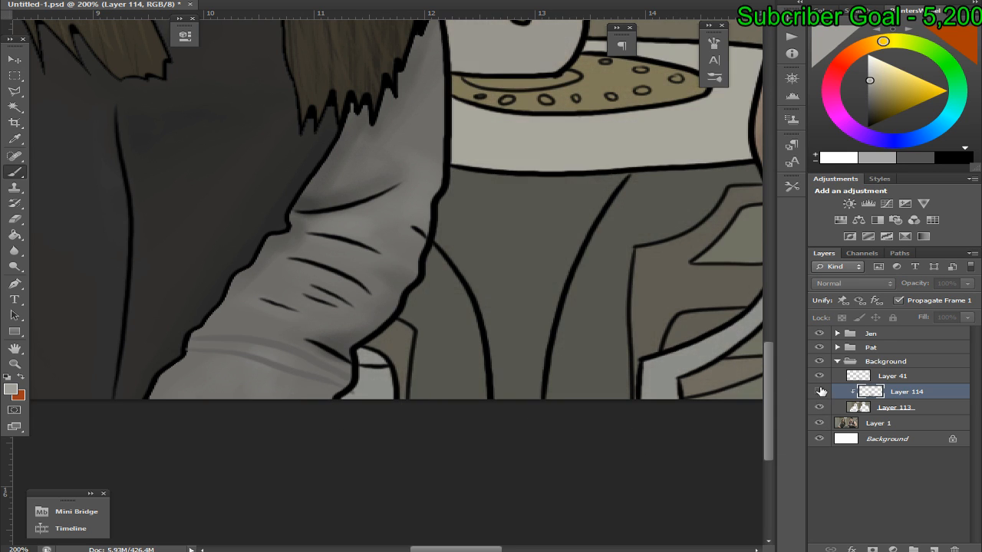
{"action": "left_click", "coordinate": [819, 391]}
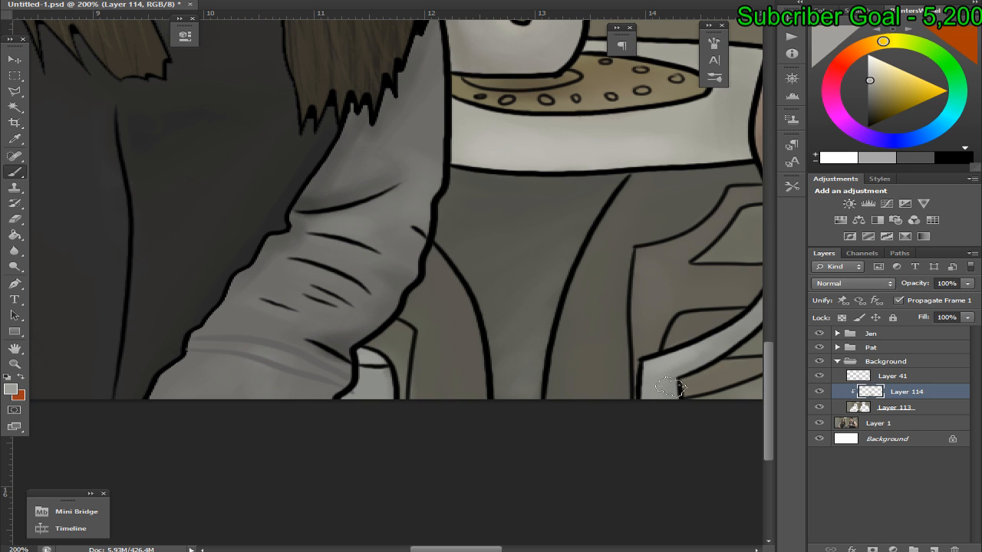
Sample a darker and a lighter grey and shade the edges of the pale chair piece beside the sleeve cuff
{"action": "left_click", "coordinate": [818, 409]}
{"action": "left_click", "coordinate": [358, 375], "text": "alt"}
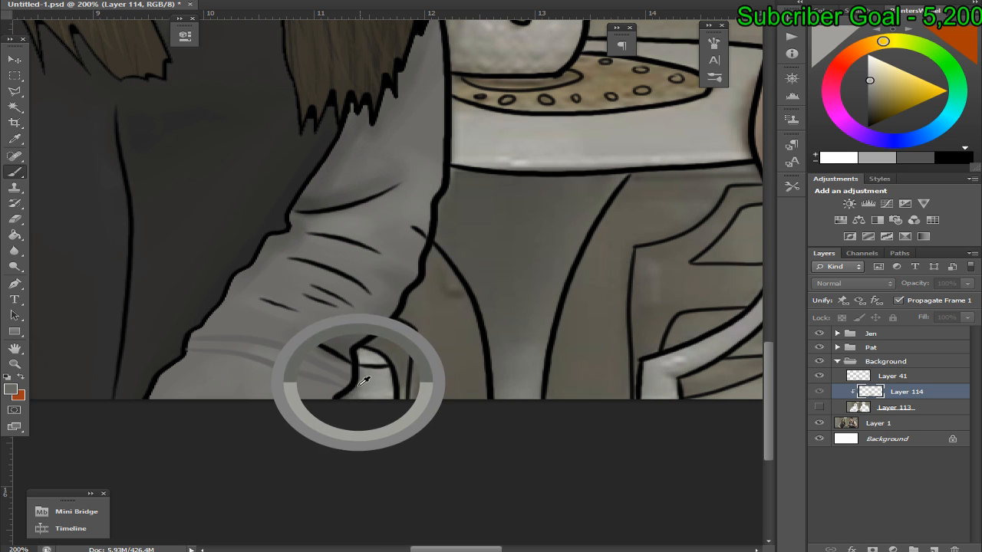
{"action": "left_click", "coordinate": [819, 407]}
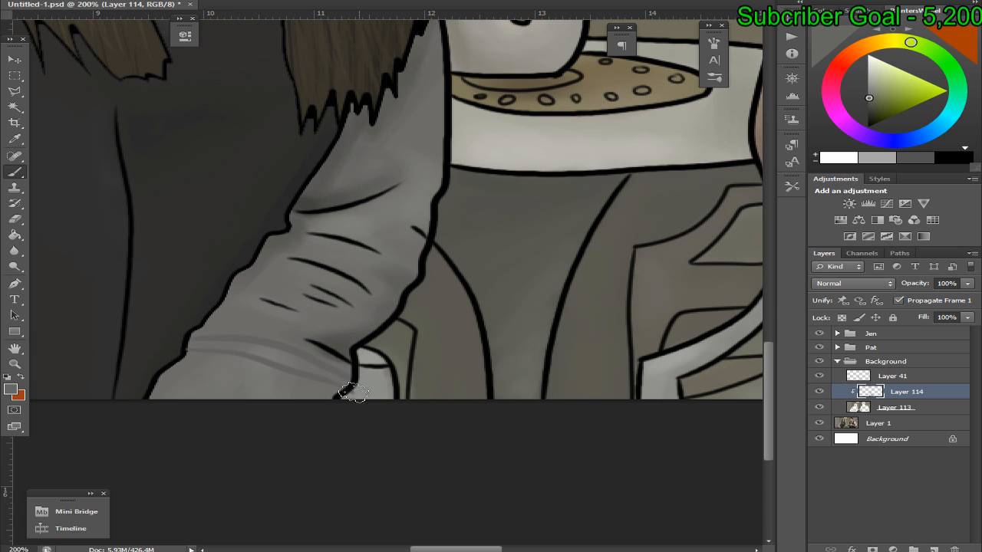
{"action": "left_click", "coordinate": [373, 353], "text": "alt"}
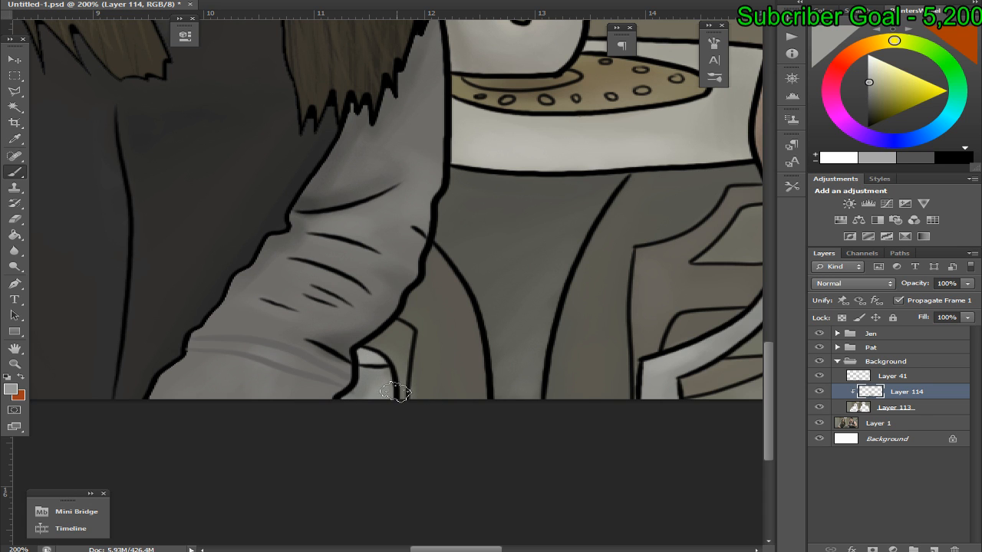
View the whole picture and compare it with and without the shading on Layer 114
{"action": "key", "text": "ctrl+0"}
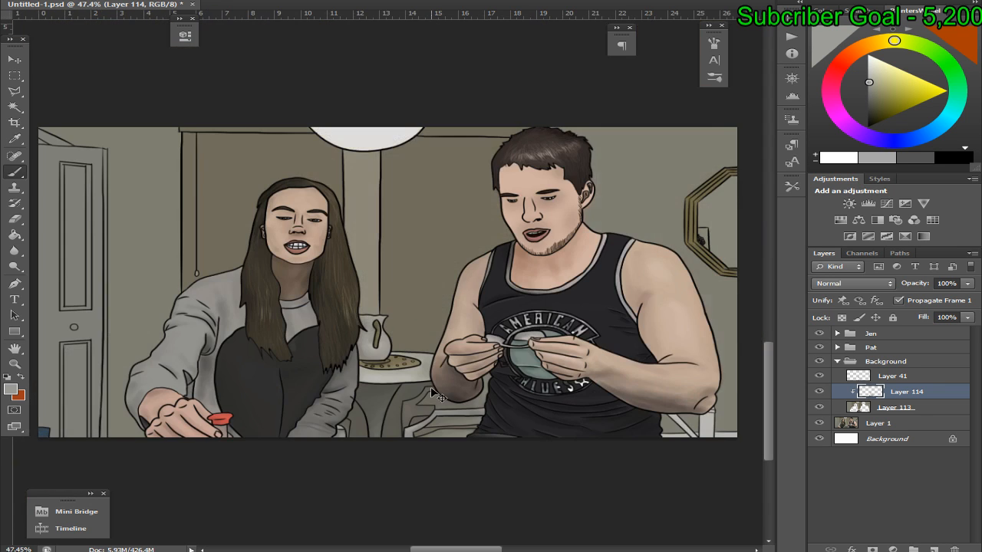
{"action": "left_click", "coordinate": [818, 392]}
{"action": "left_click", "coordinate": [818, 392]}
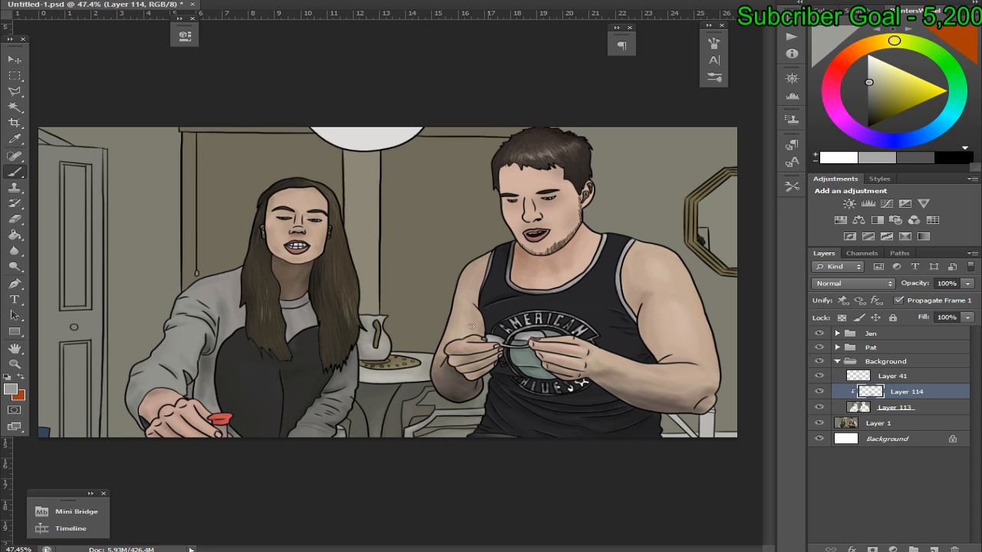
{"action": "left_click_drag", "start_coordinate": [448, 310], "coordinate": [382, 315]}
{"action": "key", "text": "ctrl+z"}
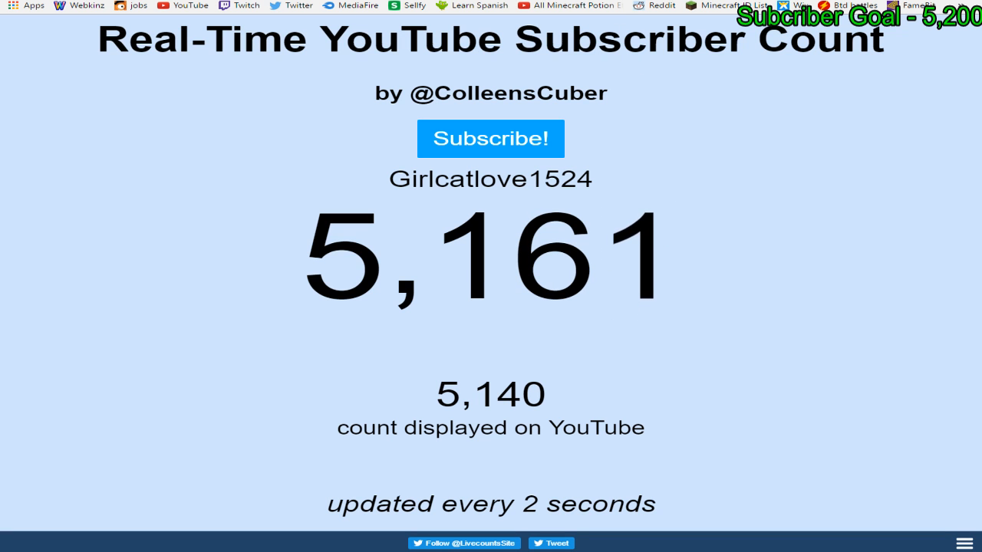
Switch to Twitter, retweet the newest mention of the "Animating Popularmmos animation!" video, and switch to the YouTube live stream page
{"action": "key", "text": "ctrl+Tab"}
{"action": "left_click", "coordinate": [492, 84]}
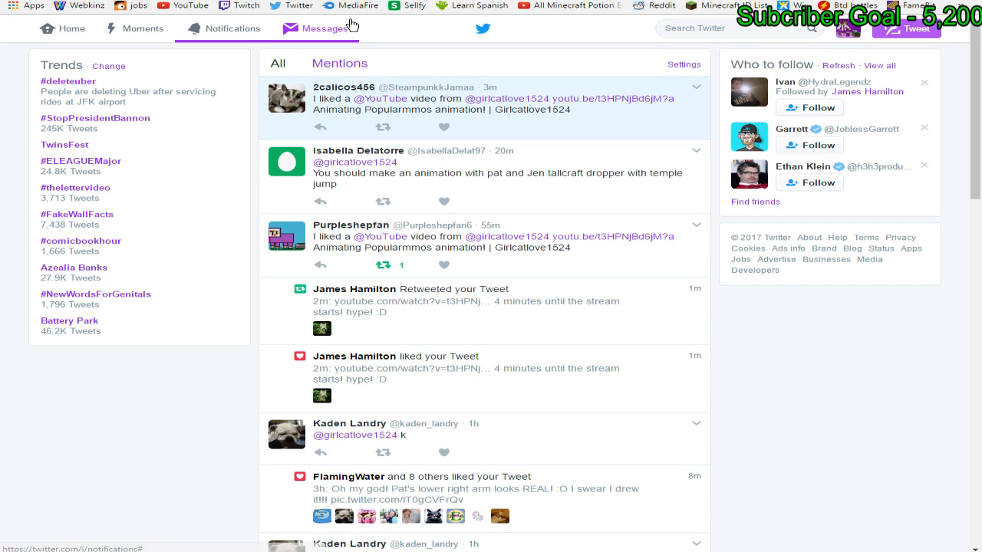
{"action": "left_click", "coordinate": [383, 129]}
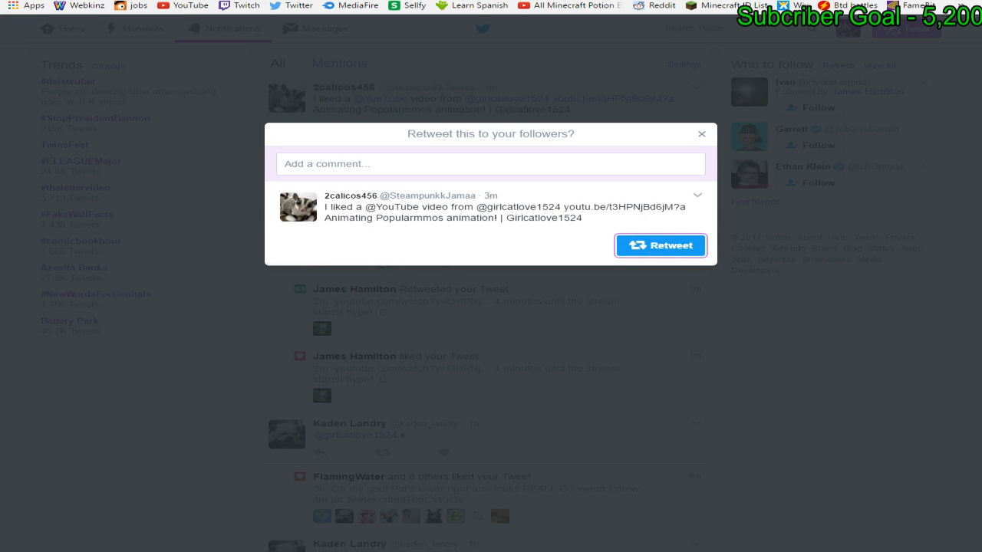
{"action": "left_click", "coordinate": [661, 244]}
{"action": "key", "text": "ctrl+Tab"}
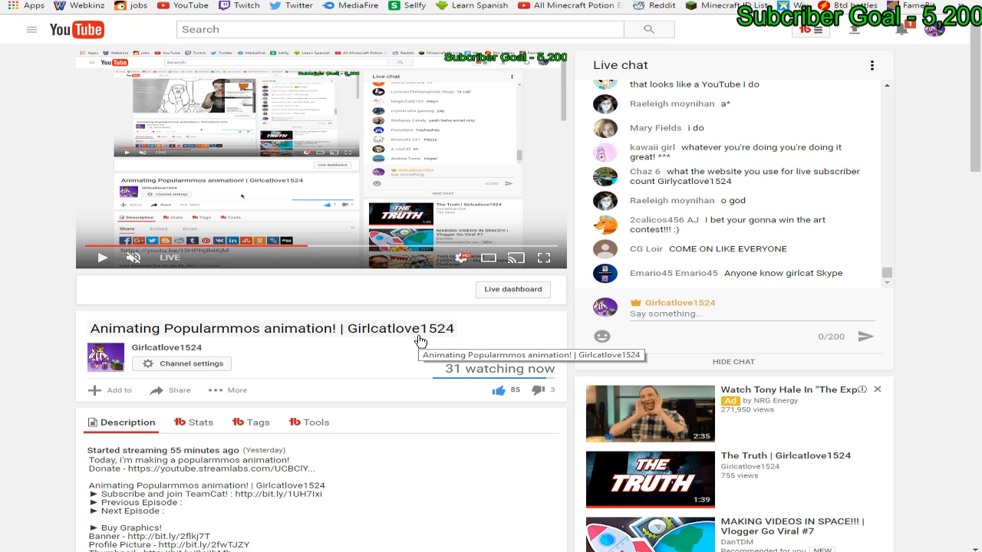
Switch to Photoshop, sample the greyish beige of the wall post from the reference photo, and shade the post's upper part below the lamp
{"action": "key", "text": "alt+Tab"}
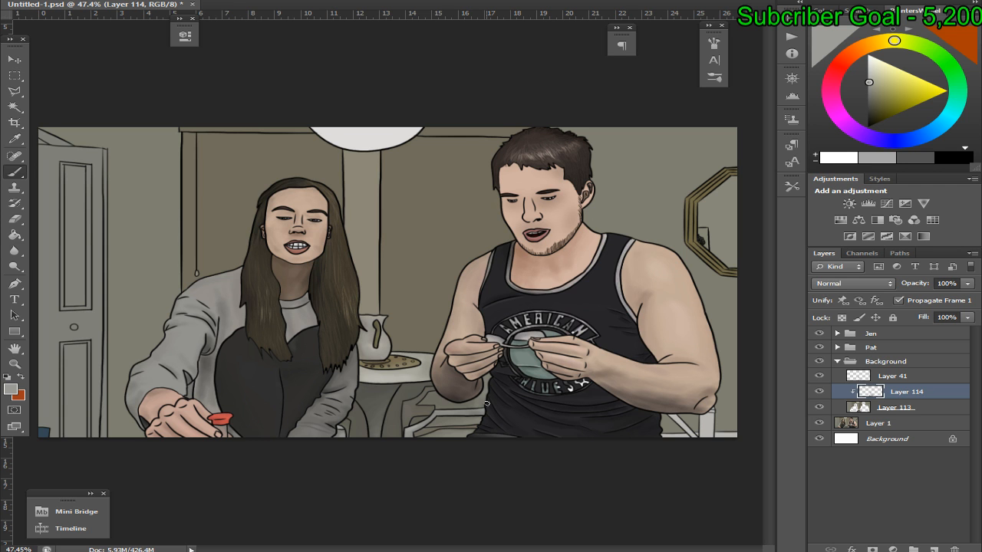
{"action": "key", "text": "ctrl+plus"}
{"action": "key", "text": "ctrl+plus"}
{"action": "key", "text": "ctrl+plus"}
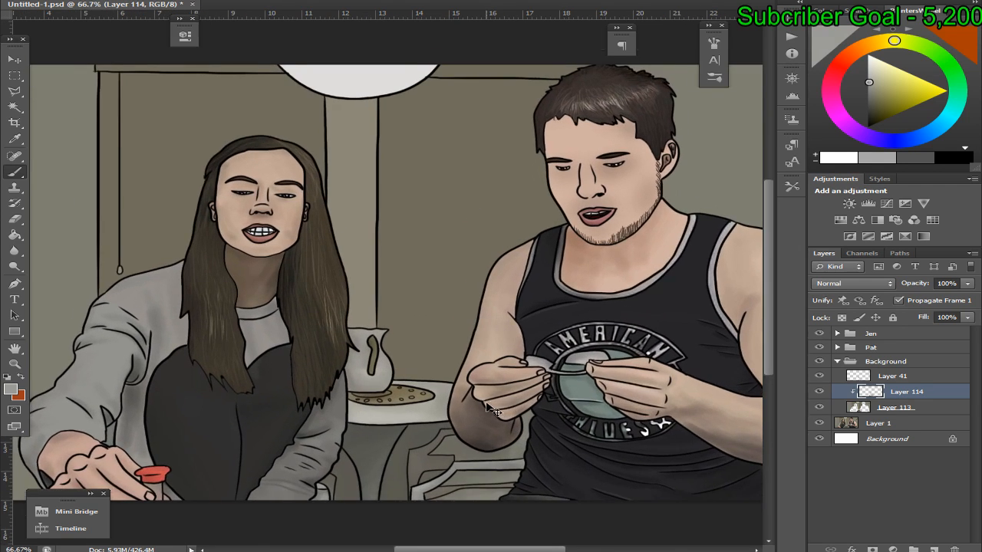
{"action": "key", "text": "ctrl+plus"}
{"action": "key", "text": "ctrl+minus"}
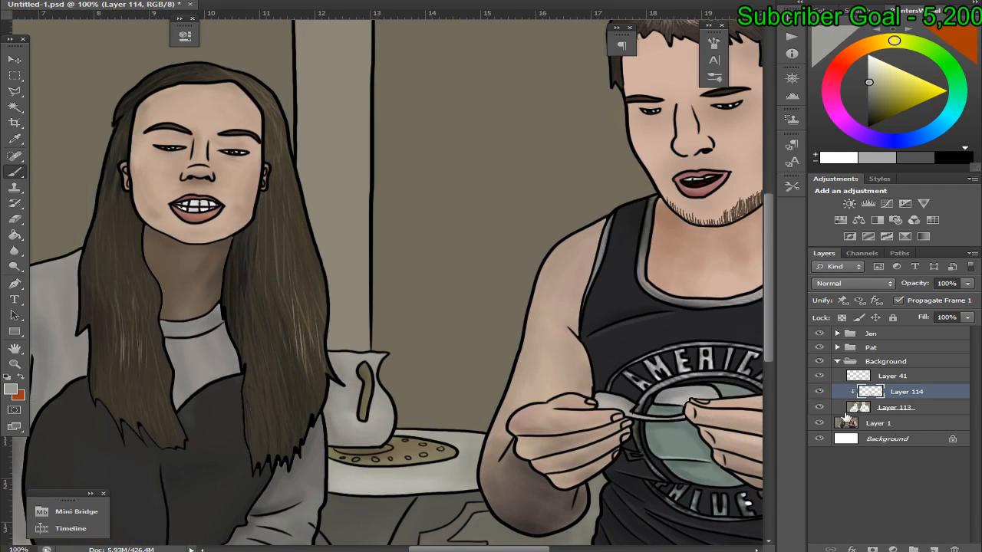
{"action": "left_click", "coordinate": [818, 407]}
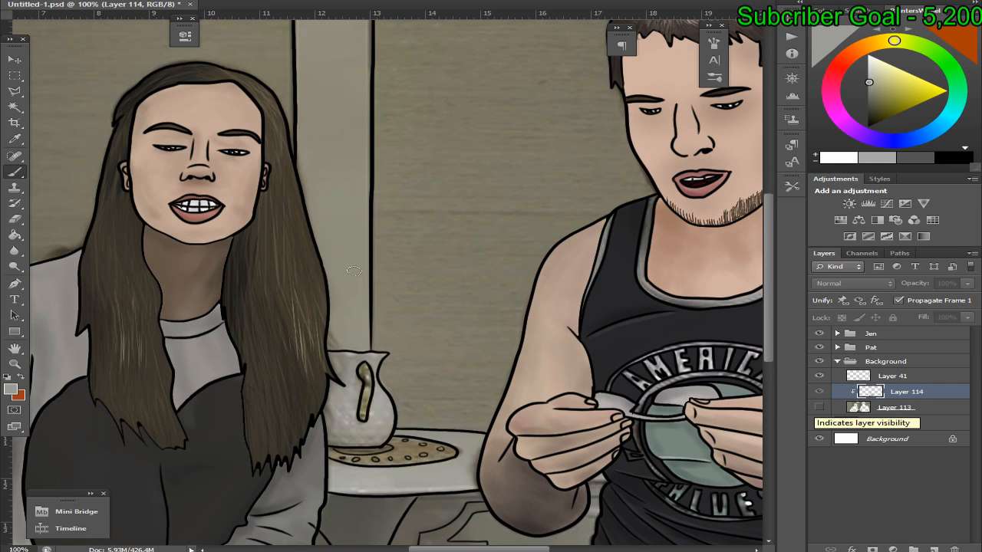
{"action": "scroll", "coordinate": [709, 261], "scroll_direction": "up", "scroll_amount": 5}
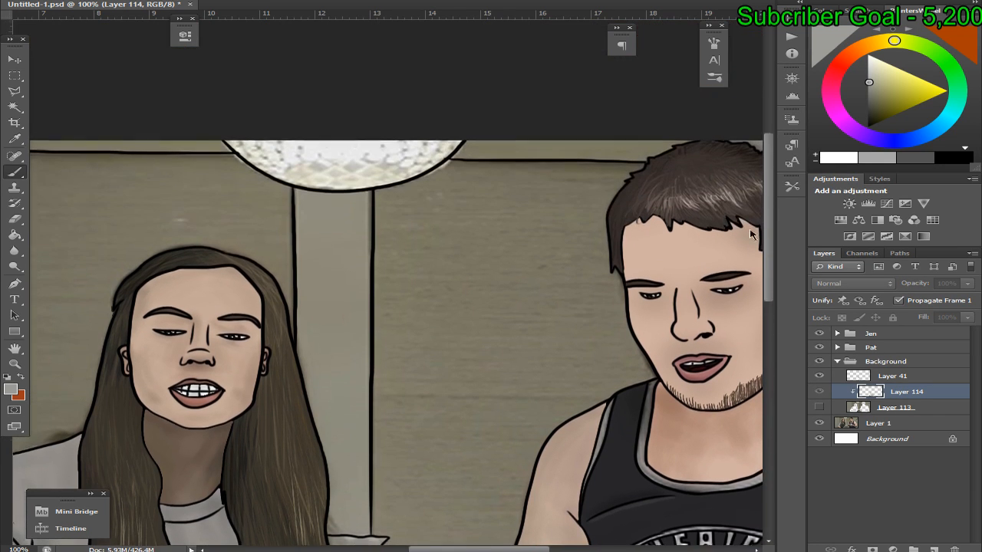
{"action": "left_click", "coordinate": [360, 184], "text": "alt"}
{"action": "key", "text": "ctrl+z"}
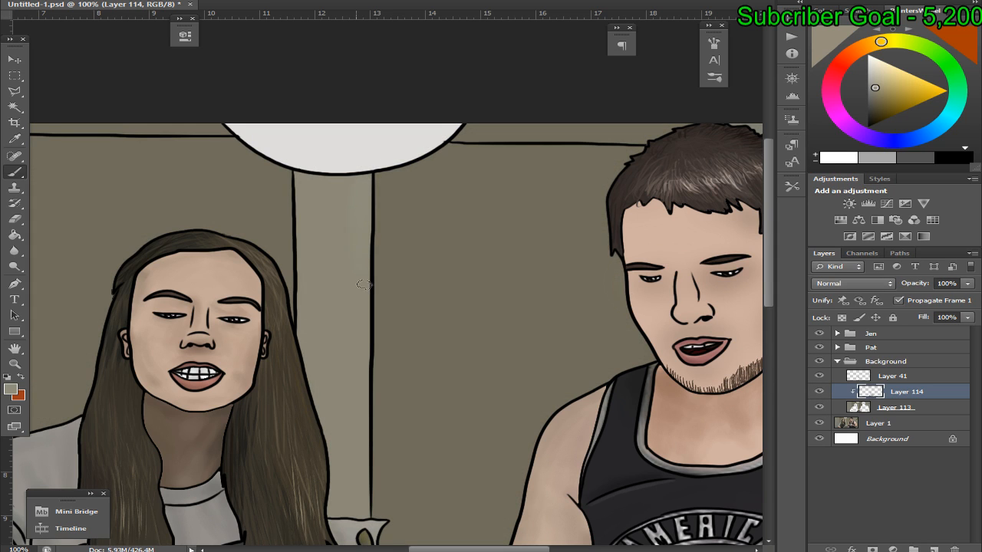
Sample a second, warmer beige from the post in the reference photo with Layer 113 hidden, and shade the post further
{"action": "left_click", "coordinate": [819, 407]}
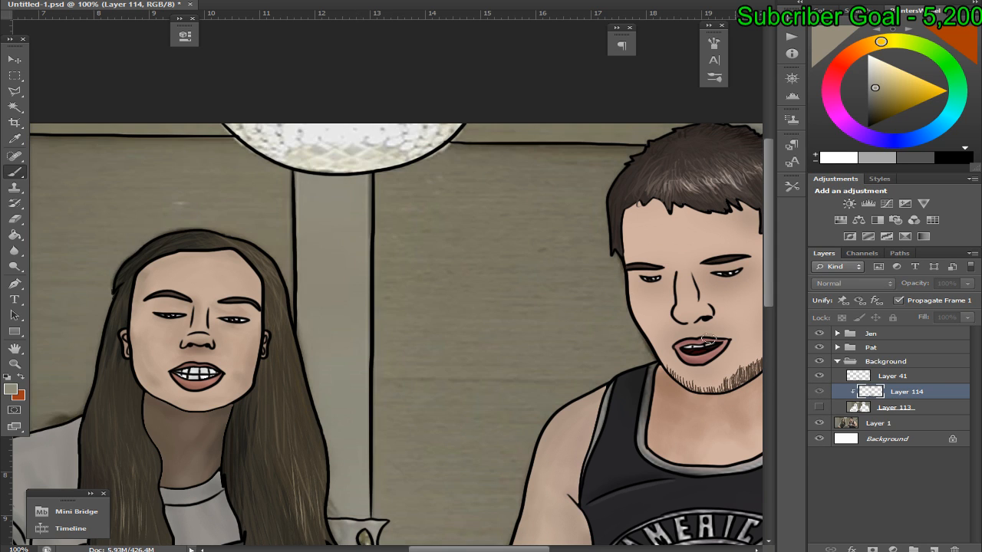
{"action": "left_click_drag", "start_coordinate": [321, 201], "coordinate": [329, 235]}
{"action": "left_click", "coordinate": [819, 407]}
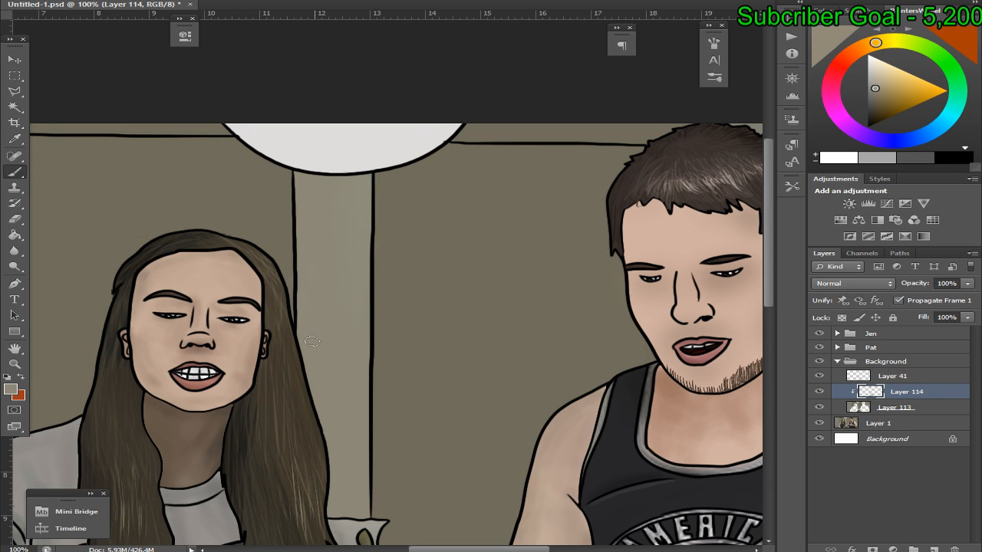
Switch to the YouTube live streaming dashboard, examine the stream's analytics and preview, and return to the live stream page
{"action": "key", "text": "alt+Tab"}
{"action": "key", "text": "ctrl+Tab"}
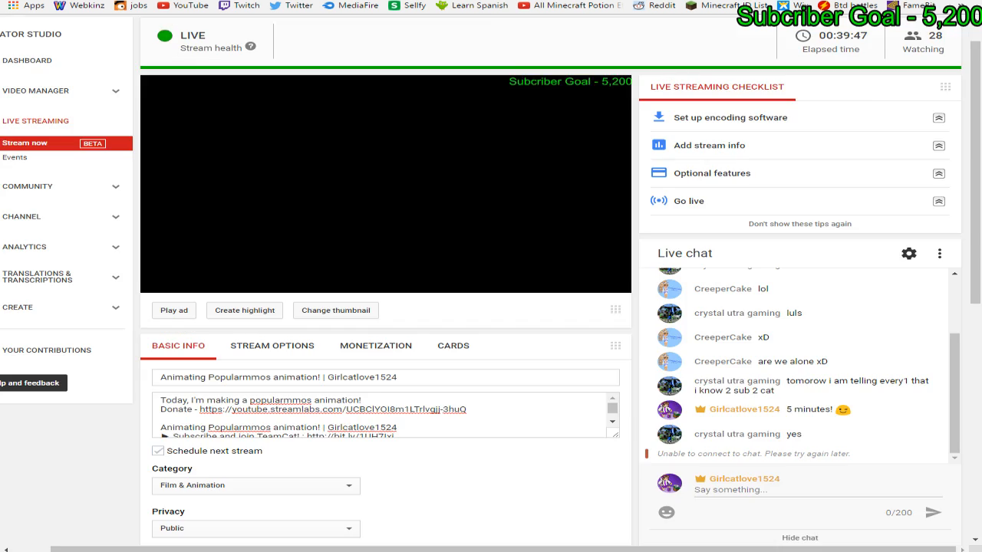
{"action": "scroll", "coordinate": [652, 443], "scroll_direction": "down", "scroll_amount": 4}
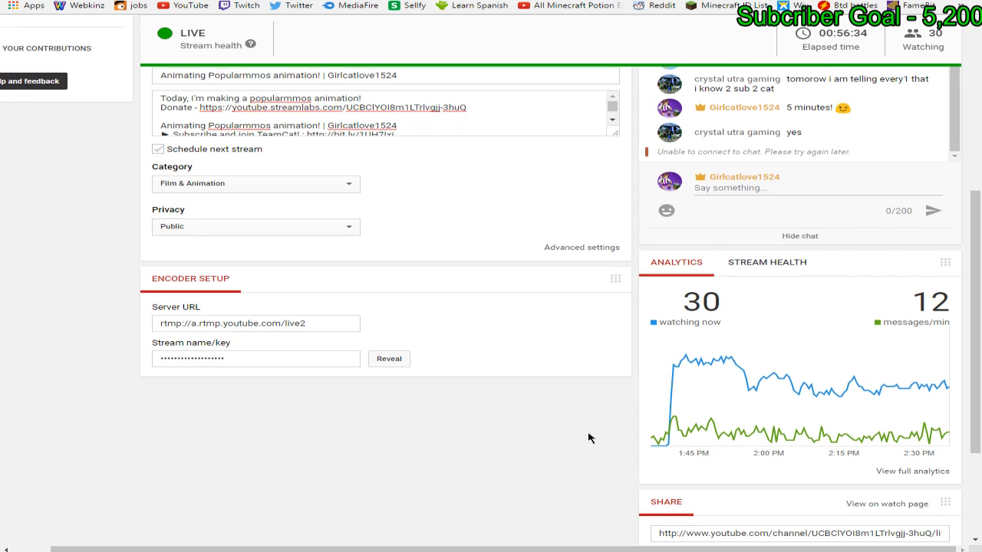
{"action": "scroll", "coordinate": [567, 475], "scroll_direction": "up", "scroll_amount": 2}
{"action": "scroll", "coordinate": [550, 457], "scroll_direction": "up", "scroll_amount": 2}
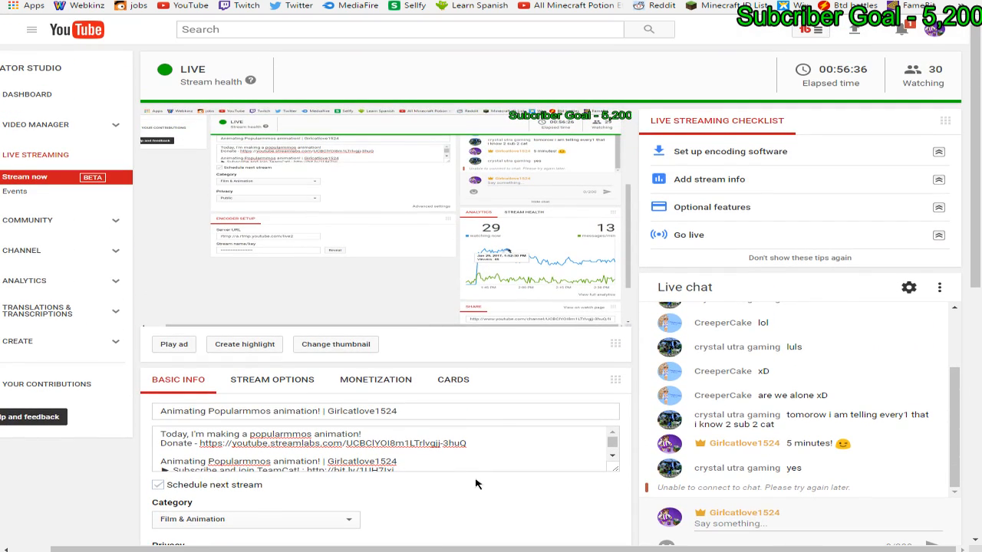
{"action": "key", "text": "ctrl+Tab"}
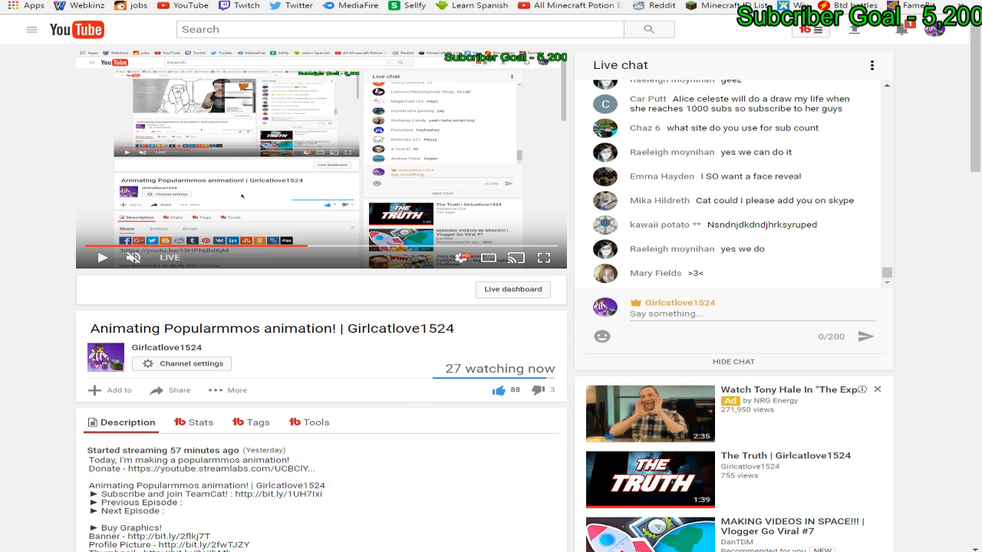
Switch to Photoshop, sample the beige of the post's lower part from the reference photo, and continue shading the post on Layer 114
{"action": "key", "text": "alt+Tab"}
{"action": "left_click", "coordinate": [818, 407]}
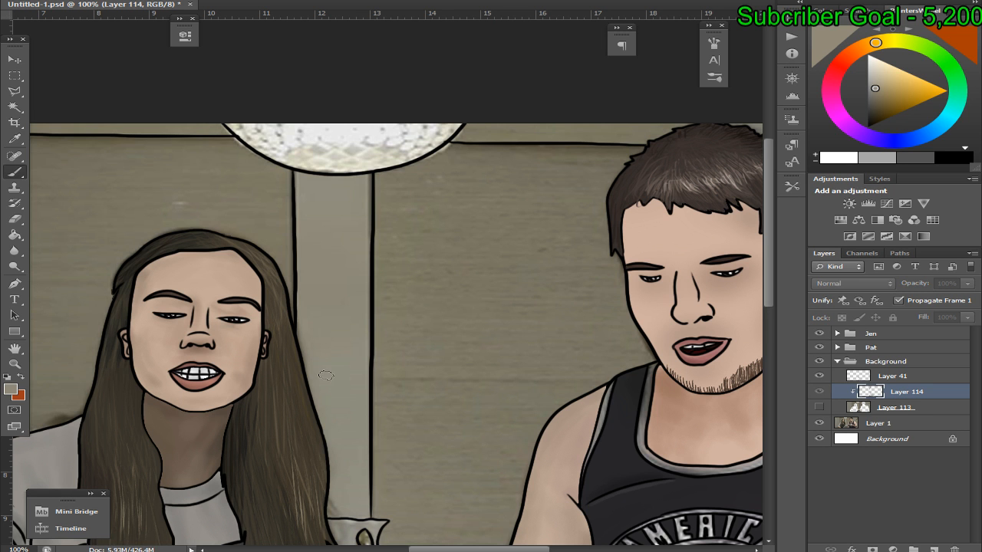
{"action": "left_click_drag", "start_coordinate": [359, 448], "coordinate": [336, 436]}
{"action": "left_click", "coordinate": [819, 408]}
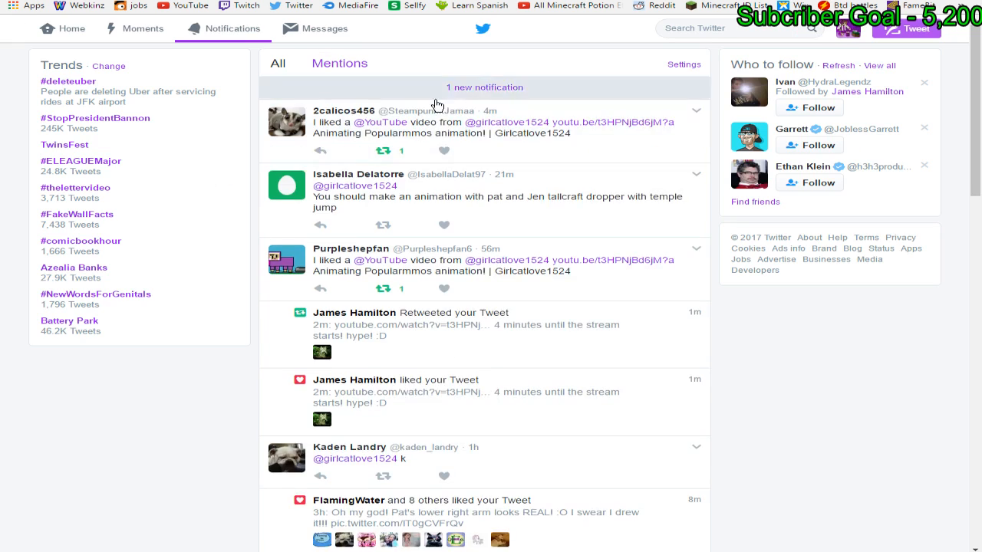
Switch to Twitter, load the new notification, and retweet the mention showing the animation meme sketch
{"action": "left_click", "coordinate": [443, 88]}
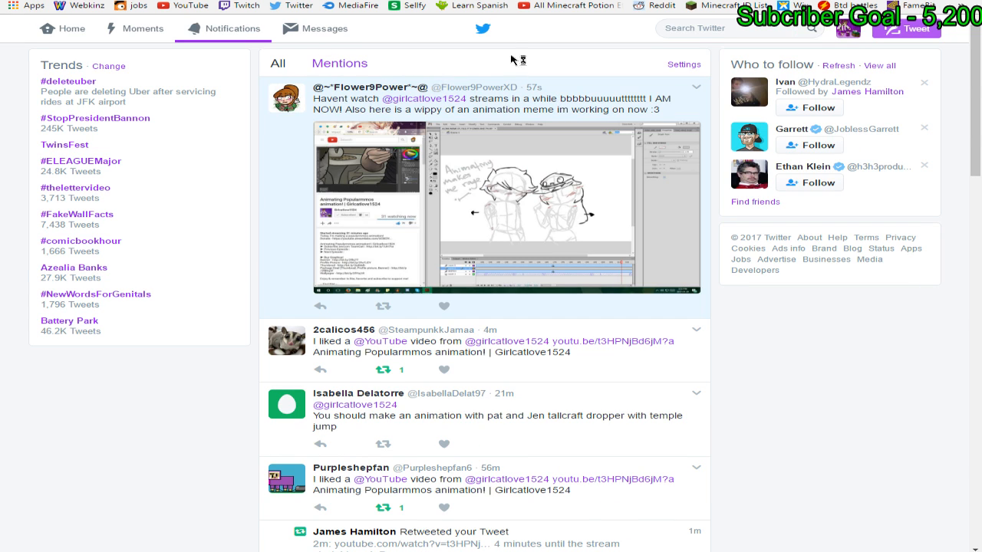
{"action": "left_click", "coordinate": [383, 307]}
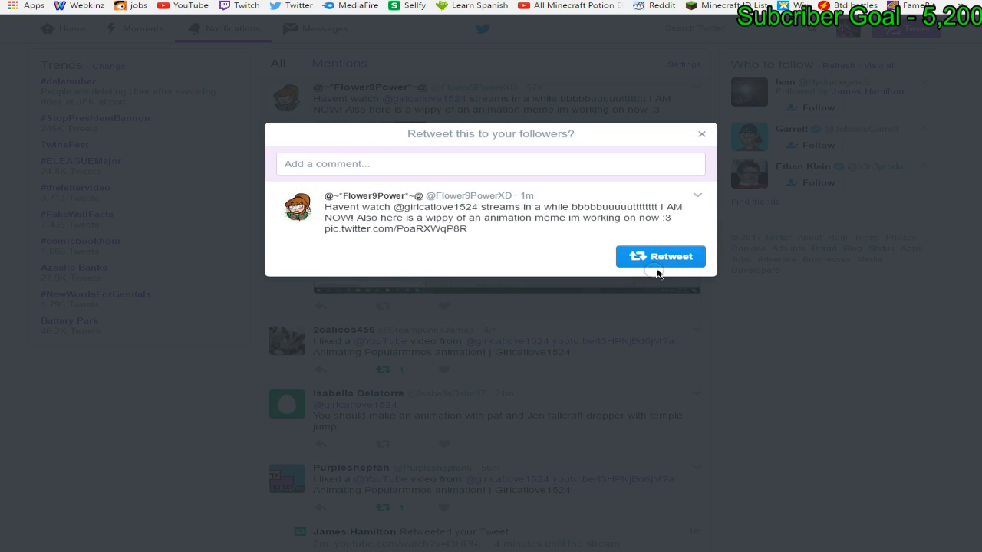
{"action": "left_click", "coordinate": [686, 256]}
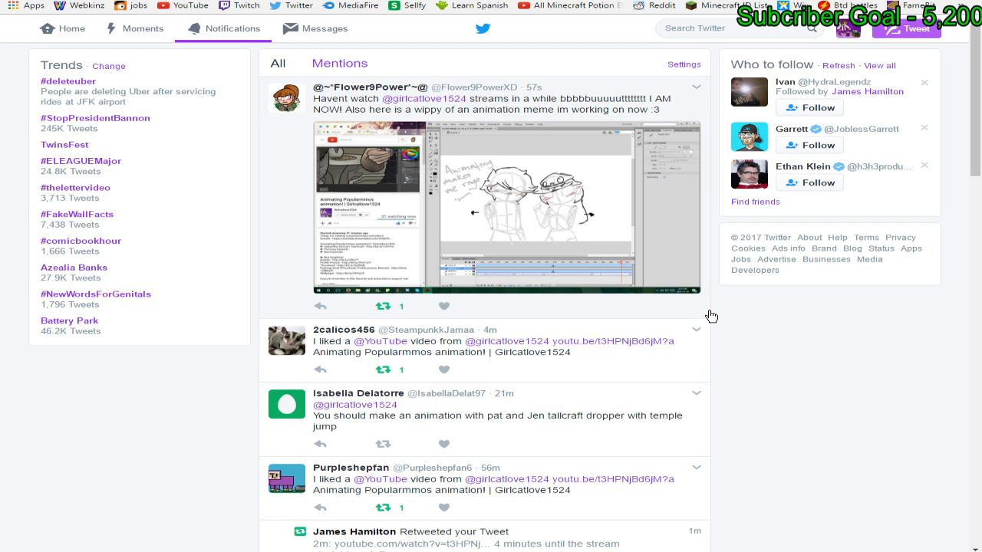
Check the stream status in OBS and read the live chat on the YouTube live stream page
{"action": "key", "text": "alt+Tab"}
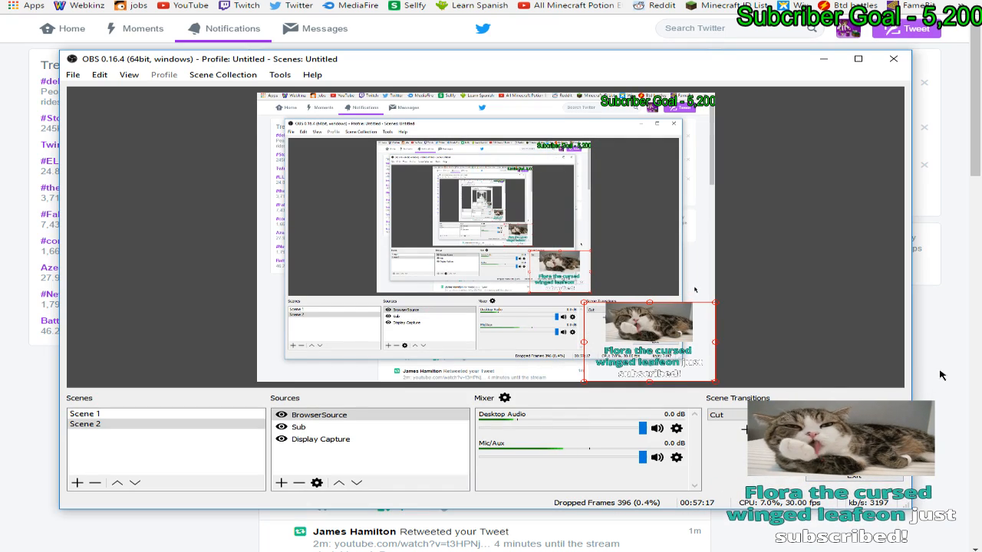
{"action": "key", "text": "alt+Tab"}
{"action": "key", "text": "ctrl+Tab"}
{"action": "key", "text": "ctrl+Tab"}
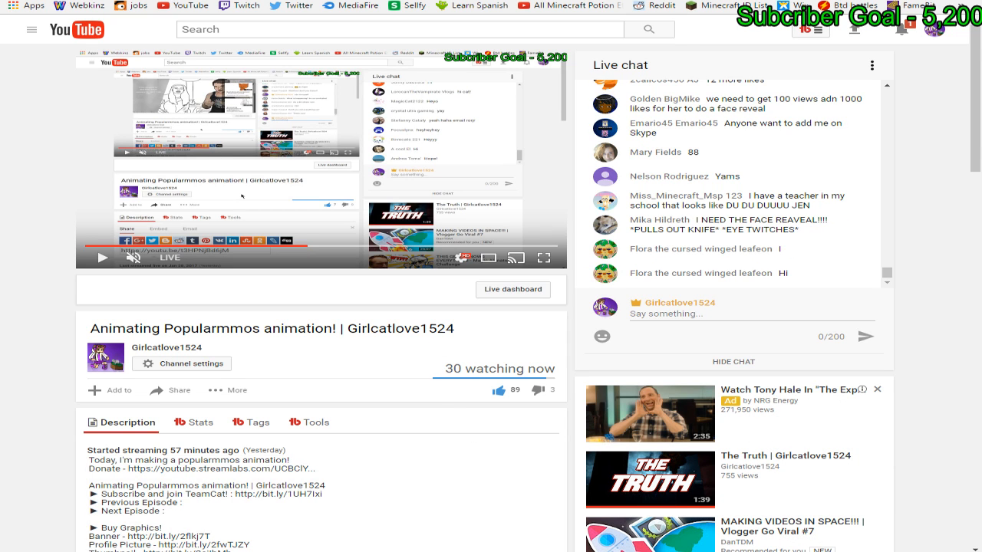
Switch to Photoshop, sample a near-white from the lamp in the reference photo, and brighten the ceiling lamp on Layer 114
{"action": "left_click", "coordinate": [473, 499]}
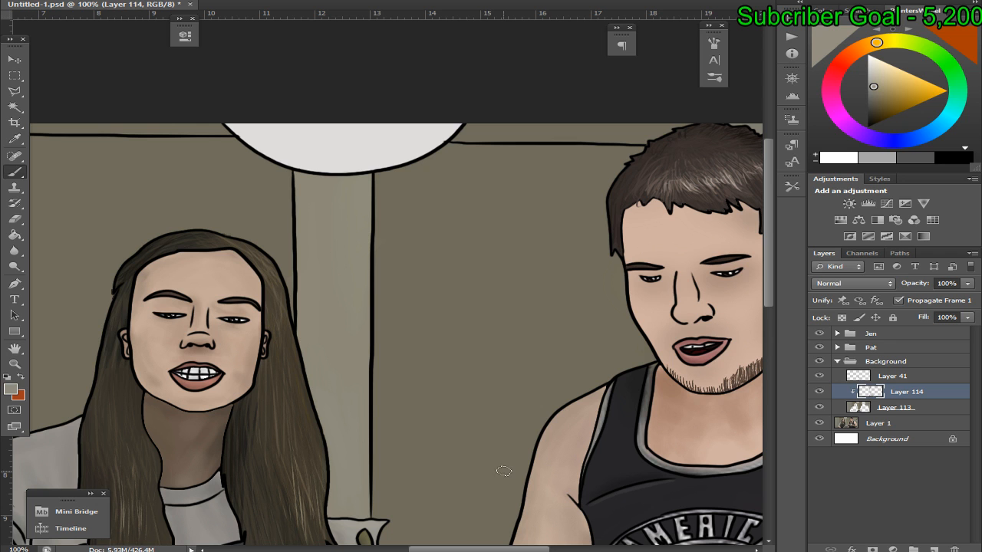
{"action": "left_click", "coordinate": [819, 408]}
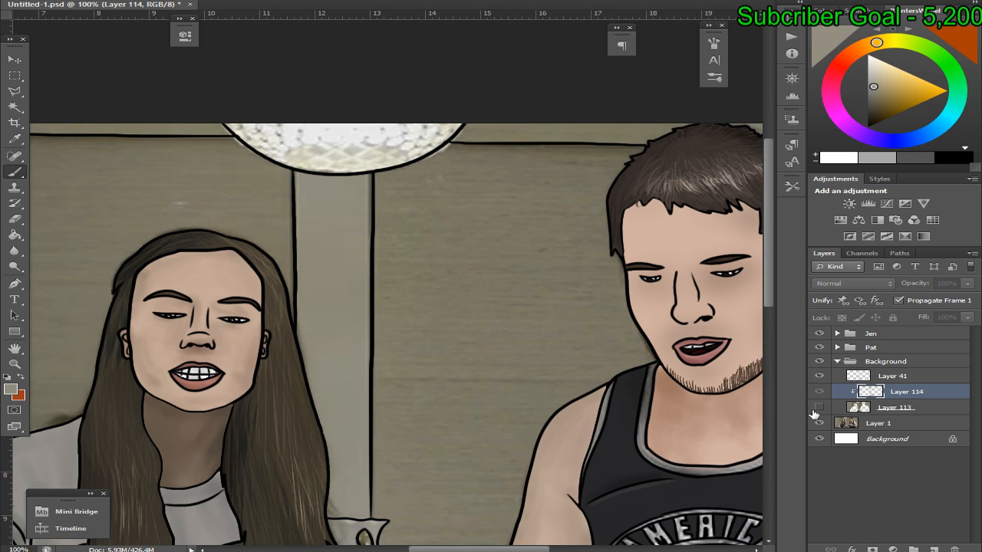
{"action": "left_click", "coordinate": [819, 408]}
{"action": "left_click", "coordinate": [819, 408]}
{"action": "left_click", "coordinate": [342, 127], "text": "alt"}
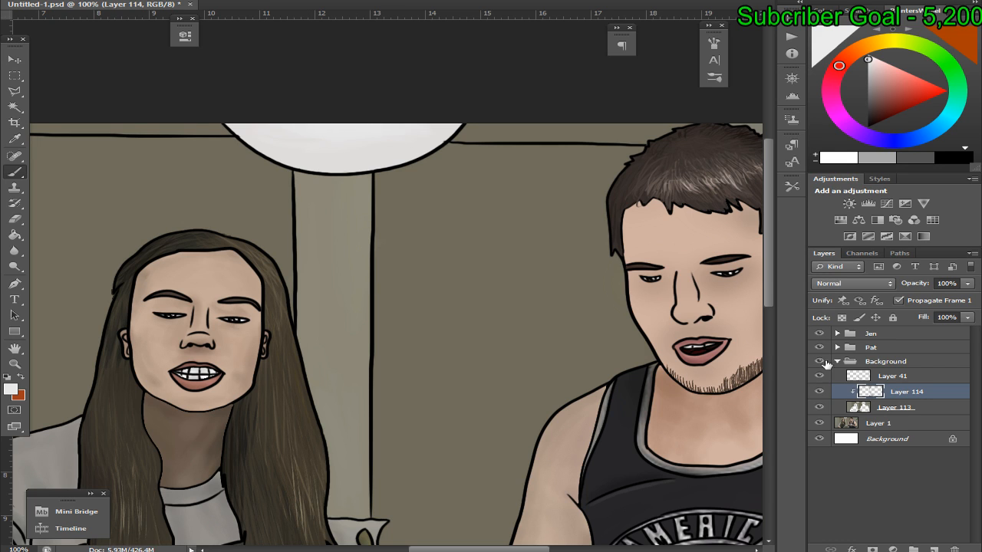
Sample a beige-grey from the lamp's lower rim in the reference photo, shade the lamp's lower edge, and blend it with lighter greys
{"action": "left_click", "coordinate": [819, 408]}
{"action": "left_click", "coordinate": [327, 159], "text": "alt"}
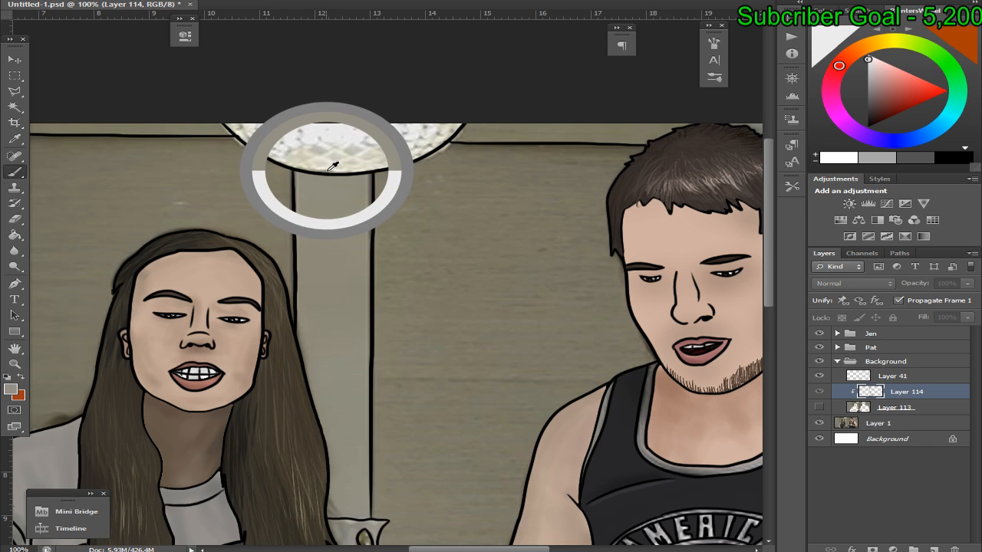
{"action": "left_click", "coordinate": [818, 406]}
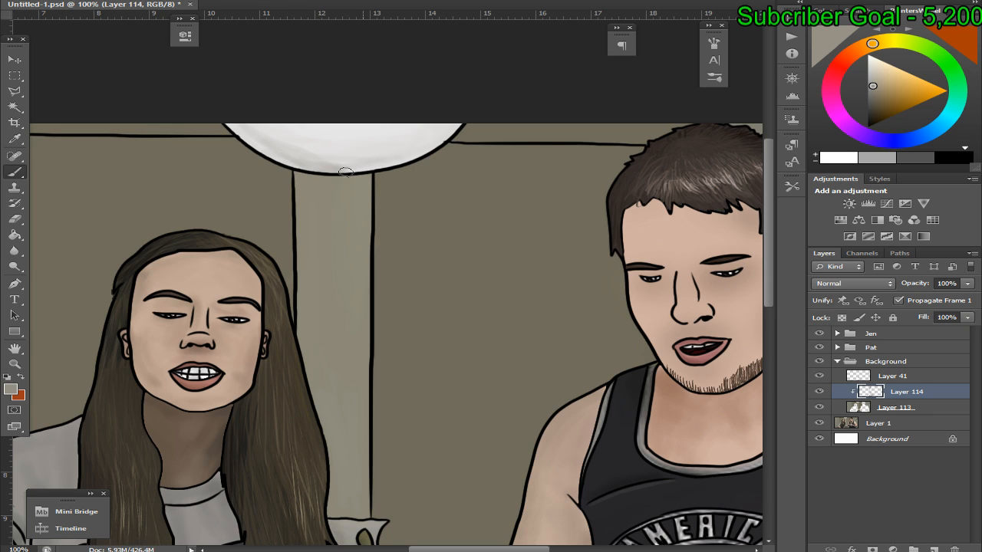
{"action": "left_click", "coordinate": [386, 137], "text": "alt"}
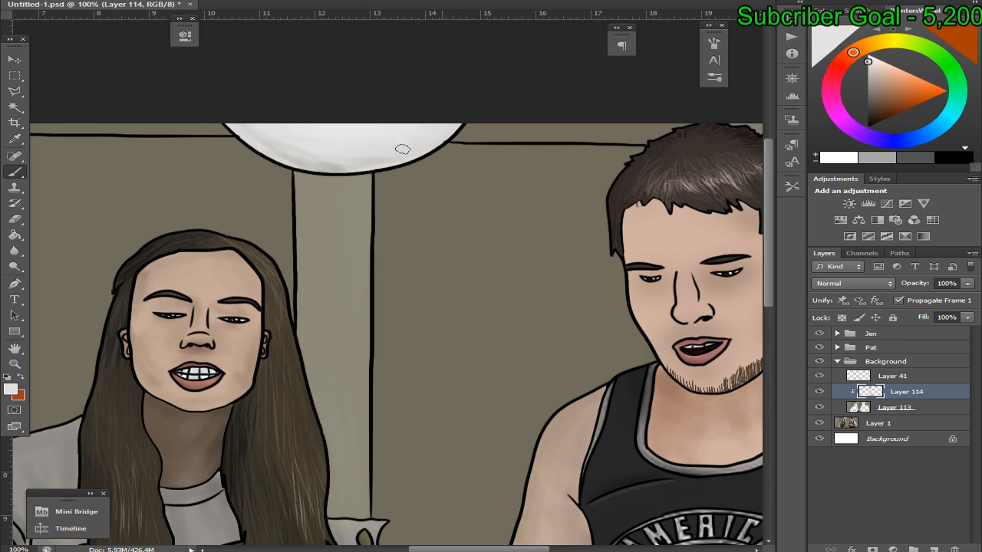
{"action": "left_click", "coordinate": [351, 162], "text": "alt"}
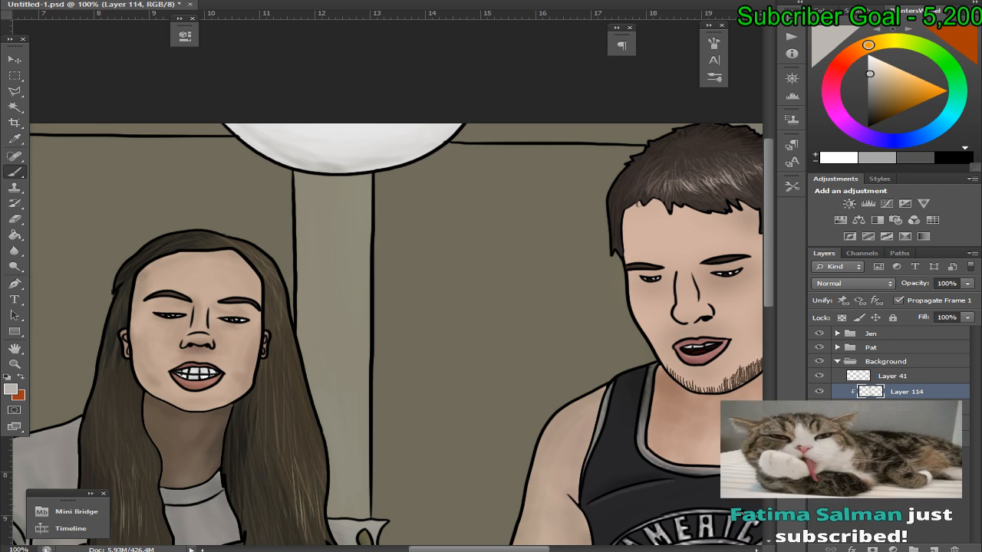
Check the stream in OBS, the YouTube live chat and the Twitter notifications
{"action": "key", "text": "alt+Tab"}
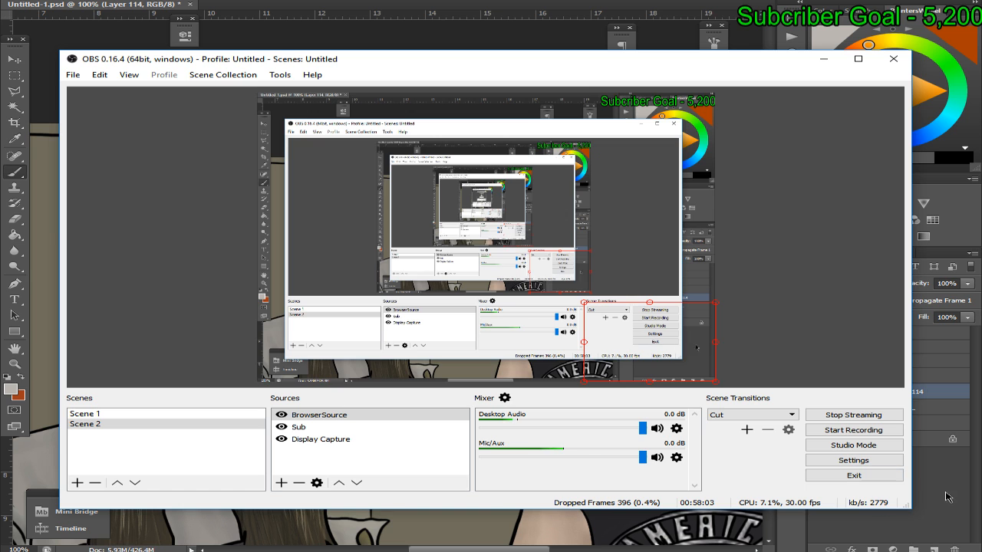
{"action": "left_click", "coordinate": [929, 482]}
{"action": "key", "text": "alt+Tab"}
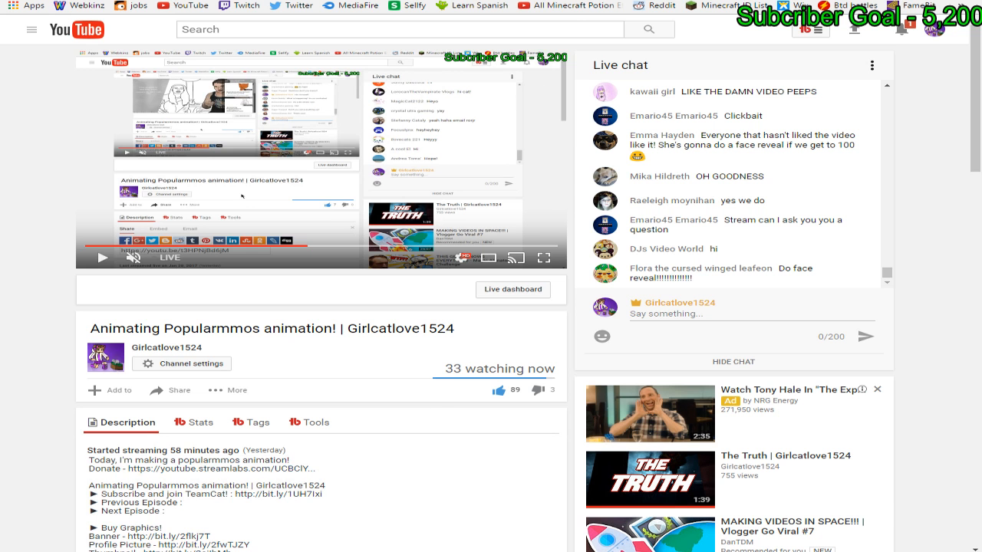
{"action": "key", "text": "ctrl+Tab"}
{"action": "key", "text": "ctrl+Tab"}
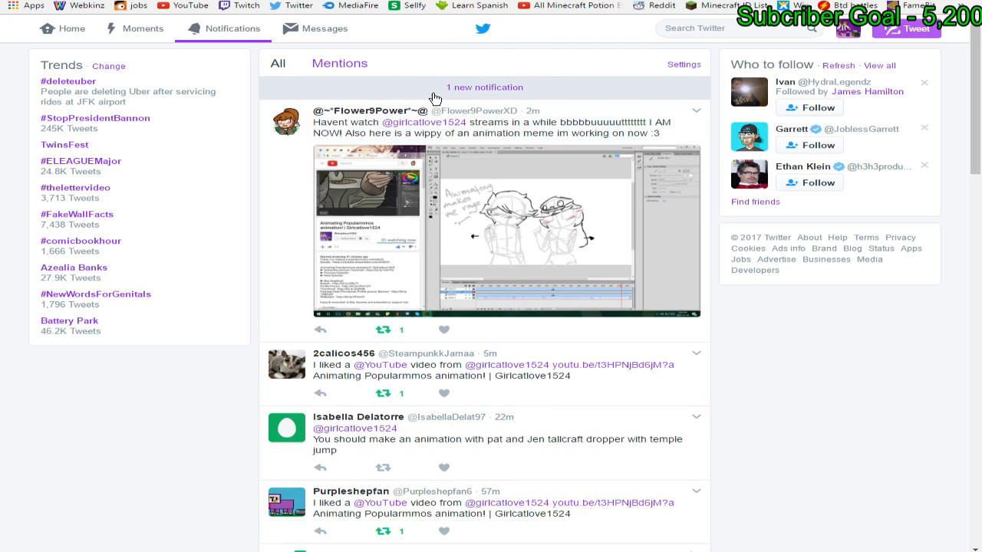
{"action": "key", "text": "ctrl+Tab"}
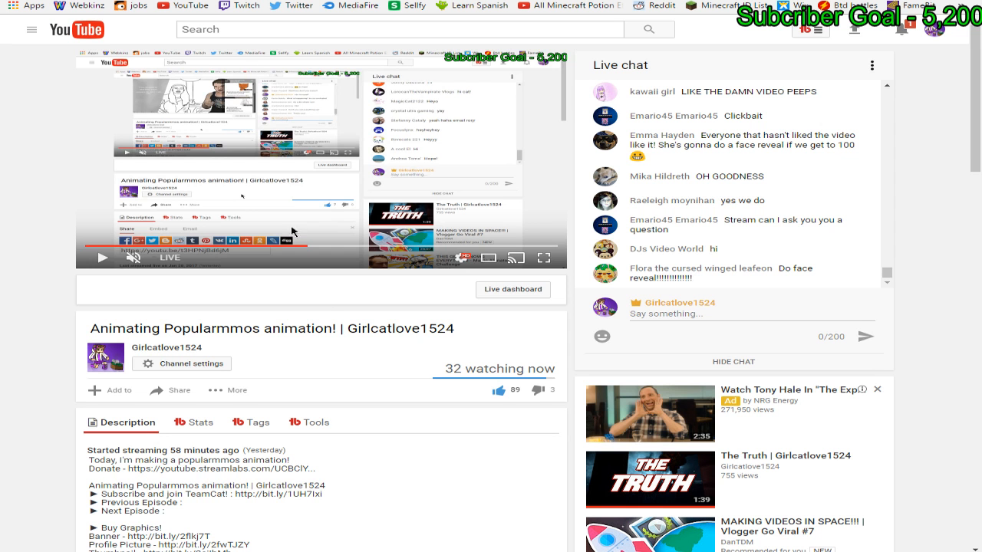
Switch to Photoshop, sample an olive-brown near the top of the wall panel in the reference photo, and shade the panel's upper edge on Layer 114
{"action": "key", "text": "alt+Tab"}
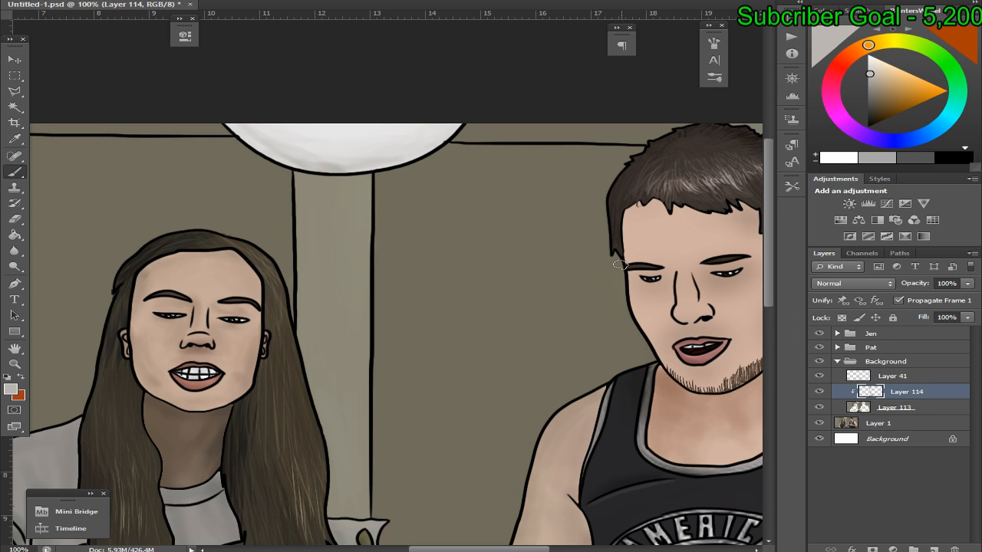
{"action": "left_click", "coordinate": [819, 407]}
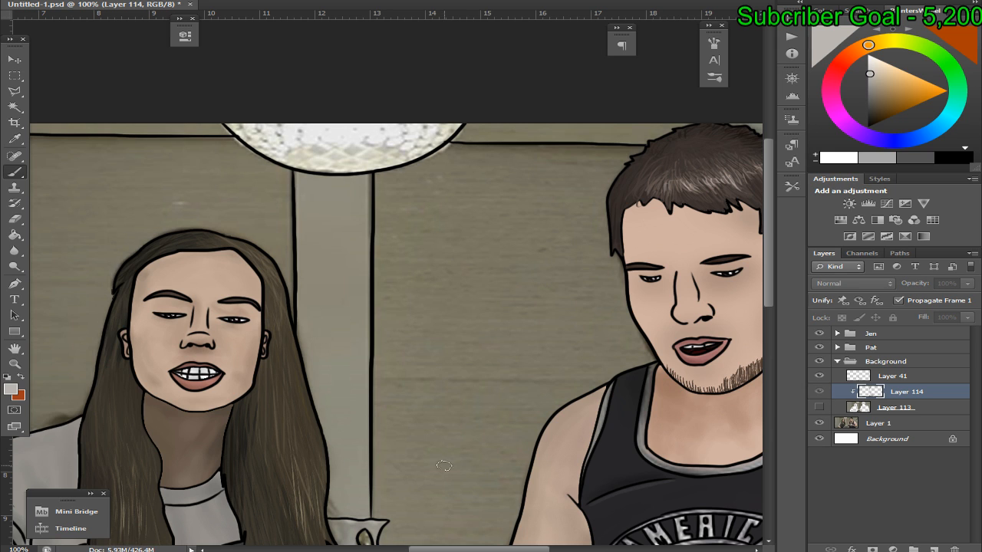
{"action": "left_click_drag", "start_coordinate": [485, 549], "coordinate": [508, 550]}
{"action": "left_click", "coordinate": [445, 152], "text": "alt"}
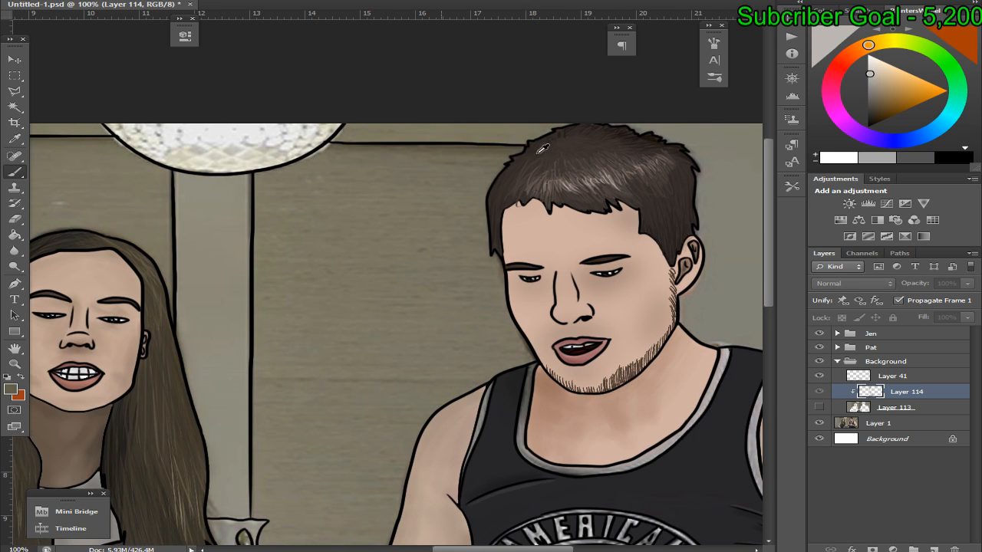
{"action": "left_click", "coordinate": [818, 407]}
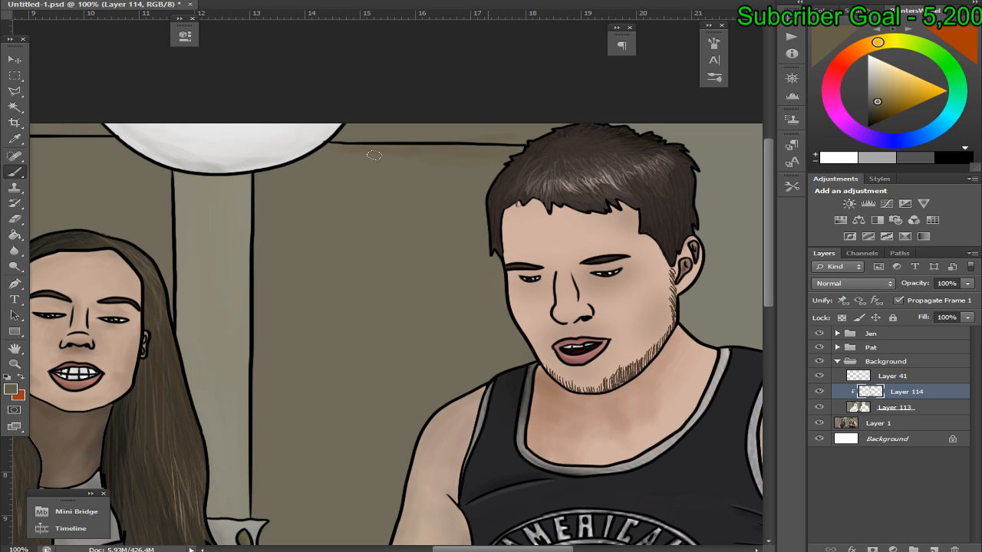
Sample a lighter beige-brown from the middle of the wall panel in the reference photo, brush faint grain streaks across it, and check the stream in OBS
{"action": "left_click", "coordinate": [818, 407]}
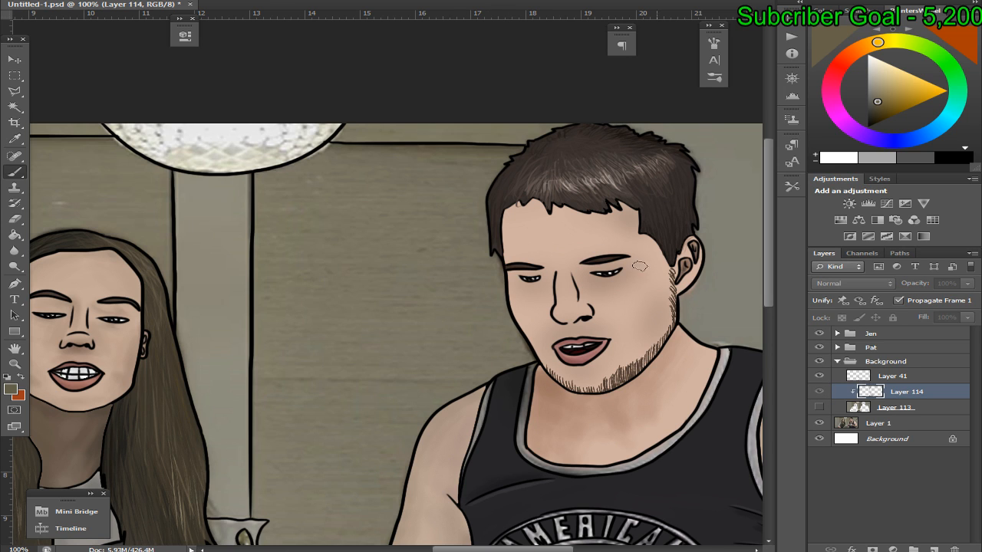
{"action": "left_click", "coordinate": [325, 302], "text": "alt"}
{"action": "left_click", "coordinate": [819, 407]}
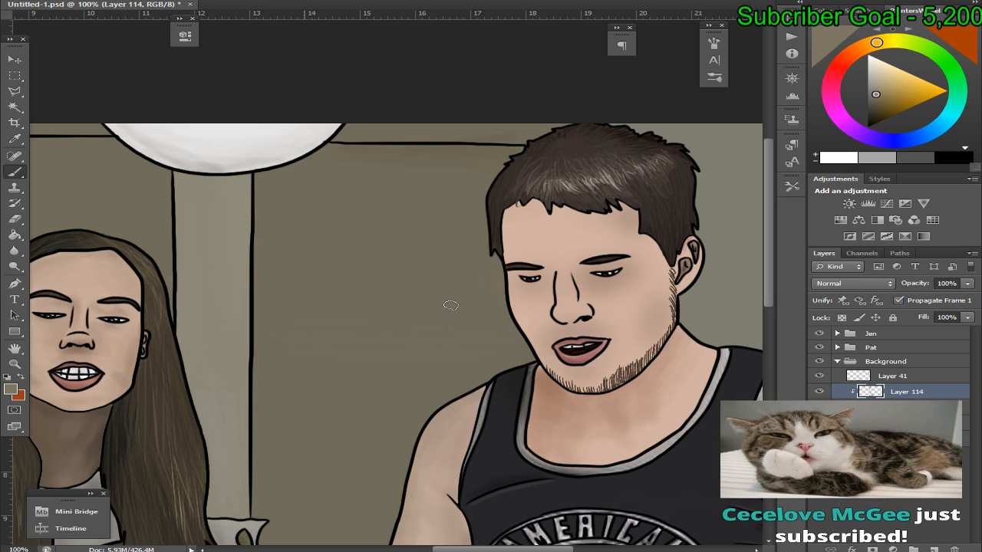
{"action": "left_click", "coordinate": [857, 544]}
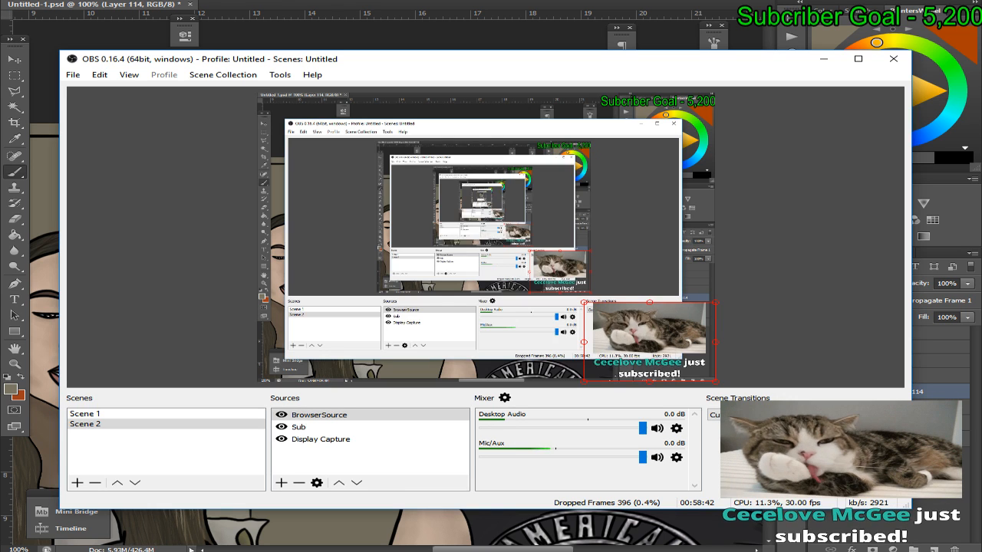
{"action": "left_click", "coordinate": [858, 545]}
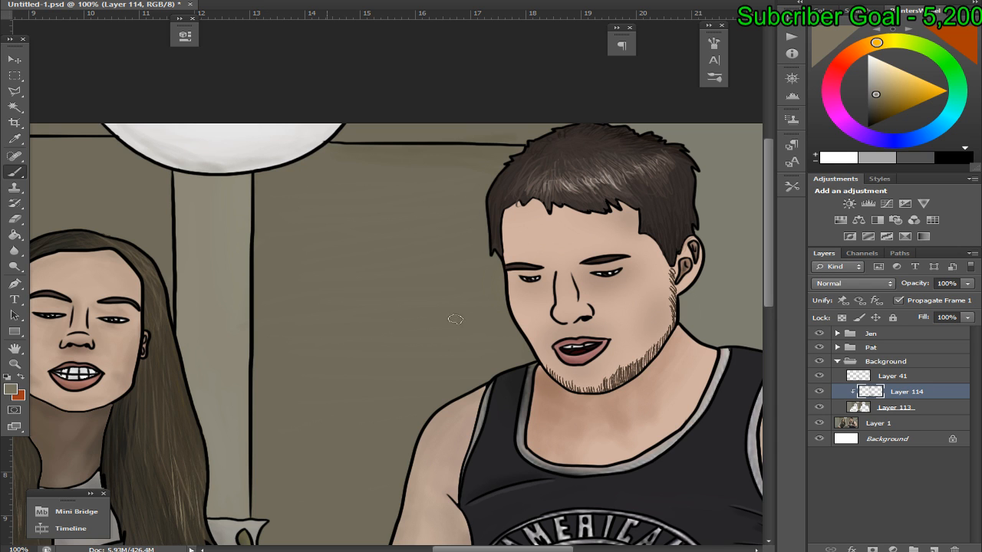
Compare the wall panel with the reference photo, pick a lighter grey-beige, and paint the strip above the panel beside the man's hair
{"action": "scroll", "coordinate": [387, 337], "scroll_direction": "right", "scroll_amount": 3}
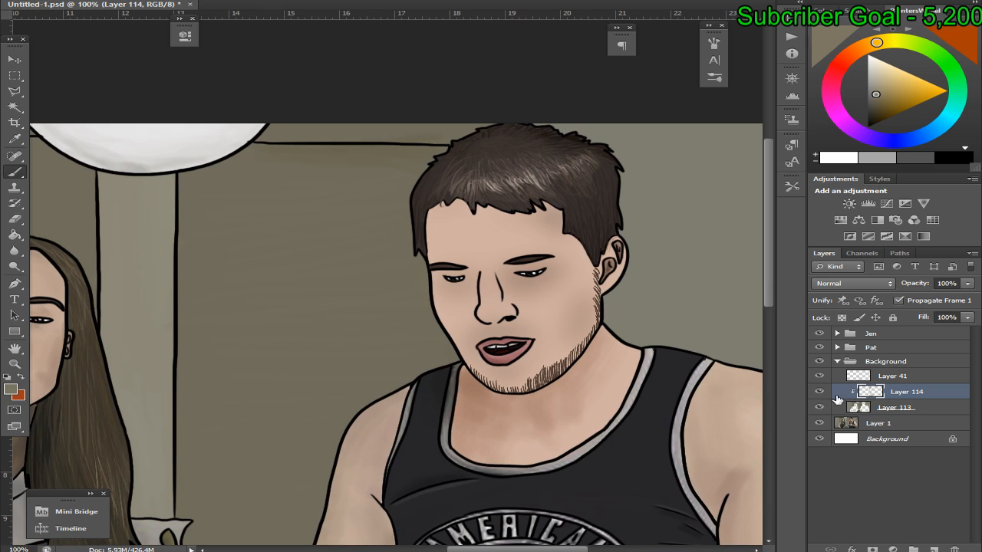
{"action": "left_click", "coordinate": [819, 392]}
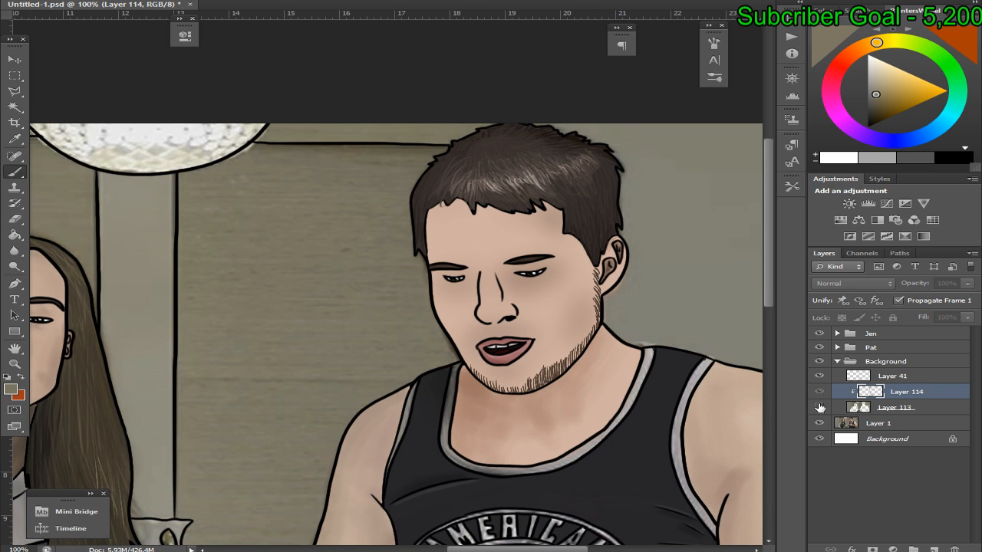
{"action": "left_click", "coordinate": [818, 392]}
{"action": "left_click", "coordinate": [342, 128], "text": "alt"}
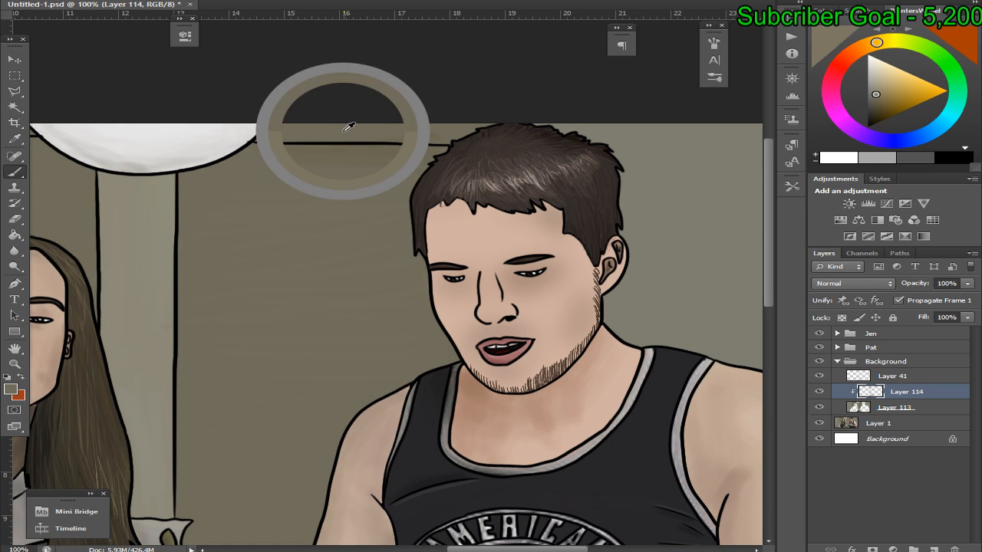
{"action": "left_click", "coordinate": [301, 238], "text": "alt"}
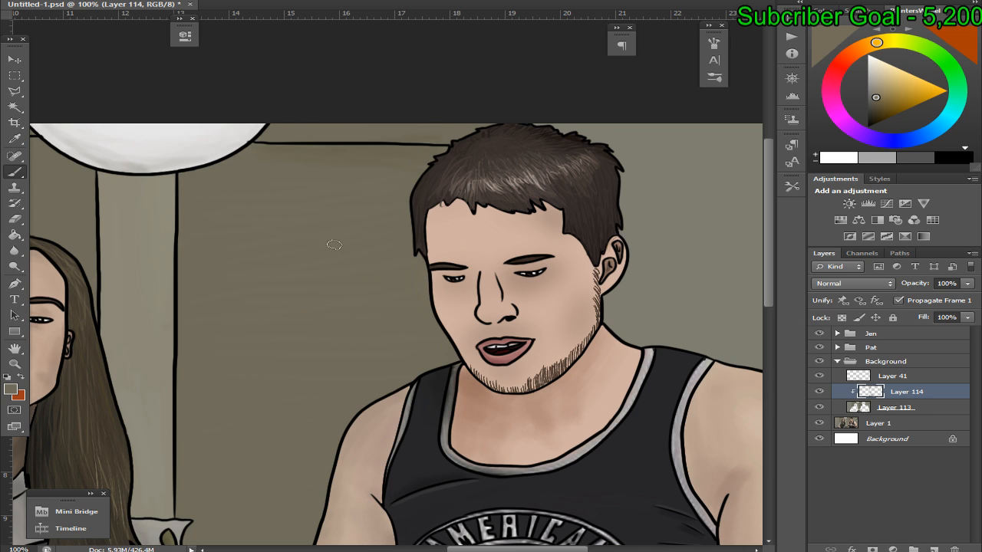
{"action": "left_click", "coordinate": [874, 89]}
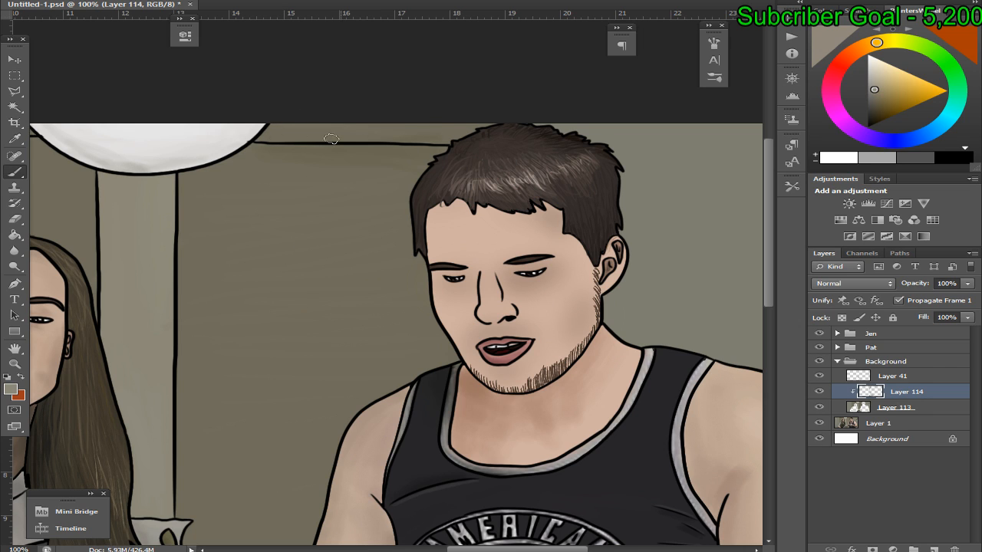
{"action": "mouse_move", "coordinate": [308, 123]}
{"action": "left_mouse_down"}
{"action": "mouse_move", "coordinate": [382, 144]}
{"action": "mouse_move", "coordinate": [437, 129]}
{"action": "left_mouse_up"}
{"action": "scroll", "coordinate": [300, 351], "scroll_direction": "down", "scroll_amount": 5}
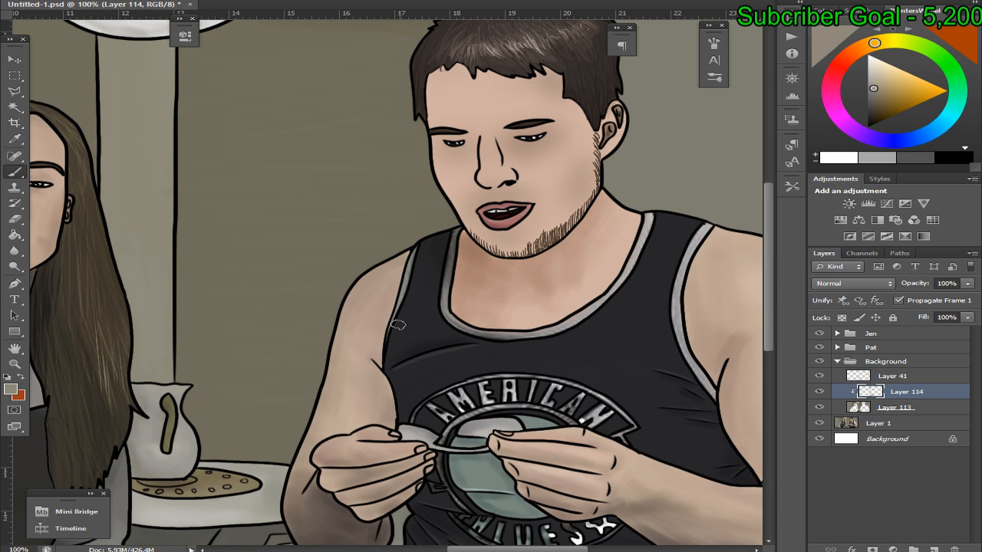
Review the whole picture, comparing it with the reference photo on Layer 1 hidden and shown
{"action": "key", "text": "ctrl+0"}
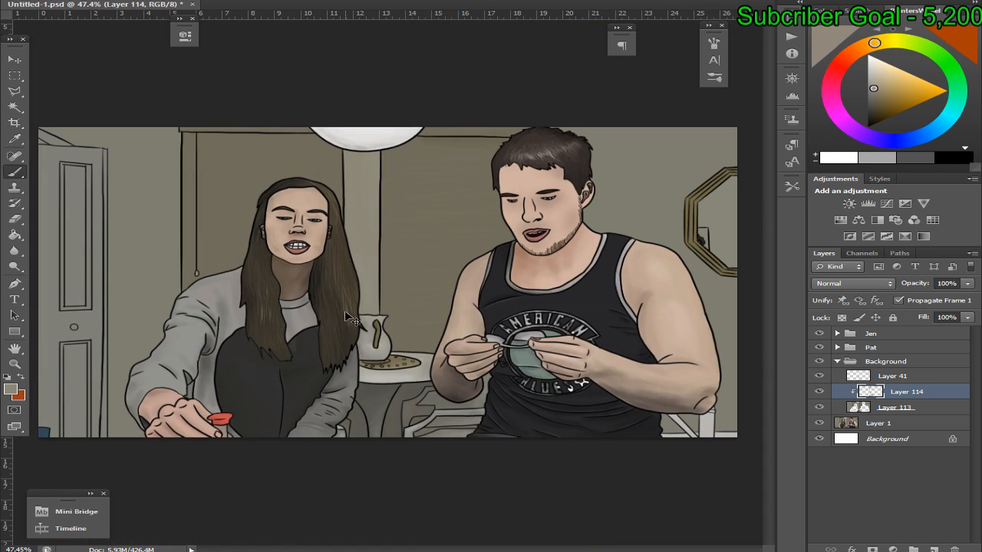
{"action": "left_click", "coordinate": [820, 423]}
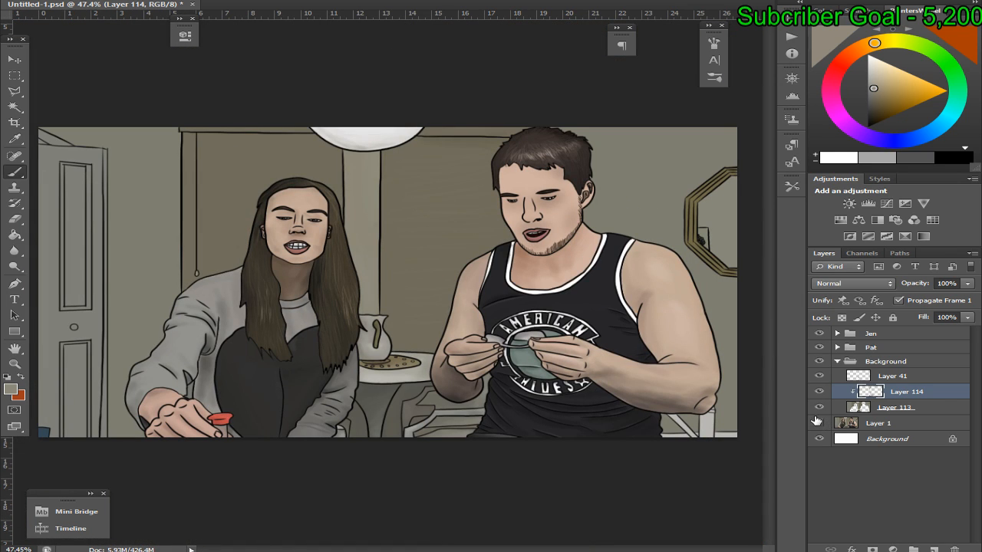
{"action": "left_click", "coordinate": [820, 424]}
{"action": "left_click", "coordinate": [818, 424]}
{"action": "left_click", "coordinate": [818, 423]}
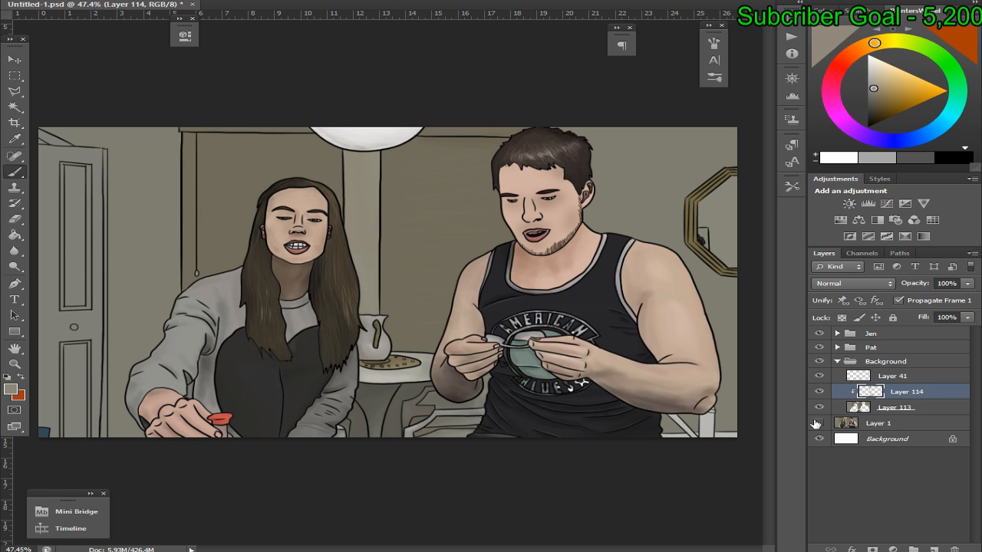
{"action": "left_click", "coordinate": [817, 423]}
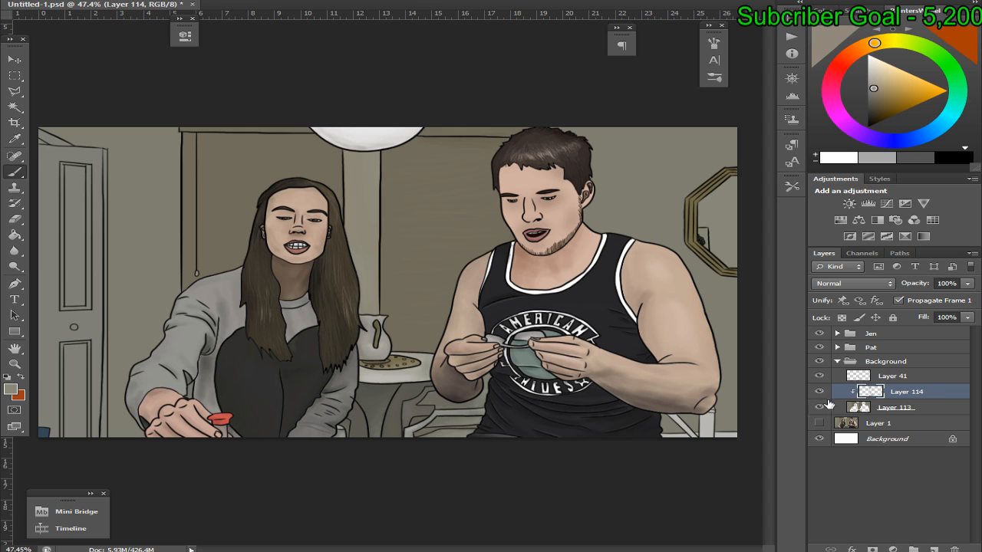
{"action": "left_click", "coordinate": [818, 424]}
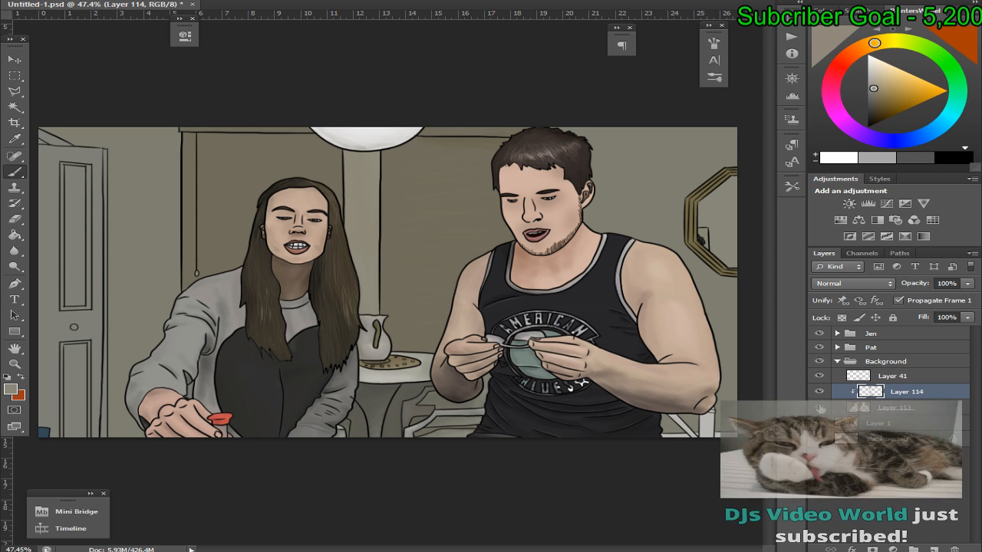
View the reference photo without the artwork, then restore both character groups, the Background group and the Layer 41 line art
{"action": "left_click", "coordinate": [819, 408], "text": "alt"}
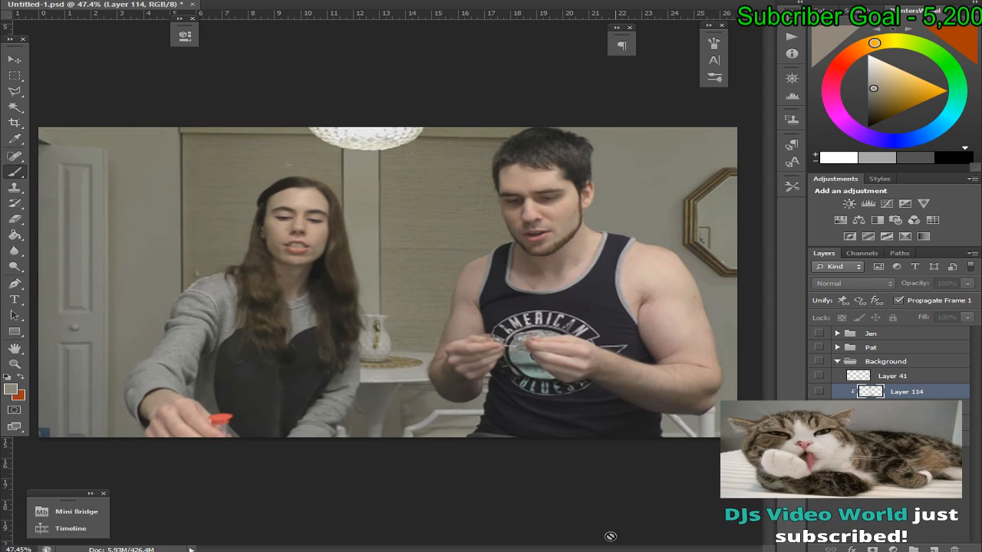
{"action": "left_click", "coordinate": [675, 550]}
{"action": "left_click", "coordinate": [679, 550]}
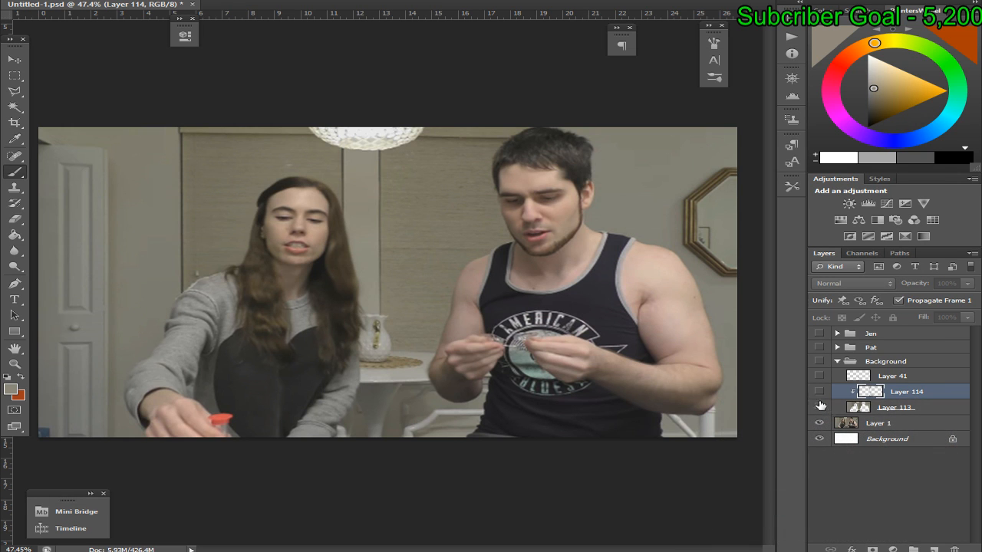
{"action": "left_click", "coordinate": [820, 360]}
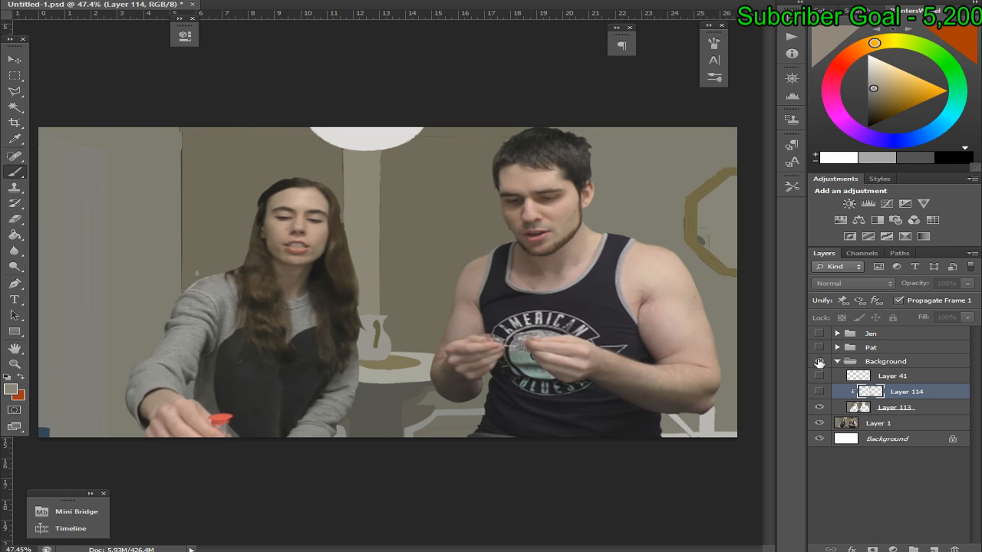
{"action": "left_click", "coordinate": [819, 361]}
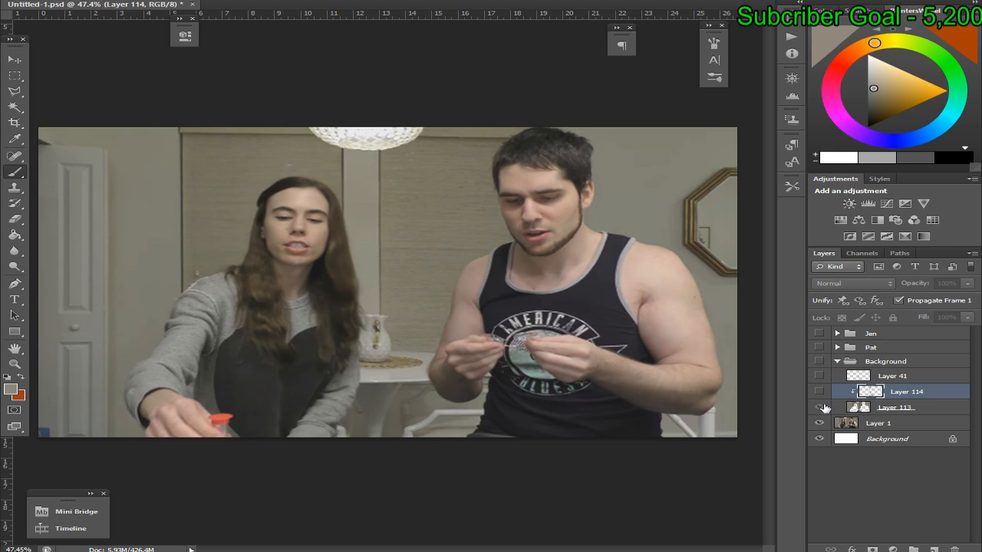
{"action": "left_click", "coordinate": [819, 361]}
{"action": "left_click", "coordinate": [821, 335]}
{"action": "left_click", "coordinate": [820, 348]}
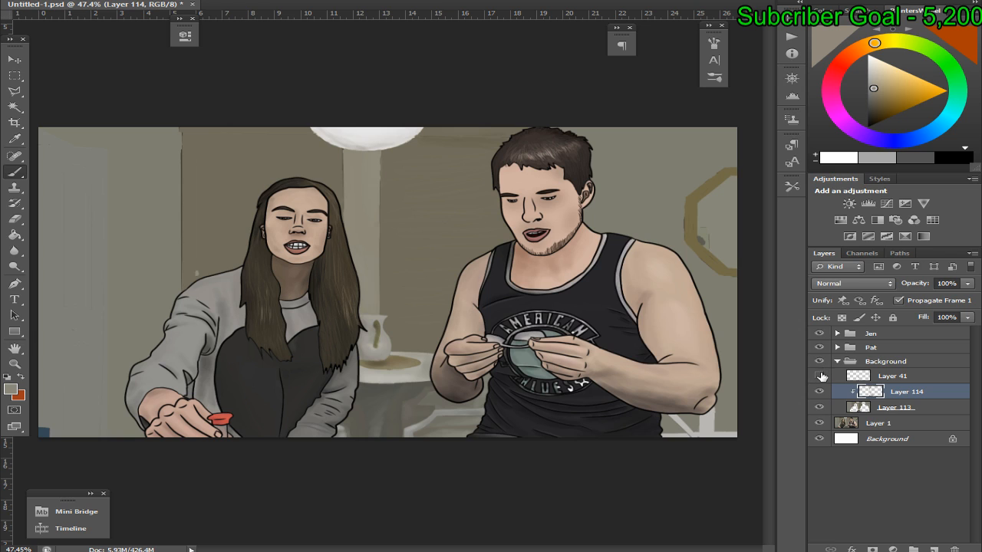
{"action": "left_click", "coordinate": [819, 376]}
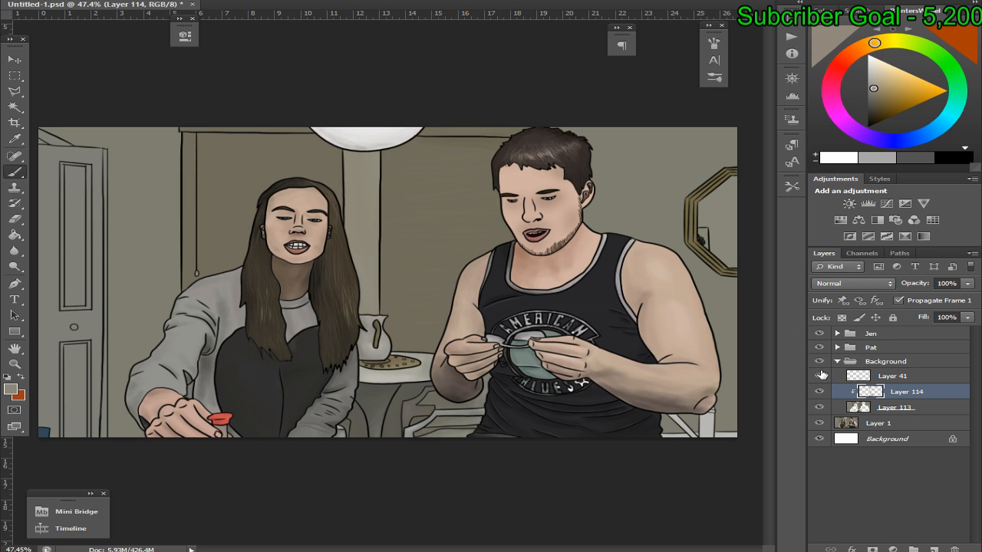
Compare the drawn man and the painted background with the reference photo by hiding and restoring their groups
{"action": "left_click", "coordinate": [819, 348]}
{"action": "left_click", "coordinate": [820, 348]}
{"action": "left_click", "coordinate": [818, 361]}
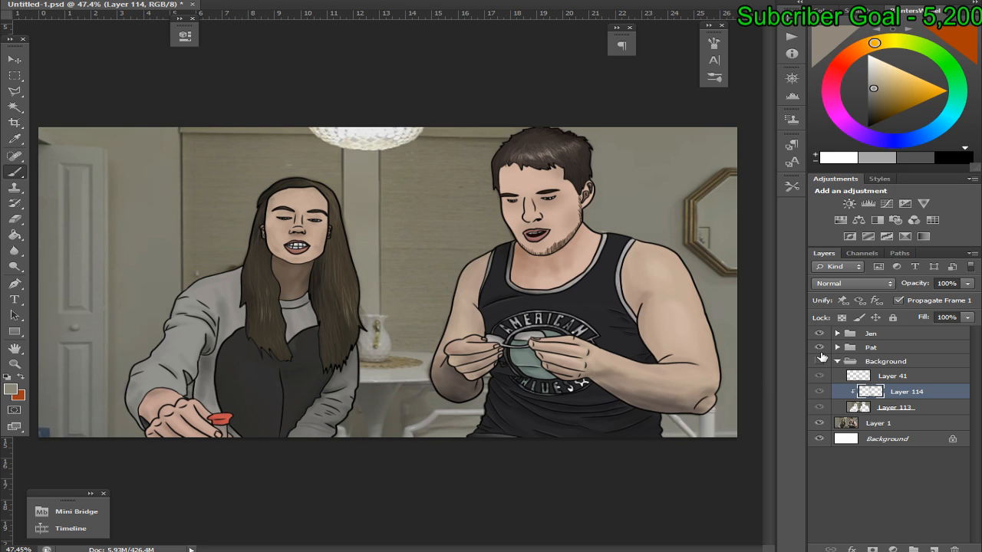
{"action": "left_click", "coordinate": [821, 361]}
{"action": "left_click", "coordinate": [818, 348]}
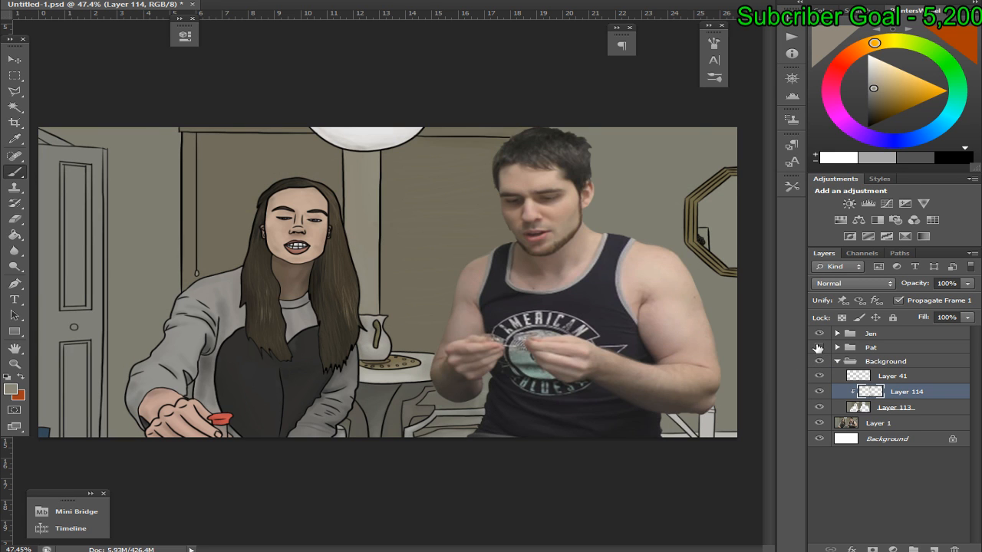
{"action": "left_click", "coordinate": [818, 348]}
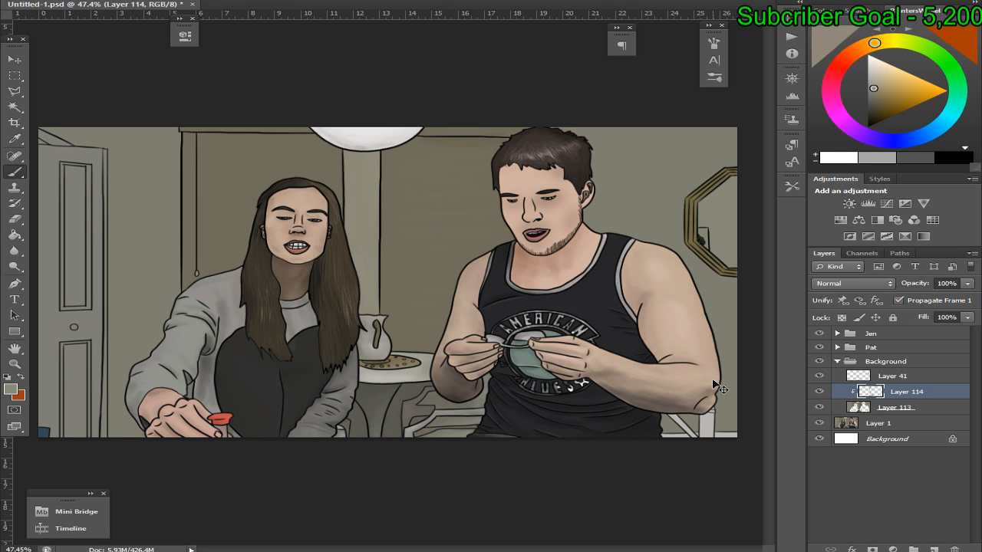
{"action": "key", "text": "ctrl+plus"}
{"action": "key", "text": "ctrl+plus"}
{"action": "key", "text": "ctrl+plus"}
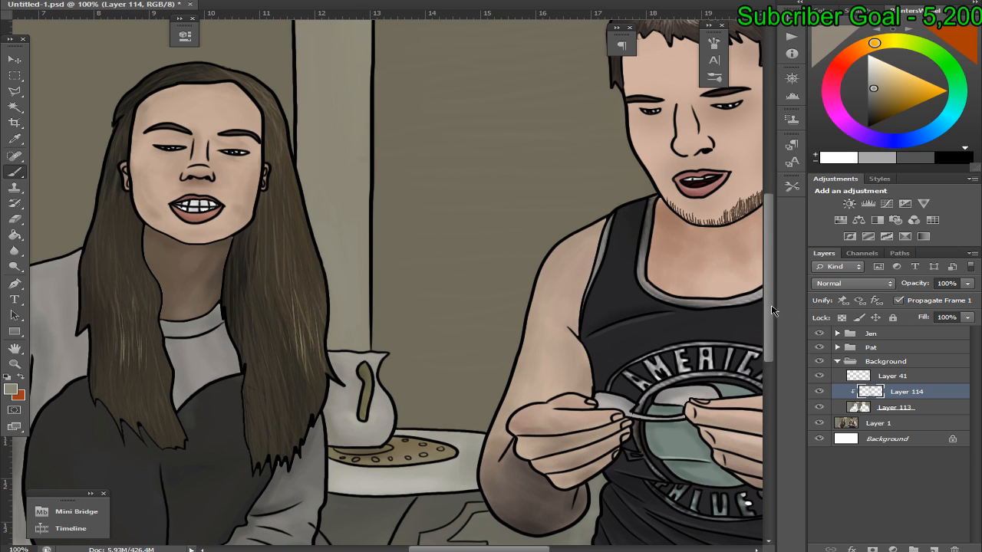
{"action": "scroll", "coordinate": [627, 258], "scroll_direction": "up", "scroll_amount": 6}
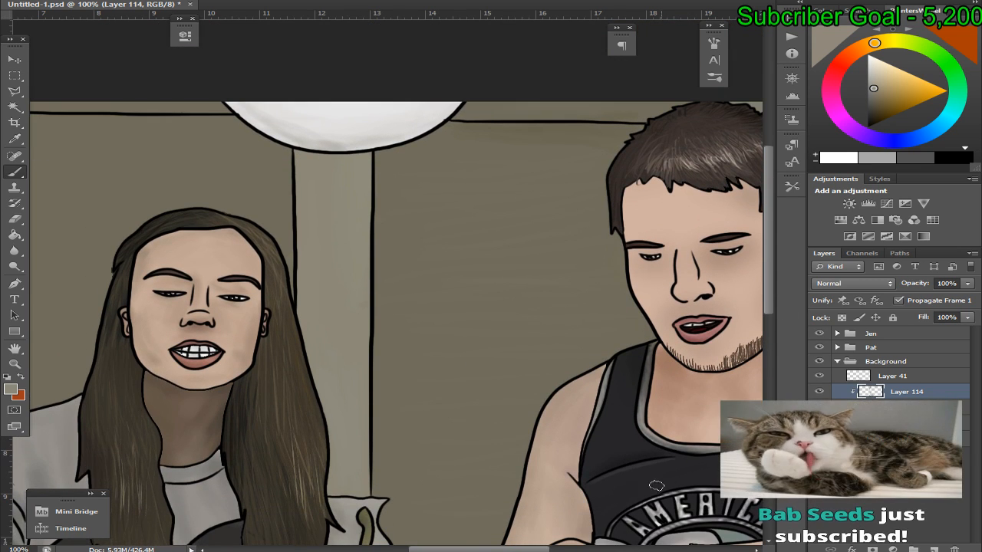
Switch to the browser and check the channel's real-time YouTube subscriber count
{"action": "key", "text": "alt+Tab"}
{"action": "left_click", "coordinate": [837, 550]}
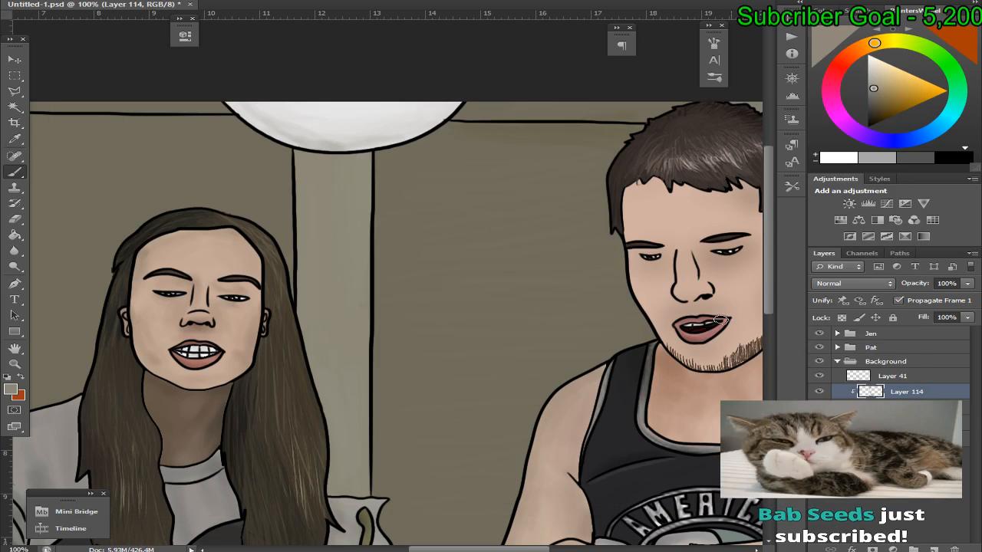
{"action": "left_click", "coordinate": [837, 549]}
{"action": "key", "text": "ctrl+Tab"}
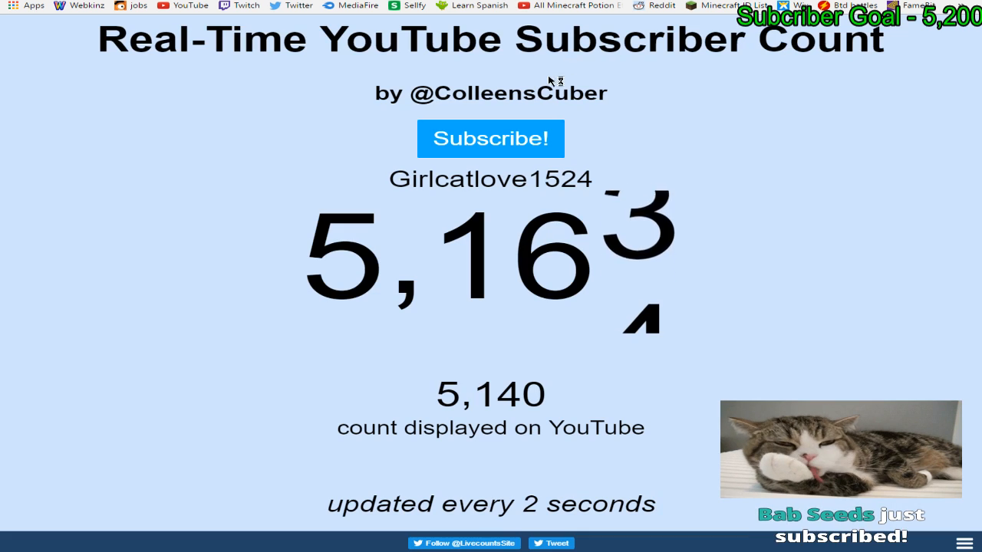
Retweet the newest mention of the stream from the Twitter notifications and return to the YouTube live stream page
{"action": "key", "text": "ctrl+Tab"}
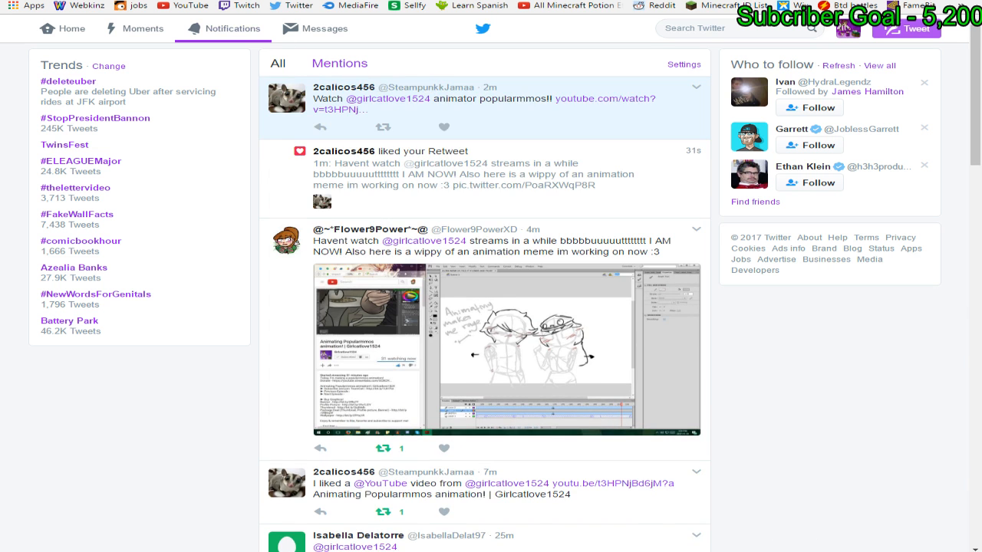
{"action": "left_click", "coordinate": [383, 127]}
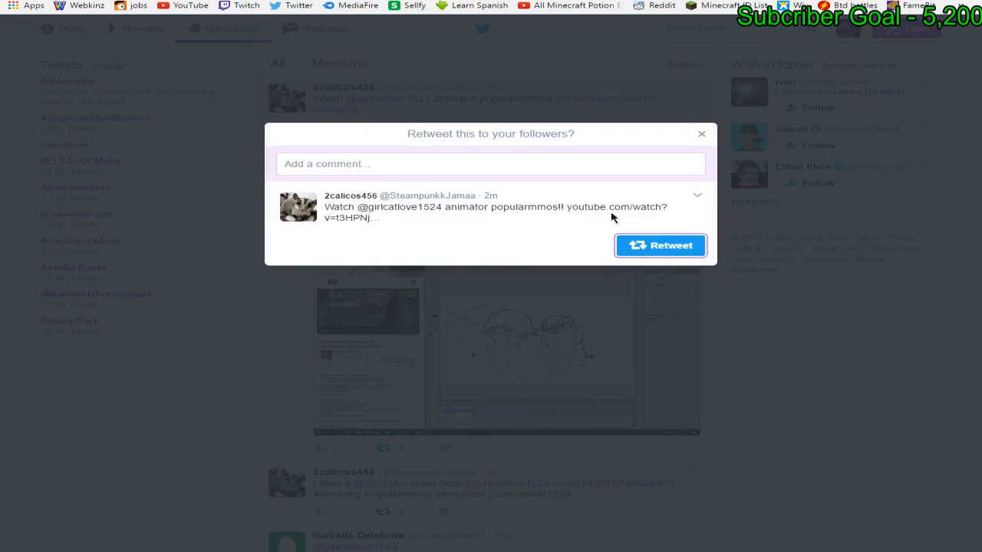
{"action": "left_click", "coordinate": [631, 250]}
{"action": "key", "text": "ctrl+Tab"}
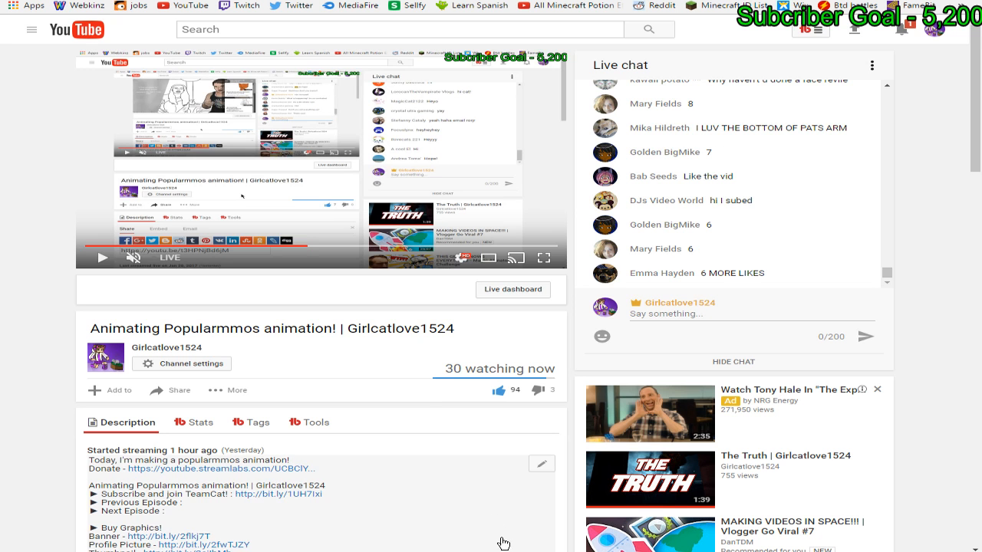
Switch to Photoshop, sample the brown wall panel's colour and pick a slightly lighter shade for the brush
{"action": "key", "text": "alt+Tab"}
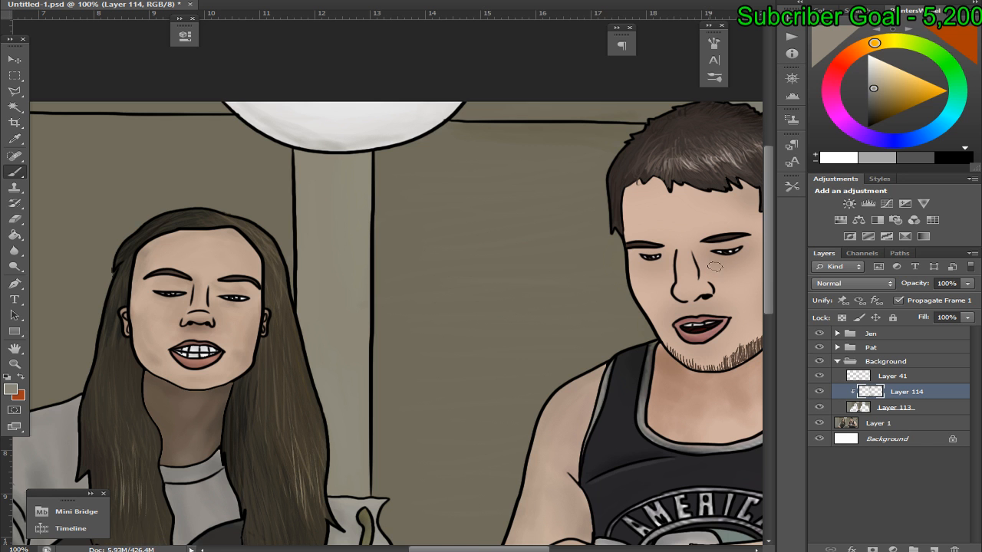
{"action": "left_click_drag", "start_coordinate": [513, 550], "coordinate": [483, 550]}
{"action": "left_click", "coordinate": [664, 237], "text": "alt"}
{"action": "scroll", "coordinate": [690, 215], "scroll_direction": "left", "scroll_amount": 2}
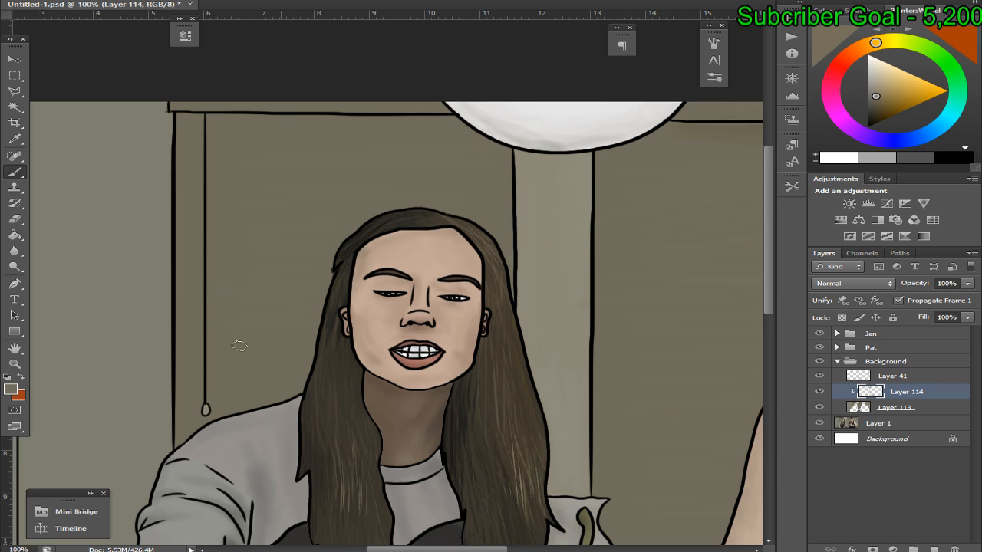
{"action": "left_click", "coordinate": [876, 91]}
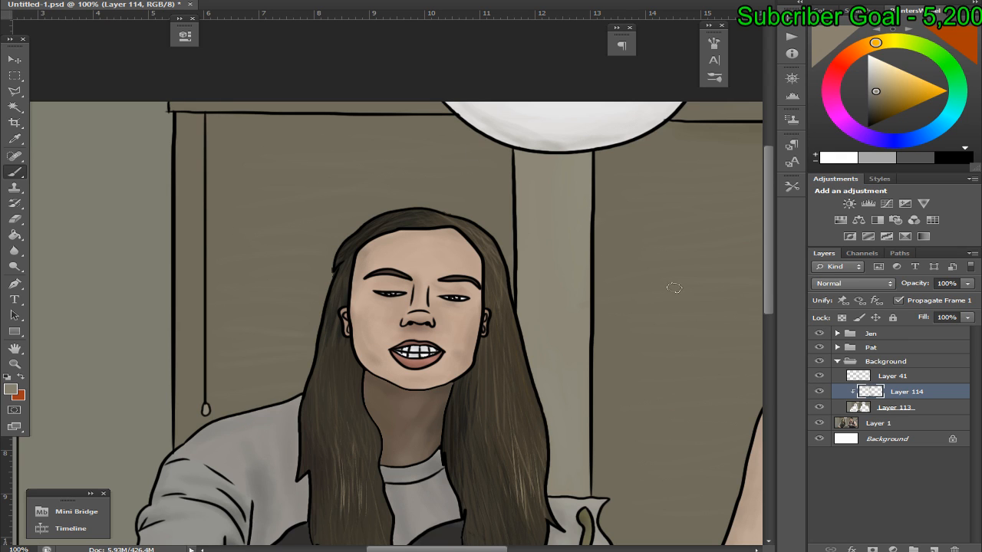
Shade the brown panel behind the woman on Layer 114, sampling colours and hiding and restoring Layer 113 to compare with the reference photo
{"action": "left_click", "coordinate": [819, 407]}
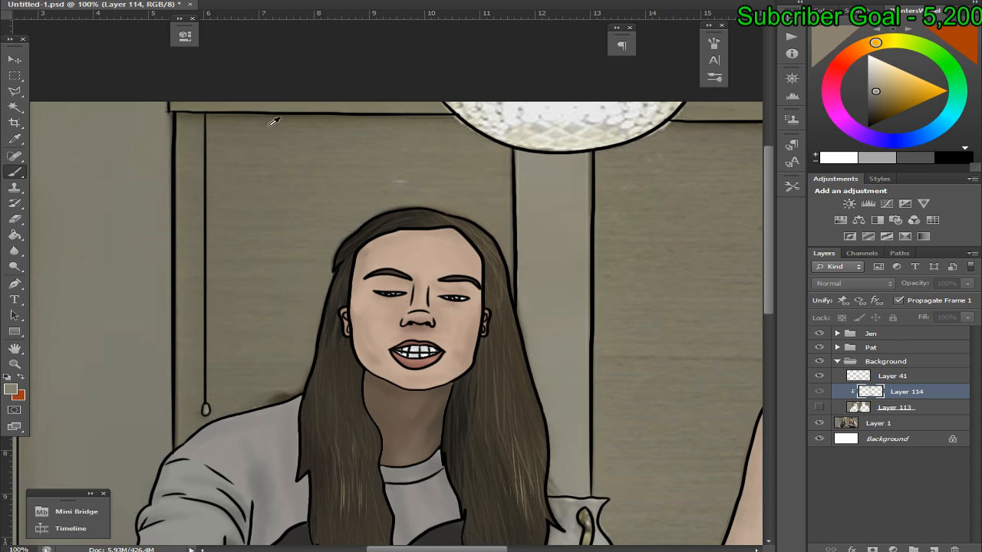
{"action": "left_click", "coordinate": [819, 407]}
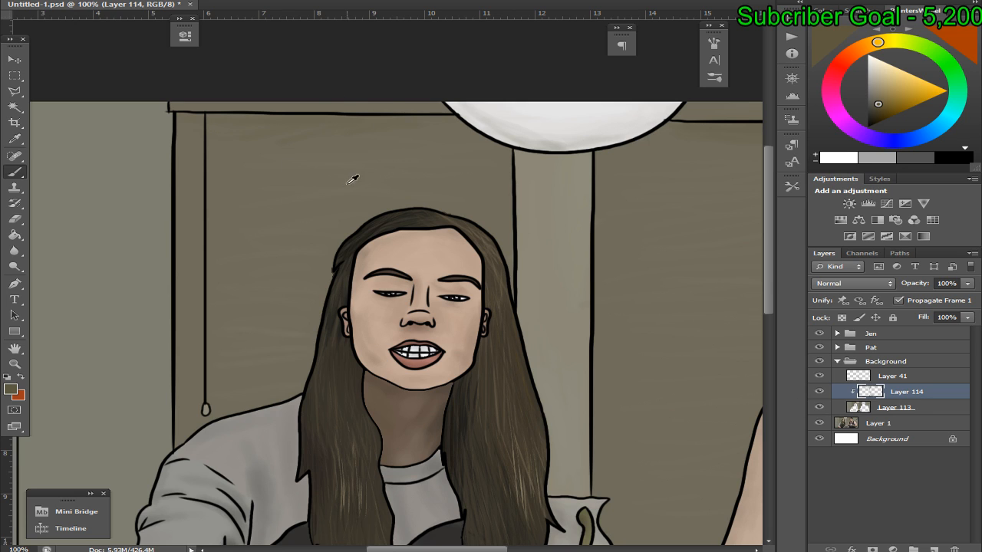
{"action": "left_click", "coordinate": [349, 159], "text": "alt"}
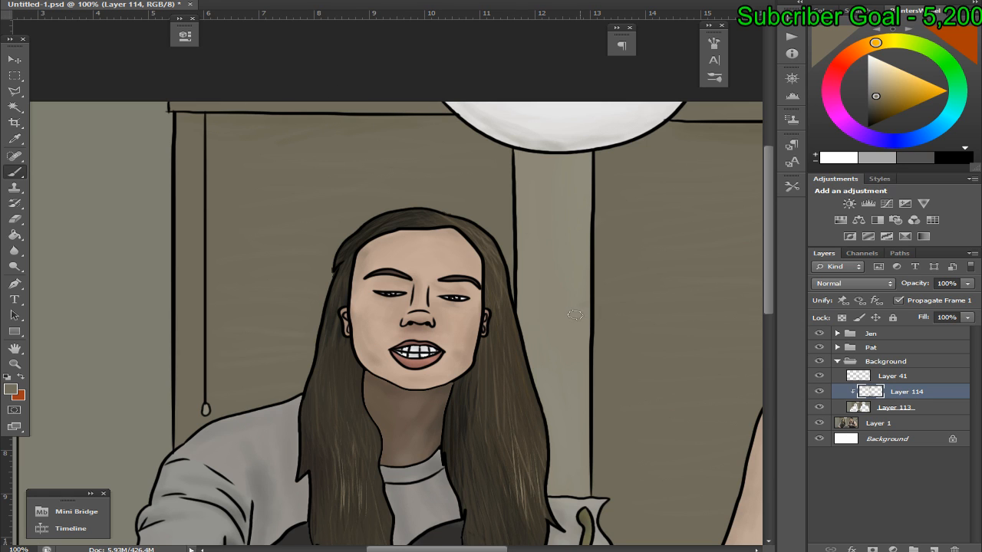
{"action": "left_click", "coordinate": [818, 407]}
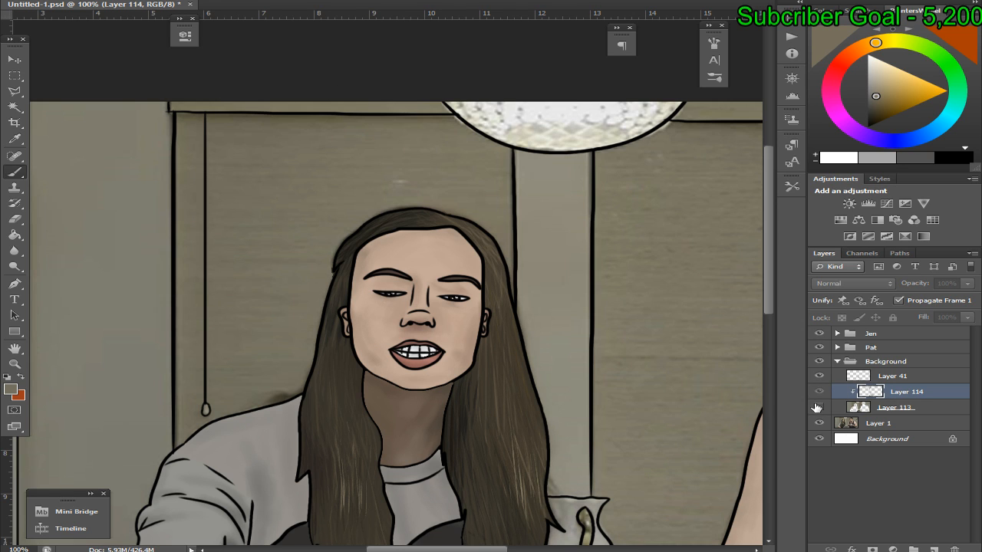
{"action": "left_click", "coordinate": [816, 407]}
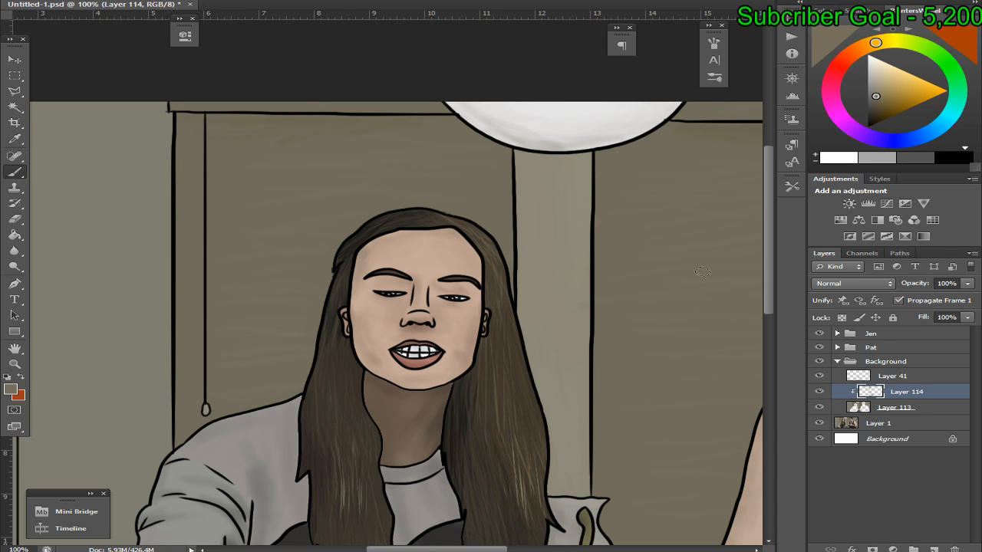
Examine the shaded background around both characters, in the whole picture and at 200% zoom
{"action": "left_click_drag", "start_coordinate": [770, 273], "coordinate": [790, 314]}
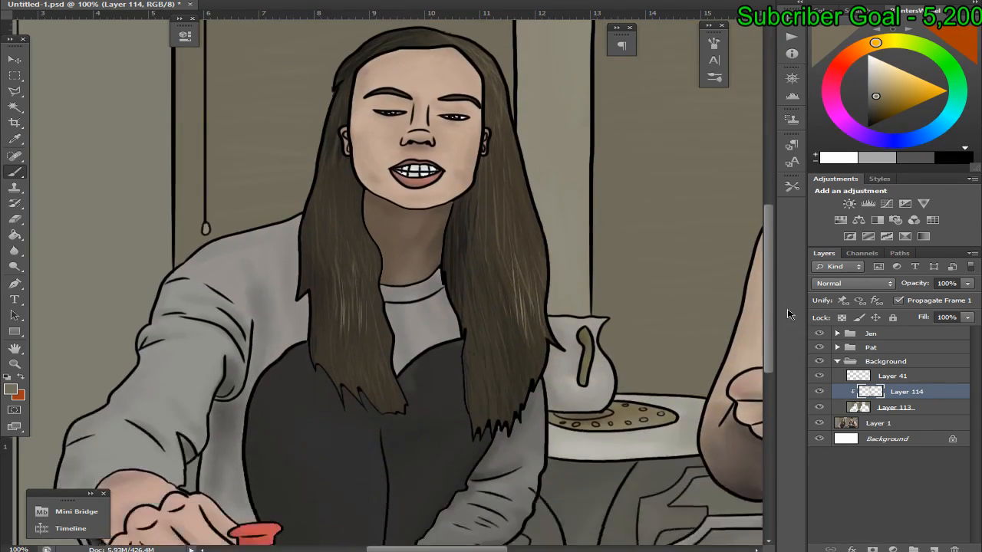
{"action": "left_click_drag", "start_coordinate": [478, 548], "coordinate": [551, 546]}
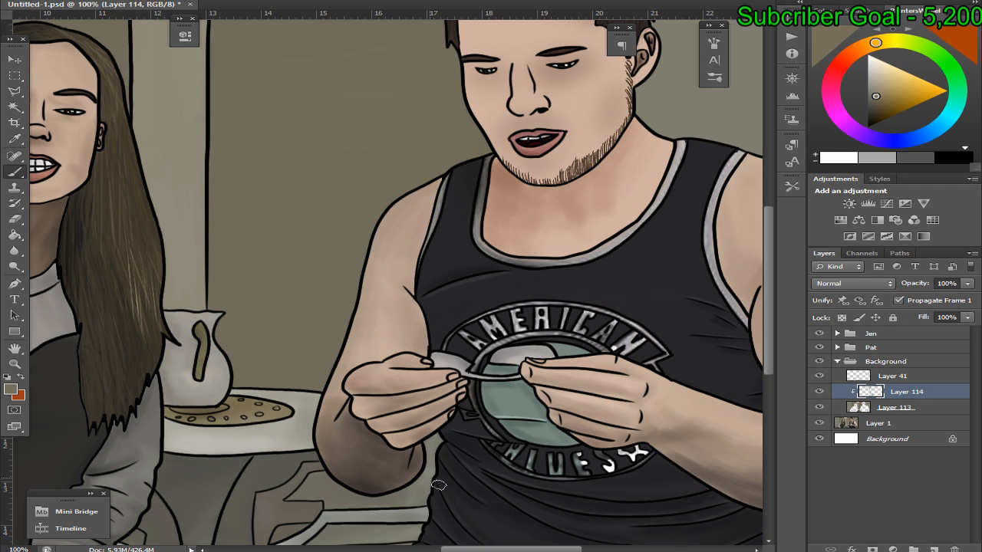
{"action": "left_click_drag", "start_coordinate": [558, 547], "coordinate": [515, 546]}
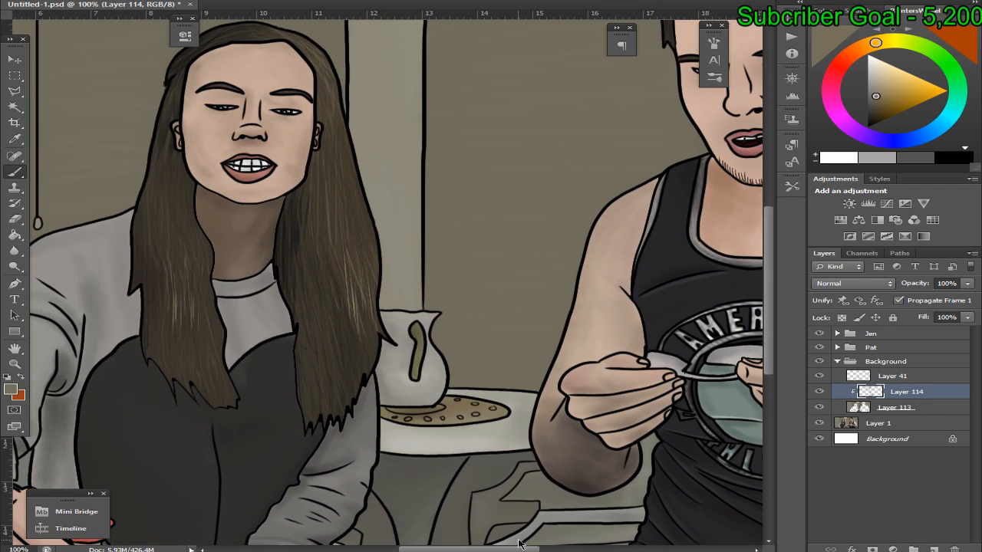
{"action": "key", "text": "ctrl+0"}
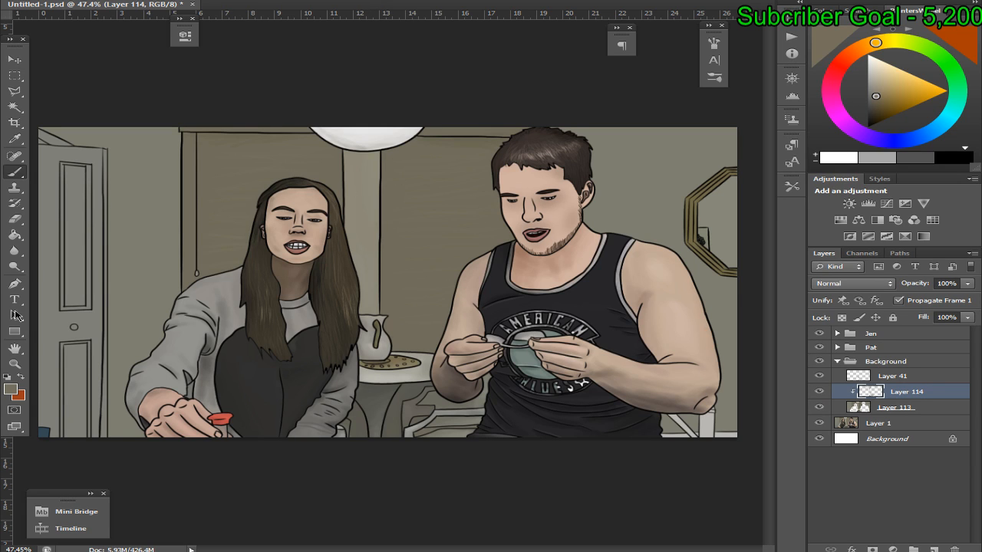
{"action": "key", "text": "ctrl+plus"}
{"action": "key", "text": "ctrl+plus"}
{"action": "key", "text": "ctrl+plus"}
{"action": "key", "text": "ctrl+plus"}
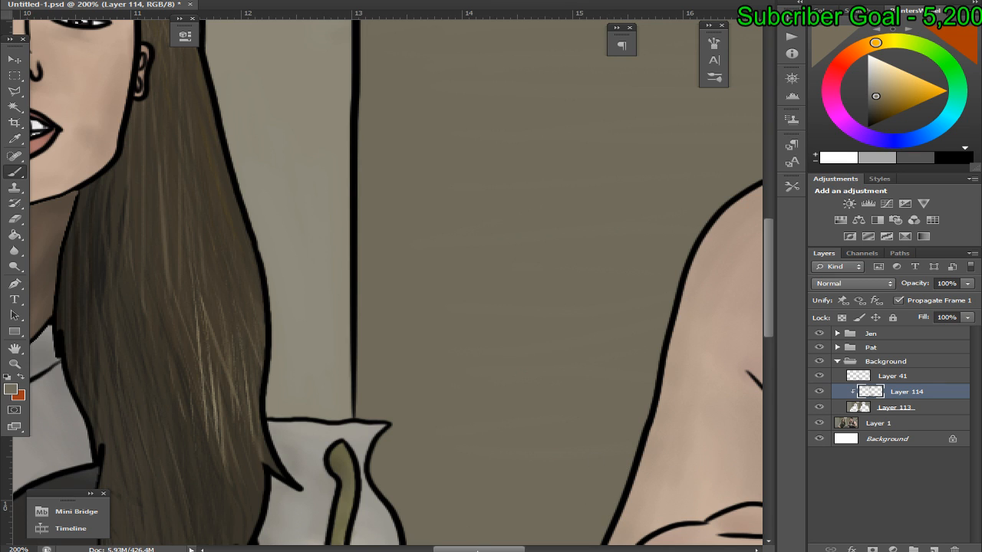
Hide Layer 113 and sample a dark brown from the photo's octagonal mirror frame beside the man
{"action": "left_click_drag", "start_coordinate": [461, 541], "coordinate": [667, 541]}
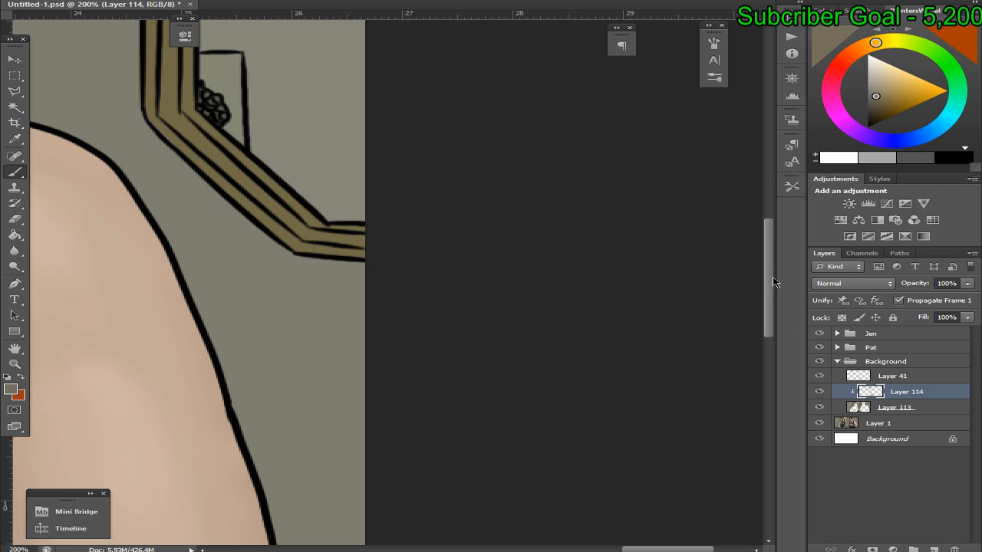
{"action": "scroll", "coordinate": [769, 285], "scroll_direction": "up", "scroll_amount": 3}
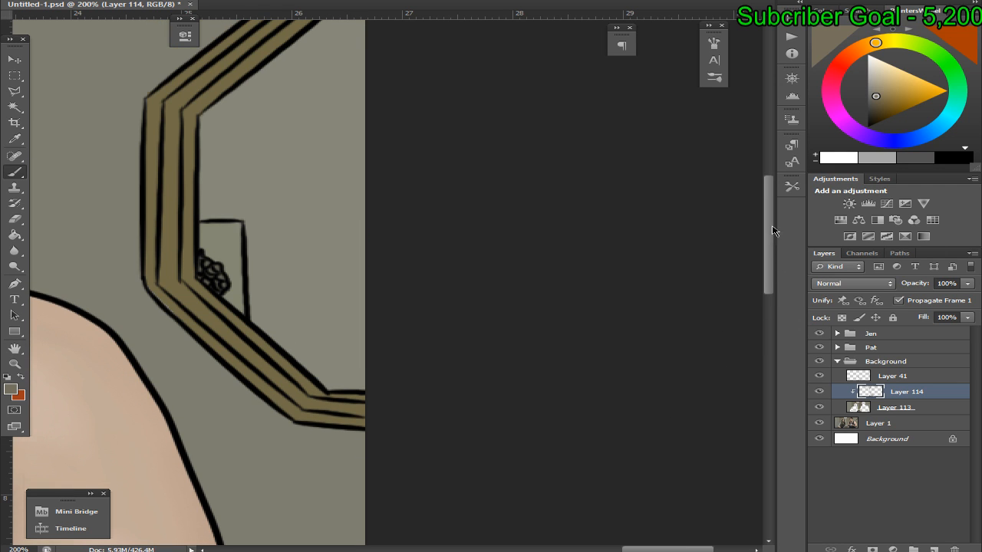
{"action": "scroll", "coordinate": [769, 230], "scroll_direction": "up", "scroll_amount": 2}
{"action": "left_click", "coordinate": [818, 407]}
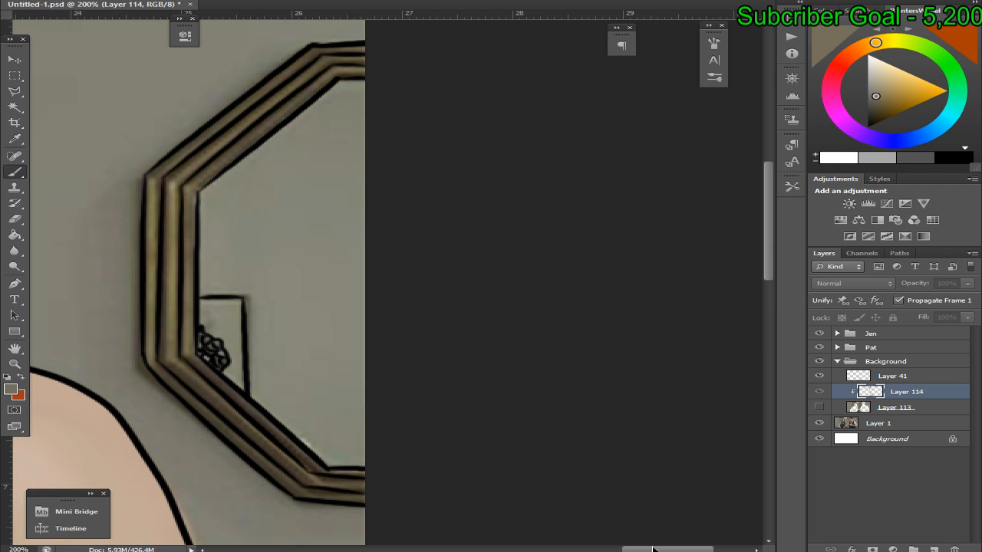
{"action": "left_click_drag", "start_coordinate": [653, 549], "coordinate": [622, 549]}
{"action": "left_click", "coordinate": [475, 373], "text": "alt"}
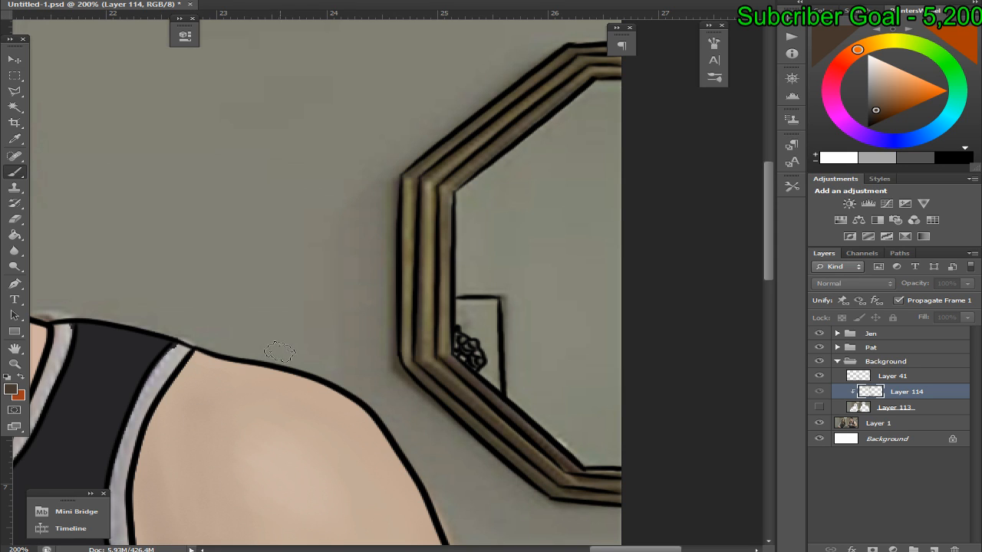
Switch to the browser and check the YouTube live stream's like count and chat
{"action": "key", "text": "alt+Tab"}
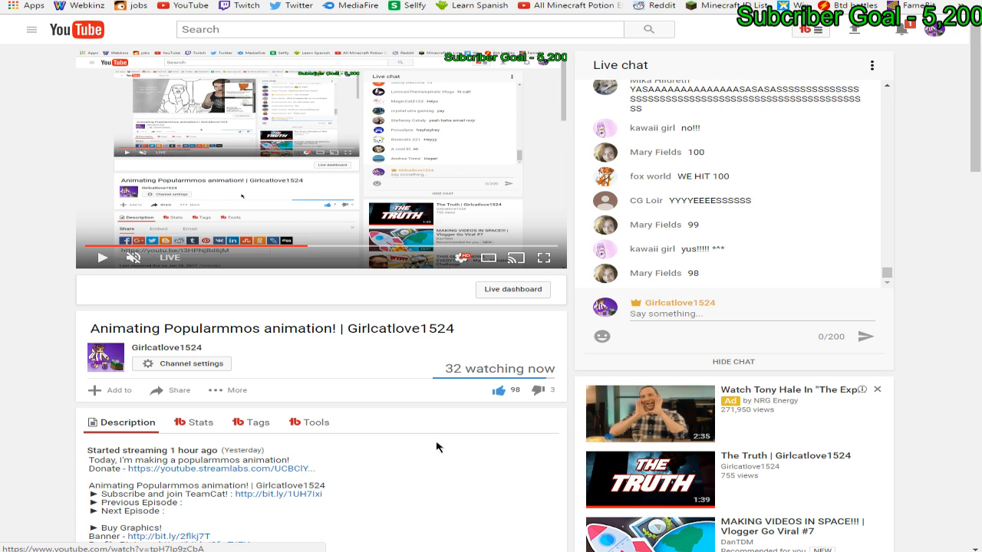
{"action": "left_click", "coordinate": [499, 391]}
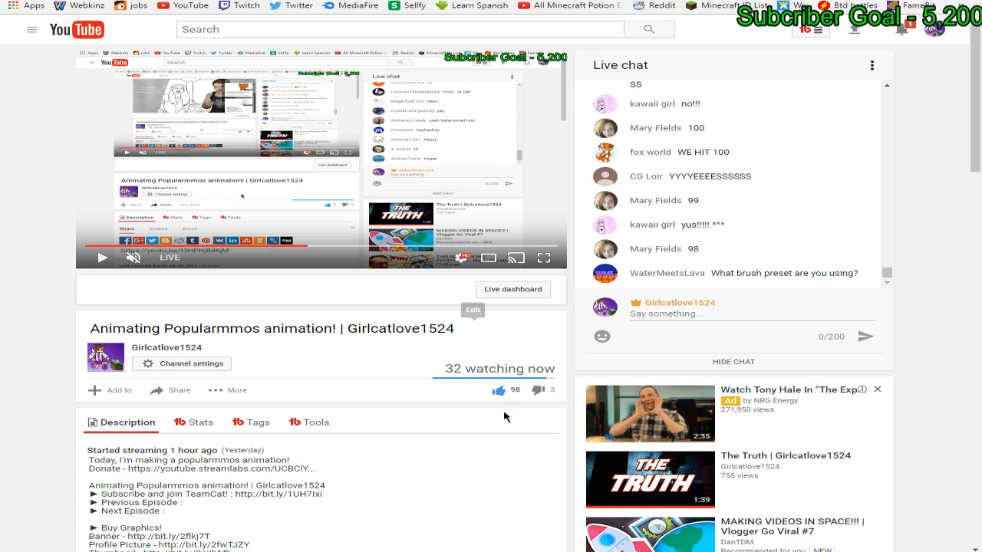
{"action": "mouse_move", "coordinate": [505, 337]}
{"action": "left_mouse_down"}
{"action": "mouse_move", "coordinate": [496, 426]}
{"action": "mouse_move", "coordinate": [496, 344]}
{"action": "left_mouse_up"}
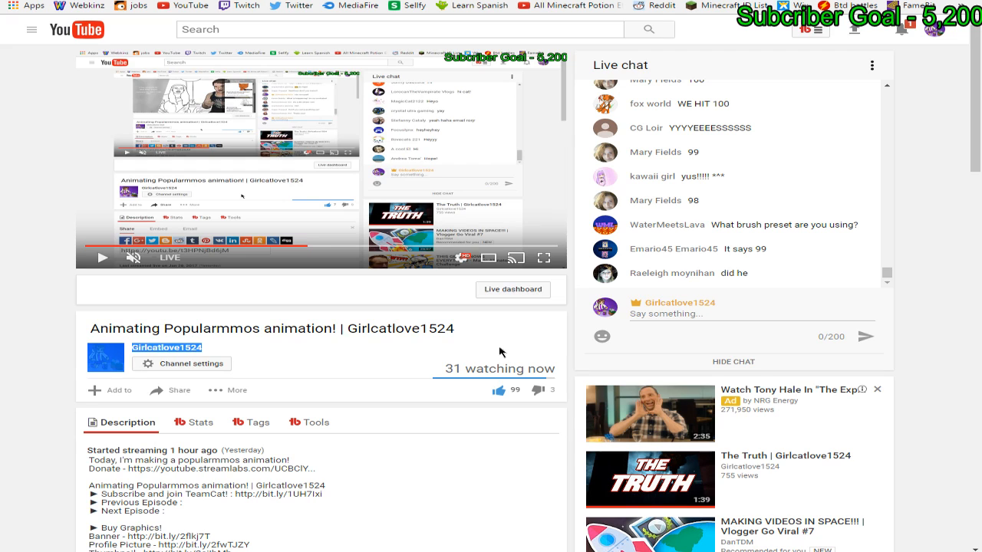
{"action": "left_click", "coordinate": [500, 350]}
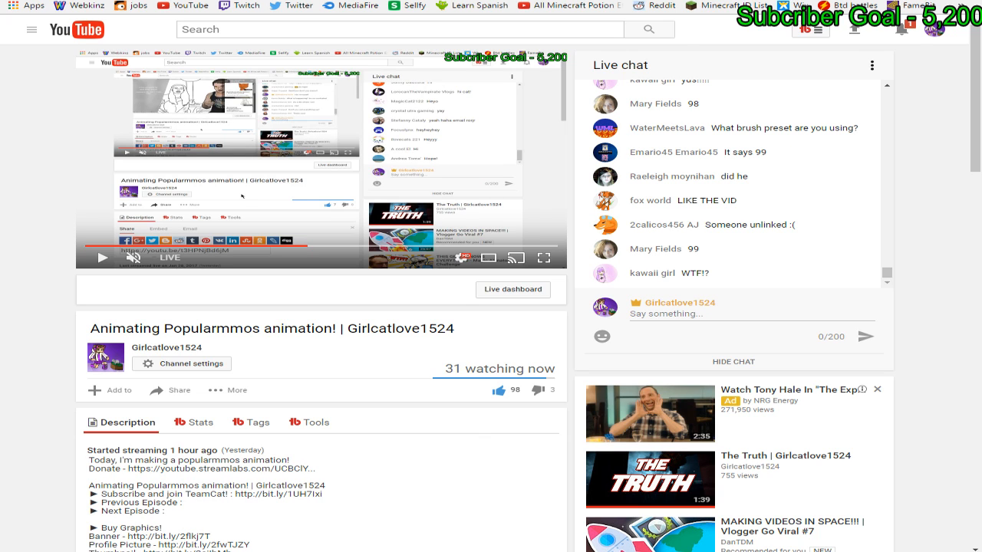
{"action": "mouse_move", "coordinate": [480, 546]}
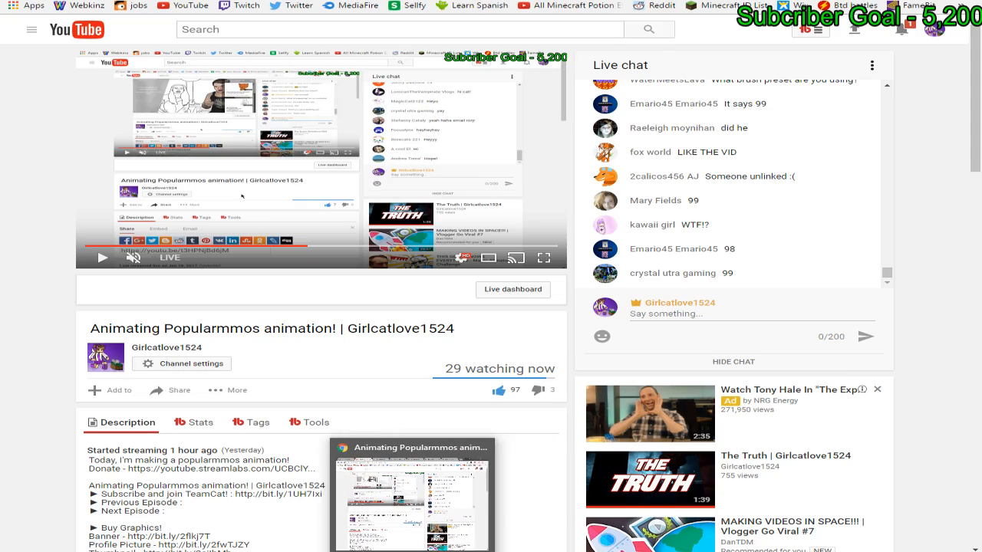
Check the channel's real-time subscriber count and return to the YouTube live stream page
{"action": "left_click", "coordinate": [472, 499]}
{"action": "key", "text": "alt+Tab"}
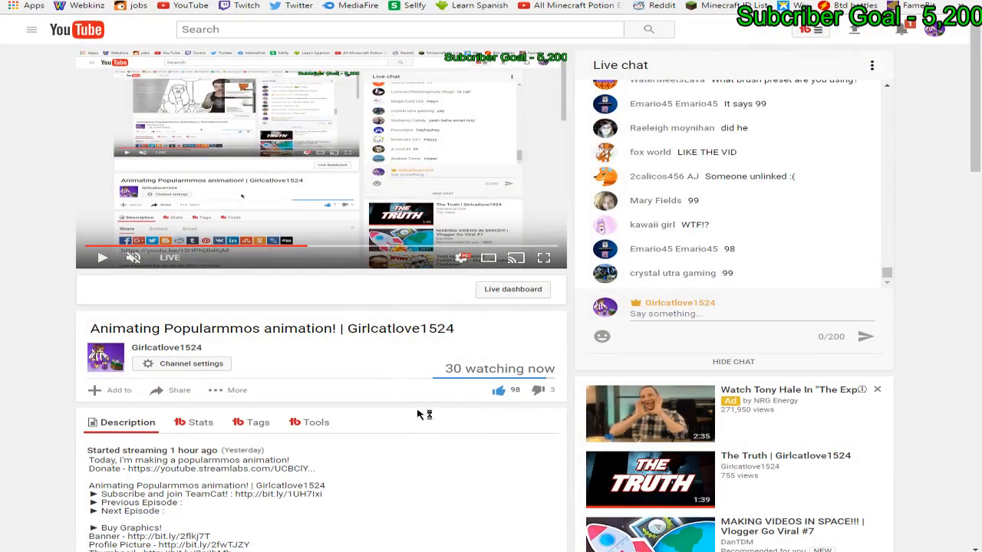
{"action": "key", "text": "alt+Tab"}
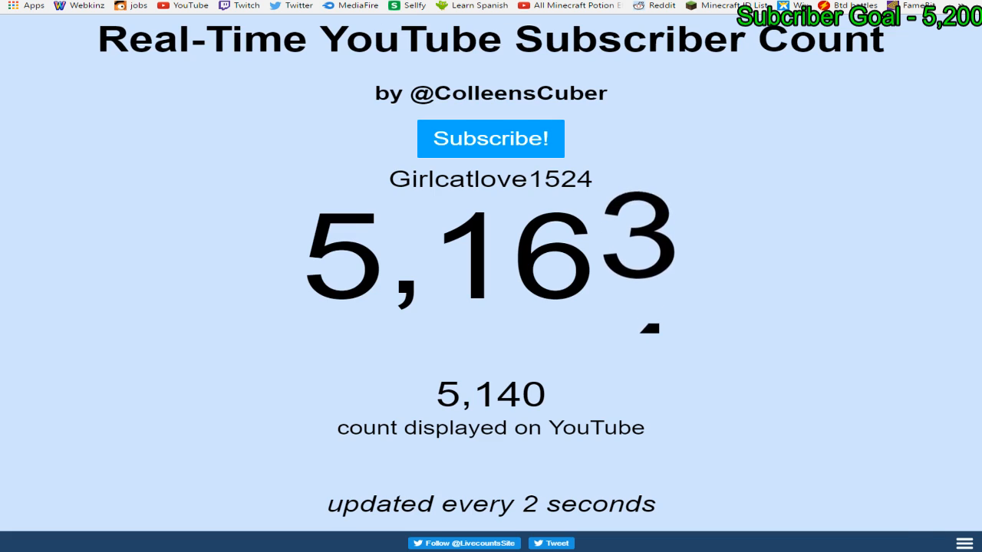
{"action": "key", "text": "alt+Tab"}
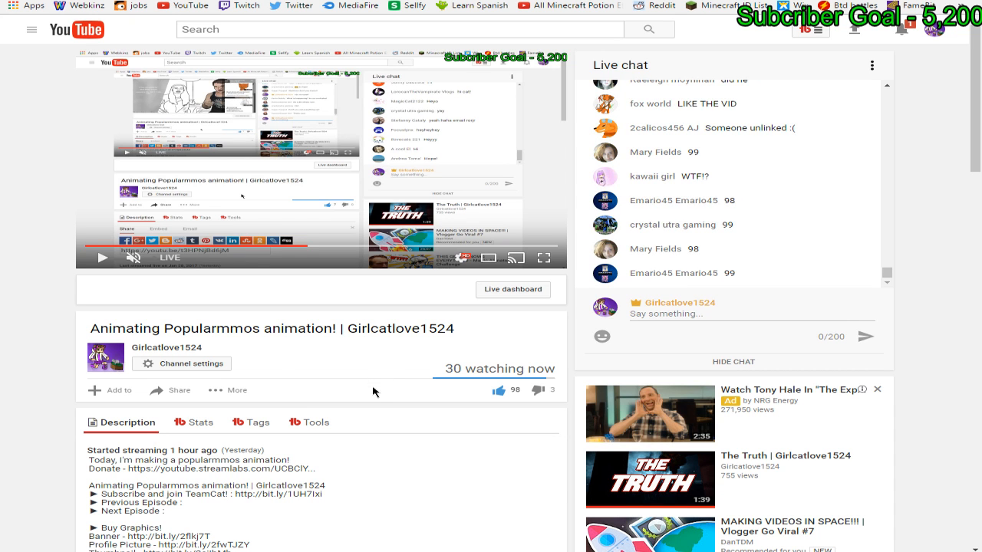
Return to Photoshop and shade the mirror frame's slanted sections dark brown, toggling Layer 113 to compare with the reference photo
{"action": "key", "text": "alt+Tab"}
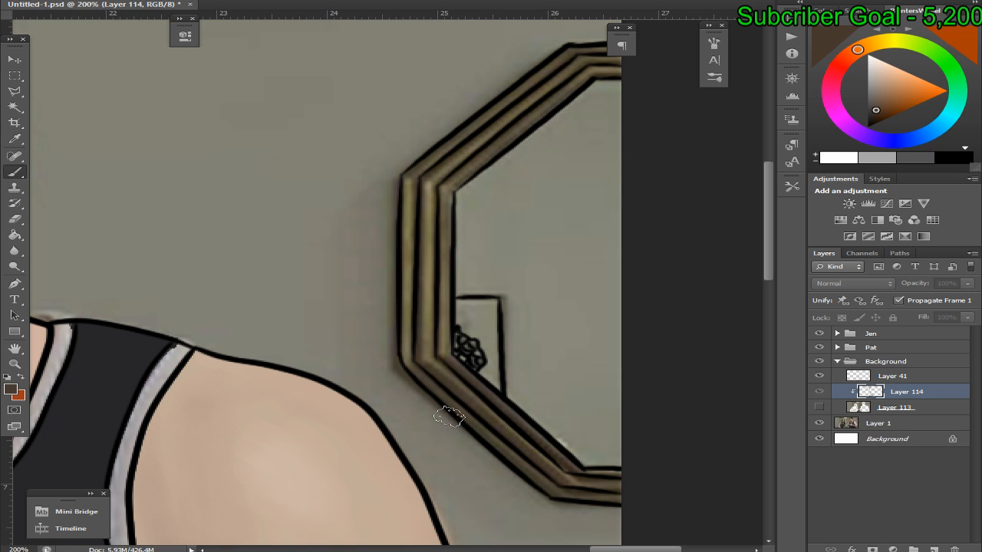
{"action": "left_click", "coordinate": [819, 407]}
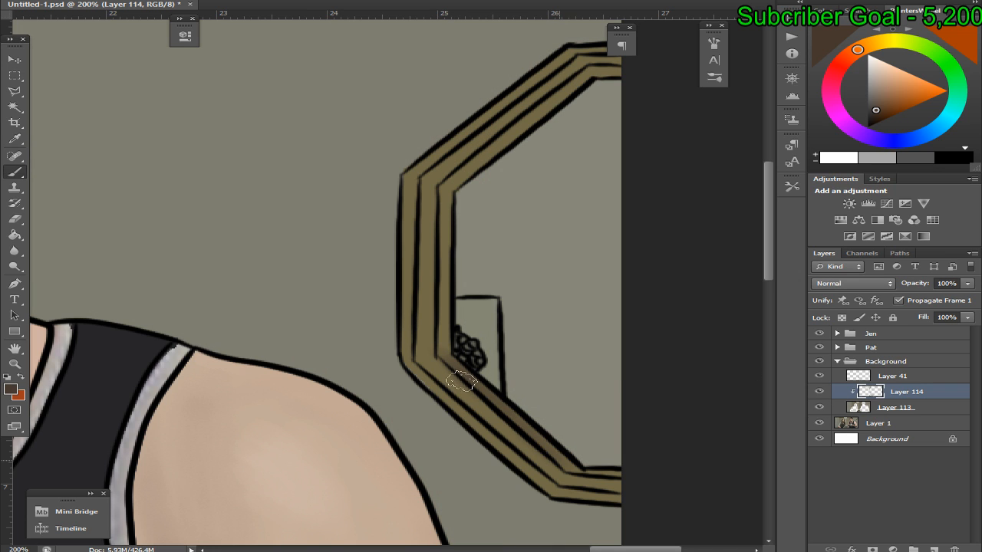
{"action": "left_click", "coordinate": [818, 407]}
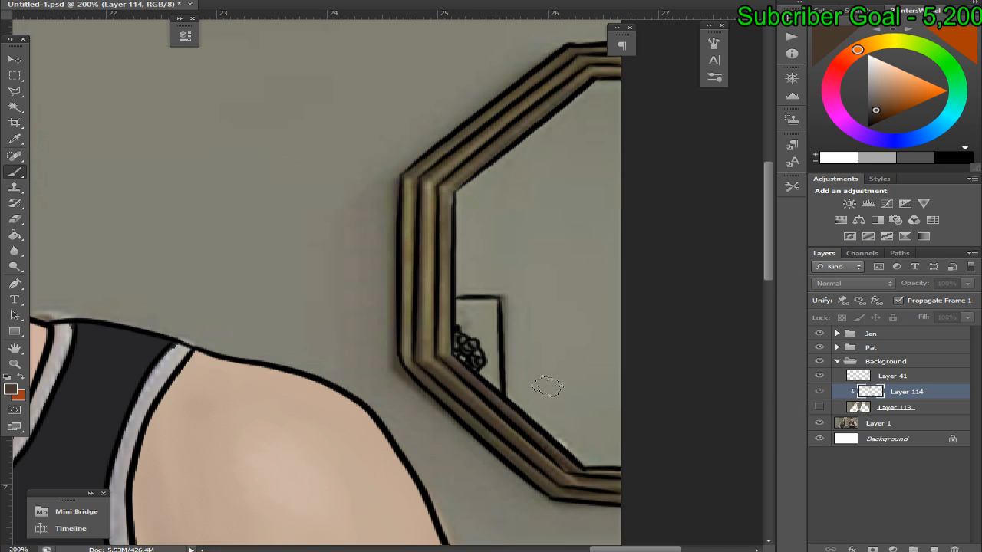
{"action": "left_click", "coordinate": [818, 407]}
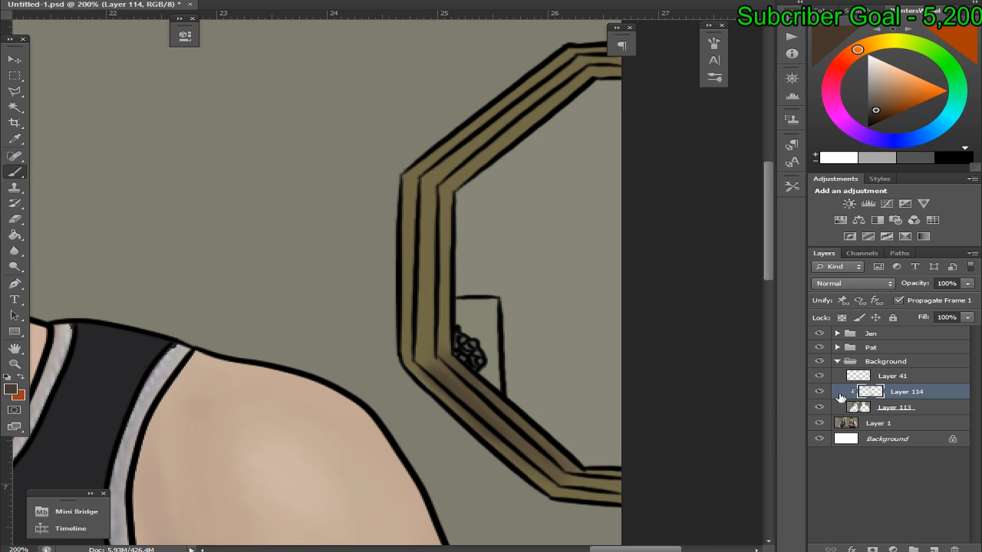
{"action": "left_click", "coordinate": [818, 407]}
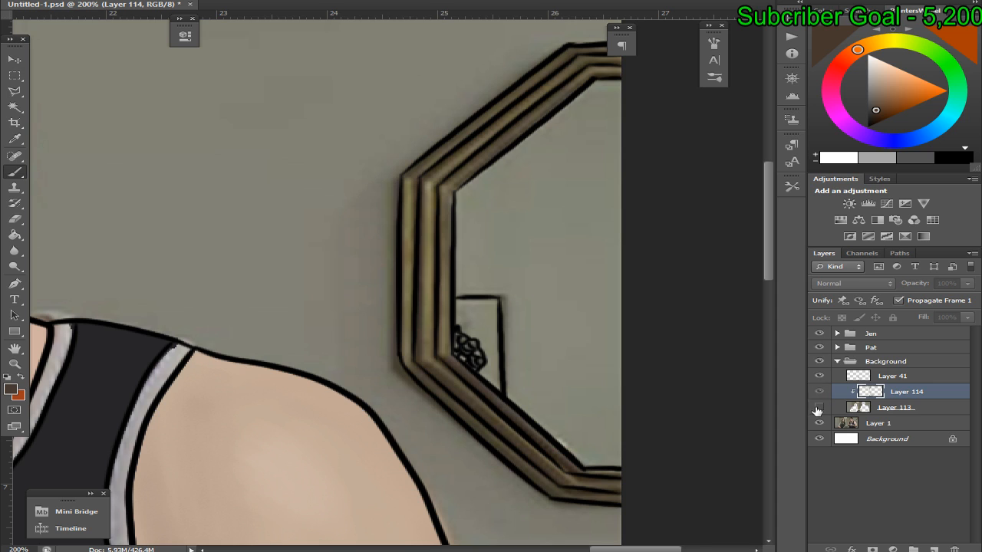
{"action": "left_click", "coordinate": [813, 409]}
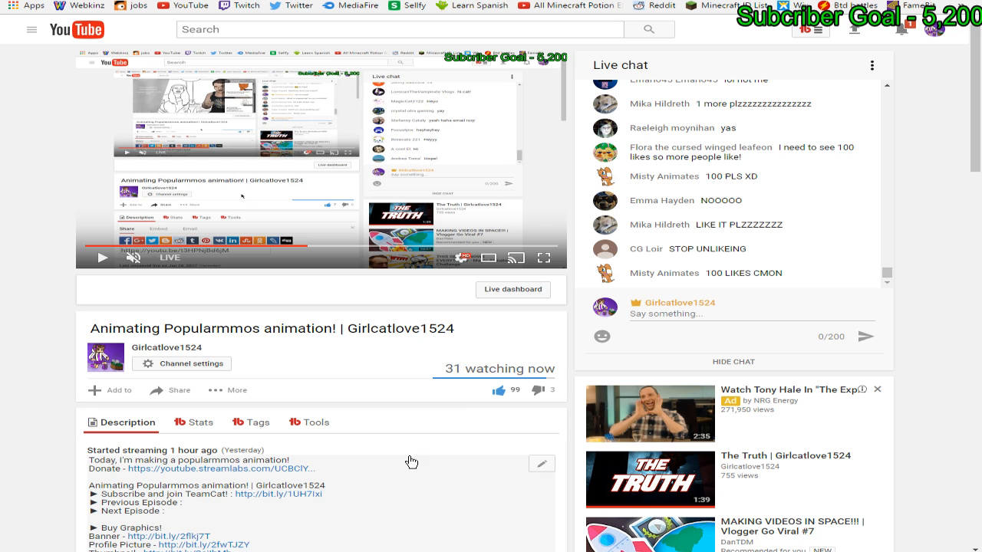
Check the live stream's chat and like count in the browser, with a brief look back at the shaded mirror frame
{"action": "key", "text": "alt+Tab"}
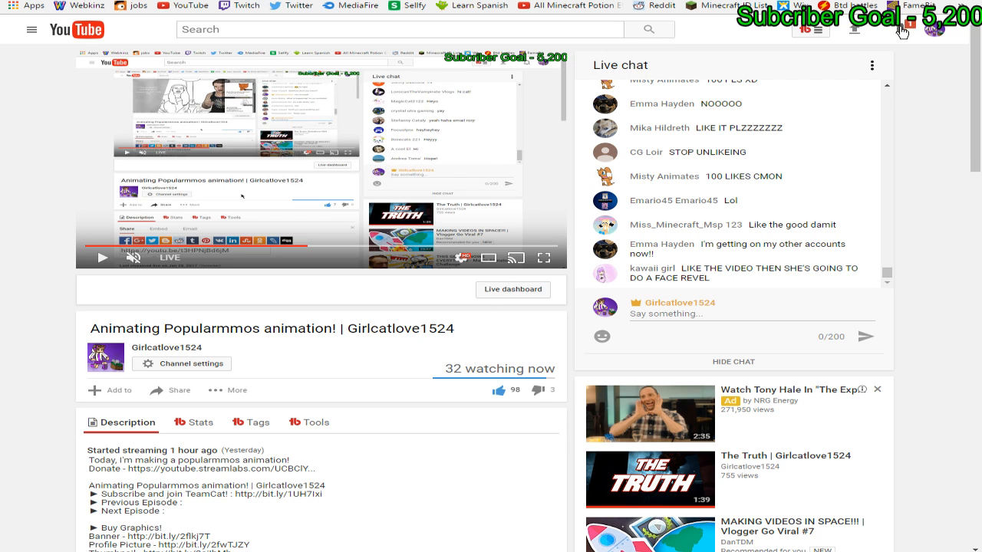
{"action": "left_click", "coordinate": [38, 1]}
{"action": "left_click", "coordinate": [223, 0]}
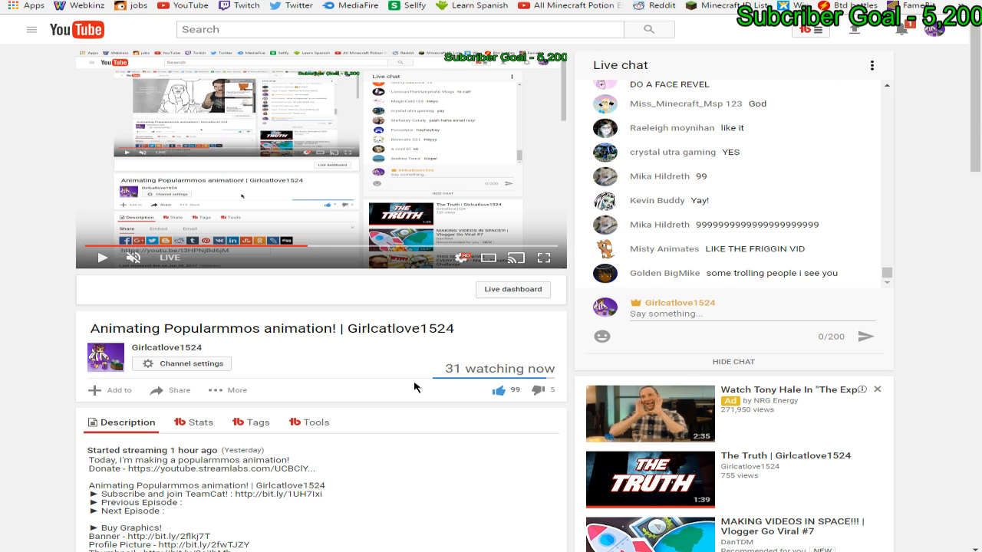
{"action": "key", "text": "alt+Tab"}
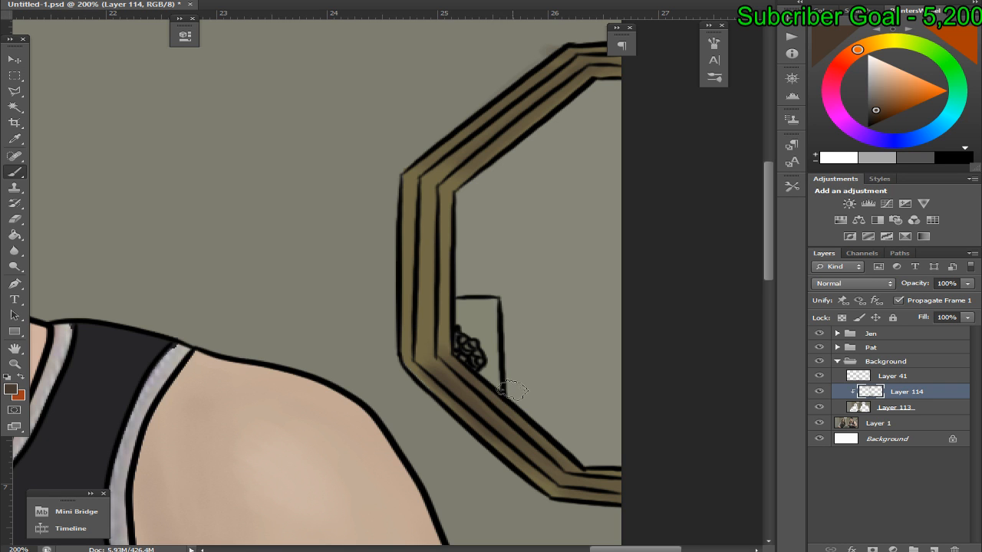
{"action": "key", "text": "alt+Tab"}
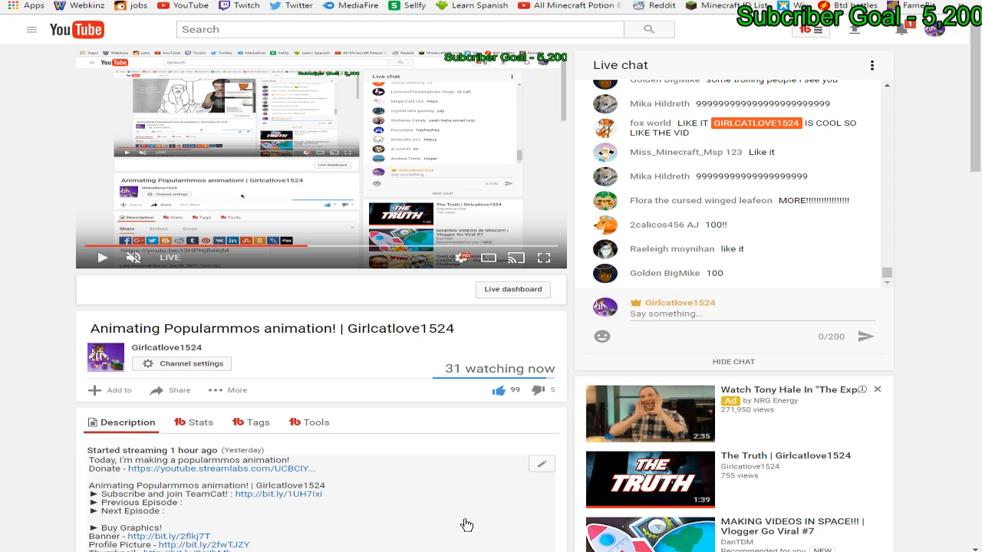
Return to Photoshop and shade the mirror frame's vertical bands with olive tan sampled from the reference photo beneath Layer 113
{"action": "key", "text": "alt+Tab"}
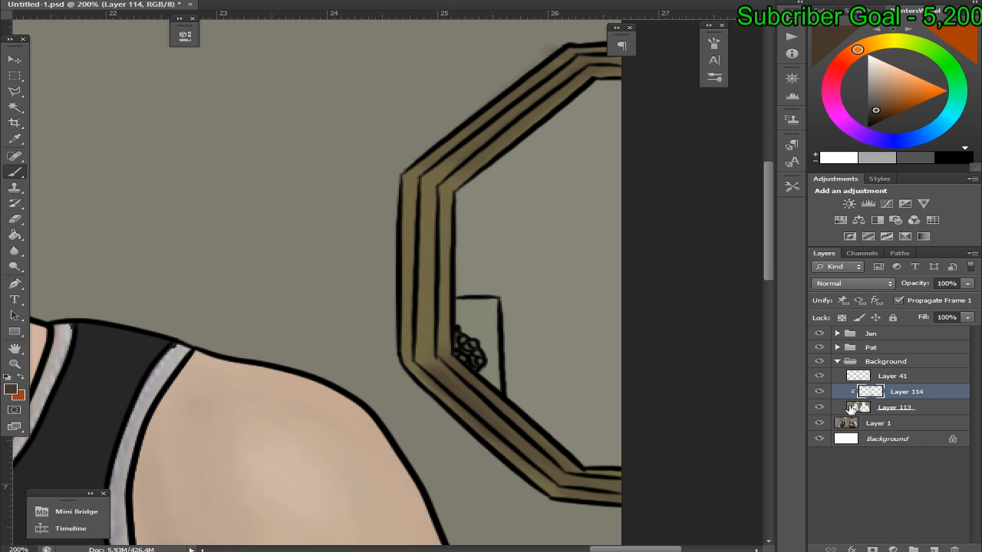
{"action": "left_click", "coordinate": [819, 407]}
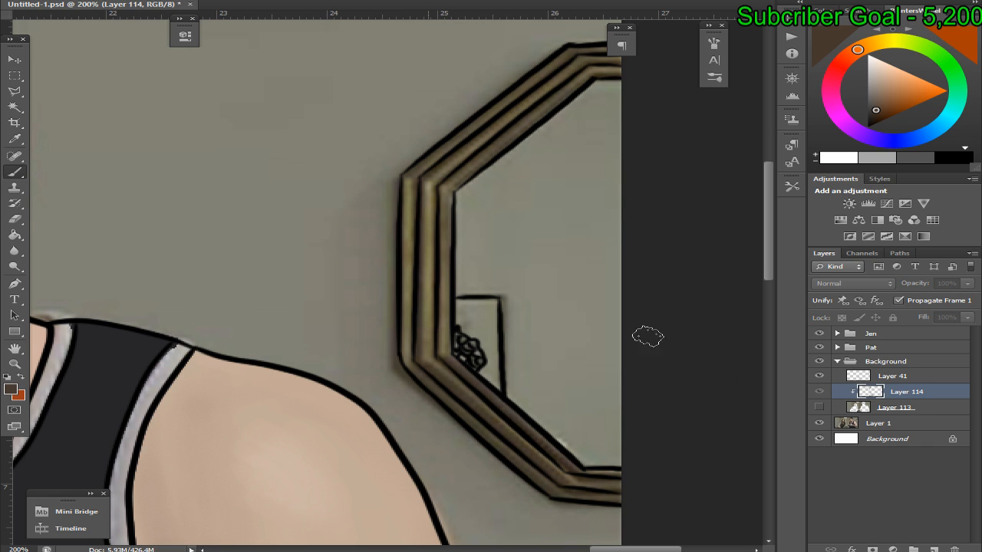
{"action": "left_click", "coordinate": [819, 407]}
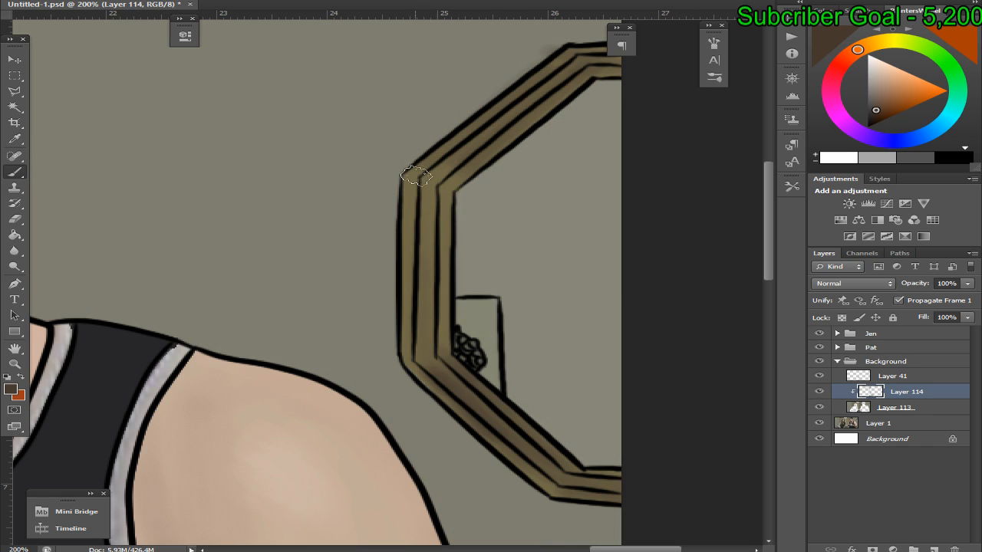
{"action": "left_click", "coordinate": [818, 407]}
{"action": "left_click", "coordinate": [405, 254], "text": "alt"}
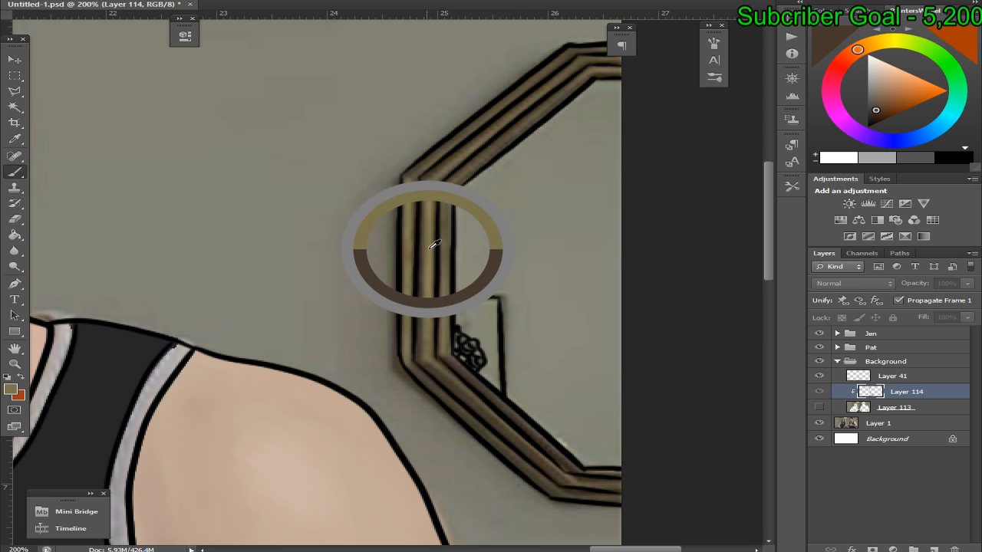
{"action": "left_click", "coordinate": [819, 407]}
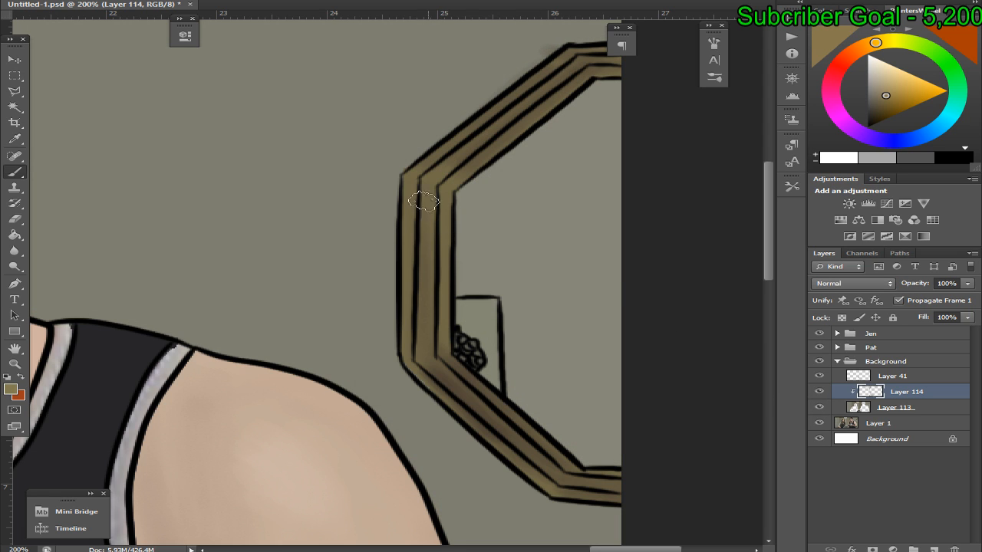
Sample olive from the reference frame's outer band and blend it over the mirror frame, with a brief look at OBS
{"action": "left_click", "coordinate": [819, 408]}
{"action": "left_click", "coordinate": [412, 221], "text": "alt"}
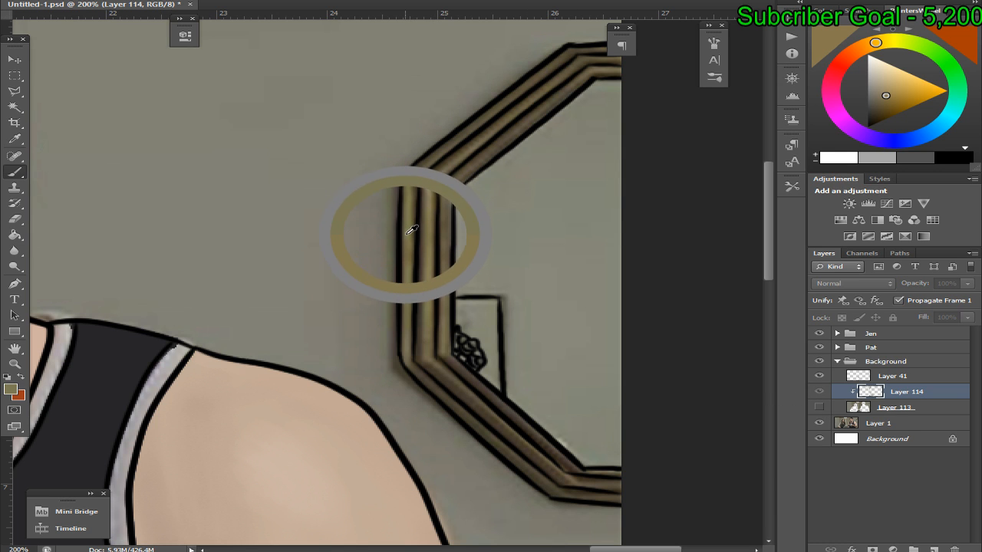
{"action": "key", "text": "alt+Tab"}
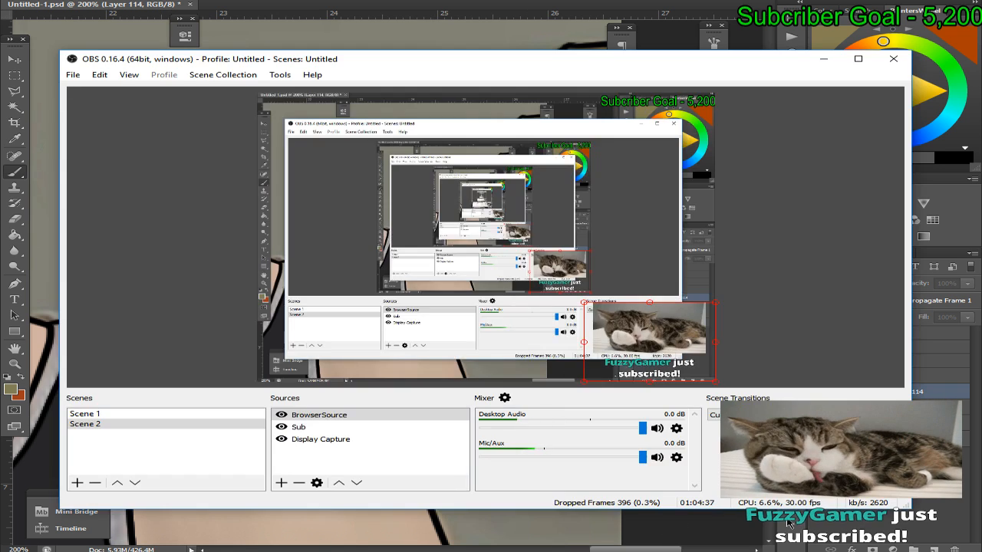
{"action": "key", "text": "alt+Tab"}
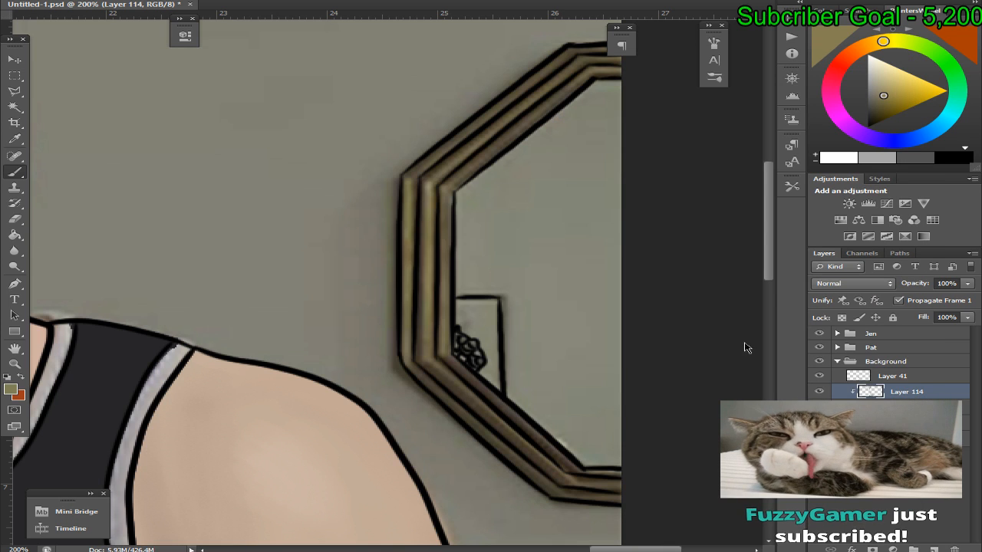
{"action": "key", "text": "alt+BackSpace"}
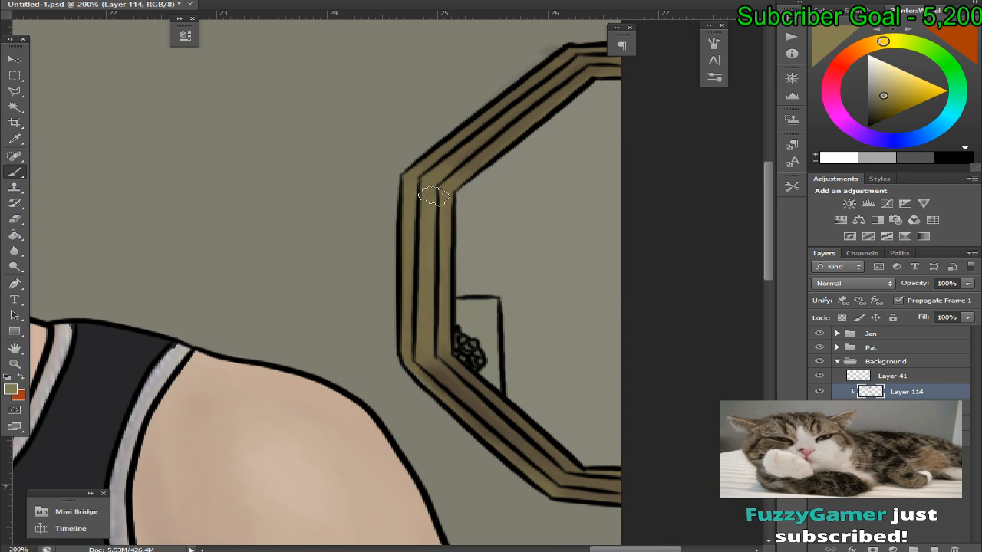
{"action": "mouse_move", "coordinate": [460, 374]}
{"action": "left_mouse_down"}
{"action": "mouse_move", "coordinate": [418, 331]}
{"action": "mouse_move", "coordinate": [560, 465]}
{"action": "mouse_move", "coordinate": [542, 463]}
{"action": "mouse_move", "coordinate": [468, 407]}
{"action": "left_mouse_up"}
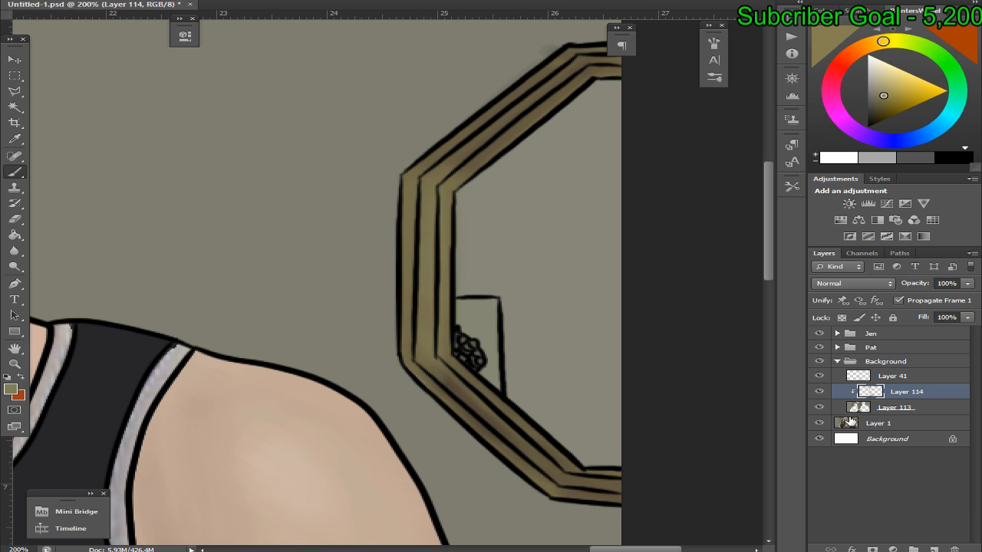
Sample brown from the reference photo's upper slanted frame section and darken the shading on the drawn mirror frame
{"action": "left_click", "coordinate": [819, 407]}
{"action": "left_click", "coordinate": [510, 113], "text": "alt"}
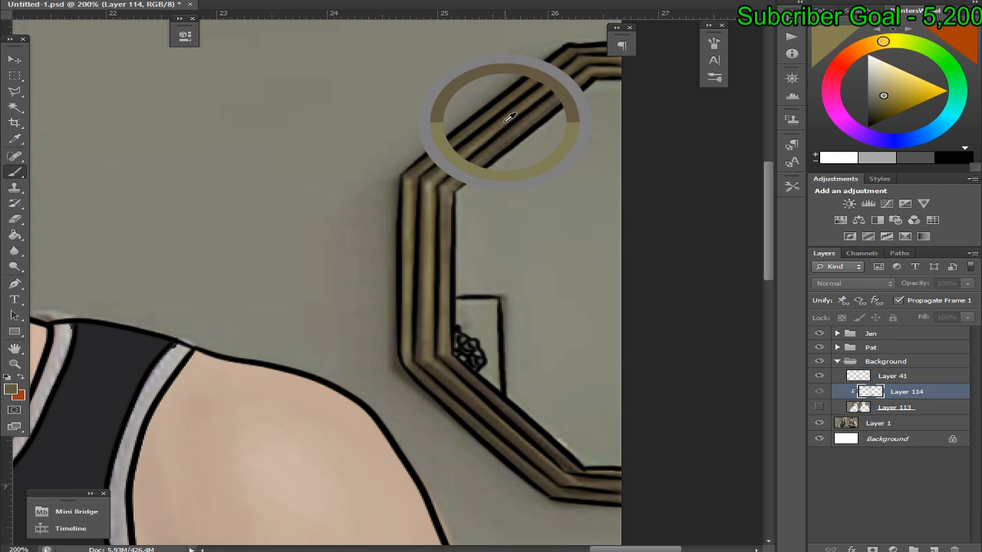
{"action": "left_click", "coordinate": [819, 407]}
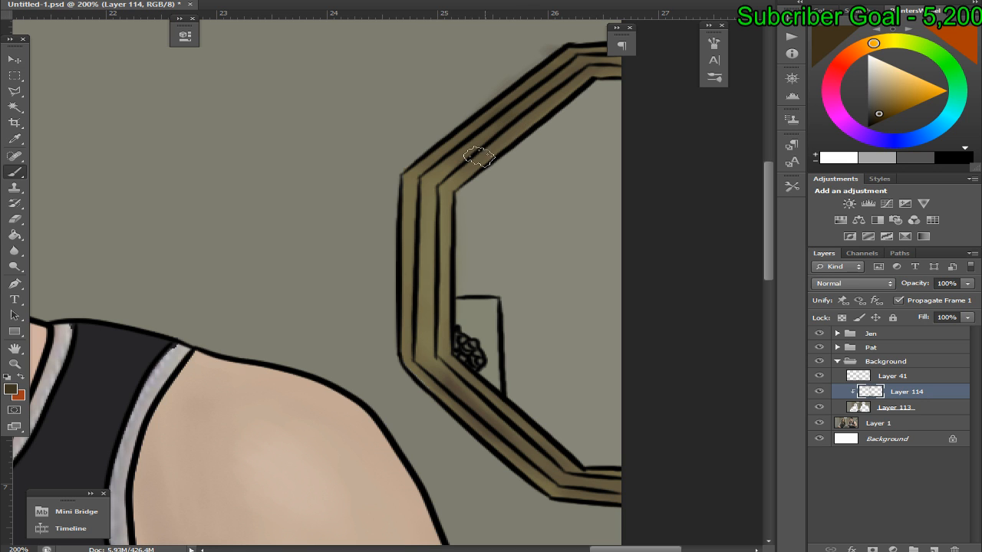
Check the YouTube live stream's likes and chat and the channel's real-time subscriber count in the browser
{"action": "key", "text": "alt+Tab"}
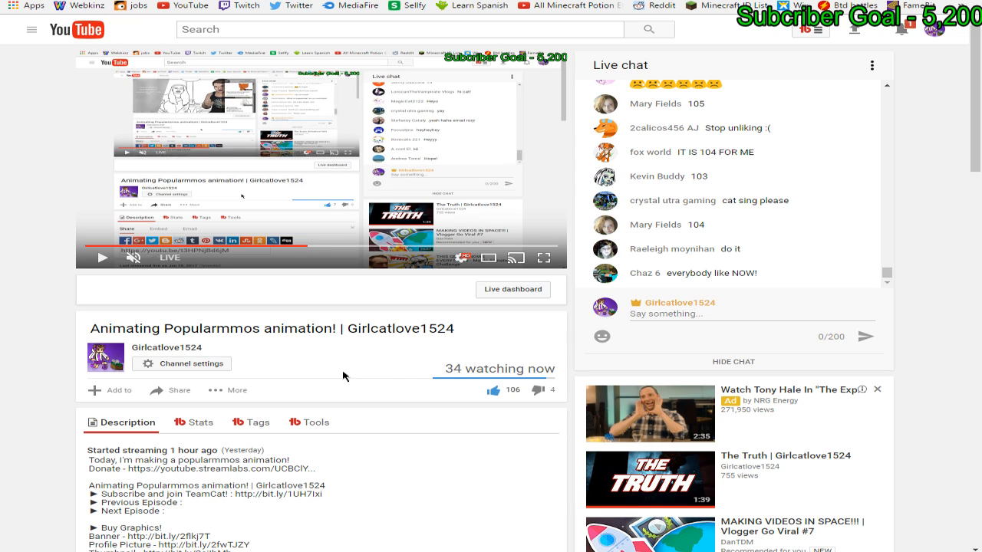
{"action": "key", "text": "ctrl+Tab"}
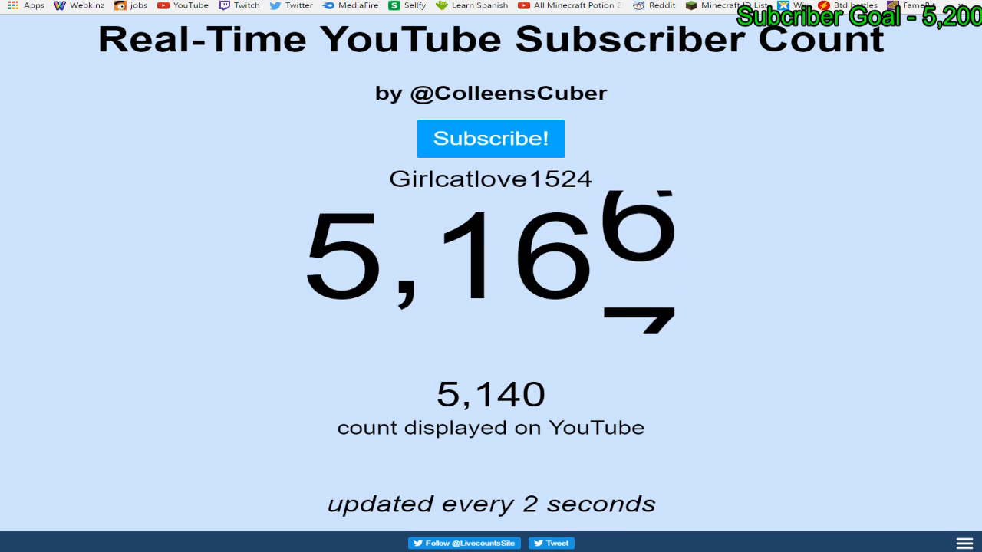
{"action": "key", "text": "ctrl+shift+Tab"}
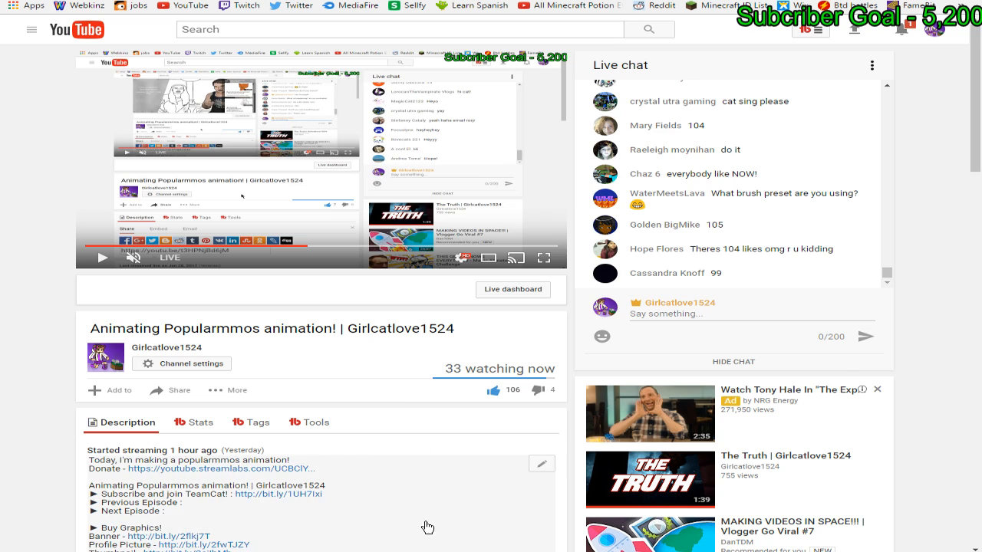
Return to Photoshop and paint highlights on the mirror frame's vertical bands with progressively lighter tan colours
{"action": "key", "text": "alt+Tab"}
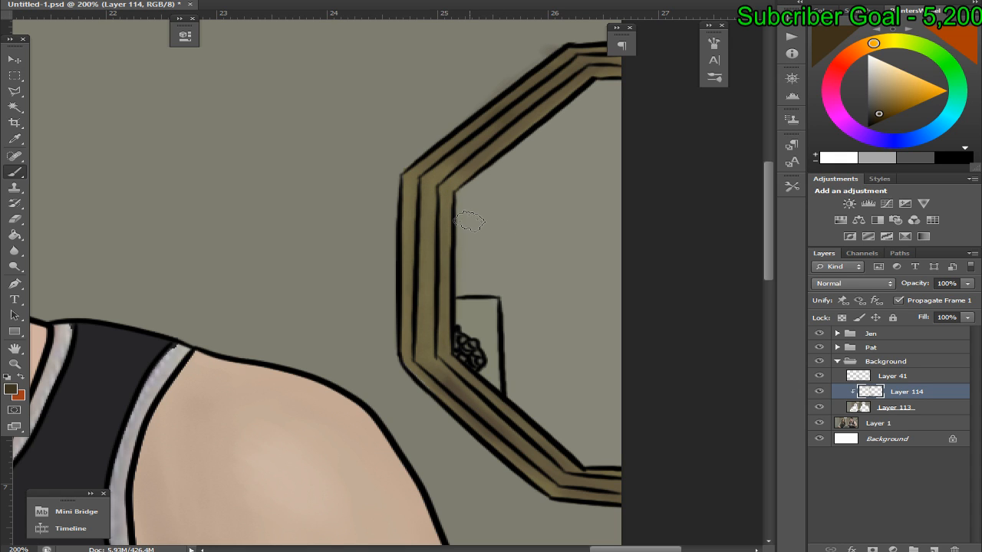
{"action": "left_click", "coordinate": [879, 95]}
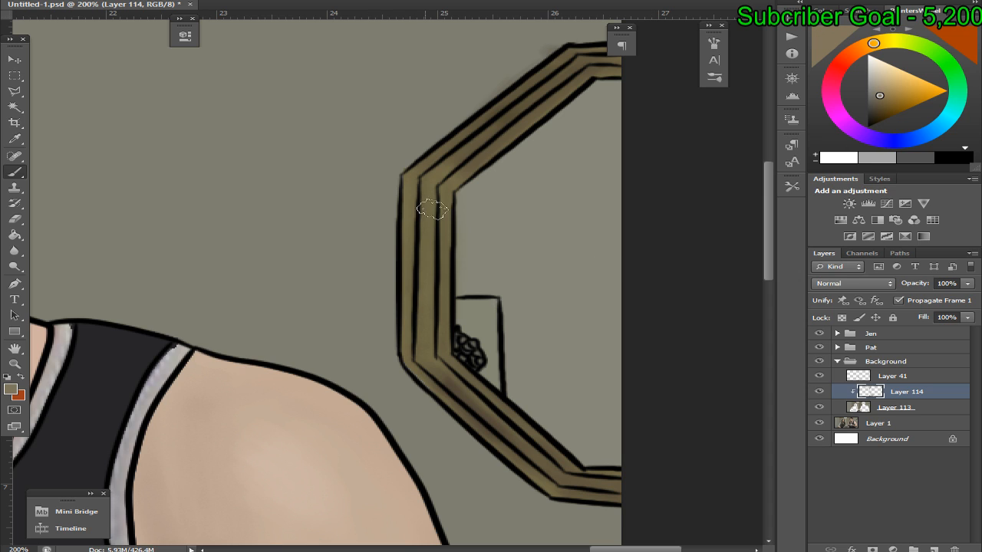
{"action": "left_click", "coordinate": [880, 80]}
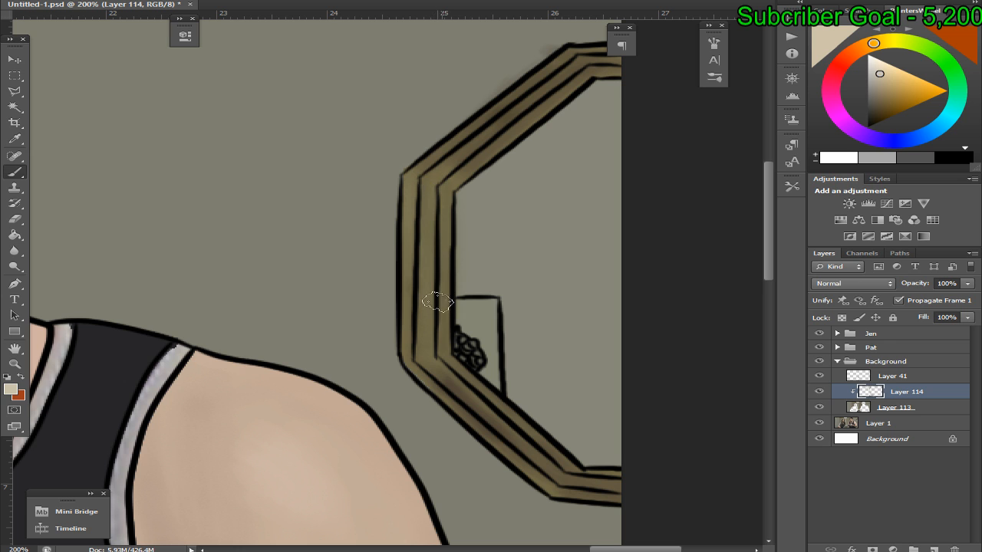
{"action": "key", "text": "ctrl+0"}
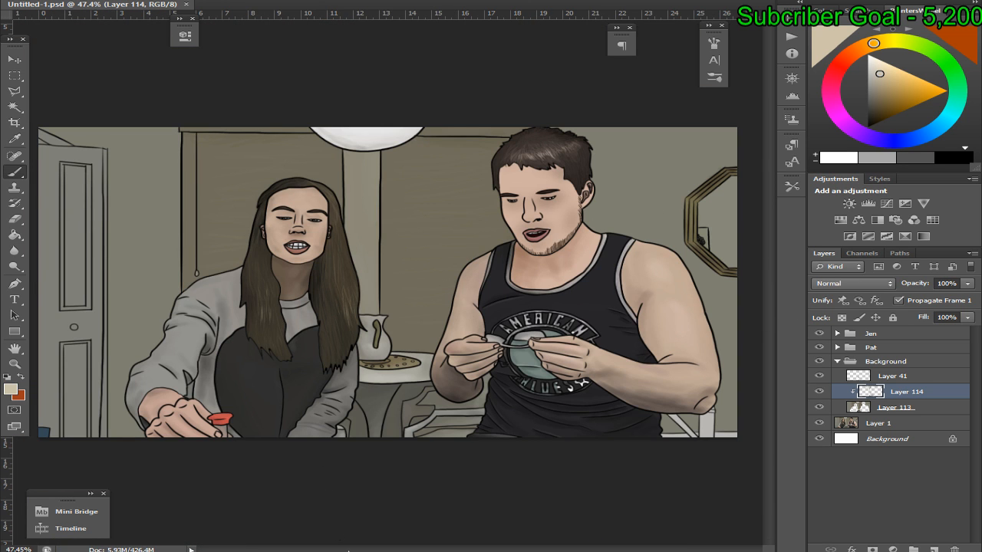
Check the live stream's like count and chat in the browser, with brief closer looks at the artwork in between
{"action": "key", "text": "alt+Tab"}
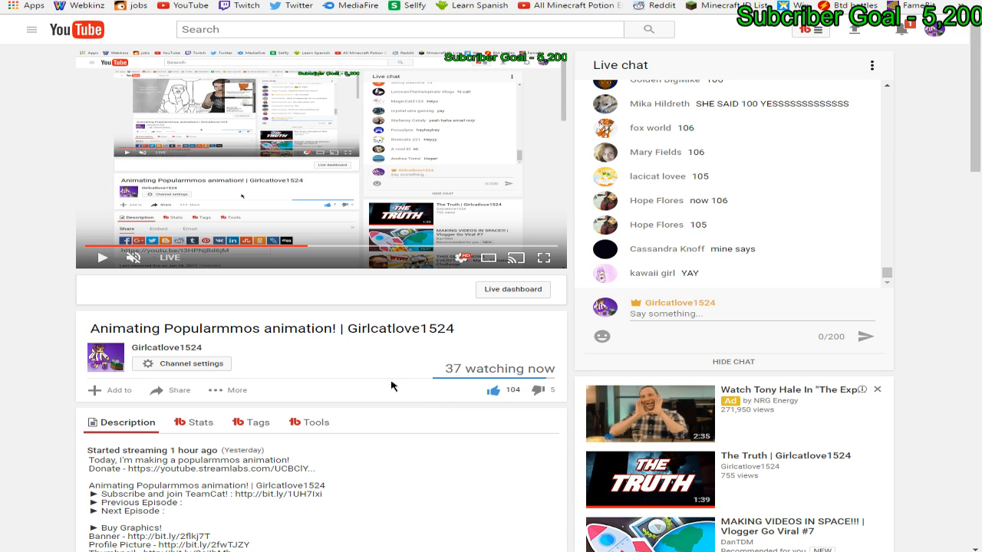
{"action": "key", "text": "ctrl+Tab"}
{"action": "key", "text": "ctrl+Tab"}
{"action": "key", "text": "ctrl+Tab"}
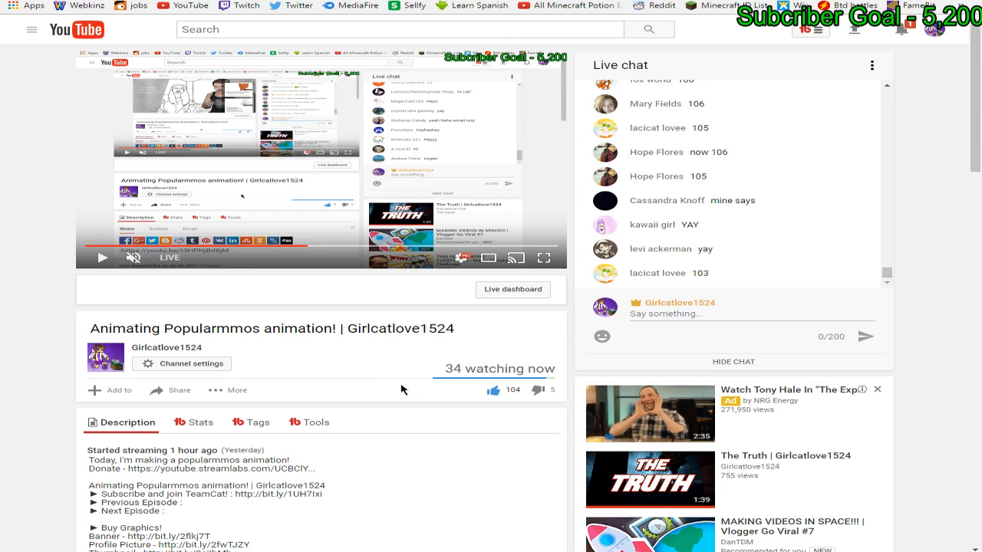
{"action": "key", "text": "alt+Tab"}
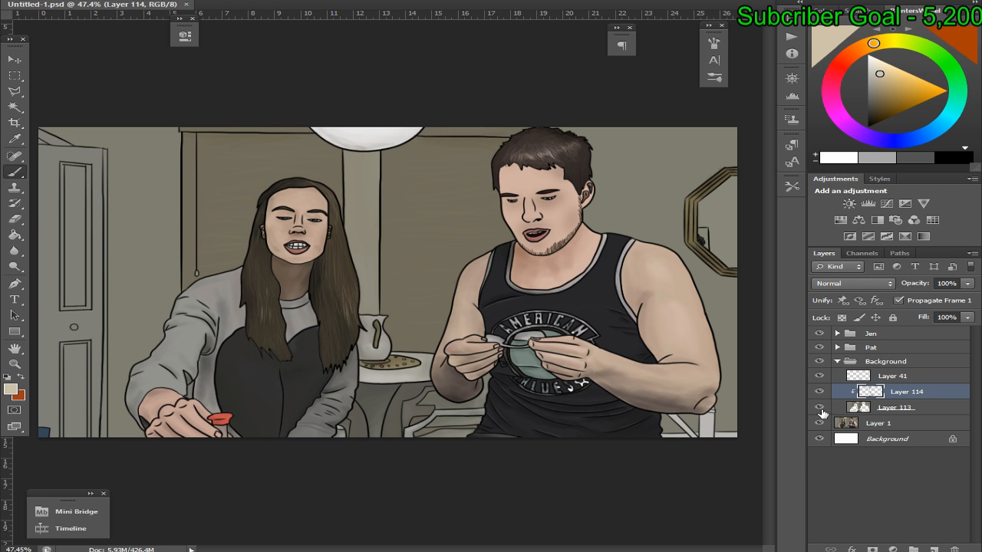
{"action": "key", "text": "ctrl+plus"}
{"action": "key", "text": "ctrl+plus"}
{"action": "key", "text": "ctrl+plus"}
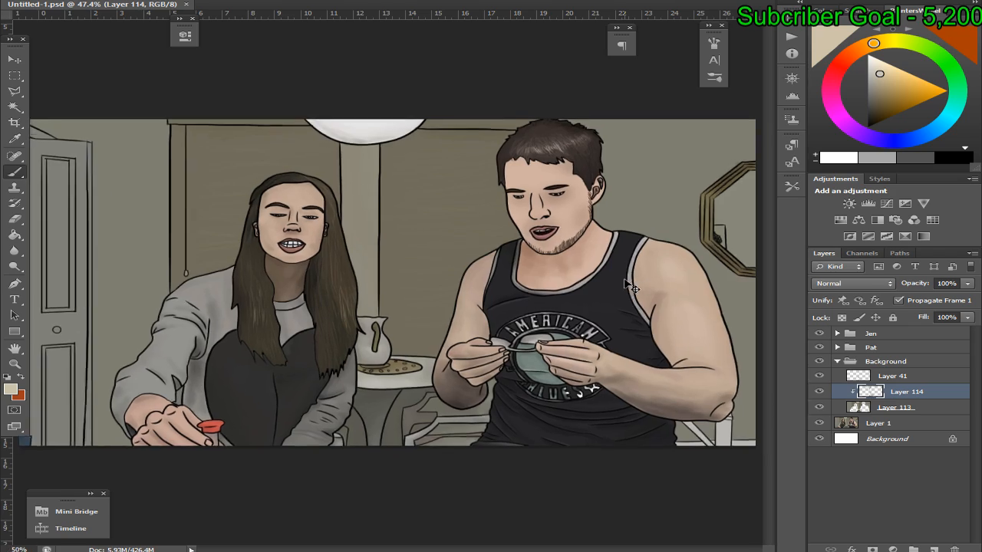
{"action": "key", "text": "alt+Tab"}
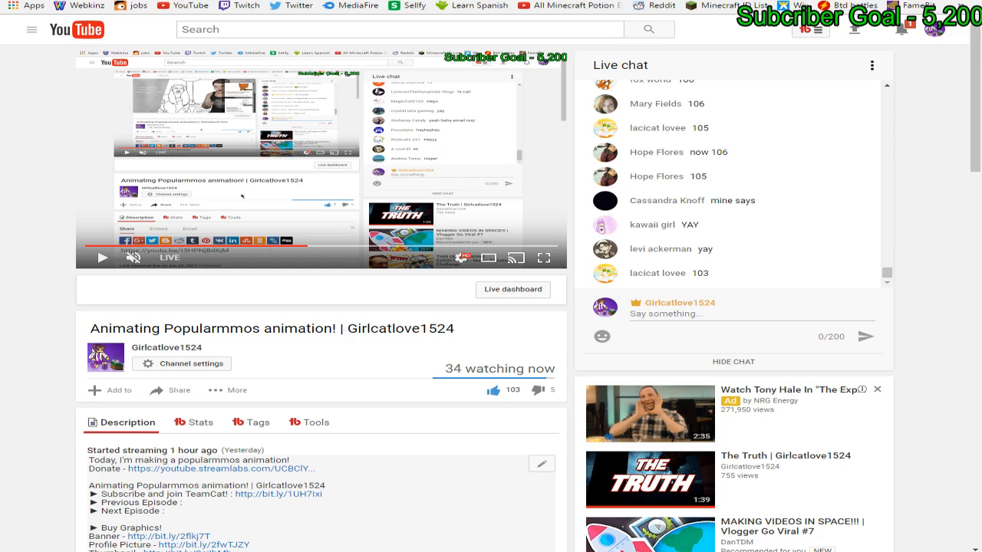
{"action": "key", "text": "alt+Tab"}
{"action": "scroll", "coordinate": [469, 549], "scroll_direction": "right", "scroll_amount": 5}
{"action": "key", "text": "alt+Tab"}
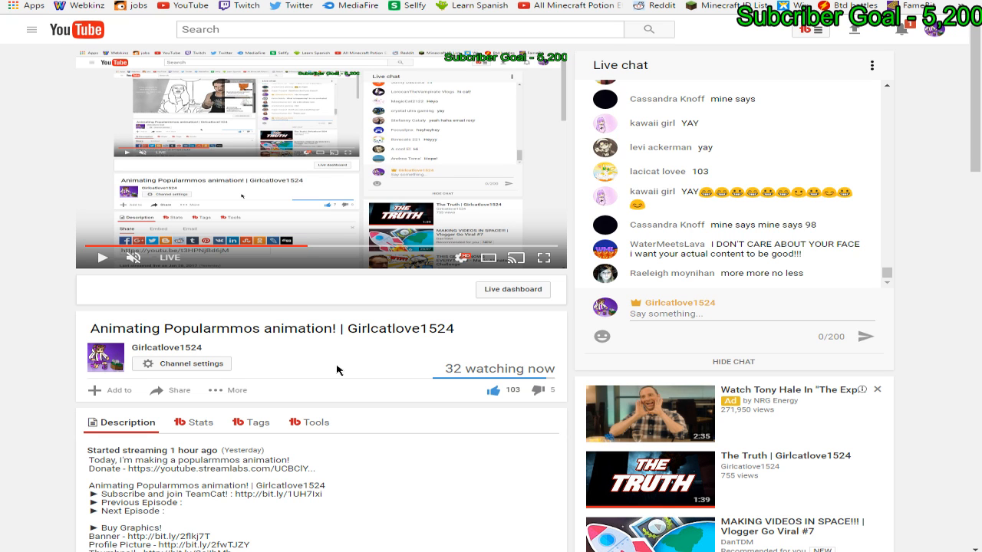
Return to Photoshop and shade the wall around the mirror frame with a grey sampled from the reference photo
{"action": "key", "text": "alt+Tab"}
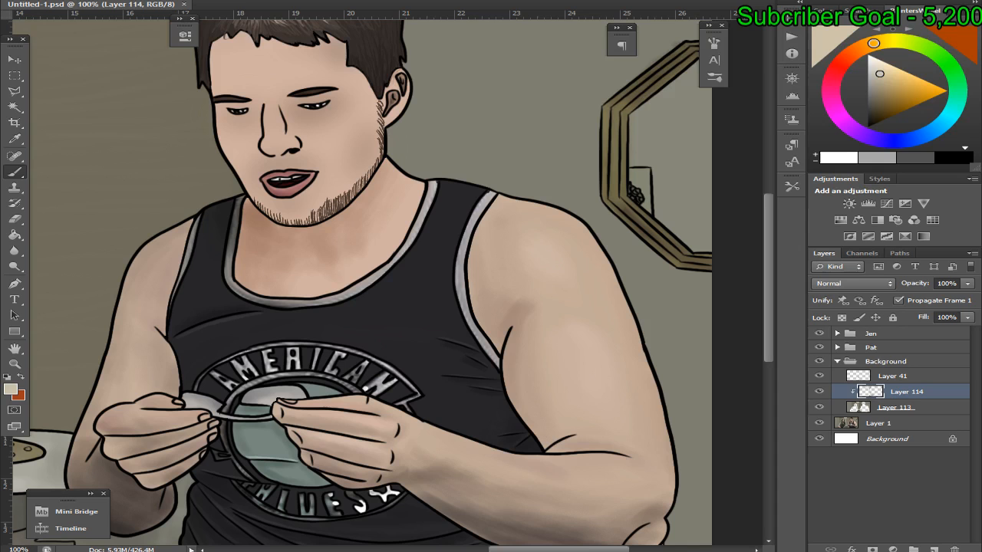
{"action": "scroll", "coordinate": [771, 276], "scroll_direction": "up", "scroll_amount": 3}
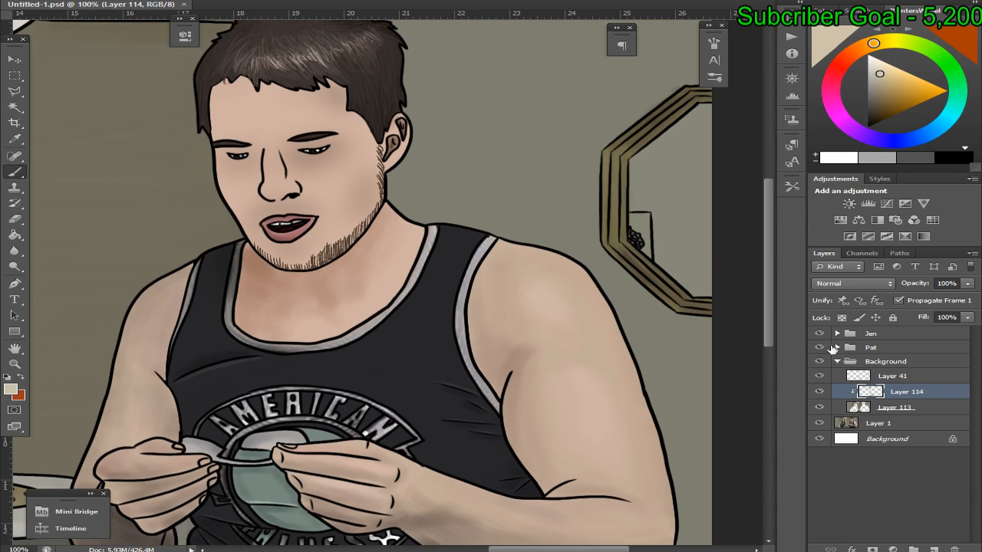
{"action": "left_click", "coordinate": [817, 409]}
{"action": "left_click", "coordinate": [588, 178], "text": "alt"}
{"action": "left_click", "coordinate": [818, 407]}
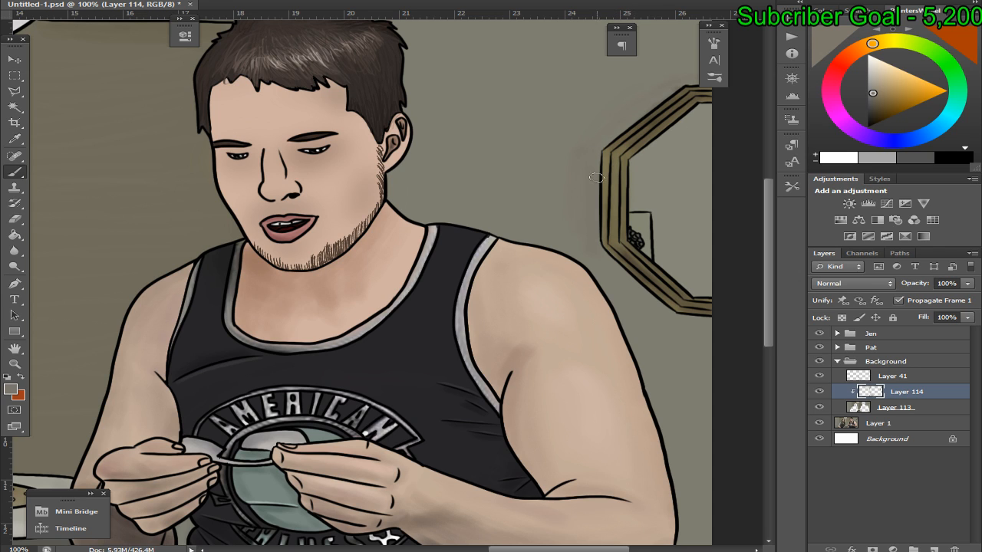
Hide Layer 113 to sample the reference wall's grey, restore it, and shade the wall beside the man's arm
{"action": "left_click", "coordinate": [818, 407]}
{"action": "scroll", "coordinate": [758, 303], "scroll_direction": "down", "scroll_amount": 5}
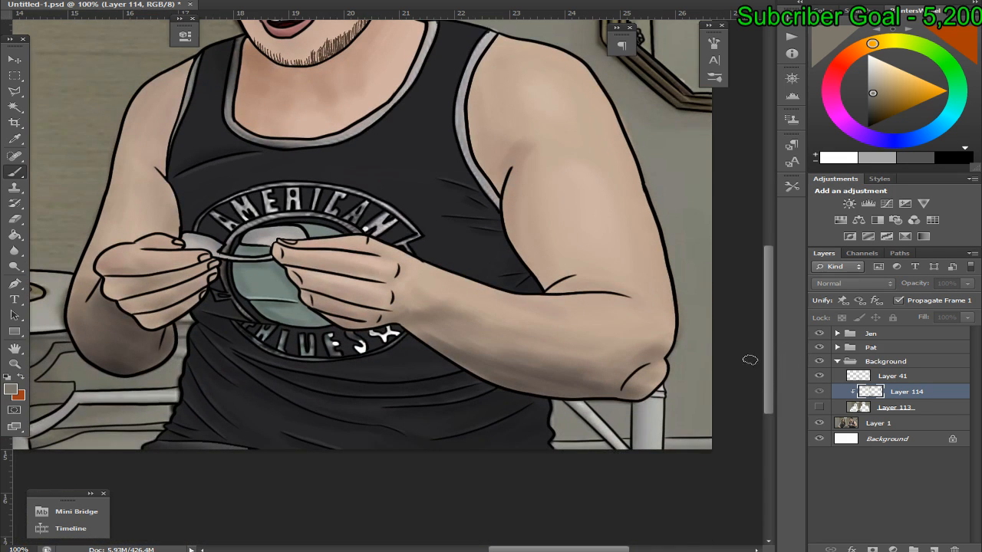
{"action": "left_click", "coordinate": [819, 408]}
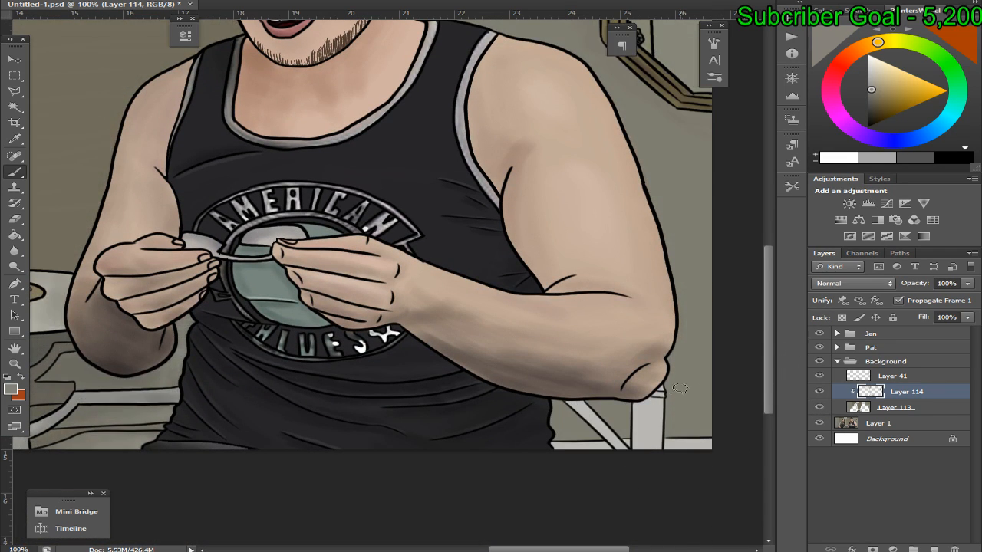
Select Layer 113 and toggle its visibility to compare the painted background with the reference photo, close up and in full view
{"action": "left_click", "coordinate": [832, 408]}
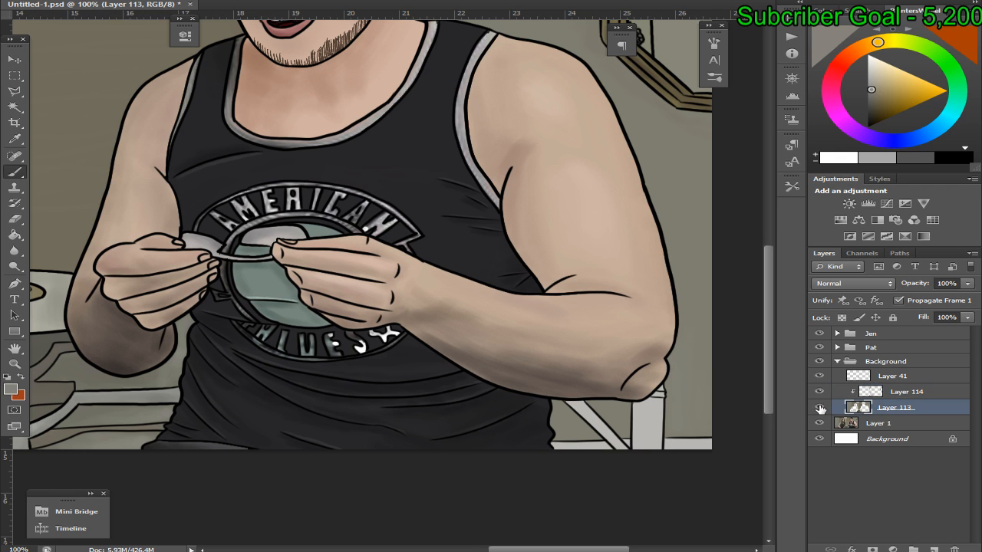
{"action": "left_click", "coordinate": [819, 407]}
{"action": "left_click", "coordinate": [818, 407]}
{"action": "left_click", "coordinate": [818, 407]}
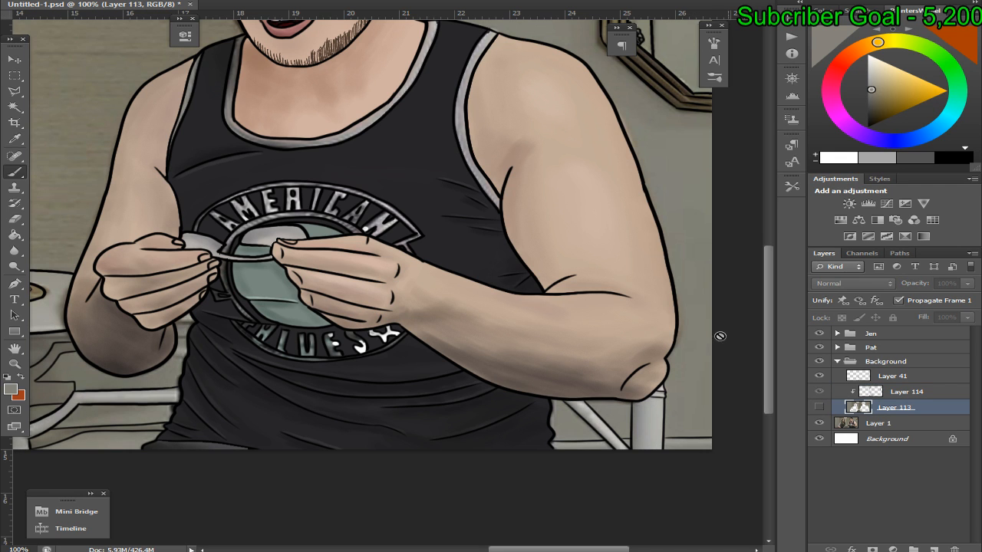
{"action": "scroll", "coordinate": [636, 205], "scroll_direction": "down", "scroll_amount": 3}
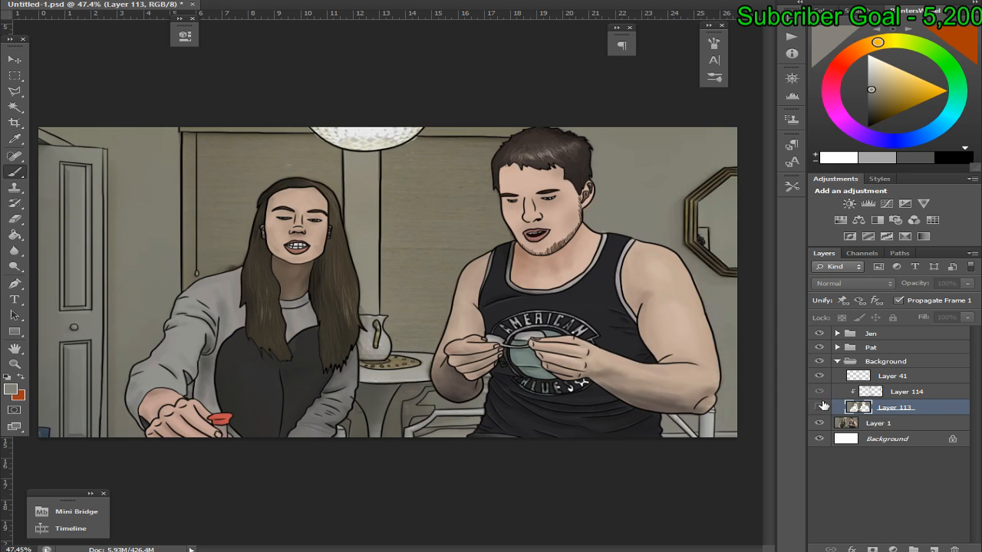
{"action": "left_click", "coordinate": [819, 408]}
{"action": "left_click", "coordinate": [819, 409]}
{"action": "left_click", "coordinate": [819, 408]}
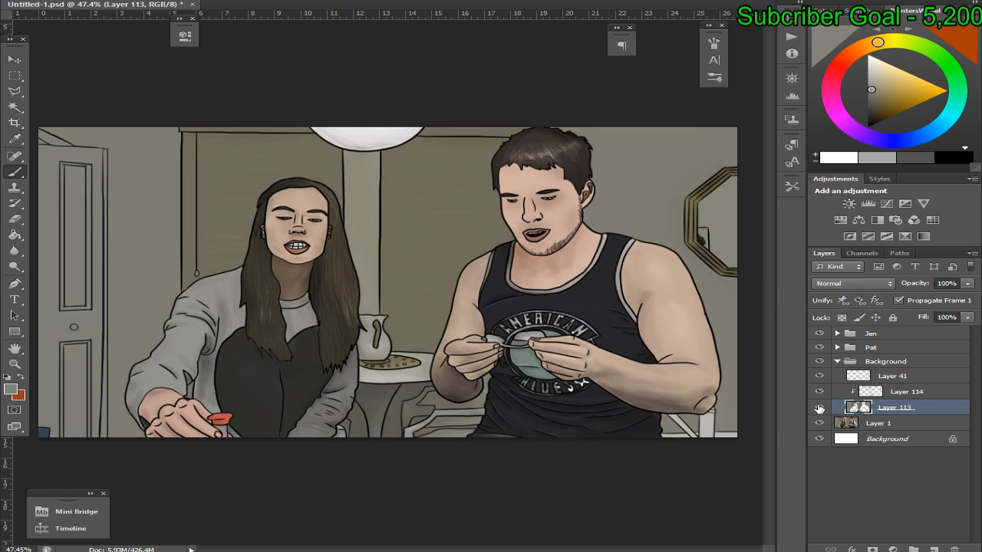
{"action": "left_click", "coordinate": [819, 408]}
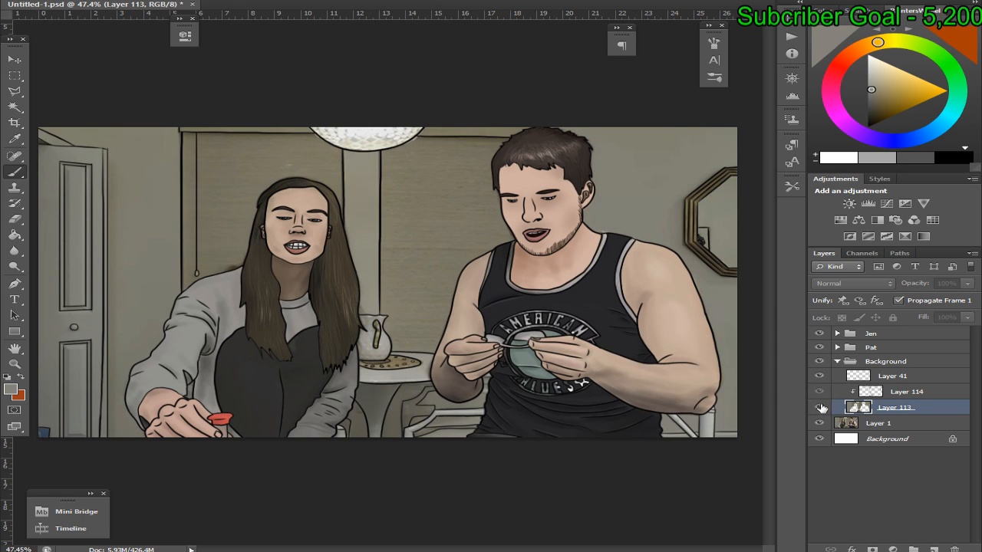
Make Layer 114 active and shade the wall beside the door with tones sampled from the reference under Layer 113
{"action": "left_click", "coordinate": [819, 408]}
{"action": "left_click", "coordinate": [902, 393]}
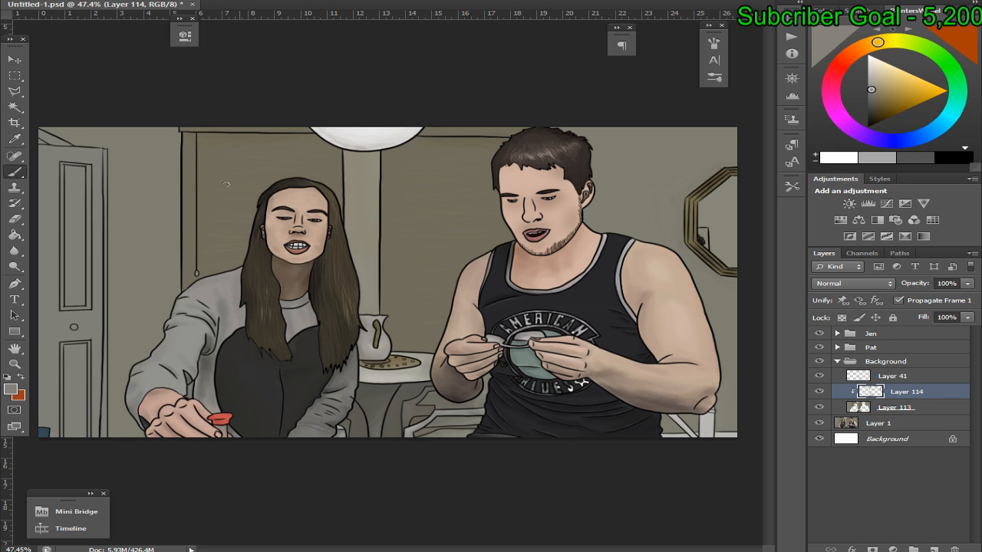
{"action": "left_click", "coordinate": [819, 407]}
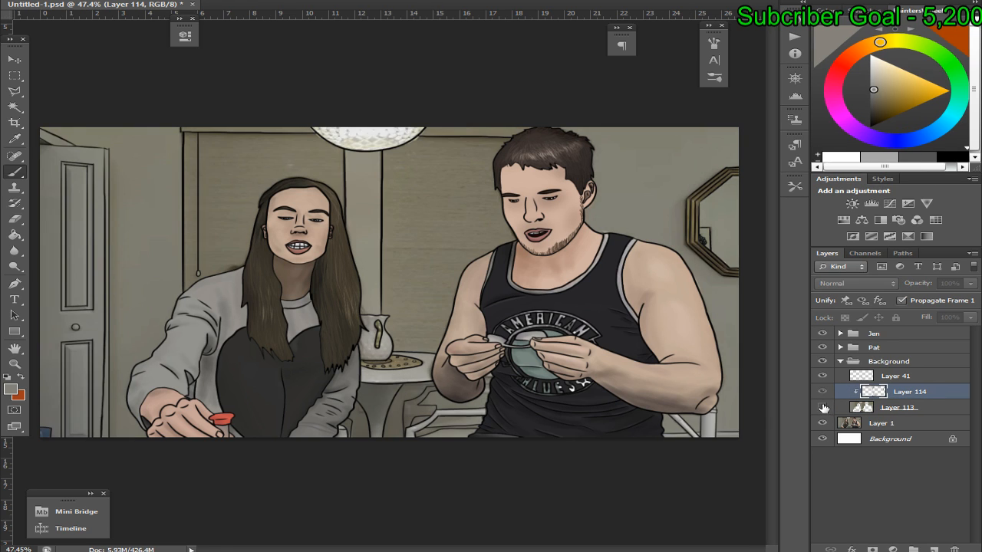
{"action": "left_click", "coordinate": [819, 407]}
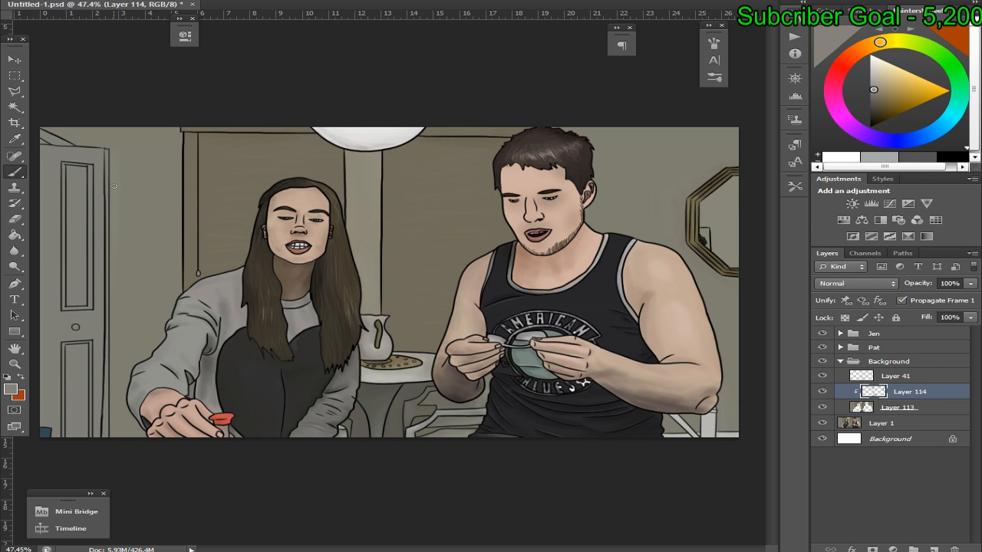
{"action": "left_click", "coordinate": [822, 408]}
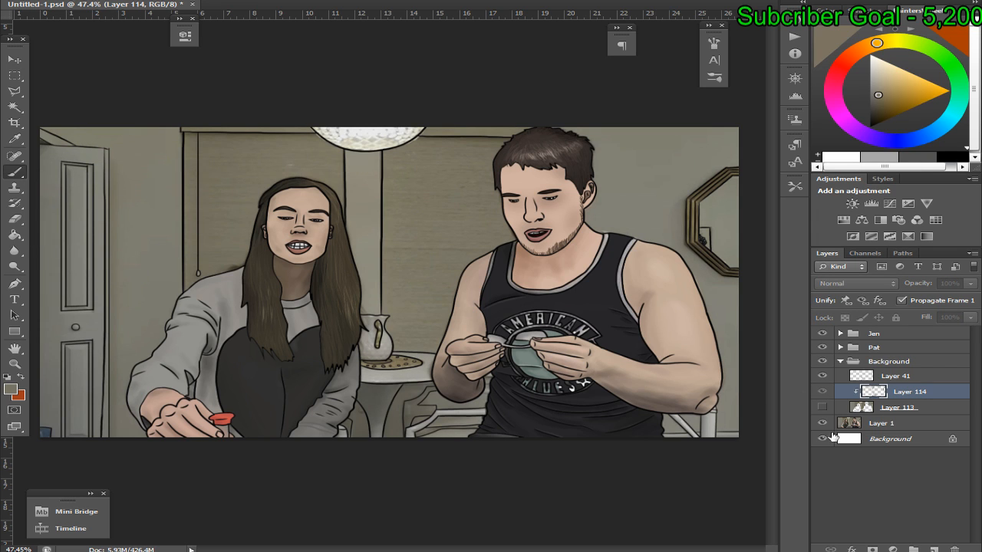
{"action": "left_click", "coordinate": [822, 407]}
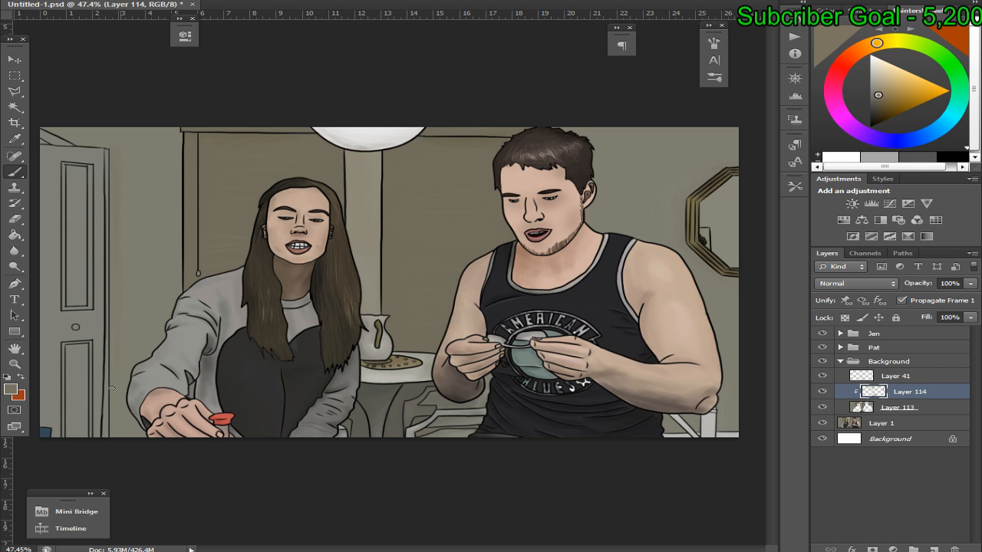
Check the live stream's chat and likes and the real-time subscriber count in the browser, and return to Photoshop
{"action": "key", "text": "alt+Tab"}
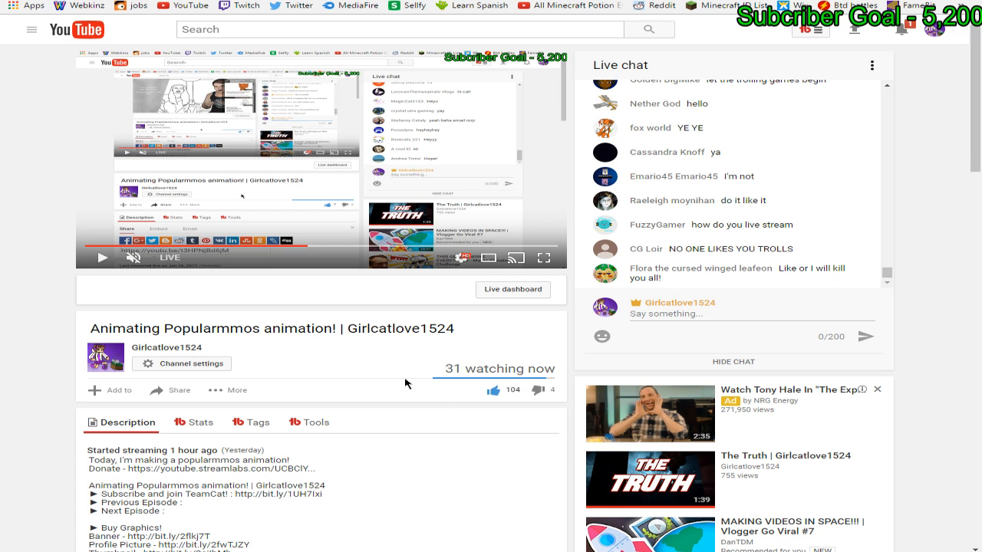
{"action": "key", "text": "alt+Tab"}
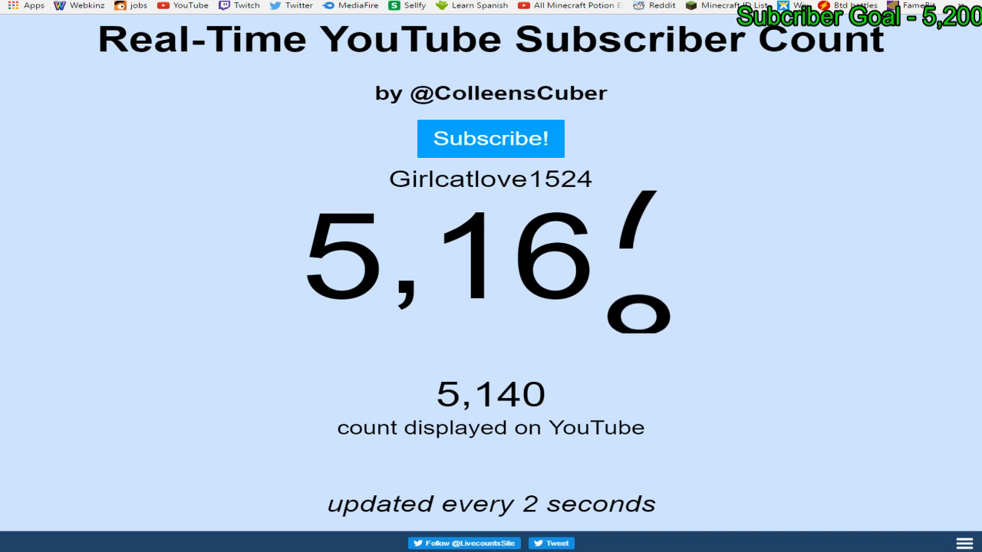
{"action": "key", "text": "alt+Tab"}
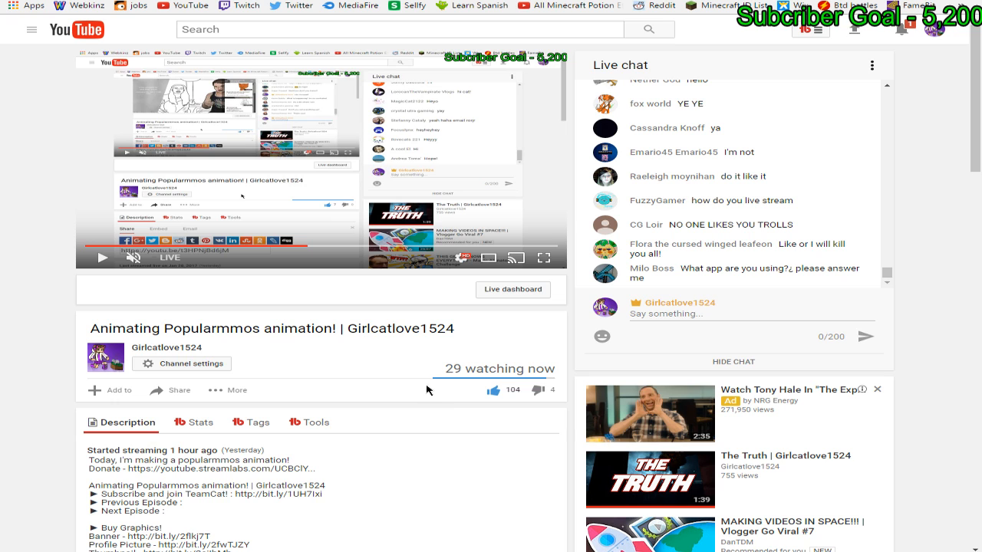
{"action": "key", "text": "alt+Tab"}
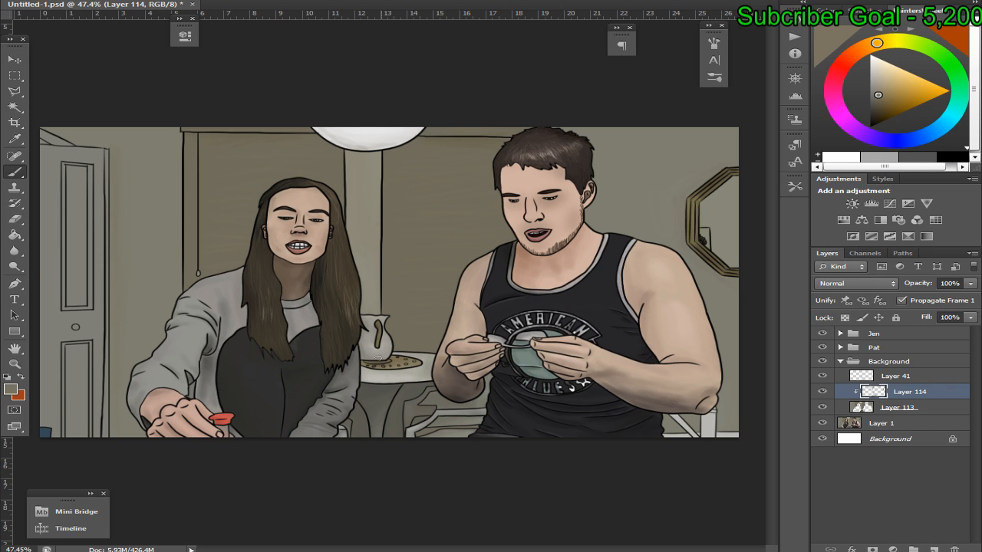
Sample the grey of the chair post from the reference photo and shade the post below the man's elbow
{"action": "left_click", "coordinate": [820, 398]}
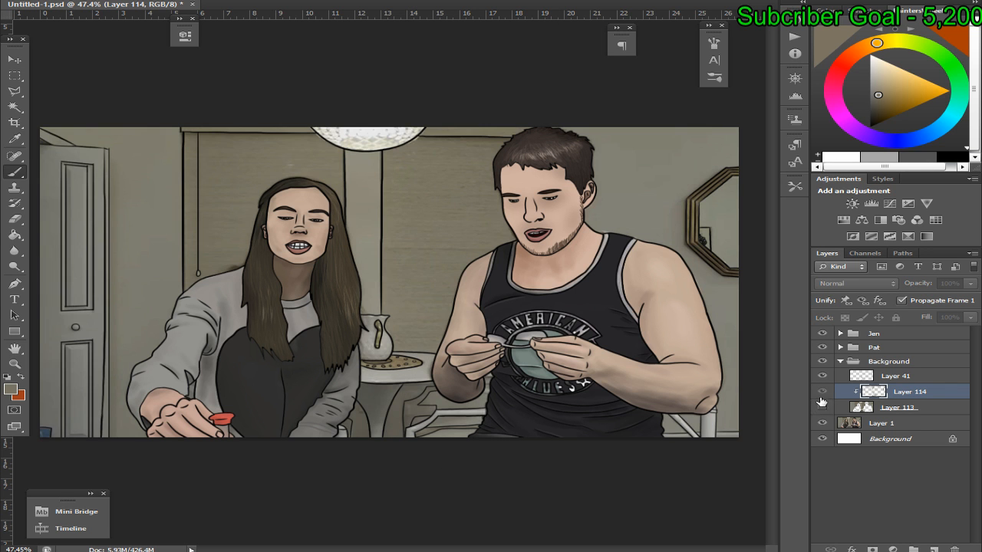
{"action": "key", "text": "ctrl+1"}
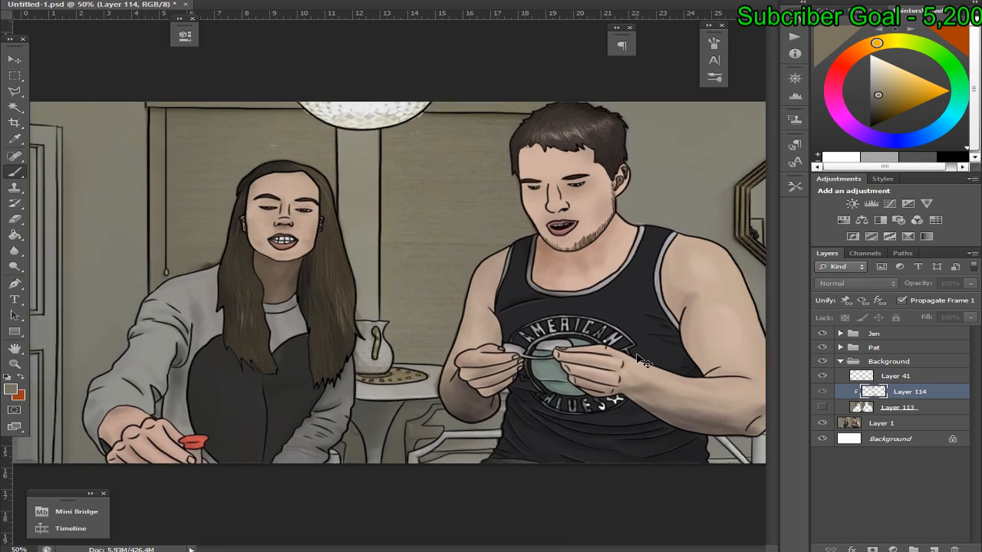
{"action": "scroll", "coordinate": [756, 389], "scroll_direction": "right", "scroll_amount": 10}
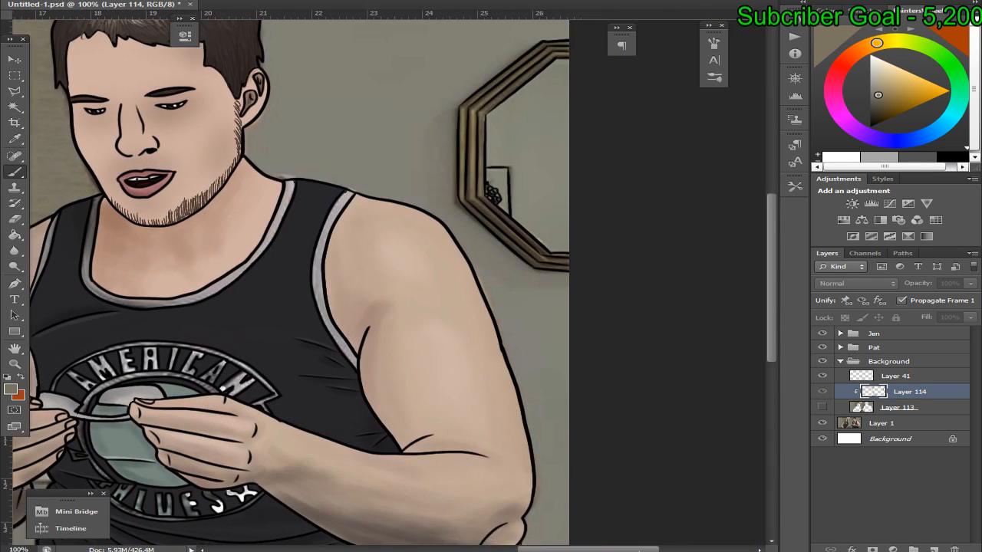
{"action": "scroll", "coordinate": [757, 389], "scroll_direction": "down", "scroll_amount": 5}
{"action": "key", "text": "ctrl+plus"}
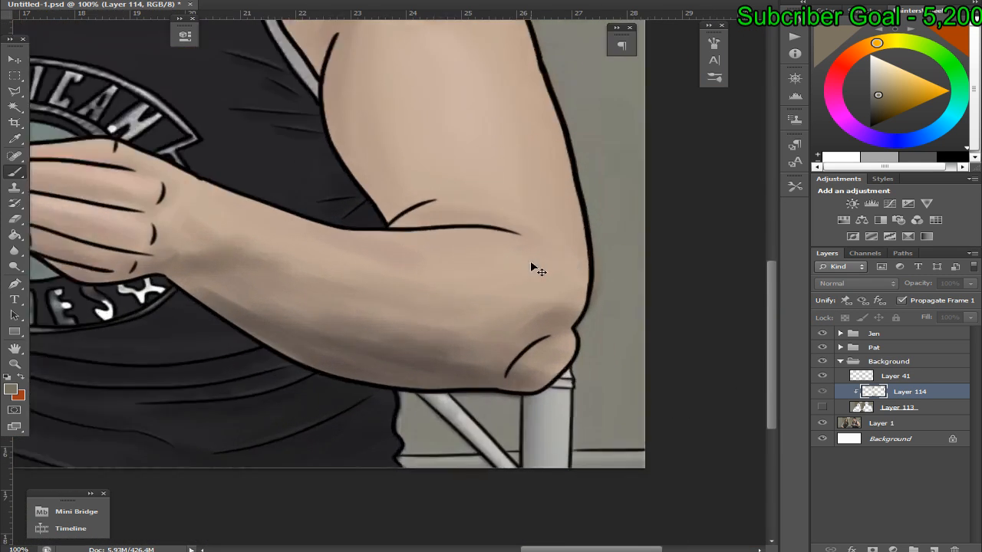
{"action": "scroll", "coordinate": [756, 356], "scroll_direction": "down", "scroll_amount": 3}
{"action": "left_click", "coordinate": [821, 408]}
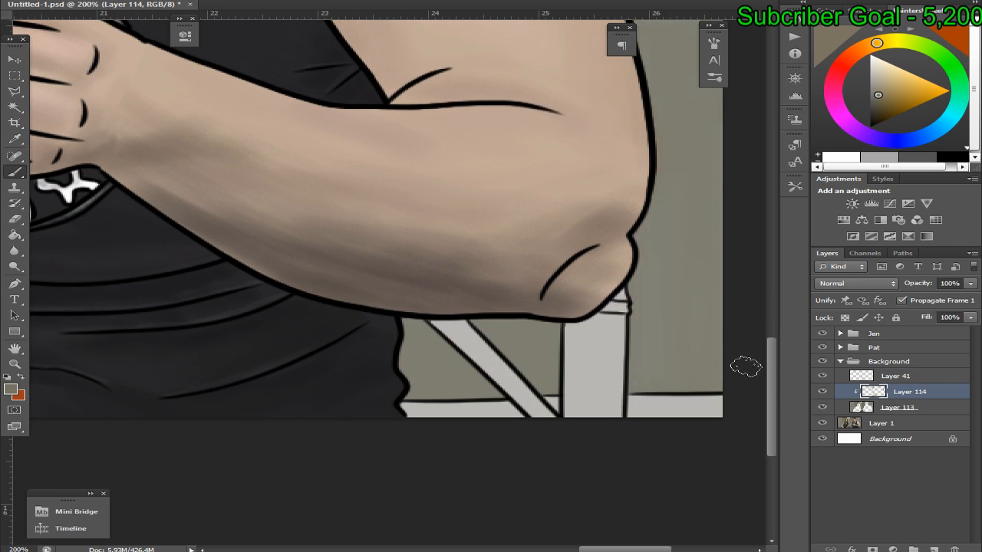
{"action": "left_click", "coordinate": [535, 315], "text": "alt"}
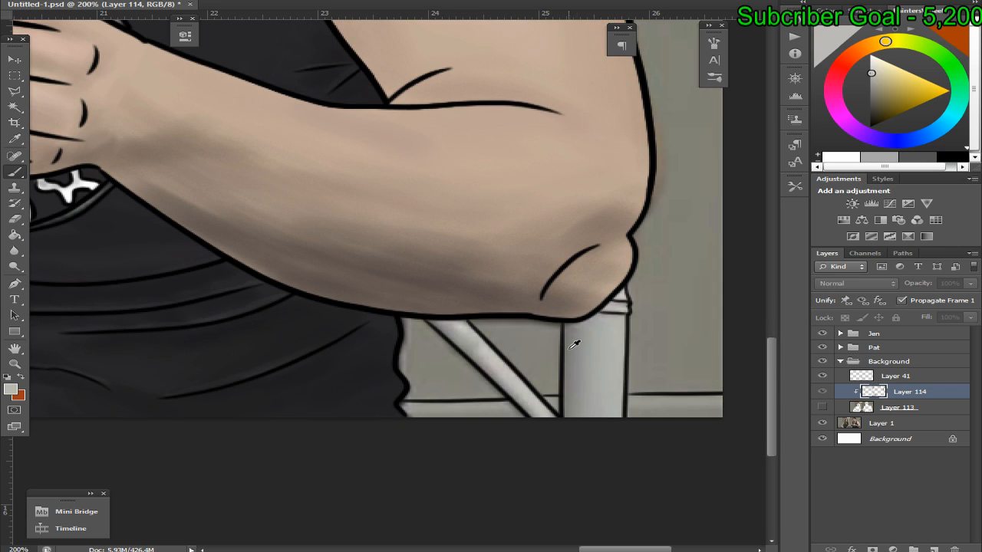
{"action": "left_click", "coordinate": [574, 344], "text": "alt"}
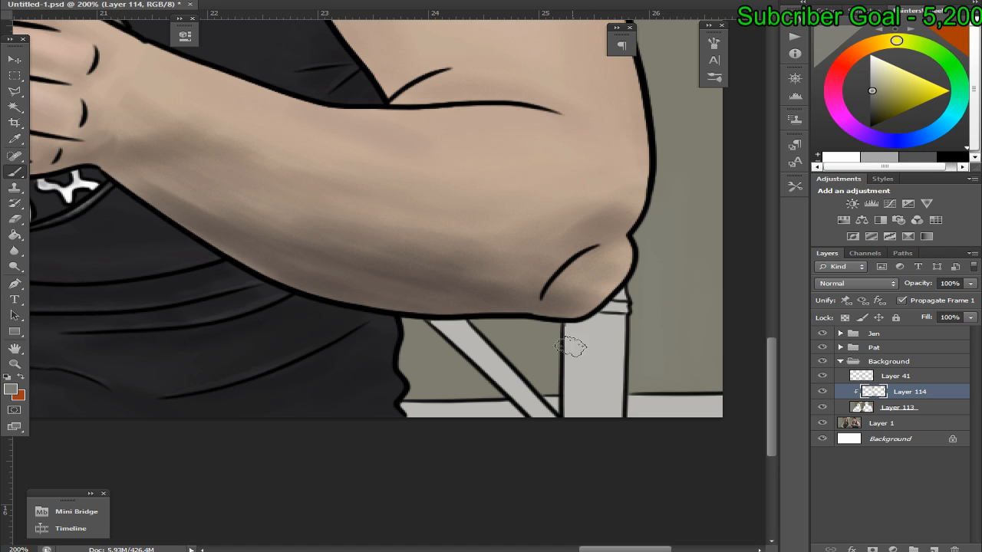
{"action": "mouse_move", "coordinate": [574, 345]}
{"action": "left_mouse_down"}
{"action": "mouse_move", "coordinate": [575, 434]}
{"action": "mouse_move", "coordinate": [580, 394]}
{"action": "left_mouse_up"}
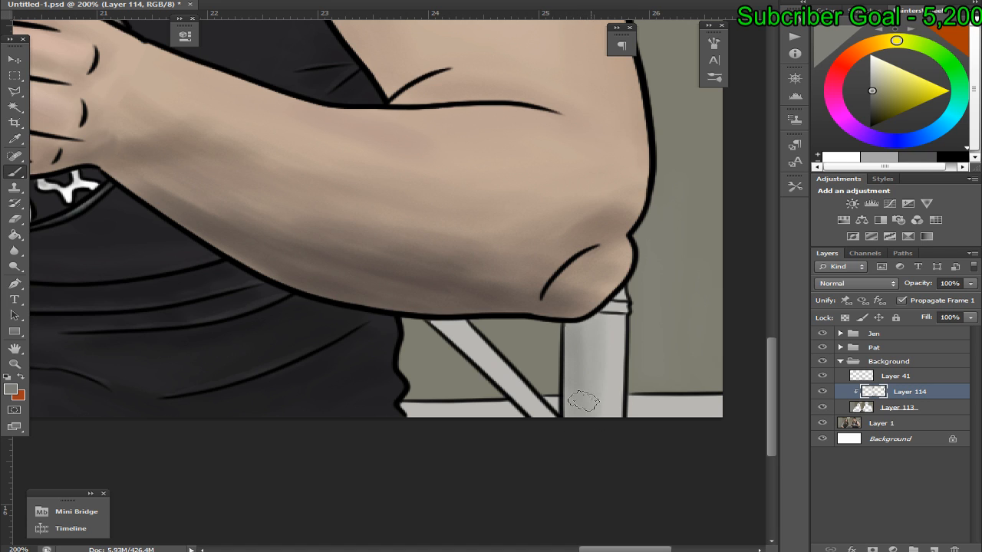
Compare with the reference photo and shade the chair's diagonal bar and the light strip along the artwork's lower edge
{"action": "left_click", "coordinate": [820, 411]}
{"action": "left_click", "coordinate": [820, 407]}
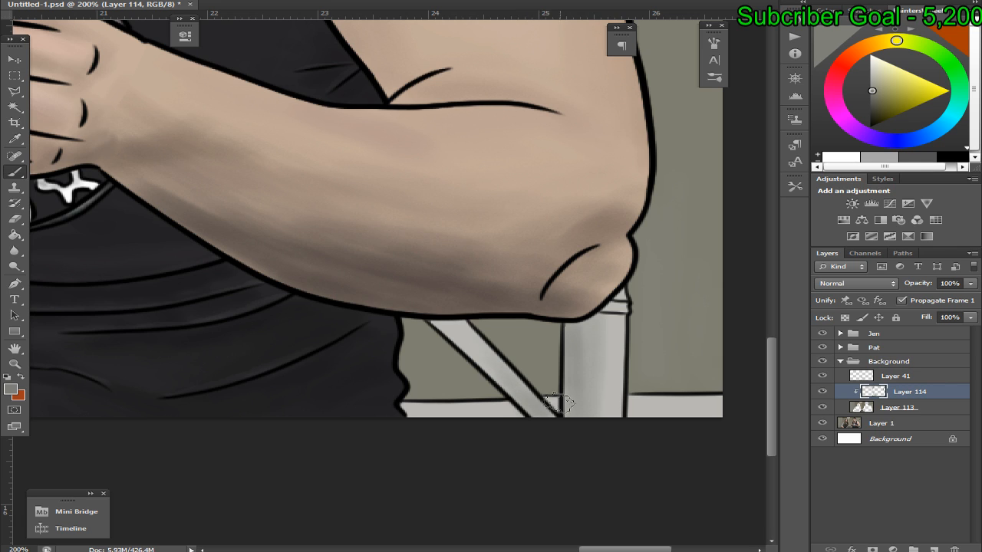
{"action": "mouse_move", "coordinate": [509, 411]}
{"action": "left_mouse_down"}
{"action": "mouse_move", "coordinate": [504, 397]}
{"action": "mouse_move", "coordinate": [453, 407]}
{"action": "mouse_move", "coordinate": [657, 410]}
{"action": "mouse_move", "coordinate": [646, 411]}
{"action": "left_mouse_up"}
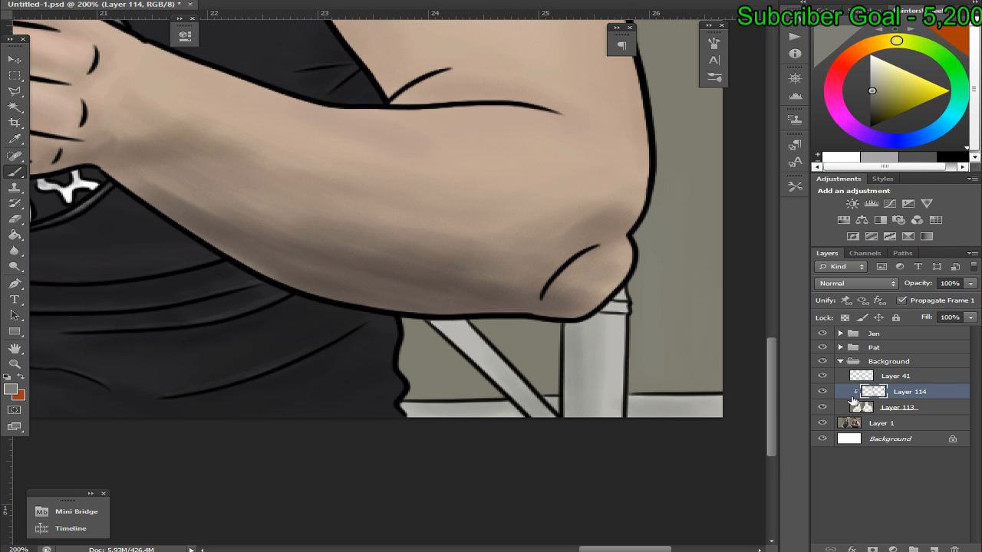
Sample a lighter grey from the reference chair and touch up the top of the chair post
{"action": "left_click", "coordinate": [823, 407]}
{"action": "left_click", "coordinate": [591, 317], "text": "alt"}
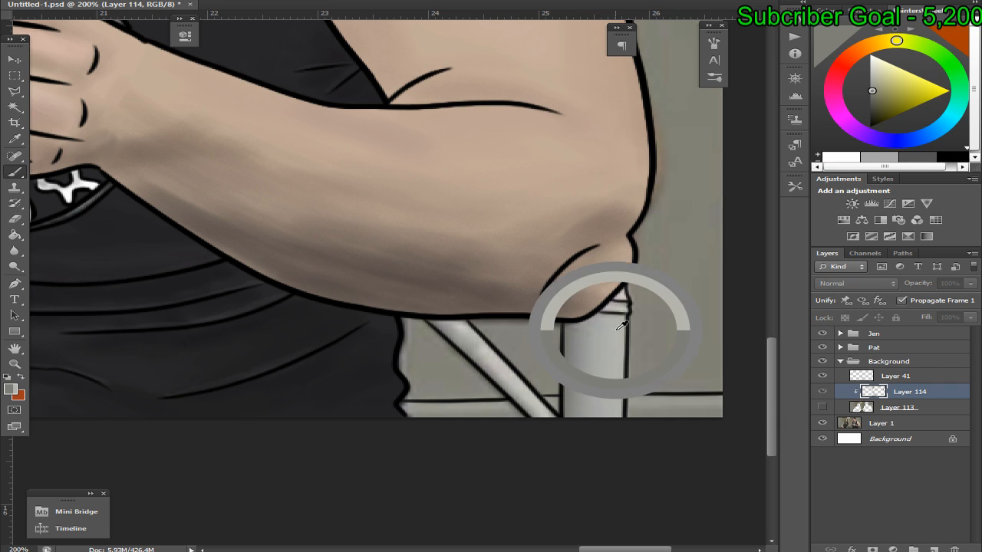
{"action": "left_click", "coordinate": [821, 407]}
{"action": "mouse_move", "coordinate": [622, 306]}
{"action": "left_mouse_down"}
{"action": "mouse_move", "coordinate": [615, 338]}
{"action": "mouse_move", "coordinate": [597, 313]}
{"action": "left_mouse_up"}
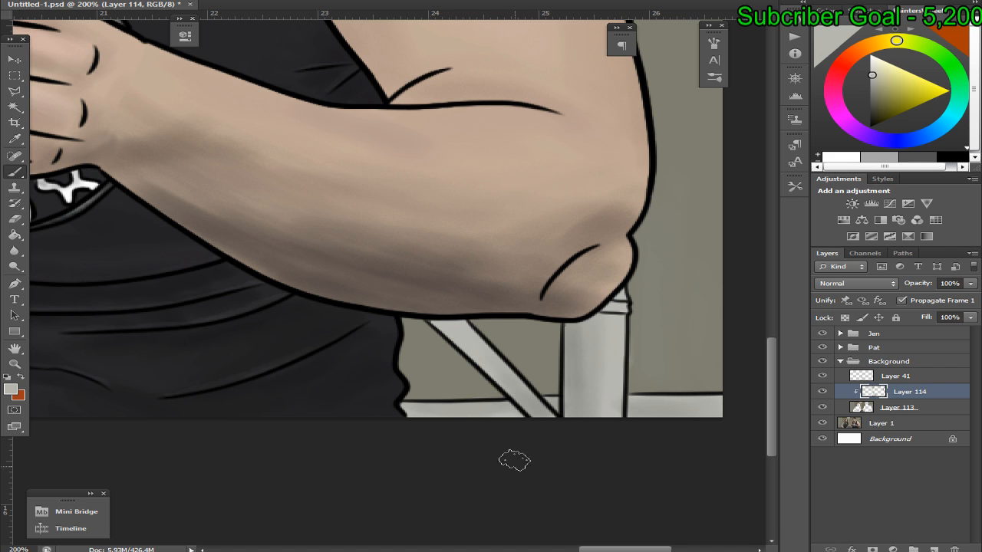
Sample the dark blue from the reference photo and shade the blue object at the foot of the door
{"action": "key", "text": "ctrl+0"}
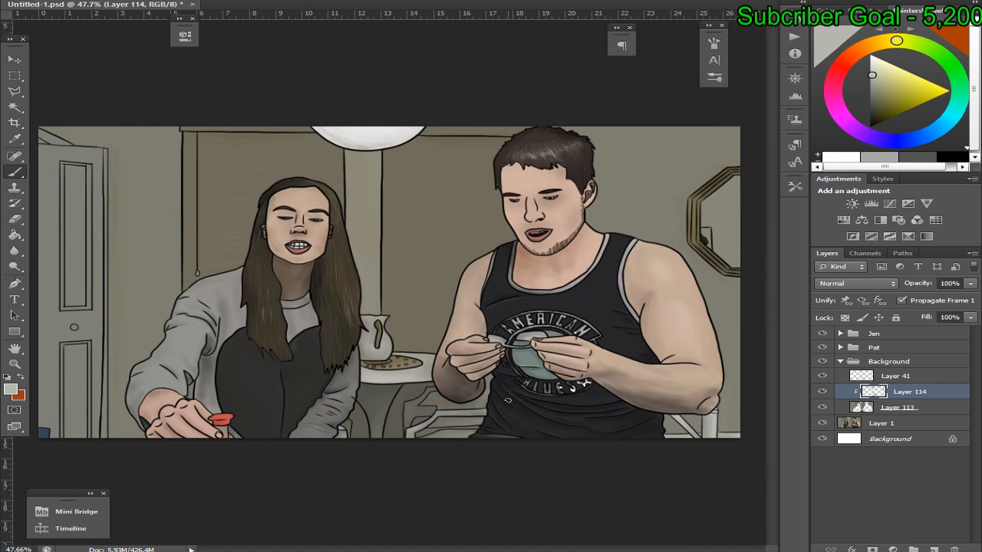
{"action": "key", "text": "ctrl+1"}
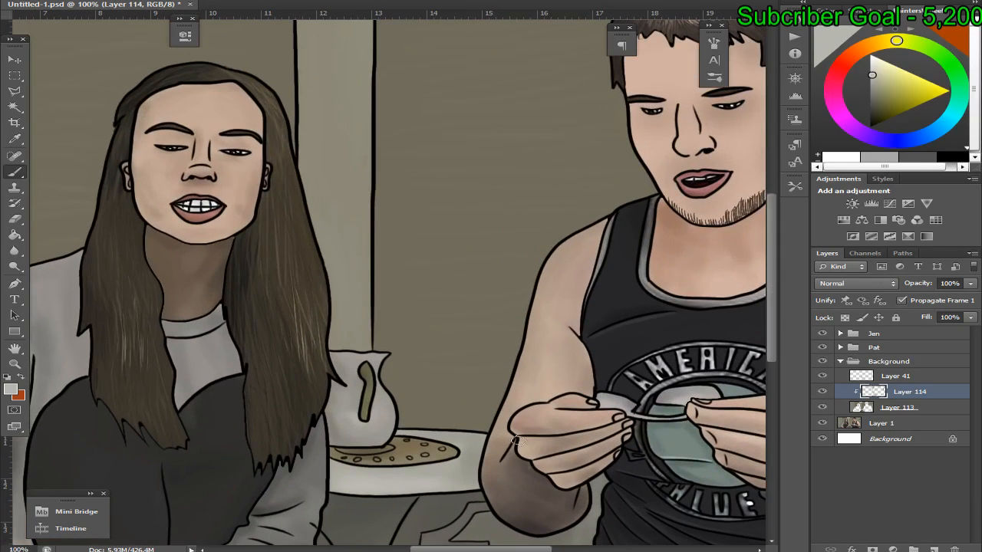
{"action": "left_click_drag", "start_coordinate": [519, 549], "coordinate": [380, 549]}
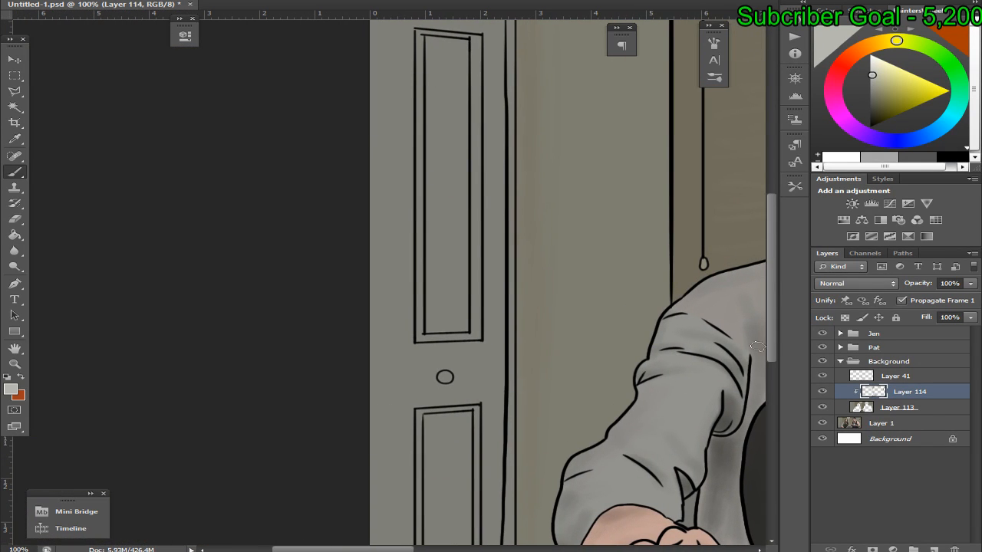
{"action": "left_click_drag", "start_coordinate": [779, 339], "coordinate": [781, 395]}
{"action": "key", "text": "ctrl+plus"}
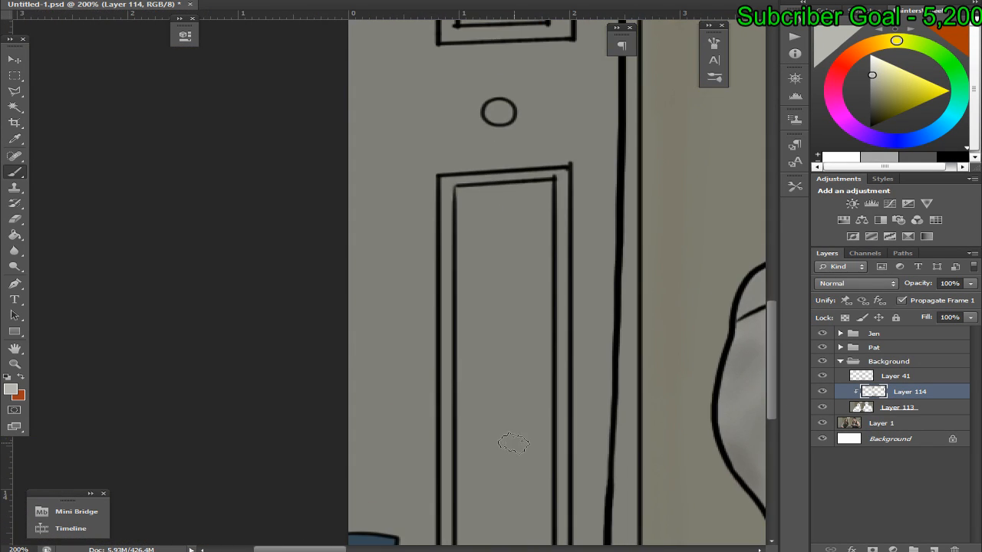
{"action": "scroll", "coordinate": [759, 347], "scroll_direction": "down", "scroll_amount": 5}
{"action": "left_click", "coordinate": [822, 407]}
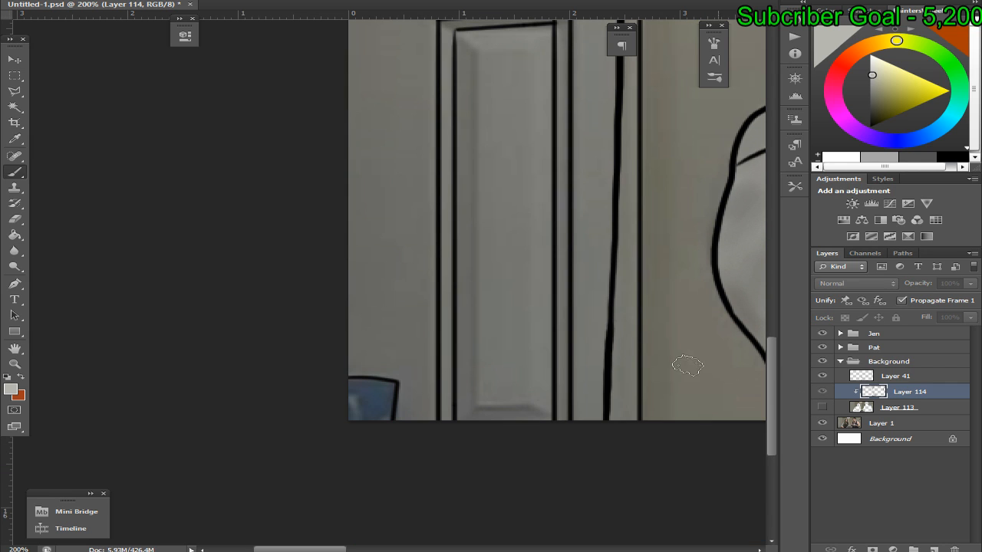
{"action": "left_click", "coordinate": [365, 406], "text": "alt"}
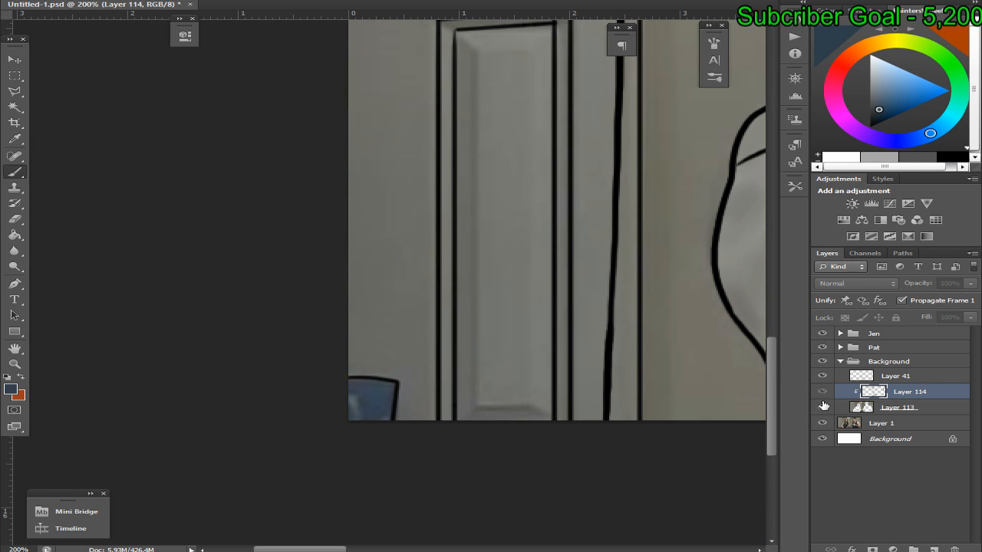
{"action": "left_click", "coordinate": [823, 407]}
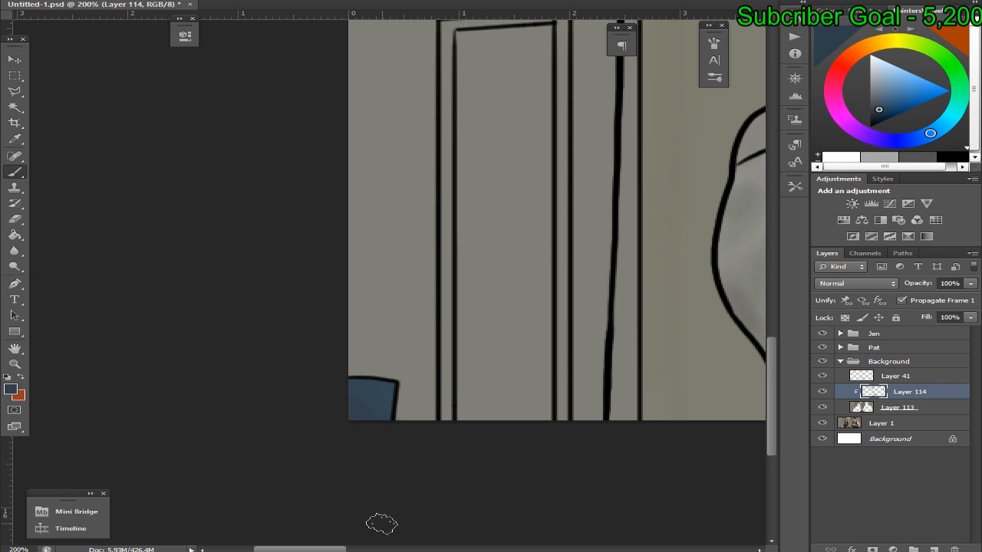
Sample the bevel grey of the door from the reference photo and shade the inside of the lower door panel
{"action": "scroll", "coordinate": [772, 360], "scroll_direction": "up", "scroll_amount": 3}
{"action": "left_click", "coordinate": [822, 408]}
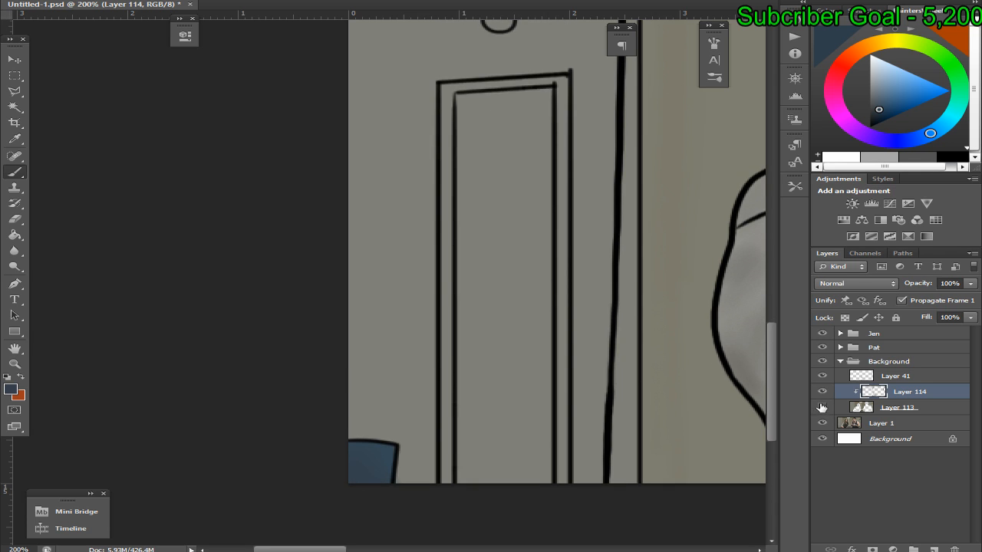
{"action": "left_click", "coordinate": [464, 310], "text": "alt"}
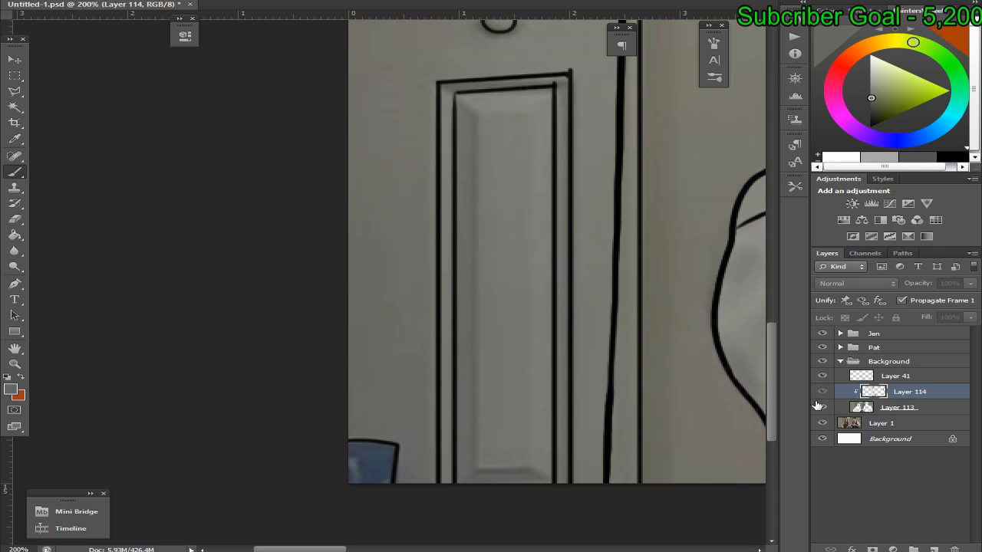
{"action": "left_click", "coordinate": [822, 407]}
{"action": "mouse_move", "coordinate": [464, 106]}
{"action": "left_mouse_down"}
{"action": "mouse_move", "coordinate": [479, 178]}
{"action": "mouse_move", "coordinate": [472, 334]}
{"action": "mouse_move", "coordinate": [482, 458]}
{"action": "mouse_move", "coordinate": [508, 492]}
{"action": "mouse_move", "coordinate": [488, 187]}
{"action": "left_mouse_up"}
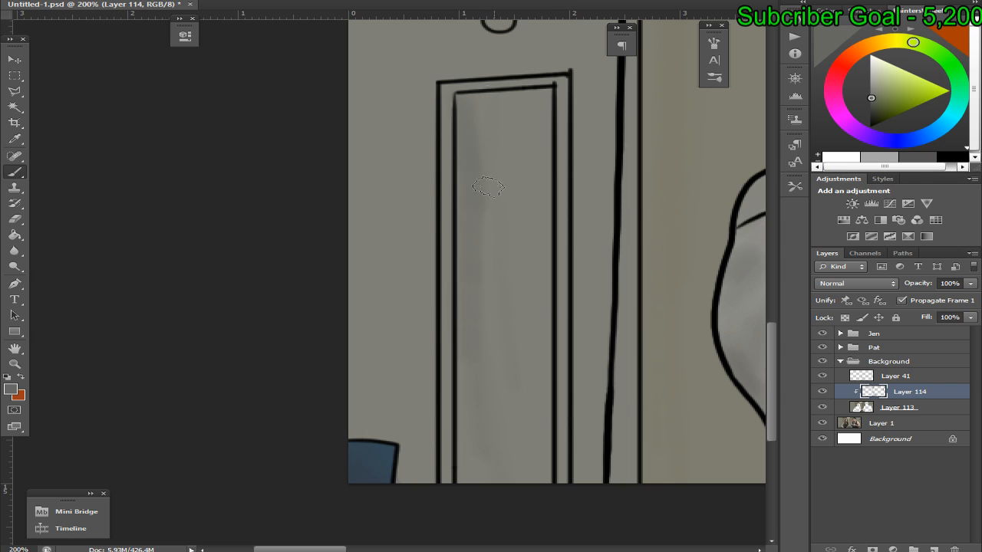
Compare the lower door panel with the reference photo and shade the panel and the door surface to its left in grey
{"action": "left_click", "coordinate": [822, 408]}
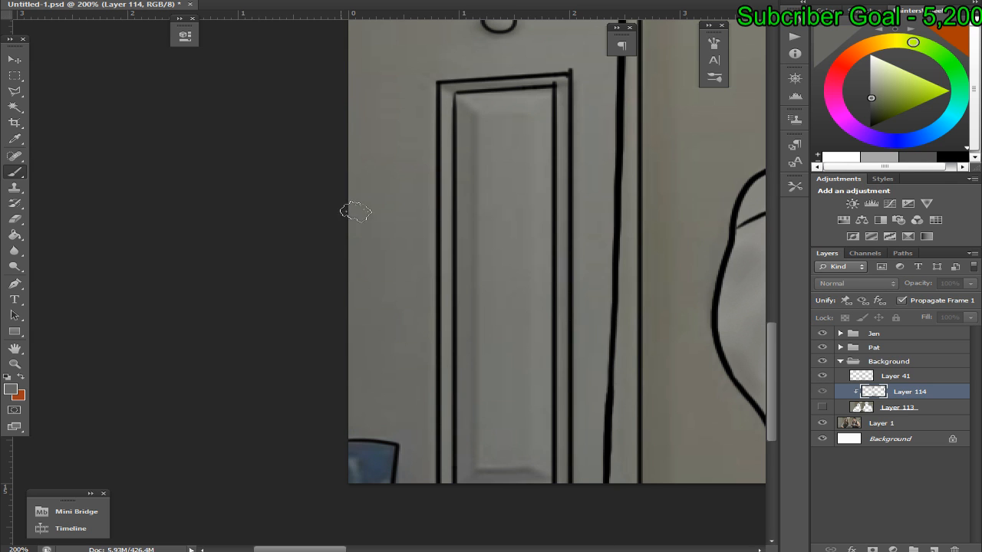
{"action": "left_click", "coordinate": [821, 407]}
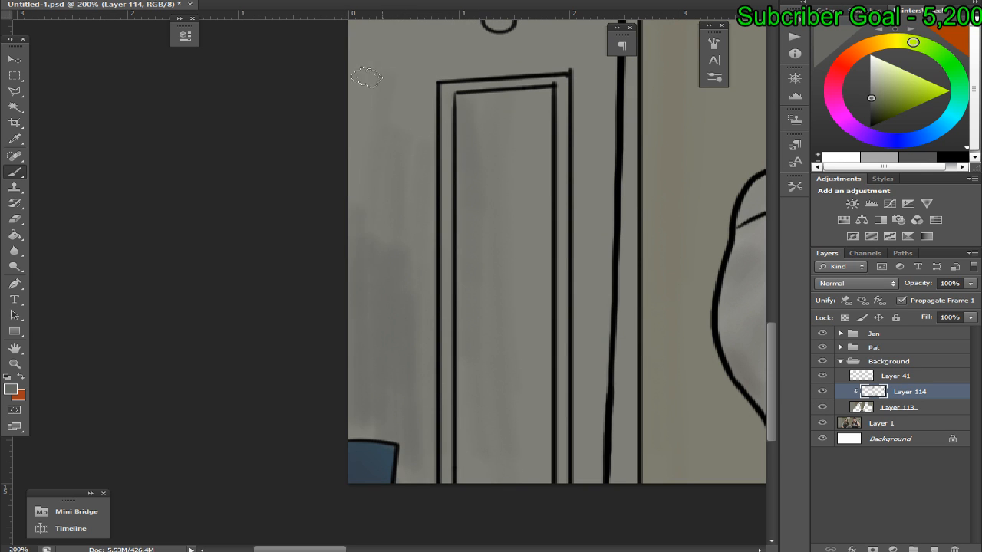
{"action": "scroll", "coordinate": [381, 189], "scroll_direction": "up", "scroll_amount": 5}
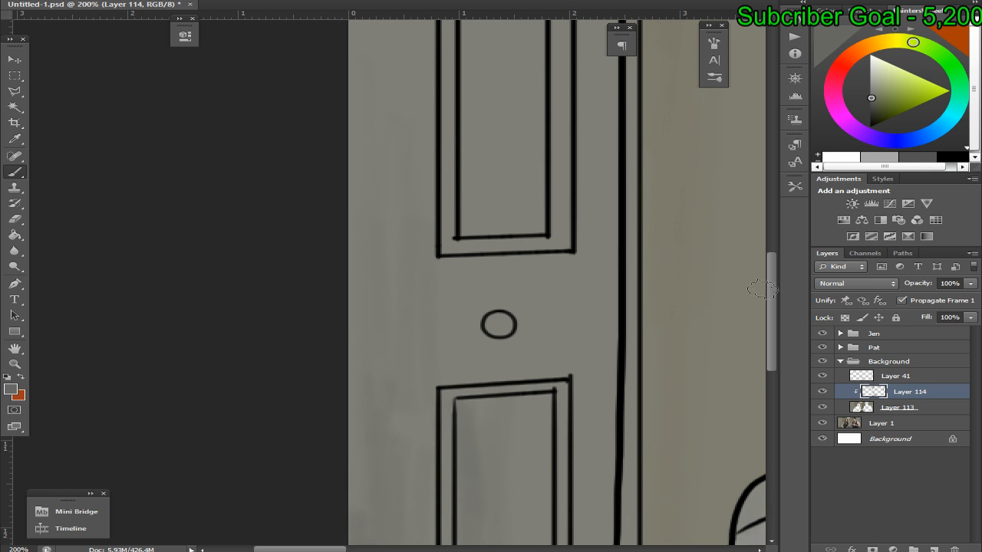
{"action": "mouse_move", "coordinate": [770, 299]}
{"action": "left_mouse_down"}
{"action": "mouse_move", "coordinate": [766, 259]}
{"action": "mouse_move", "coordinate": [778, 289]}
{"action": "left_mouse_up"}
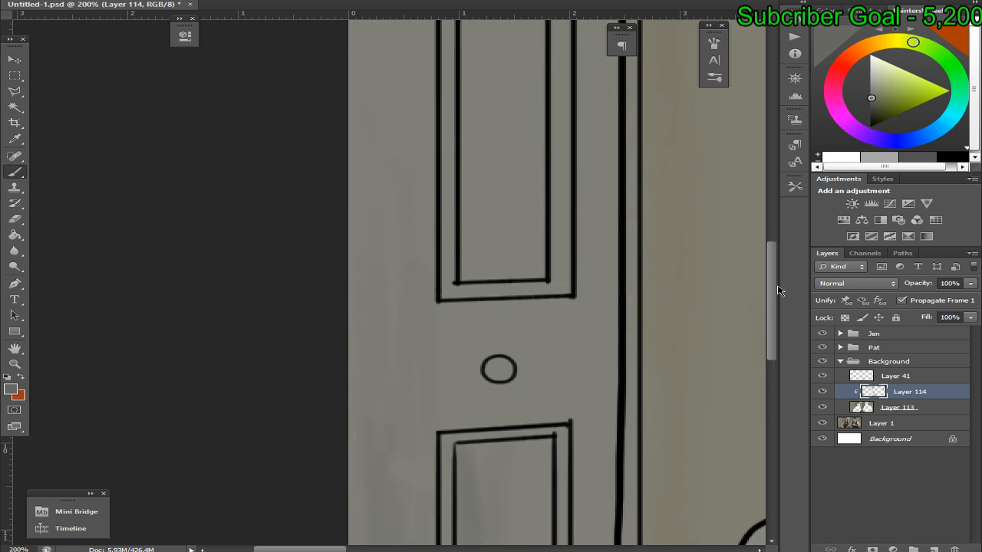
Check the reference photo and shade beneath the doorknob and along the left inner edge of the upper door panel
{"action": "mouse_move", "coordinate": [347, 549]}
{"action": "left_mouse_down"}
{"action": "mouse_move", "coordinate": [376, 549]}
{"action": "mouse_move", "coordinate": [349, 549]}
{"action": "left_mouse_up"}
{"action": "left_click", "coordinate": [821, 408]}
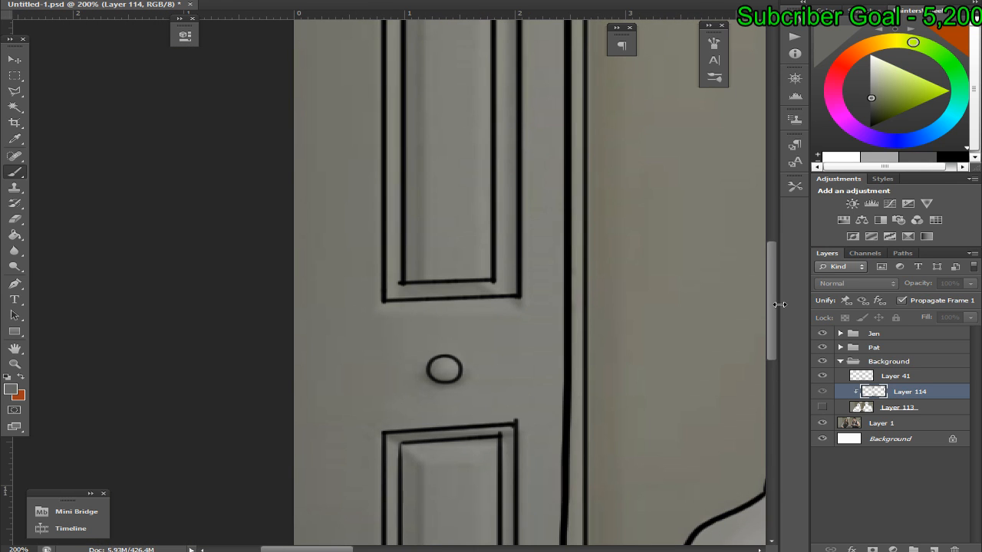
{"action": "left_click_drag", "start_coordinate": [772, 310], "coordinate": [773, 298]}
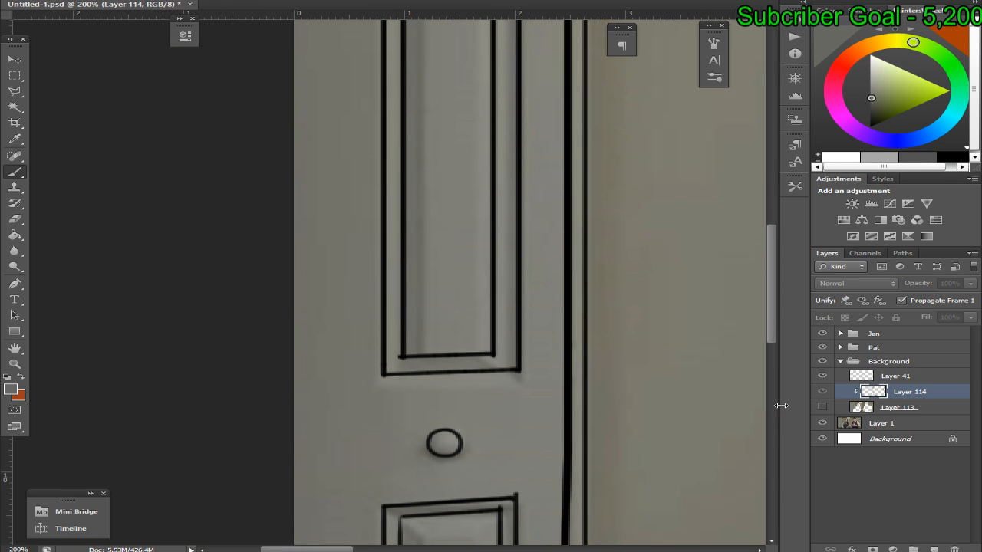
{"action": "left_click", "coordinate": [821, 407]}
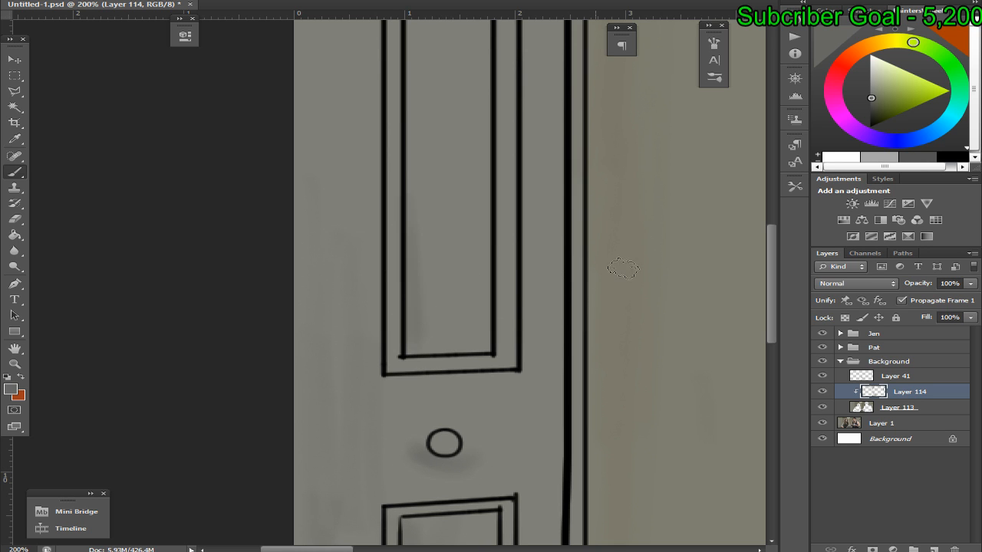
{"action": "left_click_drag", "start_coordinate": [771, 312], "coordinate": [719, 263]}
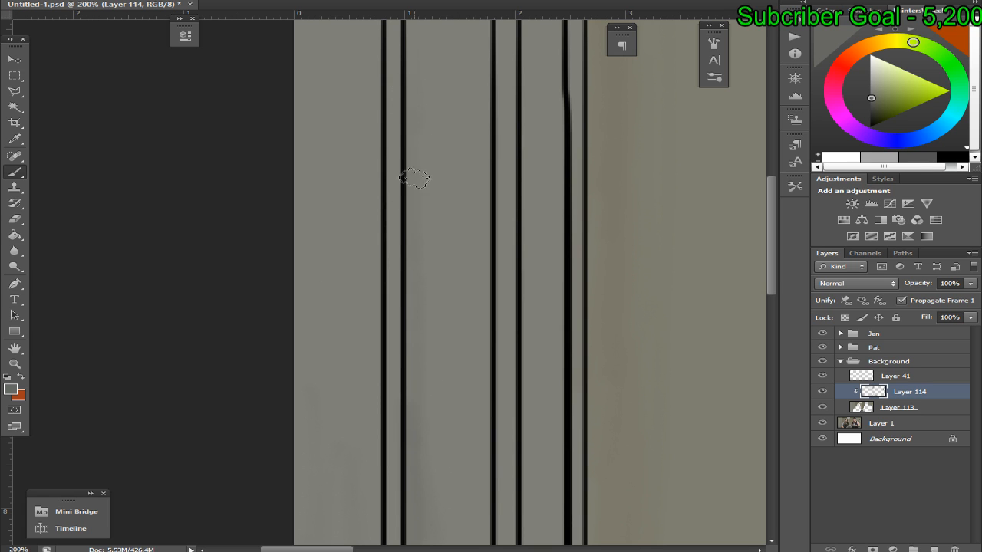
Compare the top of the door with the reference photo and shade the door's upper left corner and the frame above it
{"action": "left_click_drag", "start_coordinate": [774, 276], "coordinate": [749, 230]}
{"action": "left_click", "coordinate": [822, 392]}
{"action": "left_click", "coordinate": [822, 404]}
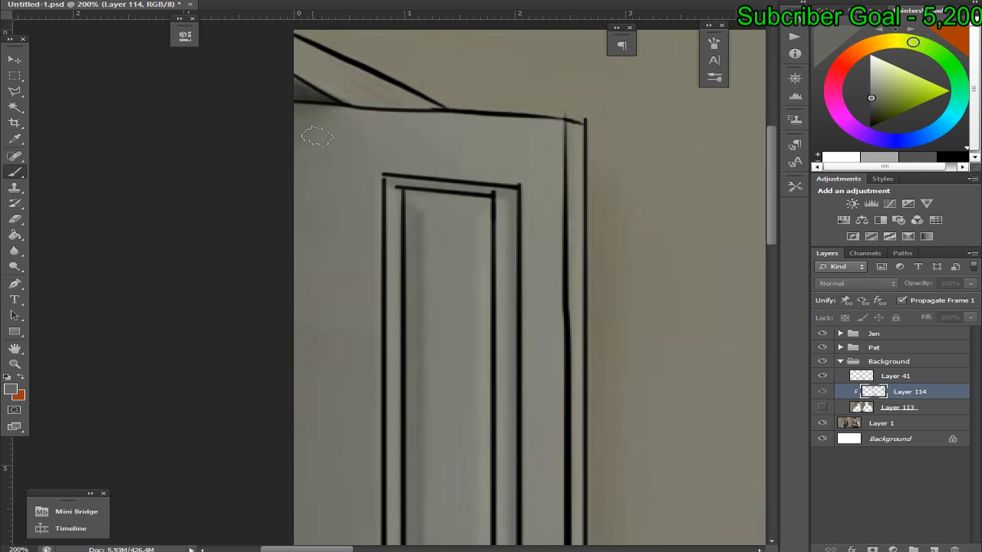
{"action": "left_click", "coordinate": [822, 392]}
{"action": "left_click", "coordinate": [822, 407]}
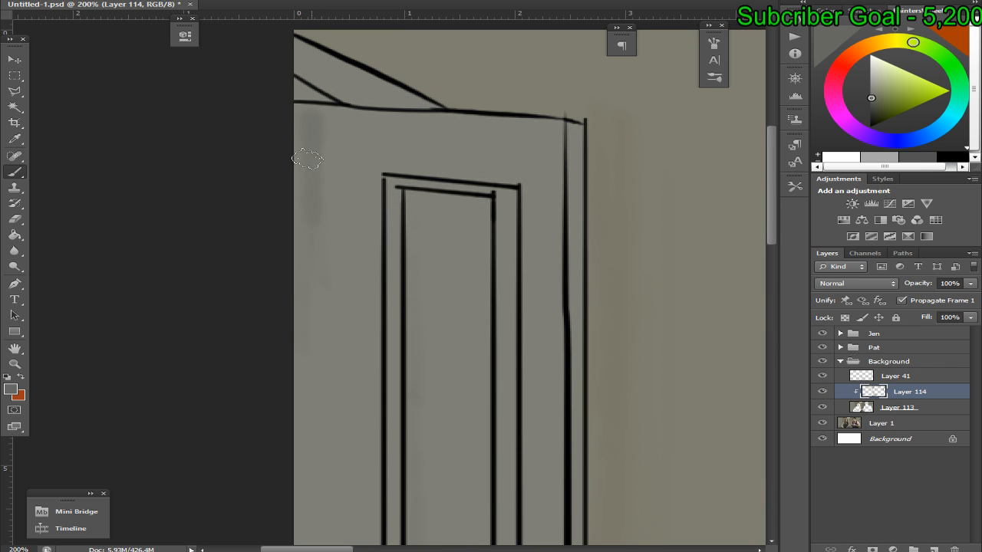
{"action": "left_click_drag", "start_coordinate": [322, 131], "coordinate": [343, 244]}
{"action": "left_click", "coordinate": [822, 407]}
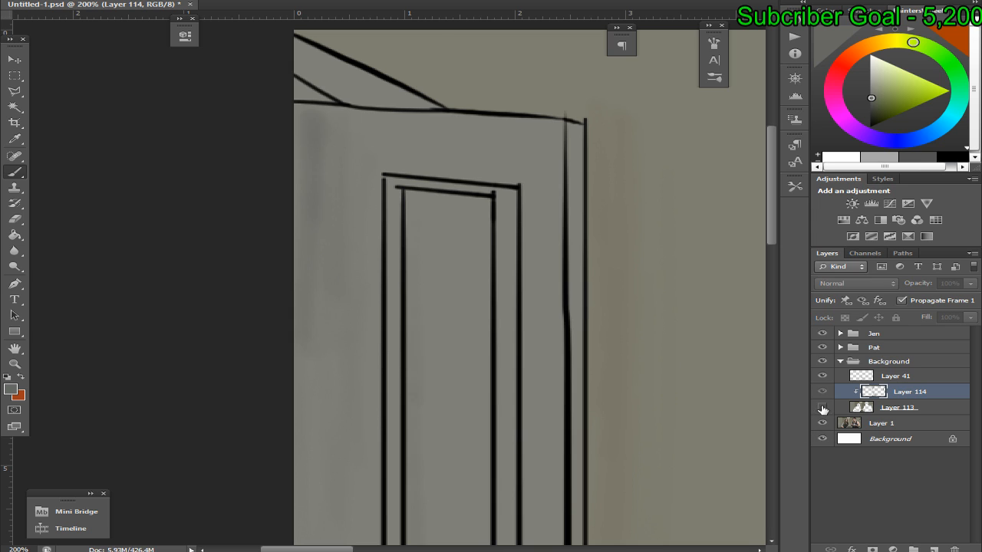
{"action": "left_click", "coordinate": [822, 408]}
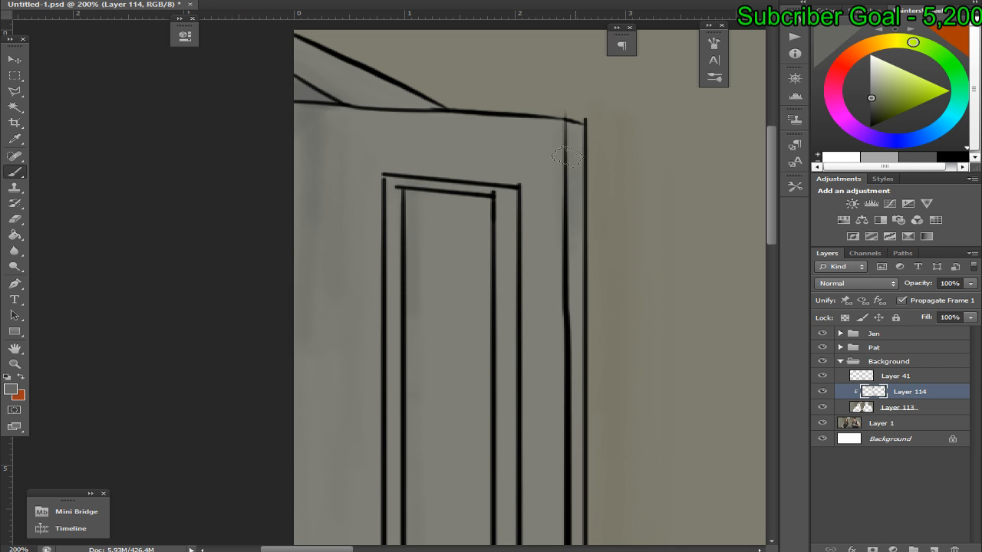
Shade the narrow strip along the door's right edge from top to bottom in grey
{"action": "scroll", "coordinate": [712, 219], "scroll_direction": "down", "scroll_amount": 5}
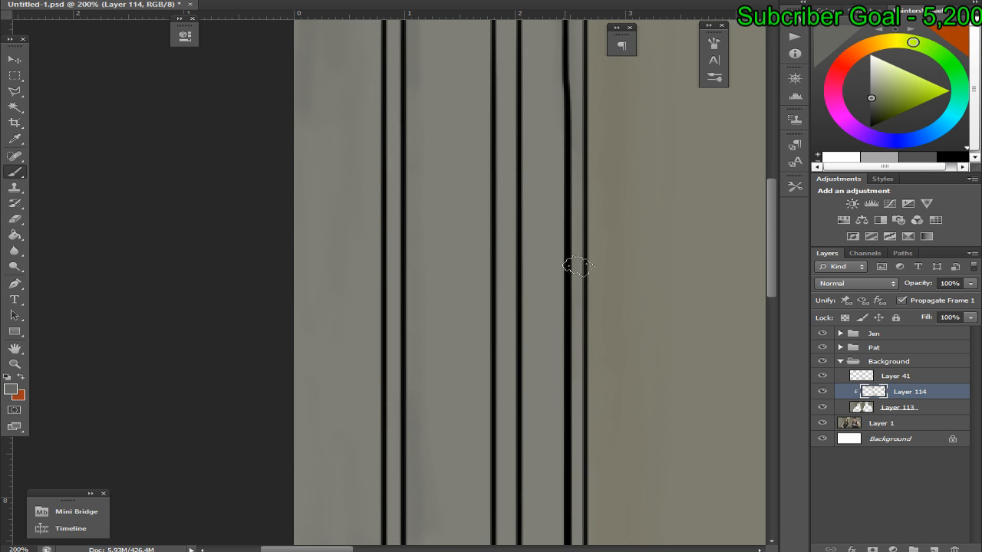
{"action": "scroll", "coordinate": [749, 271], "scroll_direction": "down", "scroll_amount": 5}
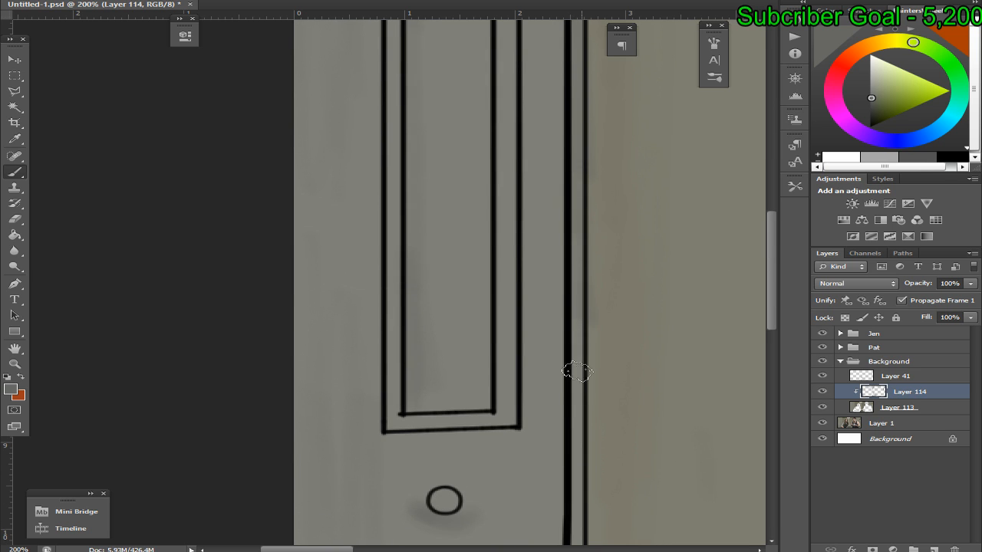
{"action": "scroll", "coordinate": [565, 164], "scroll_direction": "down", "scroll_amount": 7}
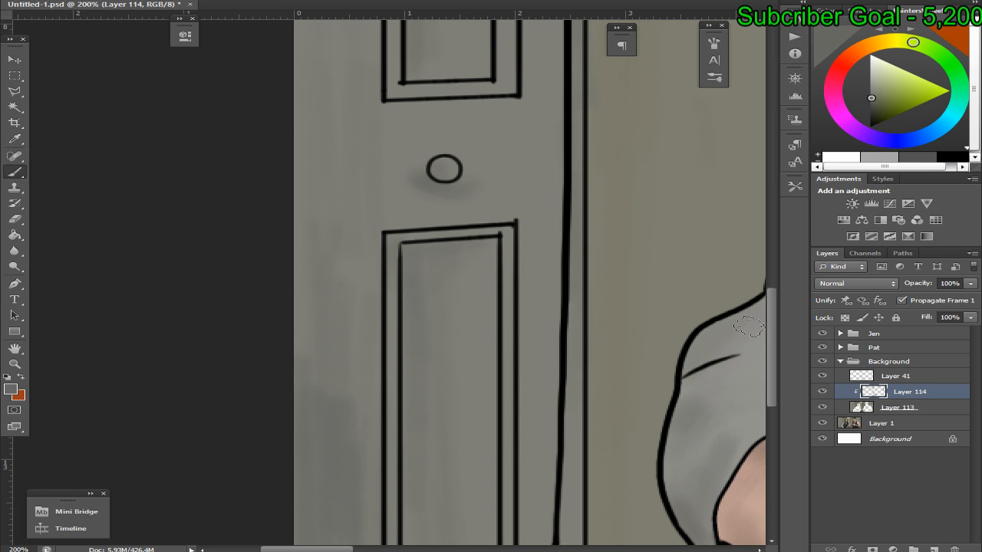
{"action": "scroll", "coordinate": [566, 207], "scroll_direction": "down", "scroll_amount": 2}
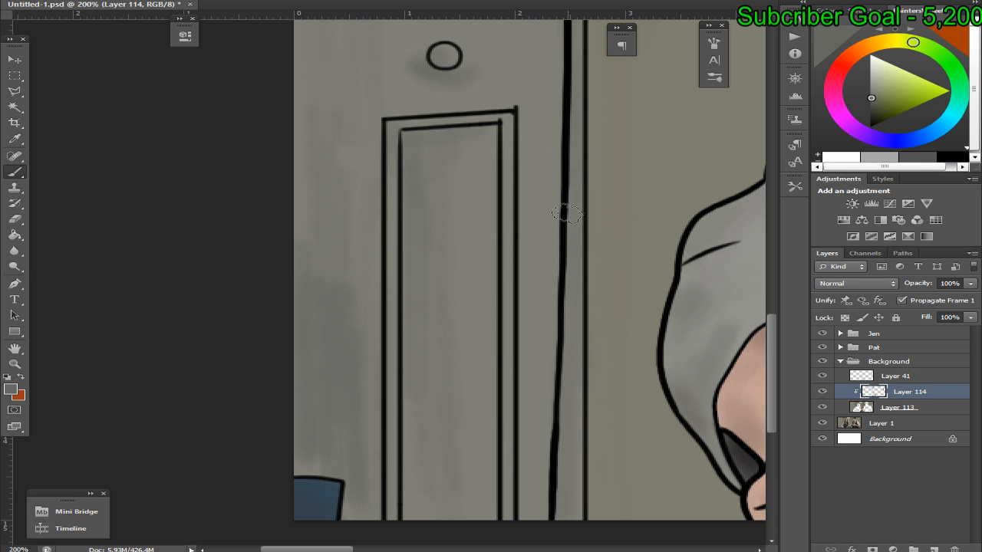
Compare the whole artwork with the reference photo by hiding and showing Layer 113, and check it with Layer 1 off and on
{"action": "key", "text": "ctrl+0"}
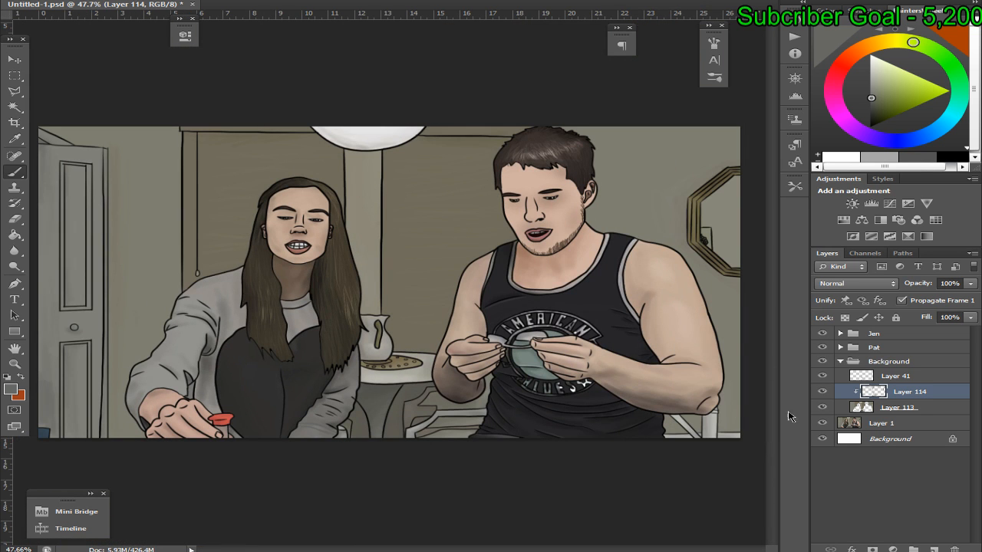
{"action": "left_click", "coordinate": [822, 407]}
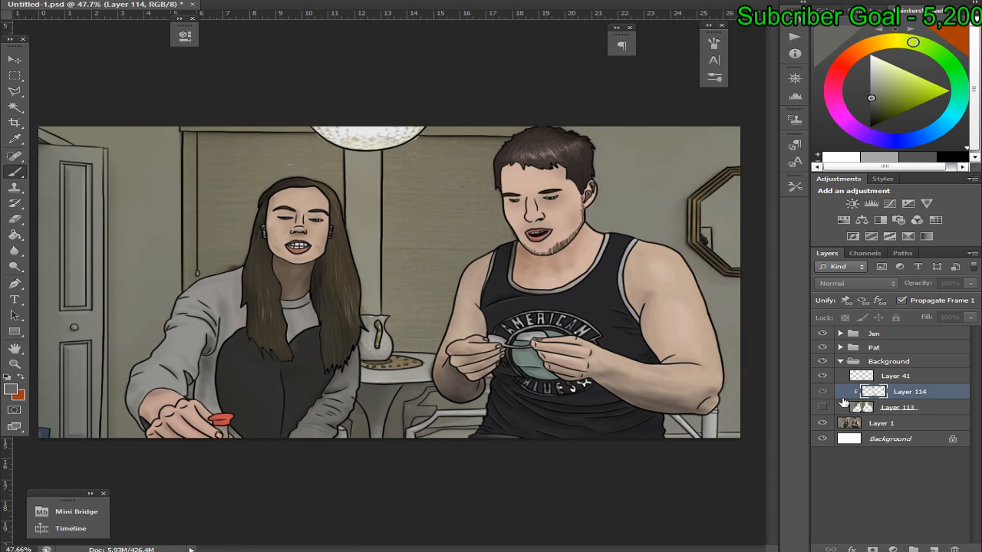
{"action": "left_click", "coordinate": [822, 408]}
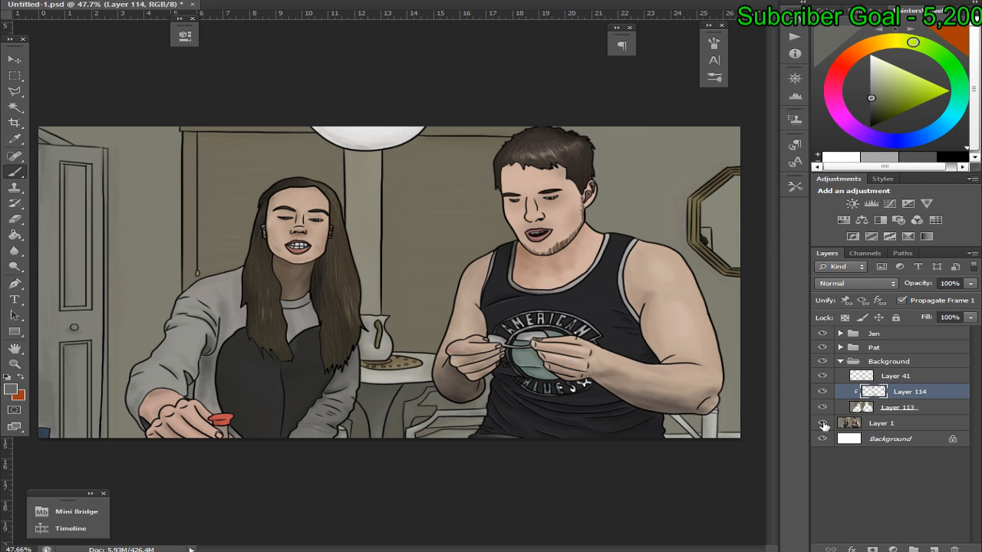
{"action": "left_click", "coordinate": [823, 424]}
{"action": "left_click", "coordinate": [823, 424]}
{"action": "left_click", "coordinate": [823, 425]}
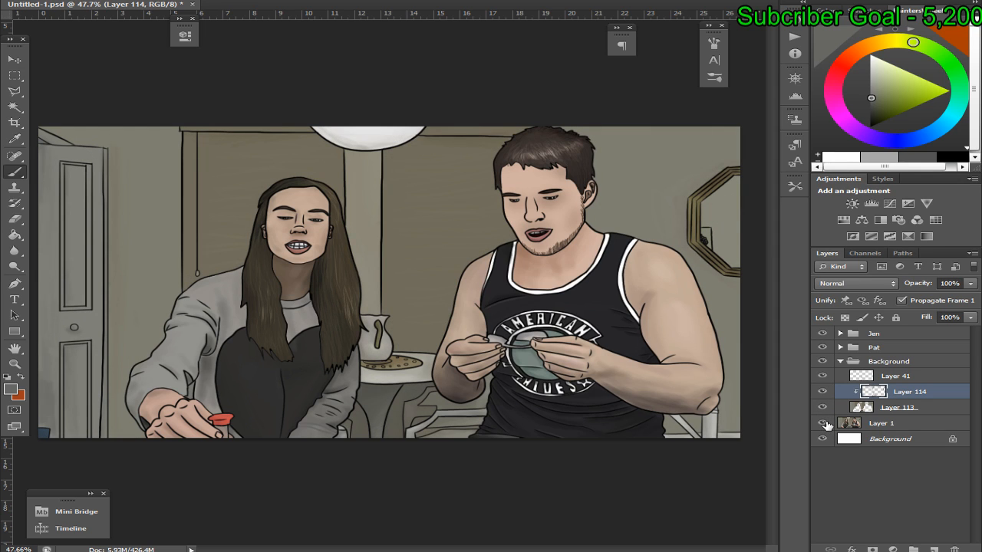
{"action": "left_click", "coordinate": [823, 424]}
{"action": "left_click", "coordinate": [823, 424]}
{"action": "left_click", "coordinate": [823, 424]}
{"action": "left_click", "coordinate": [823, 424]}
{"action": "left_click", "coordinate": [823, 424]}
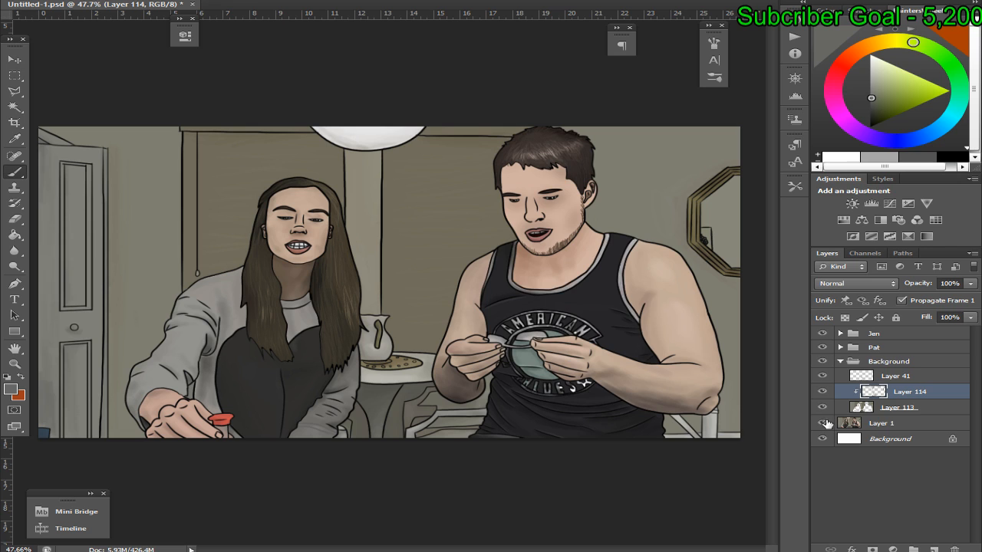
Compare the background with and without the shading on Layer 114
{"action": "left_click", "coordinate": [823, 392]}
{"action": "left_click", "coordinate": [822, 392]}
{"action": "left_click", "coordinate": [823, 392]}
{"action": "left_click", "coordinate": [823, 392]}
{"action": "left_click", "coordinate": [822, 392]}
{"action": "left_click", "coordinate": [822, 393]}
{"action": "left_click", "coordinate": [822, 393]}
{"action": "left_click", "coordinate": [821, 393]}
Save the artwork and switch to OBS
{"action": "key", "text": "ctrl+s"}
{"action": "key", "text": "alt+Tab"}
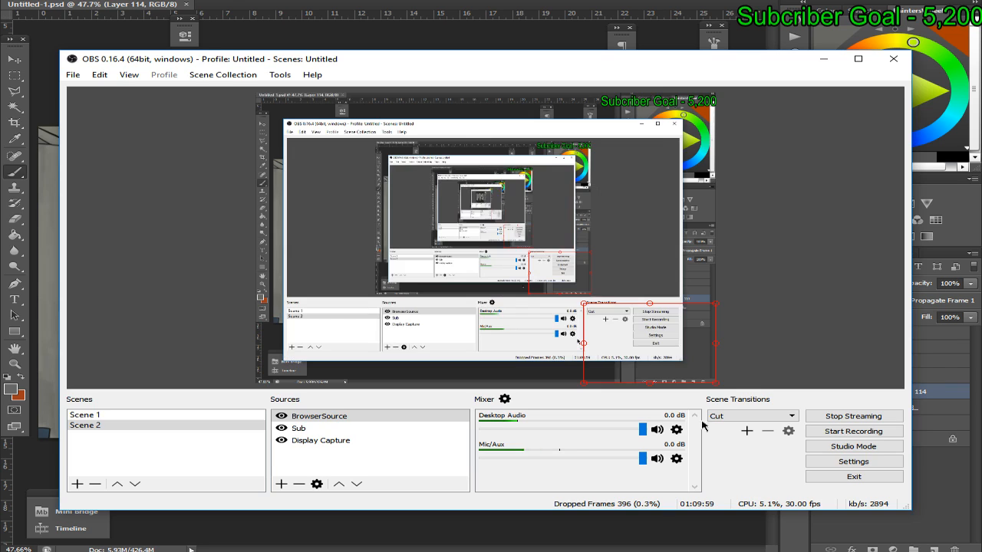